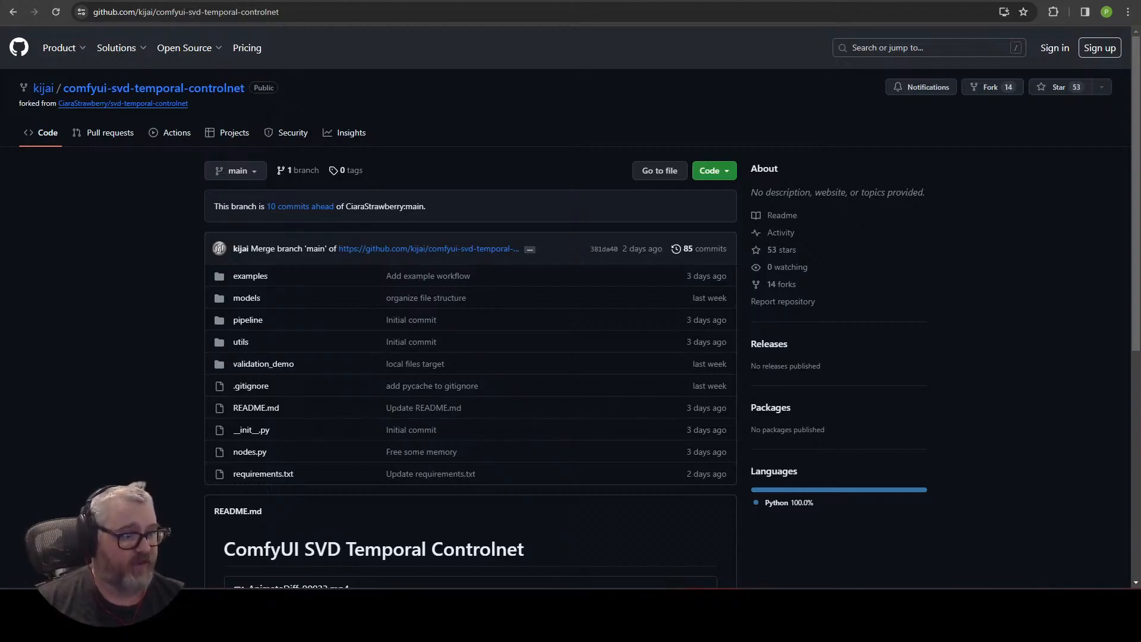
Read the comfyui-svd-temporal-controlnet repository page and its README instructions.
scroll(370, 217, "down", 6)
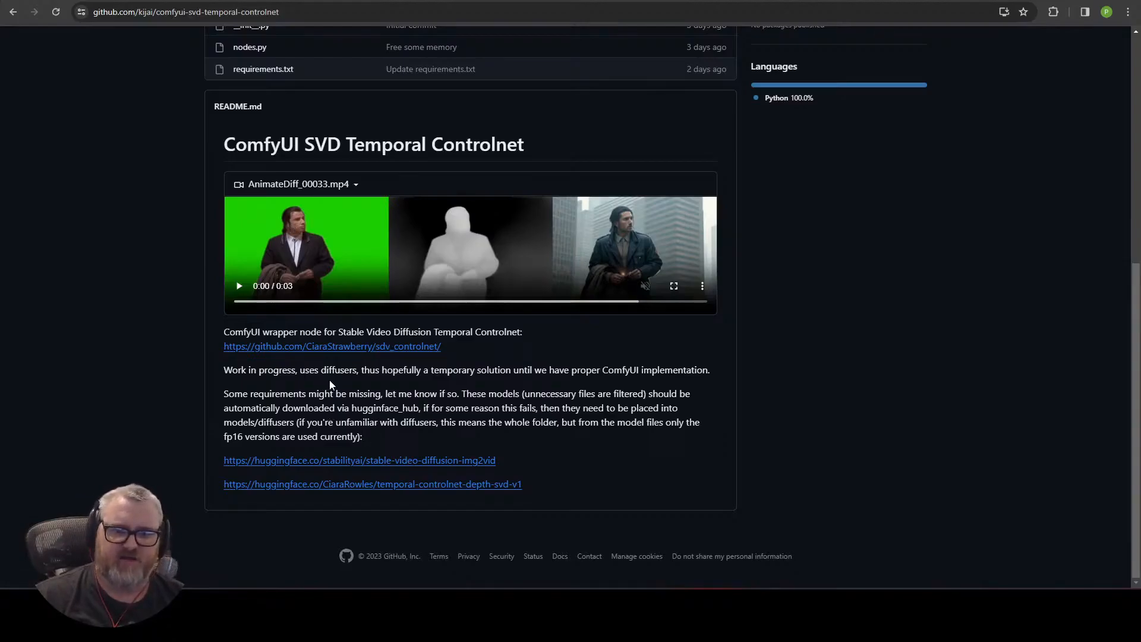
scroll(328, 385, "up", 7)
mouse_move(119, 49)
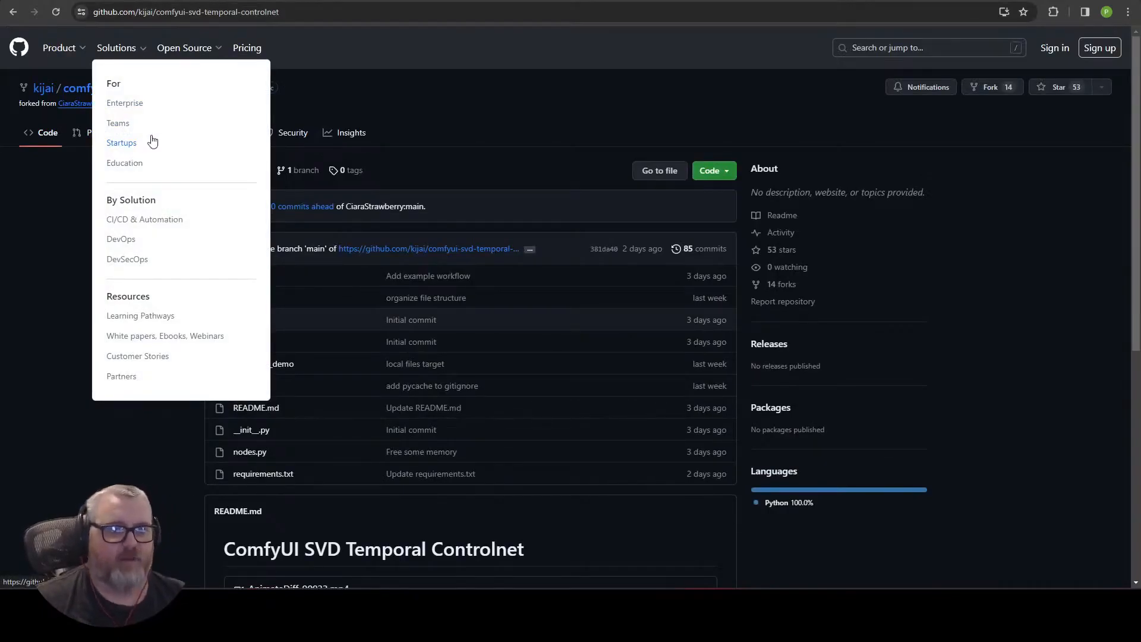
scroll(155, 347, "down", 3)
scroll(155, 343, "down", 1)
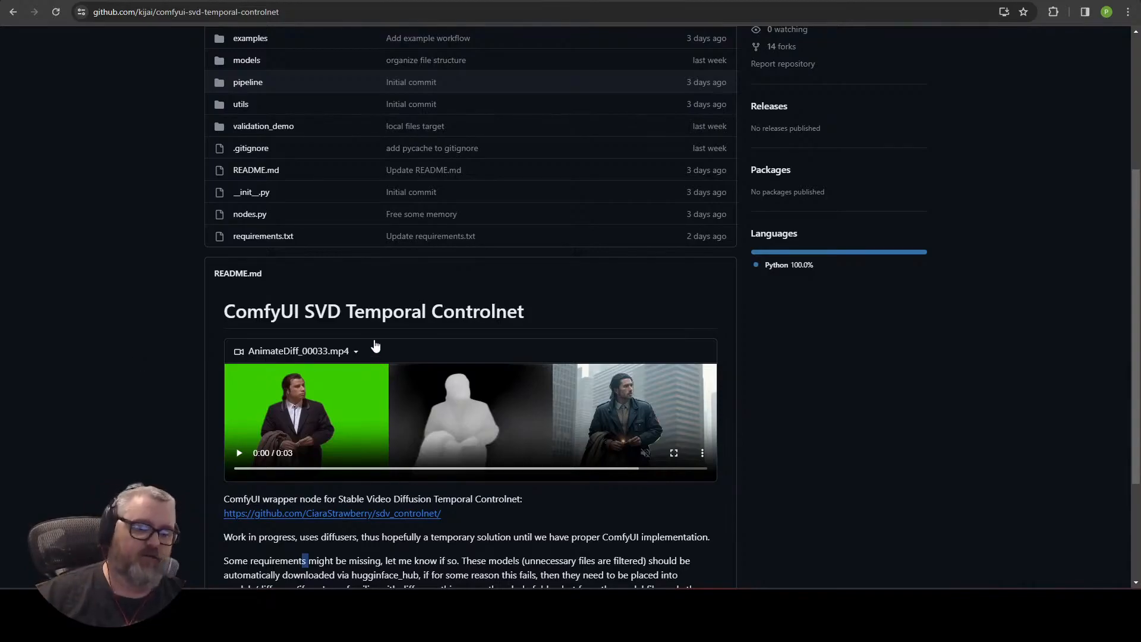
Open a command prompt, change to C:\ai\ComfyUI_windows_portable and list its contents.
key("super+r")
key("Return")
type("cd \\ai\\ComfyUI_windows_portable")
key("Return")
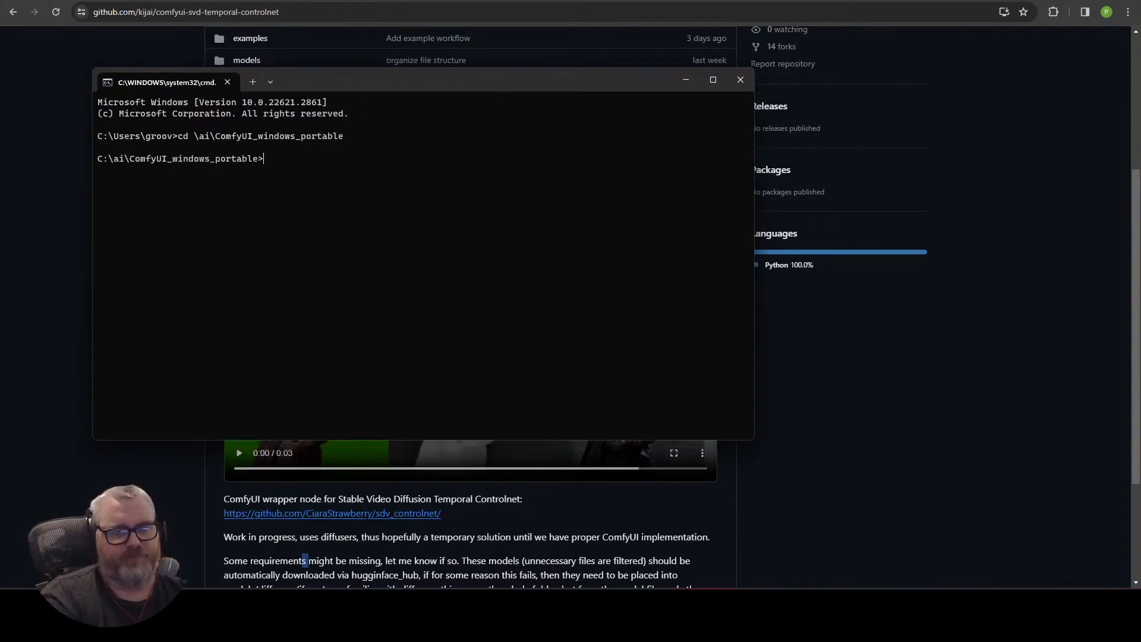
type("dir")
key("Return")
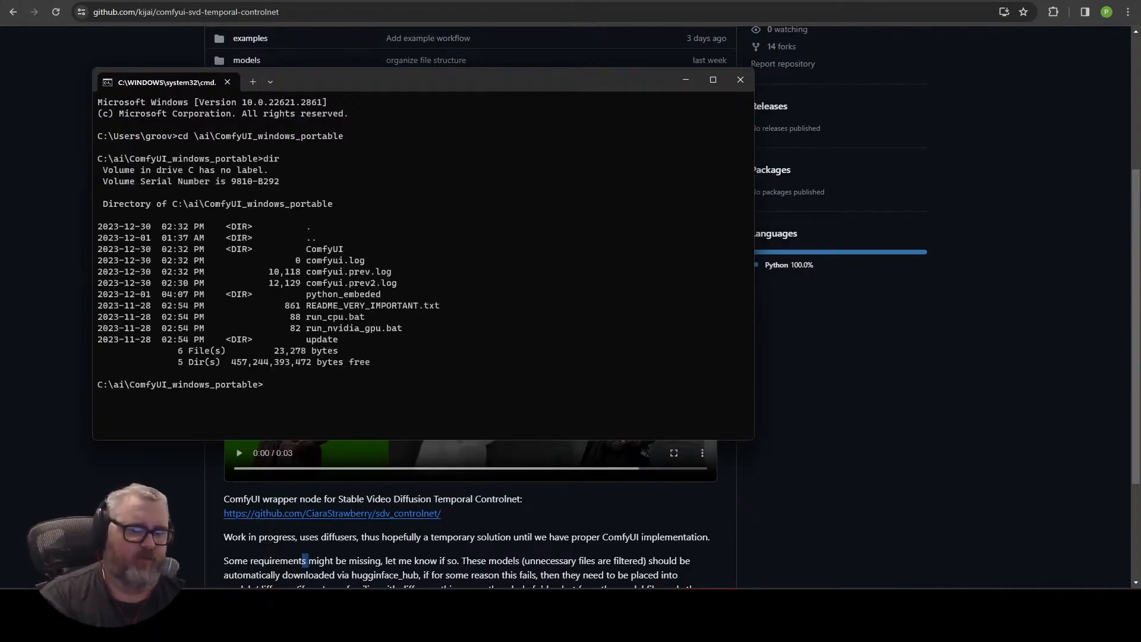
Change into the python_embeded folder and list it, checking for python.exe.
type("cd py")
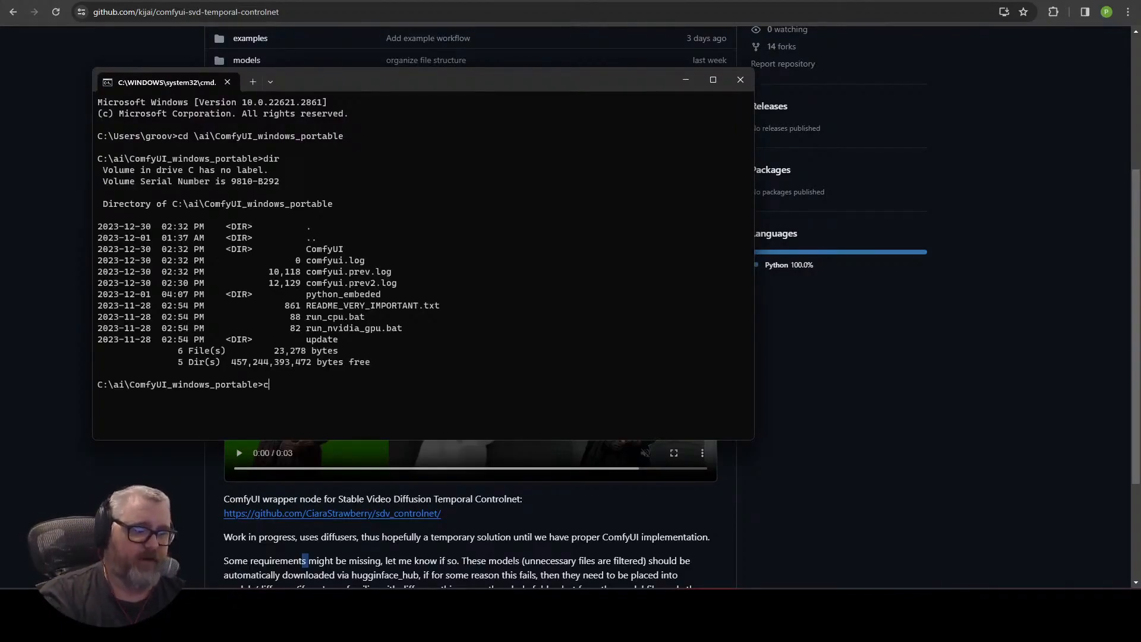
key("Tab")
key("Return")
type("dir")
key("Return")
type("dir python.exe")
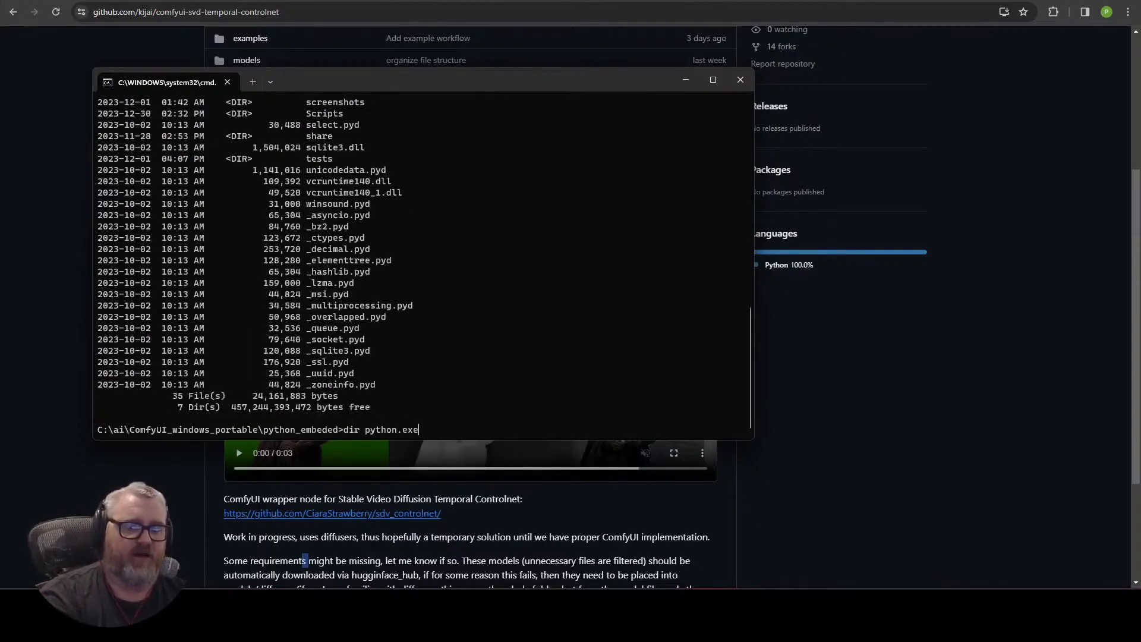
key("Return")
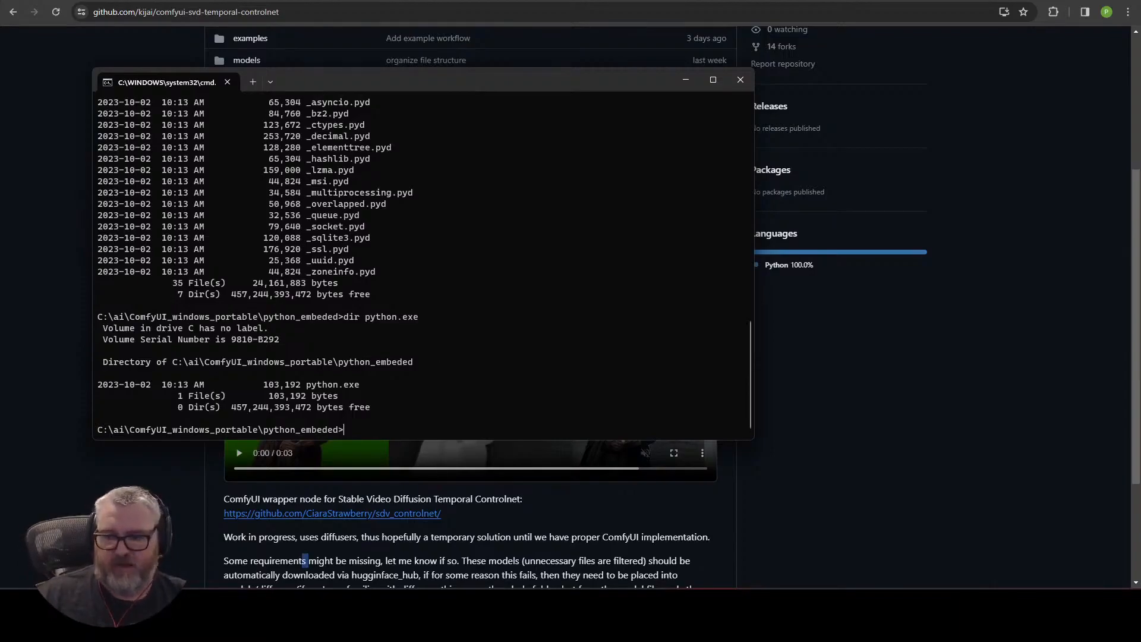
Type the command python.exe -s -m pip install -U diffusers to upgrade diffusers with the embedded Python.
left_click(986, 601)
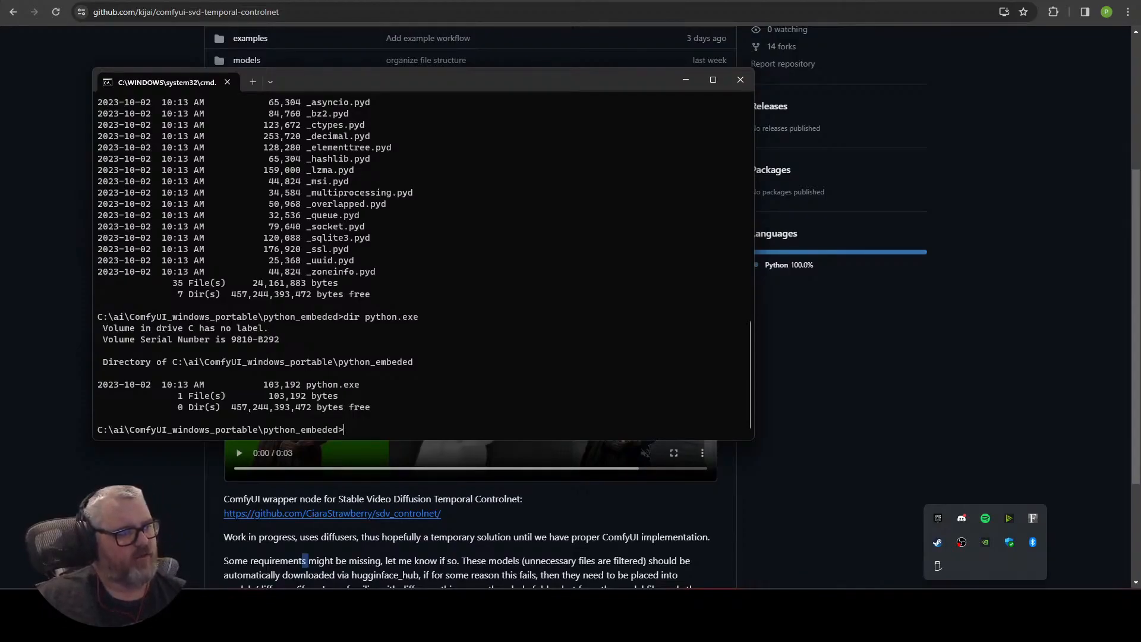
key("Escape")
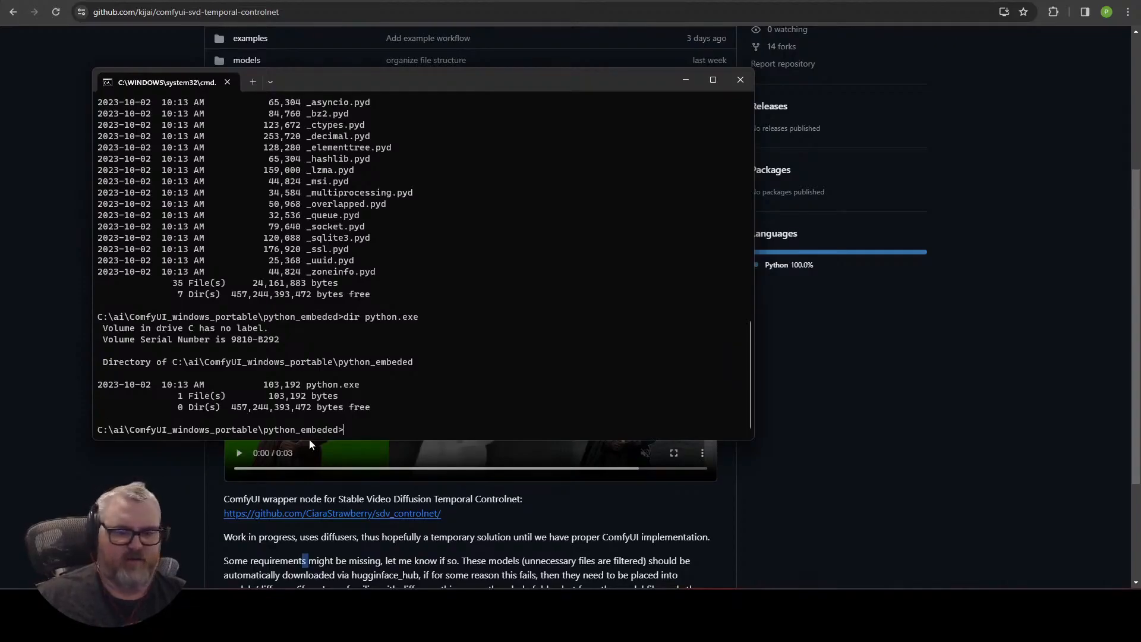
type("python.exe")
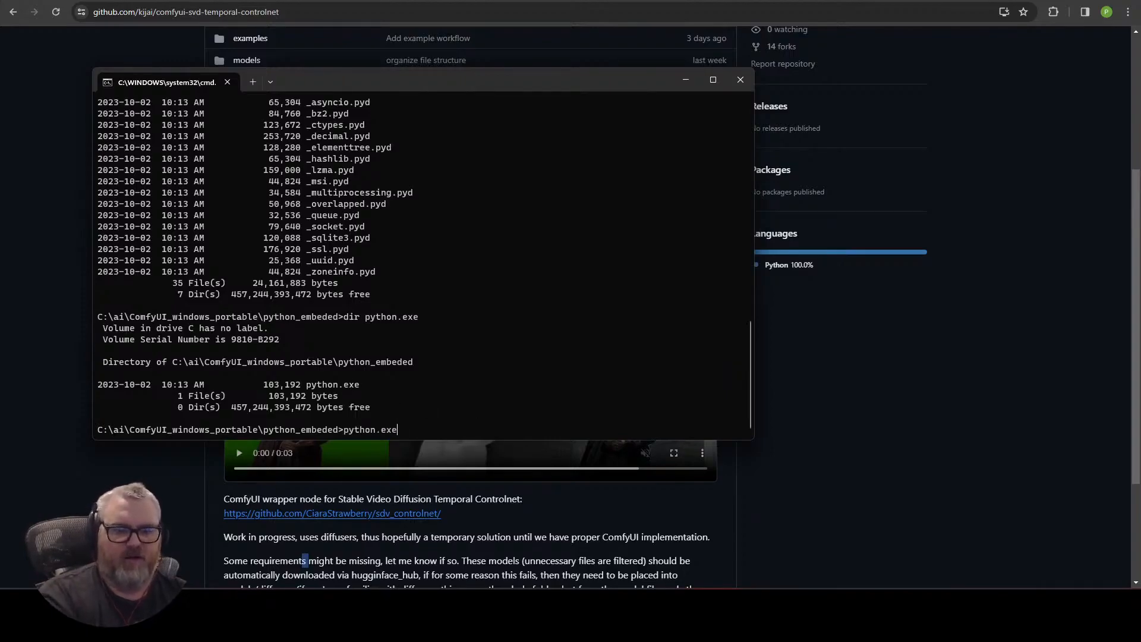
type(" -s -m inst")
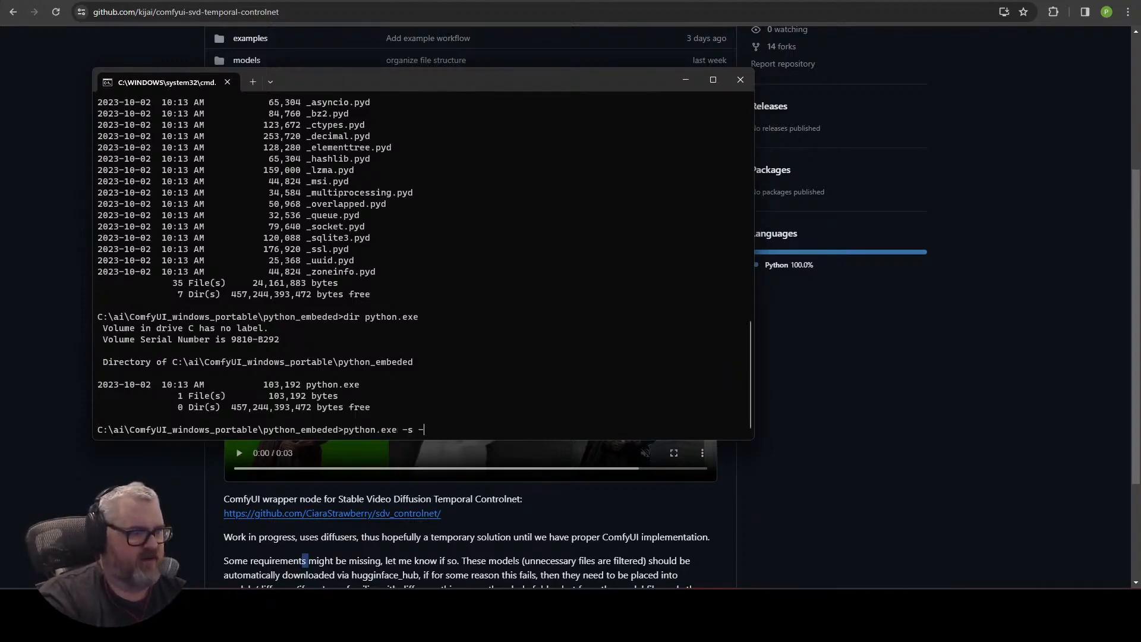
key("BackSpace")
key("BackSpace")
key("BackSpace")
key("BackSpace")
type("pip instal")
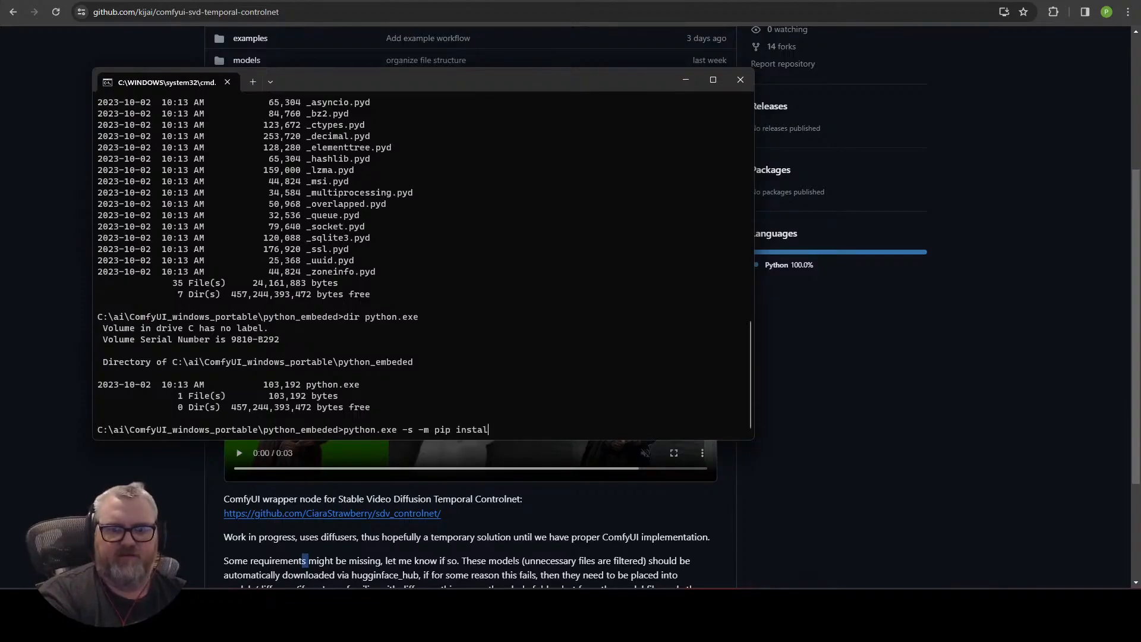
type("l -U diffusers")
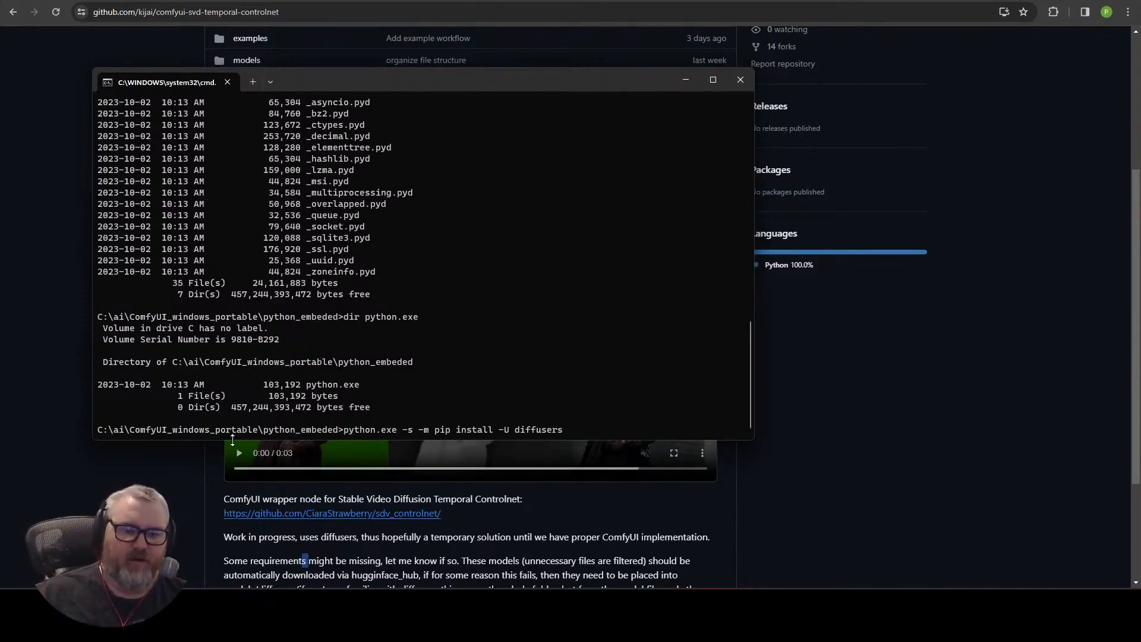
left_click_drag(125, 429, 562, 431)
key("ctrl+c")
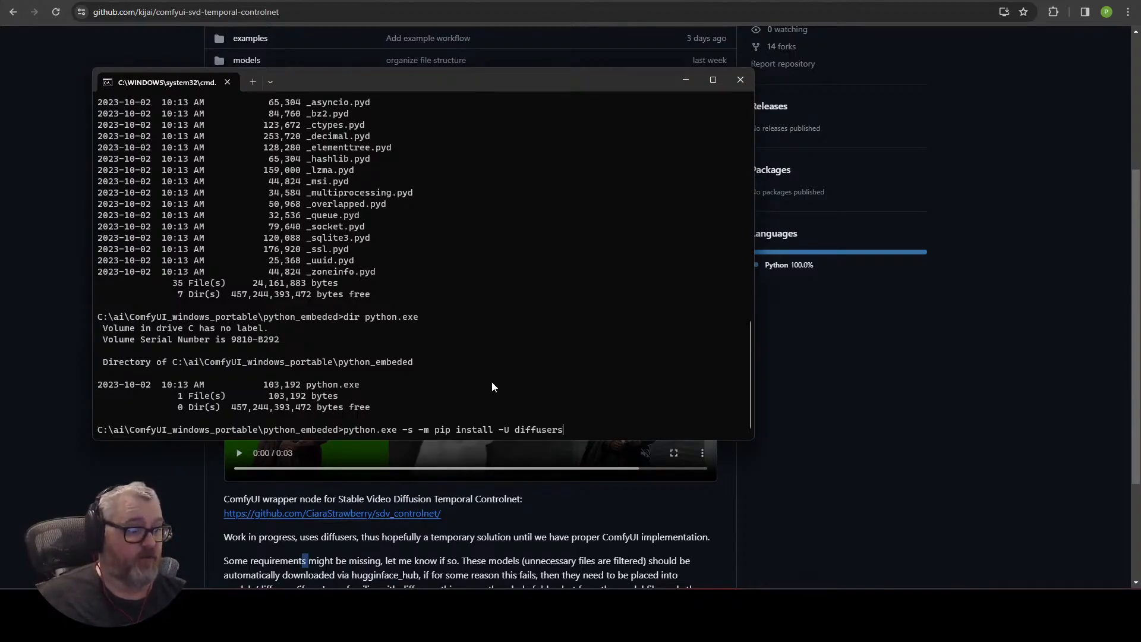
key("ctrl+c")
key("ctrl+v")
key("ctrl+c")
key("ctrl+c")
key("ctrl+c")
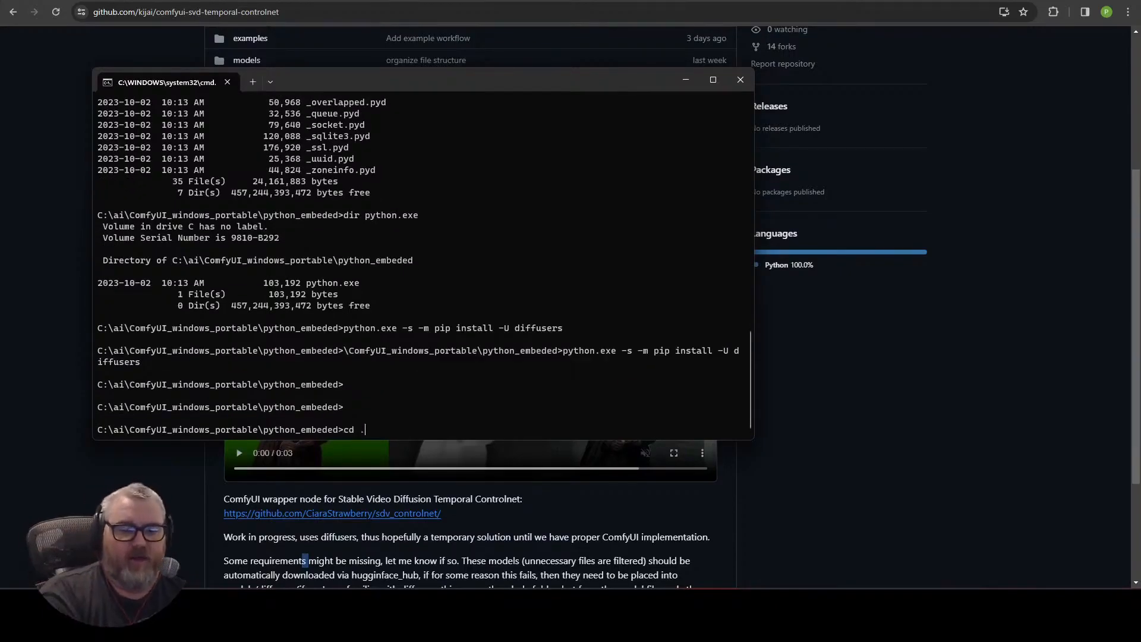
Go up to ComfyUI_windows_portable and run git clone with the comfyui-svd-temporal-controlnet repository URL copied from the browser.
type("cd ..")
key("Return")
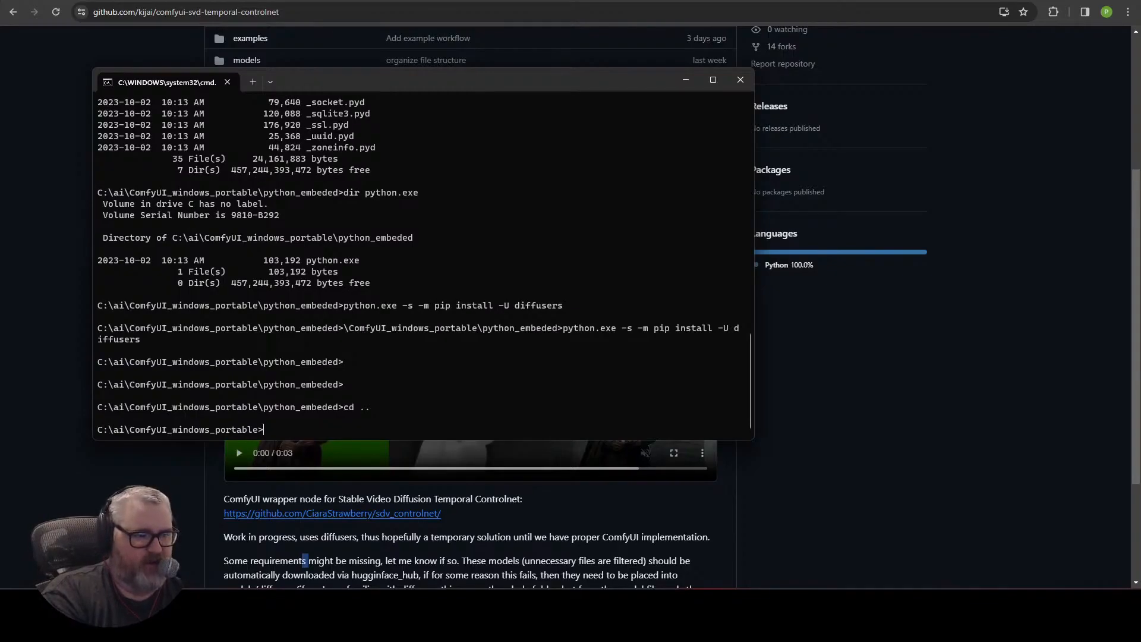
type("git clone")
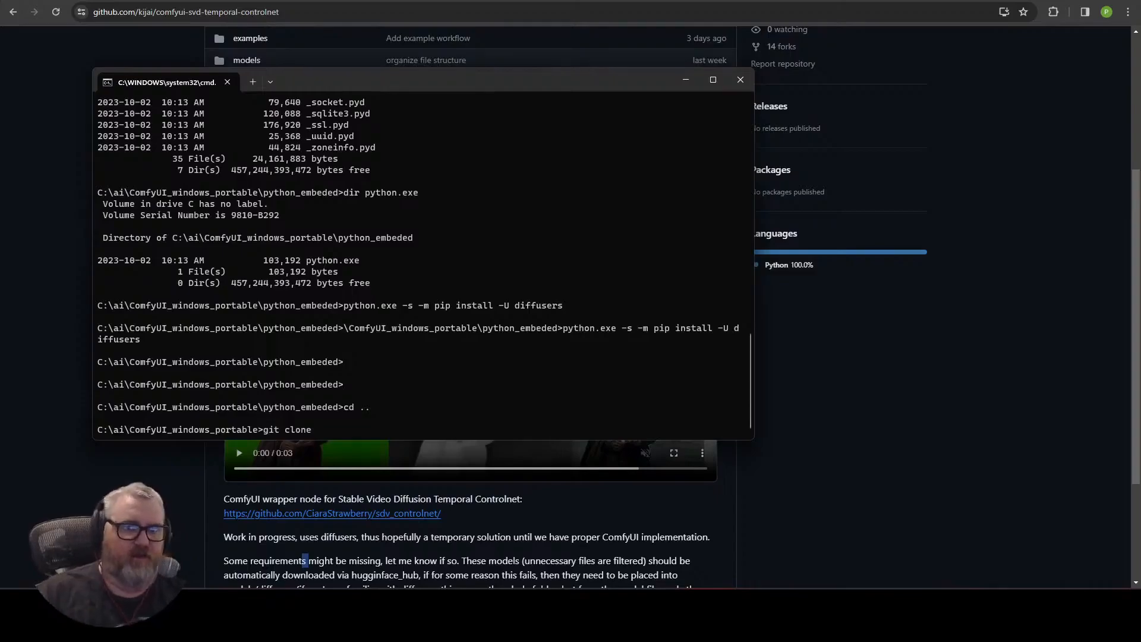
left_click(337, 8)
key("alt+Tab")
key("ctrl+v")
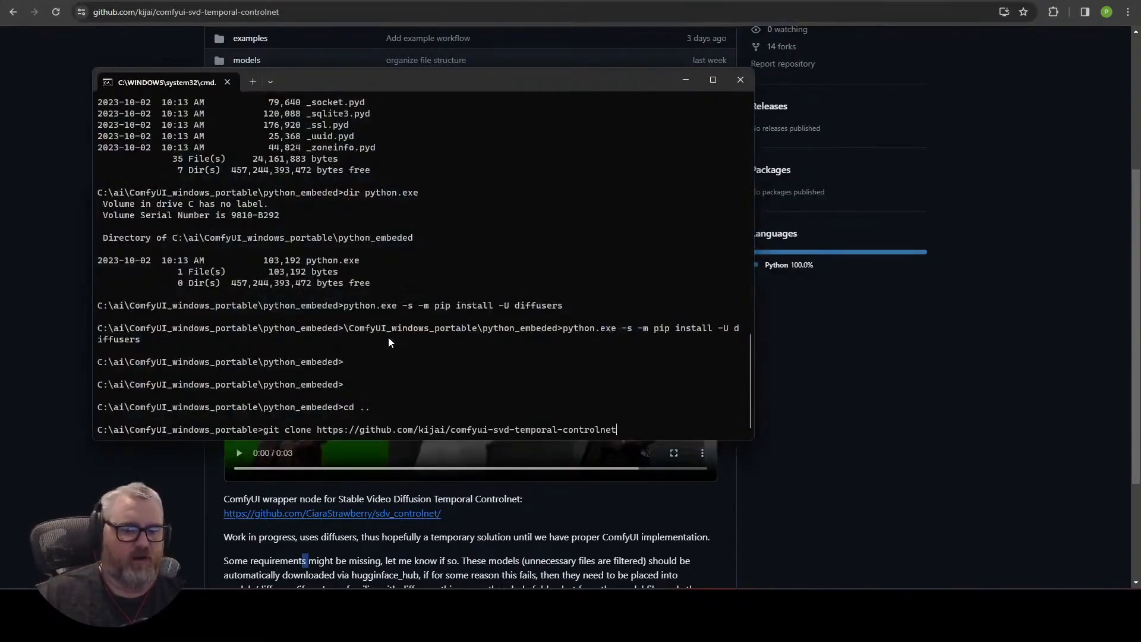
key("Return")
Change into the ComfyUI\custom_nodes folder.
type("cd ComfyUI")
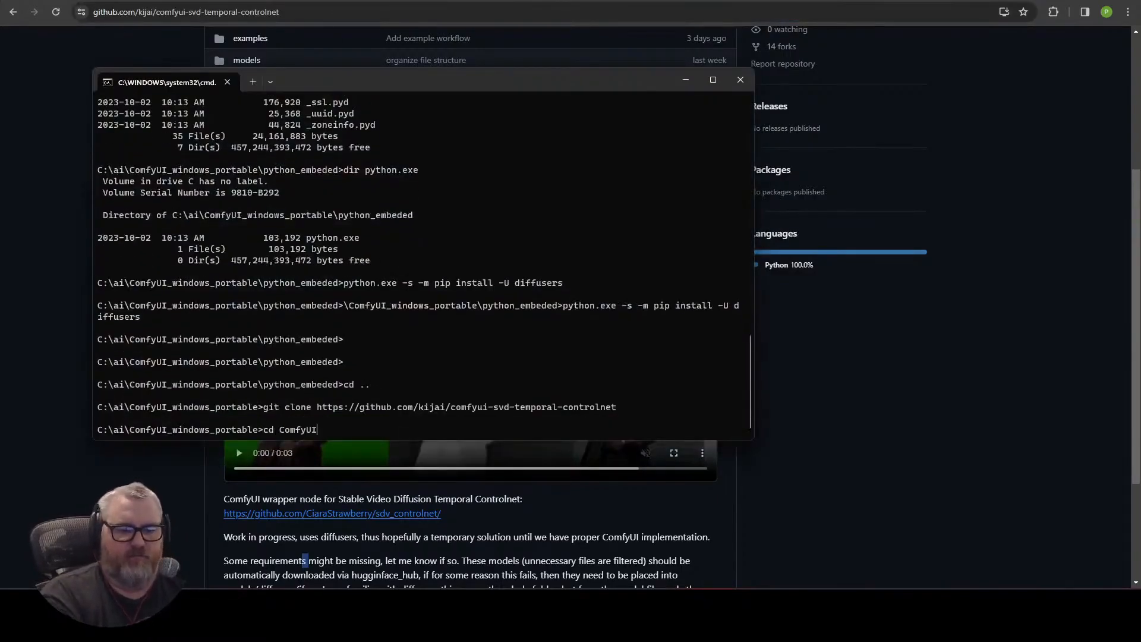
key("Return")
type("cd custom_nodes")
key("Return")
Clone the comfyui-svd-temporal-controlnet repository into the custom_nodes folder with git clone.
key("Up")
key("BackSpace")
key("BackSpace")
key("BackSpace")
key("BackSpace")
key("BackSpace")
key("BackSpace")
key("BackSpace")
key("BackSpace")
key("BackSpace")
key("BackSpace")
key("BackSpace")
key("BackSpace")
key("BackSpace")
key("BackSpace")
key("BackSpace")
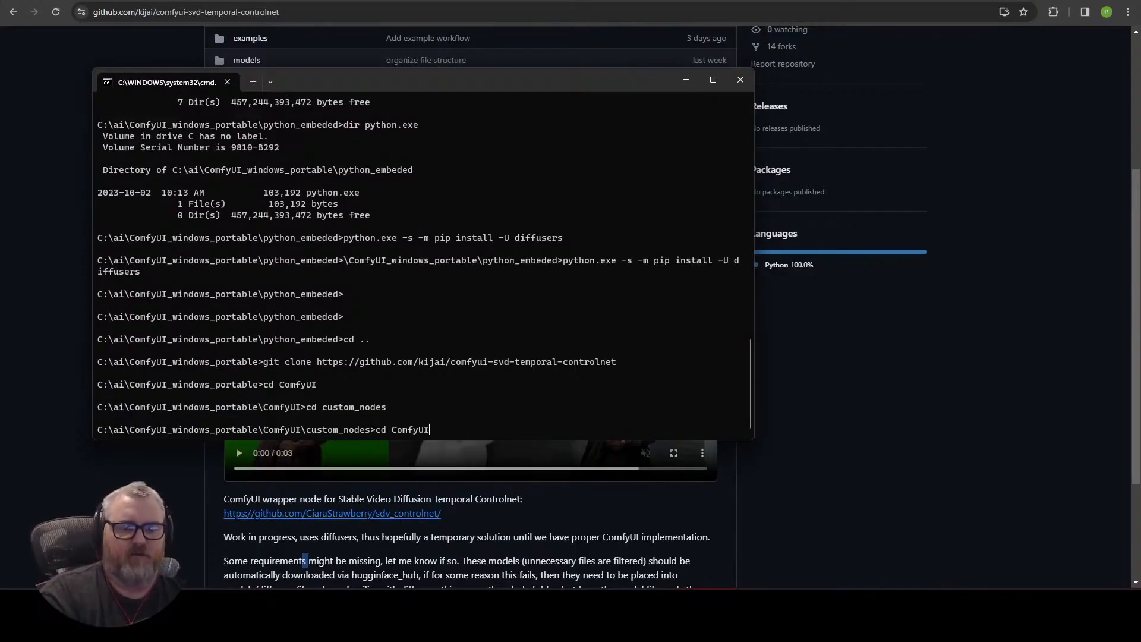
type("git clone")
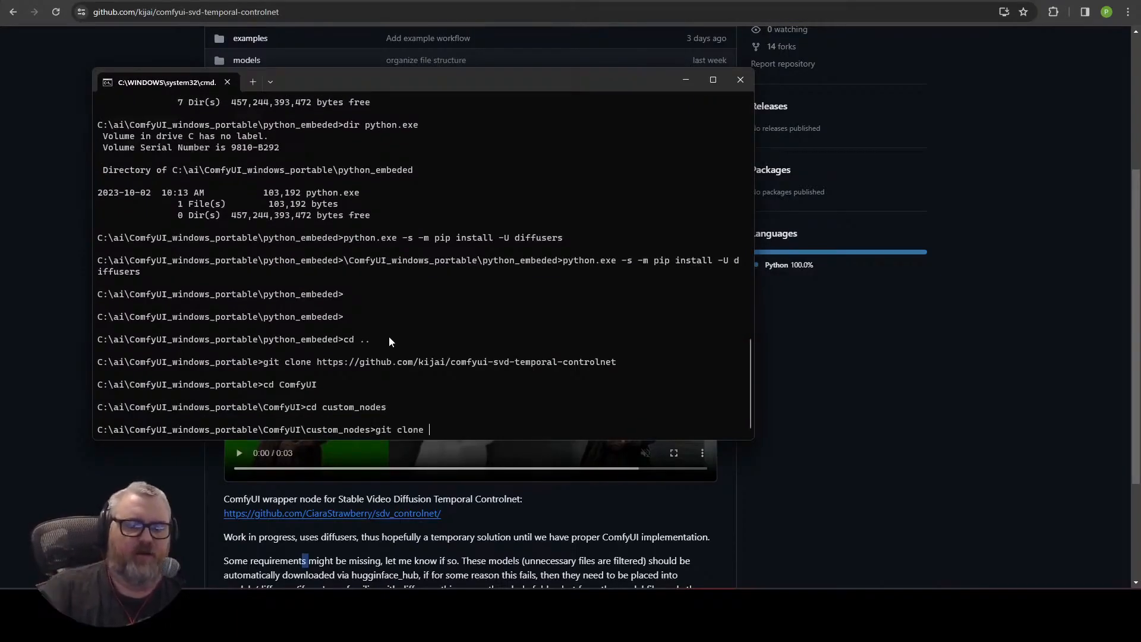
key("ctrl+v")
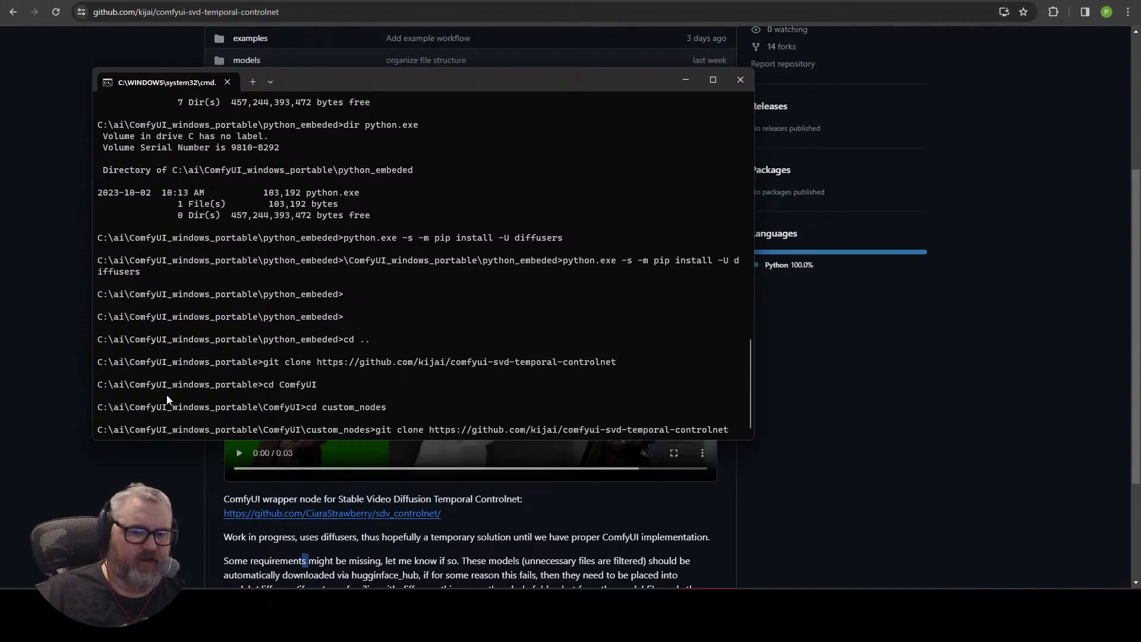
left_click(870, 378)
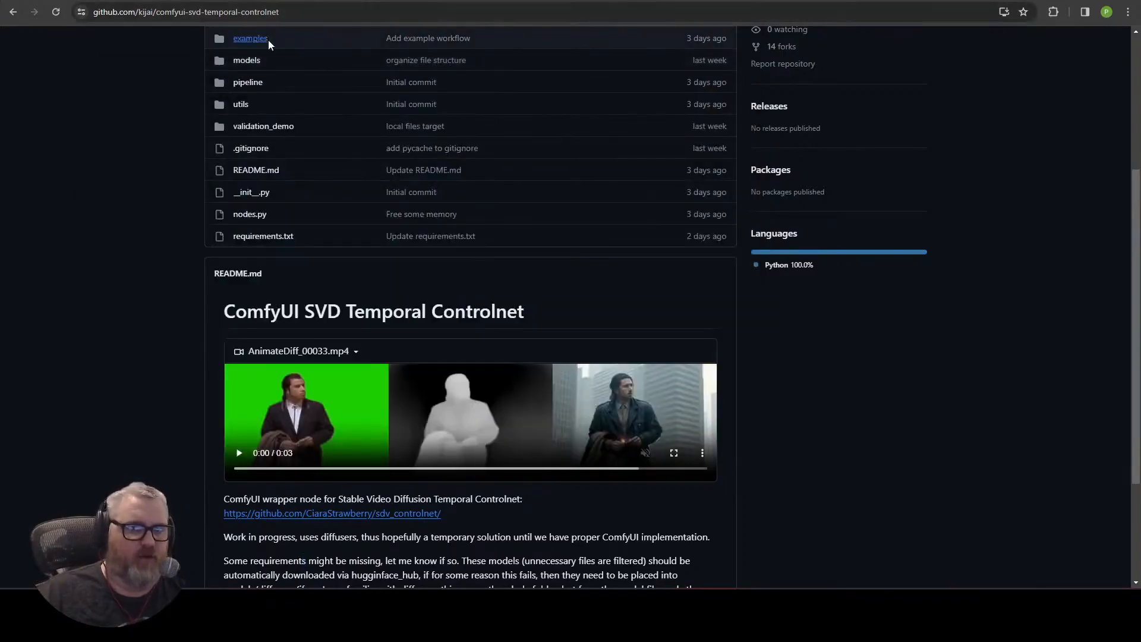
key("alt+Tab")
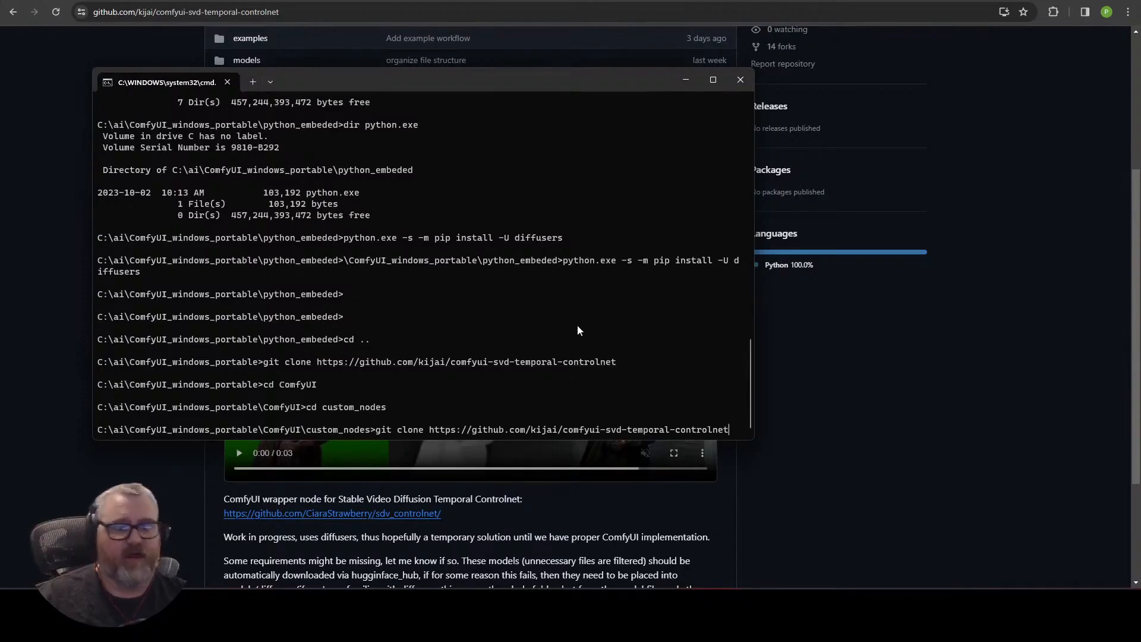
key("Return")
Open the repository's examples folder in the browser.
key("alt+Tab")
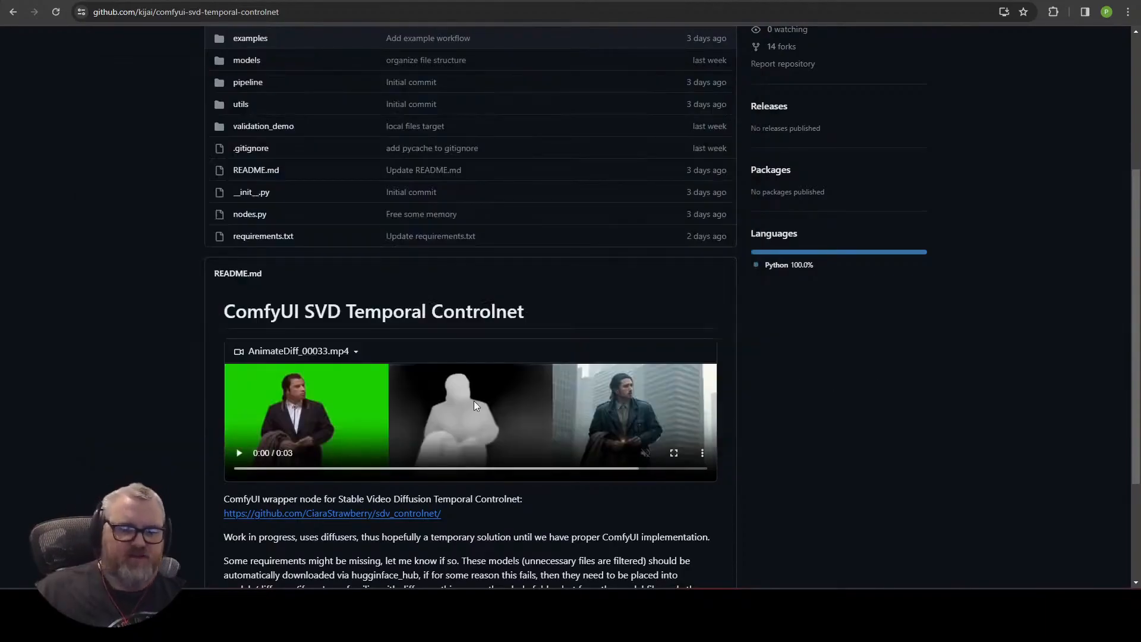
scroll(297, 228, "up", 4)
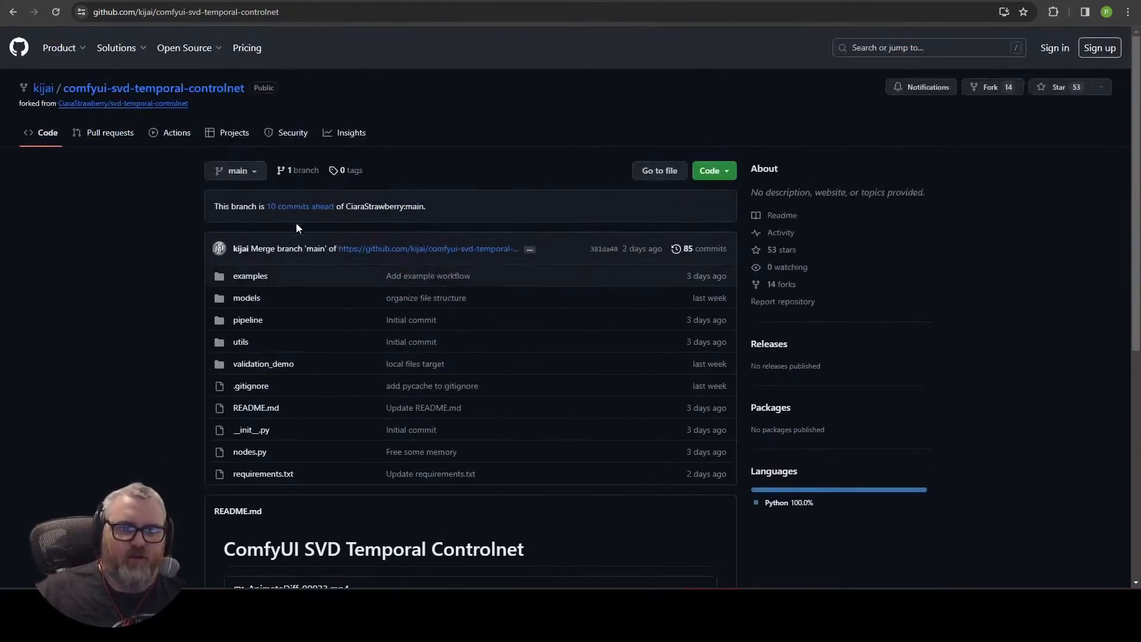
left_click(256, 277)
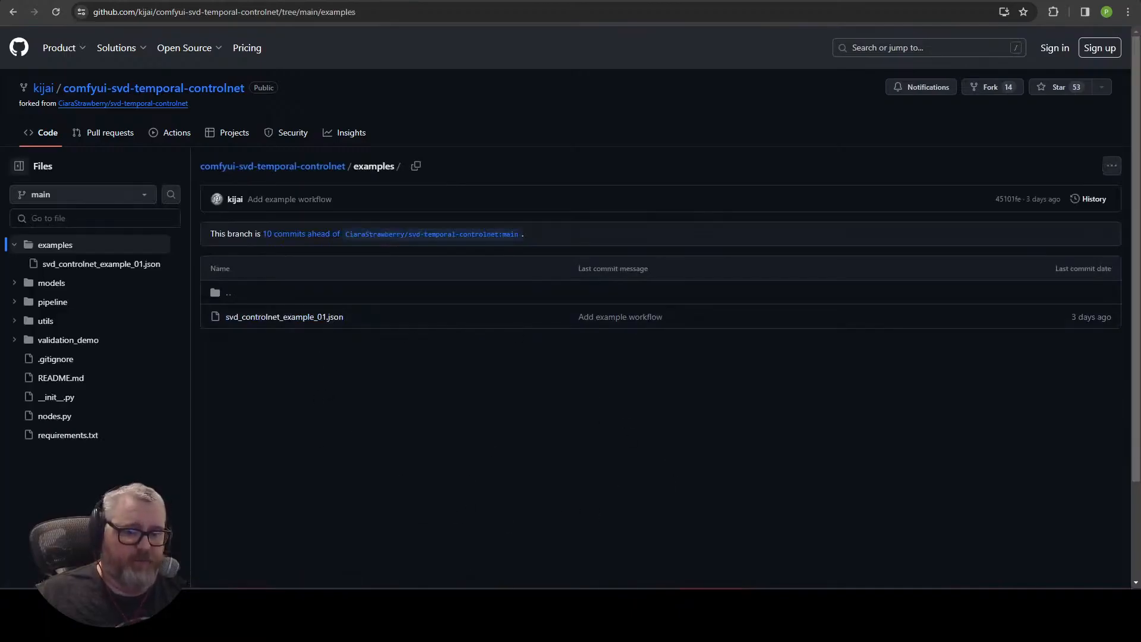
Switch to ComfyUI and examine the loaded example workflow's nodes and preview outputs.
left_click(73, 1)
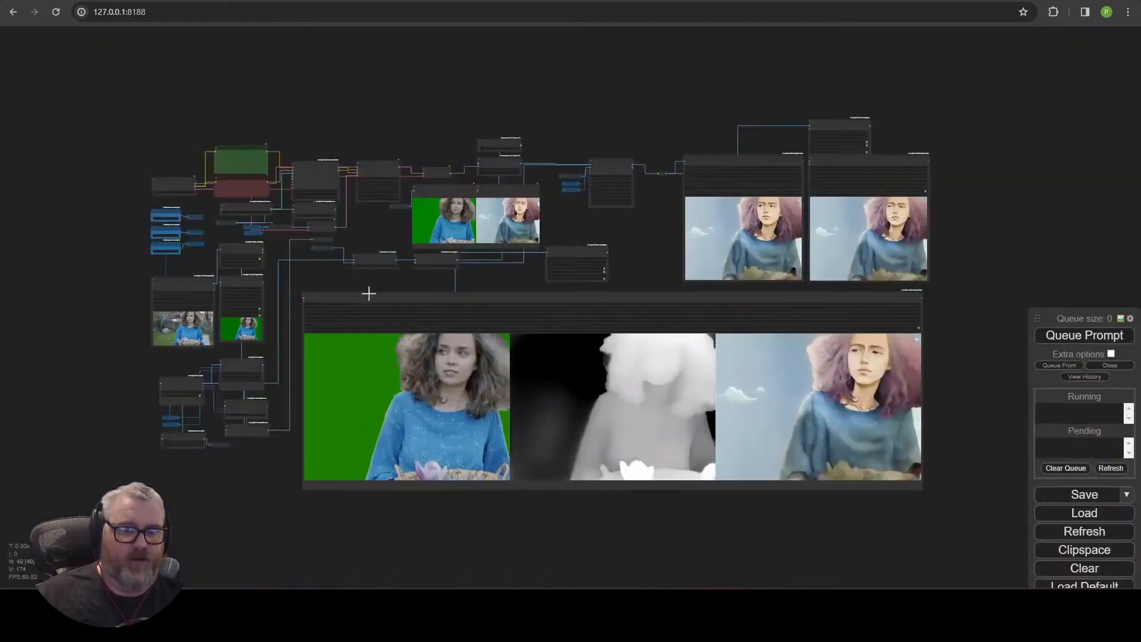
scroll(367, 292, "up", 7)
left_click_drag(849, 455, 407, 154)
scroll(407, 154, "down", 3)
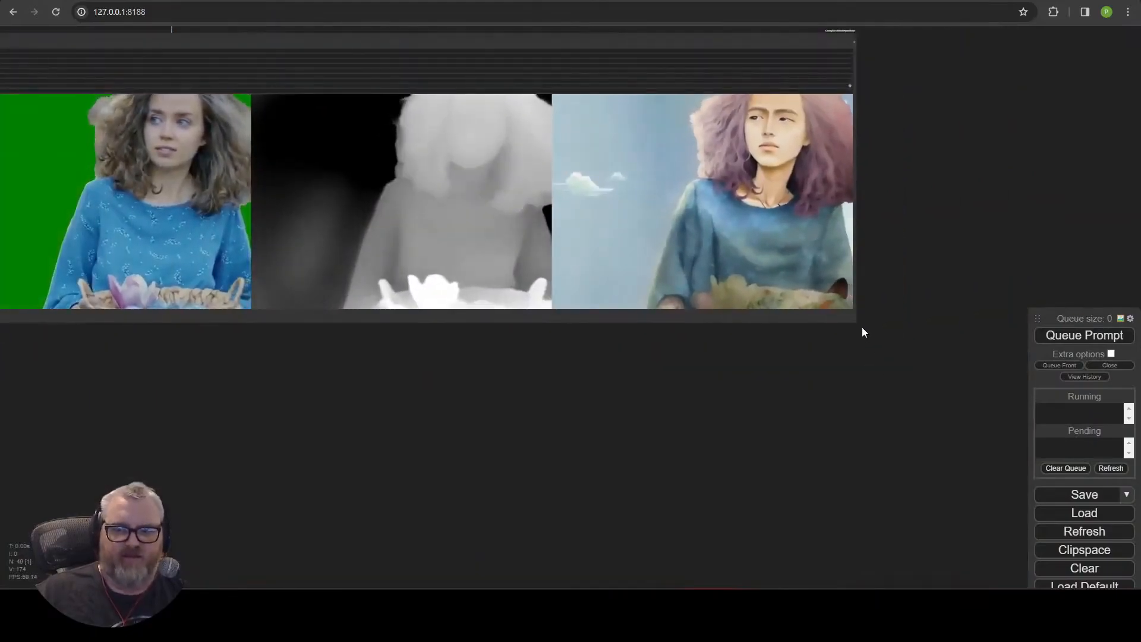
left_click_drag(854, 320, 254, 197)
left_click_drag(709, 497, 780, 508)
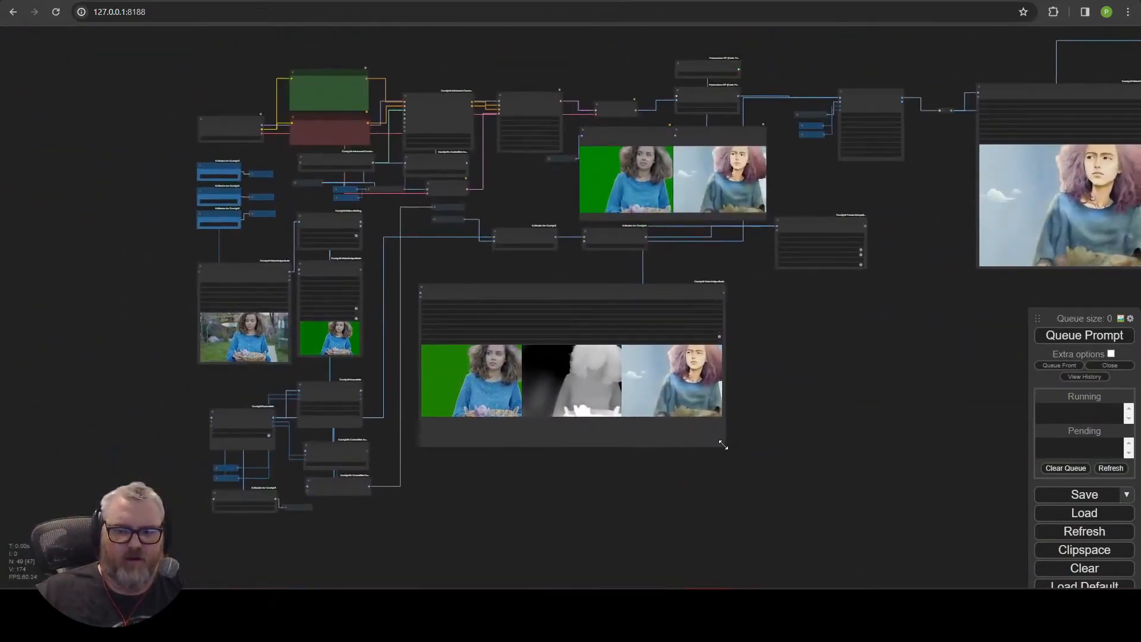
left_click_drag(722, 443, 636, 397)
left_click_drag(513, 298, 640, 293)
left_click_drag(397, 324, 616, 285)
scroll(730, 421, "up", 7)
scroll(738, 414, "up", 5)
scroll(692, 263, "down", 4)
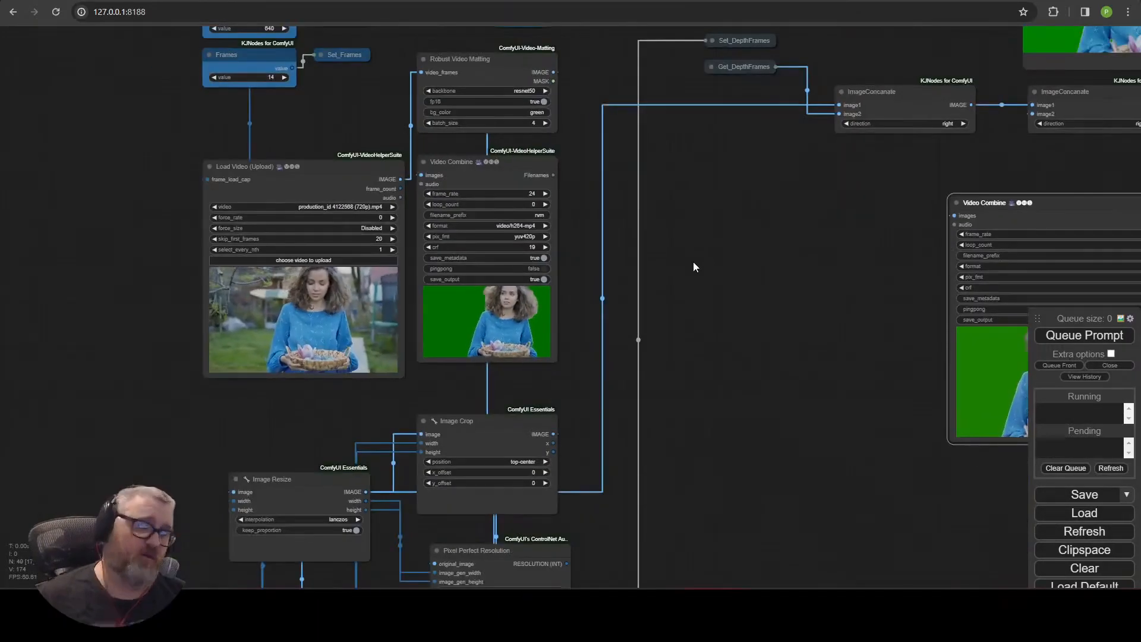
left_click_drag(757, 358, 686, 383)
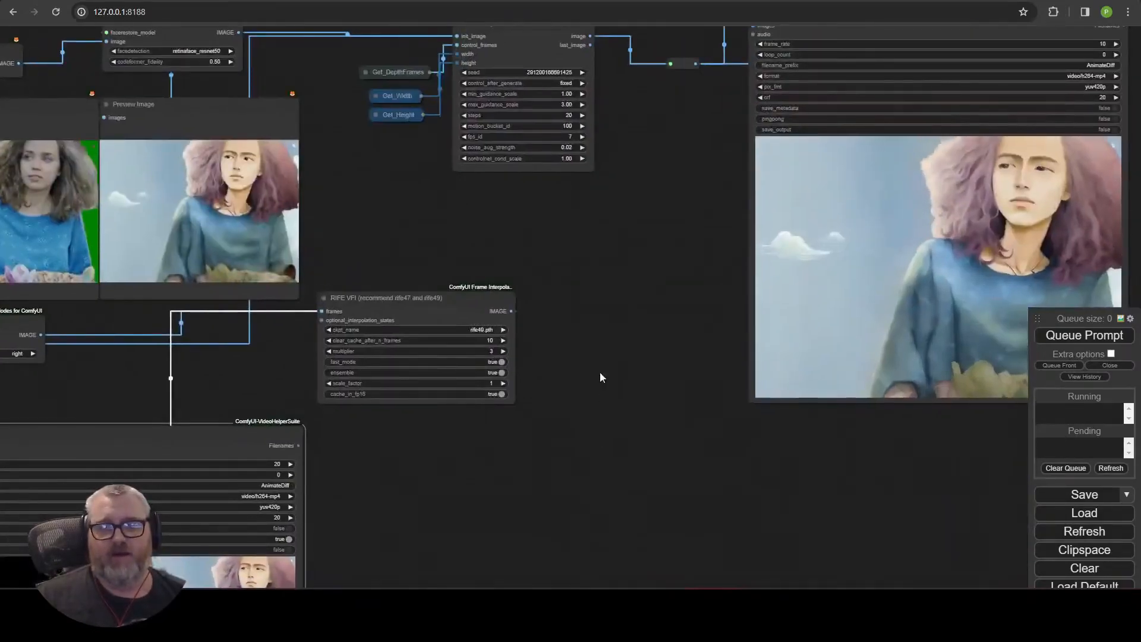
Open the ComfyUI Manager menu.
left_click_drag(601, 230, 490, 540)
left_click(420, 344)
scroll(382, 273, "up", 6)
left_click_drag(382, 273, 433, 66)
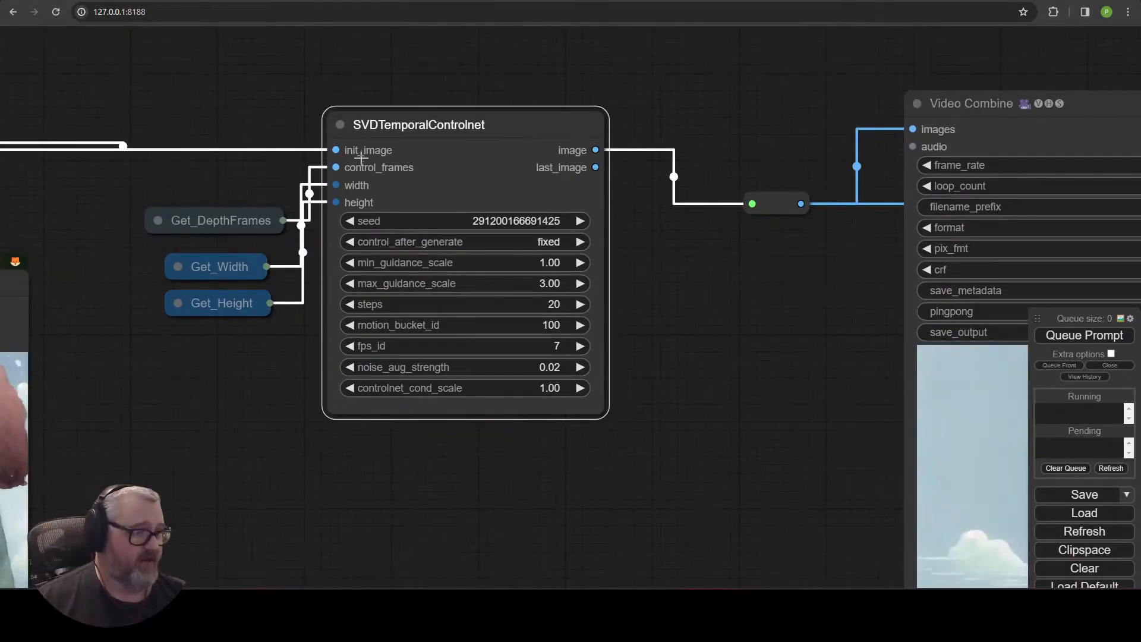
mouse_move(1068, 321)
left_mouse_down()
mouse_move(1048, 215)
mouse_move(1064, 309)
left_mouse_up()
left_click(1079, 448)
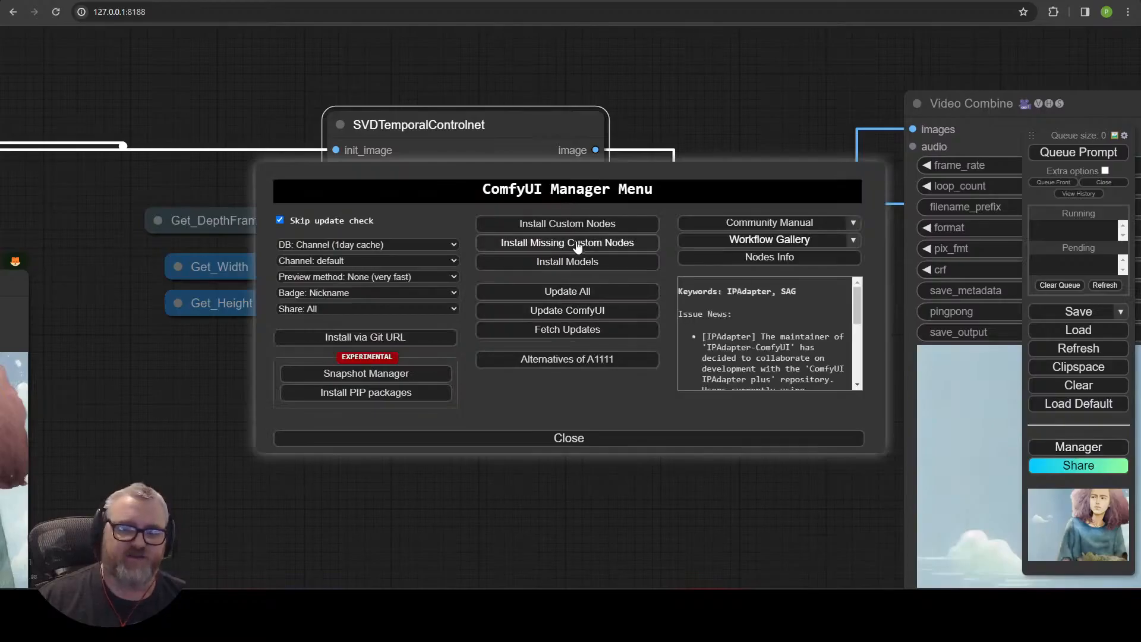
Check the Manager for missing custom nodes, then close the Manager menu.
left_click(579, 244)
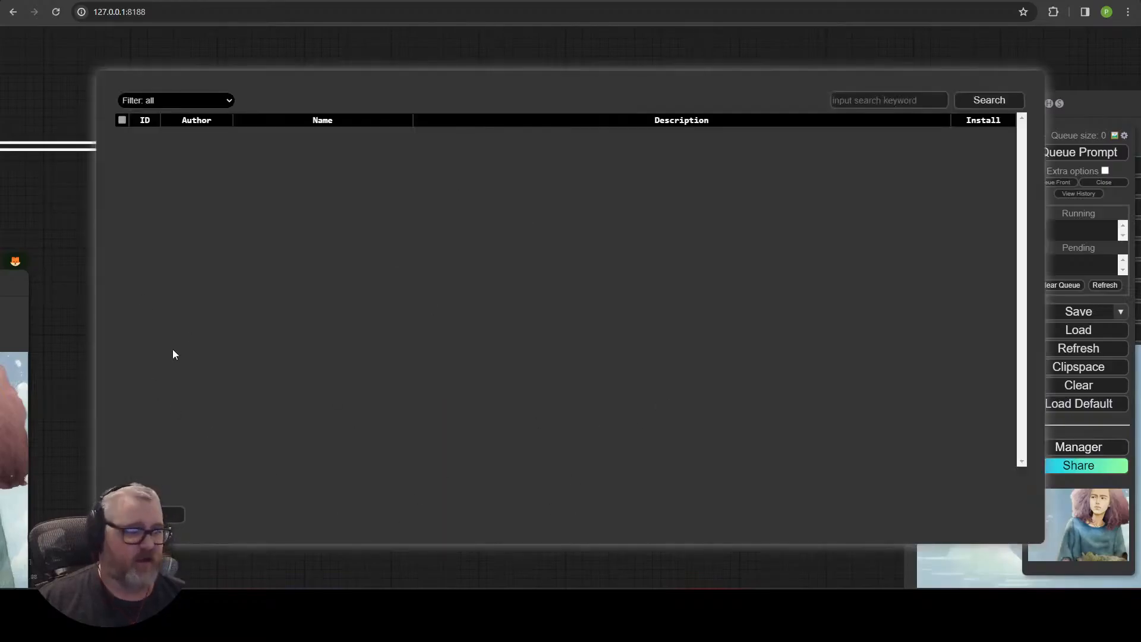
left_click(150, 515)
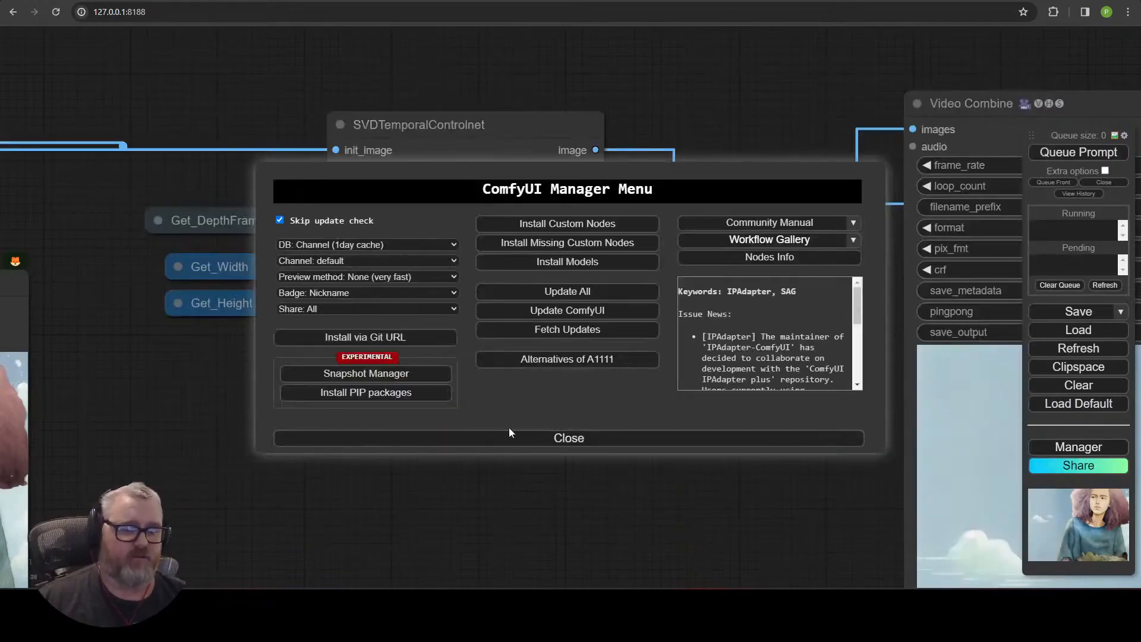
left_click(506, 437)
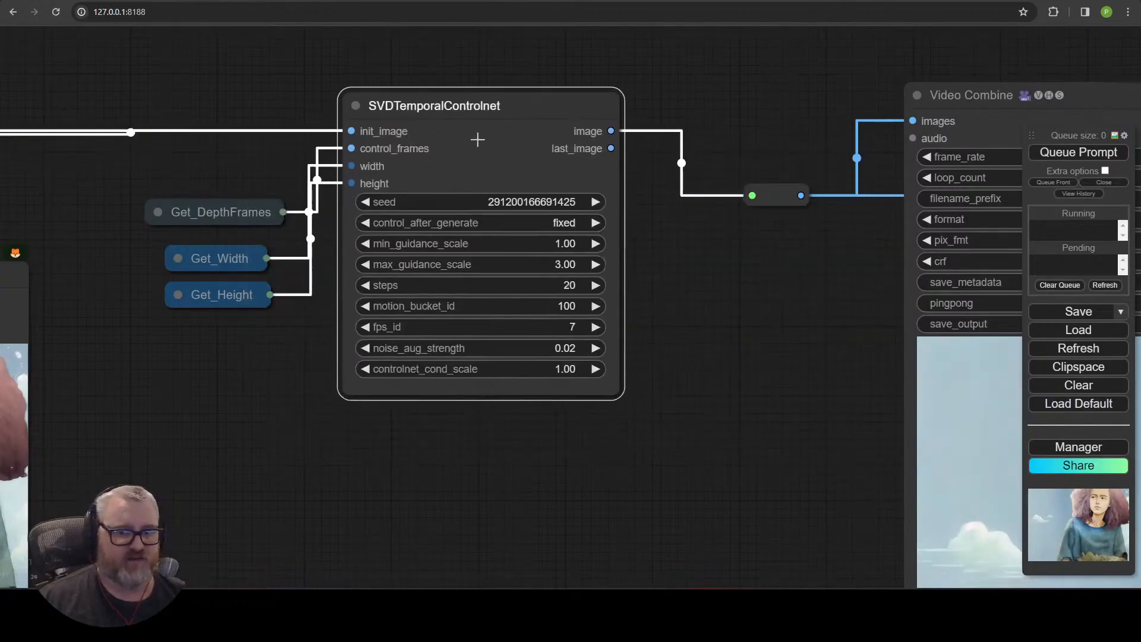
Examine the workflow's video loading, matting, cropping, resizing and depth map nodes.
scroll(276, 525, "down", 2)
scroll(276, 526, "down", 2)
left_click_drag(276, 525, 901, 371)
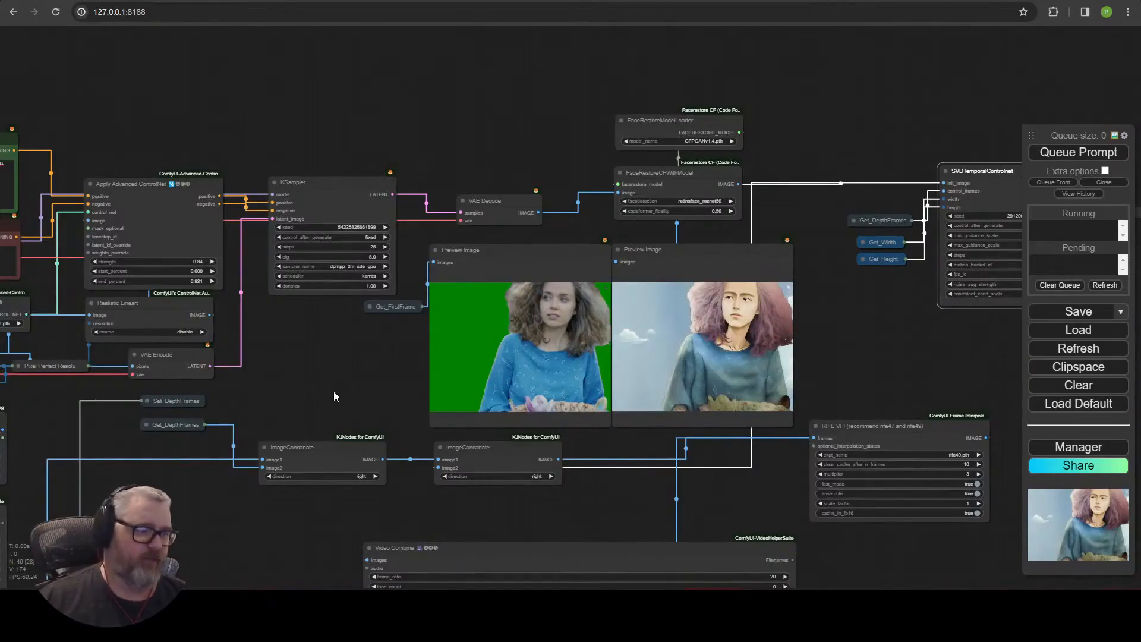
scroll(302, 419, "down", 4)
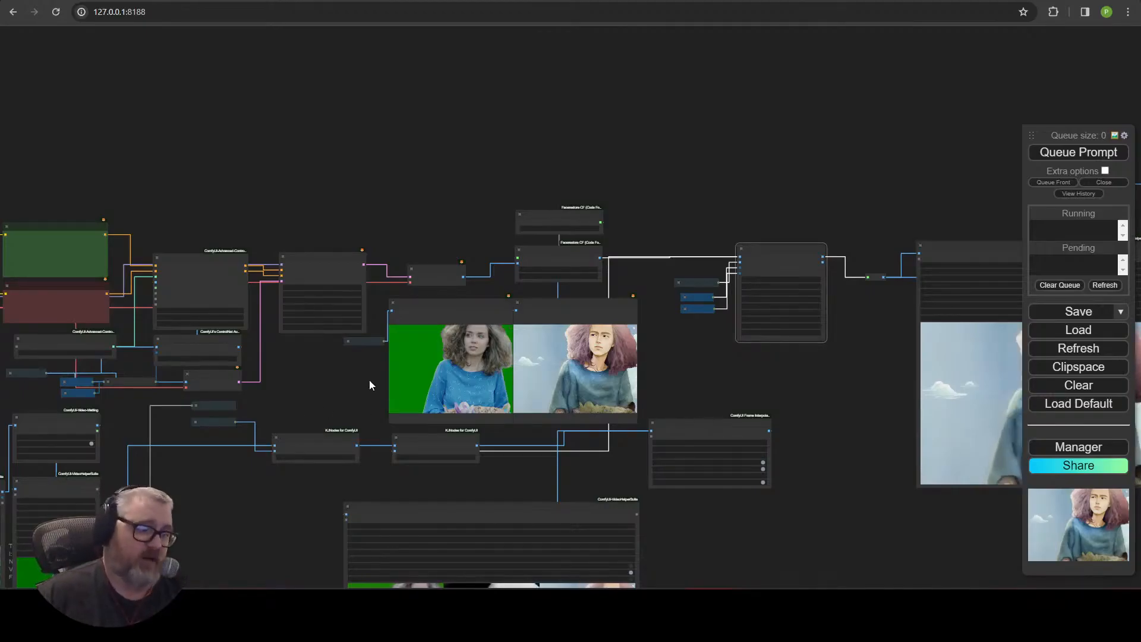
scroll(293, 355, "up", 6)
left_click_drag(294, 356, 562, 246)
left_click_drag(169, 348, 620, 373)
left_click_drag(497, 371, 505, 8)
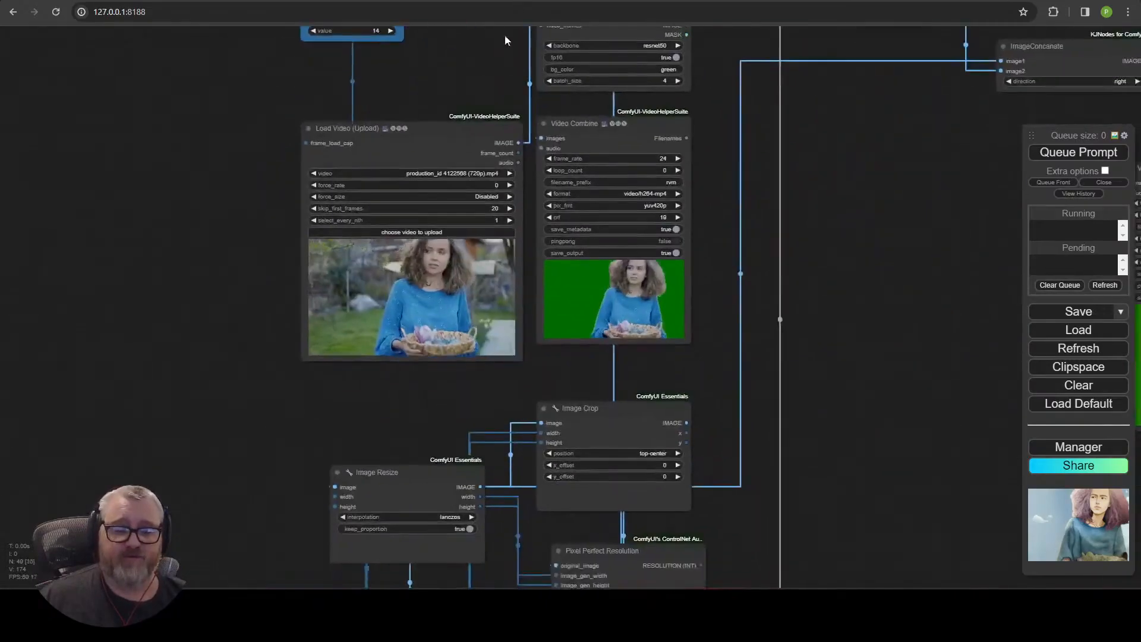
left_click(404, 295)
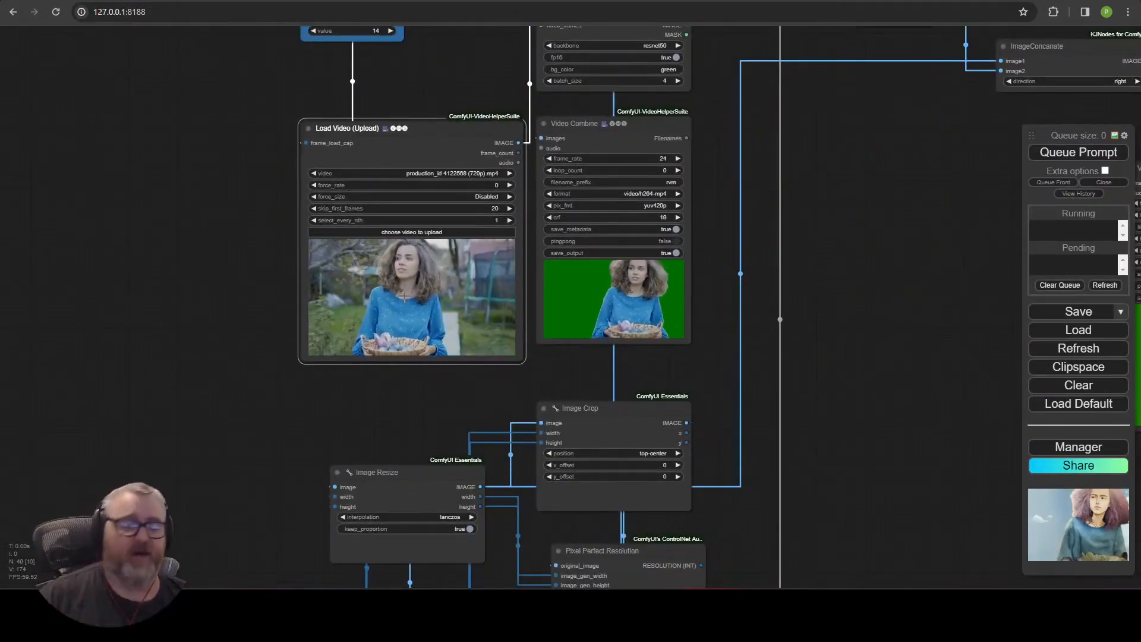
scroll(684, 357, "up", 5)
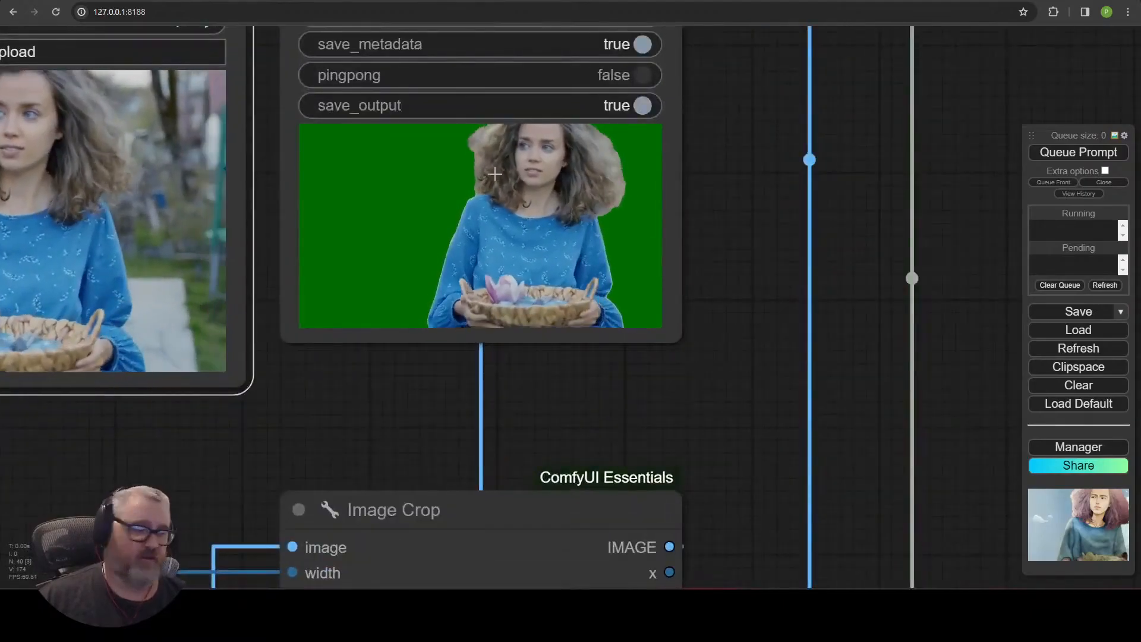
scroll(504, 182, "down", 2)
left_click_drag(823, 163, 803, 466)
left_click(478, 147)
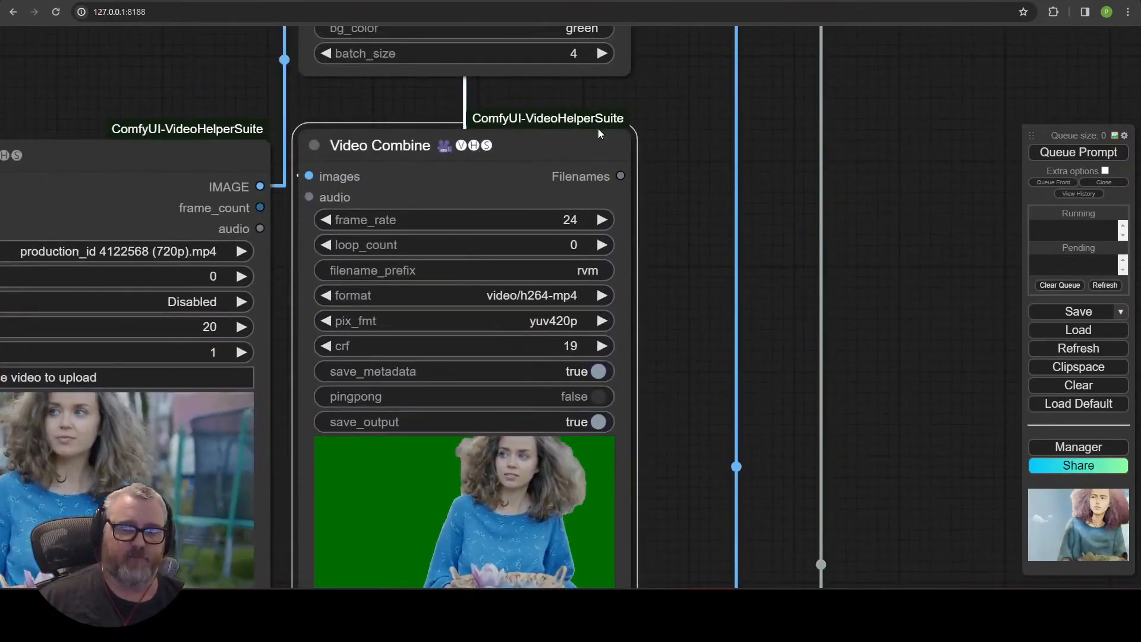
scroll(796, 286, "down", 1)
left_click_drag(542, 108, 523, 414)
left_click(523, 407)
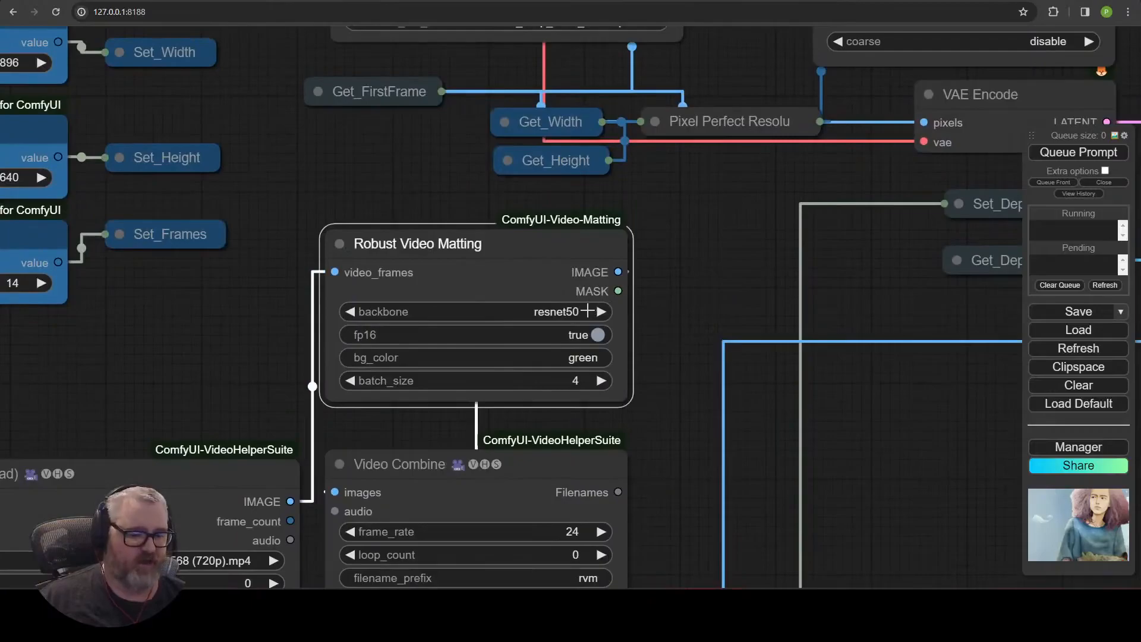
scroll(637, 334, "down", 6)
left_click_drag(639, 334, 374, 60)
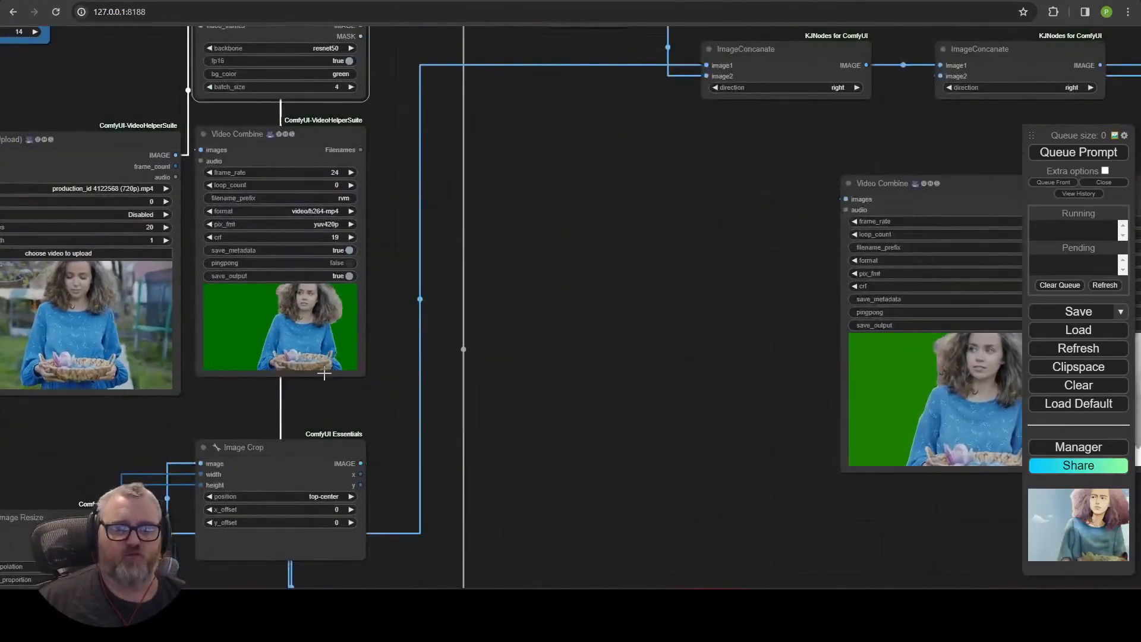
left_click_drag(400, 387, 636, 141)
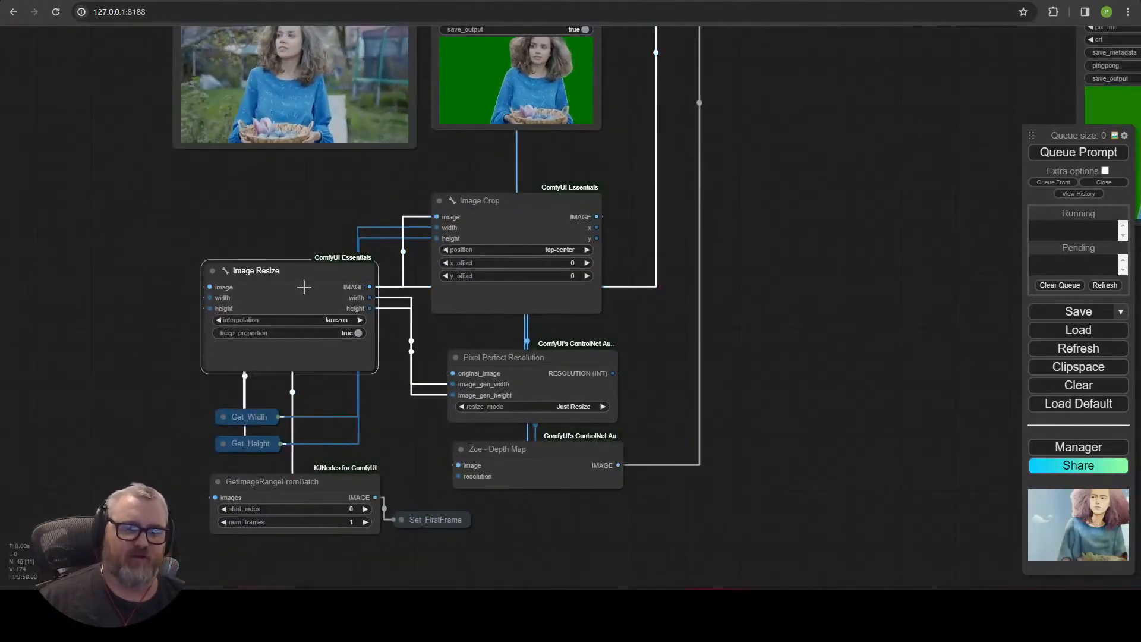
left_click(539, 223)
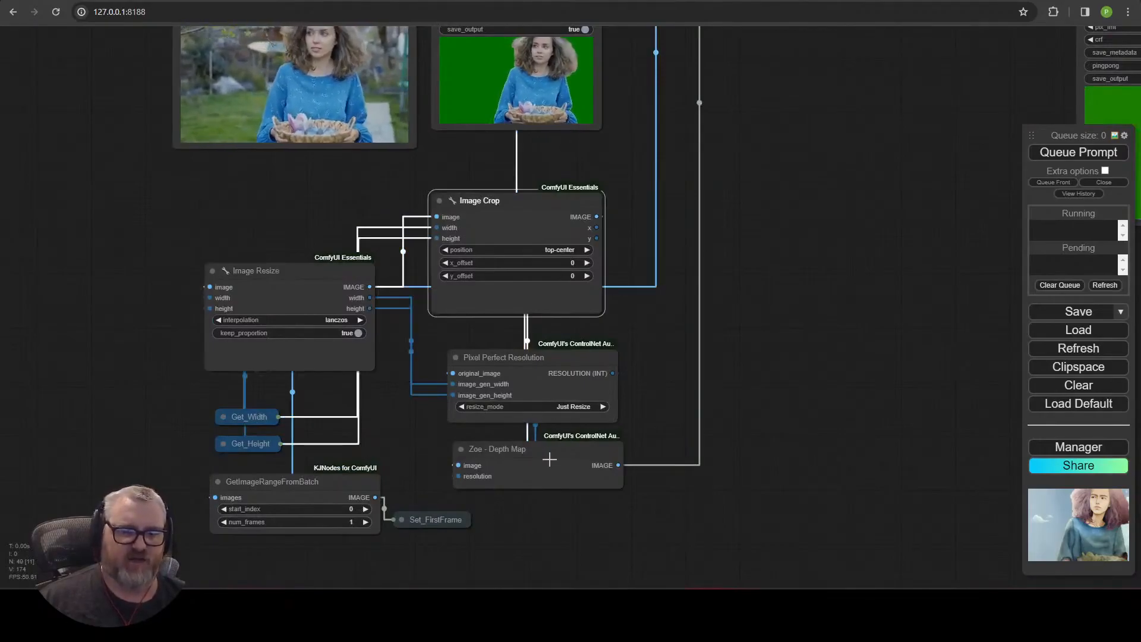
left_click_drag(862, 214, 352, 428)
left_click_drag(434, 330, 938, 567)
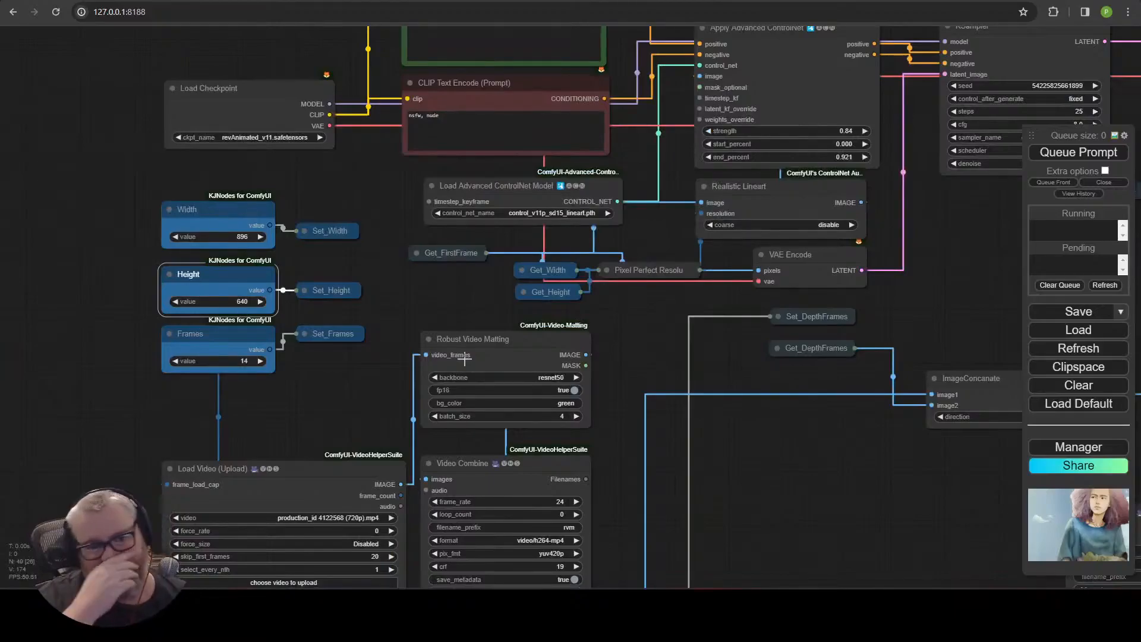
left_click_drag(355, 441, 454, 44)
left_click(338, 186)
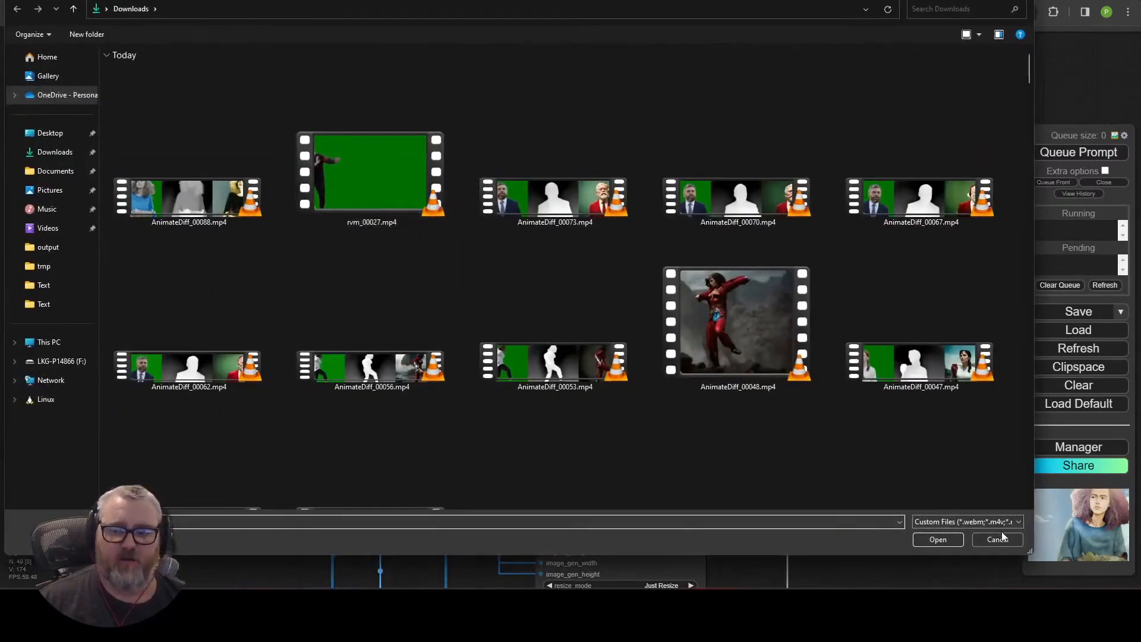
left_click(998, 540)
Examine the prompts, ControlNet, KSampler, preview images and final Video Combine output of the workflow.
left_click_drag(179, 244, 162, 292)
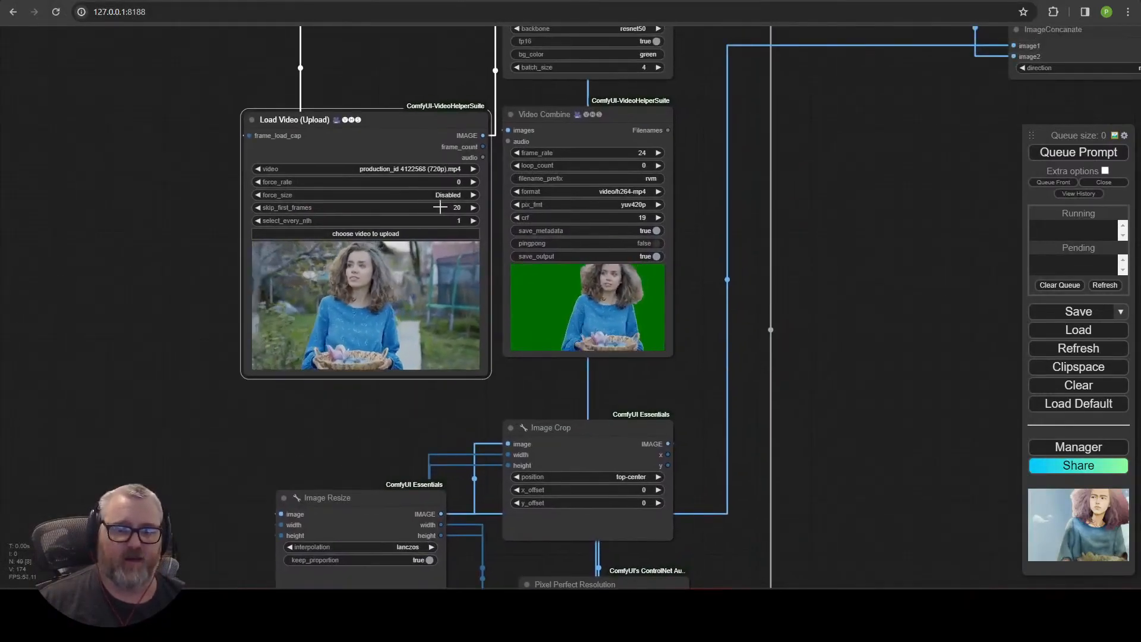
left_click(440, 207)
left_click(618, 207)
left_click_drag(356, 78, 280, 410)
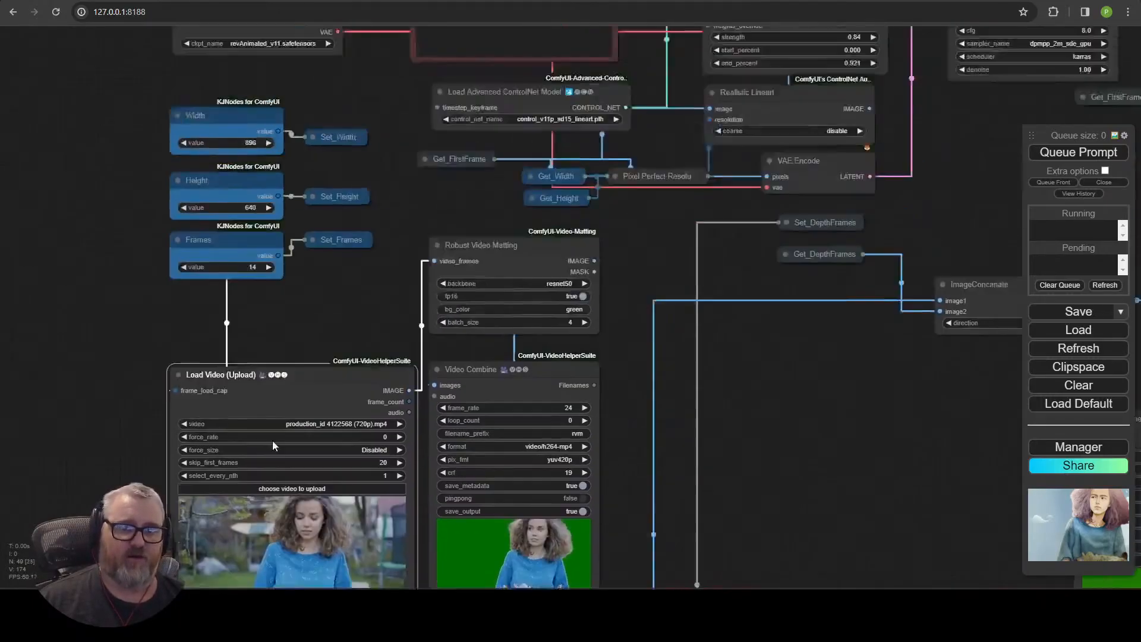
left_click_drag(278, 233, 219, 490)
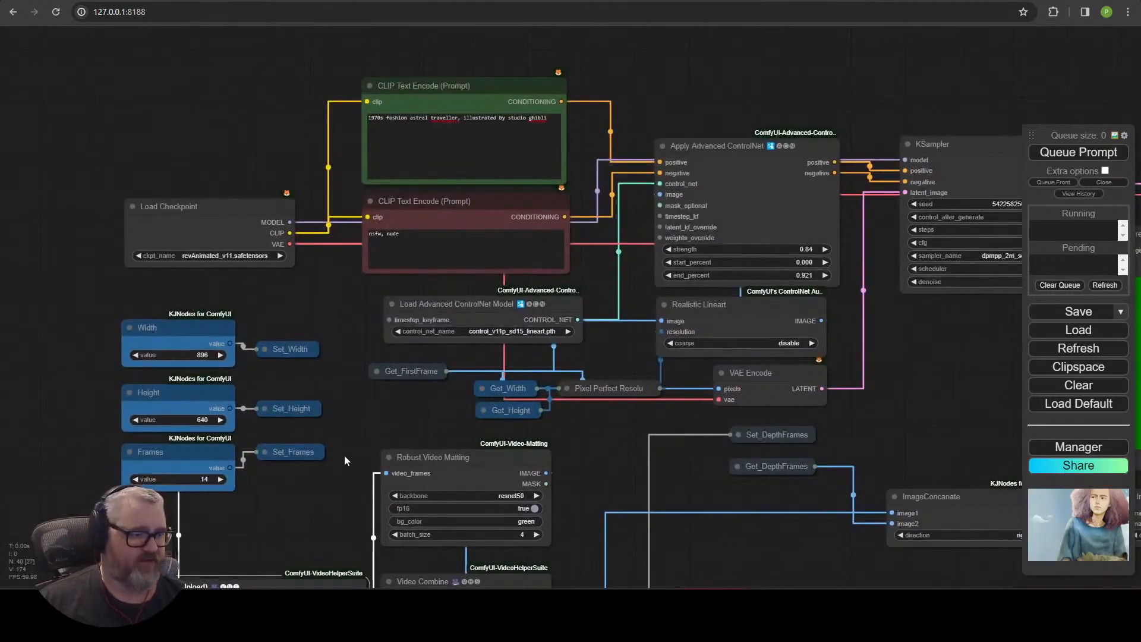
left_click_drag(218, 153, 297, 213)
scroll(249, 201, "up", 5)
left_click(212, 172)
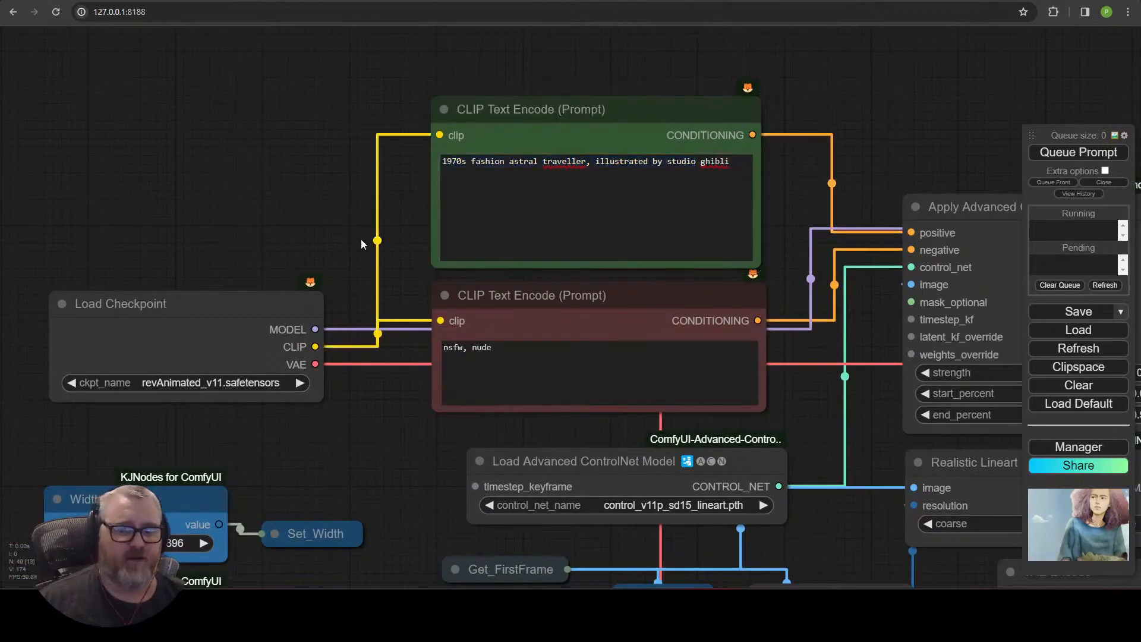
left_click_drag(386, 444, 153, 123)
left_click_drag(165, 217, 329, 362)
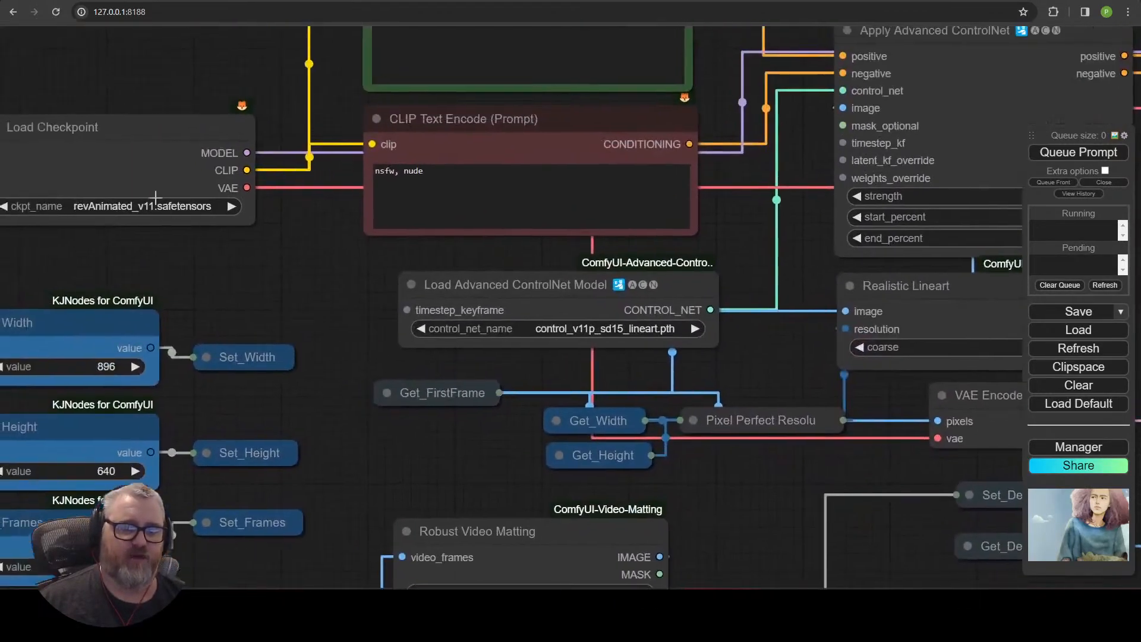
left_click_drag(790, 381, 53, 473)
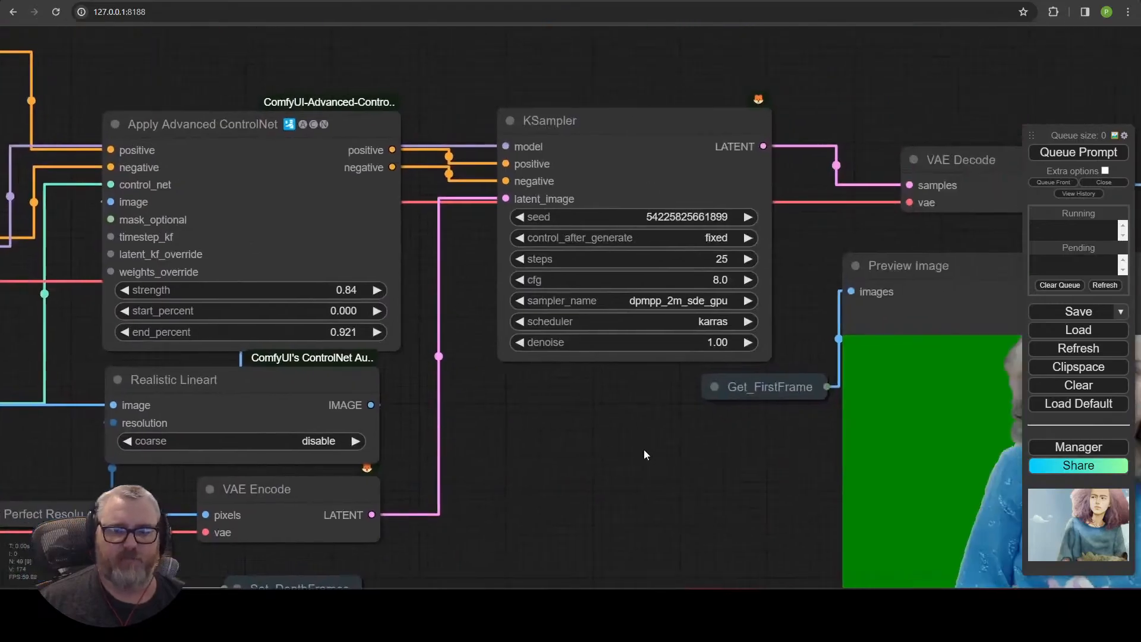
left_click_drag(831, 455, 5, 394)
left_click_drag(378, 131, 435, 79)
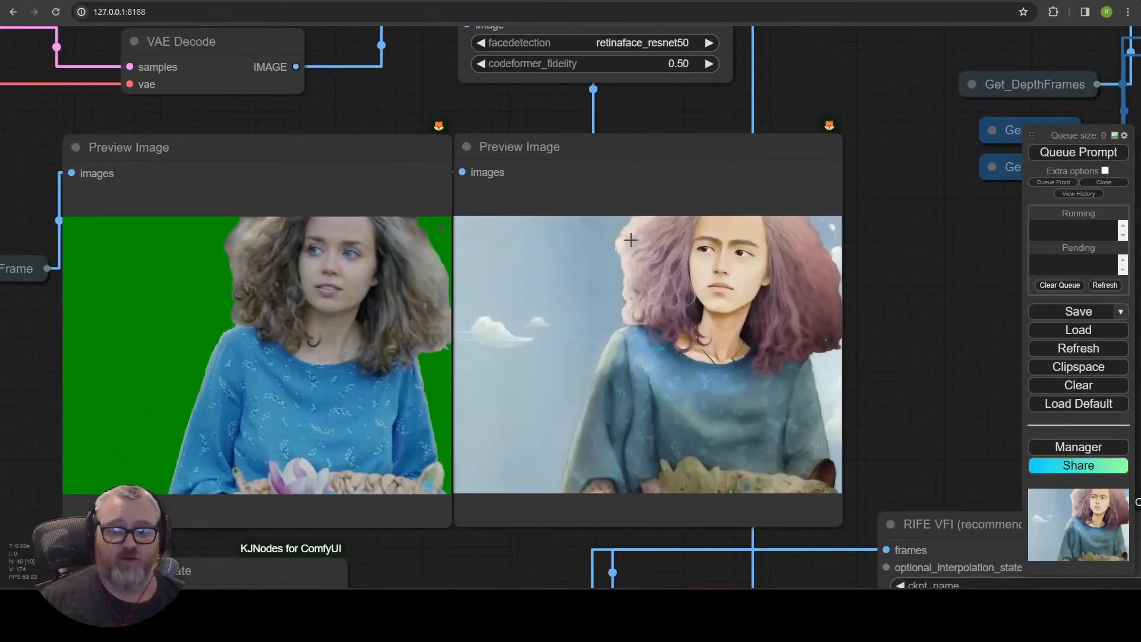
scroll(704, 359, "down", 6)
left_click_drag(922, 354, 185, 352)
left_click_drag(510, 410, 623, 108)
scroll(268, 360, "down", 7)
scroll(300, 293, "up", 10)
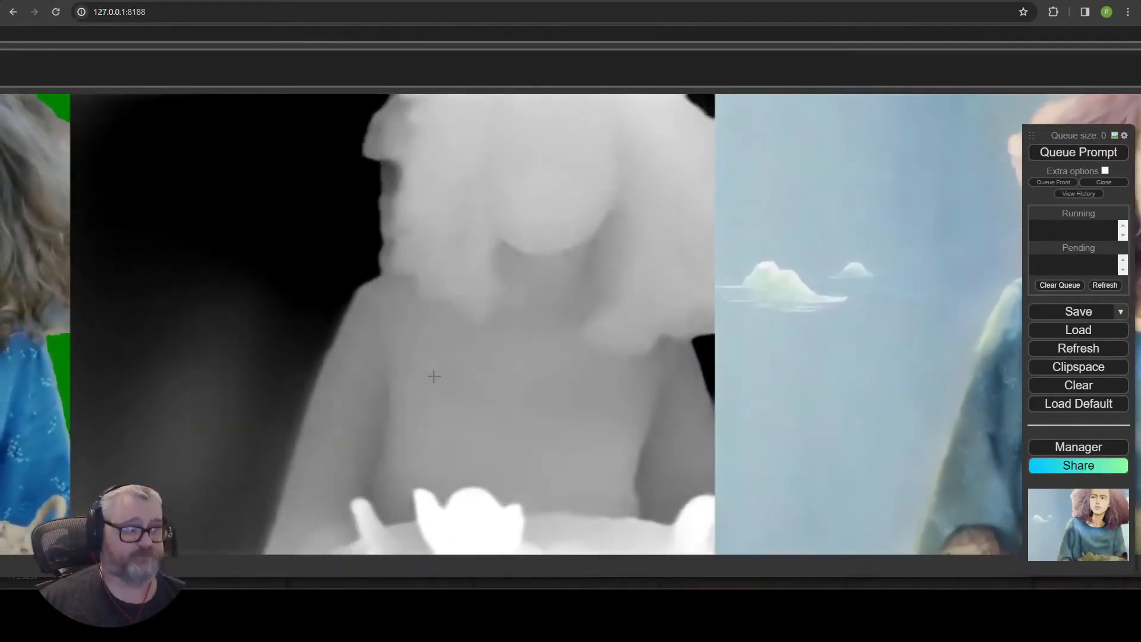
scroll(344, 340, "down", 18)
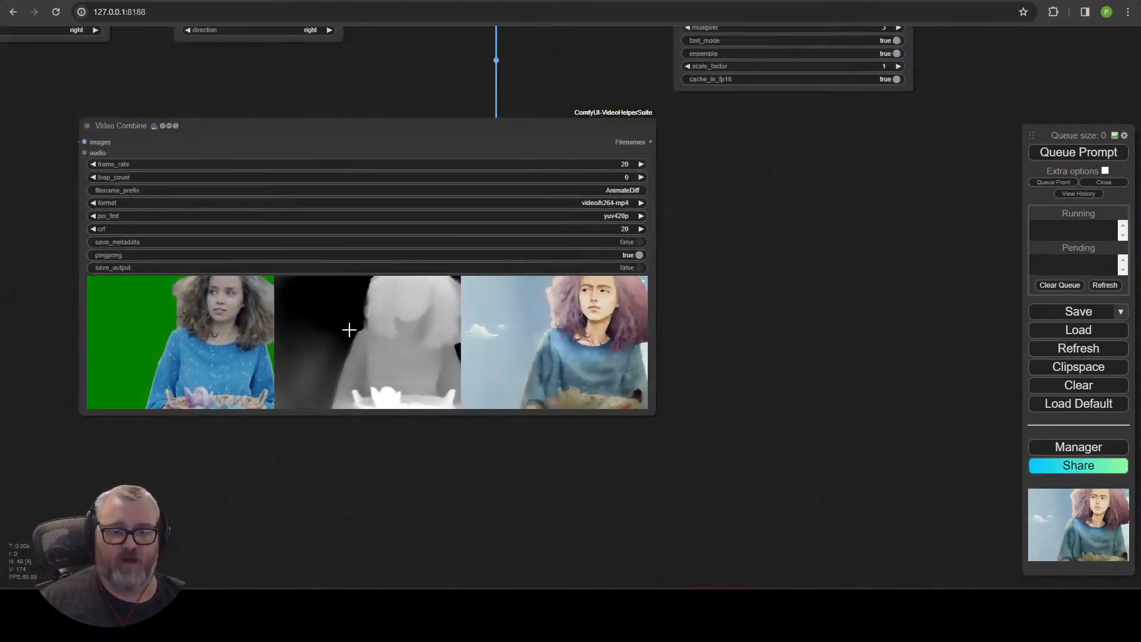
left_click_drag(321, 193, 996, 437)
scroll(635, 448, "up", 6)
left_click_drag(635, 449, 931, 304)
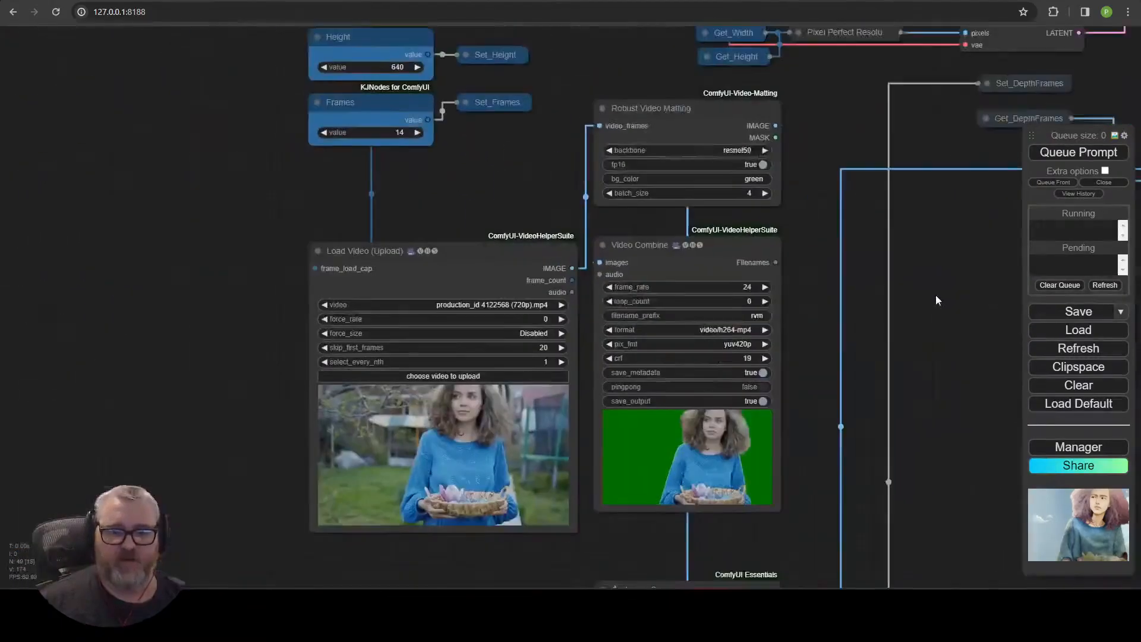
Open Pexels in a new browser tab and search its videos for walking.
key("ctrl+t")
type("pexels.com")
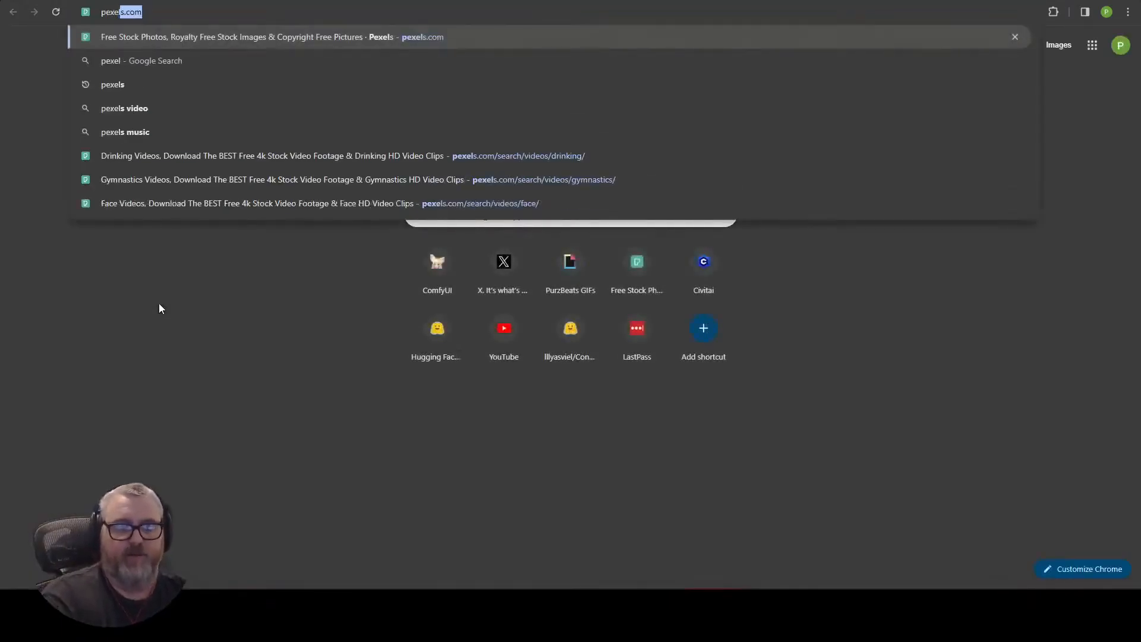
key("Return")
left_click(505, 202)
type("w")
type("alking")
key("Return")
Browse the walking results and download the woman-checking-phone-in-mall clip at HD 1280x720.
scroll(505, 312, "down", 20)
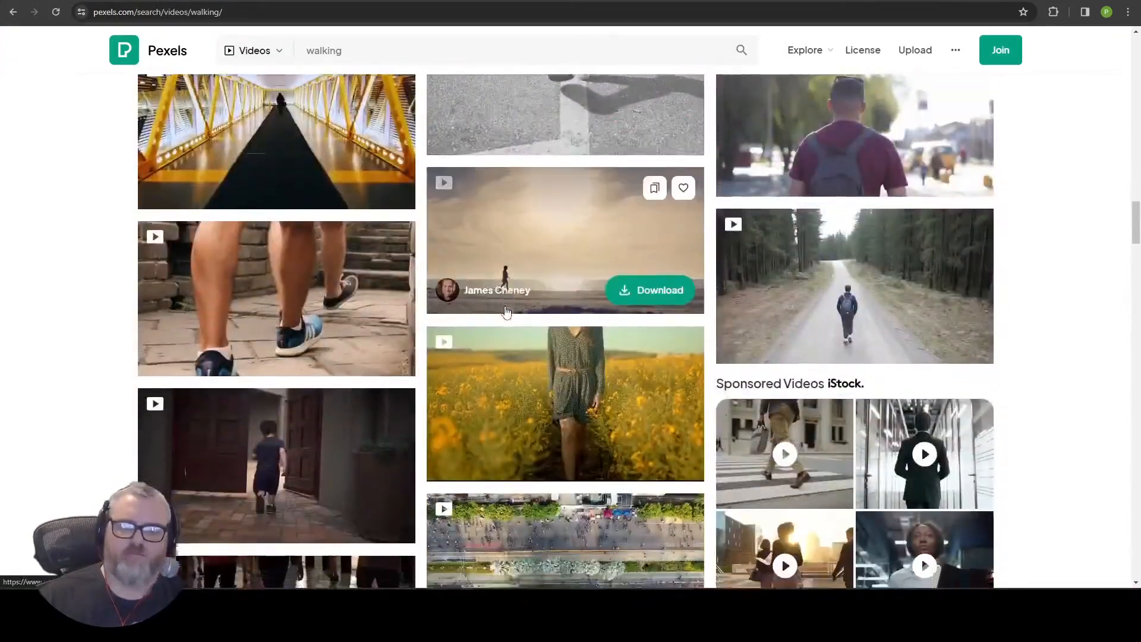
scroll(506, 313, "down", 20)
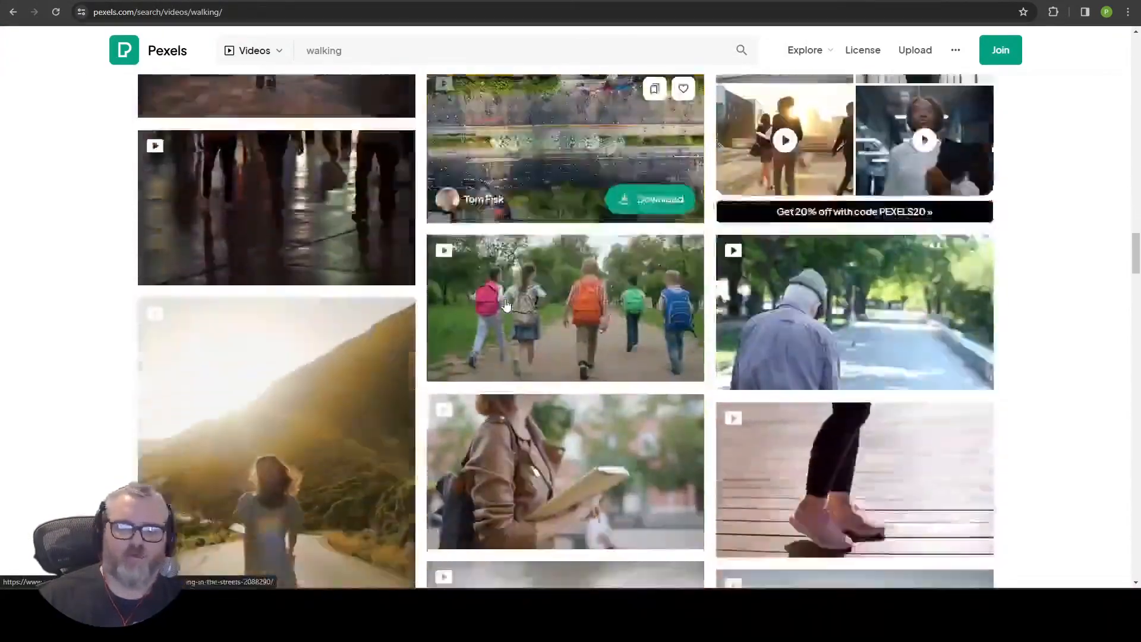
scroll(498, 313, "down", 20)
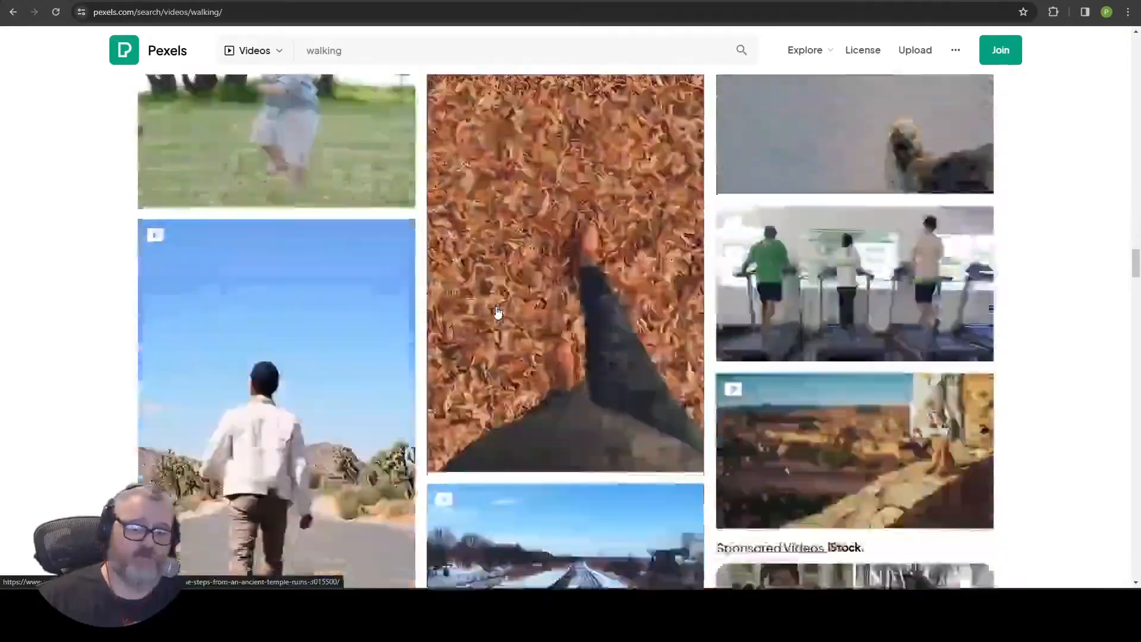
scroll(497, 304, "down", 1)
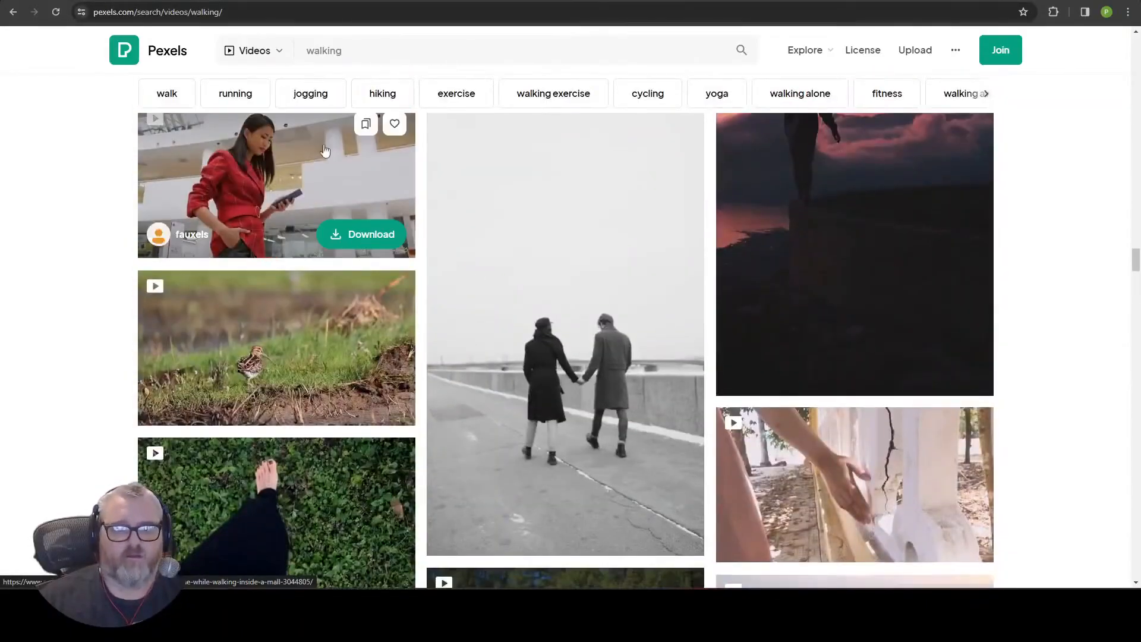
left_click(302, 164)
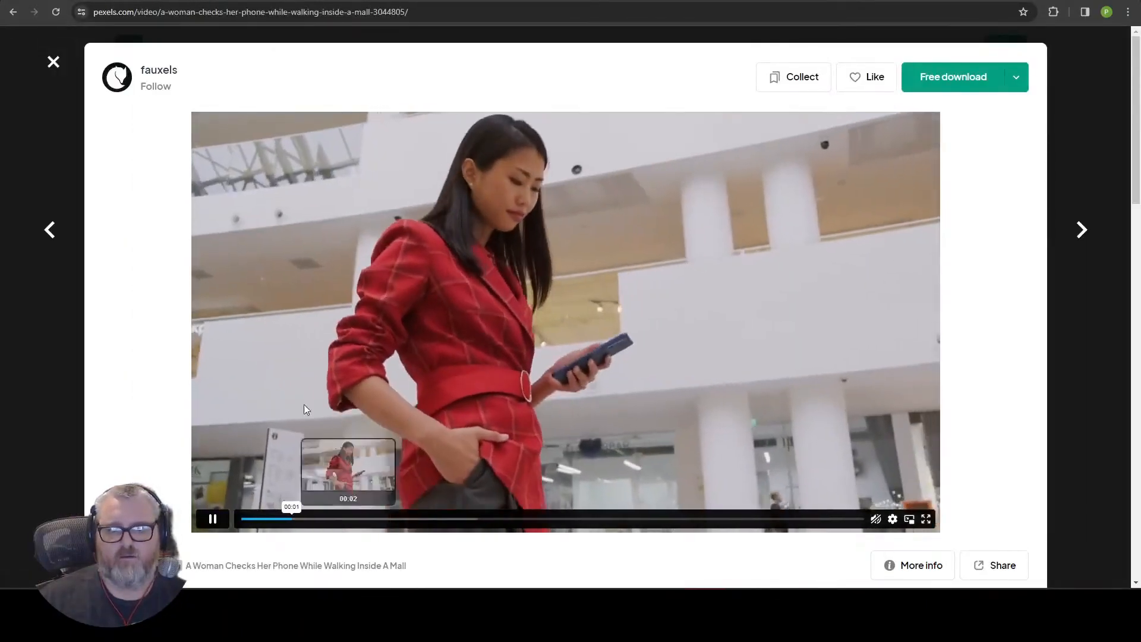
left_click(1018, 79)
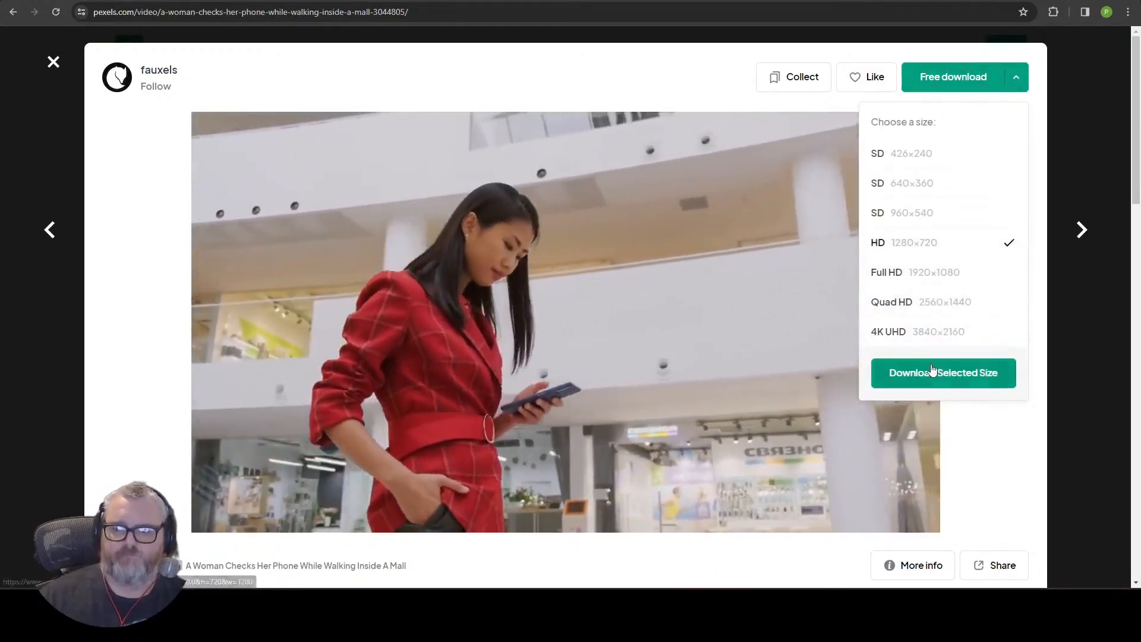
left_click(942, 372)
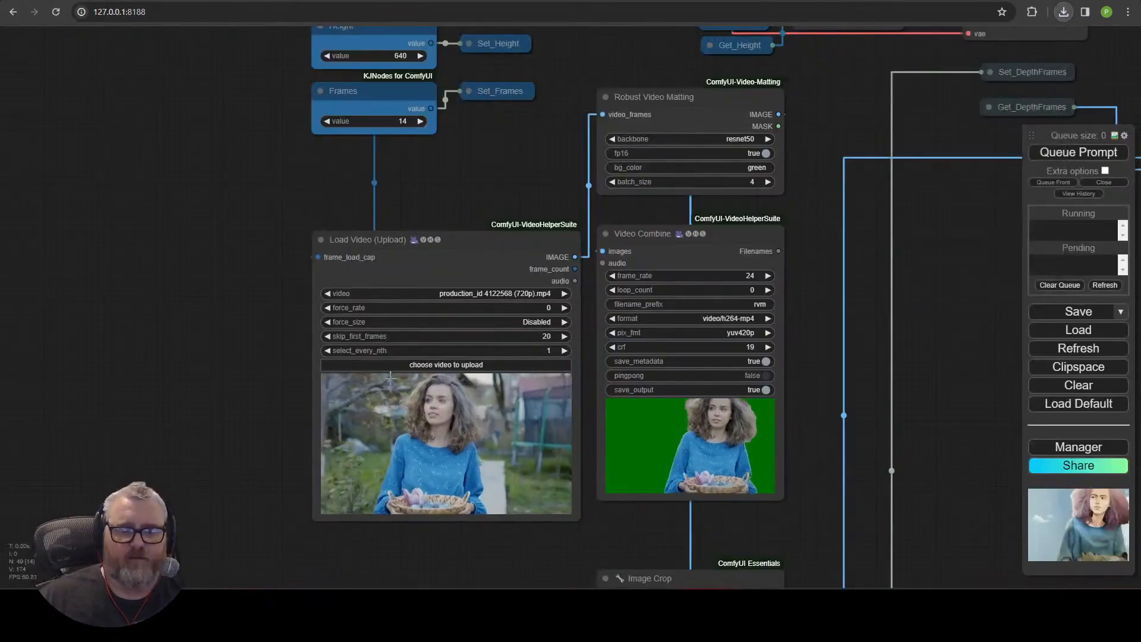
Upload the downloaded woman-in-mall walking clip into the Load Video (Upload) node.
left_click(415, 364)
double_click(192, 168)
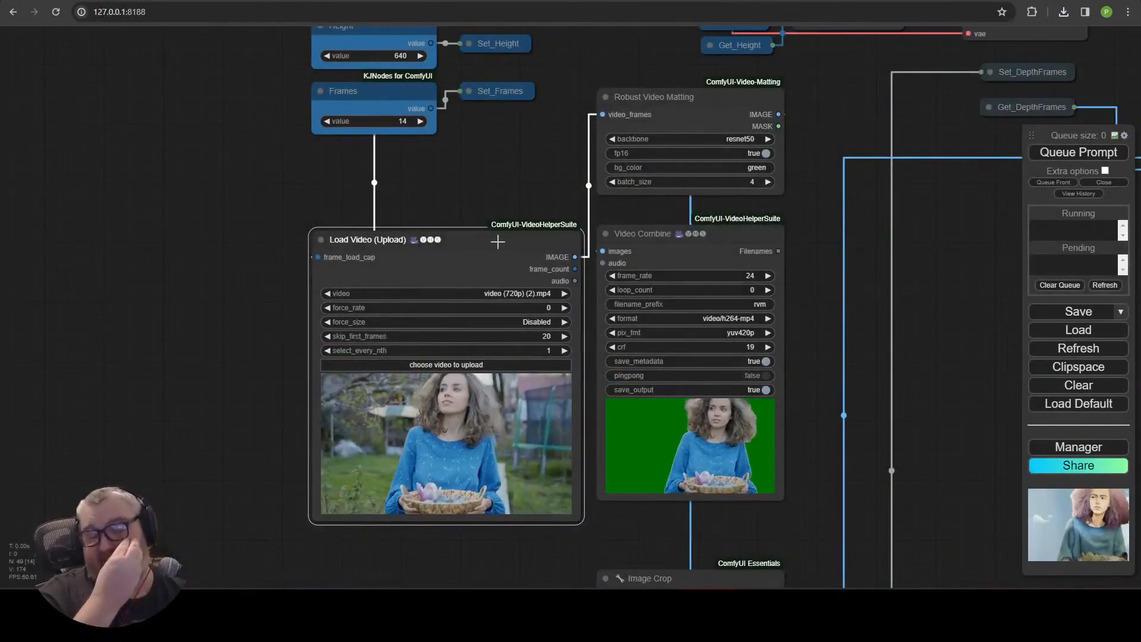
Set the Image Crop node's position to top-center.
left_click(526, 295)
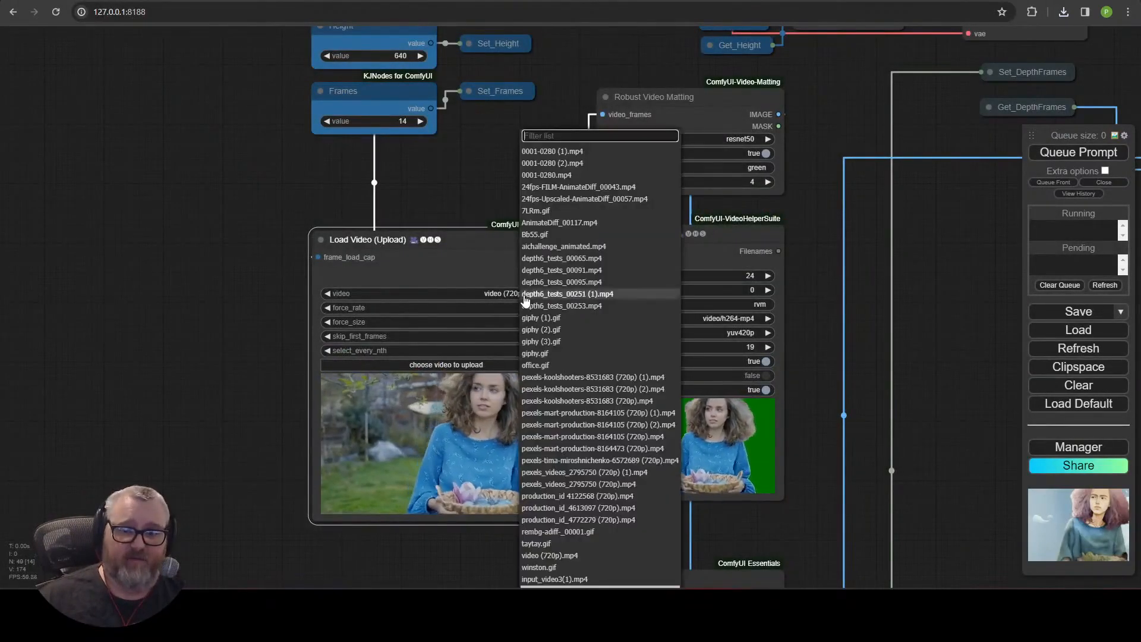
scroll(550, 552, "down", 4)
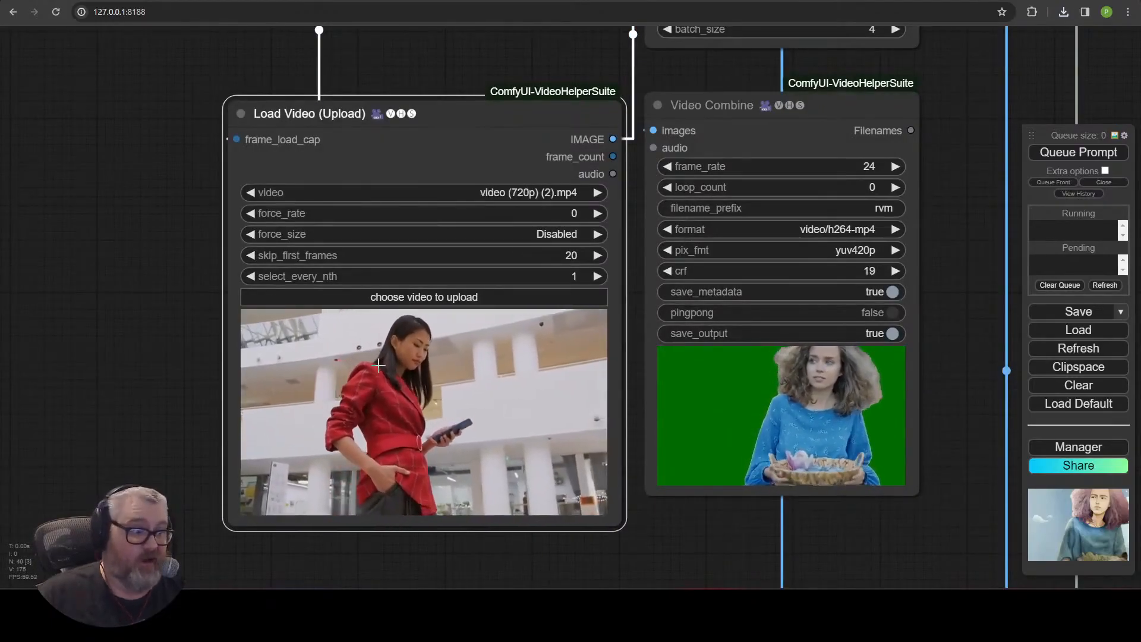
scroll(611, 395, "down", 6)
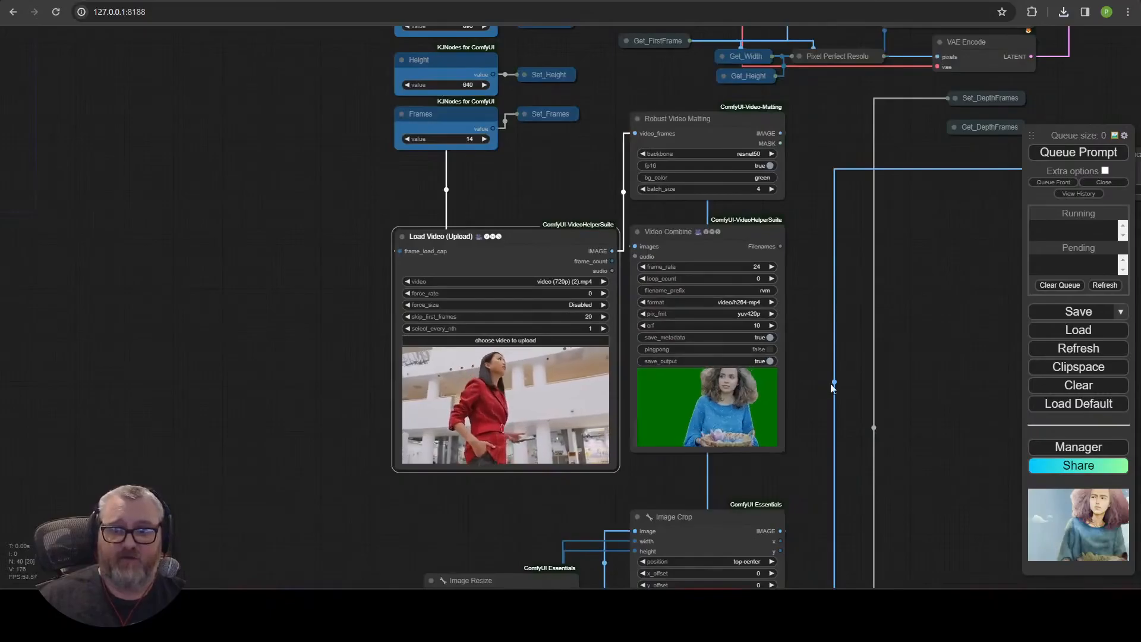
left_click_drag(836, 374, 671, 153)
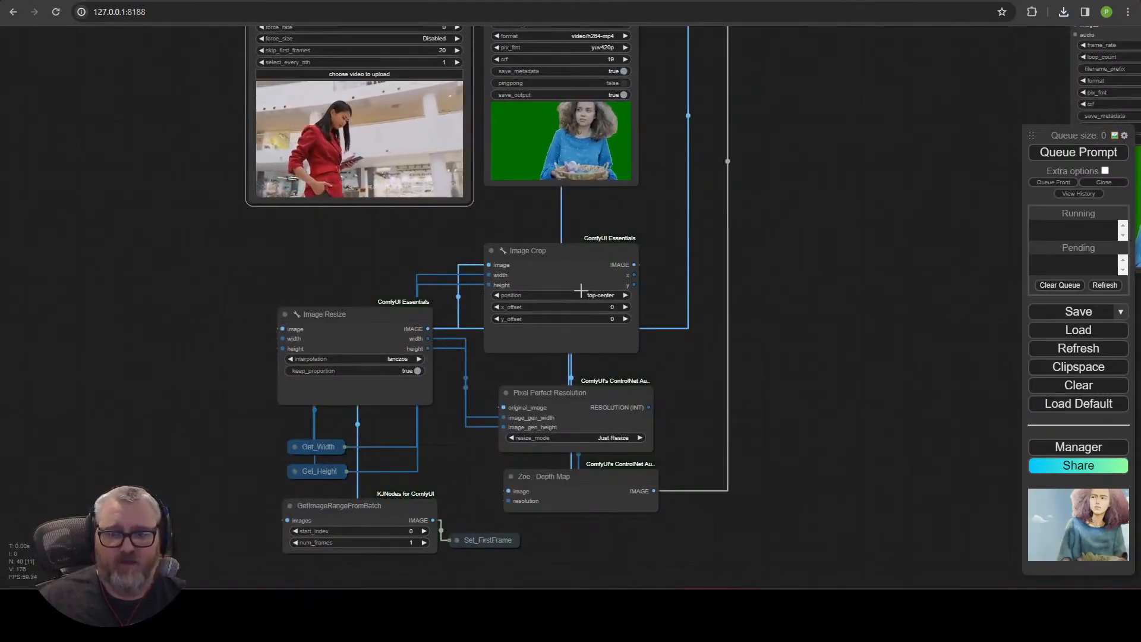
left_click(588, 265)
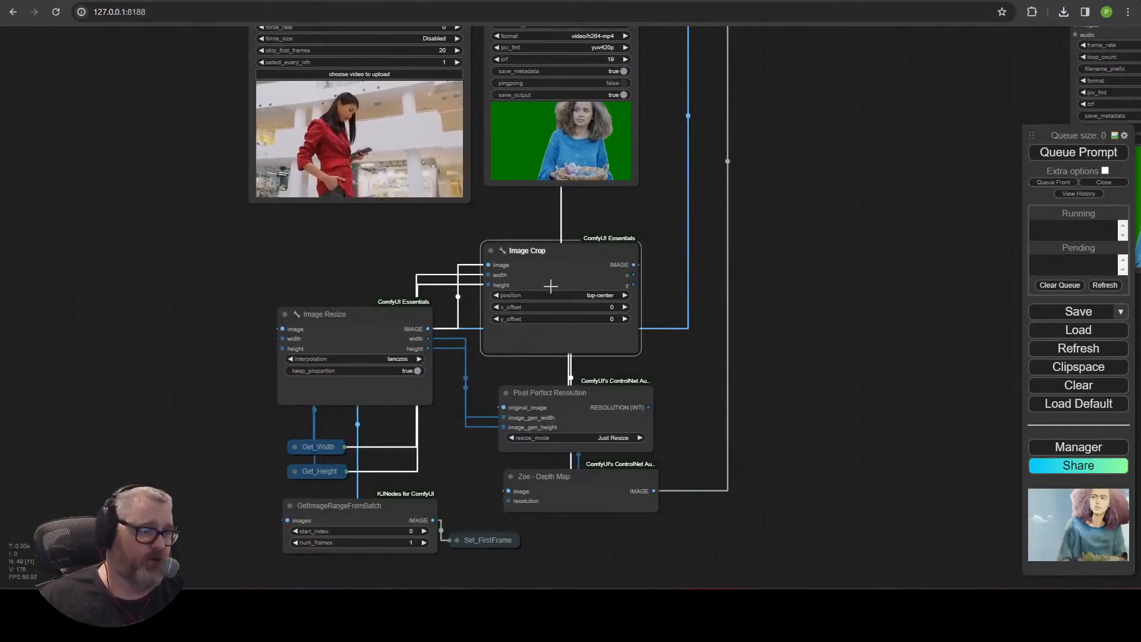
left_click(597, 295)
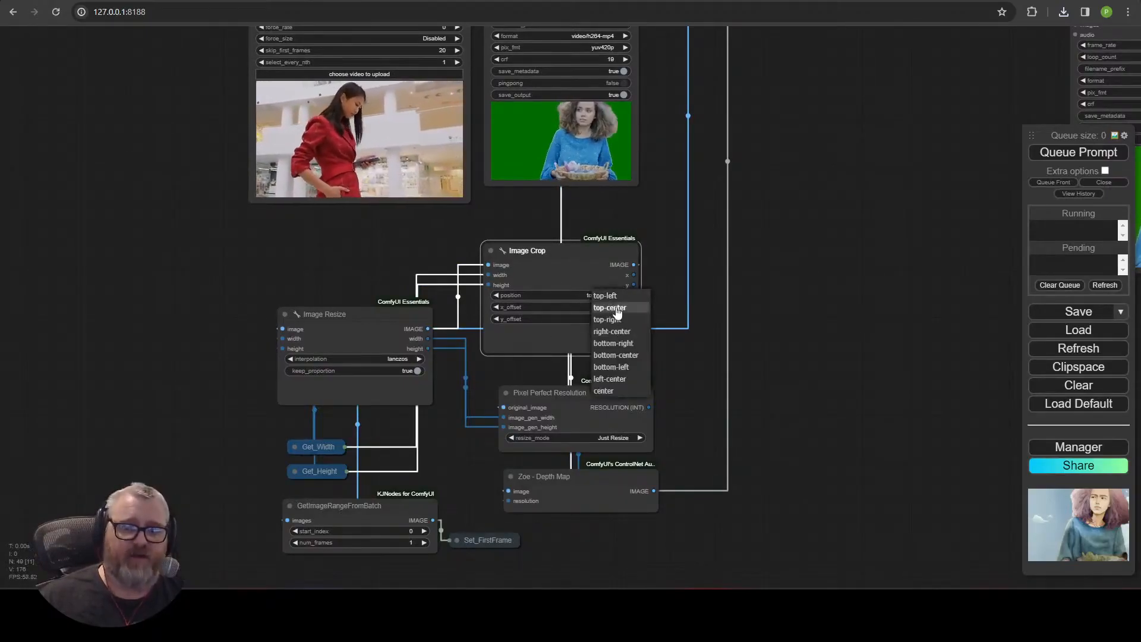
left_click(614, 307)
Queue the workflow to run with the new video.
left_click_drag(764, 145, 735, 589)
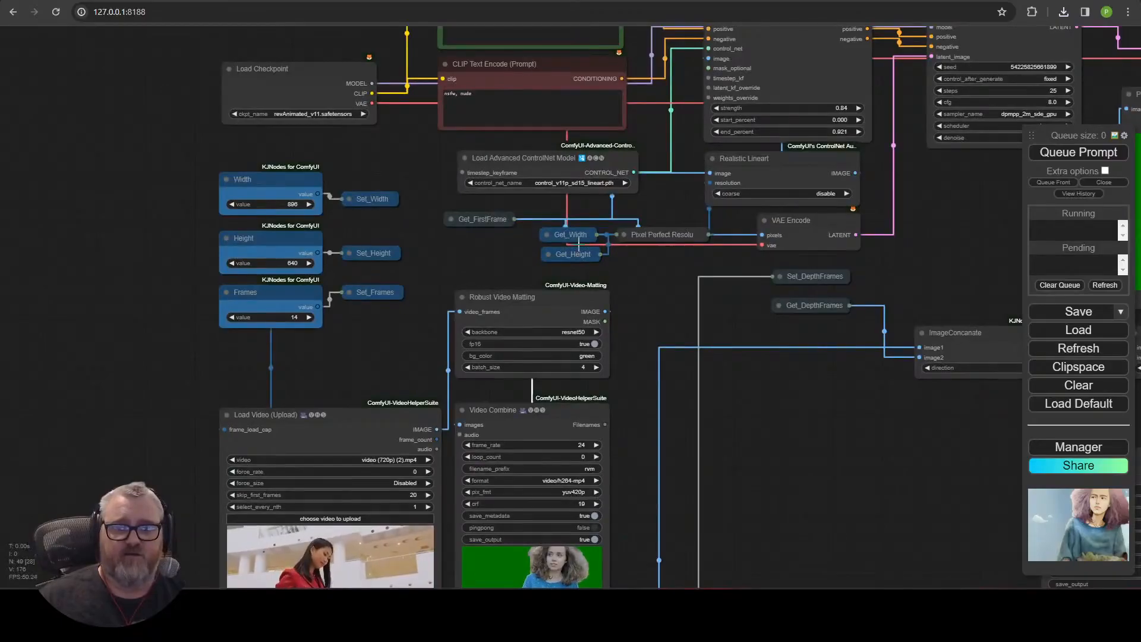
left_click_drag(430, 212, 421, 416)
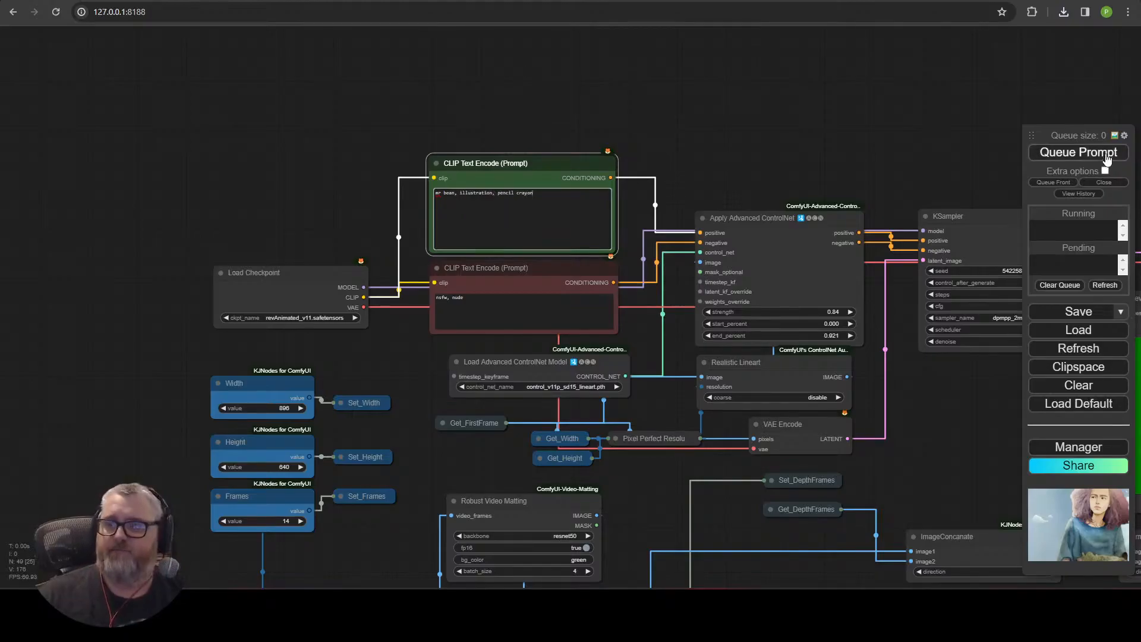
left_click(1079, 153)
Examine the matted video output and preview images while the workflow runs.
left_click_drag(558, 431, 555, 305)
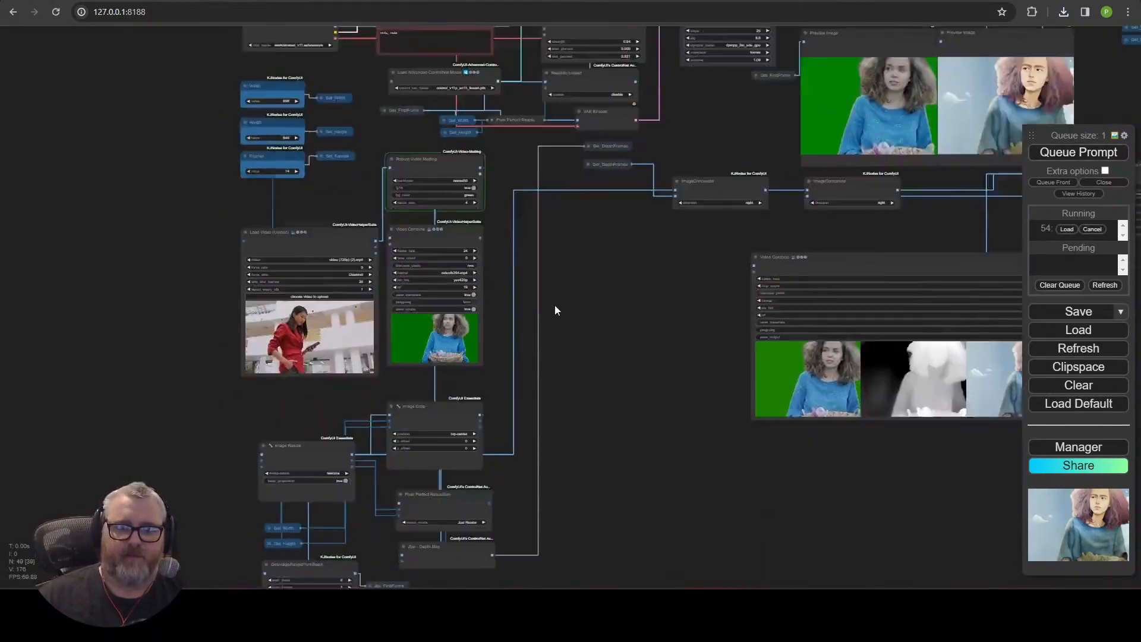
scroll(217, 255, "up", 6)
left_click(382, 217)
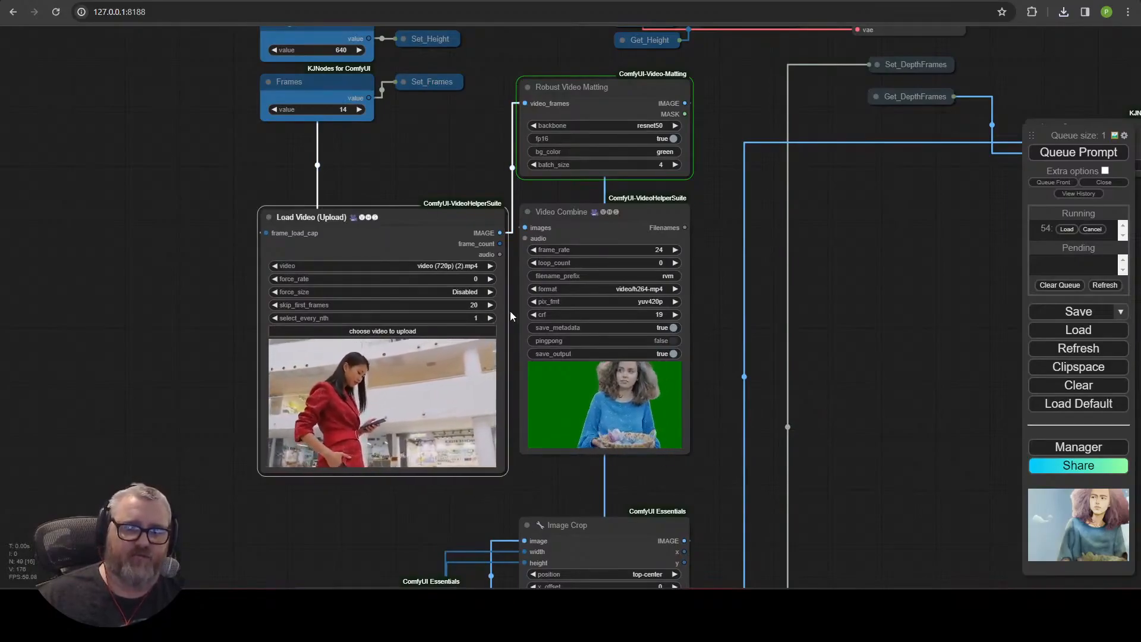
scroll(678, 416, "up", 5)
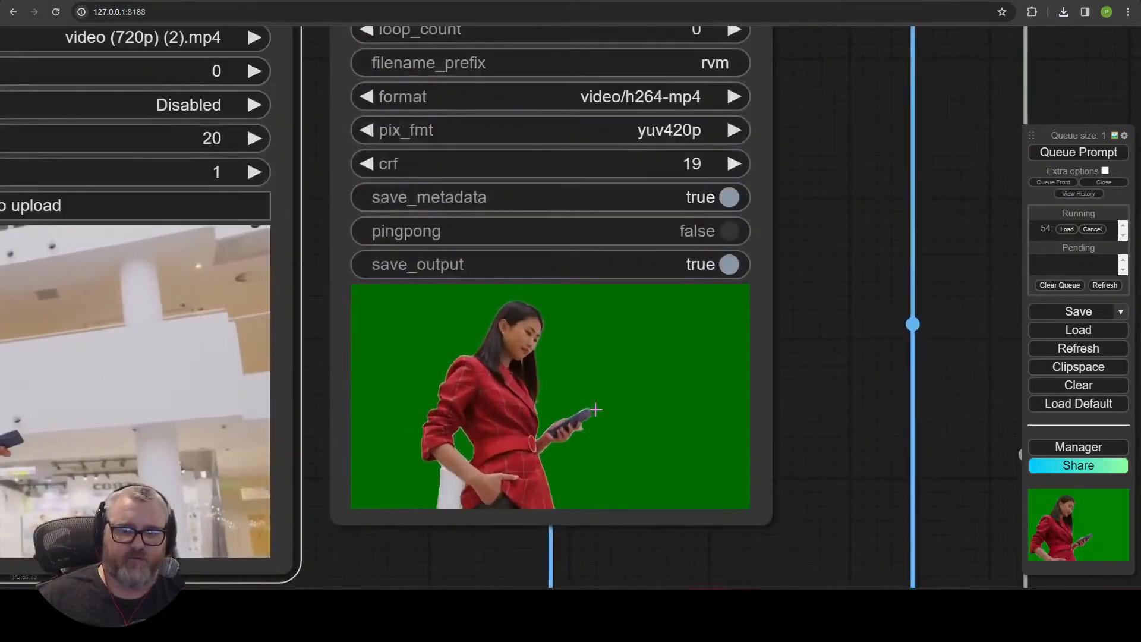
scroll(677, 94, "down", 12)
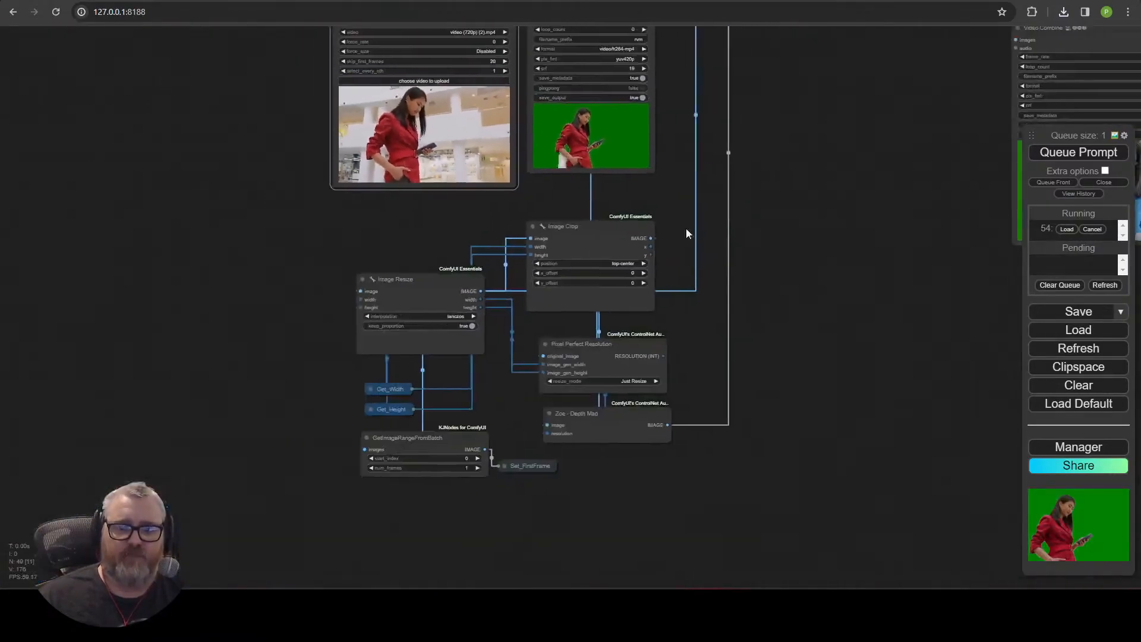
left_click_drag(750, 215, 336, 354)
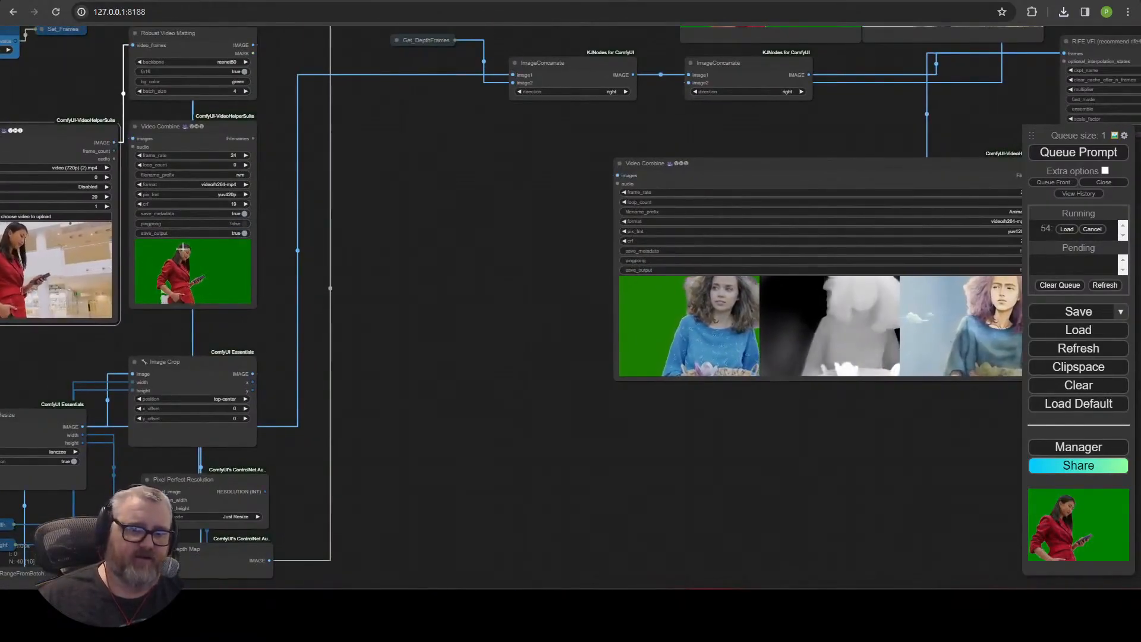
left_click_drag(434, 322, 383, 554)
left_click_drag(894, 309, 609, 460)
scroll(615, 352, "up", 5)
scroll(686, 337, "down", 10)
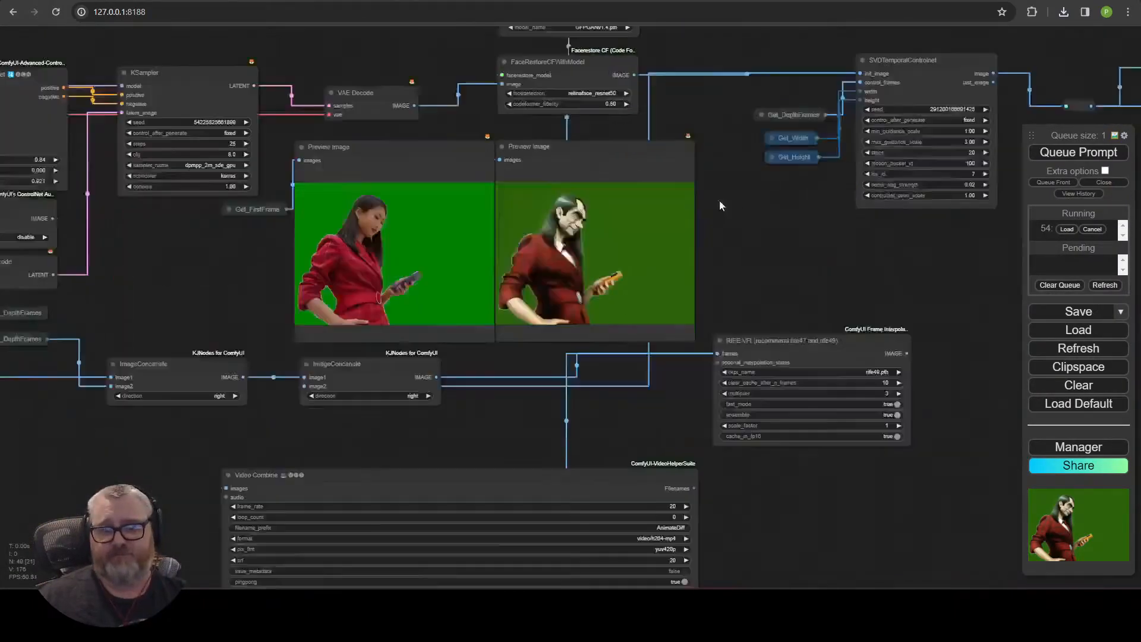
left_click_drag(793, 299, 801, 359)
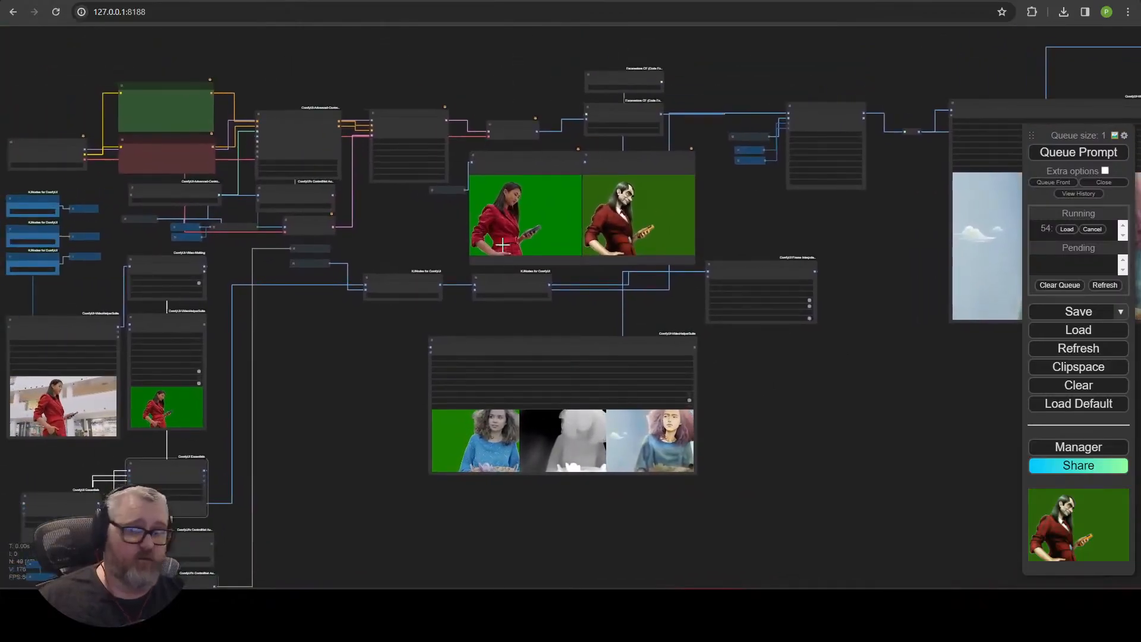
left_click_drag(428, 384, 803, 362)
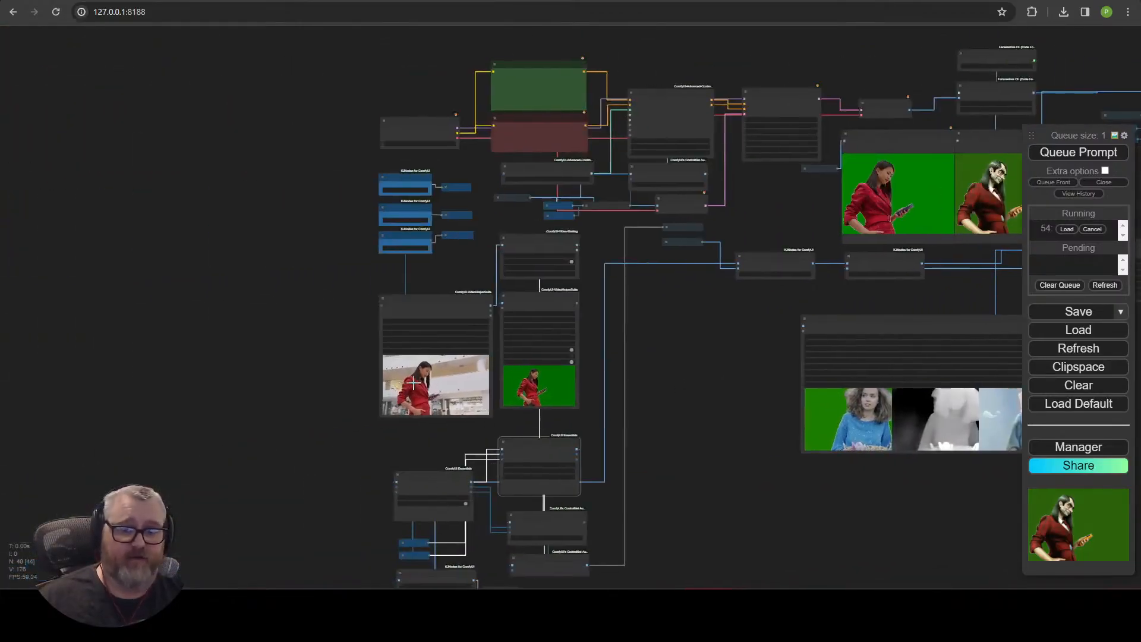
scroll(468, 412, "up", 11)
left_click_drag(618, 66, 595, 282)
left_click(614, 129)
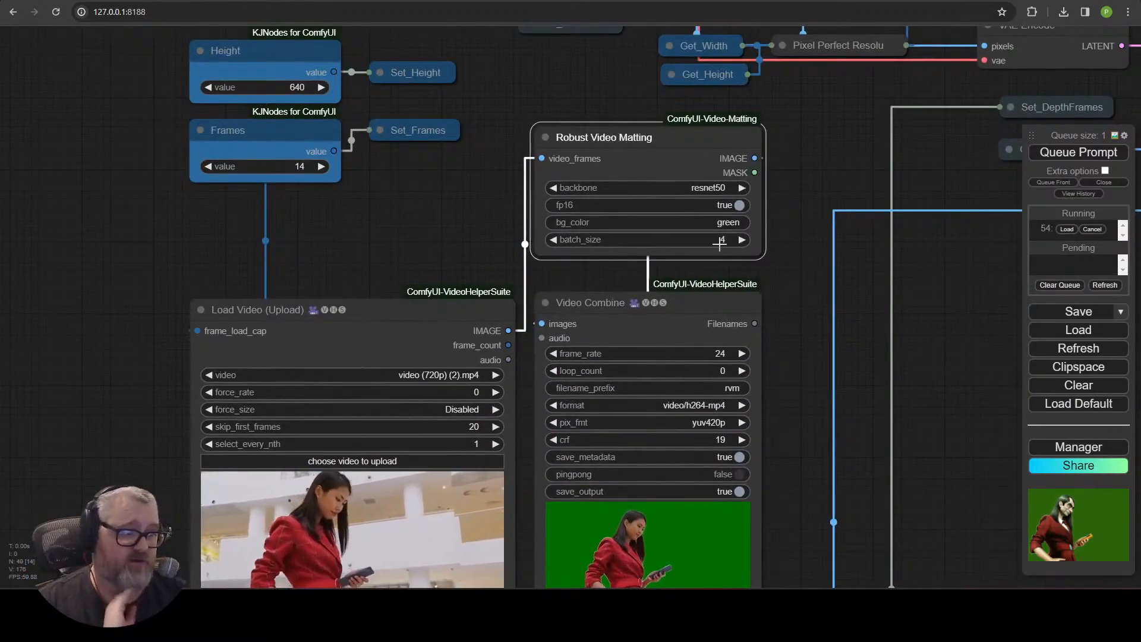
Search the Manager's custom nodes for robust to look up the Video Matting node pack, then close it.
scroll(800, 224, "down", 6)
left_click_drag(800, 224, 155, 329)
left_click_drag(406, 272, 682, 264)
scroll(469, 314, "up", 4)
left_click_drag(469, 314, 706, 328)
scroll(574, 260, "up", 5)
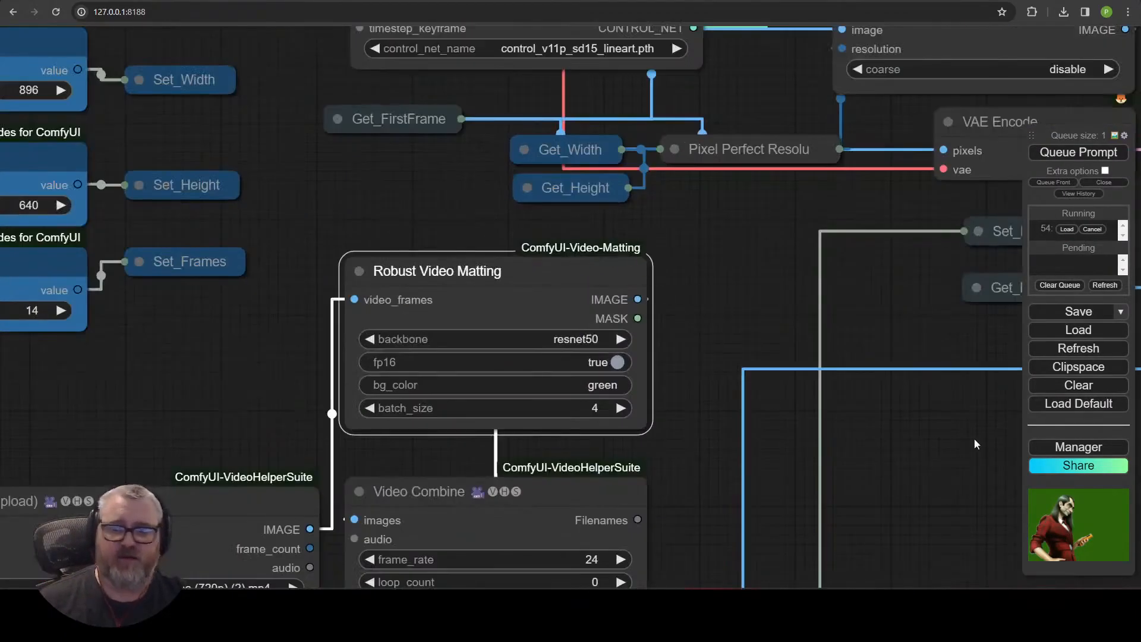
left_click(1062, 452)
left_click(610, 251)
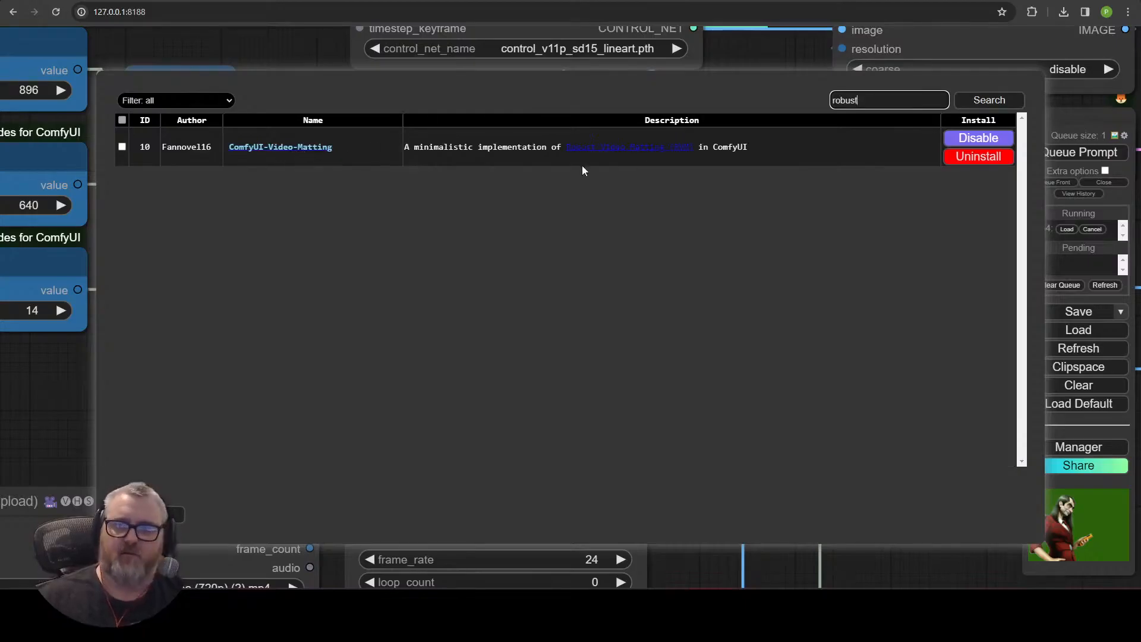
key("Escape")
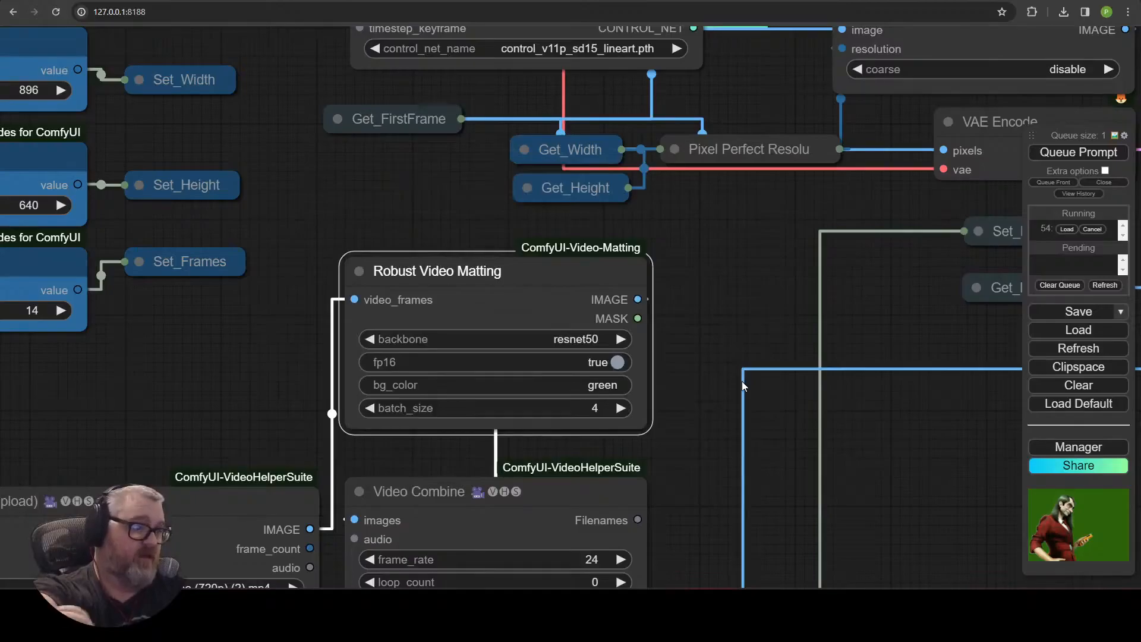
Examine the preview images, SVDTemporalControlnet node and output video nodes as generation progresses.
scroll(742, 411, "down", 7)
scroll(894, 484, "down", 5)
left_click_drag(894, 484, 626, 516)
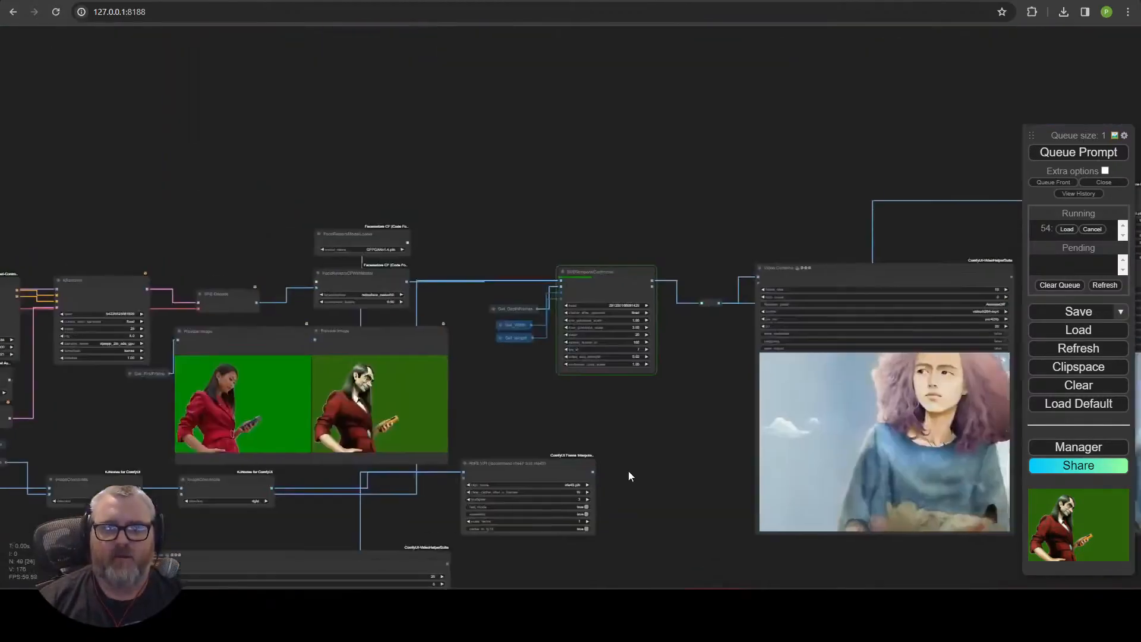
scroll(521, 475, "up", 6)
left_click_drag(526, 383, 749, 414)
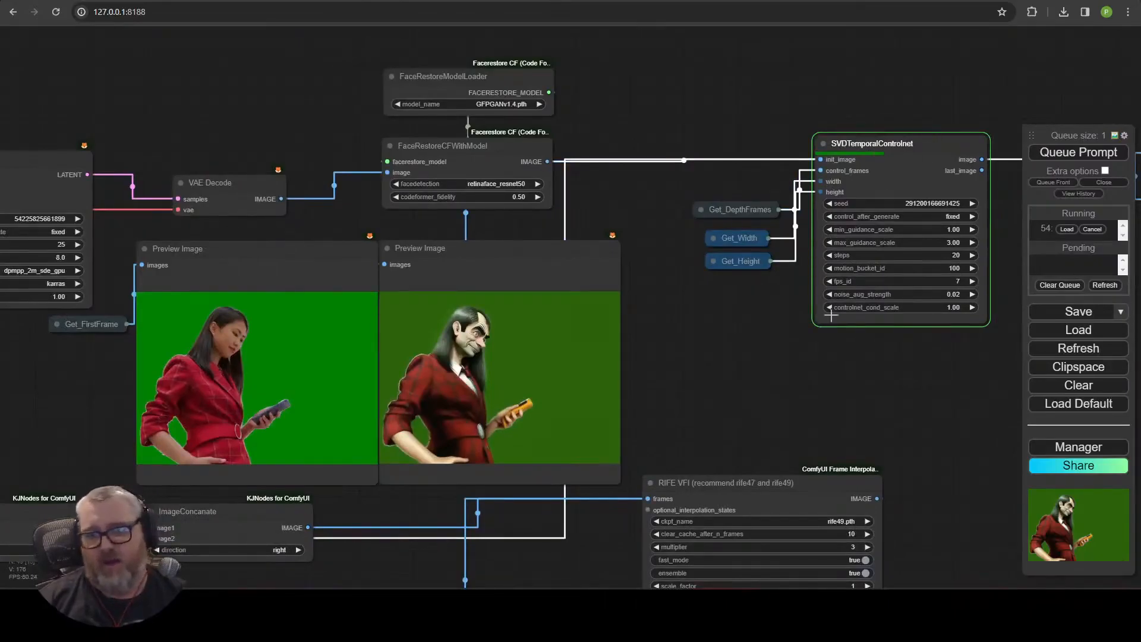
scroll(750, 365, "down", 5)
left_click_drag(783, 412, 968, 113)
left_click_drag(368, 283, 525, 293)
left_click_drag(470, 332, 276, 559)
left_click_drag(368, 535, 79, 325)
left_click_drag(694, 322, 435, 525)
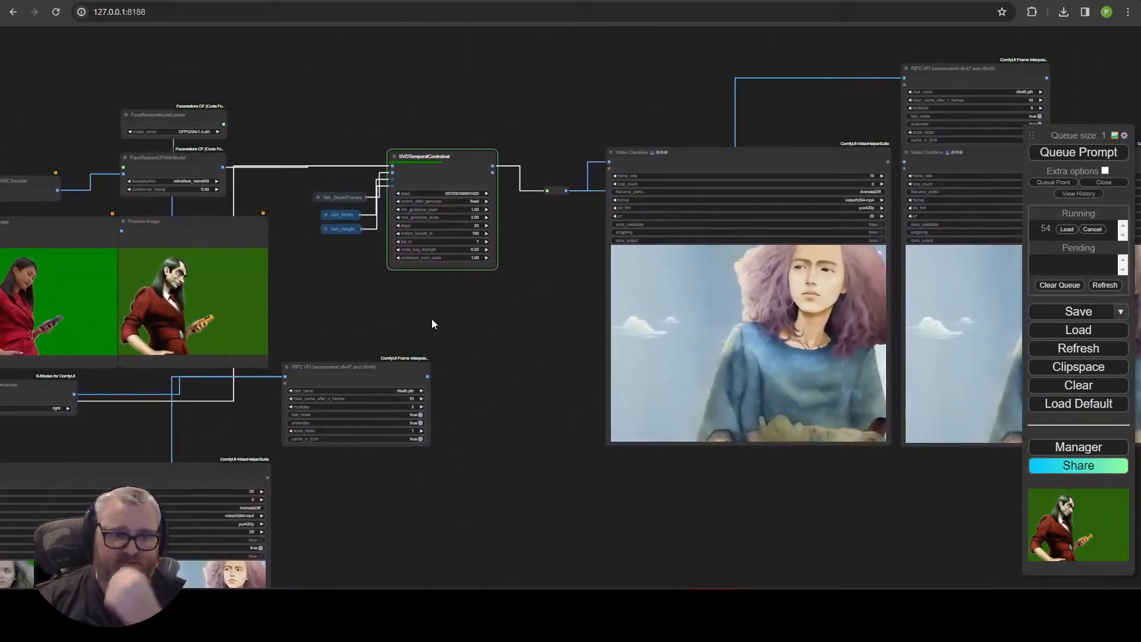
left_click_drag(426, 319, 639, 291)
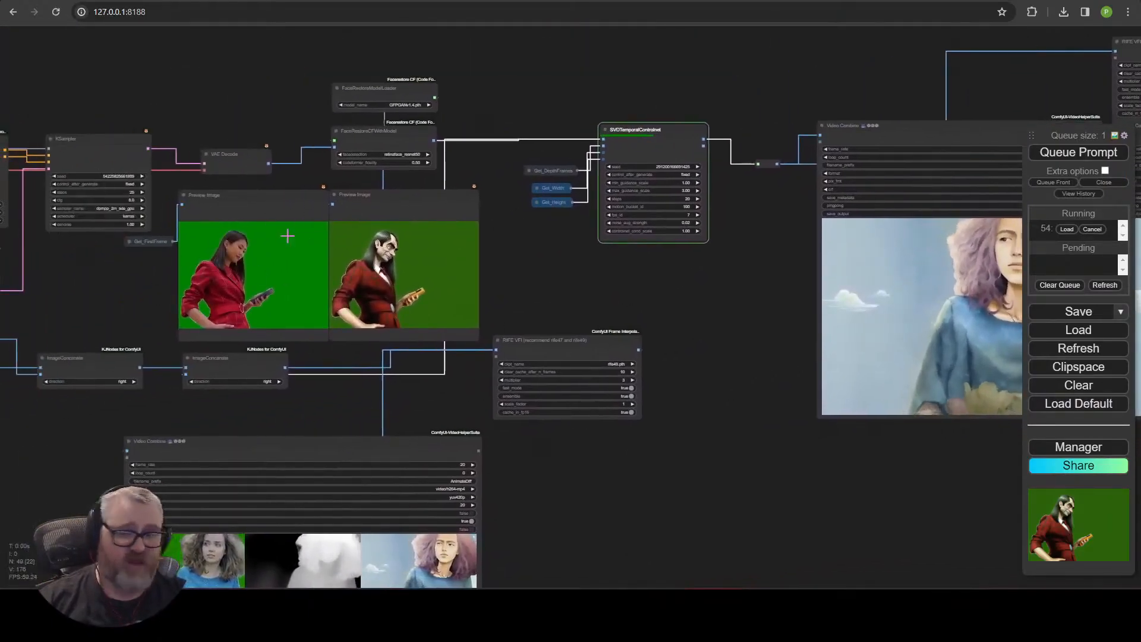
left_click_drag(723, 328, 475, 349)
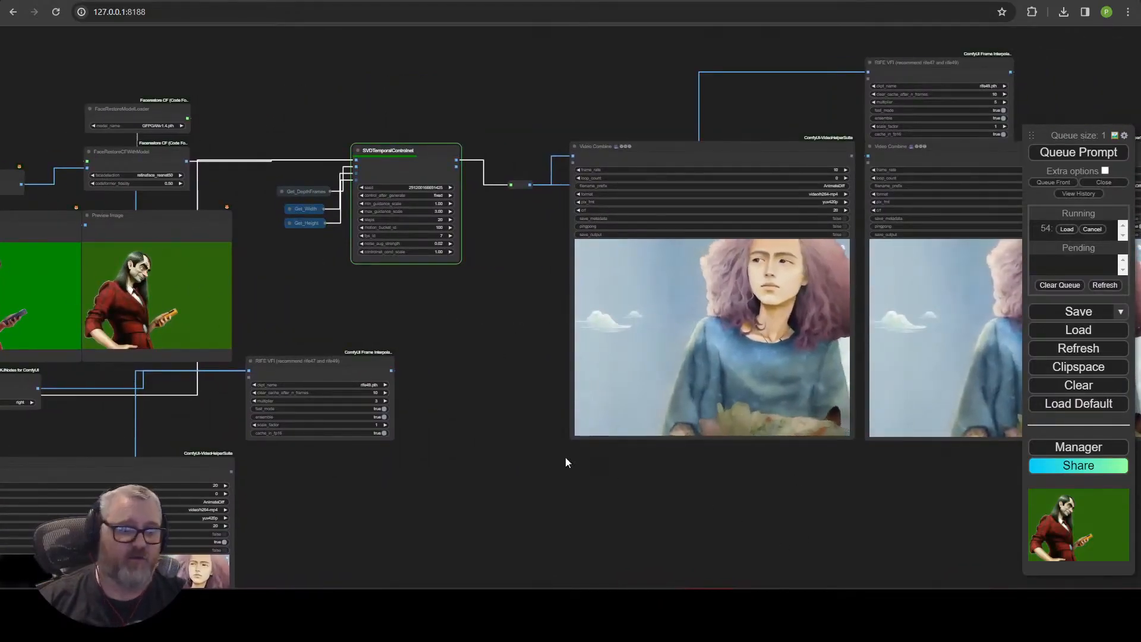
scroll(418, 335, "down", 1)
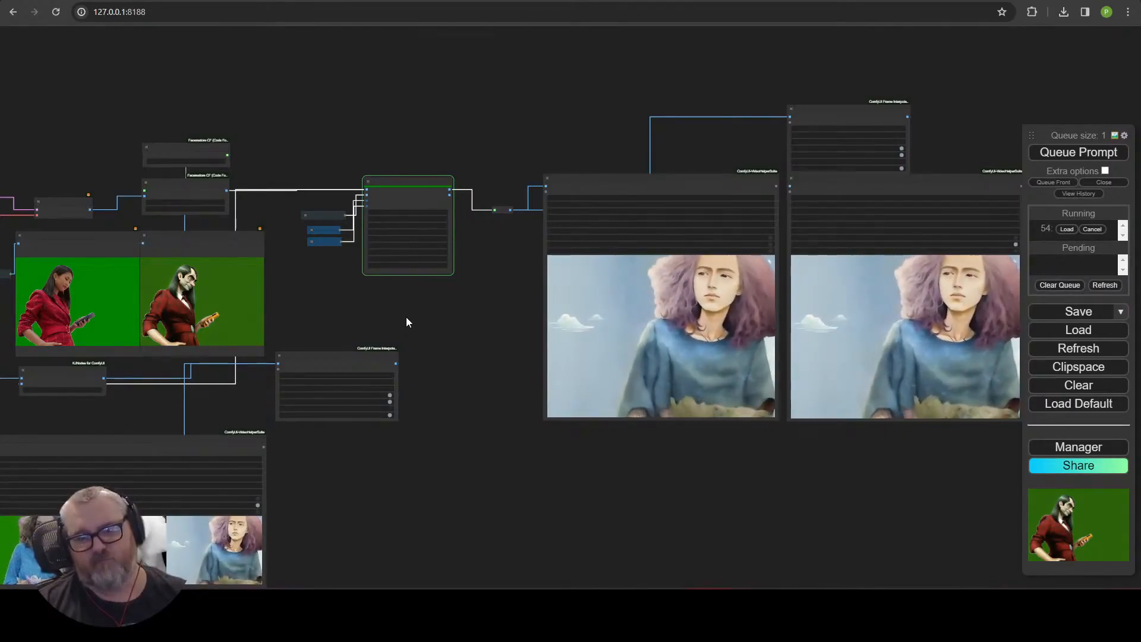
Examine the final Video Combine outputs with the matted, depth and stylized frames side by side.
scroll(407, 317, "up", 6)
left_click_drag(611, 300, 211, 311)
scroll(345, 330, "down", 4)
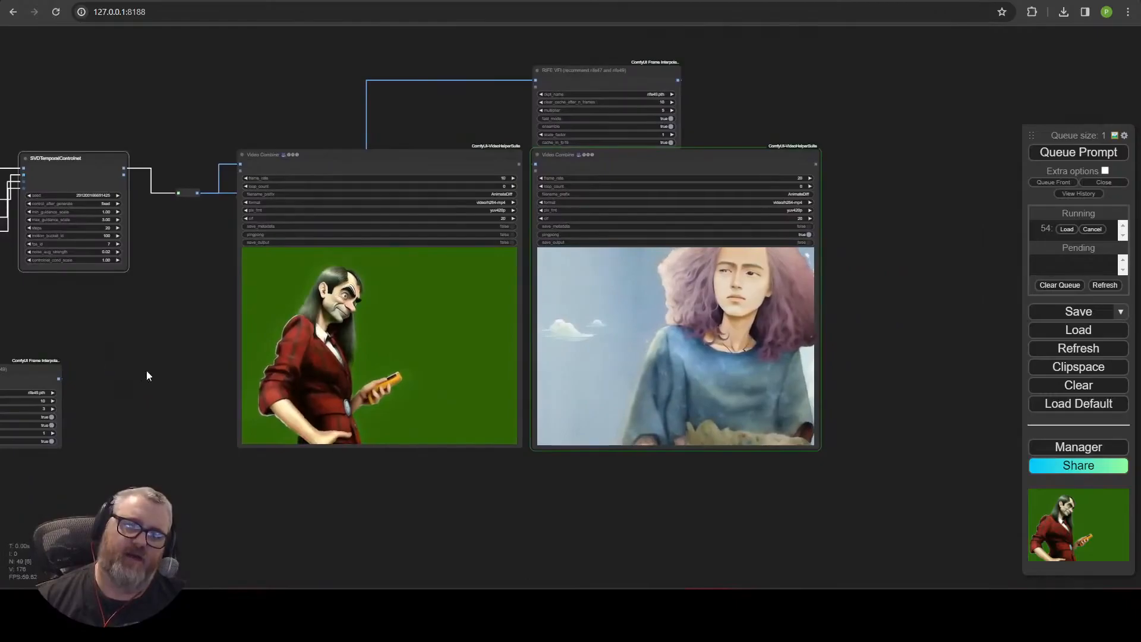
scroll(682, 470, "up", 4)
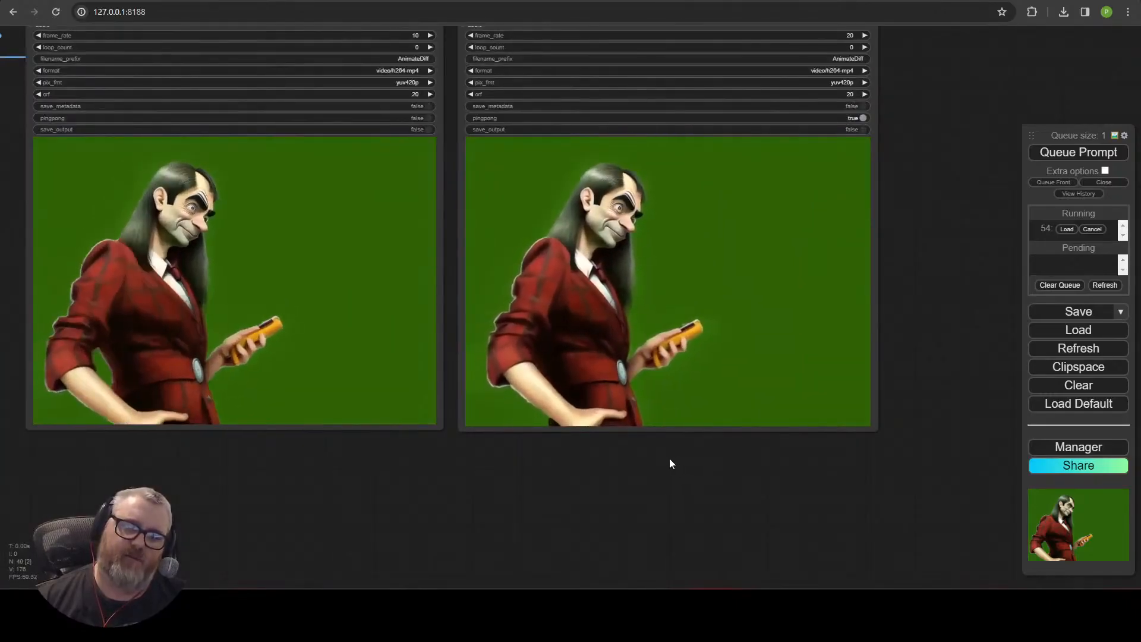
scroll(666, 461, "down", 5)
left_click_drag(66, 538, 759, 487)
scroll(787, 443, "up", 5)
left_click_drag(792, 437, 993, 191)
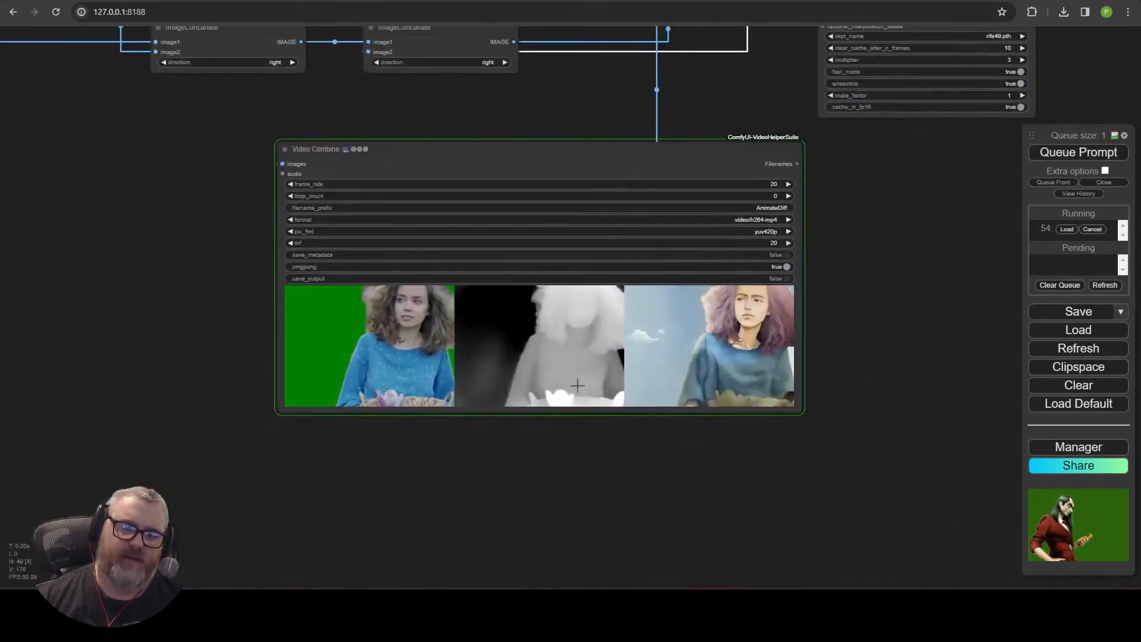
scroll(574, 377, "up", 5)
left_click_drag(542, 466, 568, 585)
scroll(534, 554, "up", 1)
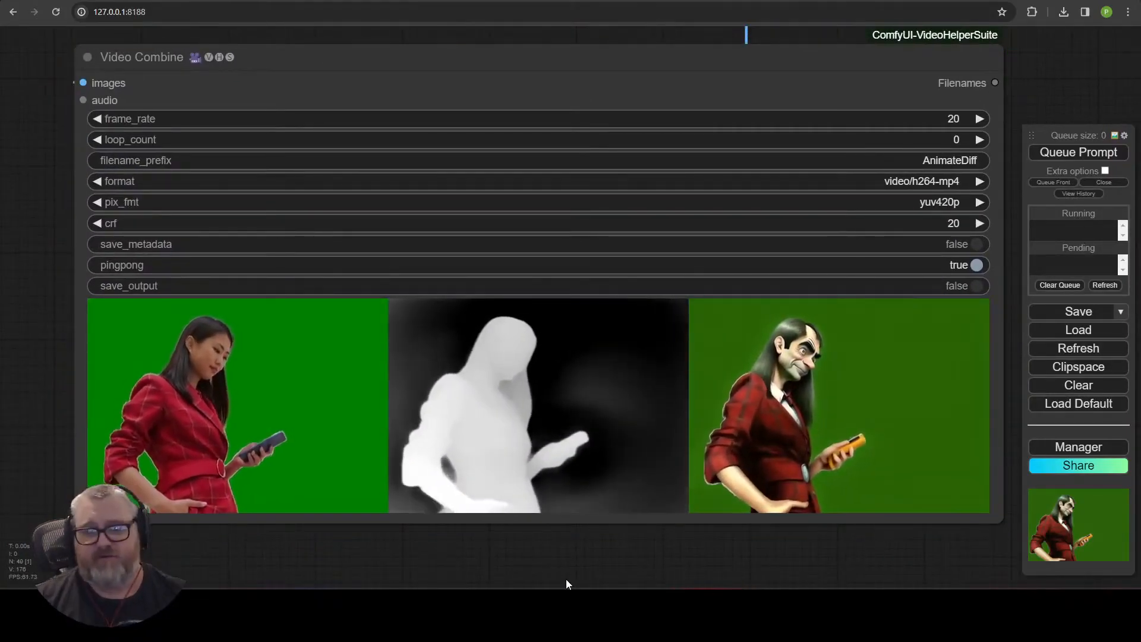
scroll(122, 295, "down", 9)
Set the Load Video node's select_every_nth to 2.
left_click_drag(255, 301, 949, 420)
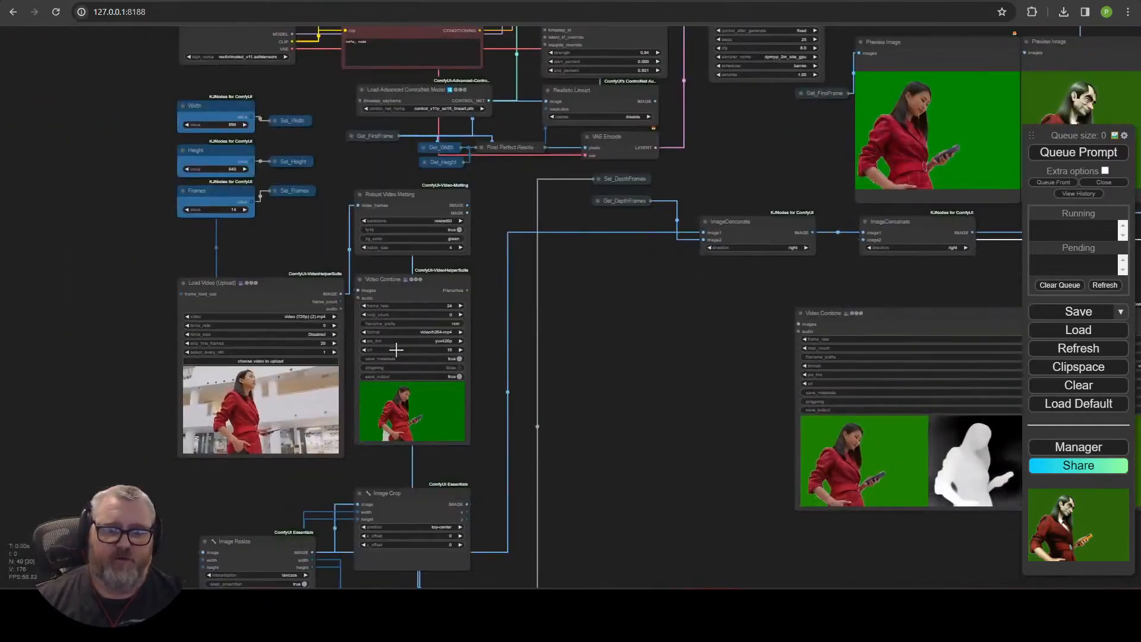
scroll(397, 349, "up", 4)
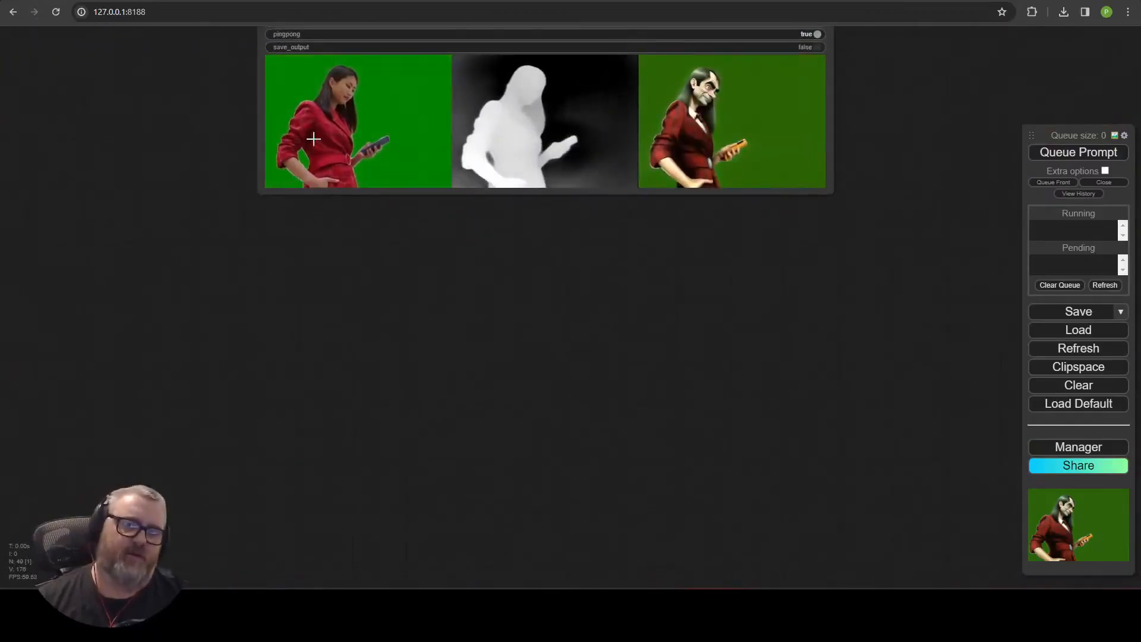
left_click_drag(232, 230, 906, 636)
scroll(497, 484, "up", 5)
left_click_drag(497, 484, 1070, 507)
left_click_drag(127, 255, 20, 148)
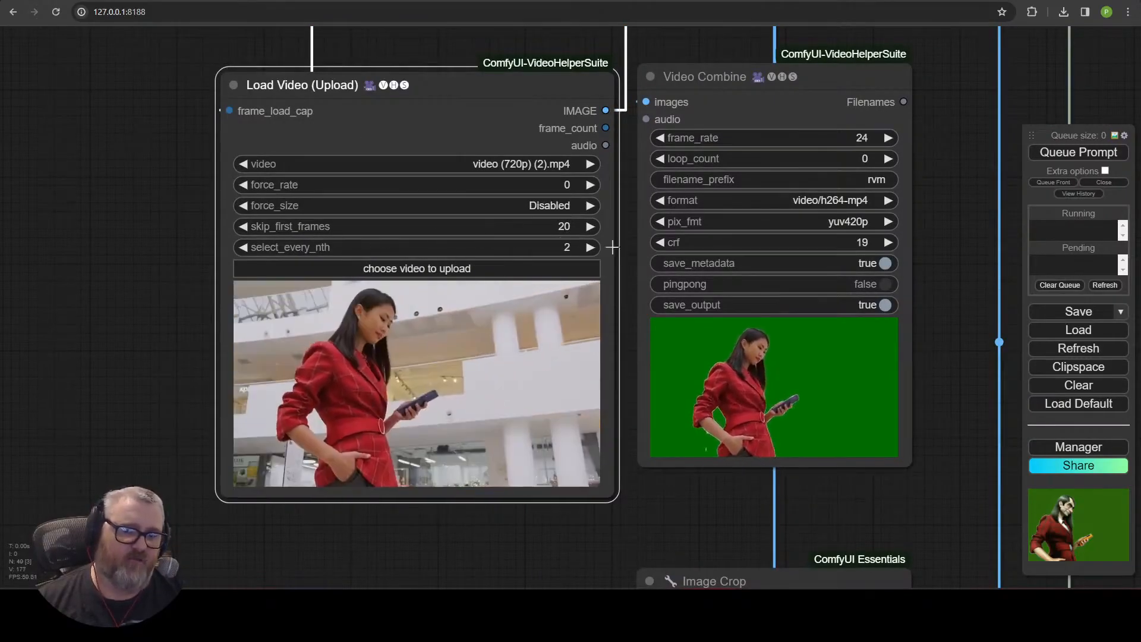
scroll(527, 278, "up", 3)
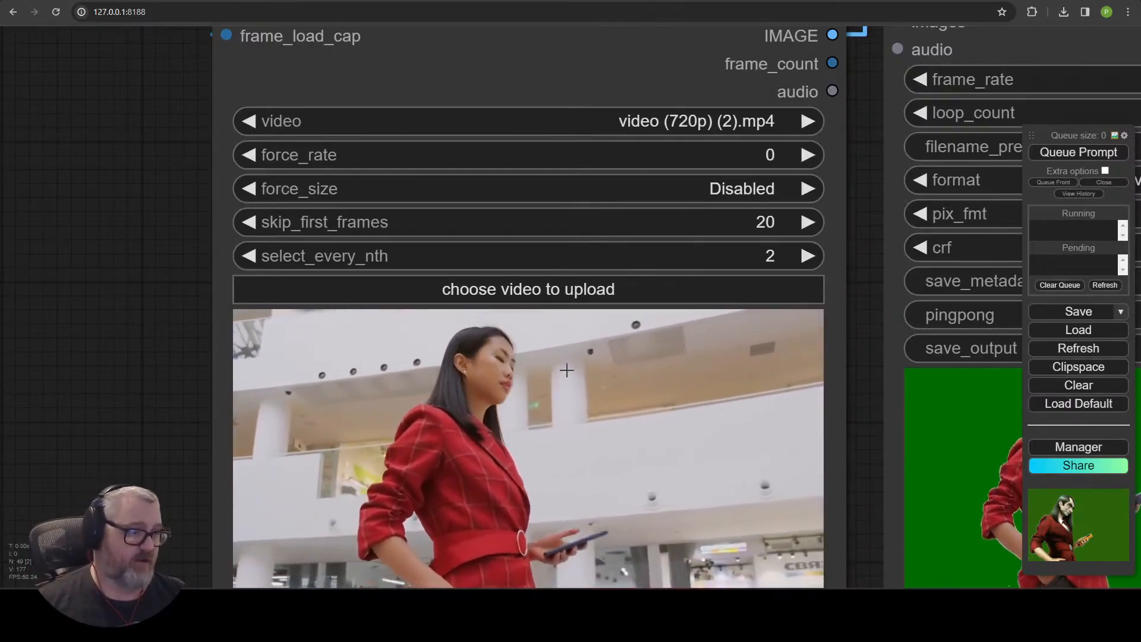
scroll(560, 337, "down", 9)
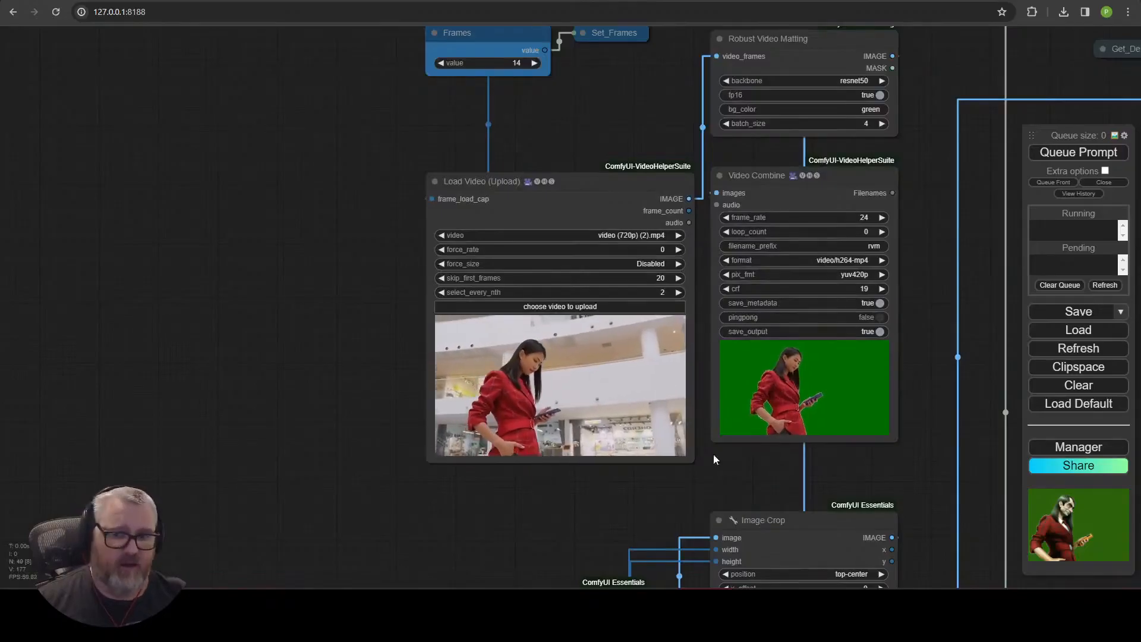
Set the Load Video node's select_every_nth to 3.
left_click_drag(841, 466, 238, 480)
left_click_drag(598, 416, 529, 350)
scroll(537, 320, "up", 5)
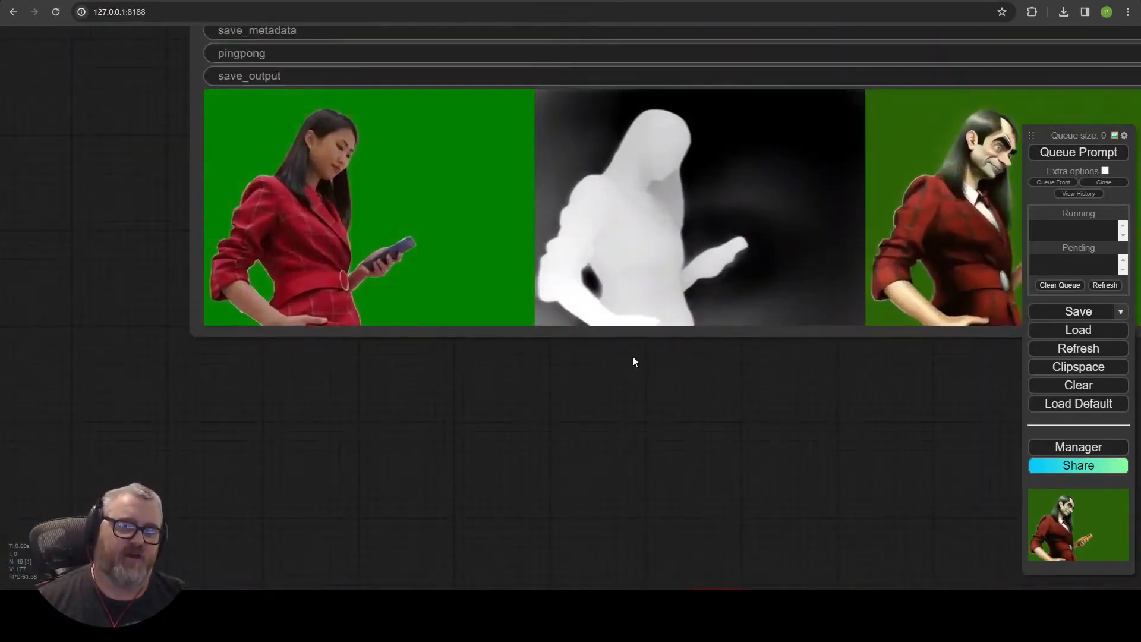
left_click_drag(629, 355, 290, 512)
scroll(251, 436, "down", 4)
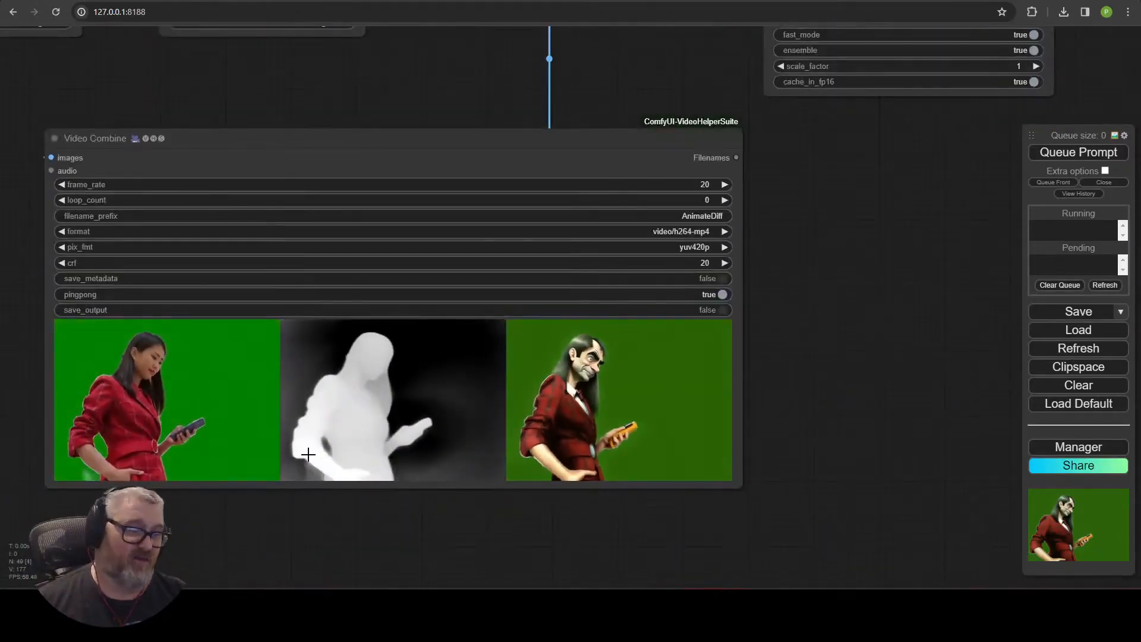
left_click_drag(35, 347, 1070, 347)
left_click(334, 211)
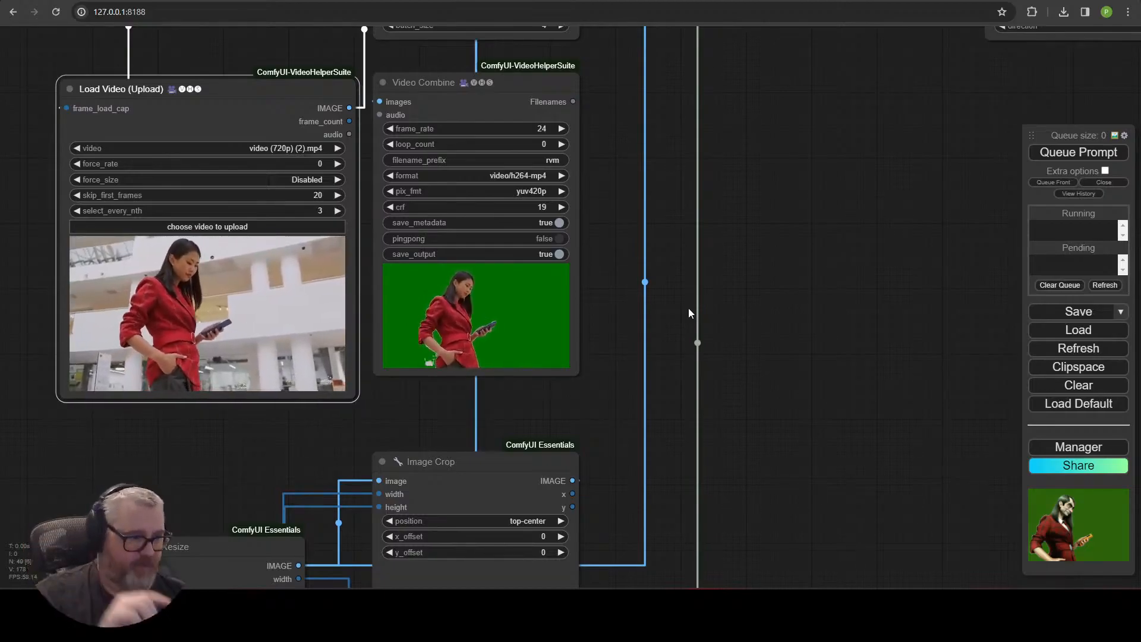
Queue the prompt to run the workflow with the new frame selection.
scroll(688, 308, "down", 5)
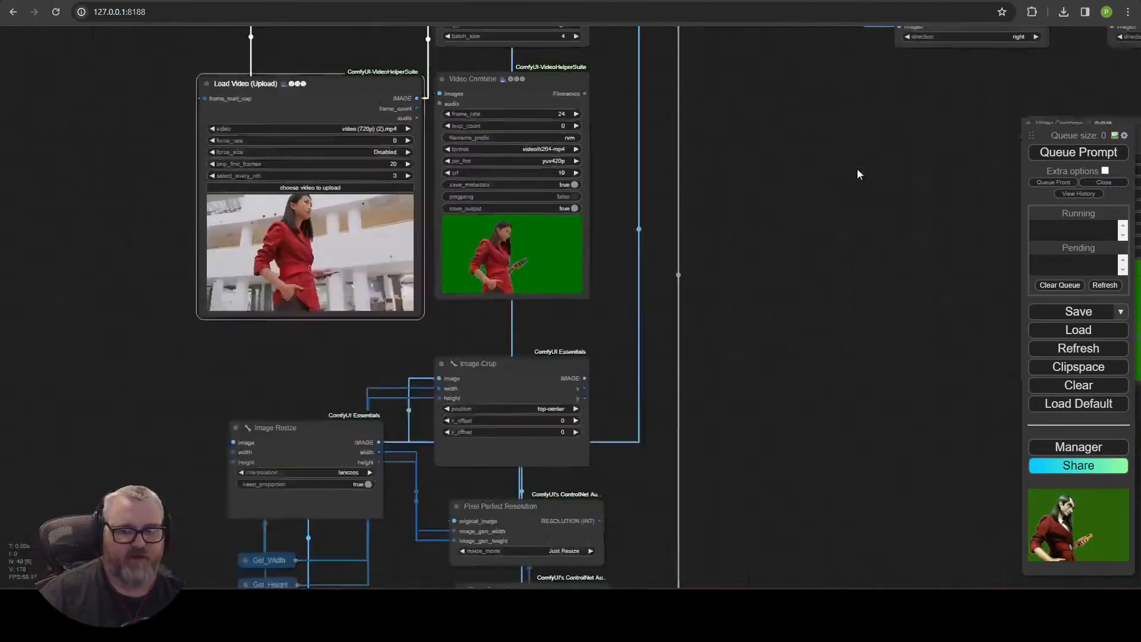
left_click(311, 144)
scroll(609, 203, "up", 4)
left_click_drag(625, 179, 757, 194)
scroll(748, 196, "up", 5)
left_click_drag(550, 195, 811, 342)
scroll(810, 342, "down", 3)
left_click(337, 243)
left_click_drag(324, 159, 408, 42)
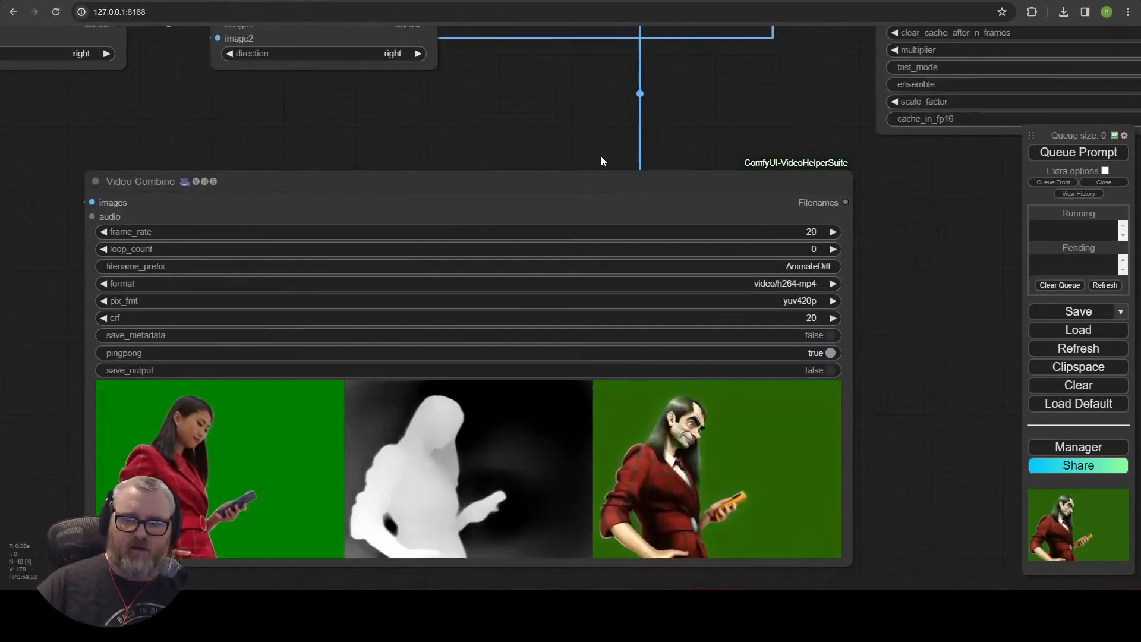
scroll(601, 155, "down", 3)
left_click_drag(562, 163, 381, 473)
scroll(681, 369, "up", 5)
left_click_drag(804, 543, 509, 519)
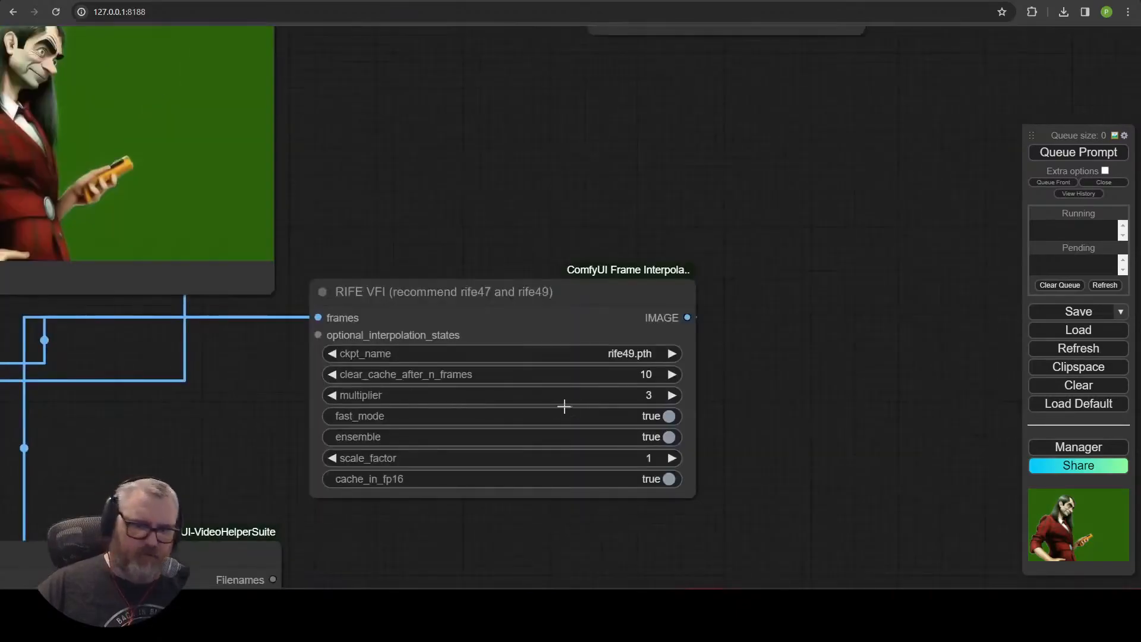
left_click(1080, 156)
Examine the workflow's nodes and output previews while generation runs.
scroll(620, 227, "down", 10)
left_click_drag(293, 333, 497, 299)
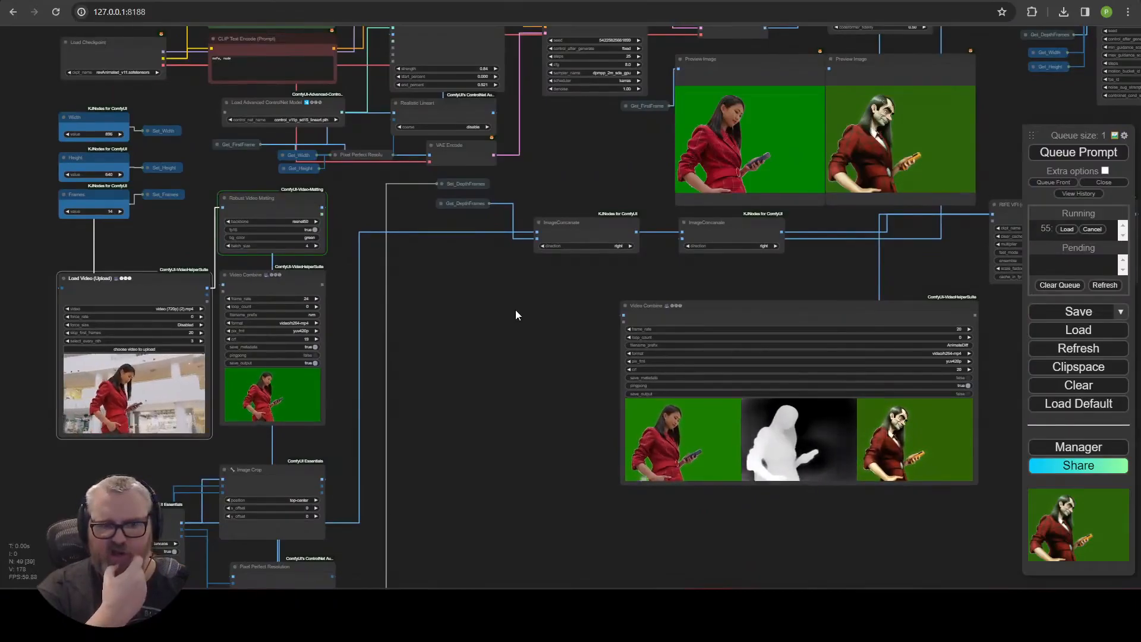
scroll(515, 309, "up", 15)
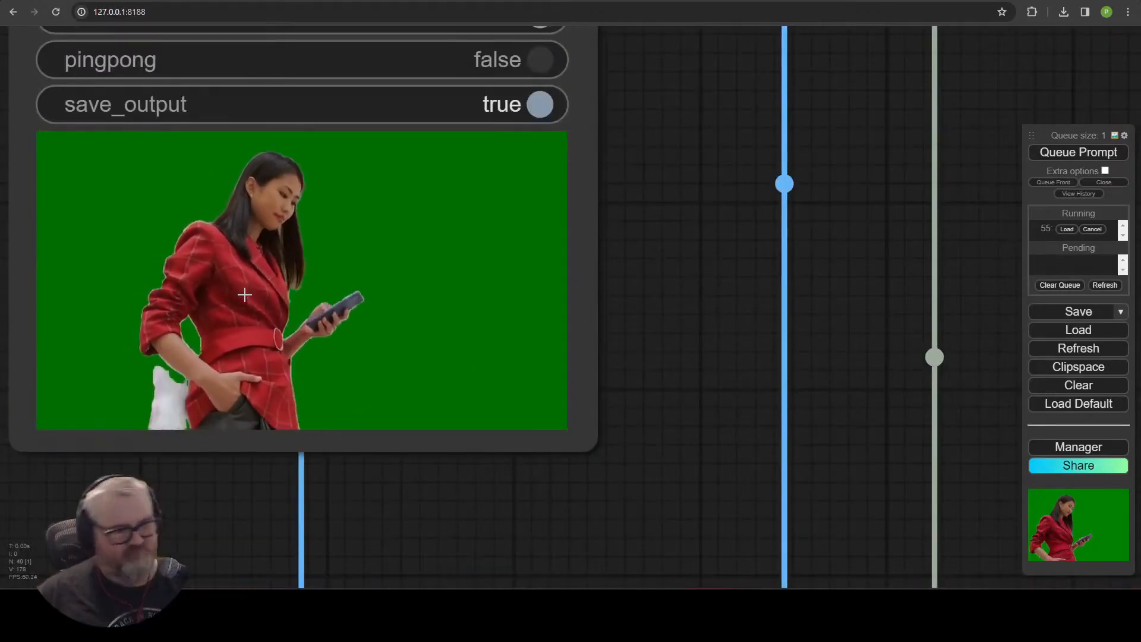
scroll(880, 295, "down", 10)
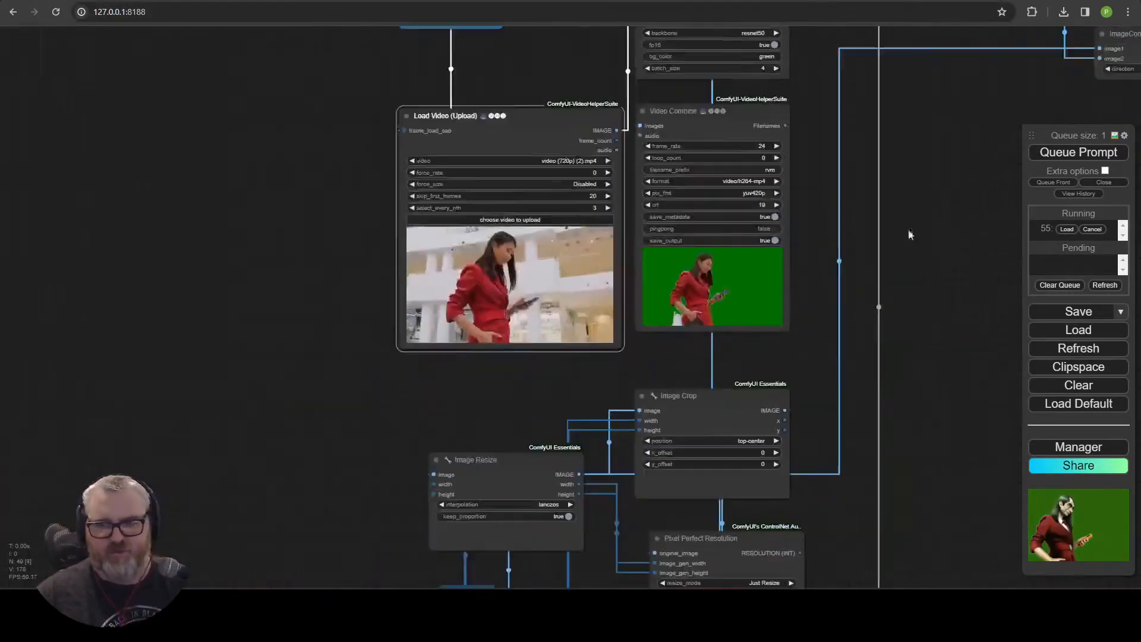
scroll(880, 295, "down", 5)
left_click_drag(552, 429, 748, 427)
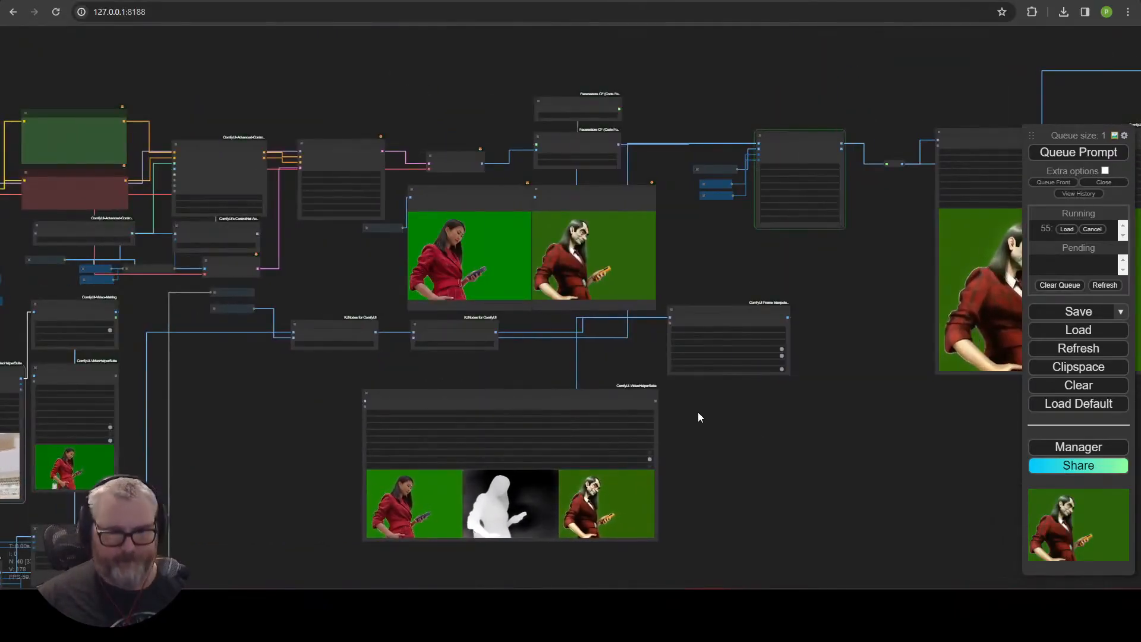
scroll(700, 418, "down", 1)
left_click_drag(262, 492, 729, 401)
scroll(729, 402, "up", 10)
left_click_drag(602, 221, 815, 389)
left_click_drag(757, 302, 813, 290)
scroll(797, 259, "up", 2)
scroll(798, 259, "down", 2)
left_click_drag(392, 292, 357, 249)
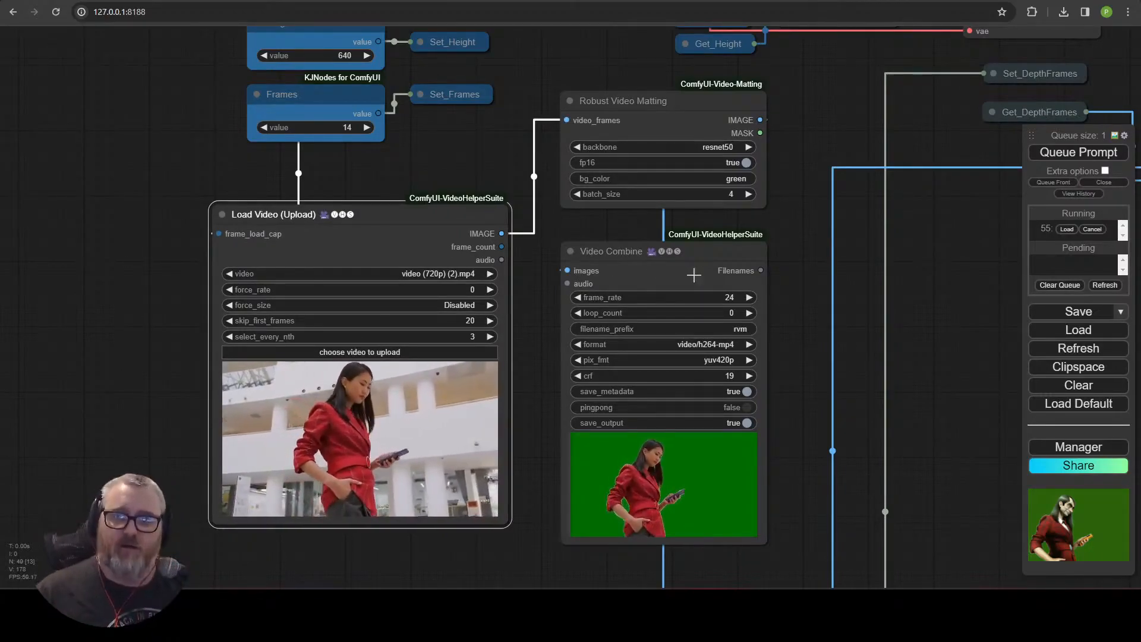
left_click(651, 101)
key("ctrl+b")
key("ctrl+b")
Examine the Image Resize, Image Crop, Pixel Perfect Resolution and Zoe depth map nodes.
left_click_drag(838, 413, 690, 409)
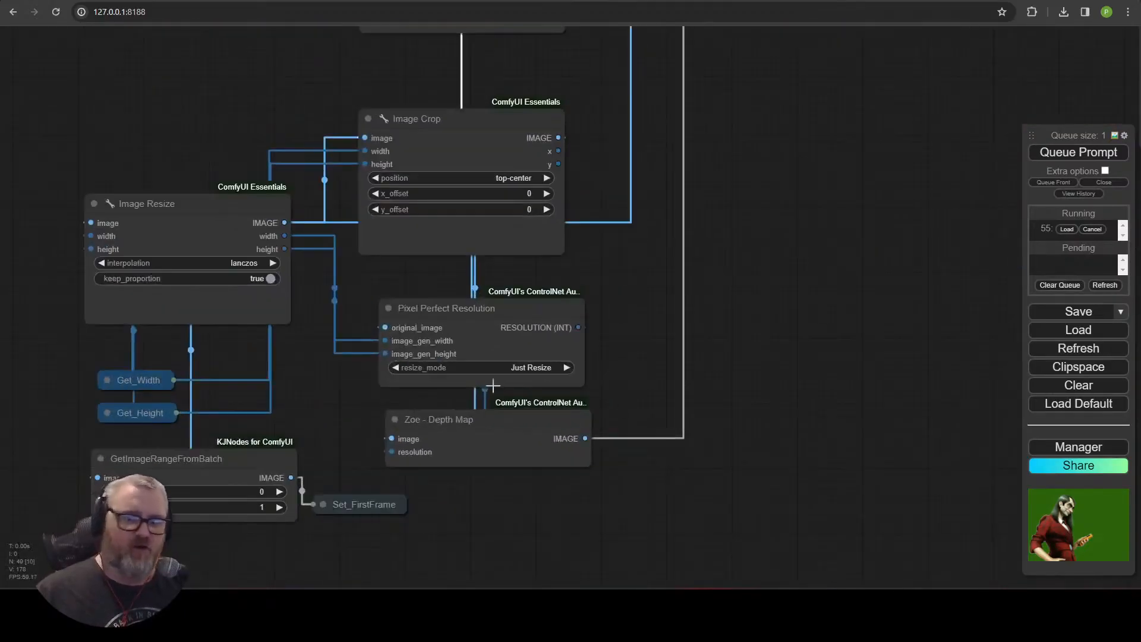
mouse_move(494, 124)
left_mouse_down()
mouse_move(568, 89)
mouse_move(745, 102)
mouse_move(508, 130)
left_mouse_up()
left_click_drag(204, 205, 242, 114)
left_click_drag(456, 146, 458, 158)
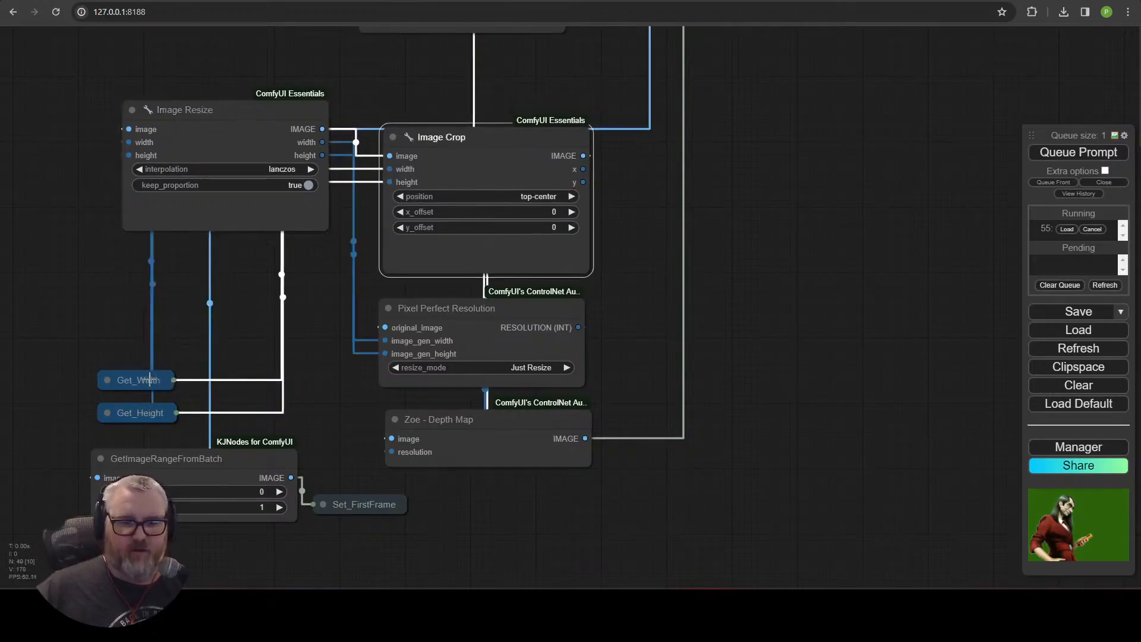
left_click_drag(52, 287, 41, 258)
left_click_drag(147, 413, 54, 291)
left_click_drag(177, 356, 338, 416)
scroll(333, 404, "down", 1)
left_click_drag(287, 155, 190, 550)
left_click_drag(291, 89, 300, 244)
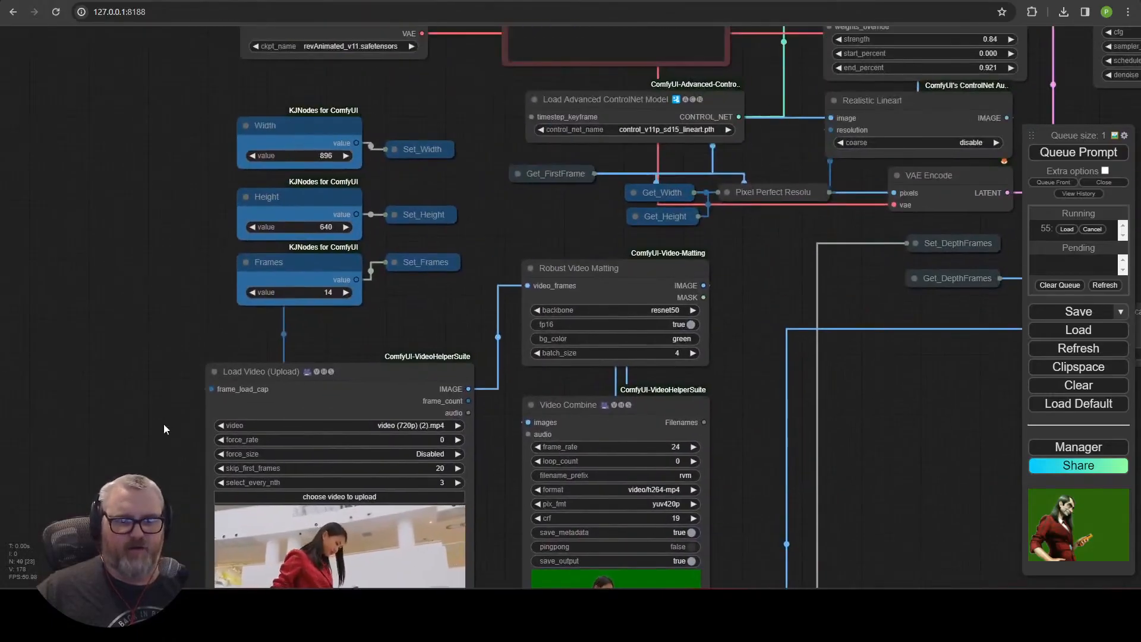
left_click_drag(103, 521, 118, 77)
left_click_drag(117, 200, 105, 148)
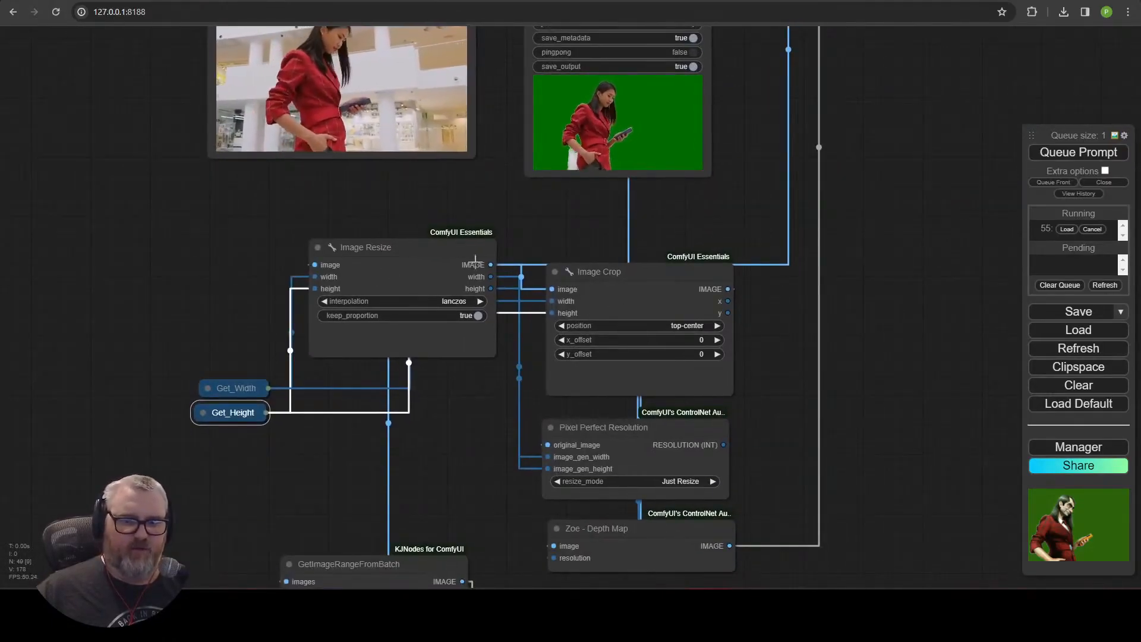
left_click_drag(599, 273, 604, 252)
left_click_drag(491, 372, 404, 306)
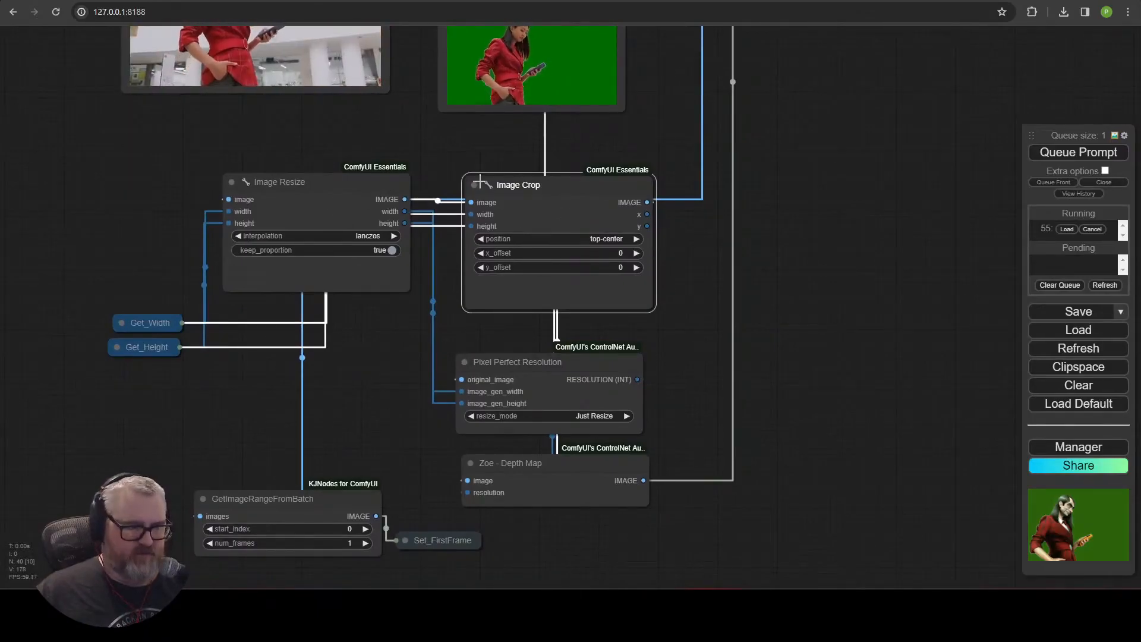
left_click_drag(354, 183, 359, 317)
mouse_move(559, 181)
left_mouse_down()
mouse_move(535, 196)
mouse_move(545, 197)
left_mouse_up()
left_click_drag(713, 251, 517, 504)
Examine the SVDTemporalControlnet, RIFE VFI and final Video Combine nodes and their previews.
scroll(598, 402, "down", 4)
left_click_drag(672, 377, 211, 410)
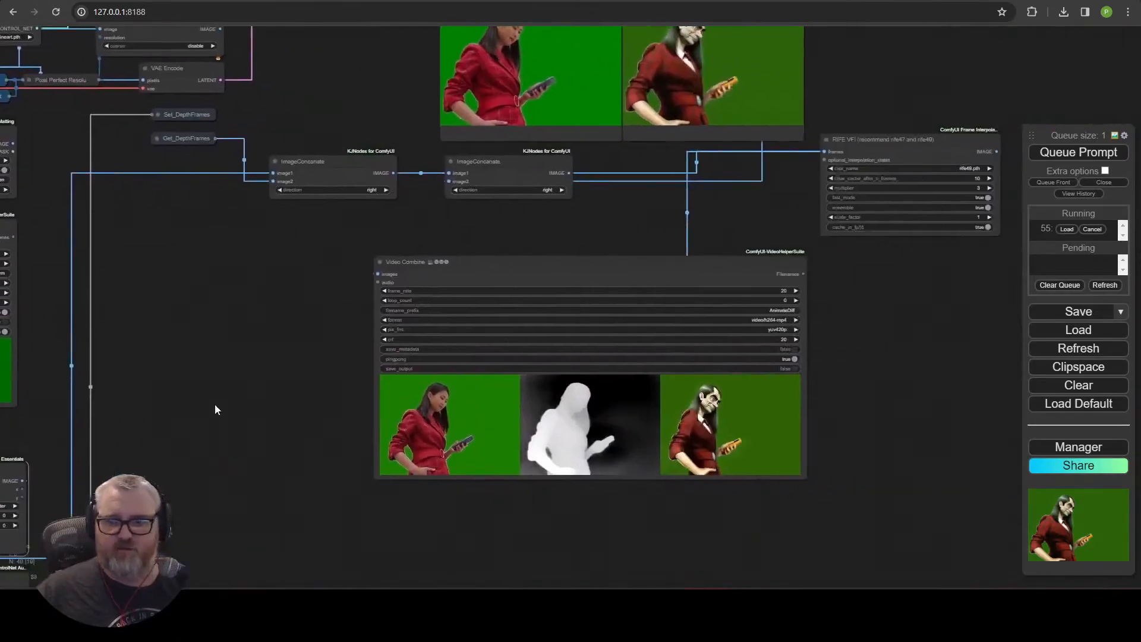
left_click_drag(970, 92, 633, 413)
left_click_drag(847, 422, 470, 375)
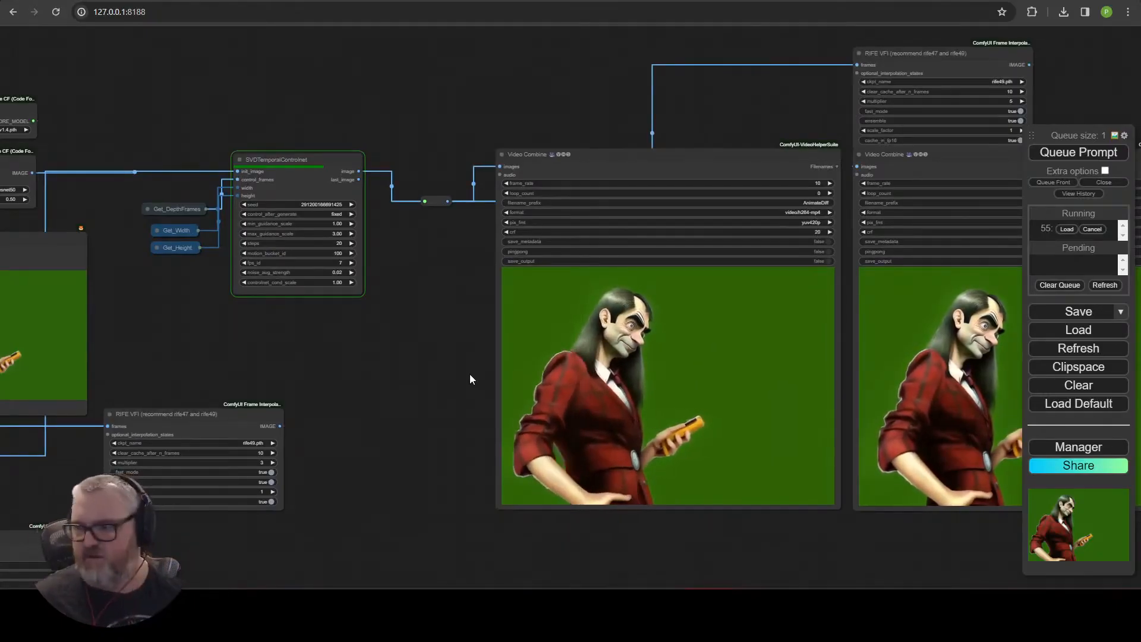
left_click_drag(188, 374, 508, 297)
scroll(509, 348, "up", 5)
left_click_drag(136, 473, 787, 329)
left_click_drag(343, 291, 840, 304)
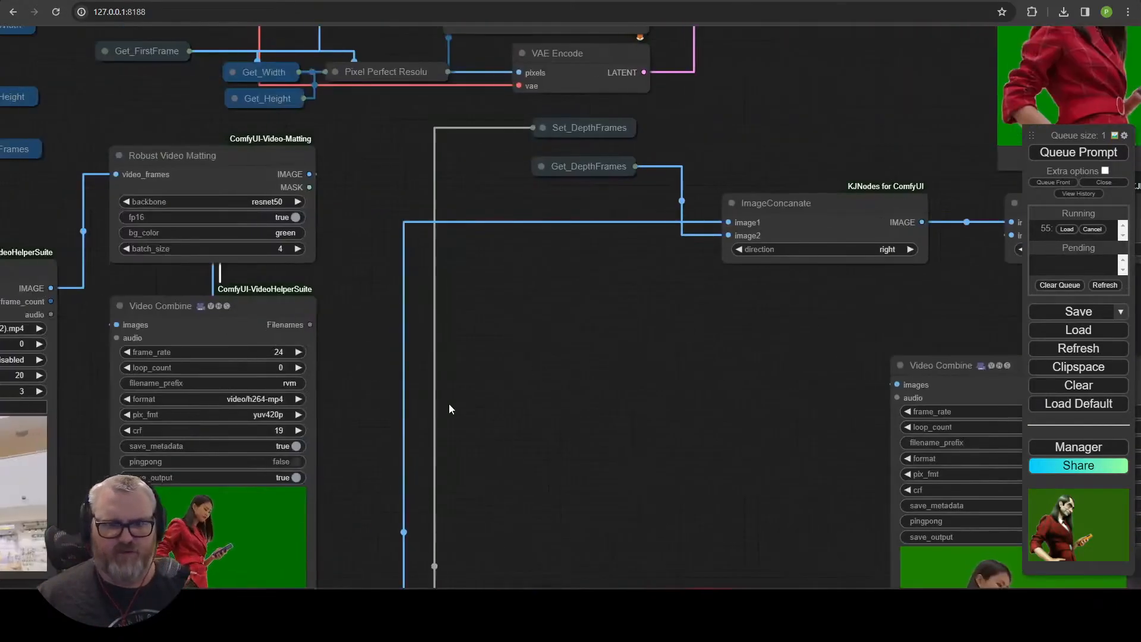
left_click_drag(447, 411, 824, 187)
scroll(444, 283, "up", 1)
left_click_drag(766, 466, 369, 240)
left_click_drag(368, 417, 809, 191)
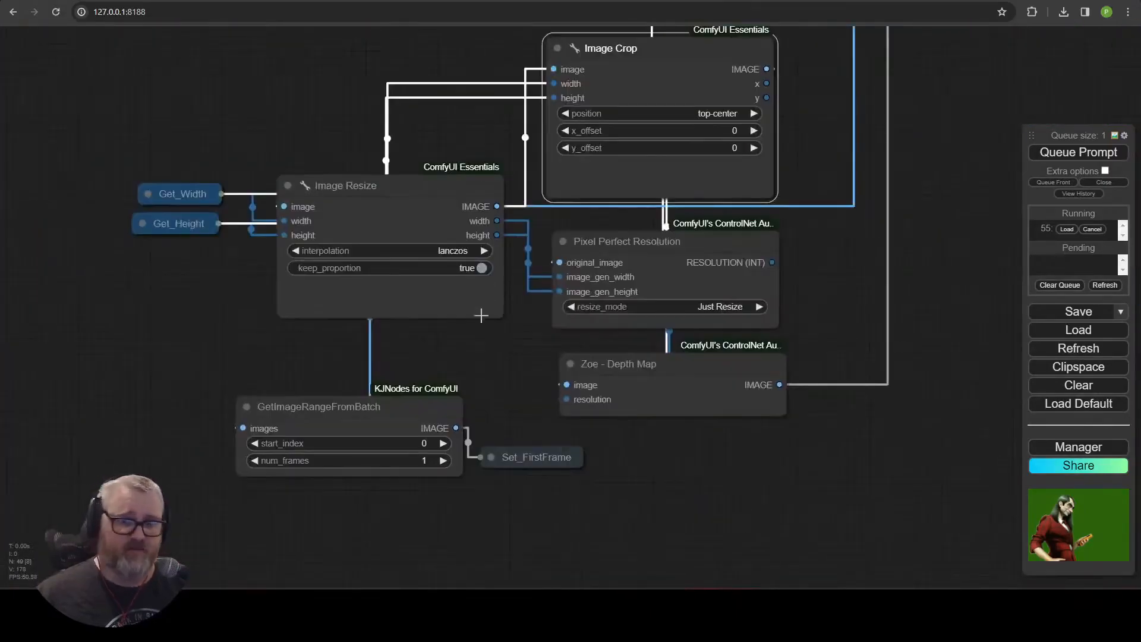
left_click(365, 189)
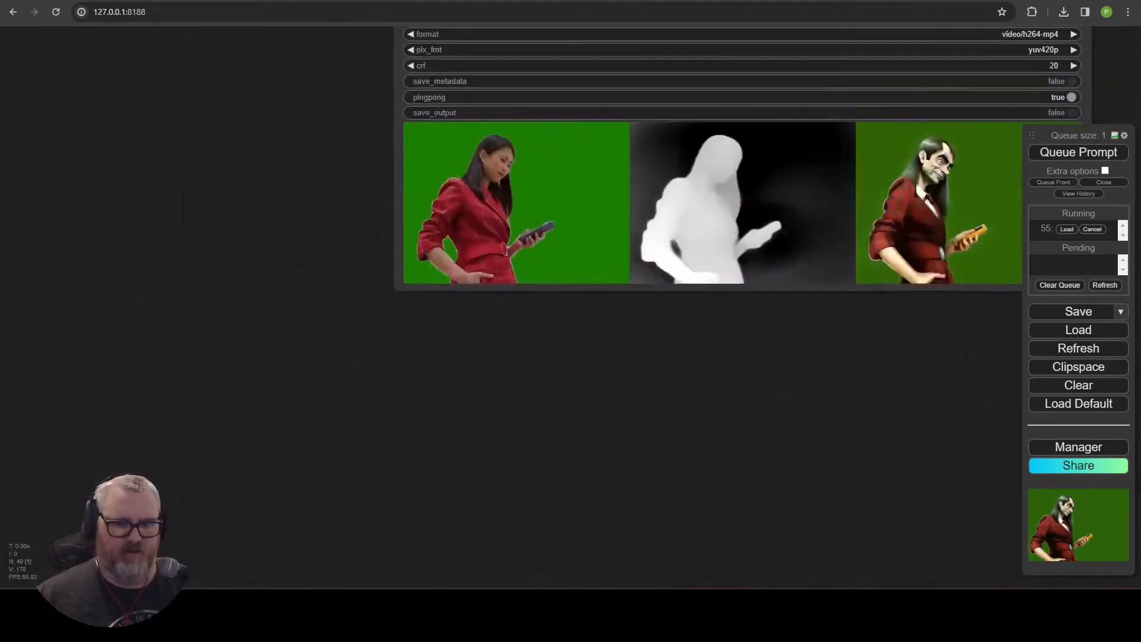
scroll(509, 438, "down", 4)
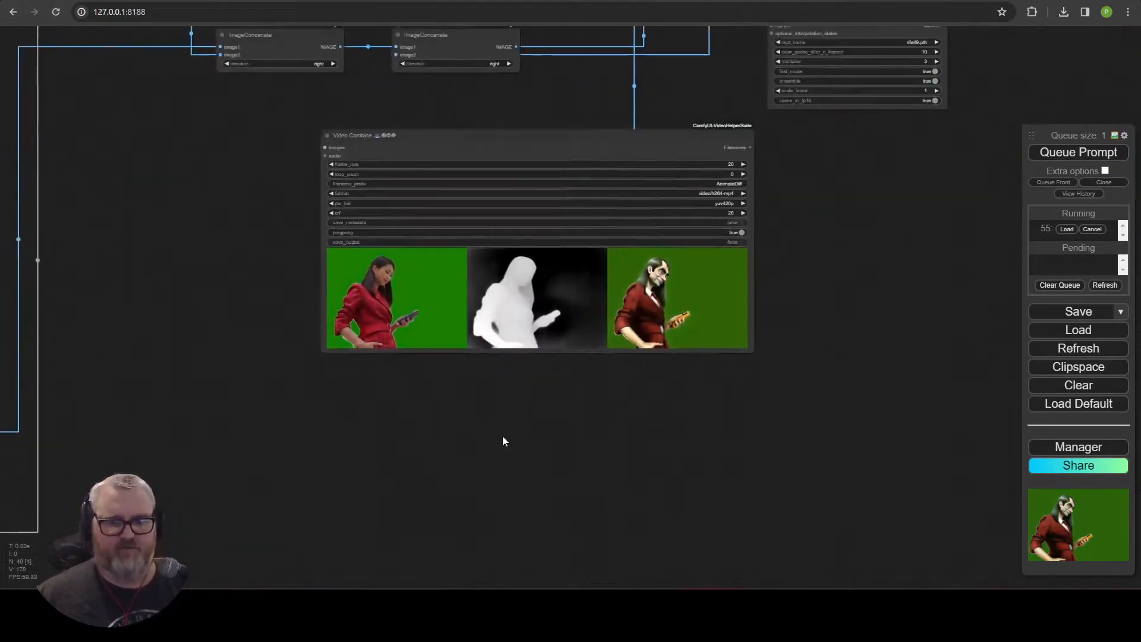
left_click_drag(509, 438, 326, 393)
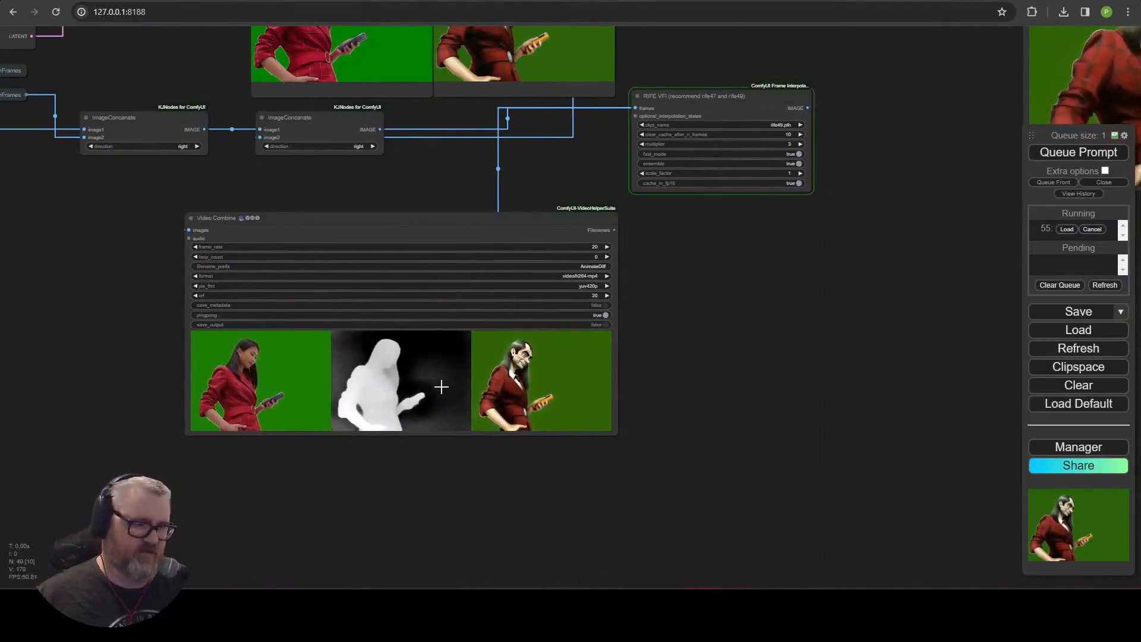
scroll(470, 336, "up", 3)
scroll(431, 153, "up", 2)
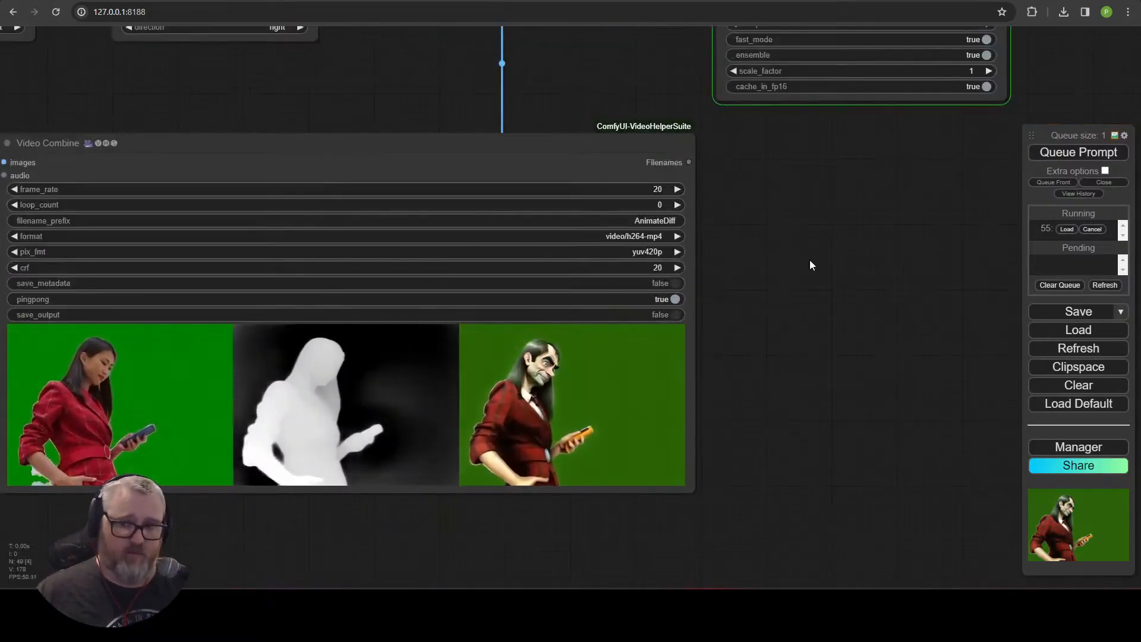
scroll(800, 297, "down", 6)
left_click_drag(801, 302, 822, 385)
left_click(427, 177)
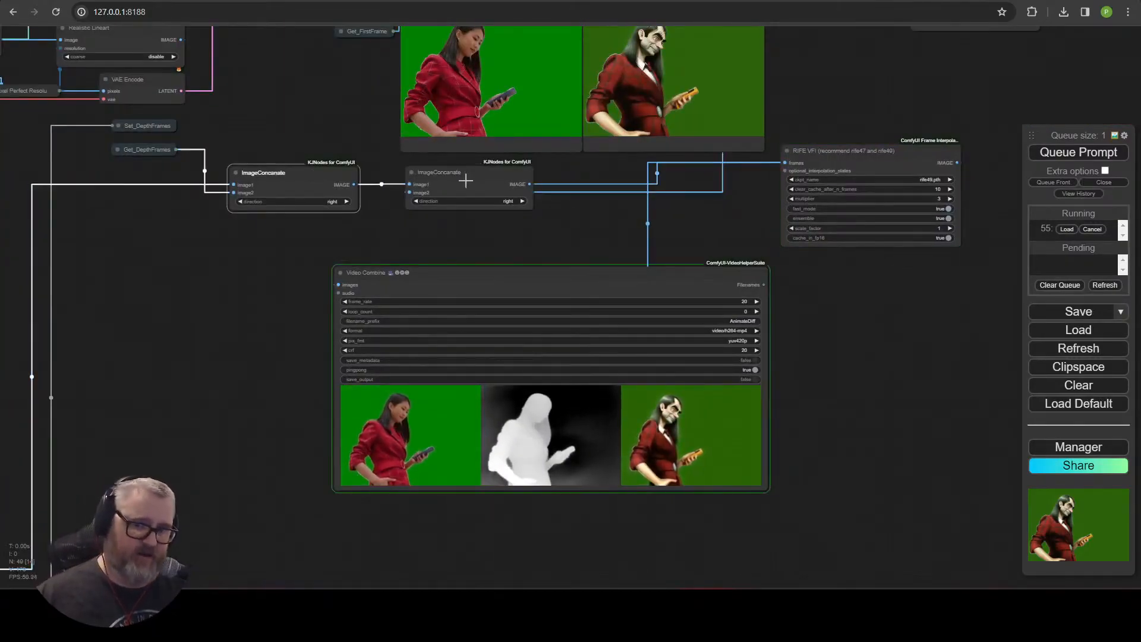
scroll(414, 361, "up", 4)
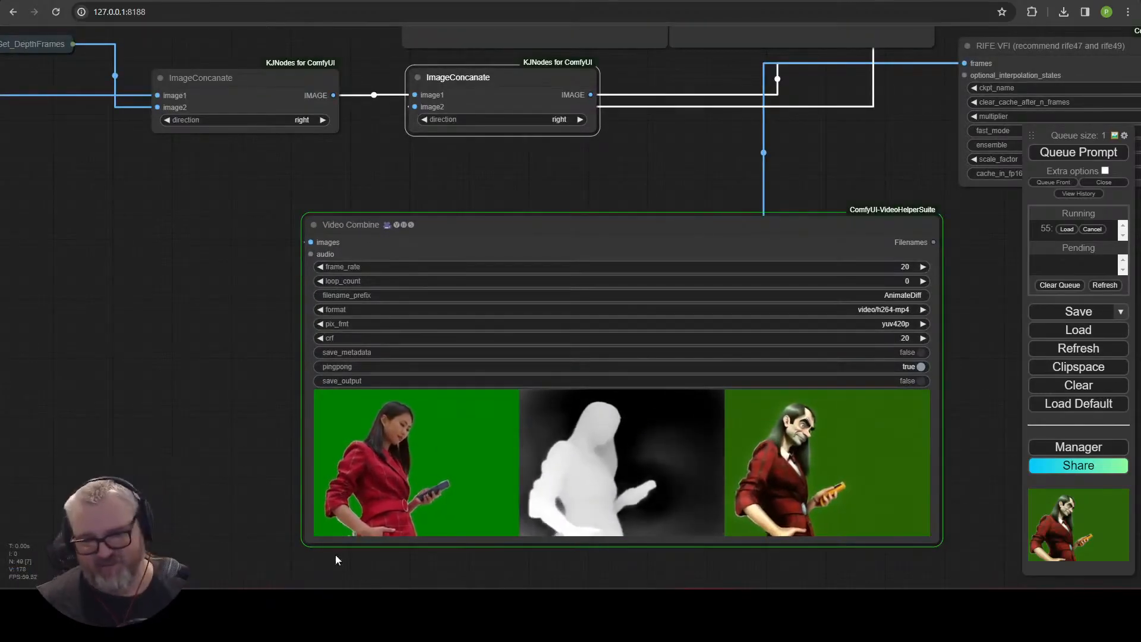
scroll(250, 425, "up", 5)
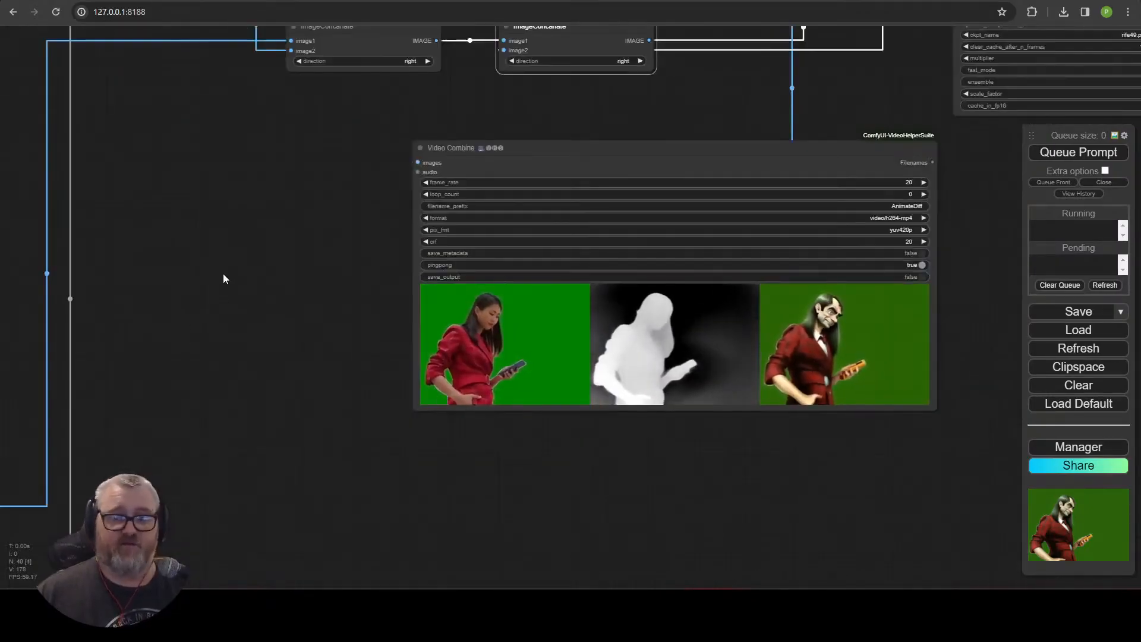
left_click_drag(223, 273, 686, 263)
left_click_drag(513, 210, 536, 352)
Bypass the Robust Video Matting node and queue the workflow again.
left_click(397, 126)
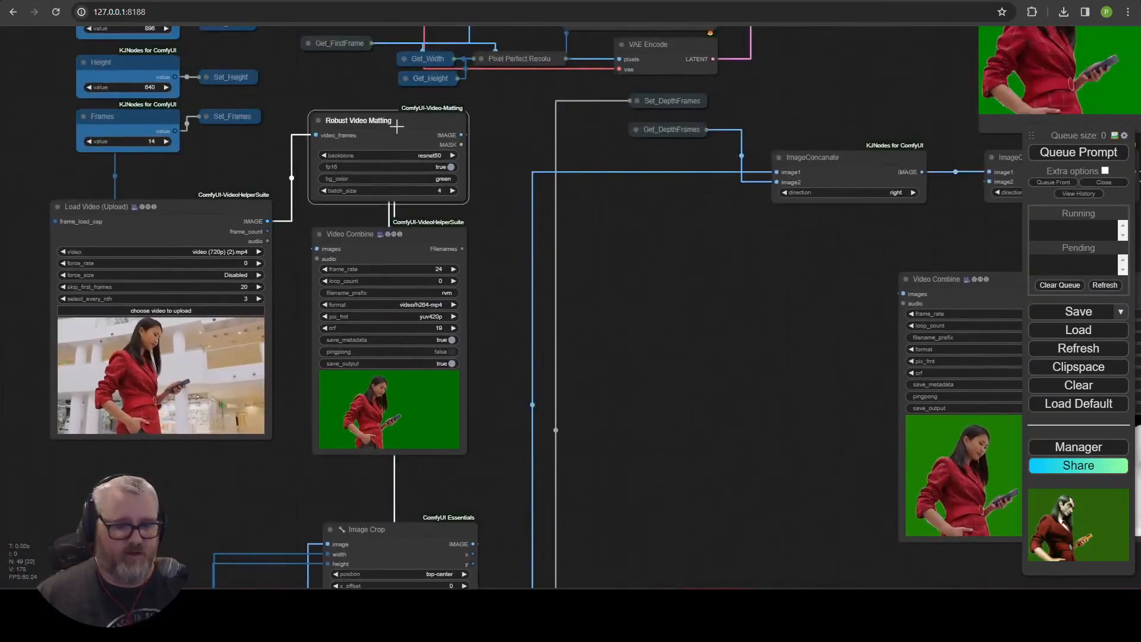
key("ctrl+b")
left_click(1078, 152)
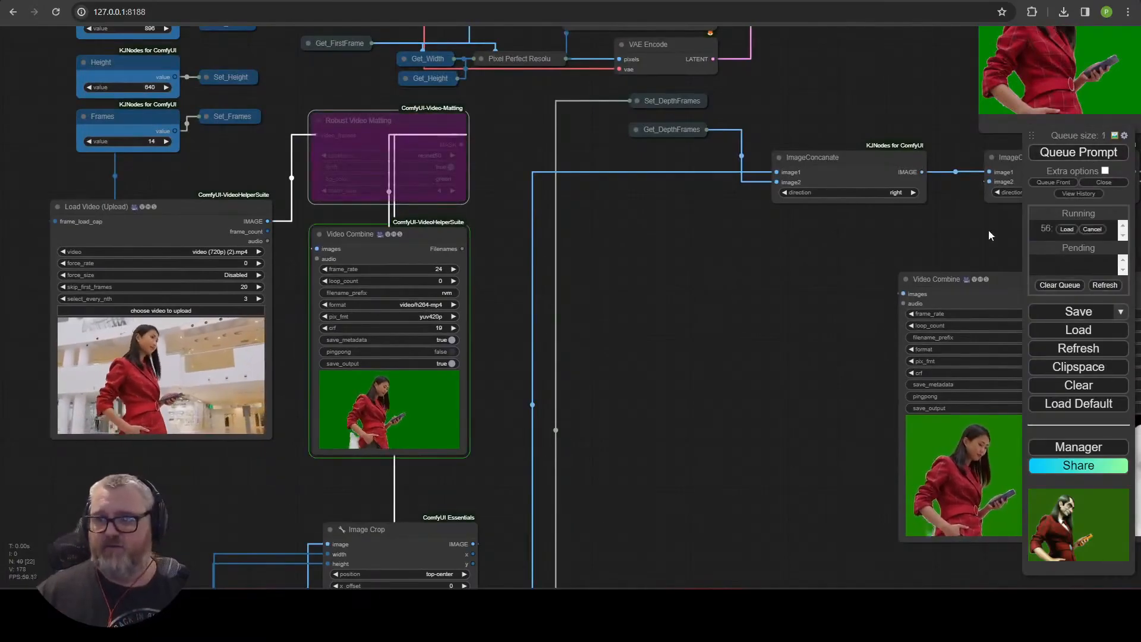
Examine the preview images and output nodes as the unmatted generation progresses.
left_click_drag(764, 394, 264, 377)
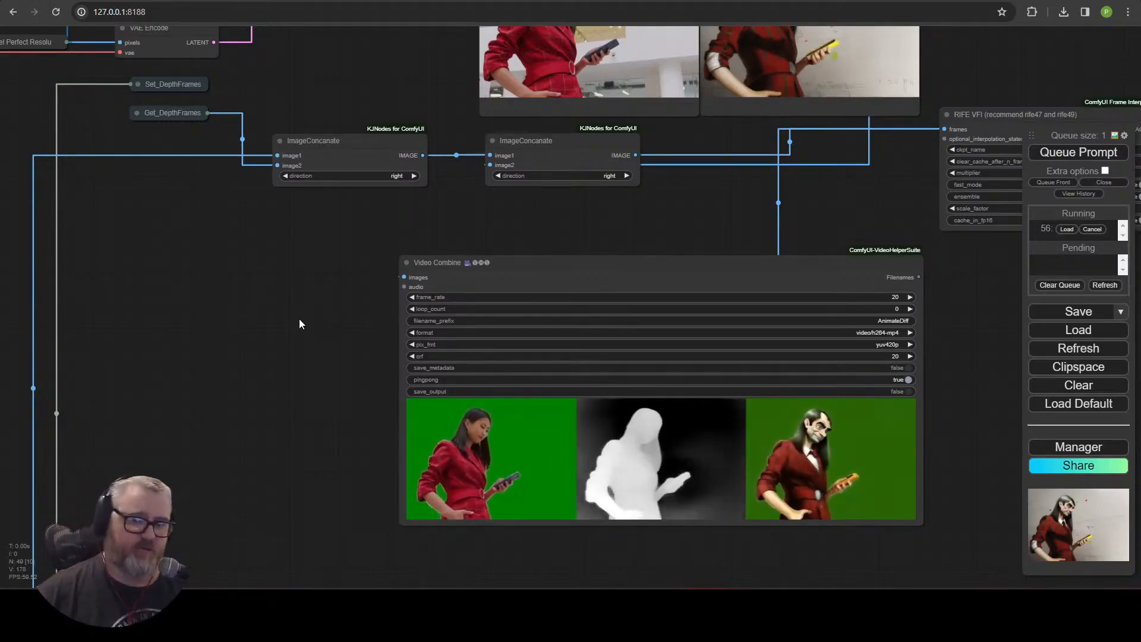
left_click_drag(298, 324, 219, 492)
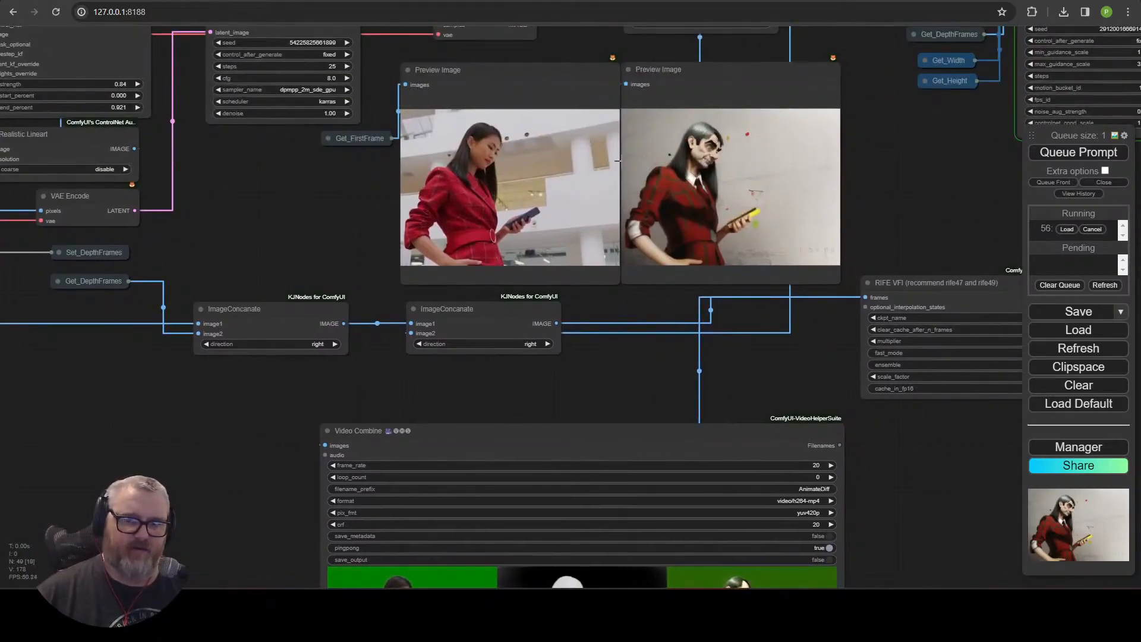
scroll(786, 233, "up", 7)
scroll(649, 159, "down", 2)
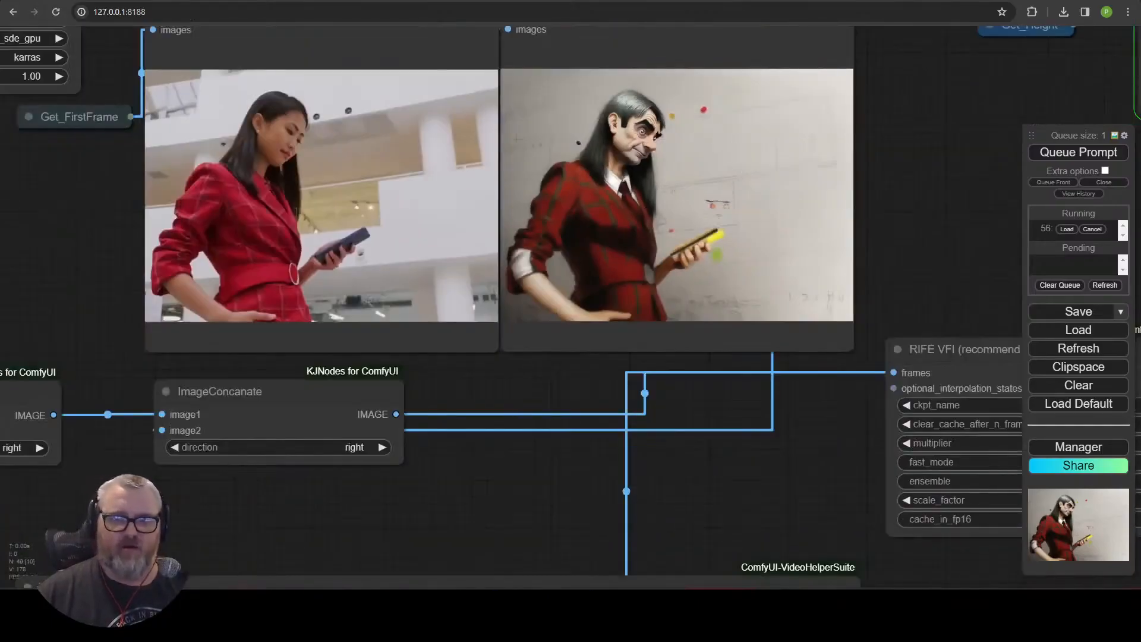
scroll(825, 287, "down", 9)
left_click_drag(725, 380, 630, 279)
scroll(541, 276, "up", 5)
scroll(540, 276, "down", 4)
left_click_drag(329, 313, 673, 359)
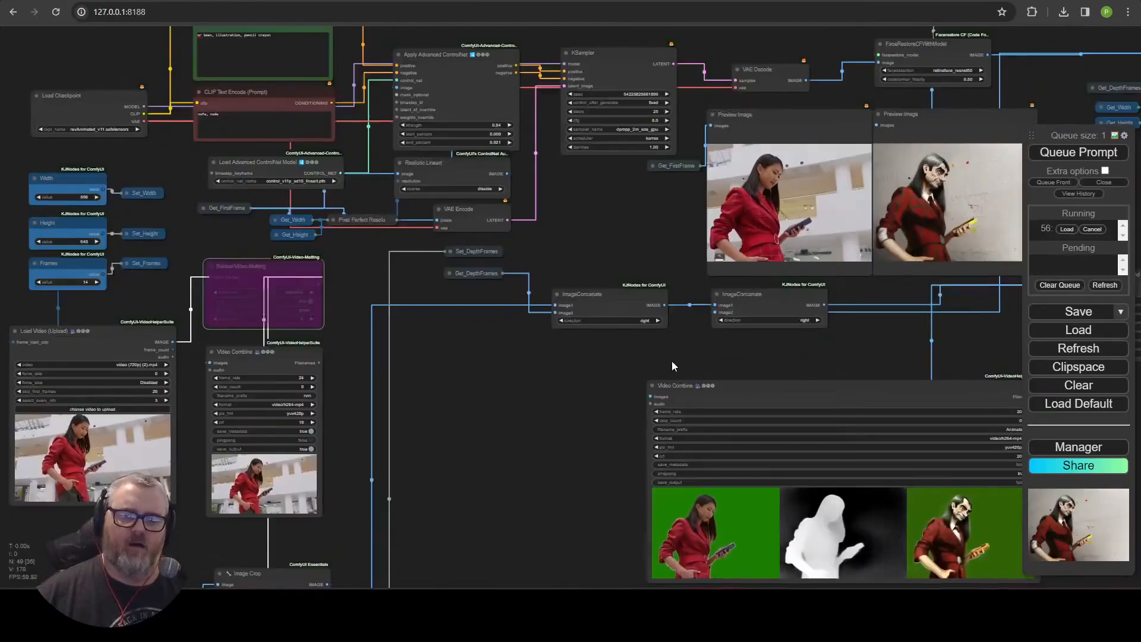
left_click_drag(574, 411, 617, 280)
Re-enable the Robust Video Matting node.
left_click_drag(546, 351, 451, 252)
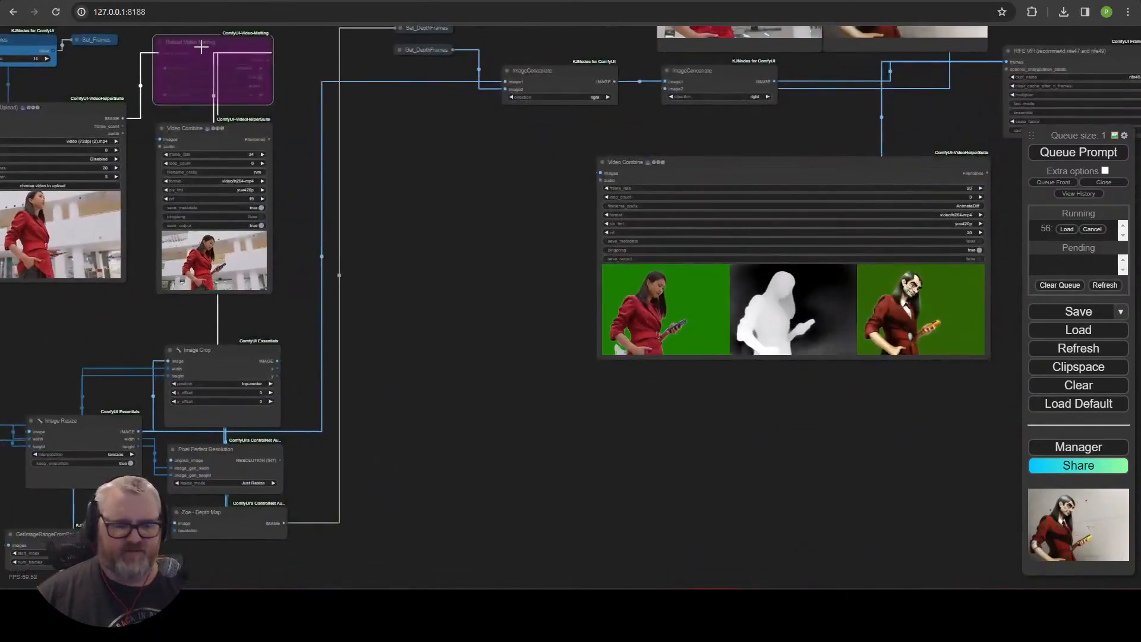
key("ctrl+b")
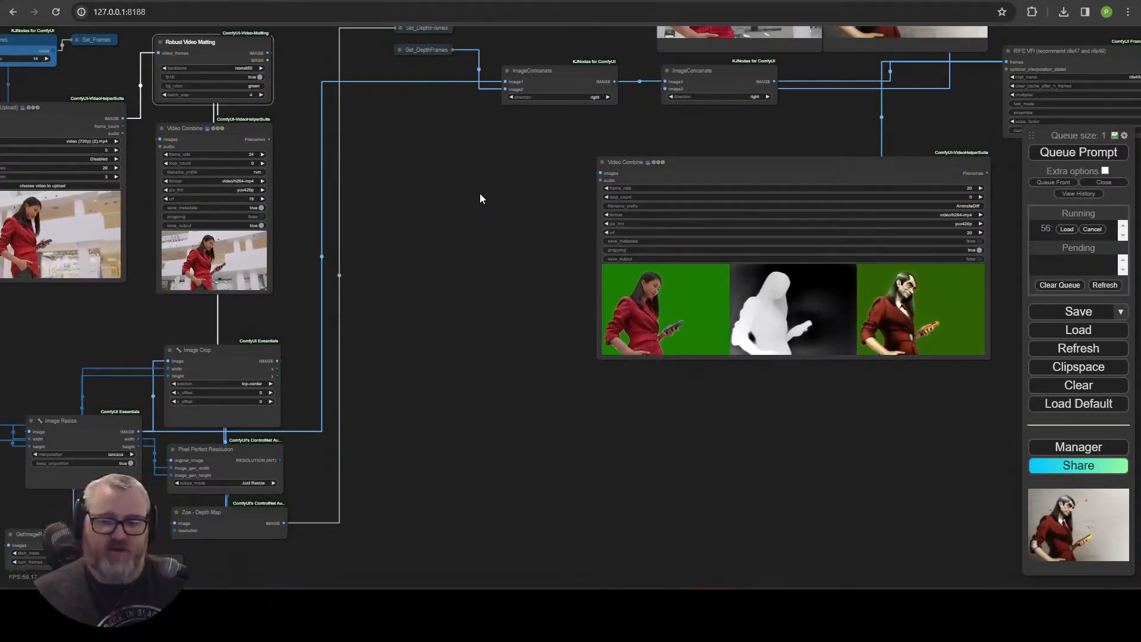
Inspect the matted output preview and the Robust Video Matting node's bg_color value.
left_click_drag(592, 301, 445, 284)
scroll(445, 285, "up", 5)
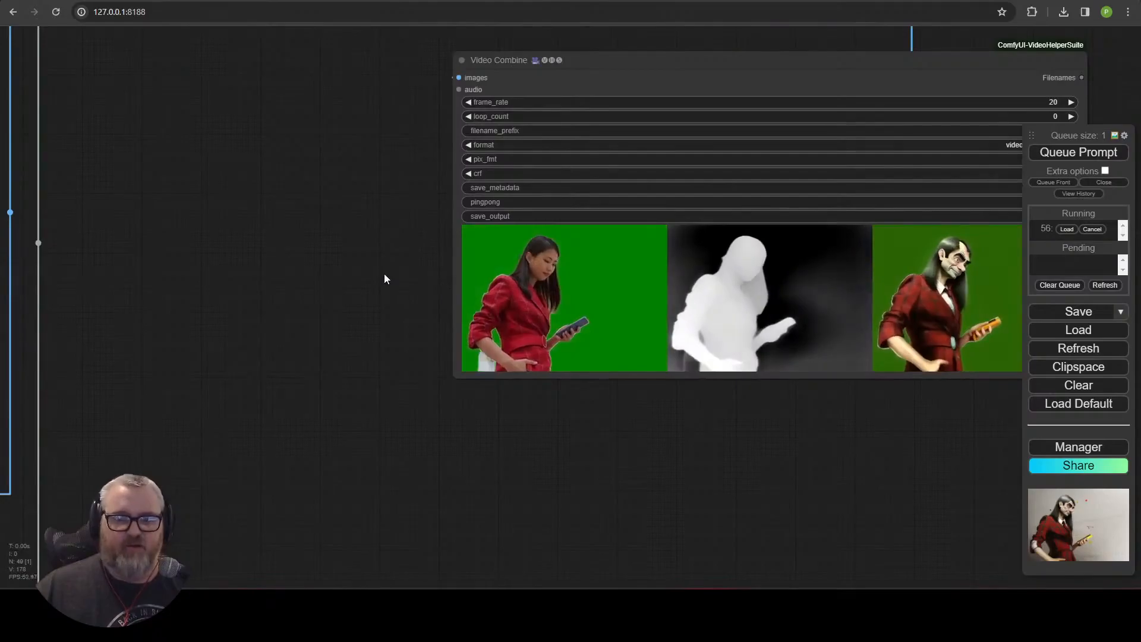
left_click_drag(361, 256, 846, 298)
left_click_drag(670, 268, 894, 289)
left_click_drag(668, 427, 703, 284)
left_click(704, 286)
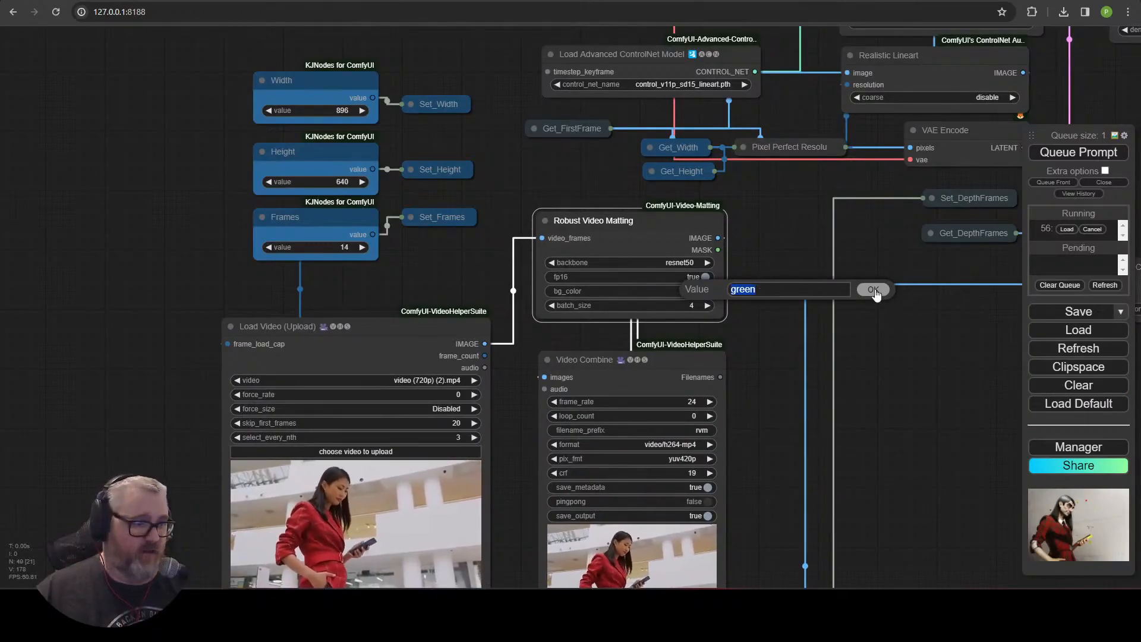
left_click(874, 291)
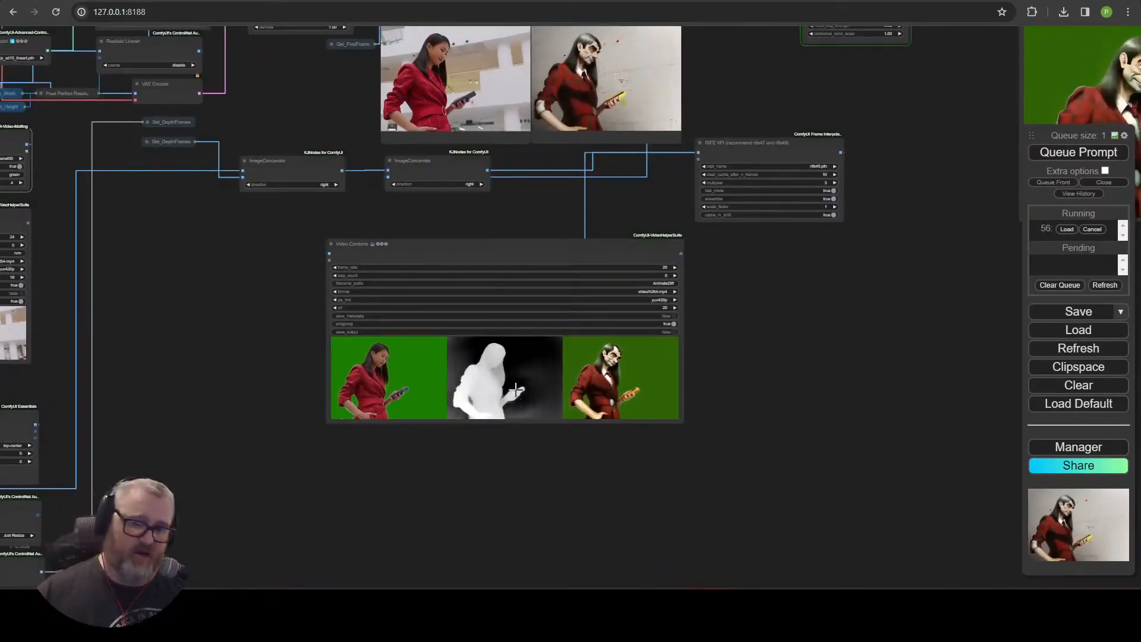
Examine the preview images and Video Combine outputs as the generation runs.
left_click_drag(821, 264, 484, 301)
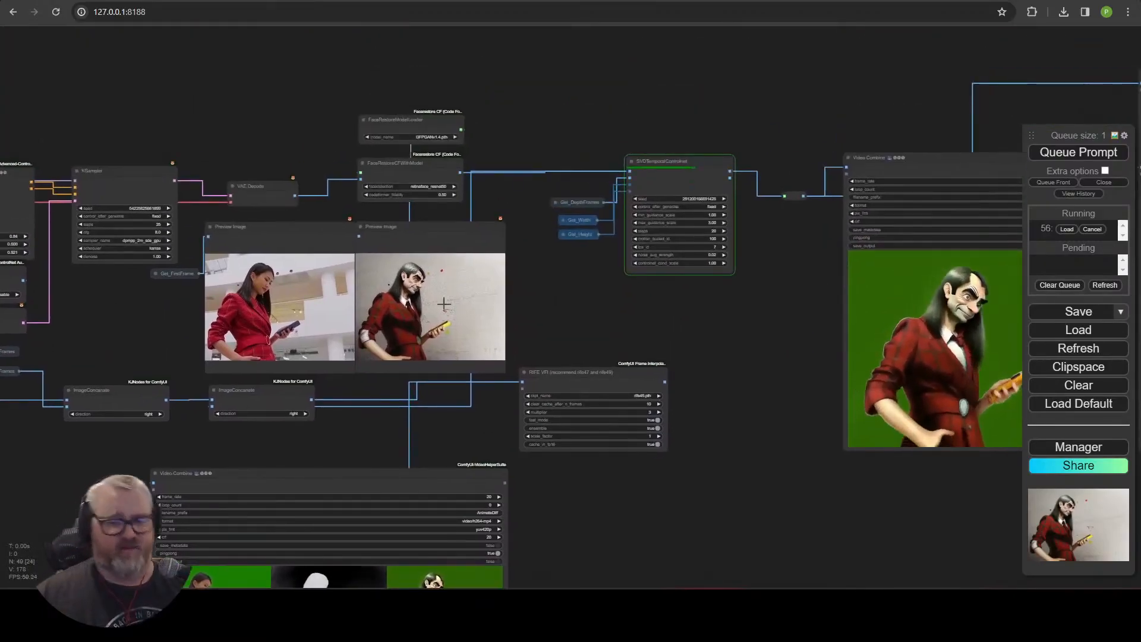
scroll(438, 306, "up", 10)
scroll(453, 323, "up", 6)
scroll(557, 257, "down", 8)
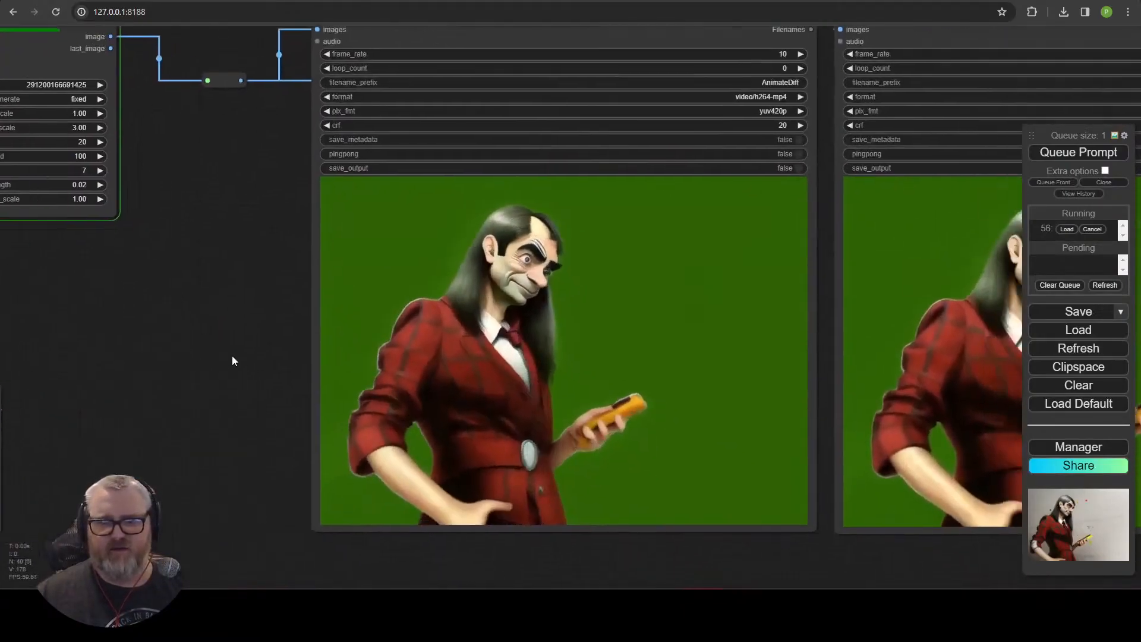
scroll(232, 356, "down", 5)
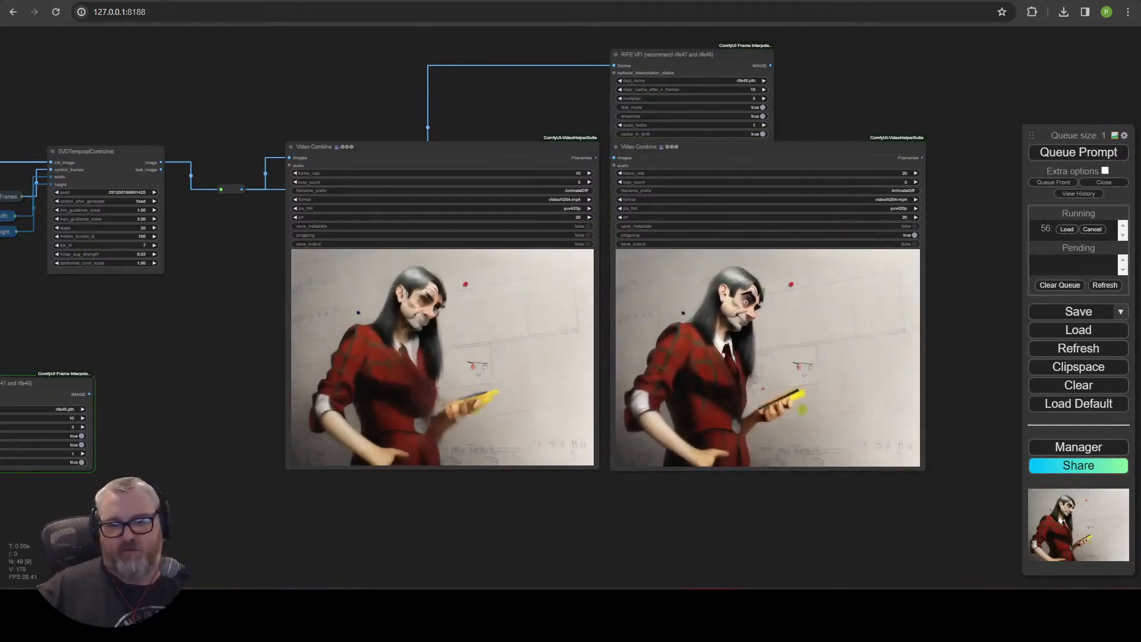
scroll(668, 377, "up", 5)
scroll(671, 378, "down", 3)
scroll(671, 378, "down", 1)
left_click_drag(247, 316, 800, 276)
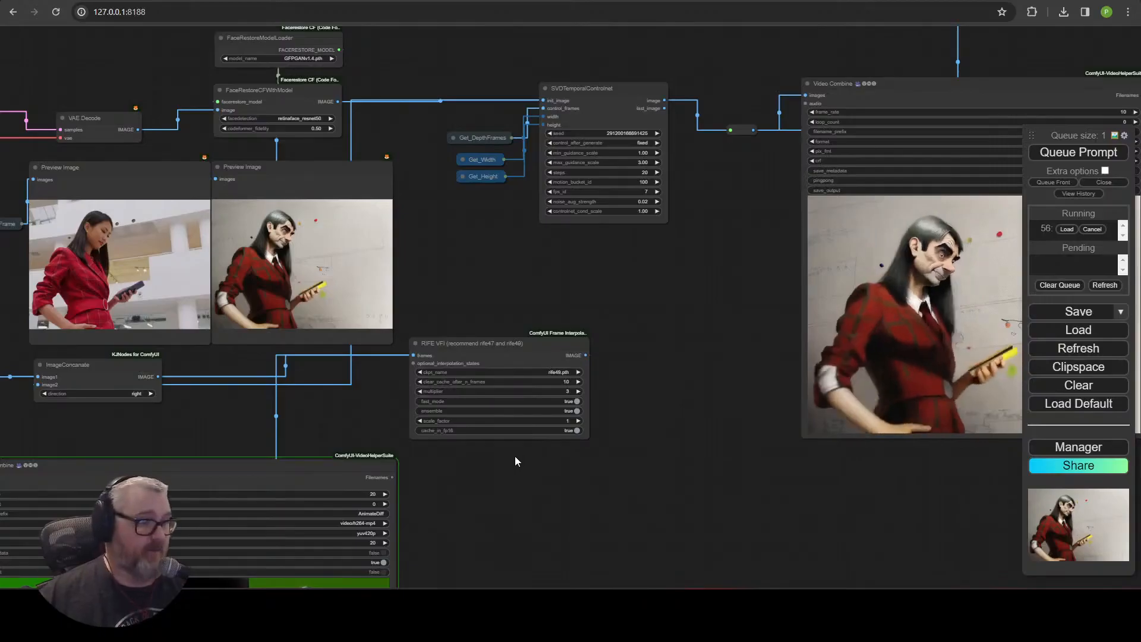
Zoom into the final Video Combine comparison video to inspect the stylized result.
left_click_drag(430, 463, 644, 173)
scroll(636, 265, "up", 5)
left_click_drag(636, 265, 960, 316)
scroll(893, 380, "up", 2)
left_click_drag(893, 380, 948, 390)
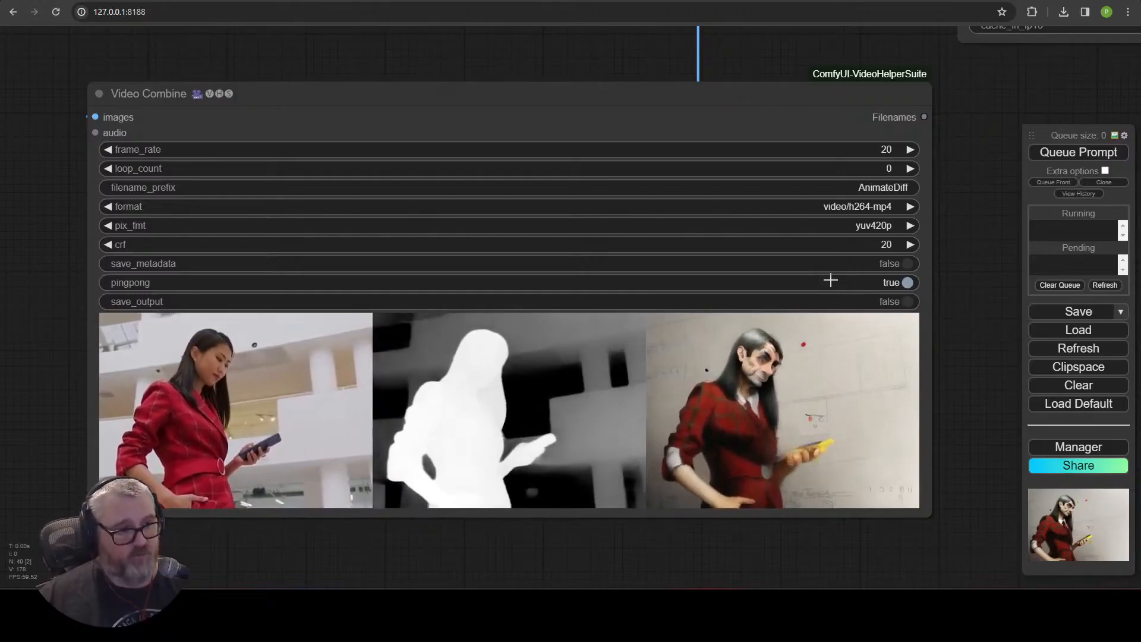
scroll(499, 286, "up", 3)
scroll(752, 442, "down", 2)
left_click_drag(818, 566, 821, 446)
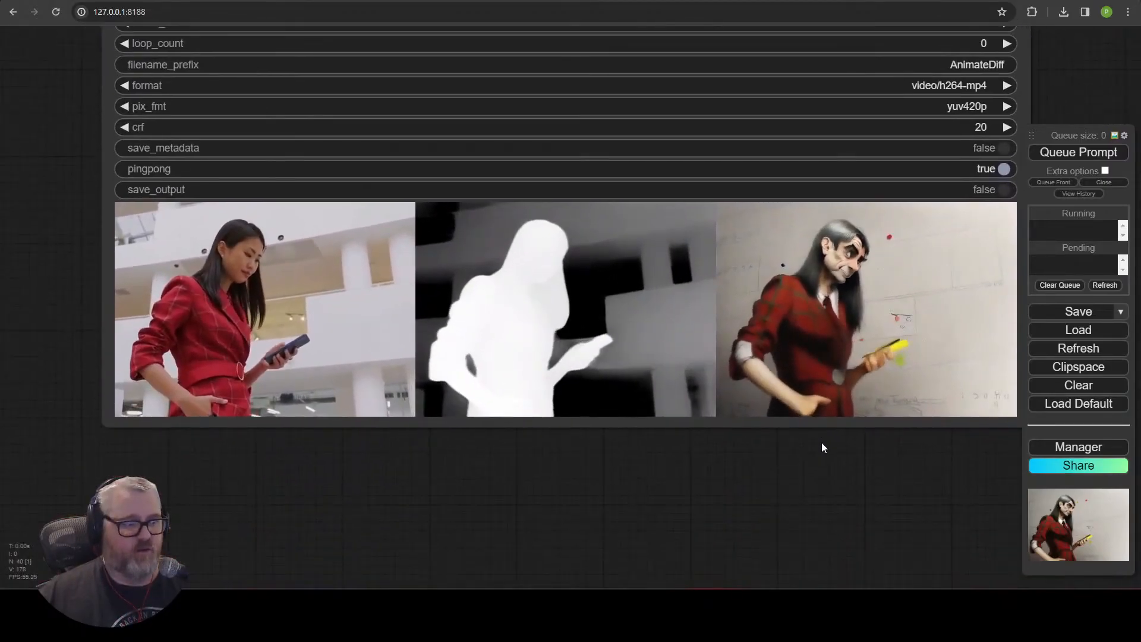
scroll(491, 407, "up", 2)
left_click_drag(470, 442, 373, 480)
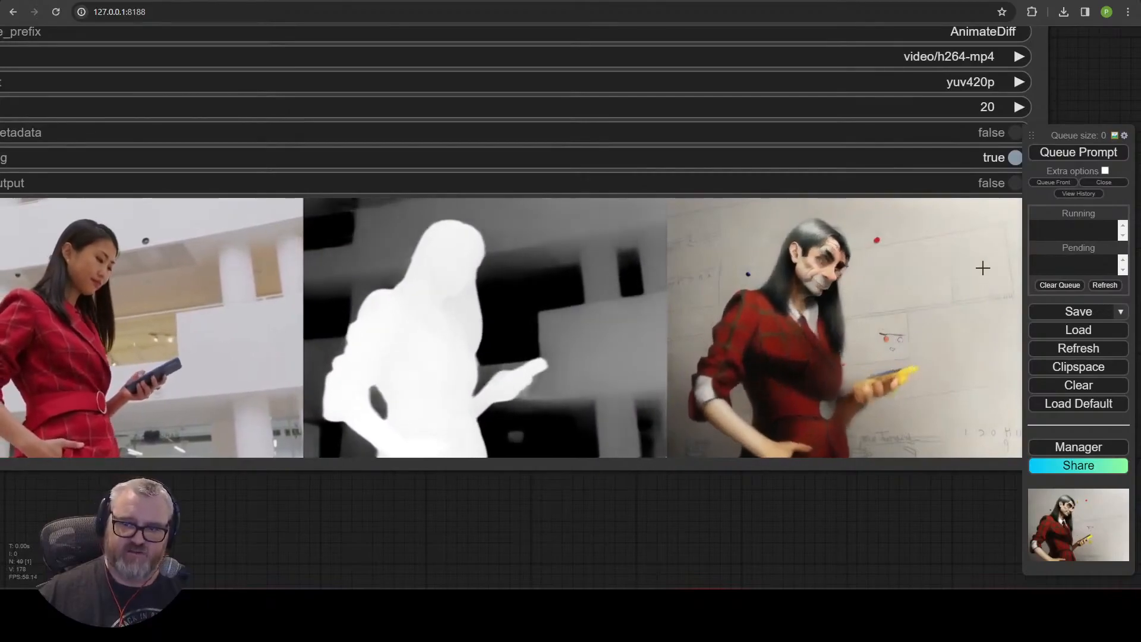
scroll(949, 323, "up", 6)
scroll(839, 384, "down", 3)
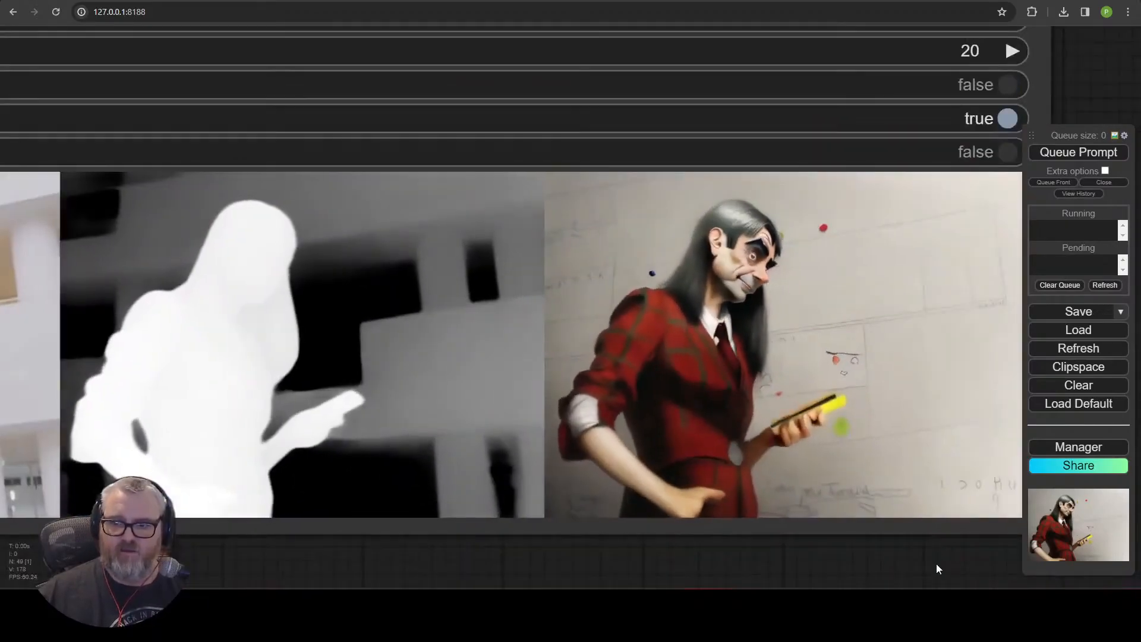
left_click_drag(936, 562, 763, 559)
scroll(713, 351, "up", 4)
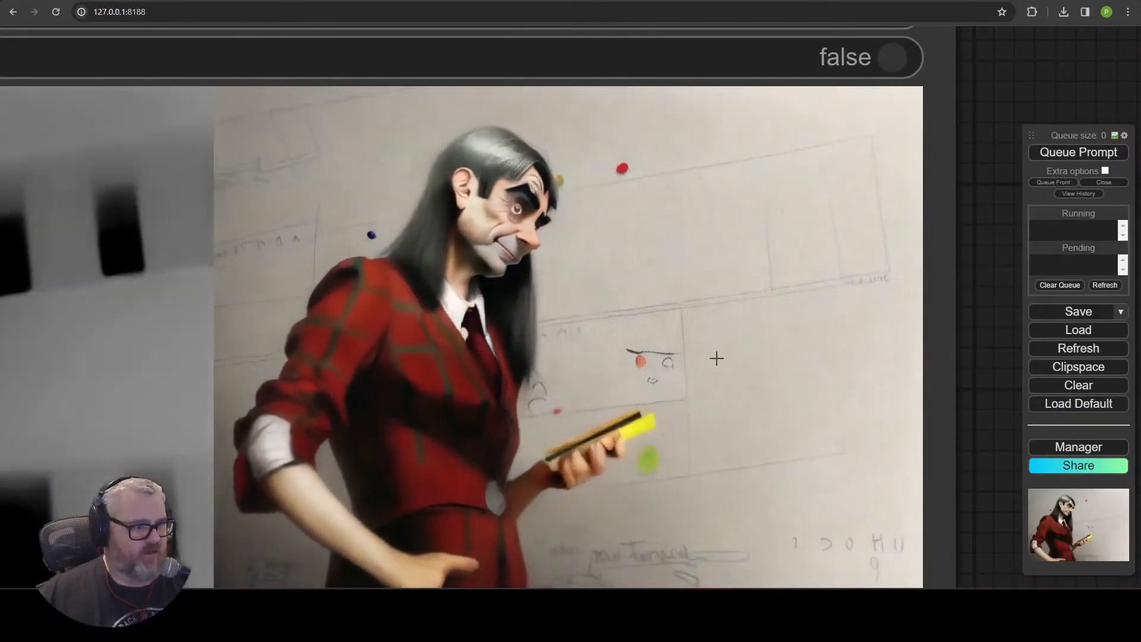
scroll(716, 352, "down", 5)
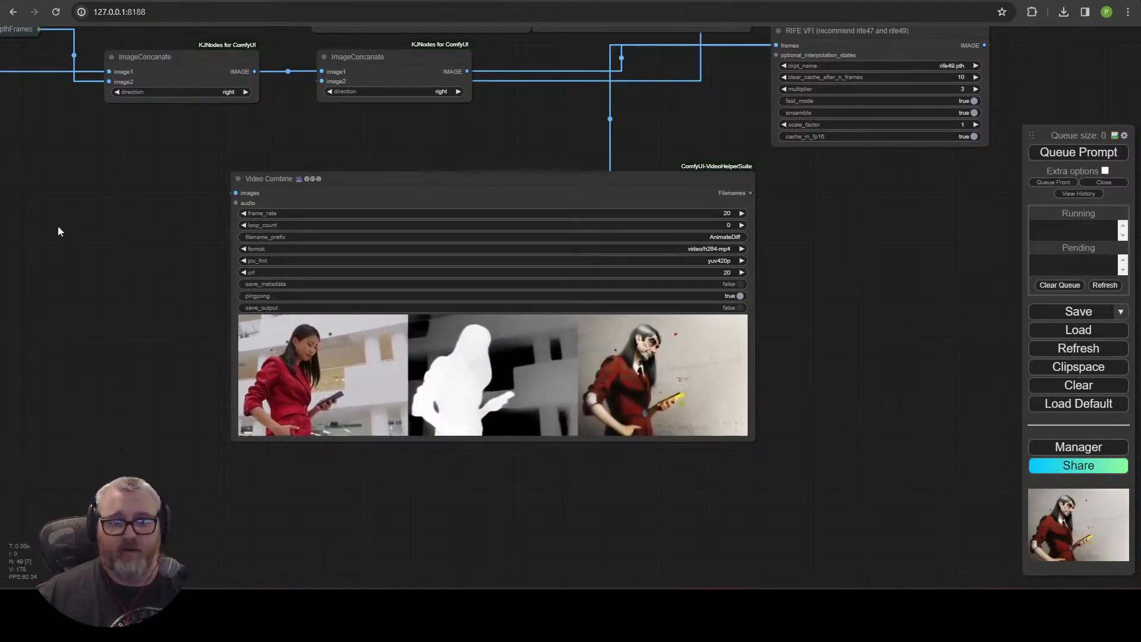
left_click_drag(59, 225, 432, 616)
left_click_drag(349, 489, 577, 519)
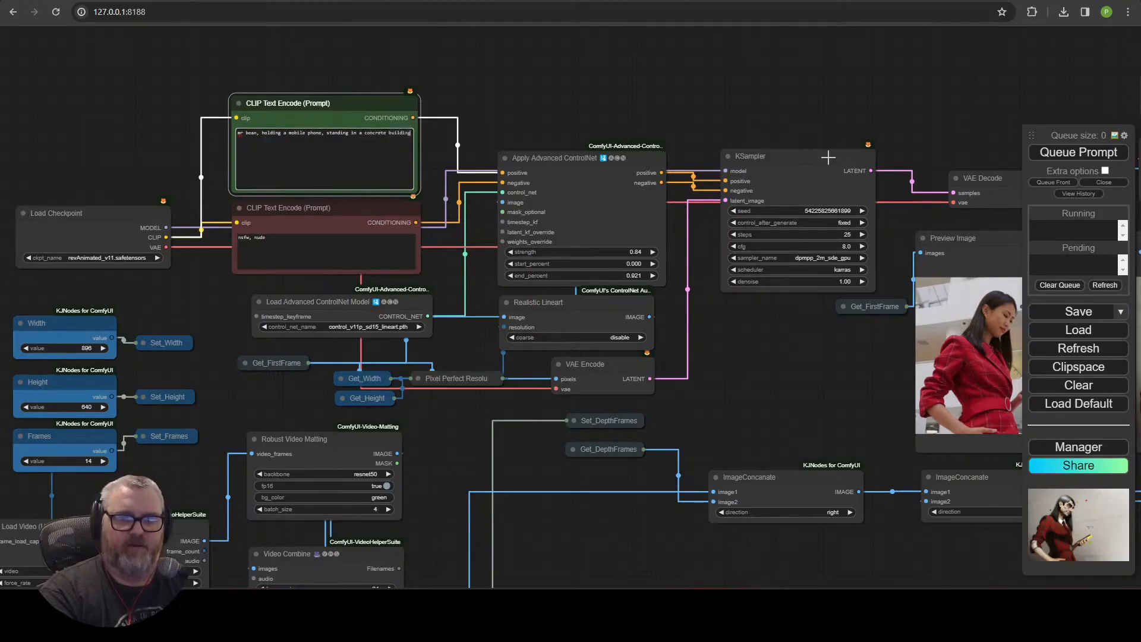
left_click(1078, 152)
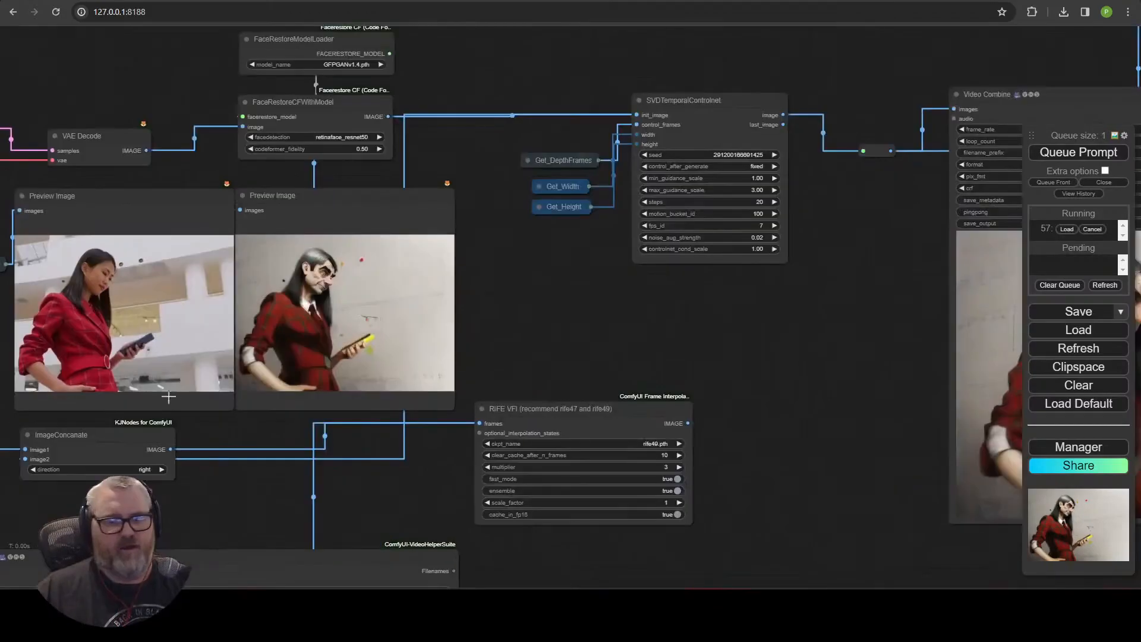
scroll(194, 389, "up", 6)
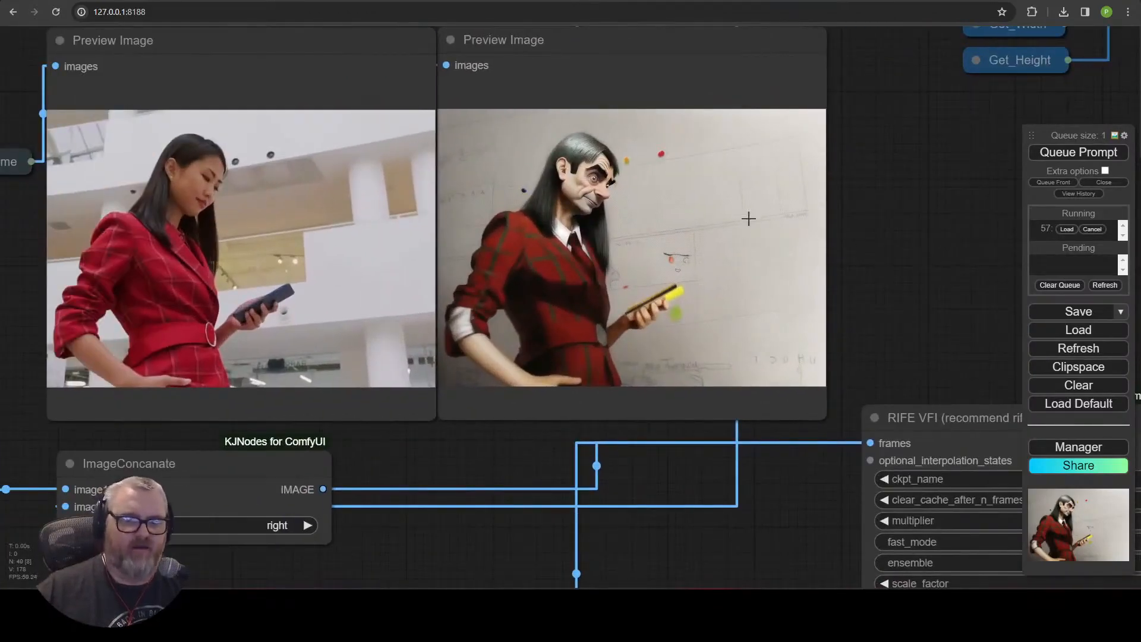
scroll(667, 211, "down", 6)
left_click_drag(836, 194, 900, 280)
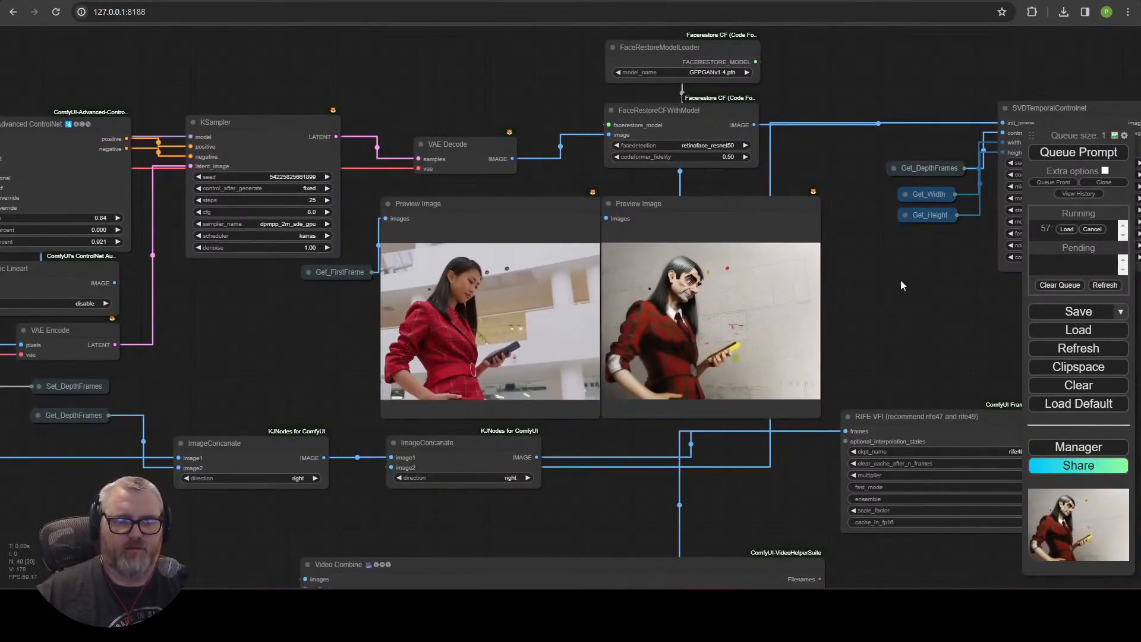
left_click_drag(271, 336, 1017, 157)
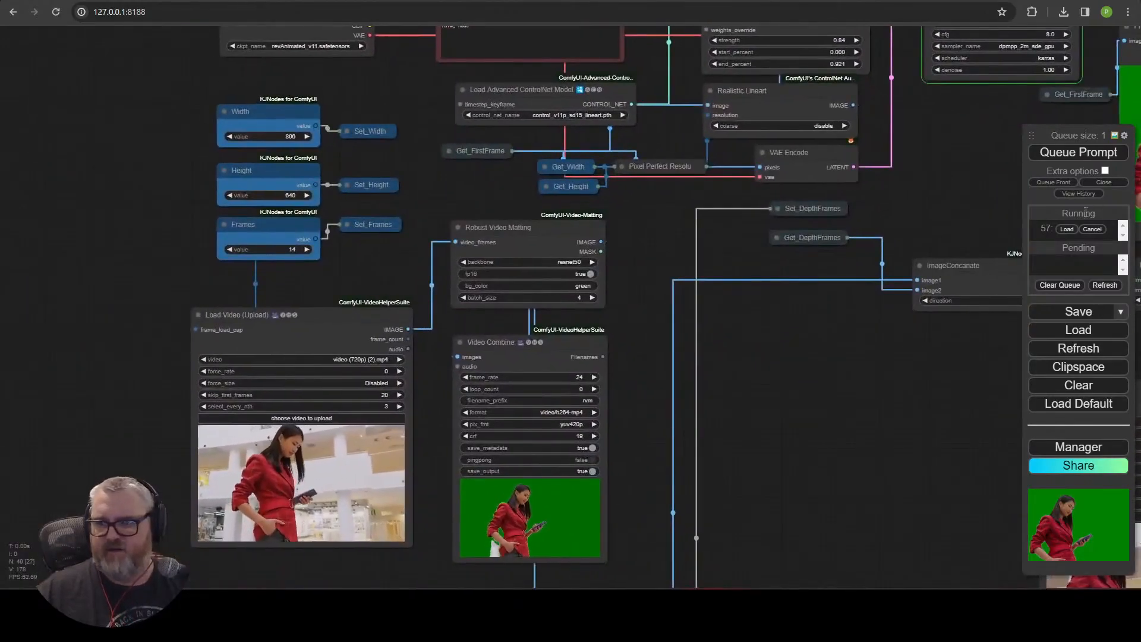
left_click(1090, 230)
Bypass the Robust Video Matting node.
left_click(535, 236)
left_click_drag(667, 253, 293, 272)
key("ctrl+b")
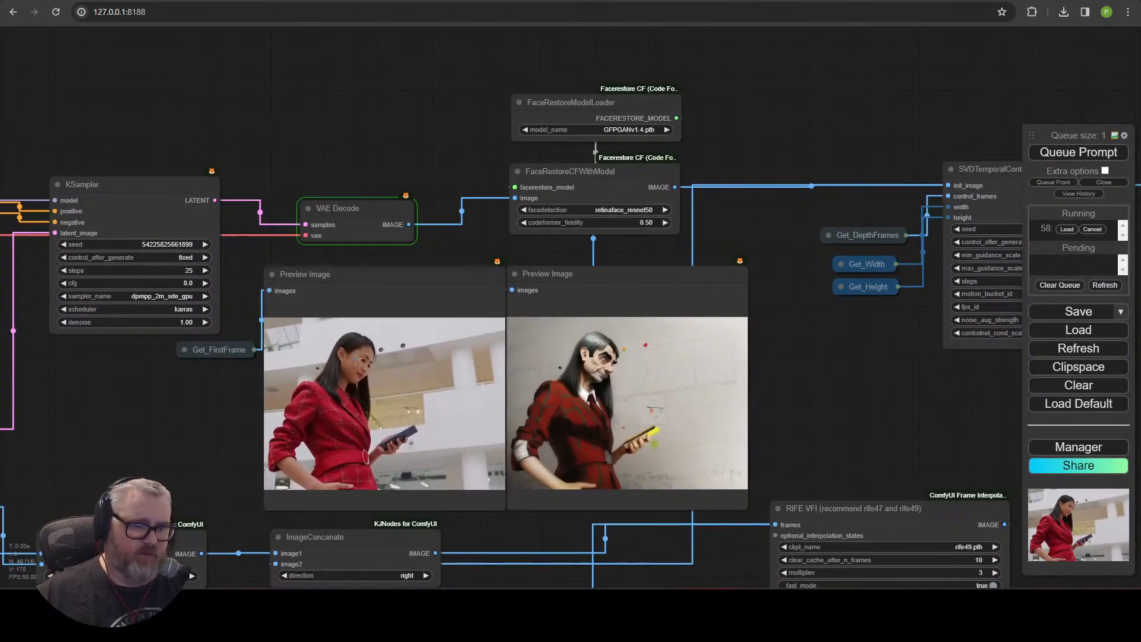
Examine the previews, the queue and the final video outputs as the unmatted generation runs.
scroll(717, 400, "up", 5)
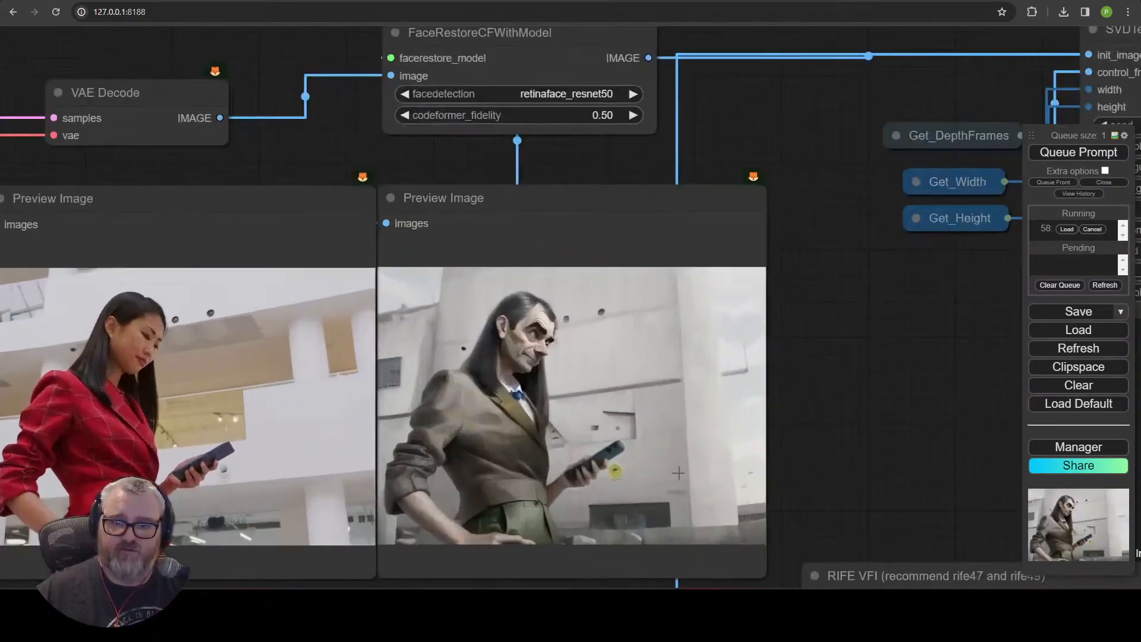
scroll(872, 293, "down", 3)
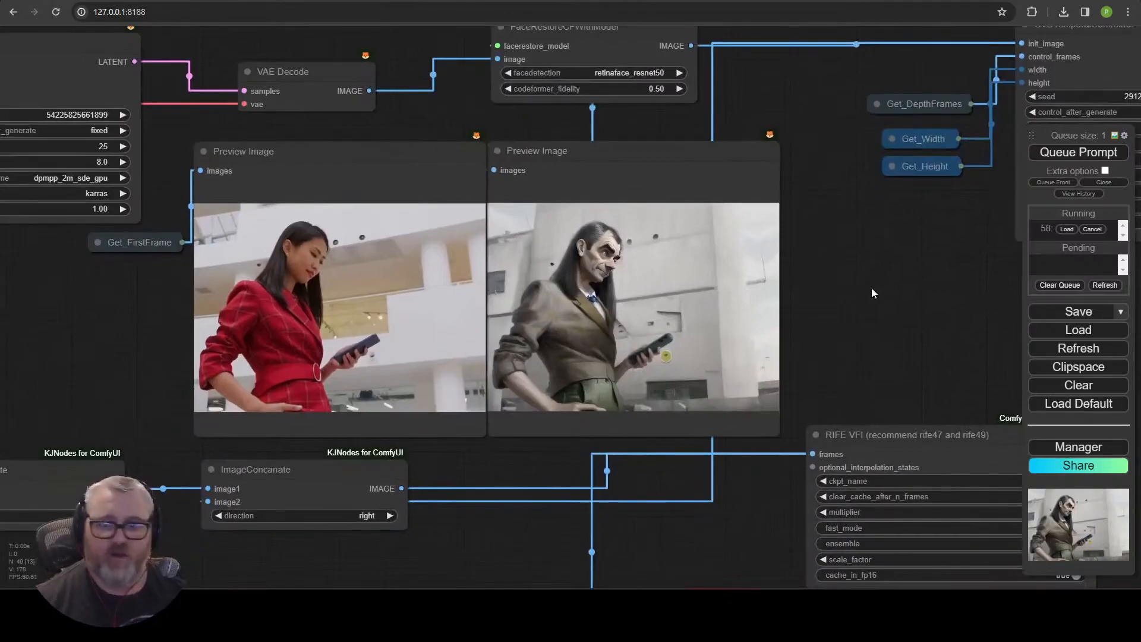
scroll(719, 305, "down", 6)
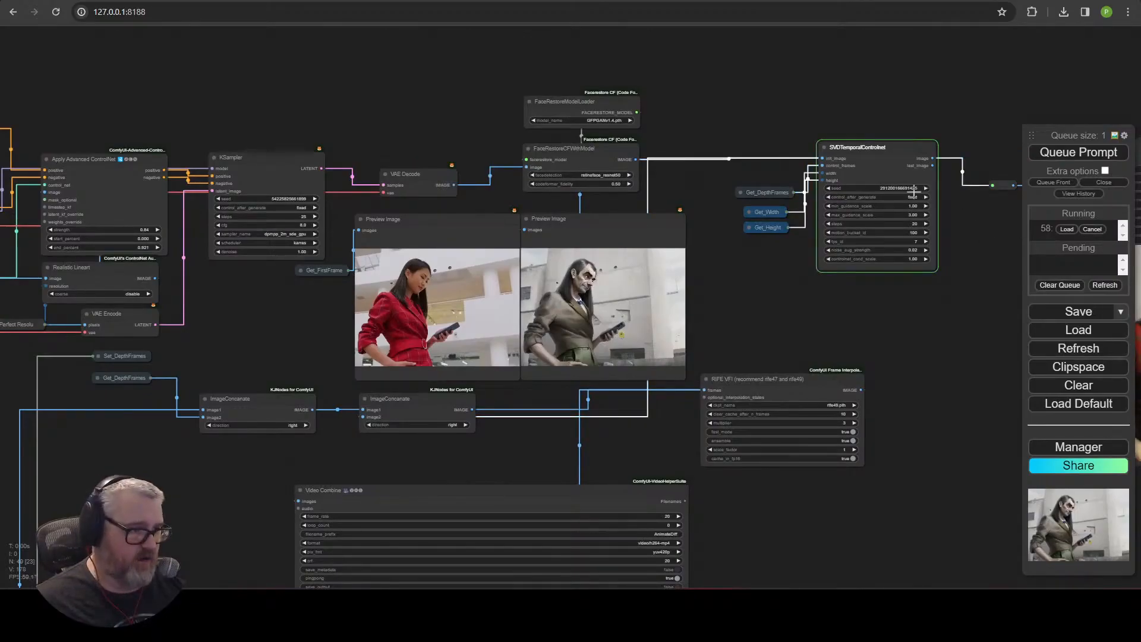
left_click_drag(645, 310, 719, 297)
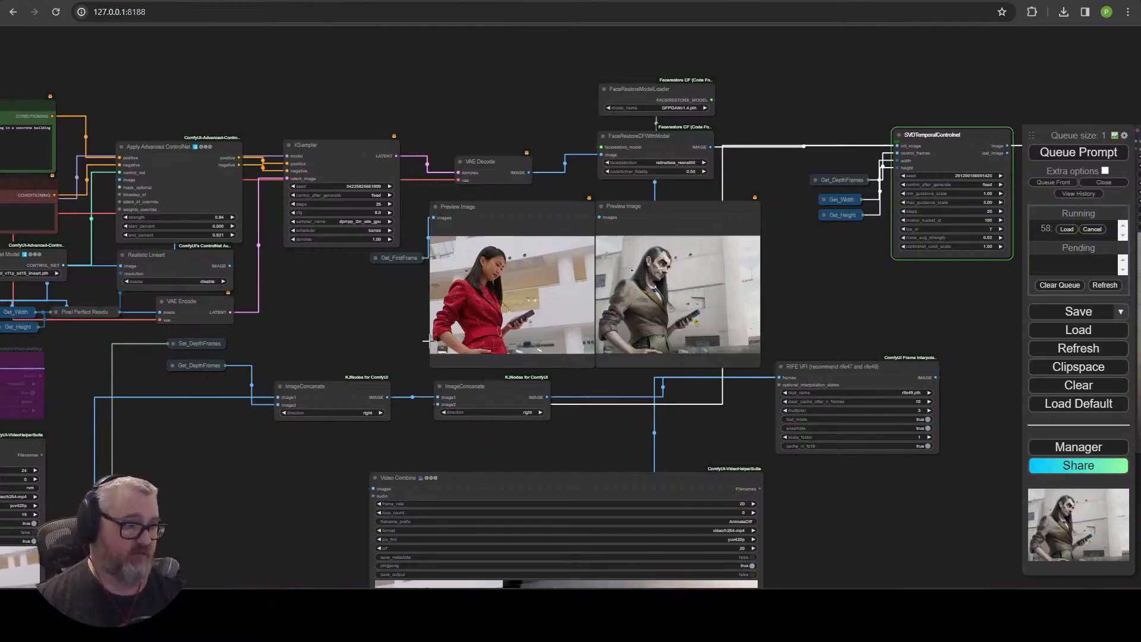
left_click(1106, 183)
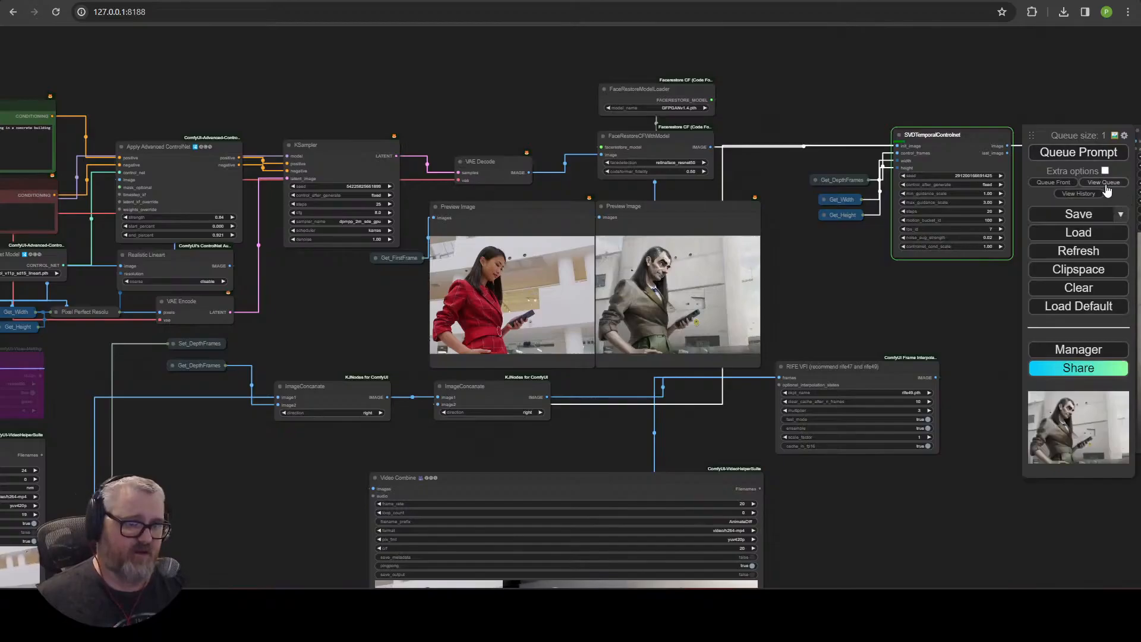
left_click(1105, 183)
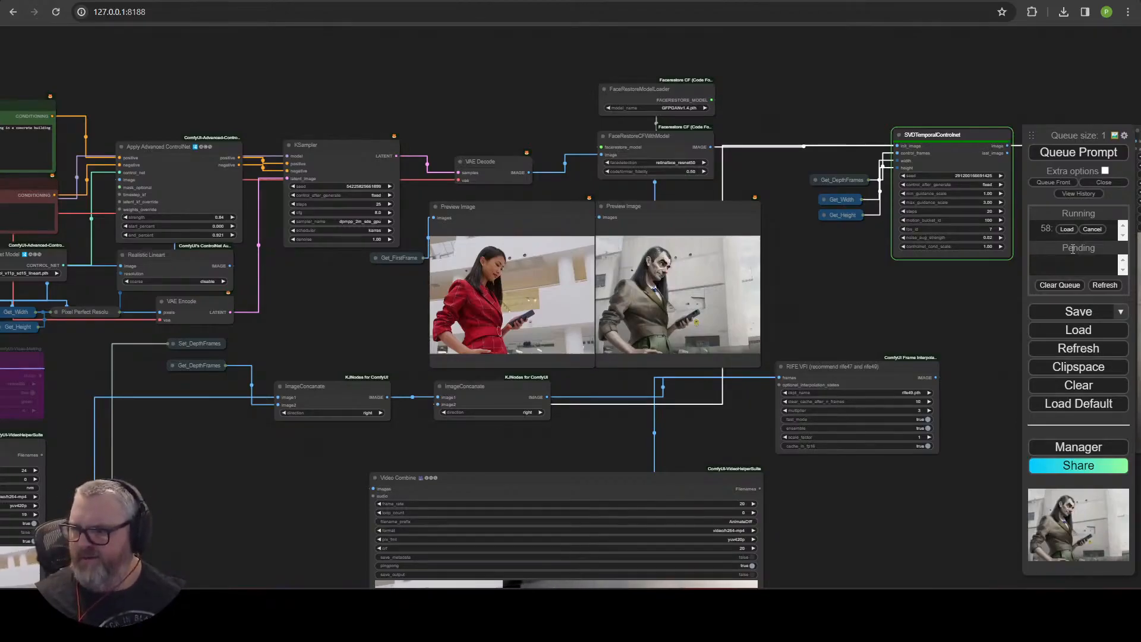
left_click_drag(1014, 327, 100, 275)
scroll(194, 316, "up", 5)
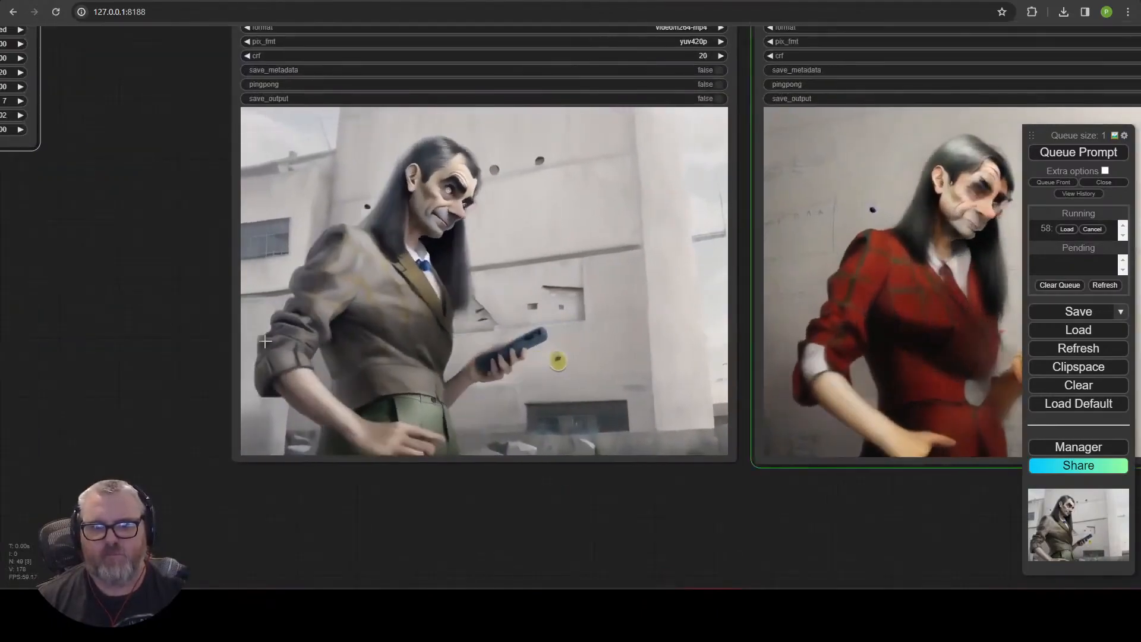
scroll(466, 452, "down", 5)
left_click_drag(625, 505, 532, 509)
Switch to Pexels, browse the walking video results and start downloading the Nervous Man Walking in a Park video.
left_click_drag(143, 518, 904, 250)
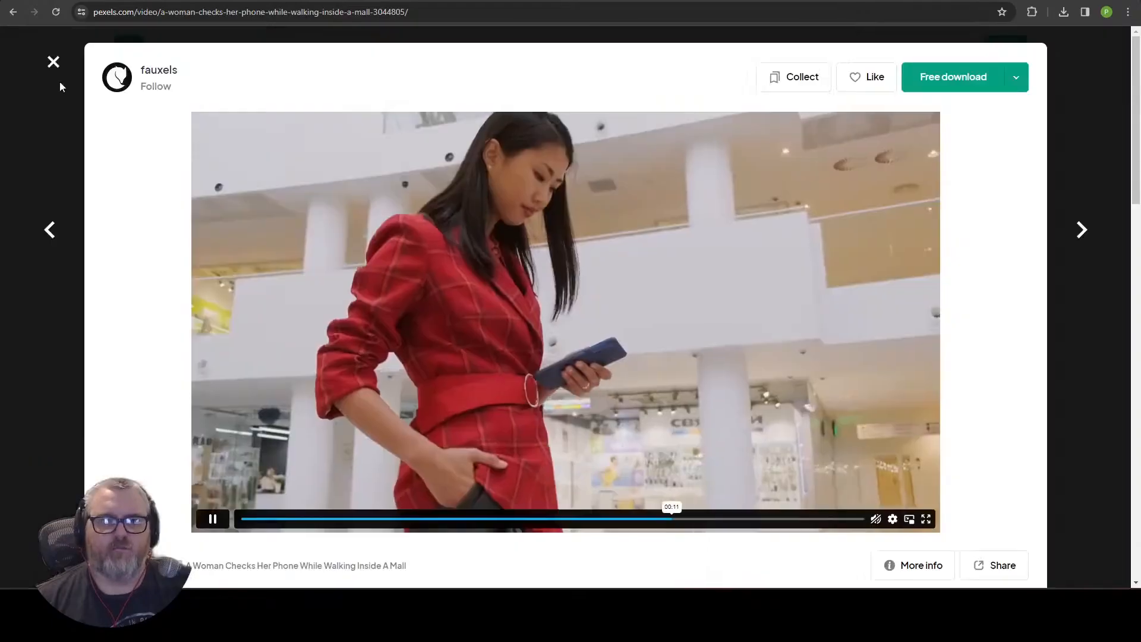
left_click(53, 63)
scroll(259, 398, "down", 8)
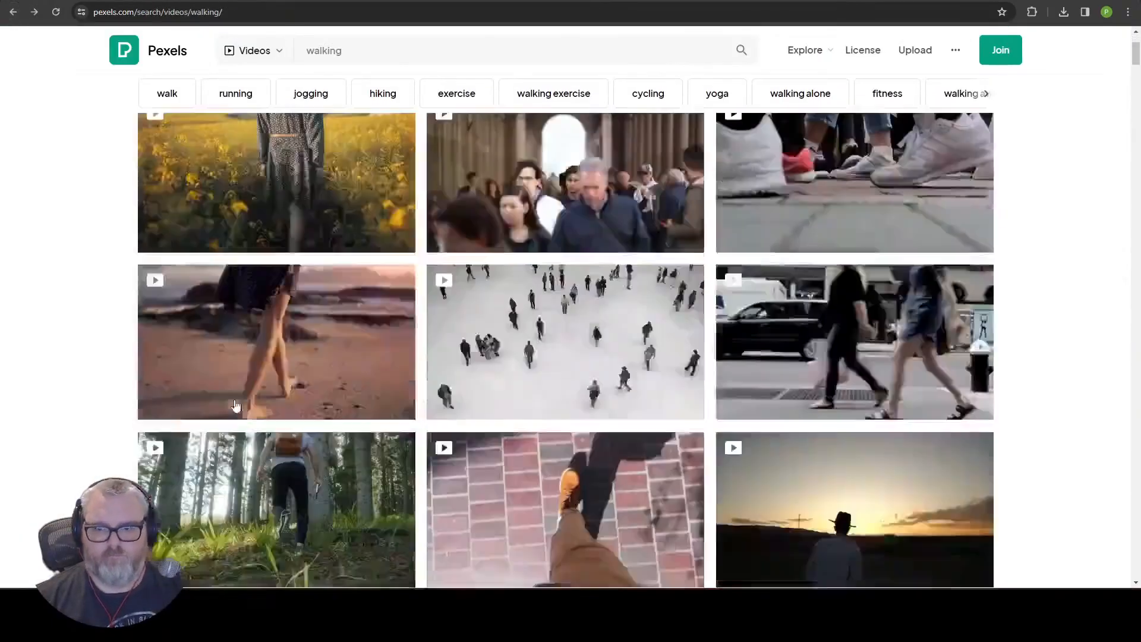
scroll(259, 398, "down", 20)
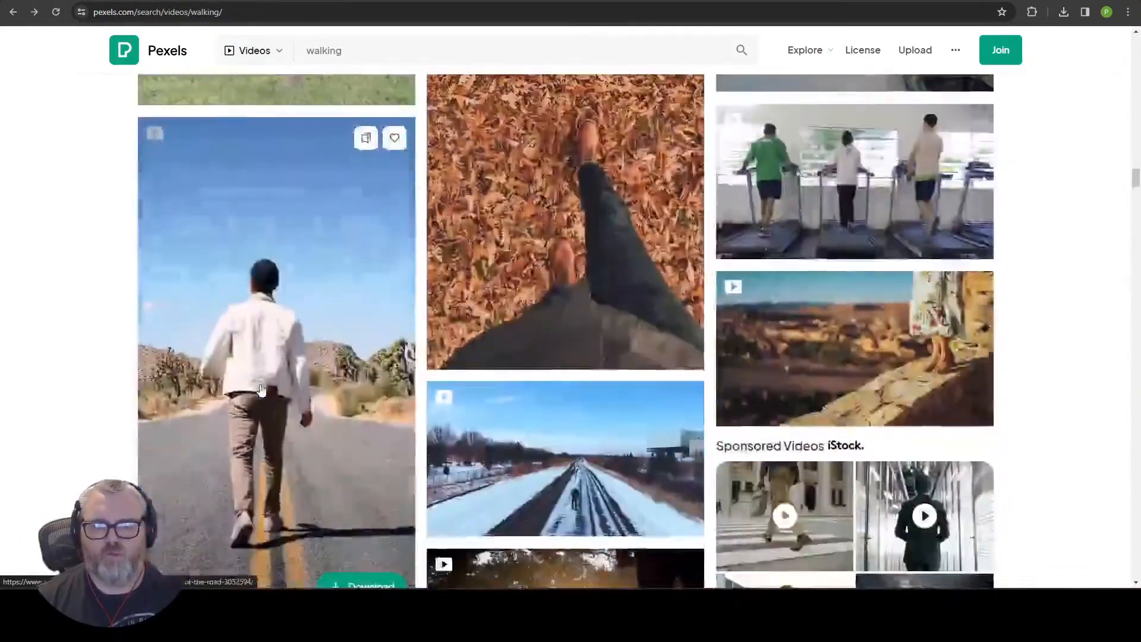
scroll(260, 389, "down", 15)
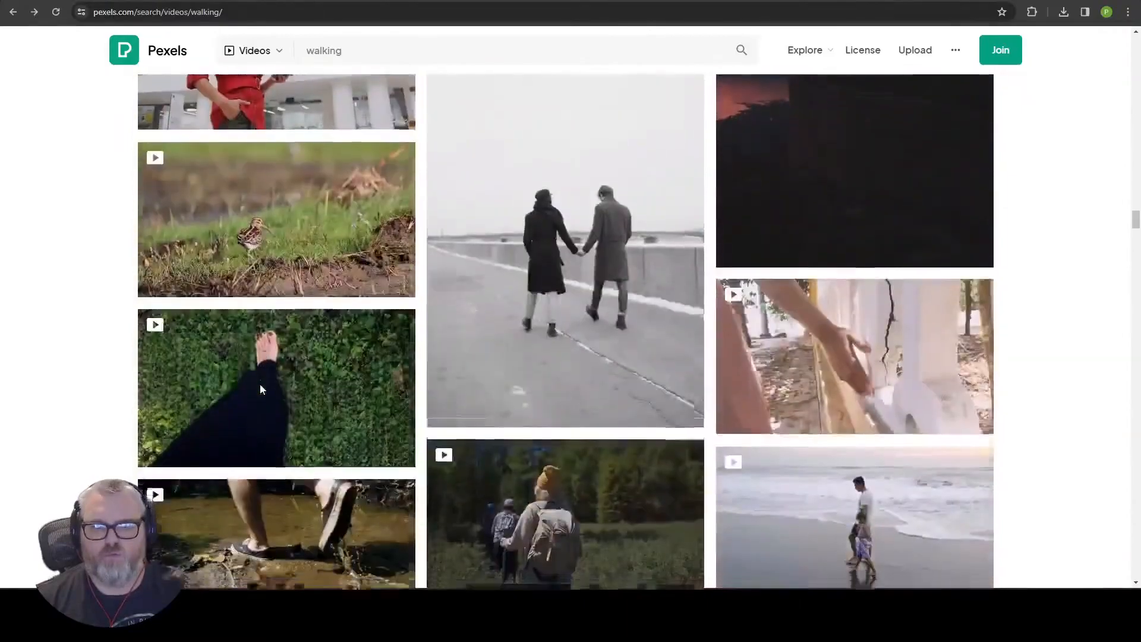
scroll(260, 389, "down", 5)
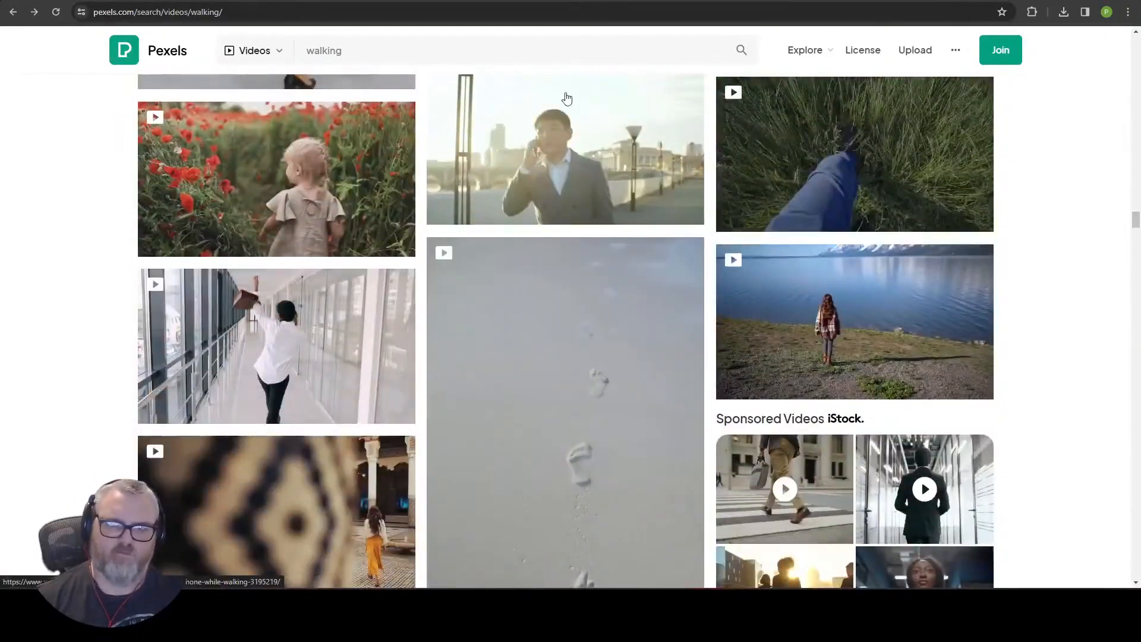
scroll(313, 320, "down", 15)
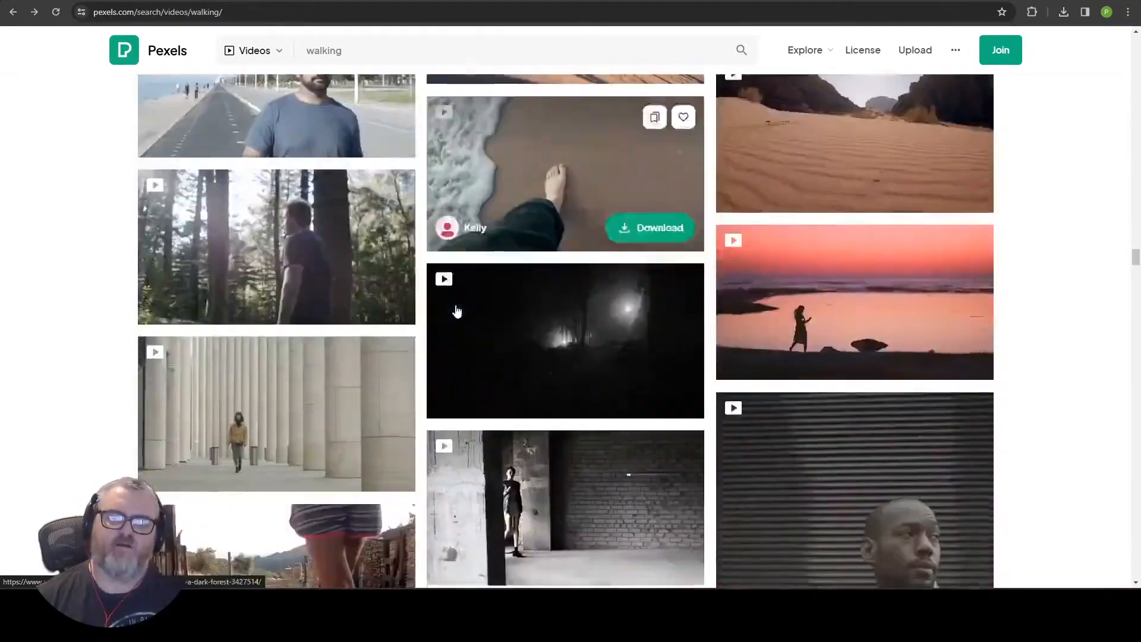
scroll(570, 390, "down", 10)
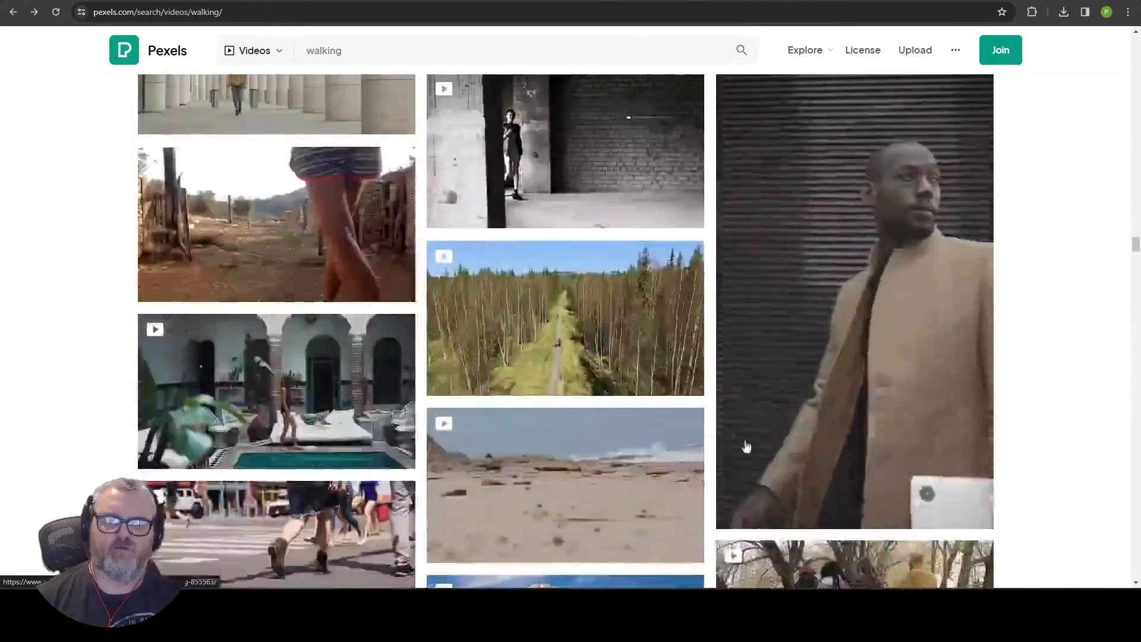
scroll(570, 391, "down", 15)
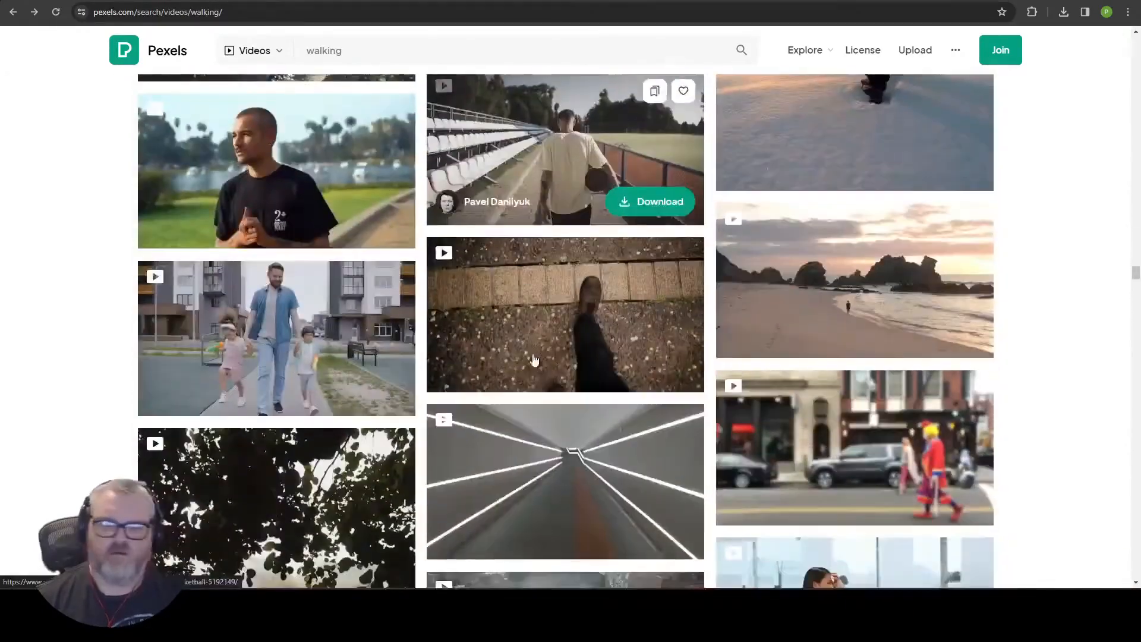
left_click(307, 171)
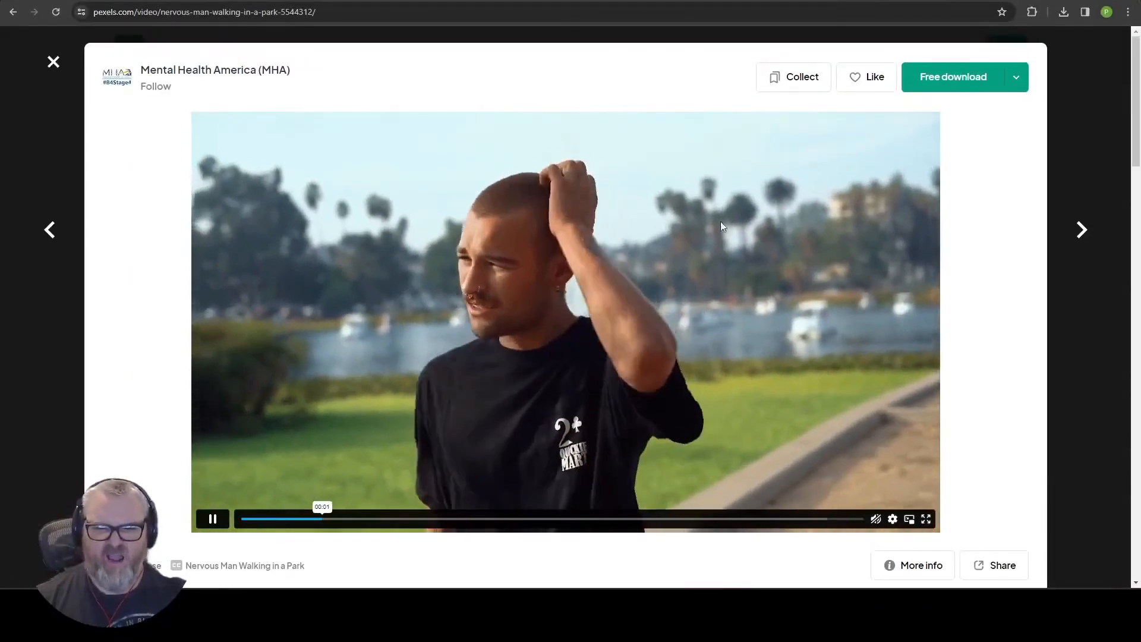
left_click(1016, 77)
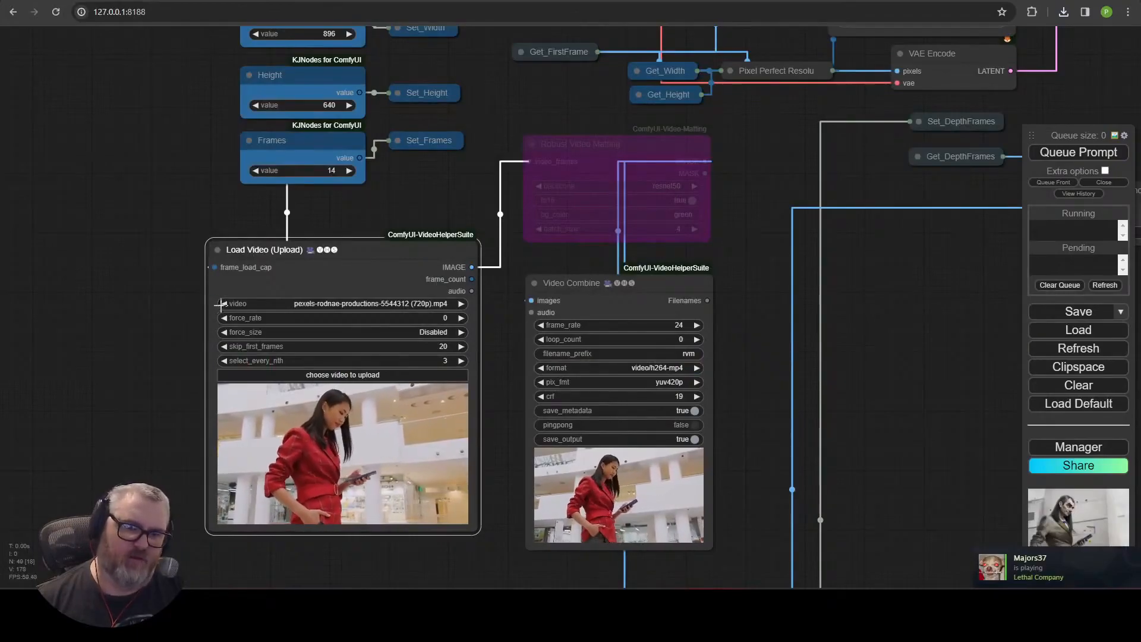
Load the downloaded walking video in the Load Video node and set skip_first_frames to 0.
left_click(222, 303)
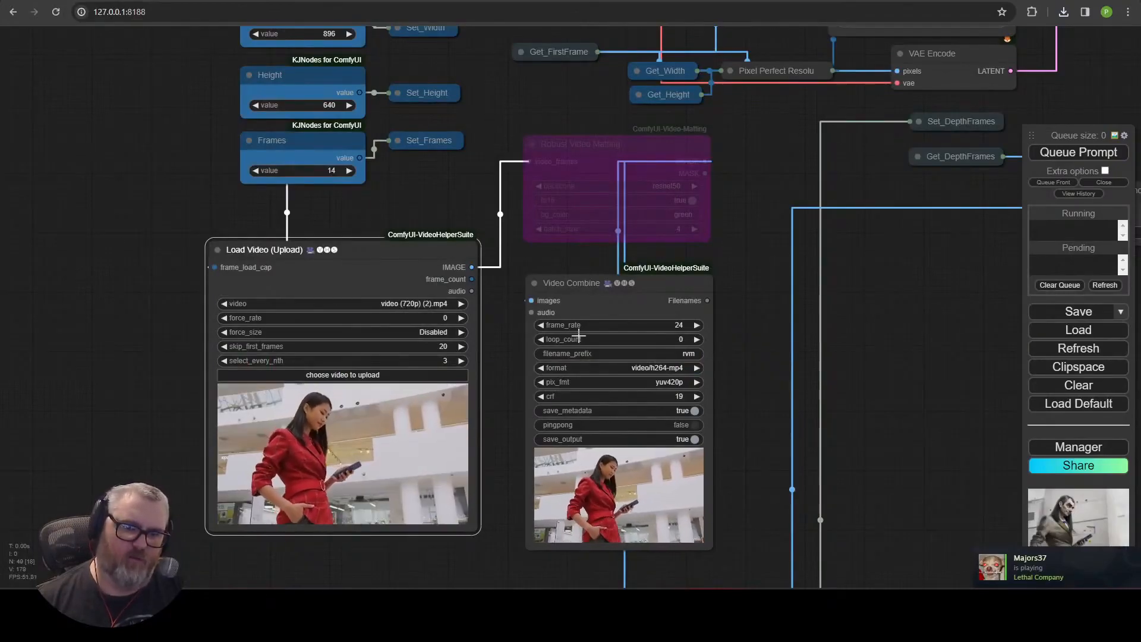
left_click(463, 303)
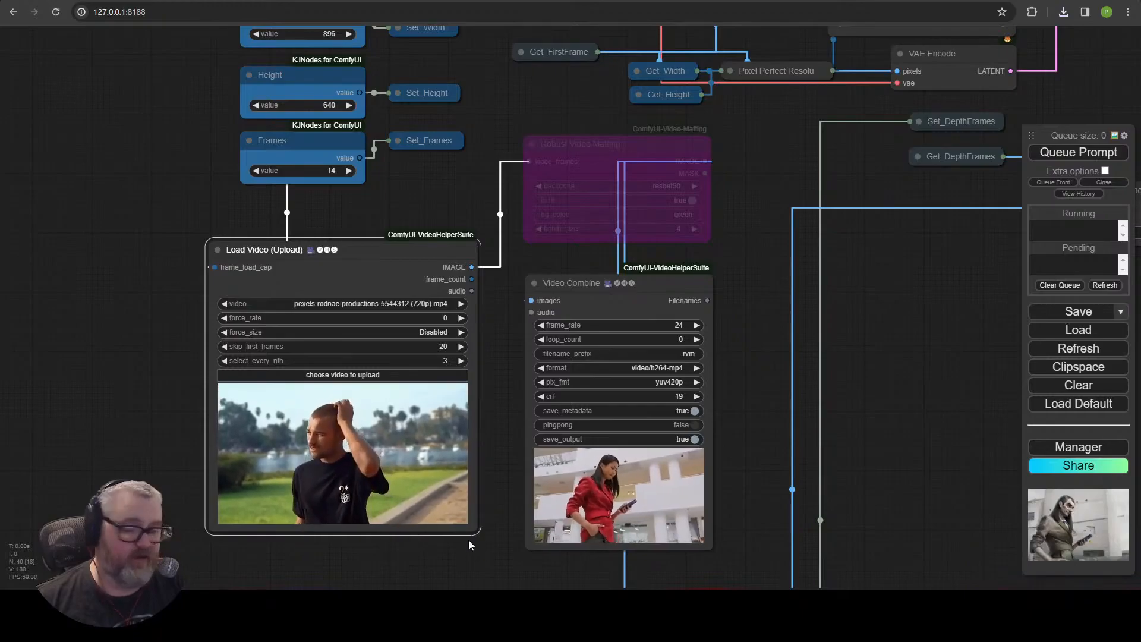
left_click(441, 346)
type("0")
key("Return")
Enter a positive prompt beginning with "mr bean" and queue the generation.
scroll(708, 322, "down", 5)
left_click_drag(795, 325, 298, 504)
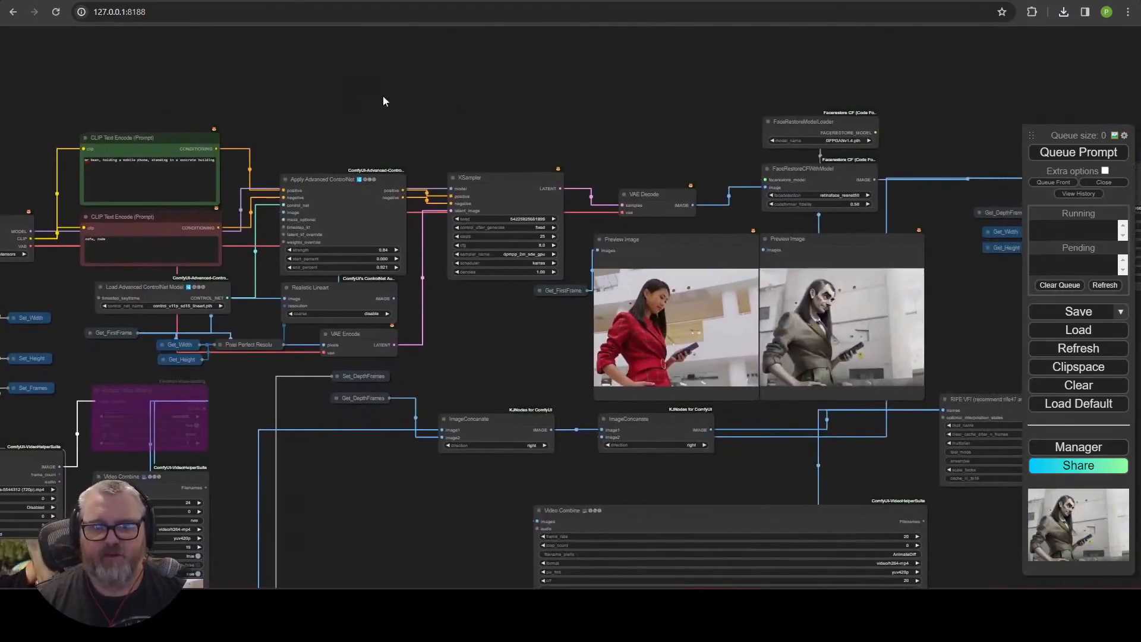
scroll(135, 87, "up", 7)
left_click_drag(135, 87, 335, 76)
left_click_drag(274, 226, 364, 226)
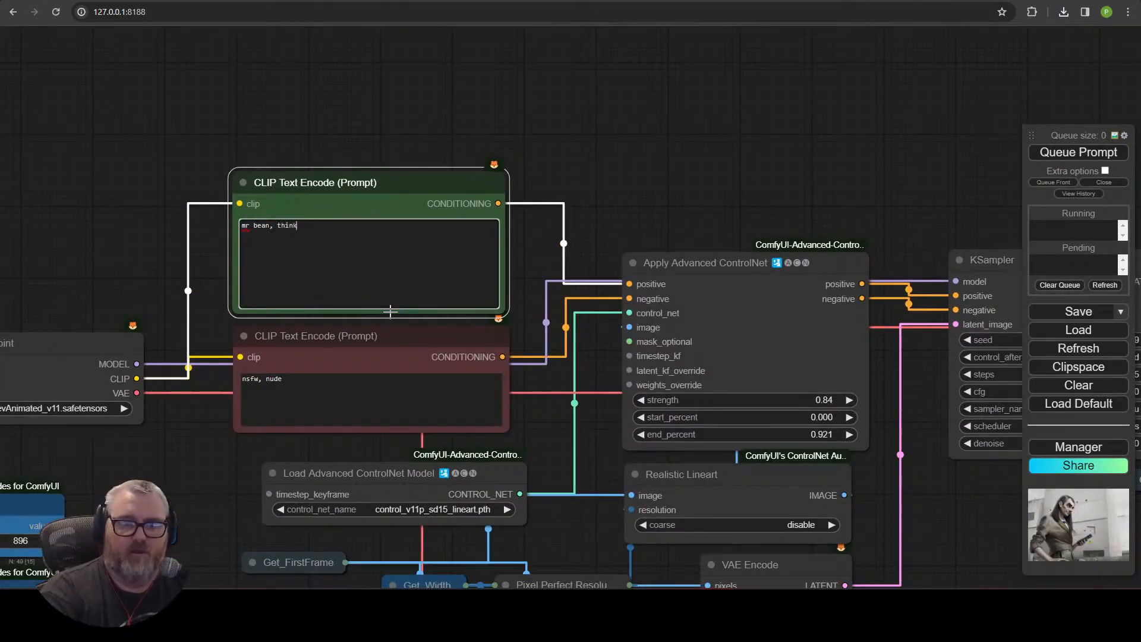
key("ctrl+Return")
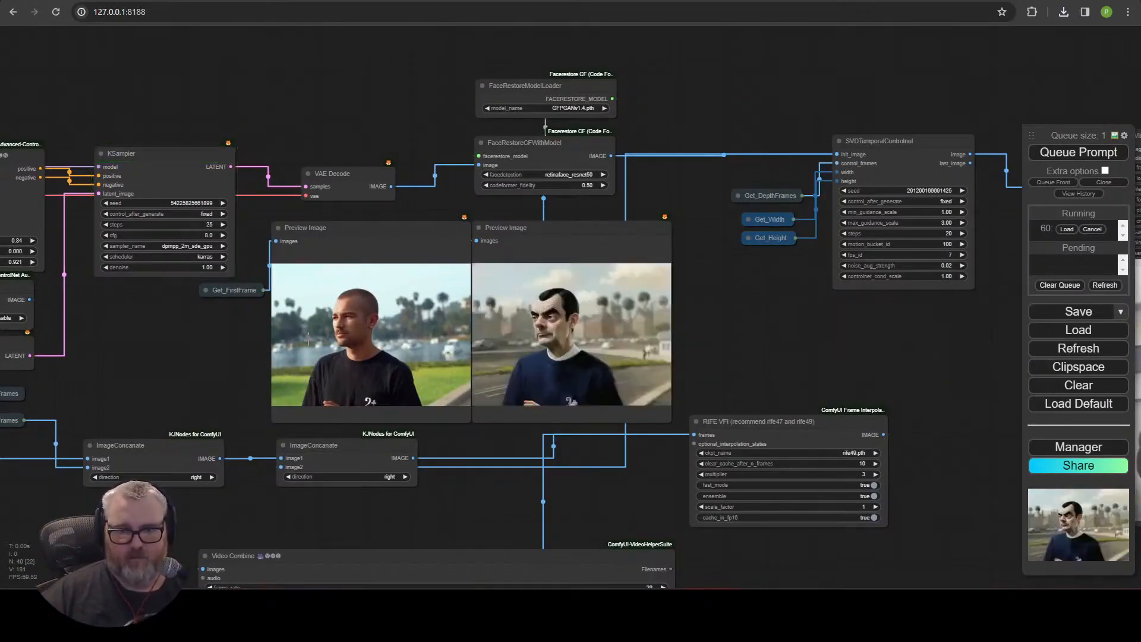
Switch the Load Checkpoint model to realisticVisionV51_v51VAE.safetensors.
scroll(651, 374, "up", 11)
scroll(728, 315, "down", 17)
scroll(142, 308, "up", 11)
left_click_drag(142, 308, 373, 342)
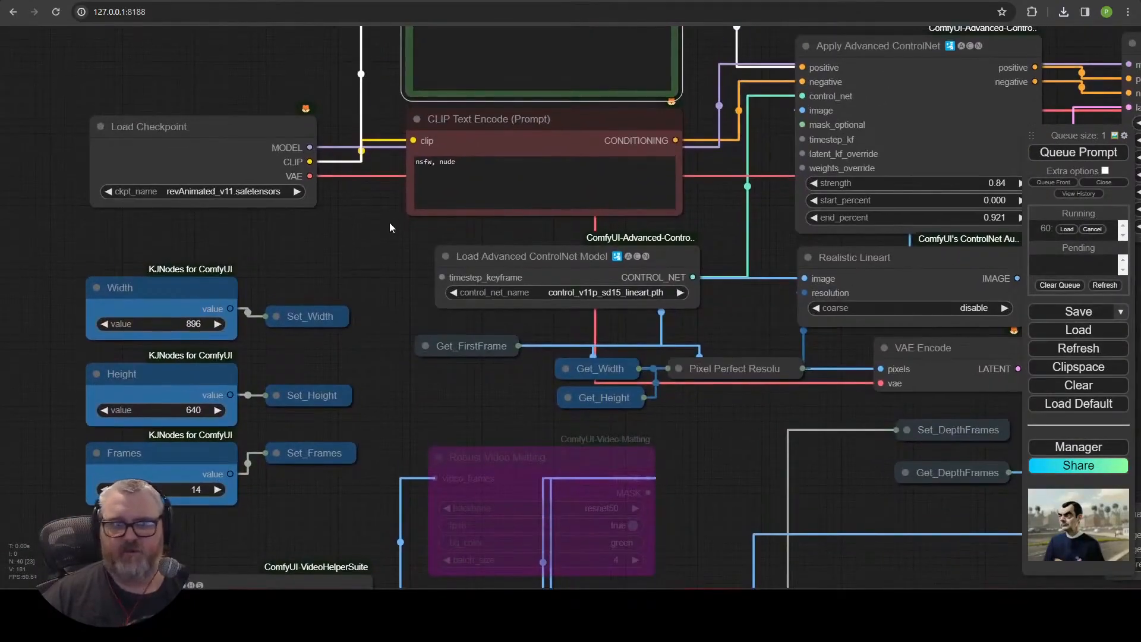
left_click(244, 190)
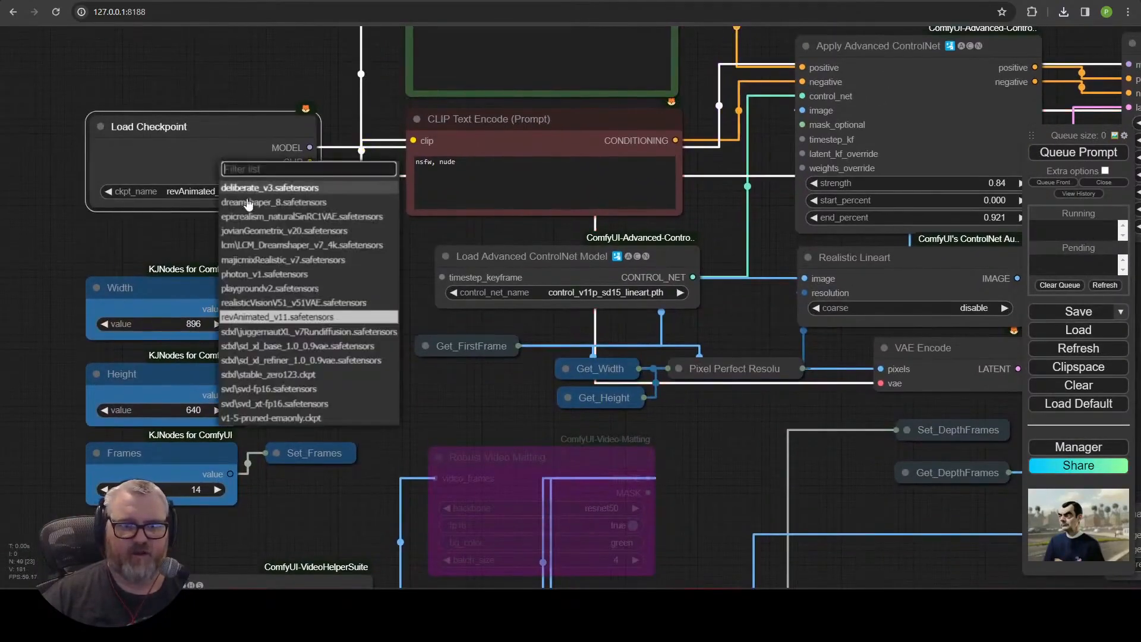
left_click(278, 304)
Set the positive prompt to "mr bean, portrait photograph, 35mm lens, fujifilm" and queue the workflow.
left_click_drag(464, 153, 341, 302)
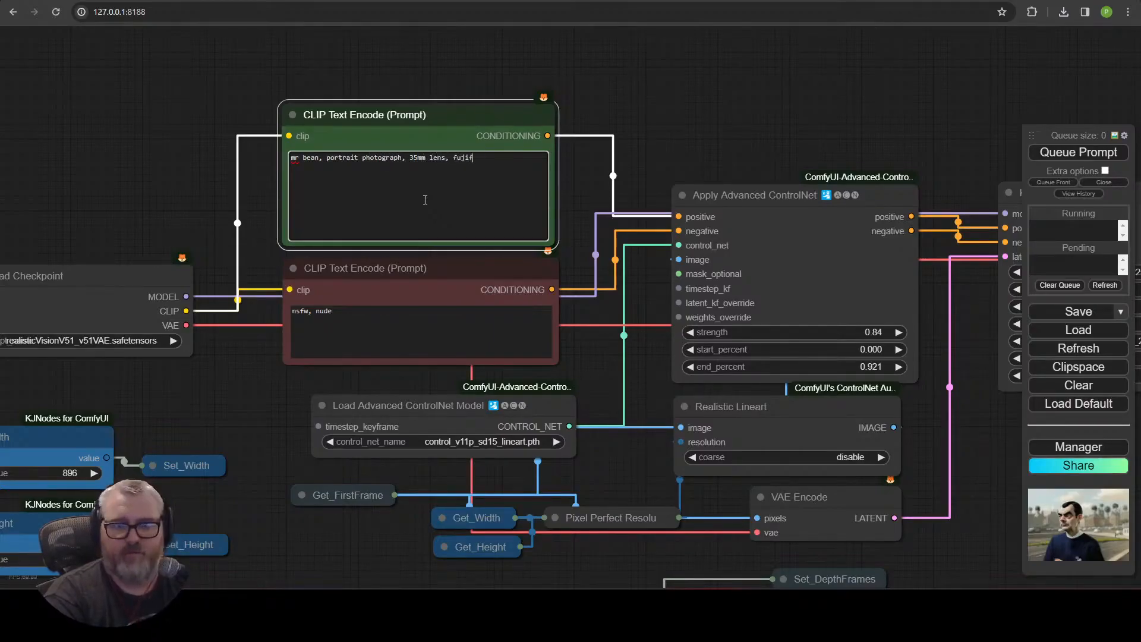
left_click_drag(1060, 102, 140, 183)
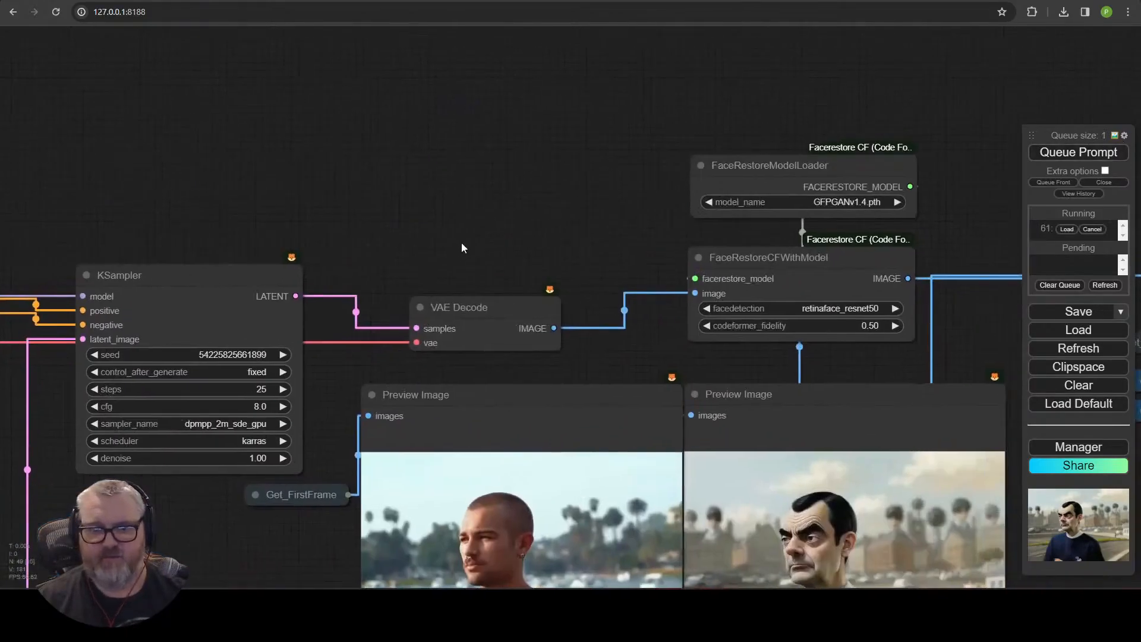
Examine the previews, the face restore result and the SVD Temporal ControlNet output as the generation runs.
scroll(461, 245, "down", 4)
left_click_drag(378, 463, 315, 386)
scroll(317, 404, "down", 1)
left_click_drag(319, 457, 235, 391)
scroll(194, 340, "up", 3)
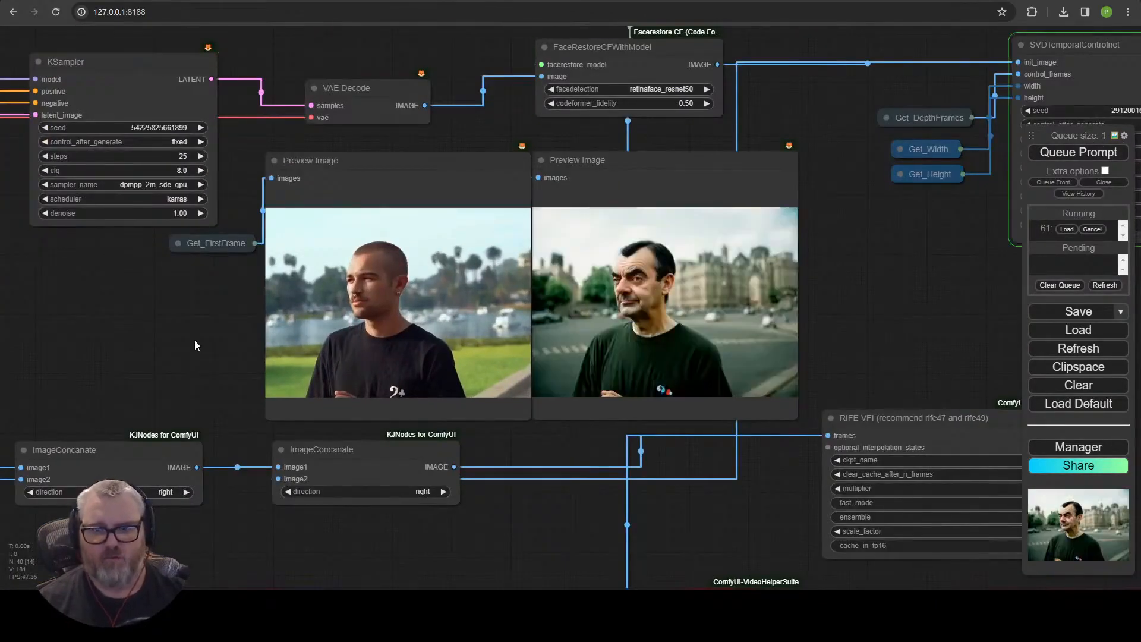
scroll(601, 395, "up", 10)
scroll(760, 375, "down", 10)
left_click_drag(933, 291, 633, 218)
scroll(634, 218, "down", 4)
left_click_drag(939, 219, 553, 422)
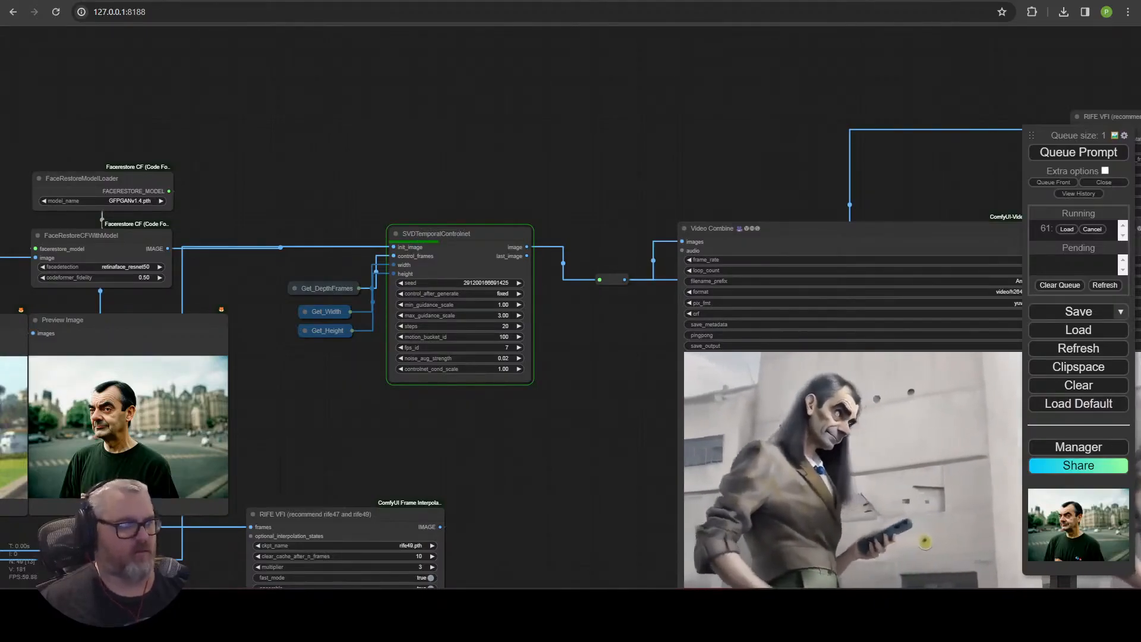
left_click_drag(512, 436, 754, 290)
scroll(849, 294, "up", 8)
left_click_drag(500, 302, 296, 321)
scroll(944, 292, "down", 9)
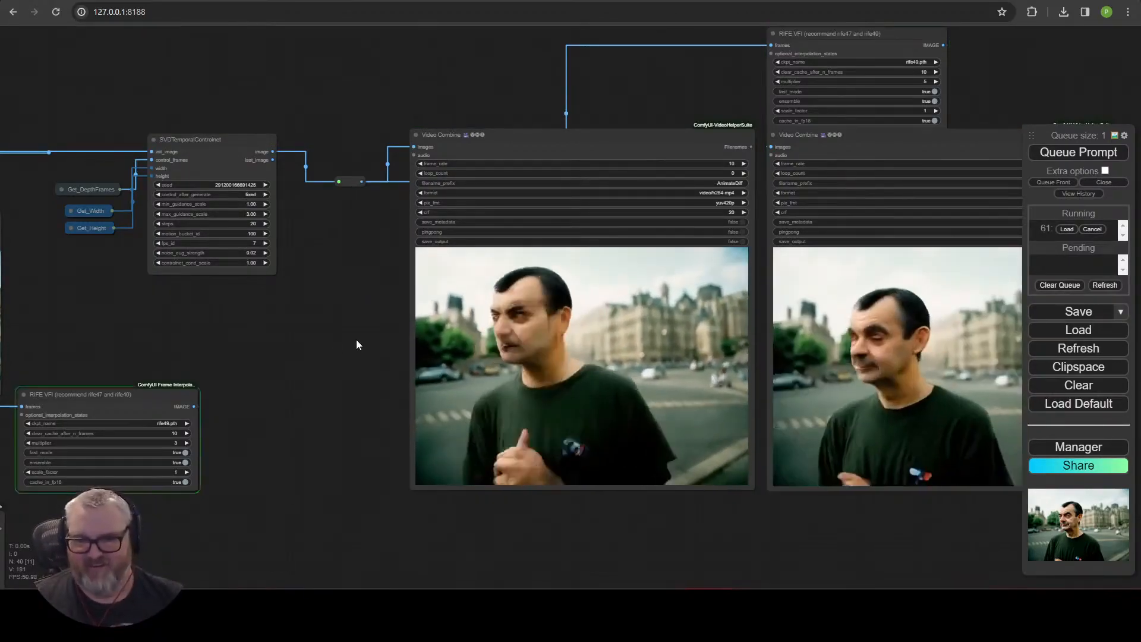
Queue another generation of the workflow after checking the finished comparison video.
left_click_drag(380, 344, 134, 281)
left_click_drag(595, 373, 250, 297)
scroll(822, 208, "up", 8)
left_click_drag(803, 205, 1044, 325)
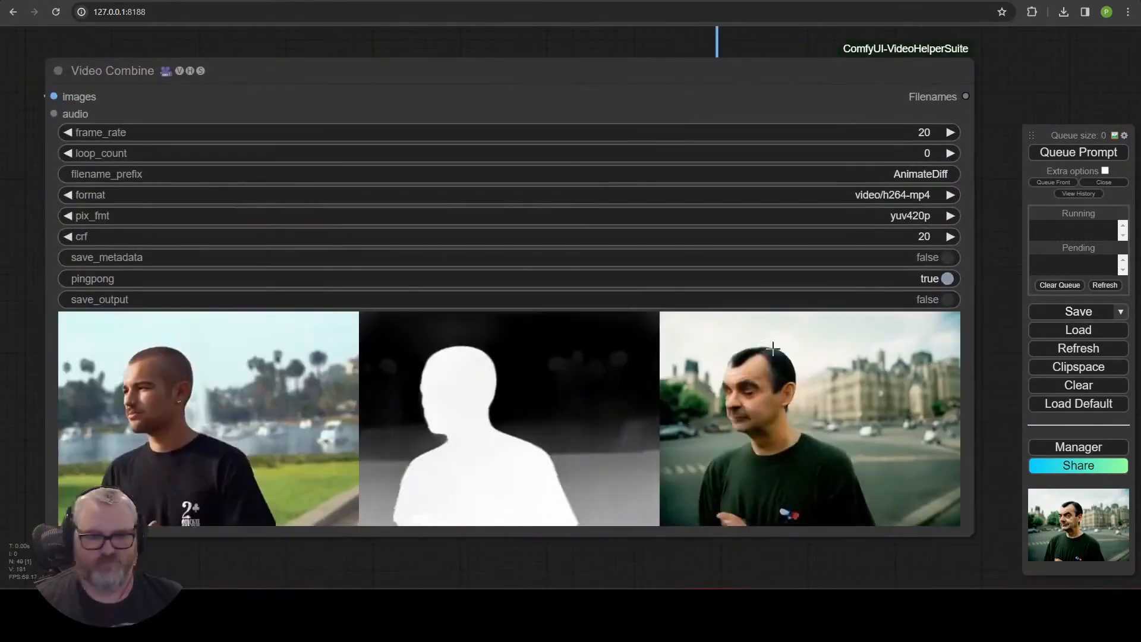
scroll(493, 494, "down", 12)
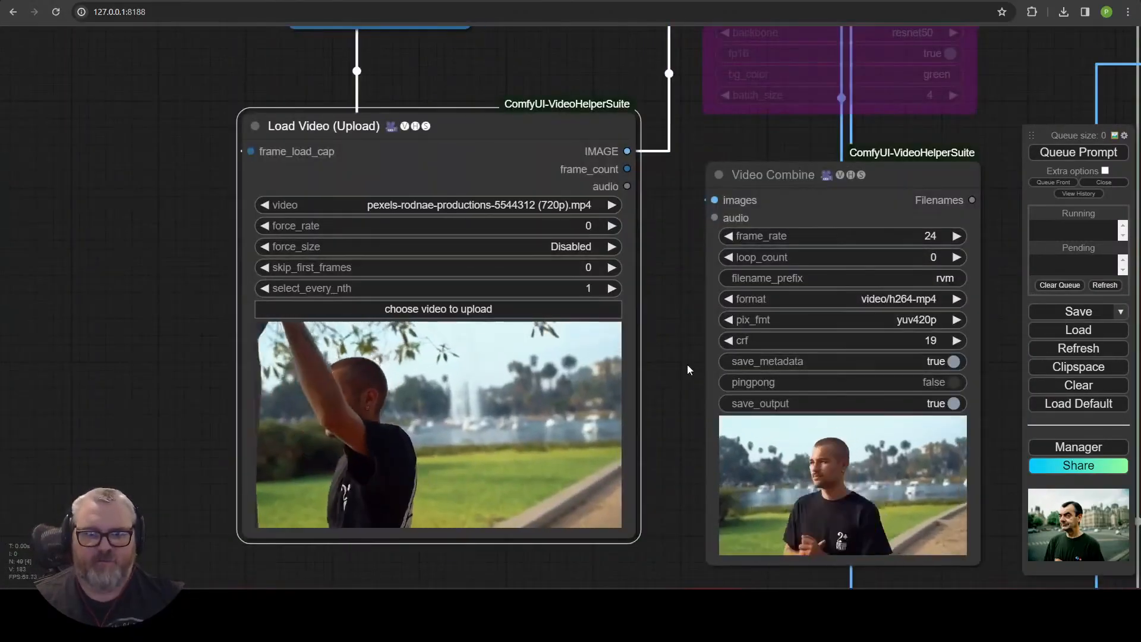
scroll(691, 362, "down", 10)
left_click_drag(811, 360, 323, 396)
scroll(547, 234, "up", 5)
left_click_drag(547, 234, 658, 320)
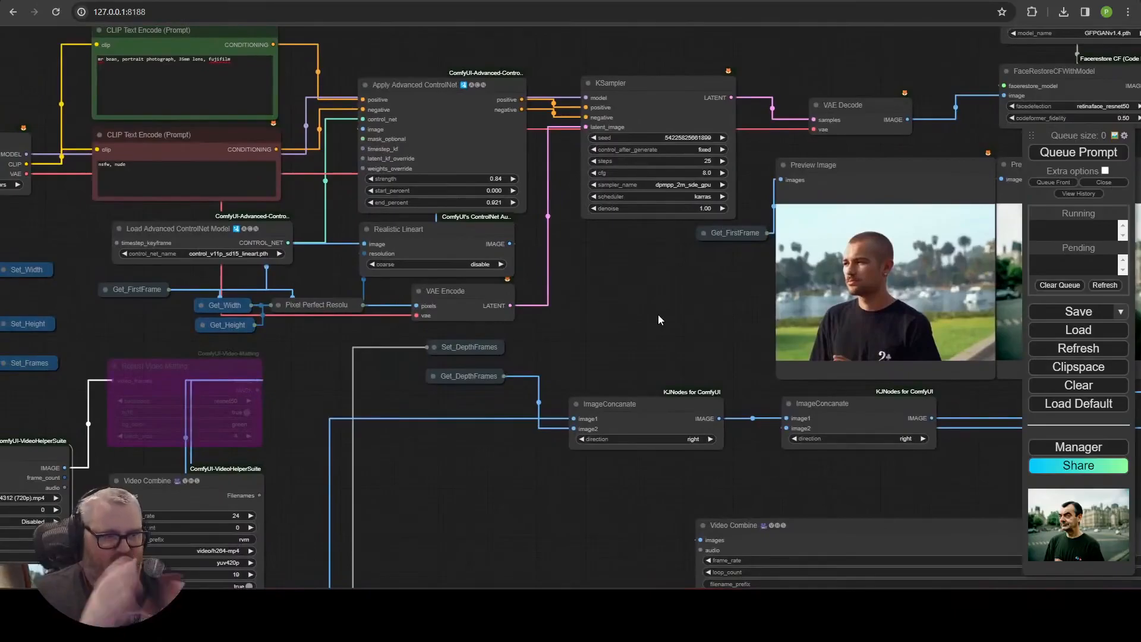
left_click(1102, 152)
Compare the Video Combine outputs of the new generation side by side.
left_click_drag(679, 307, 339, 282)
left_click_drag(975, 380, 66, 368)
left_click_drag(96, 568, 667, 365)
scroll(667, 365, "down", 1)
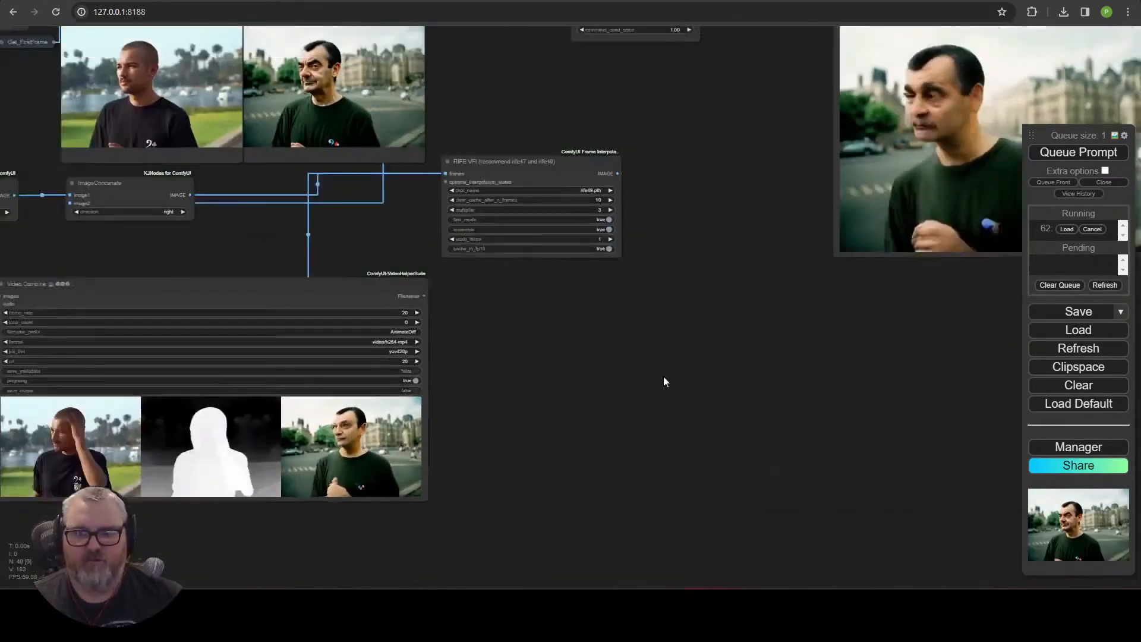
left_click_drag(951, 261, 243, 572)
scroll(549, 571, "up", 4)
scroll(548, 563, "down", 1)
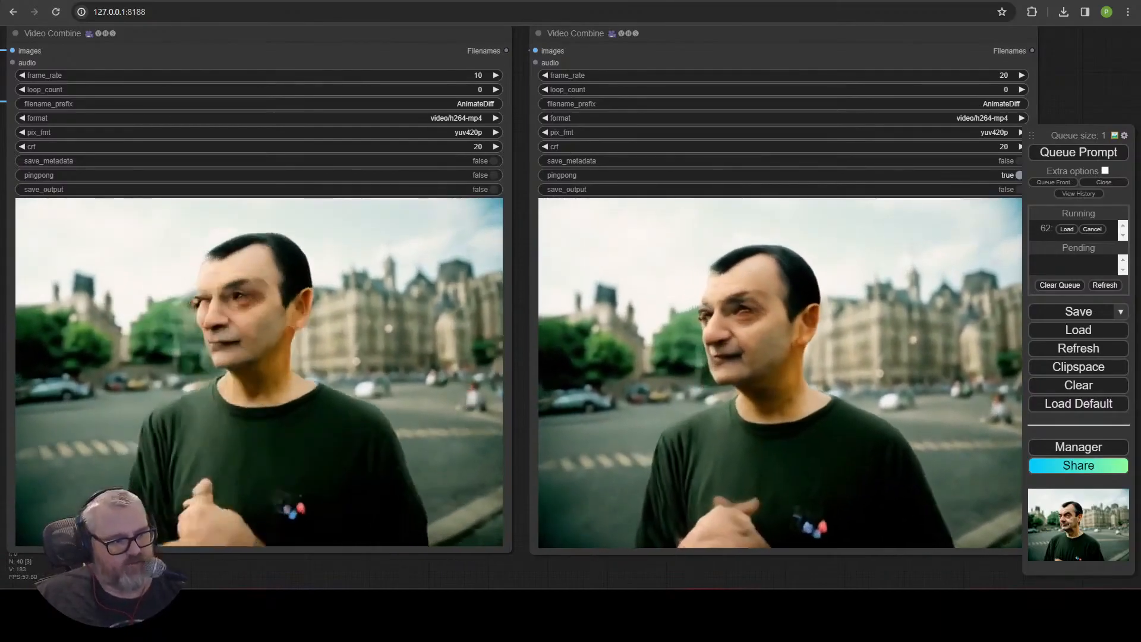
scroll(776, 542, "down", 6)
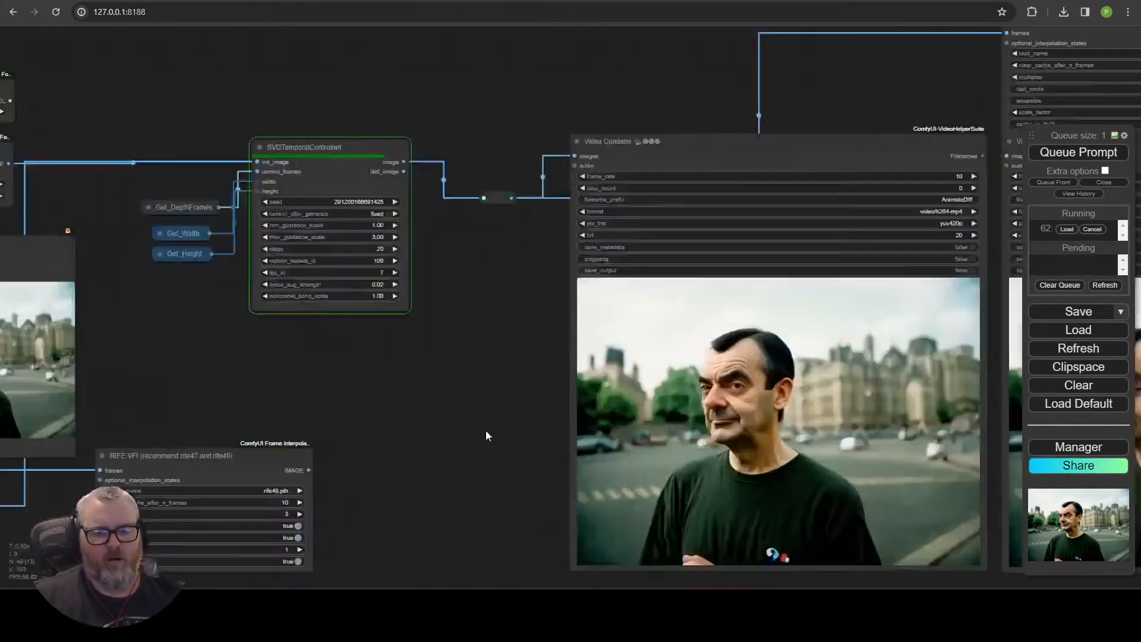
scroll(486, 430, "up", 2)
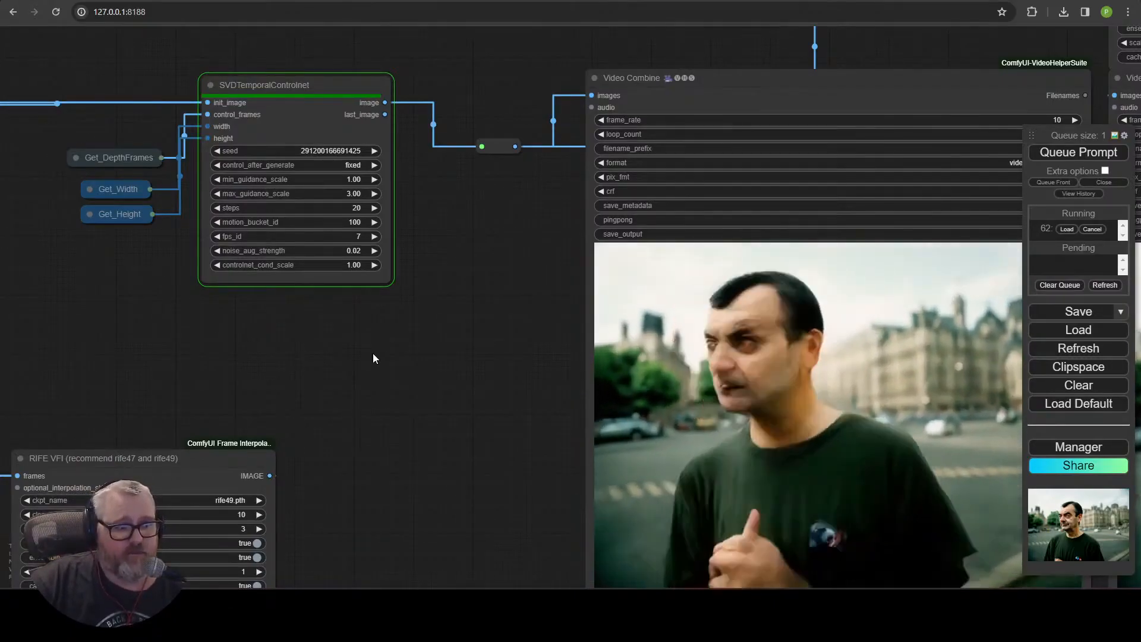
scroll(624, 389, "down", 7)
left_click_drag(457, 349, 197, 400)
scroll(278, 413, "up", 5)
left_click_drag(276, 407, 135, 348)
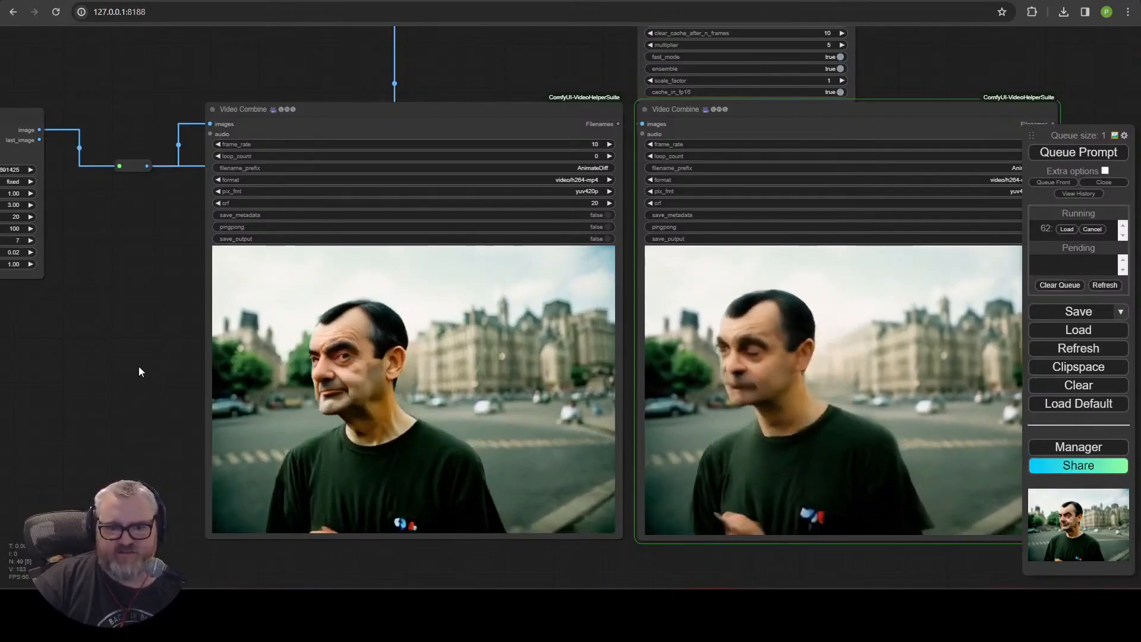
left_click_drag(58, 348, 730, 165)
left_click_drag(551, 498, 963, 256)
scroll(594, 333, "up", 8)
scroll(661, 543, "down", 1)
left_click_drag(660, 543, 619, 558)
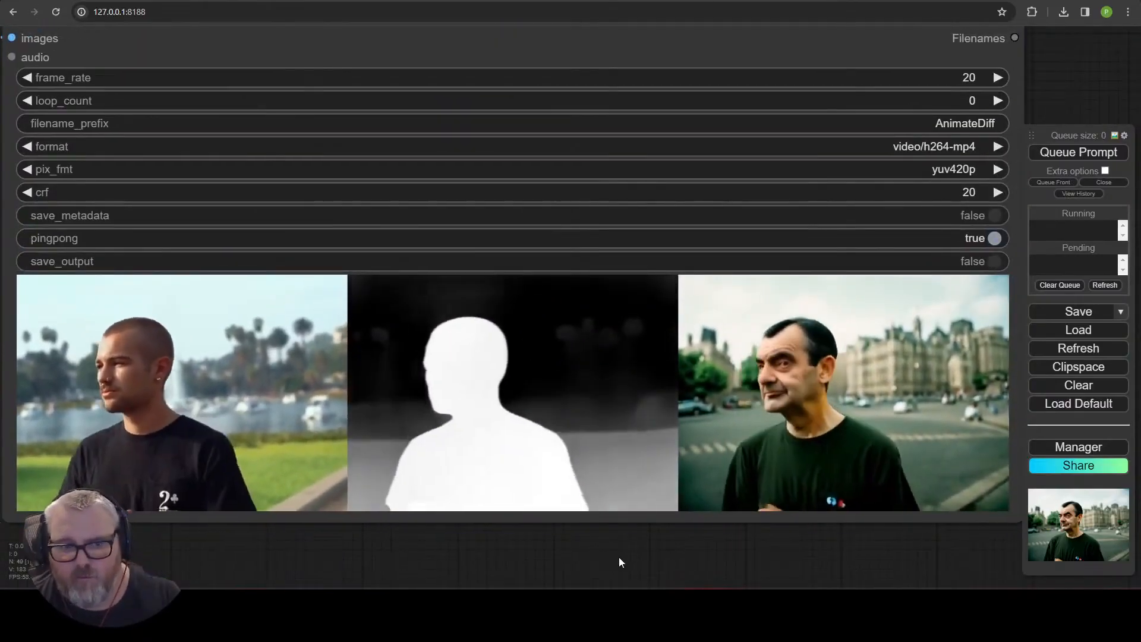
scroll(850, 264, "down", 4)
scroll(281, 325, "up", 4)
left_click_drag(324, 310, 494, 407)
left_click(476, 185)
left_click_drag(688, 215, 493, 239)
scroll(416, 205, "up", 8)
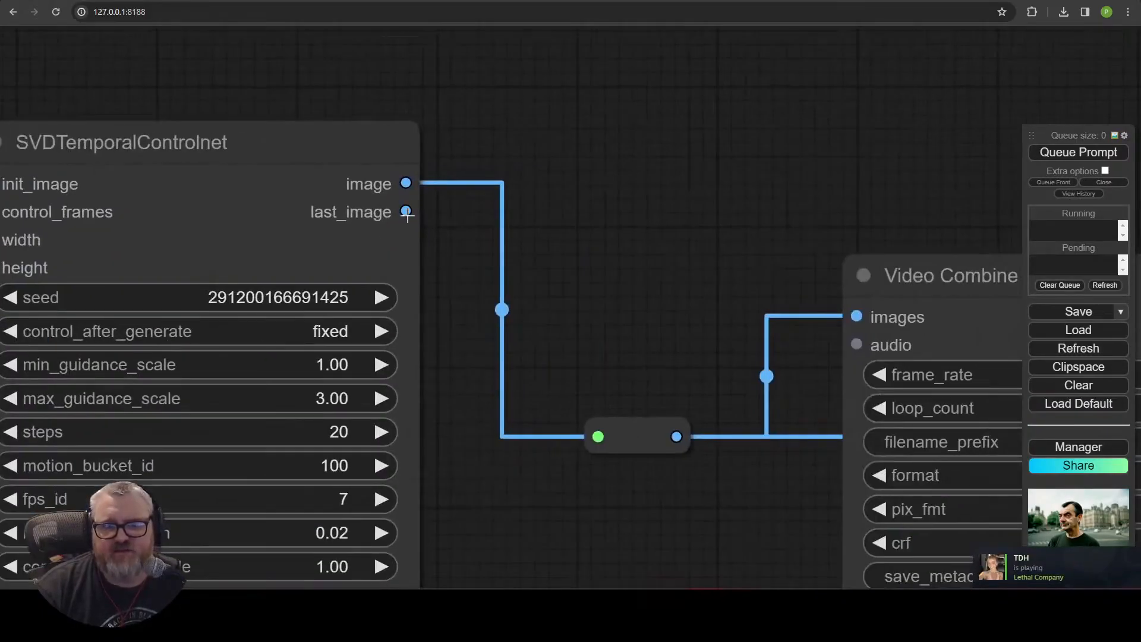
Attach a Preview Image to the SVD Temporal ControlNet last_image output, then remove it again.
mouse_move(412, 220)
left_mouse_down()
mouse_move(532, 133)
mouse_move(400, 237)
left_mouse_up()
scroll(400, 237, "down", 8)
left_click_drag(315, 189, 330, 111)
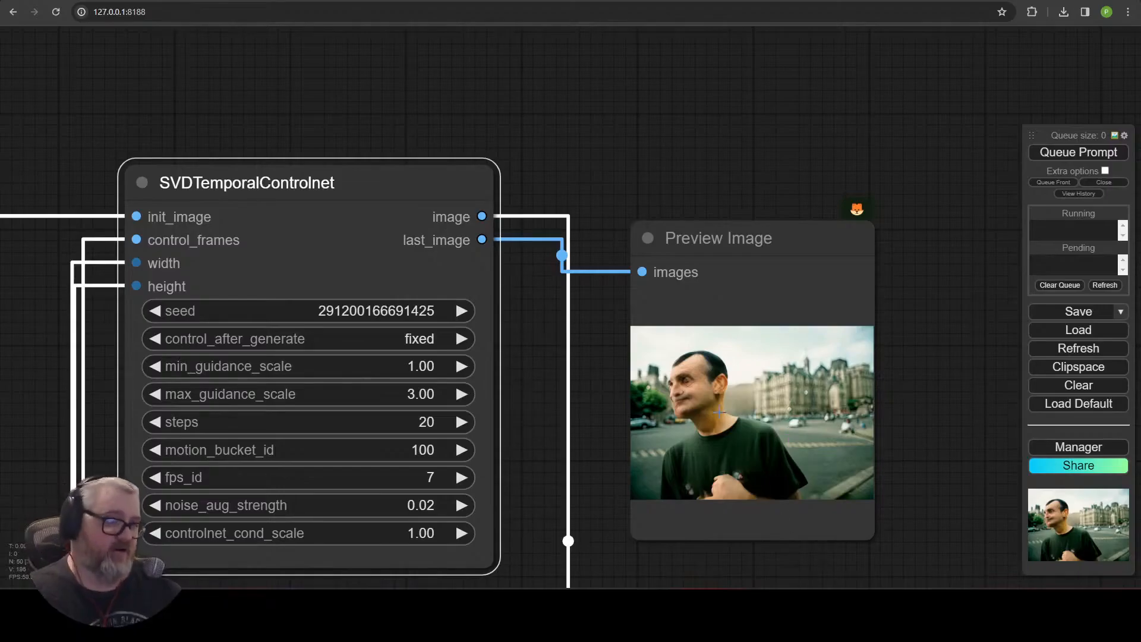
left_click(729, 264)
scroll(730, 264, "down", 8)
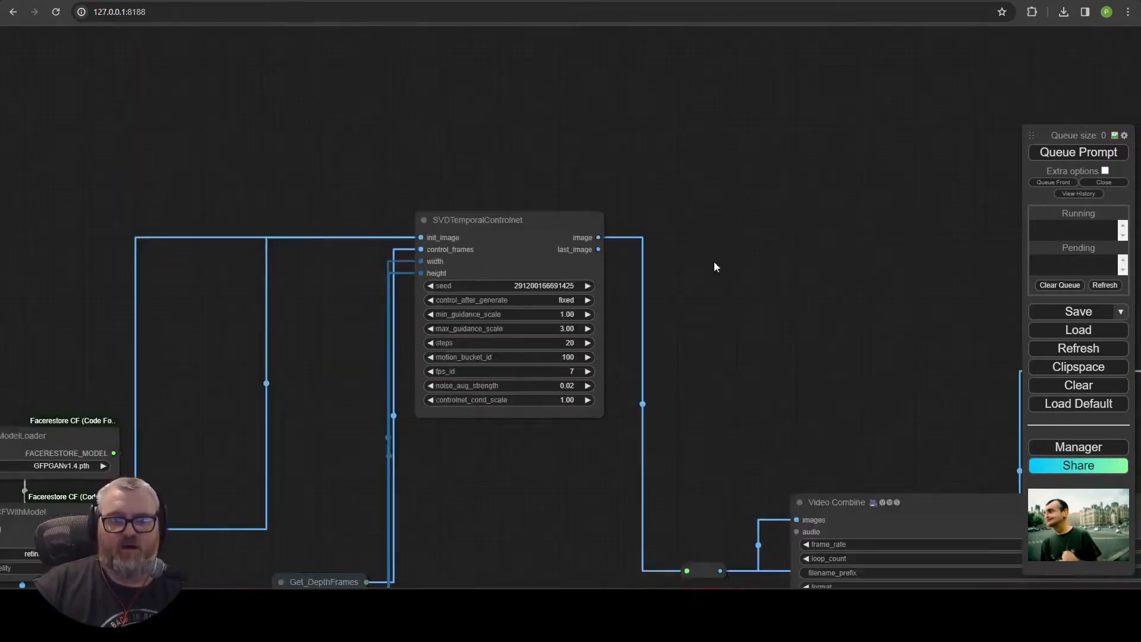
Examine the SVD Temporal ControlNet node, its connections and its Video Combine outputs.
left_click_drag(856, 413, 374, 155)
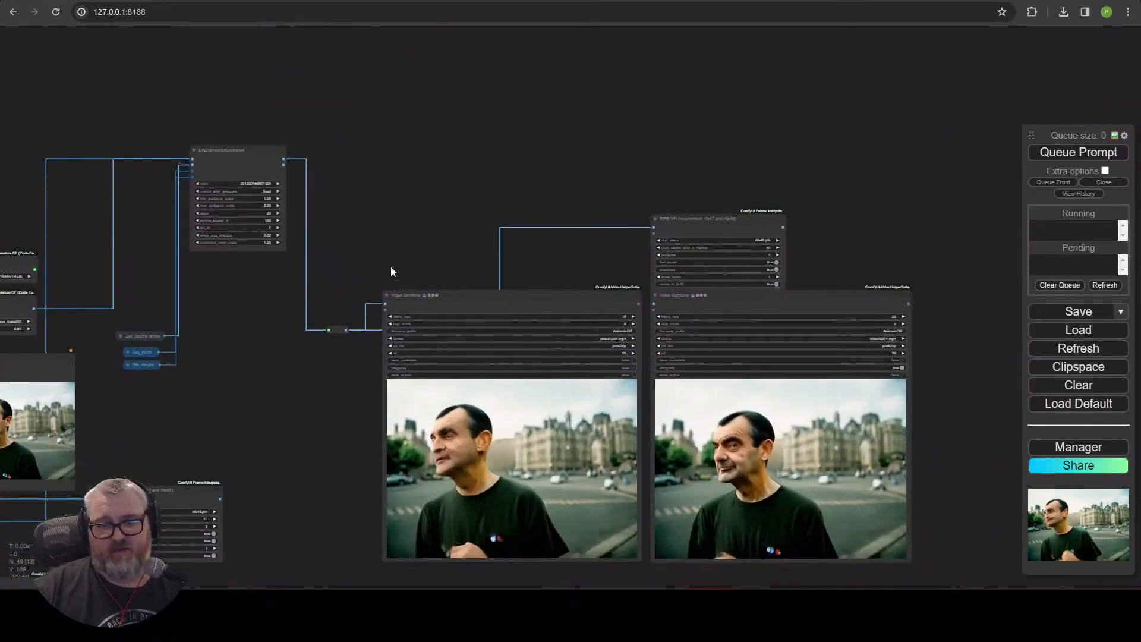
left_click_drag(390, 266, 495, 204)
scroll(494, 204, "up", 10)
left_click_drag(381, 42, 717, 184)
scroll(717, 184, "up", 1)
scroll(717, 187, "down", 2)
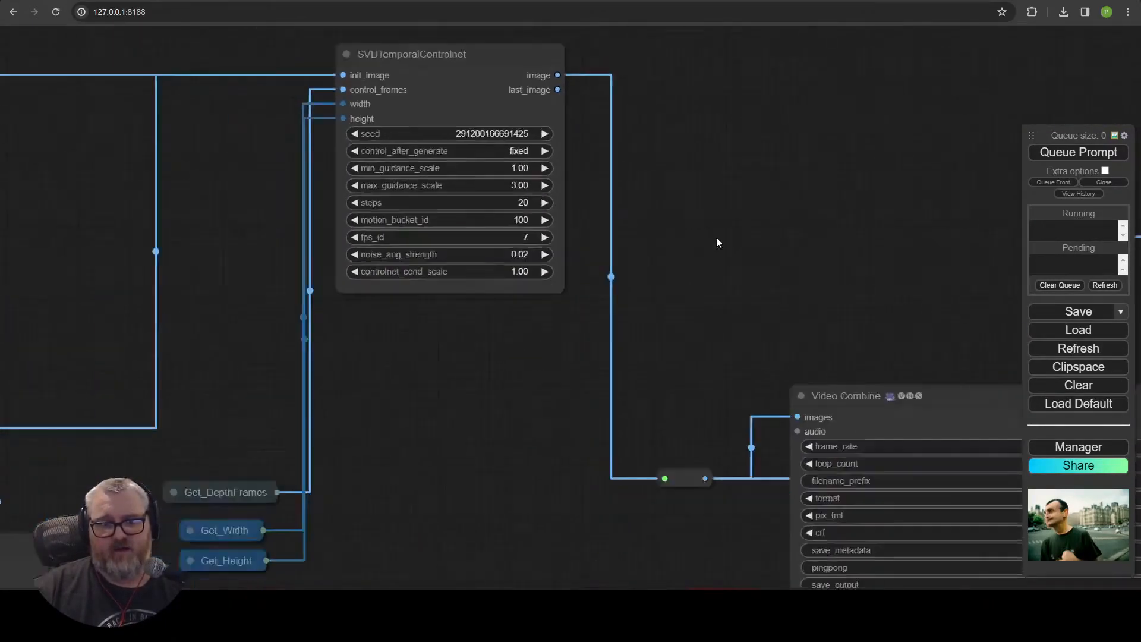
left_click_drag(715, 237, 303, 115)
scroll(359, 154, "down", 4)
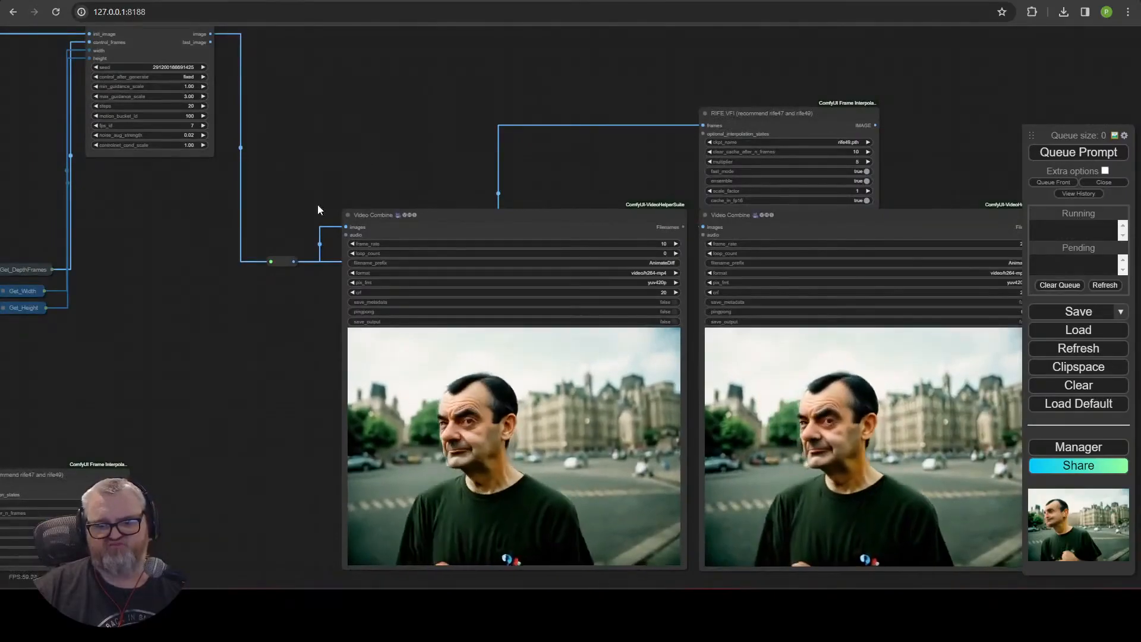
left_click_drag(190, 171, 697, 205)
left_click_drag(574, 493, 762, 119)
left_click_drag(775, 168, 646, 426)
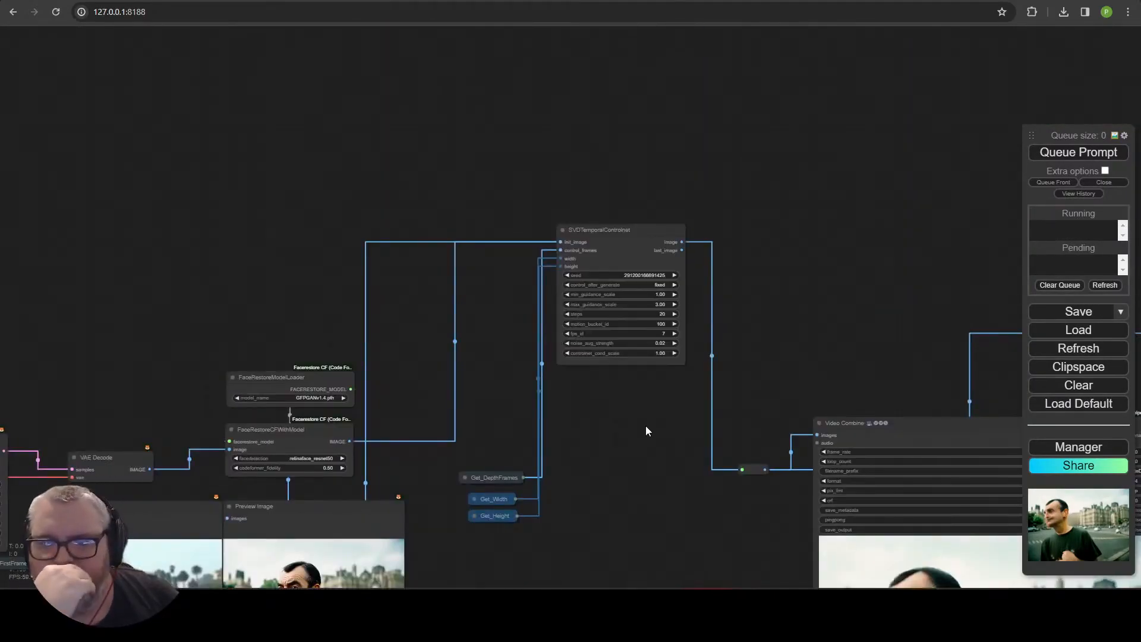
scroll(645, 425, "up", 1)
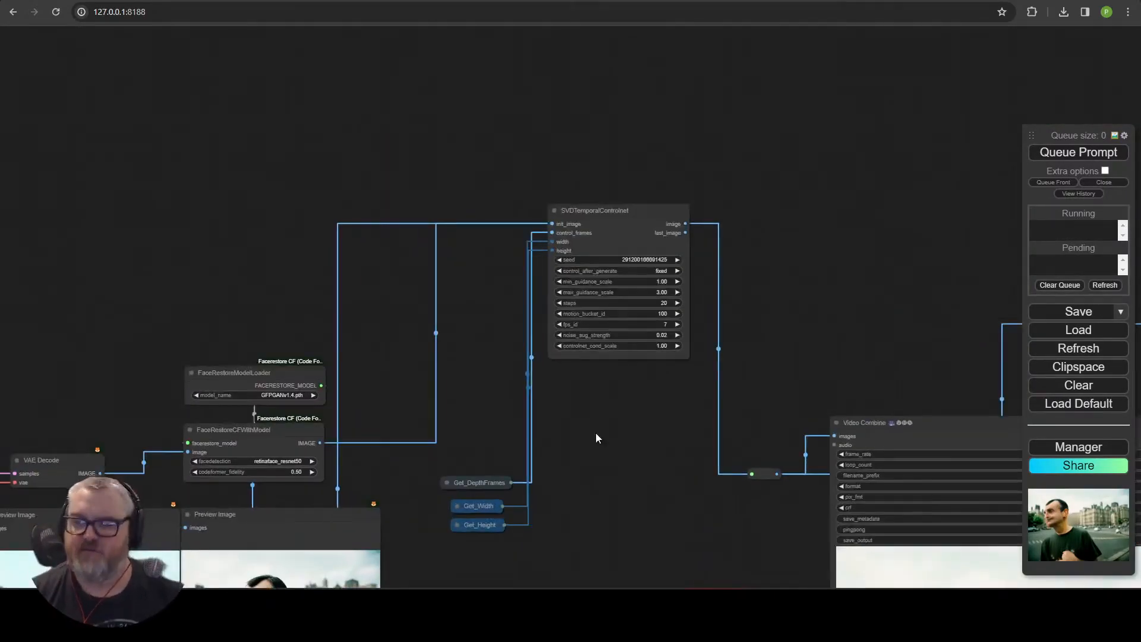
Add an SVD_img2vid_Conditioning node next to the SVD Temporal ControlNet node by searching for svd.
left_click_drag(566, 233, 765, 105)
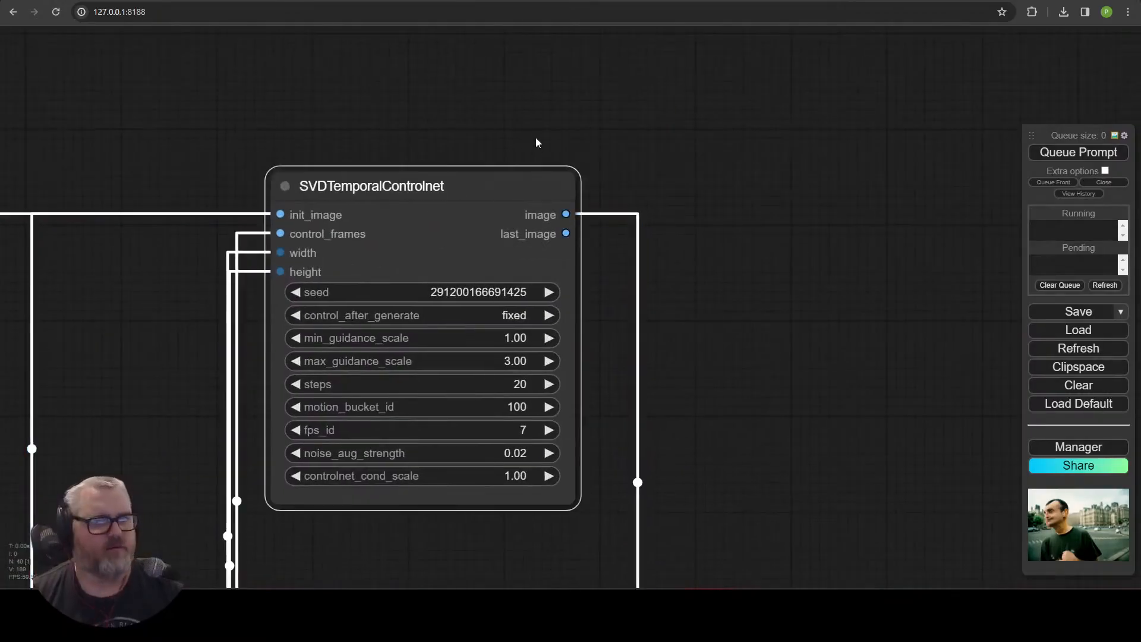
double_click(537, 143)
type("svd")
key("Return")
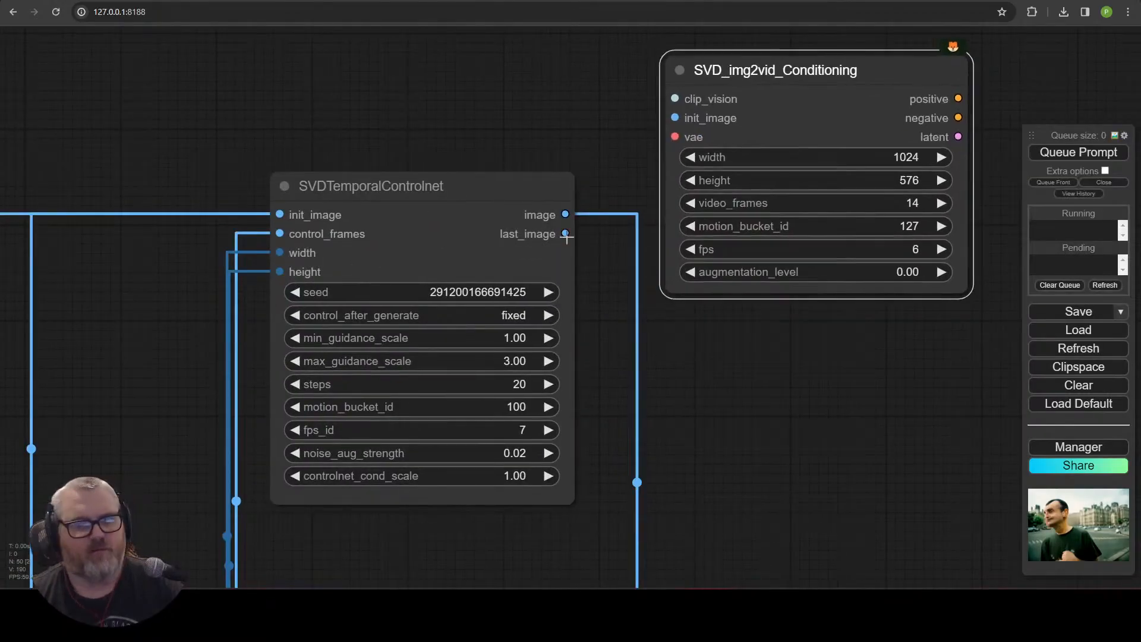
Connect the SVD Temporal ControlNet image output to the conditioning node's init_image input.
left_click_drag(781, 325, 672, 549)
left_click_drag(667, 298, 666, 47)
left_click_drag(660, 333, 652, 521)
Add an Image Only Checkpoint Loader with svd\svd-fp16.safetensors feeding the conditioning node's clip_vision input.
left_click_drag(557, 266, 479, 147)
left_click(519, 225)
left_click_drag(618, 132, 271, 77)
left_click(277, 165)
left_click(356, 398)
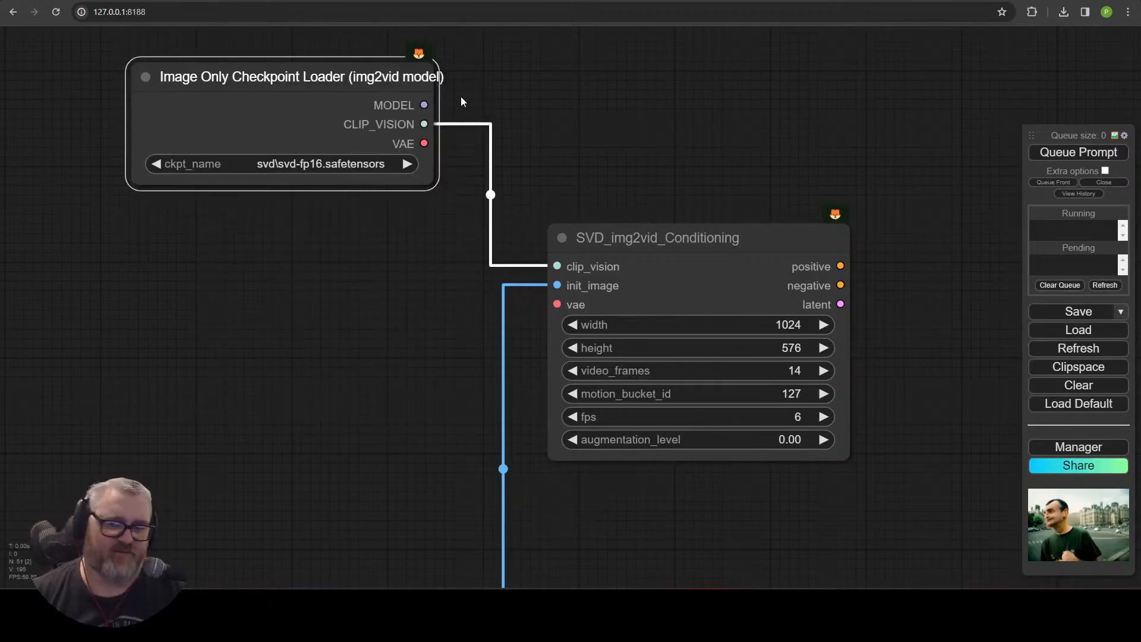
Connect the loader's VAE to the conditioning node and its latent output to a VAE Decode node.
left_click_drag(500, 274, 557, 305)
scroll(571, 315, "down", 5)
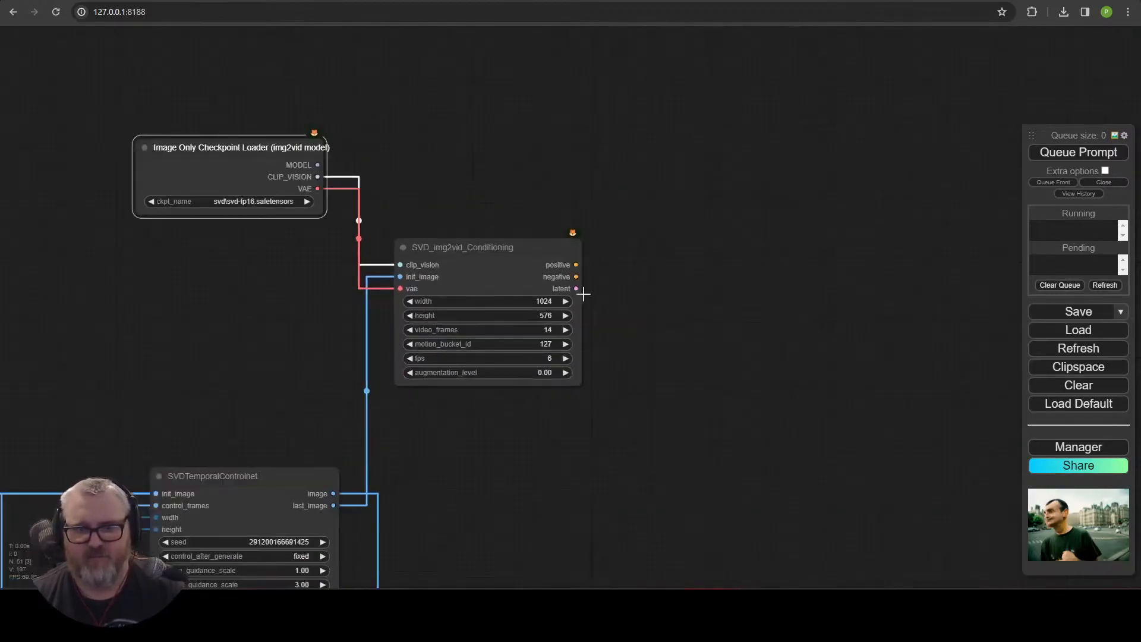
left_click_drag(683, 271, 499, 175)
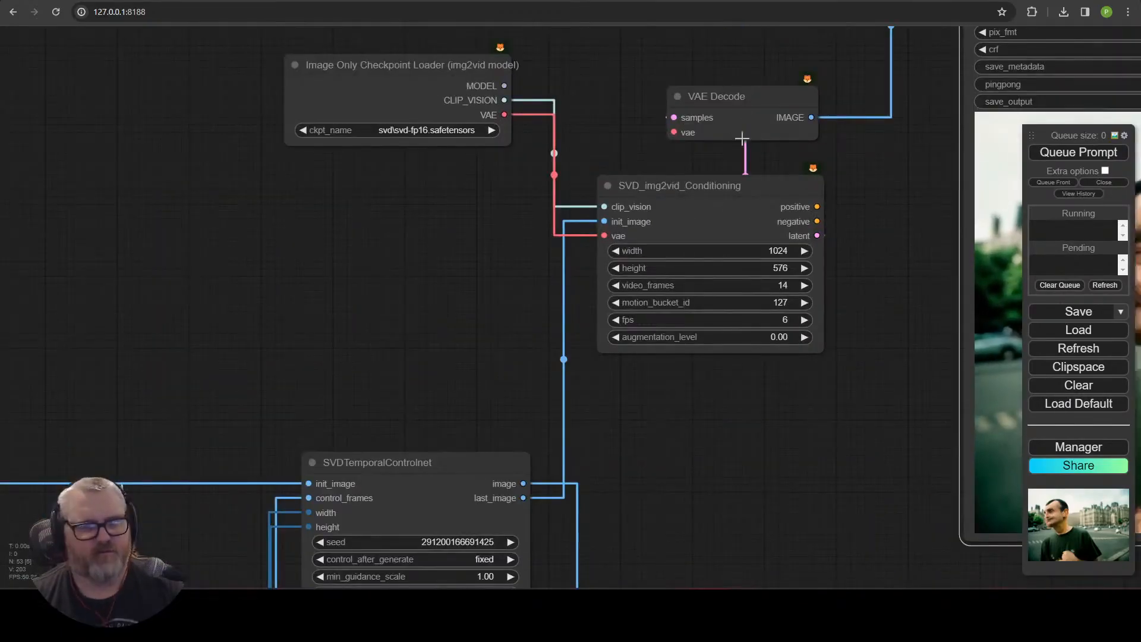
Turn the conditioning node's width and height into inputs fed by Get_Width and Get_Height nodes.
right_click(660, 279)
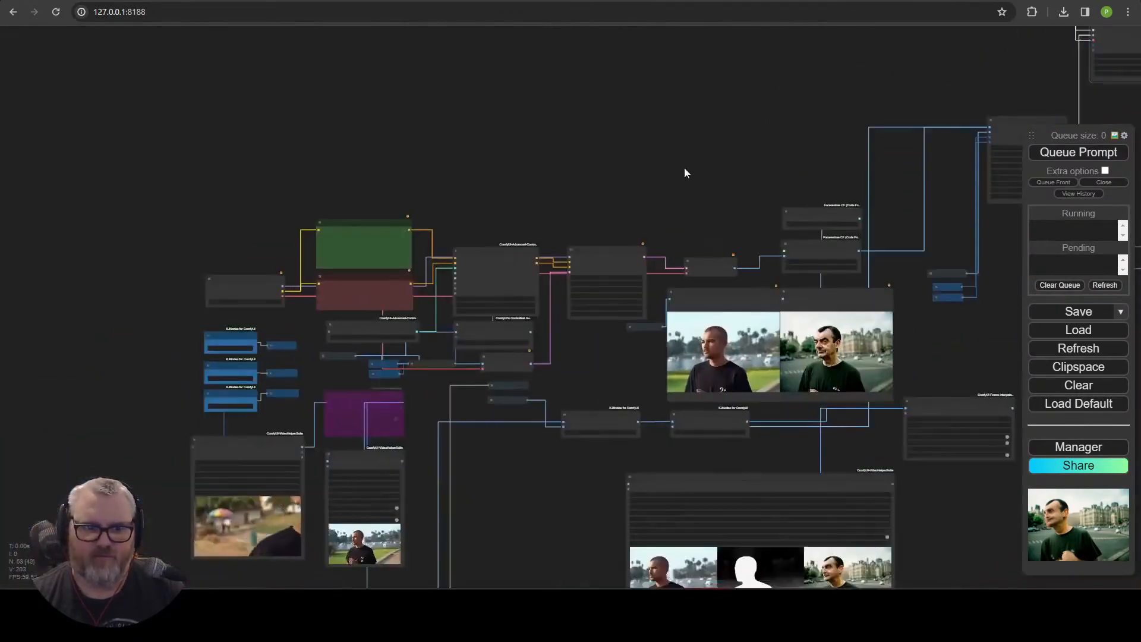
left_click(531, 268)
left_click(538, 297)
left_click_drag(535, 250, 561, 218)
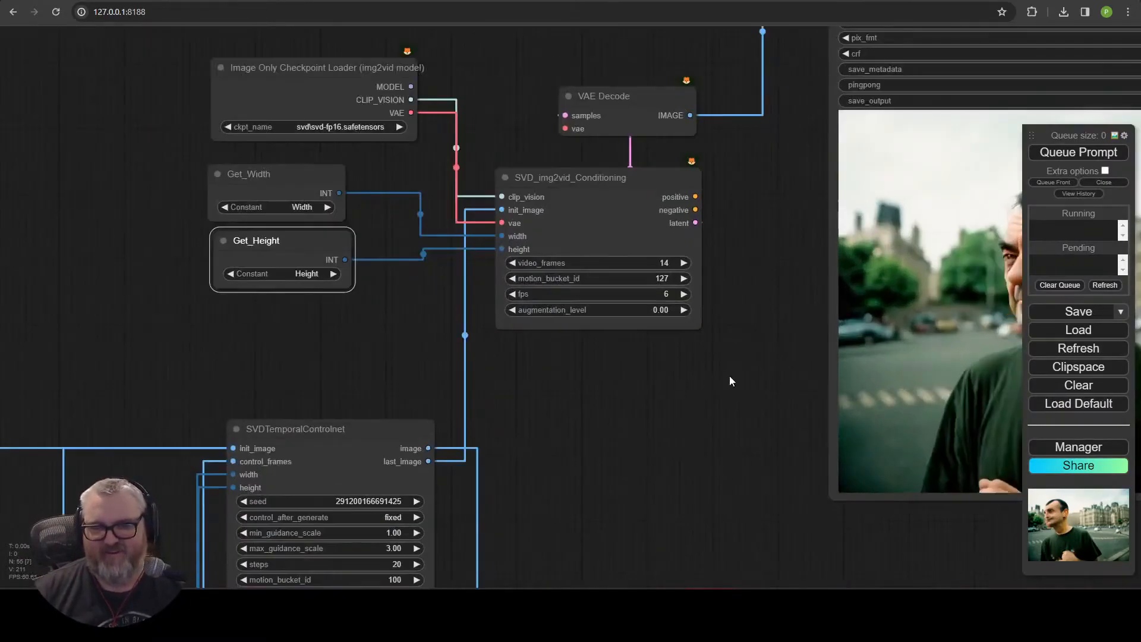
Switch the img2vid checkpoint to svd\svd_xt-fp16.safetensors and set the conditioning node's video_frames to 25.
left_click(601, 186)
left_click(656, 322)
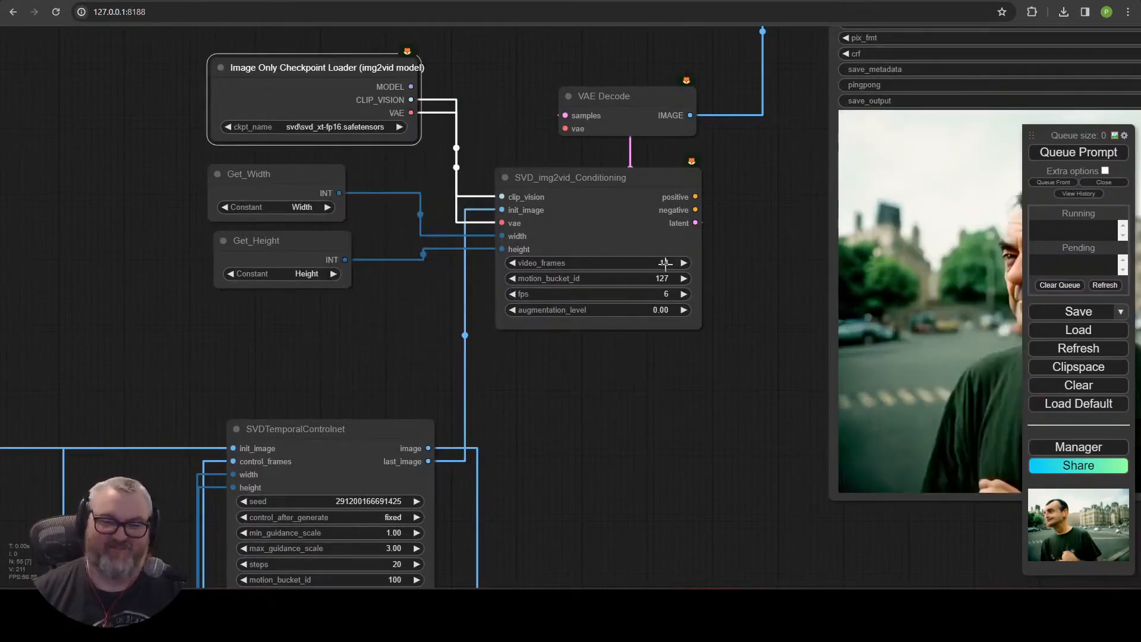
left_click(664, 263)
type("25")
key("Return")
Search the web for svd-xt frames.
type("svd-")
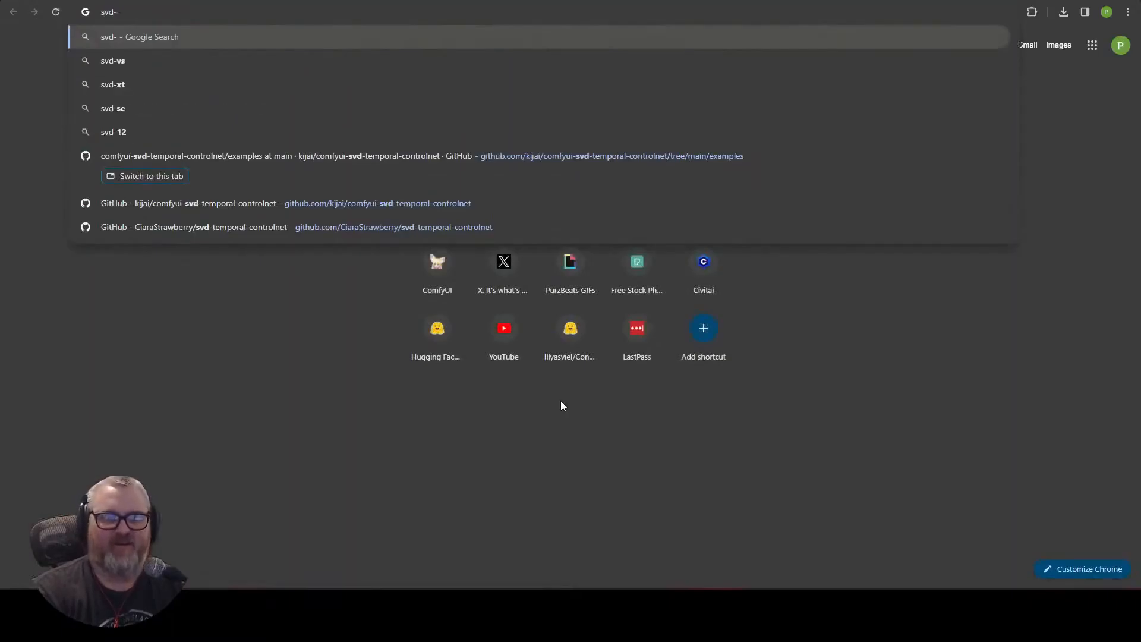
type("xt frames")
key("Return")
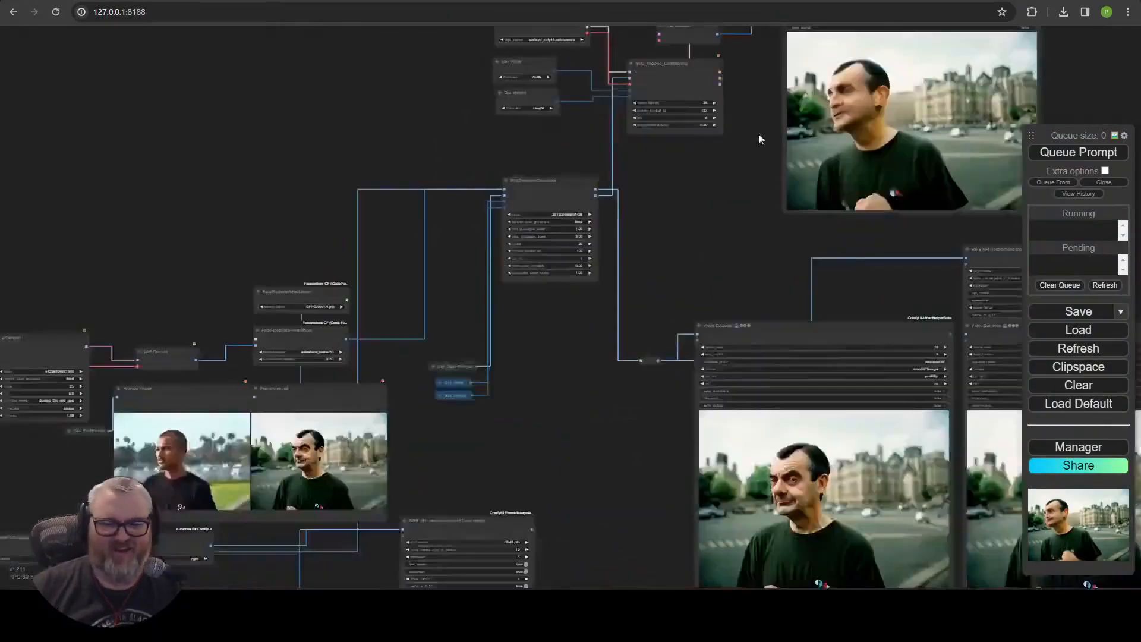
Connect the img2vid checkpoint loader's VAE output to the VAE Decode node's vae input.
left_click_drag(532, 415, 582, 309)
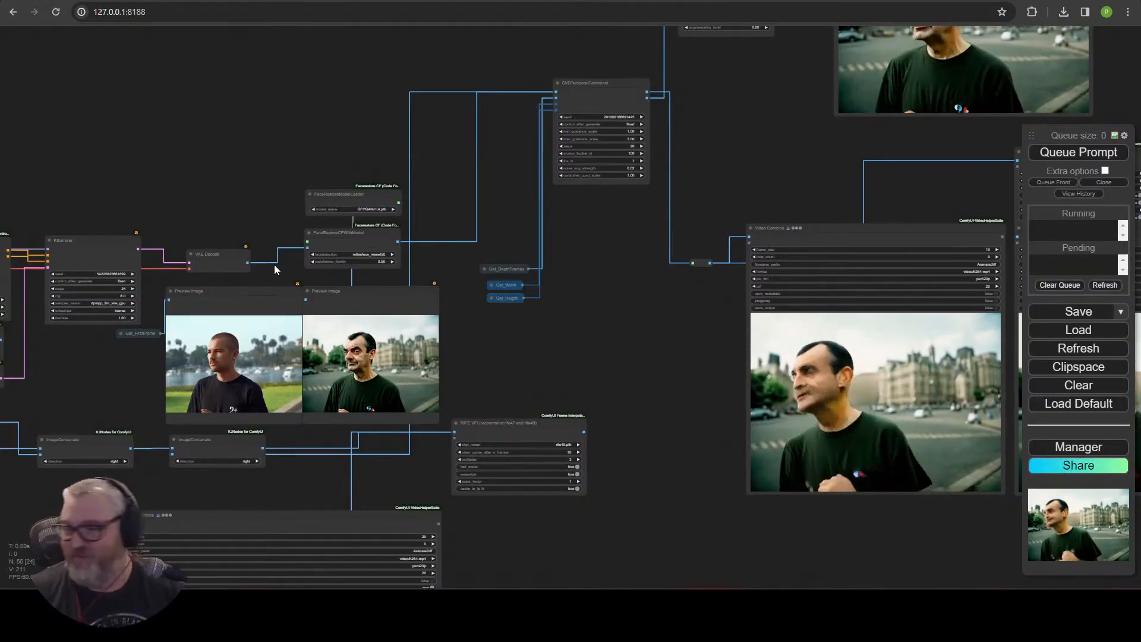
left_click_drag(759, 160, 571, 462)
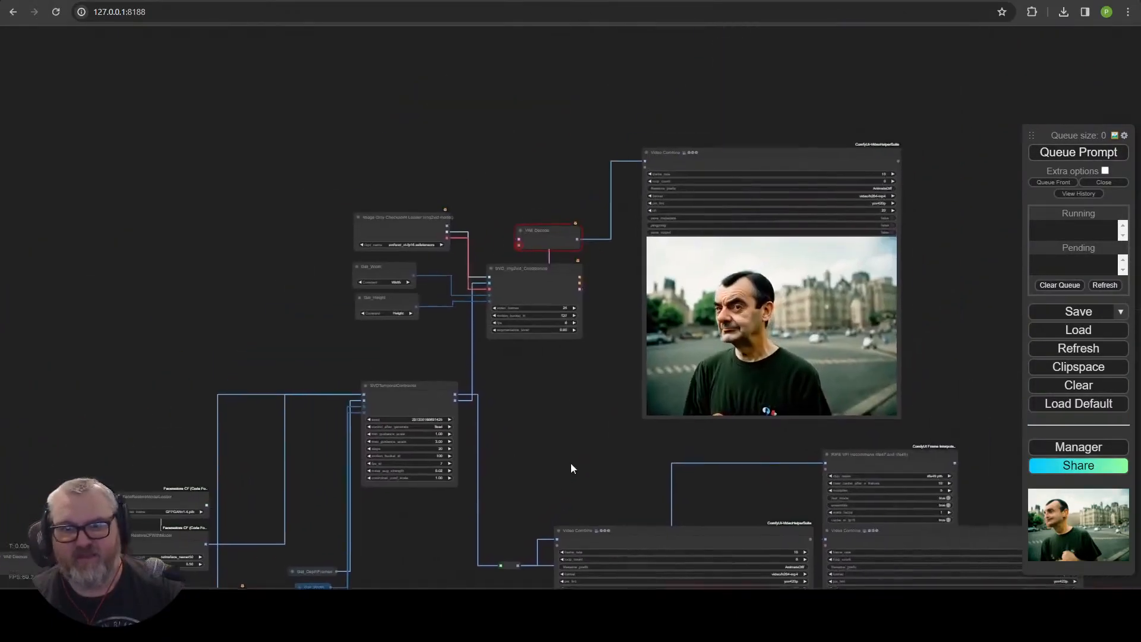
scroll(562, 416, "up", 5)
scroll(565, 376, "up", 2)
left_click_drag(555, 364, 553, 388)
left_click_drag(349, 242, 503, 258)
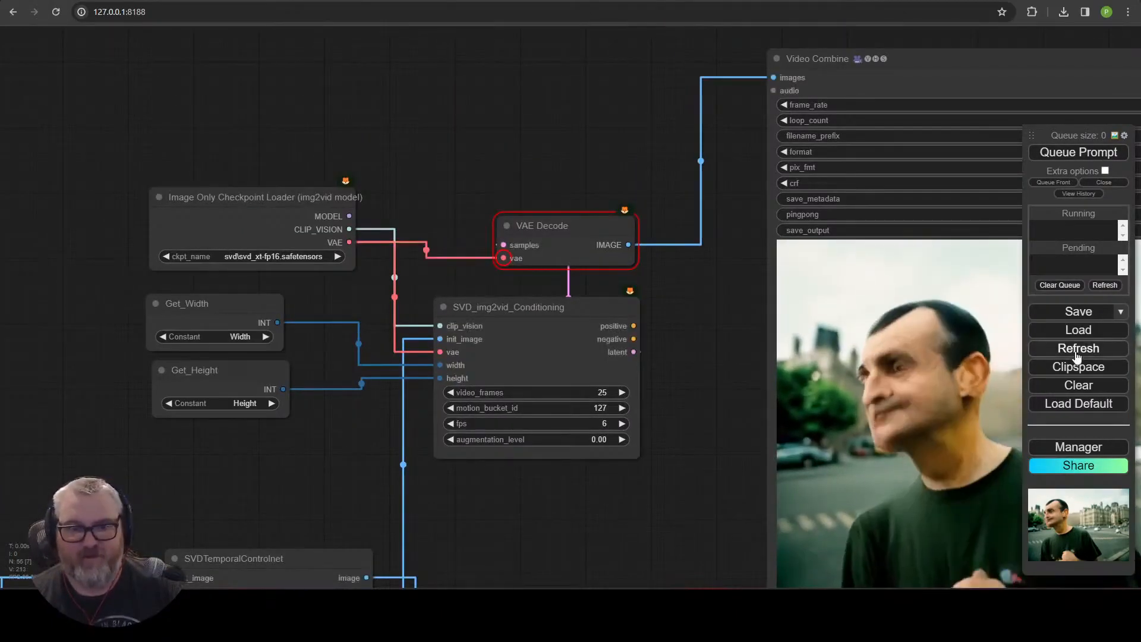
Queue the prompt and check the generation progress in the console window.
left_click(1079, 153)
scroll(581, 122, "down", 5)
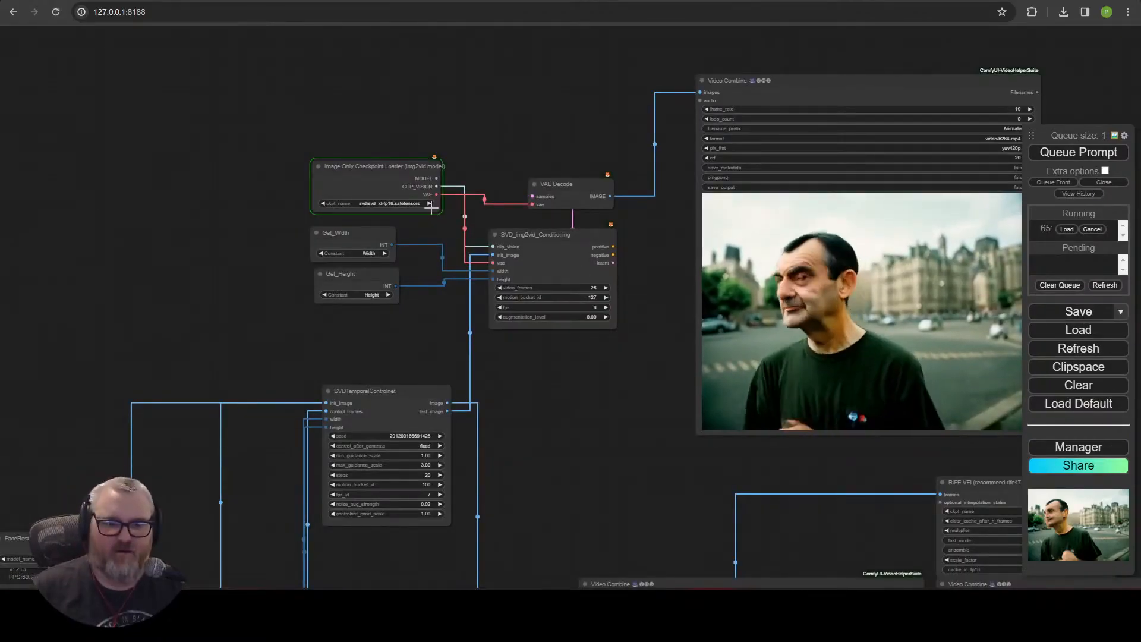
key("alt+Tab")
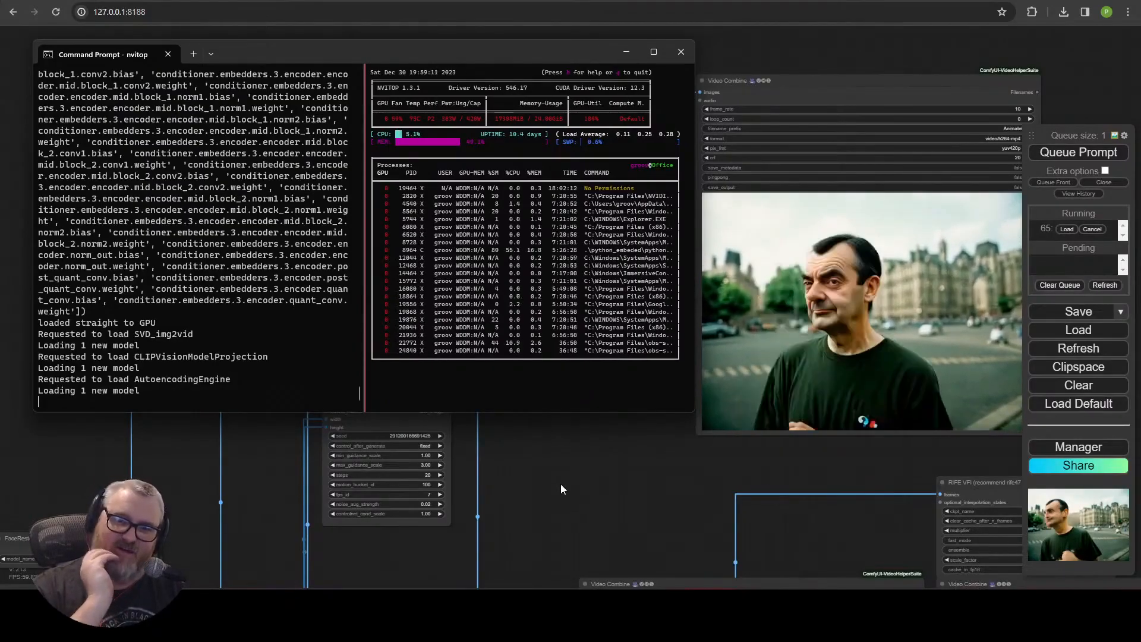
left_click(561, 484)
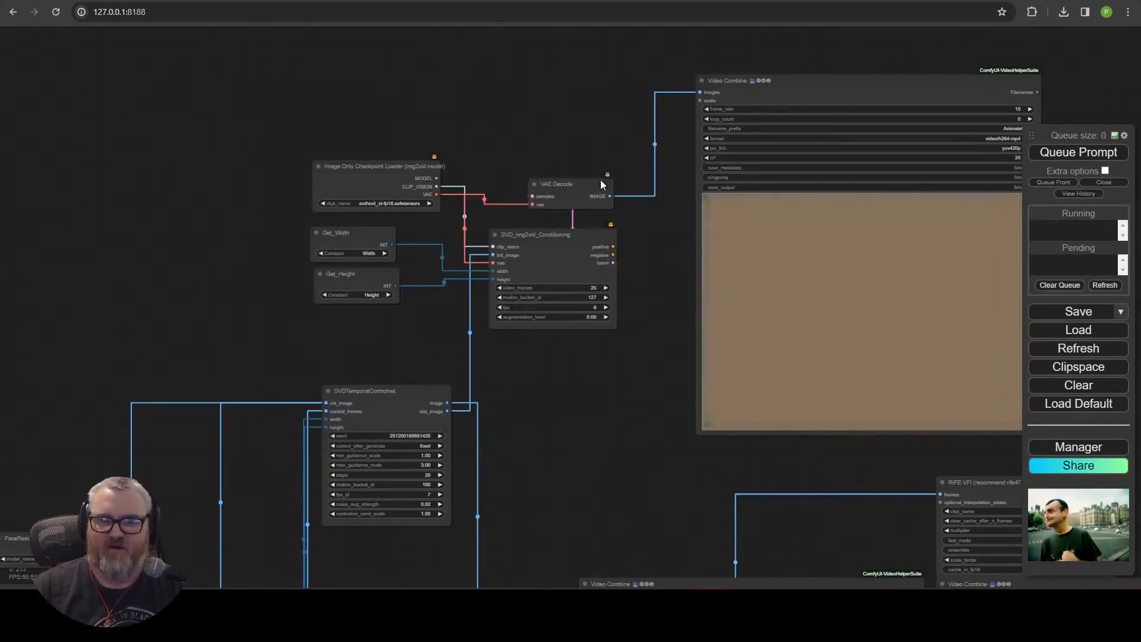
scroll(598, 222, "up", 6)
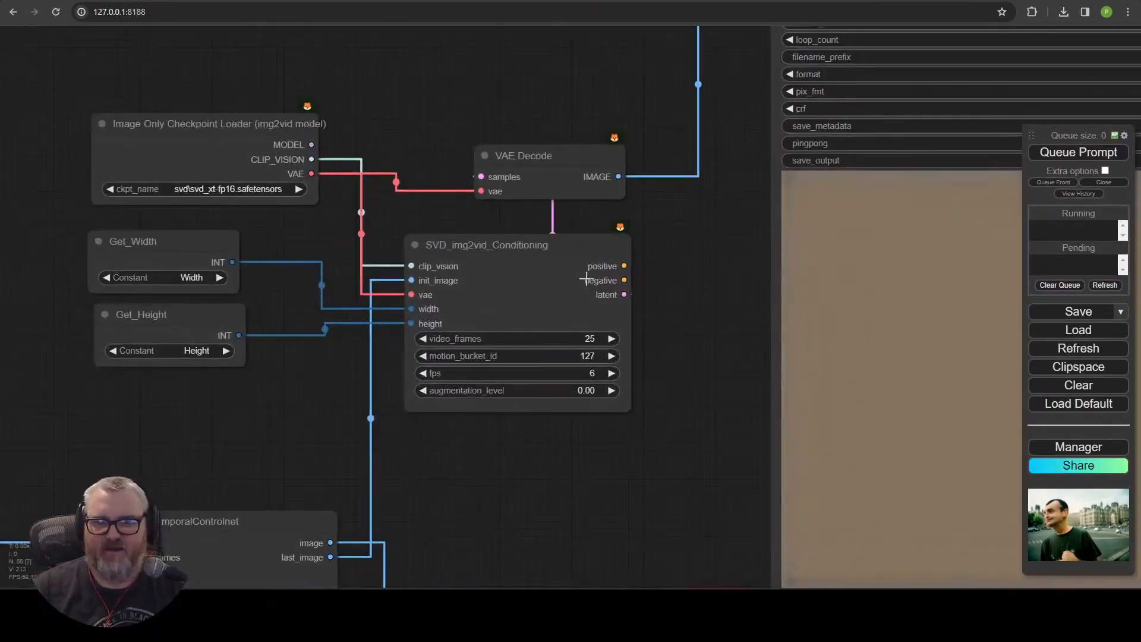
Rearrange the checkpoint loader, VAE Decode and Video Combine nodes to make room beside the conditioning node.
scroll(571, 285, "down", 3)
left_click_drag(642, 280, 601, 267)
left_click(672, 345)
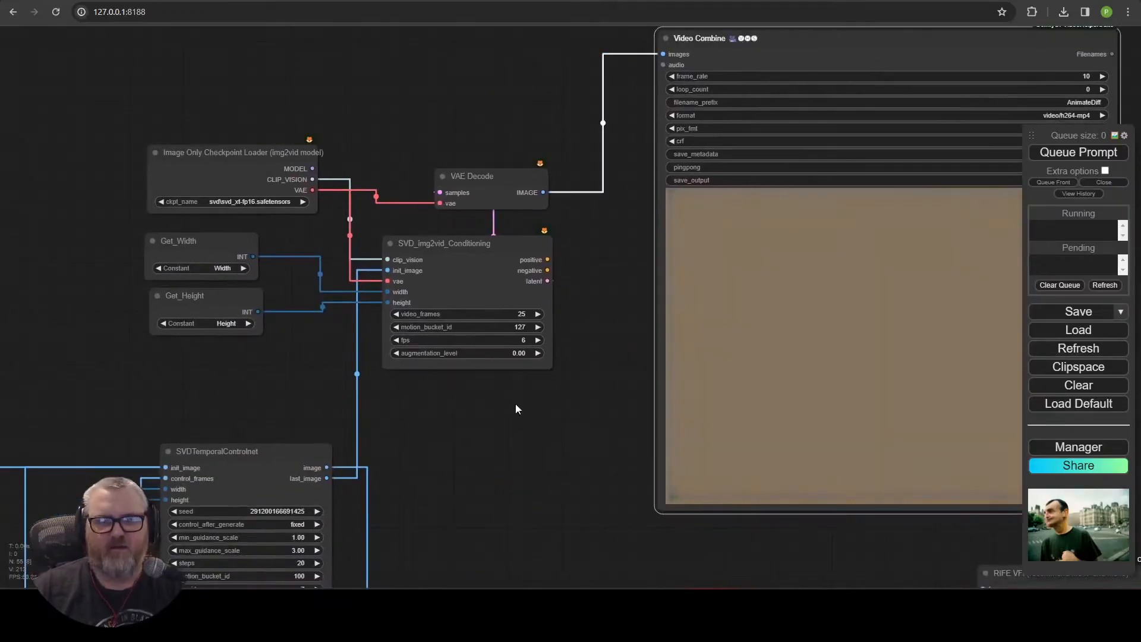
left_click_drag(229, 152, 174, 153)
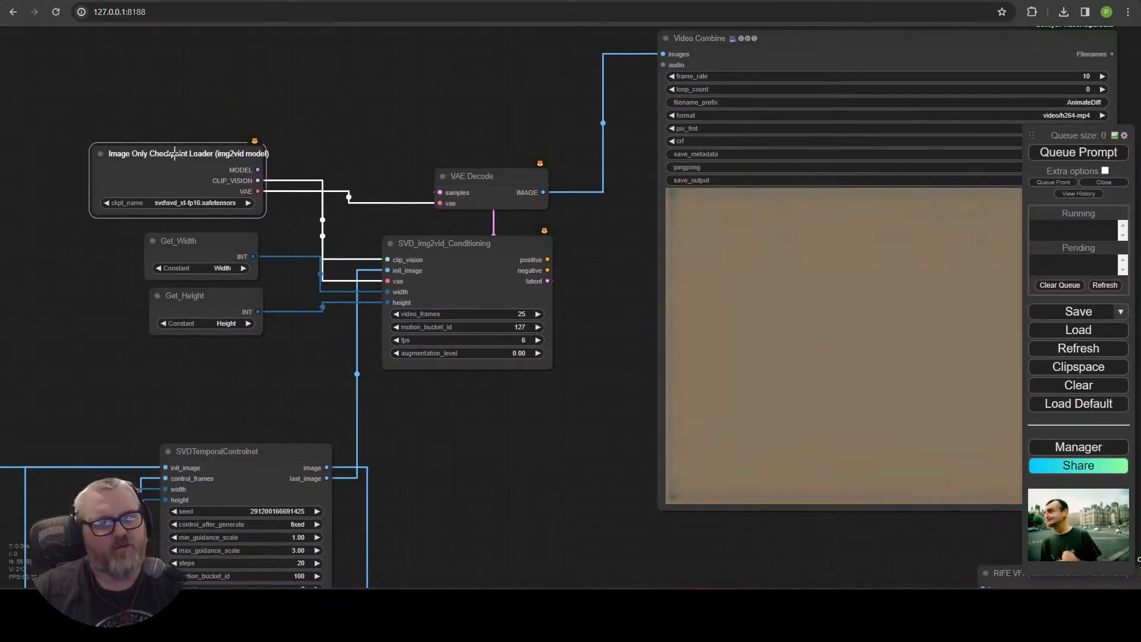
left_click_drag(613, 277, 565, 279)
left_click_drag(446, 273, 362, 271)
left_click(554, 329)
left_click_drag(733, 39, 1118, 56)
left_click_drag(477, 174, 788, 174)
Add a KSampler from the conditioning node's latent output and connect its positive and negative inputs.
left_click_drag(419, 281, 495, 244)
left_click(518, 261)
type("ksam")
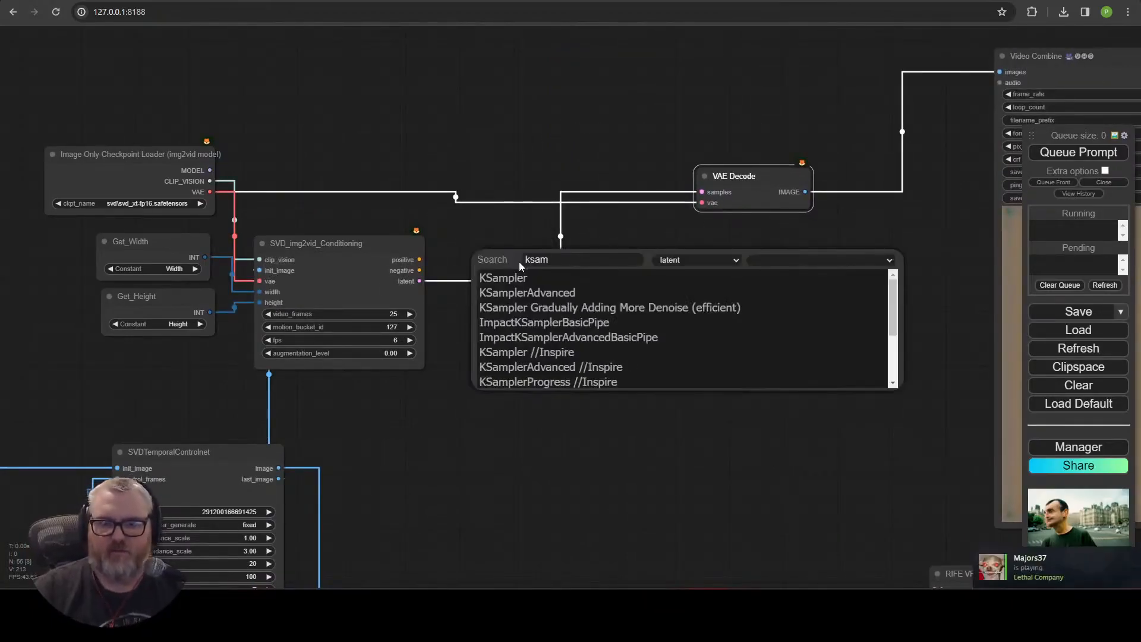
left_click(519, 277)
left_click_drag(523, 301, 486, 324)
left_click_drag(416, 279, 406, 249)
left_click_drag(635, 274, 588, 124)
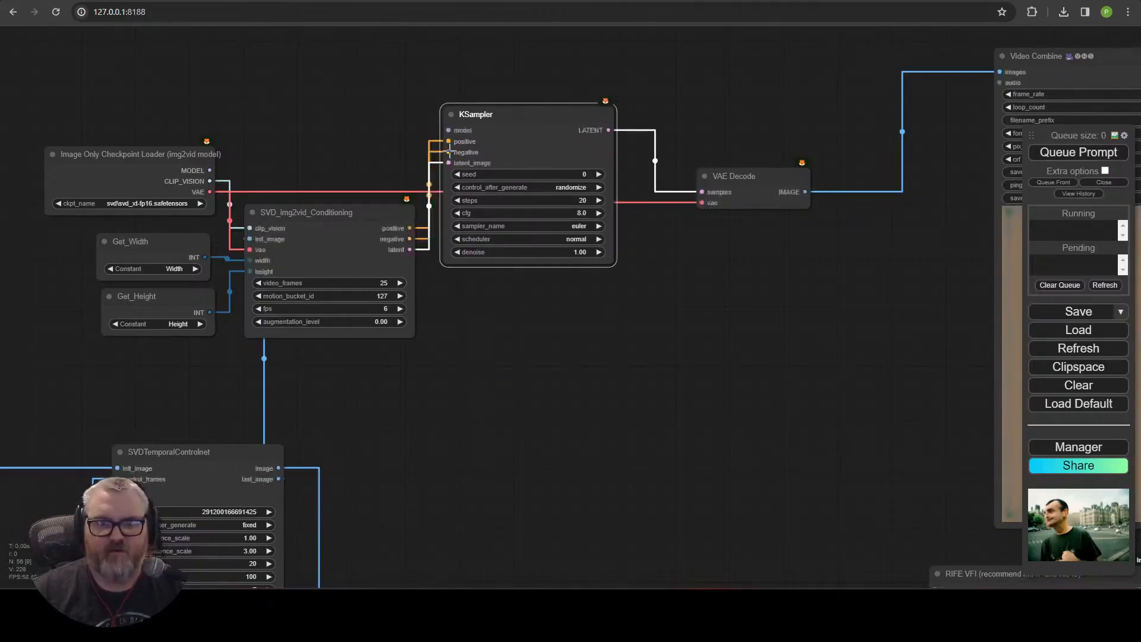
Connect the loader's MODEL to the KSampler and the KSampler's LATENT output to the VAE Decode samples input.
left_click_drag(536, 125, 528, 171)
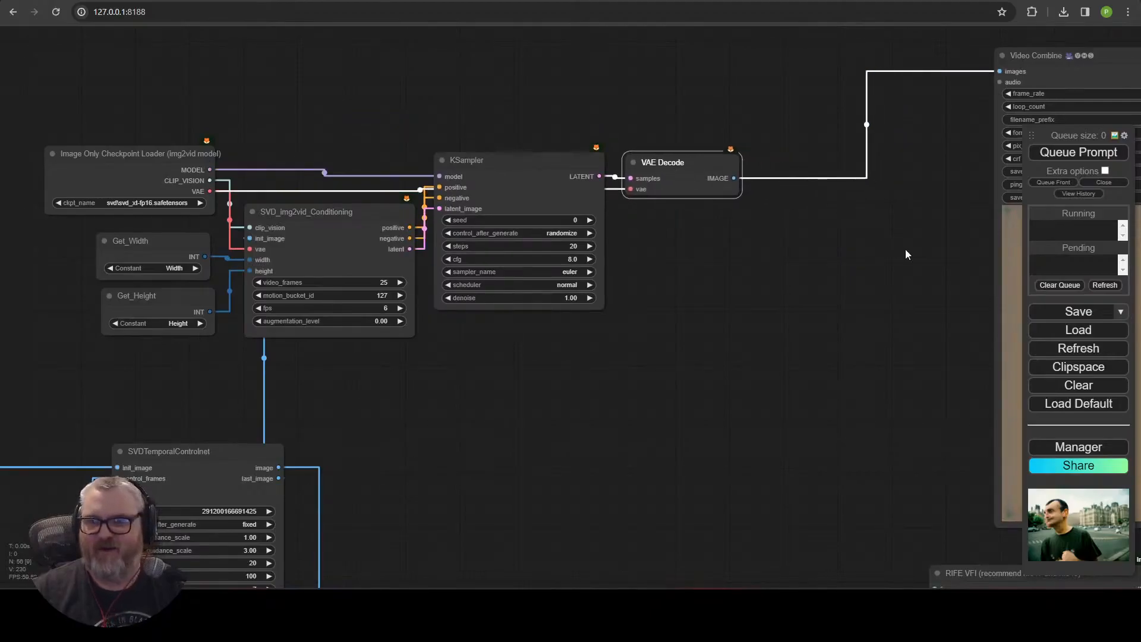
scroll(866, 308, "down", 5)
left_click_drag(865, 311, 590, 305)
left_click_drag(746, 145, 613, 123)
left_click_drag(455, 209, 439, 177)
left_click_drag(438, 177, 363, 167)
left_click_drag(595, 125, 496, 126)
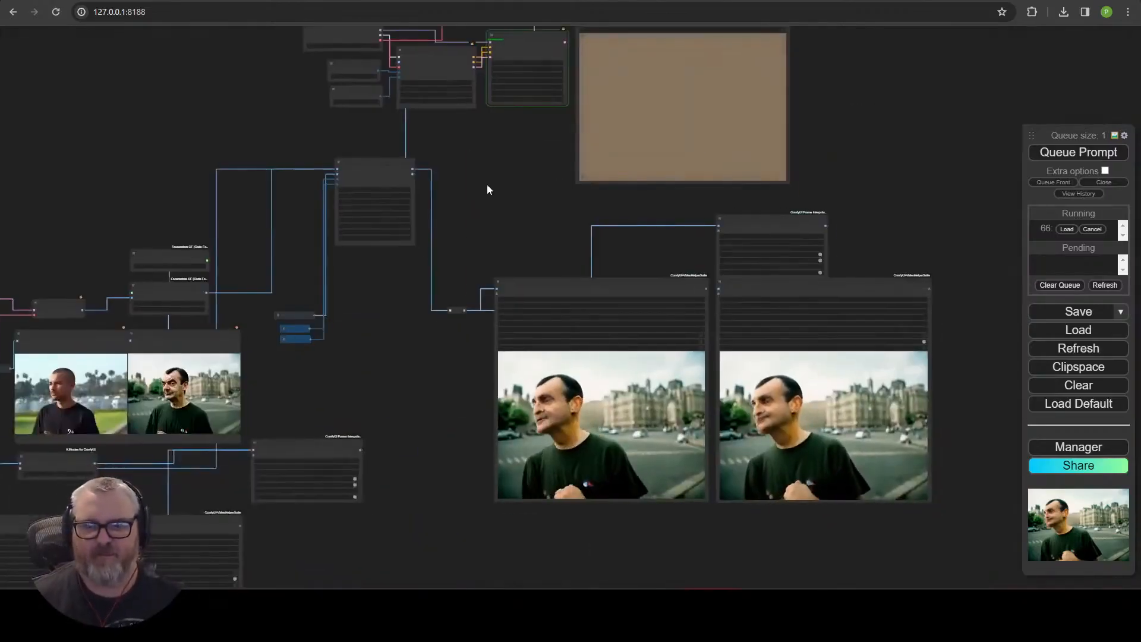
Add an ImageConcanate node next to the output Video Combine node.
left_click_drag(759, 382, 637, 419)
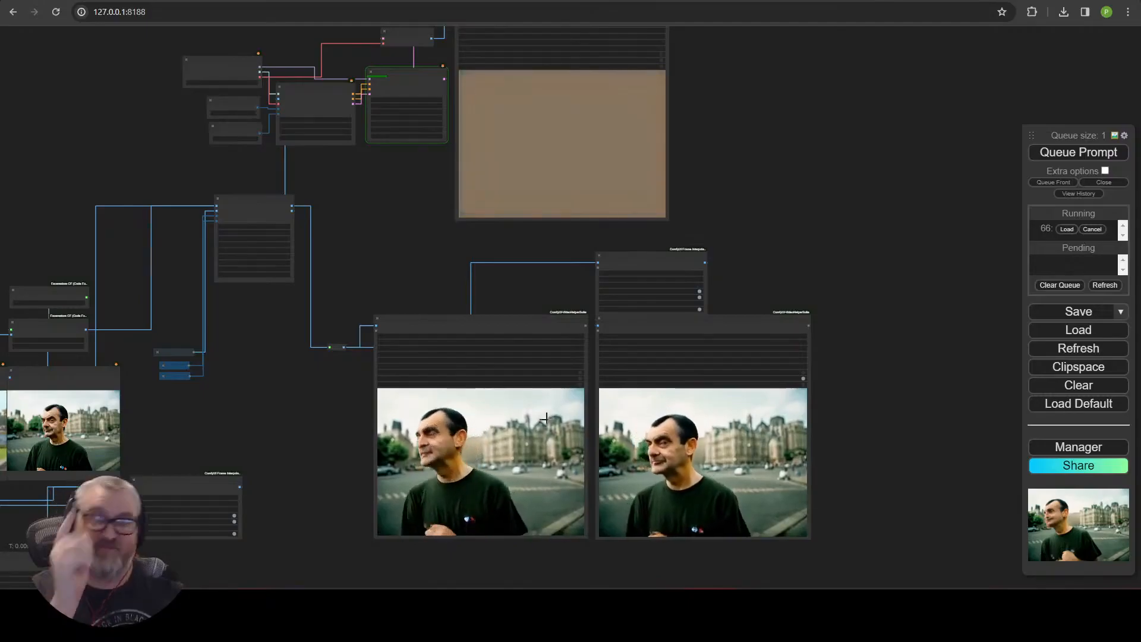
scroll(274, 391, "up", 4)
left_click_drag(483, 248, 274, 499)
double_click(861, 169)
type("imagecon")
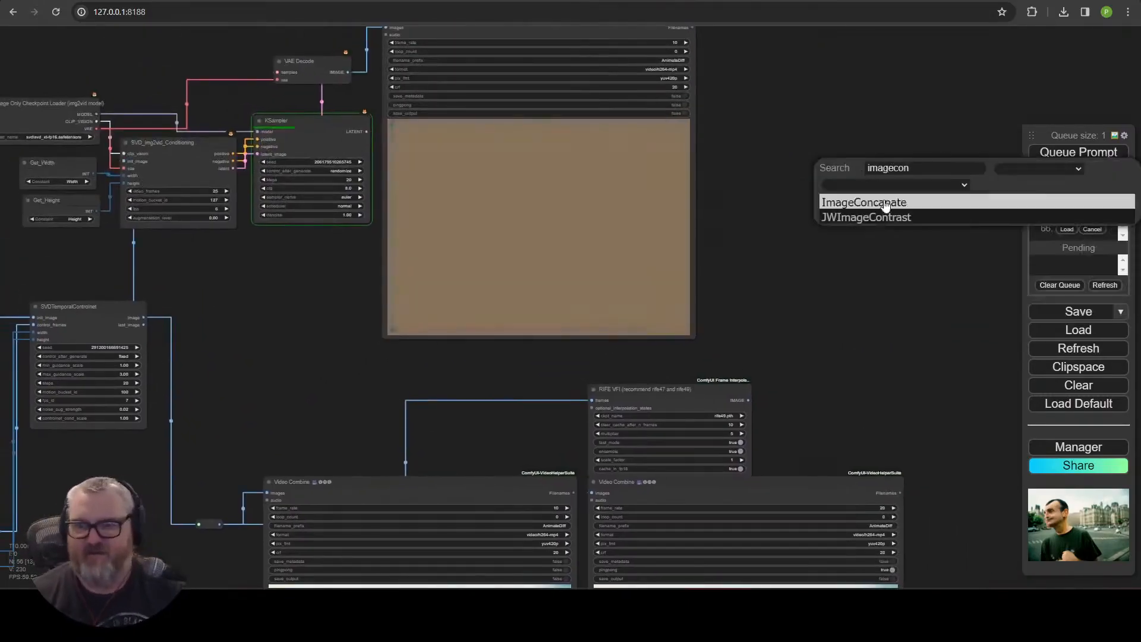
left_click(881, 203)
left_click_drag(904, 145, 906, 88)
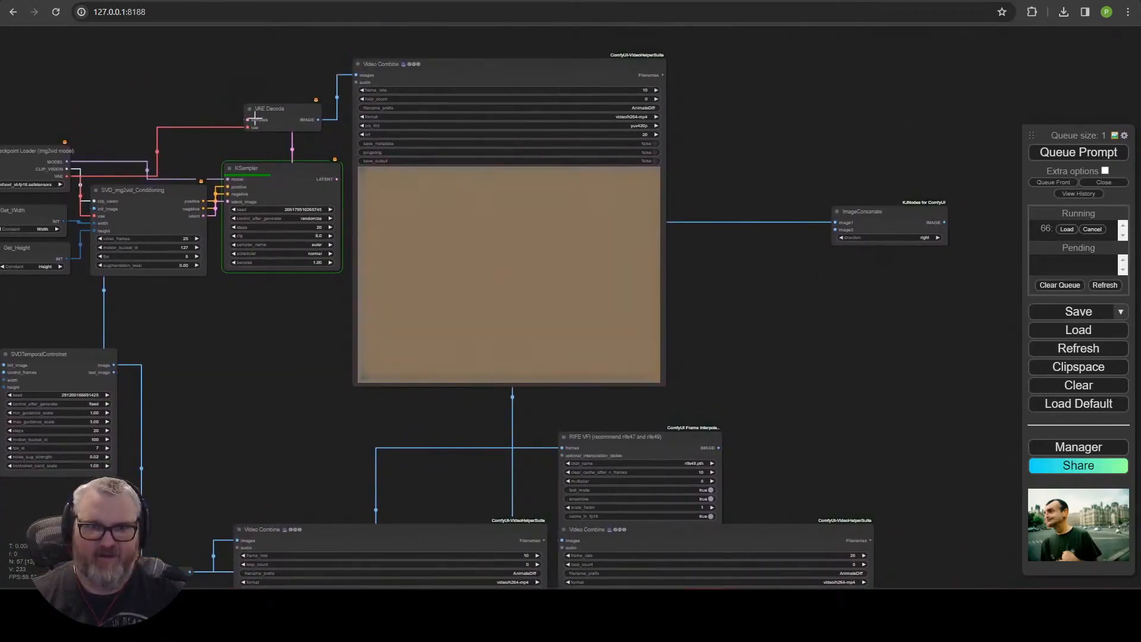
Attach a RIFE VFI interpolation node to the ImageConcanate output.
left_click_drag(835, 230, 836, 230)
left_click_drag(880, 273, 372, 379)
left_click_drag(438, 329, 498, 335)
type("fil")
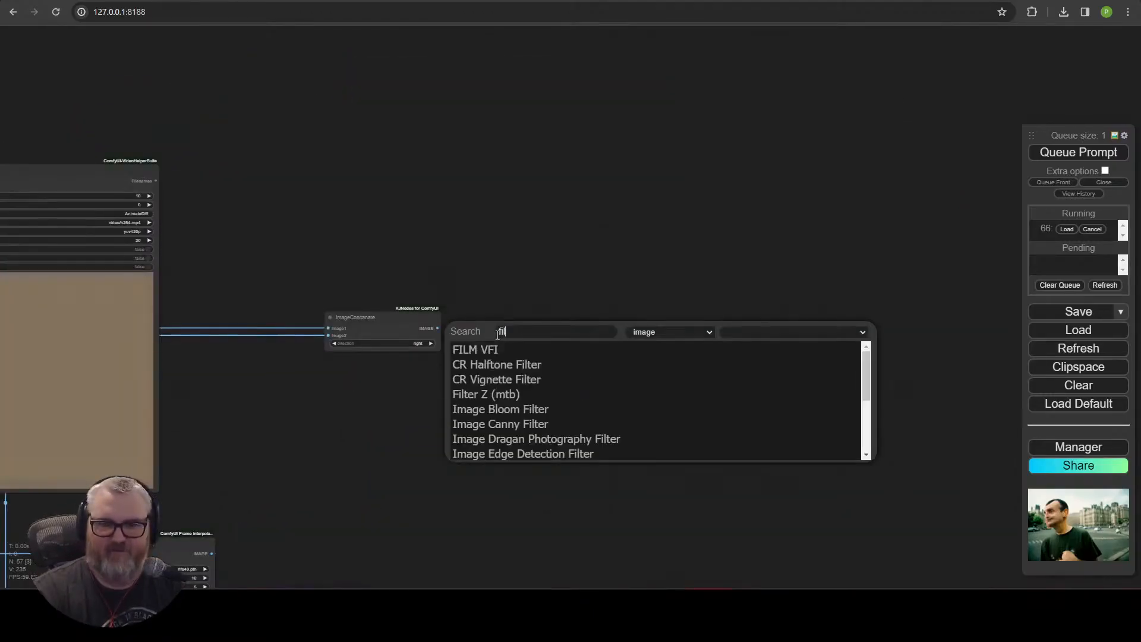
left_click(492, 349)
scroll(567, 341, "up", 9)
left_click(645, 352)
left_click(664, 486)
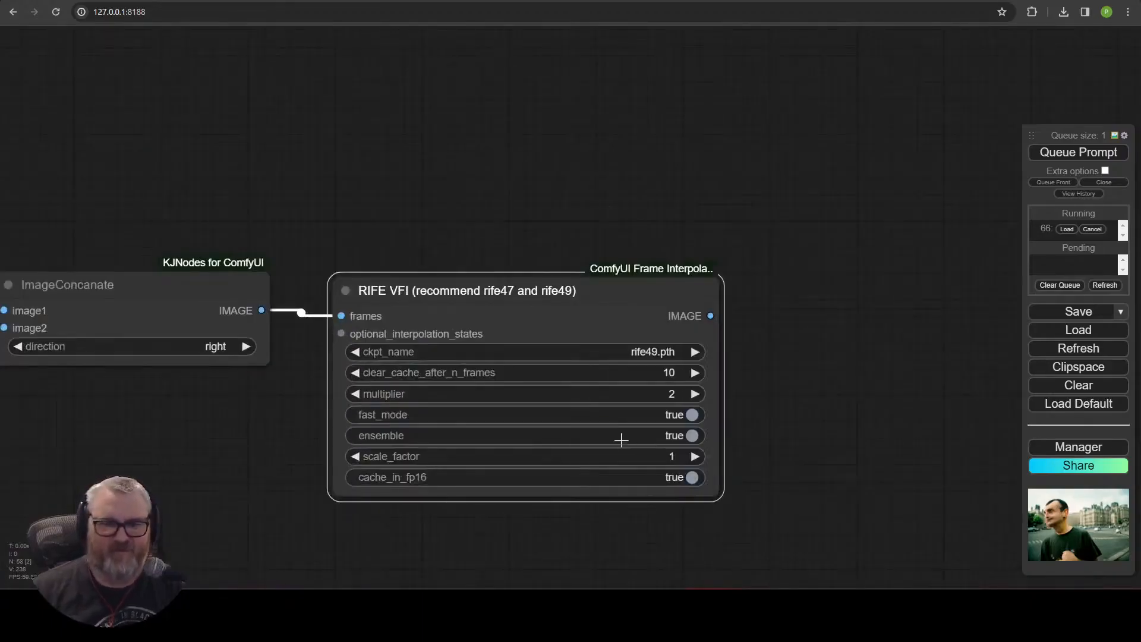
Copy a Video Combine node and feed it from the new RIFE VFI output.
left_click(798, 313)
scroll(637, 517, "down", 4)
left_click_drag(635, 526, 700, 134)
left_click(288, 476)
key("ctrl+c")
key("ctrl+v")
scroll(514, 161, "down", 3)
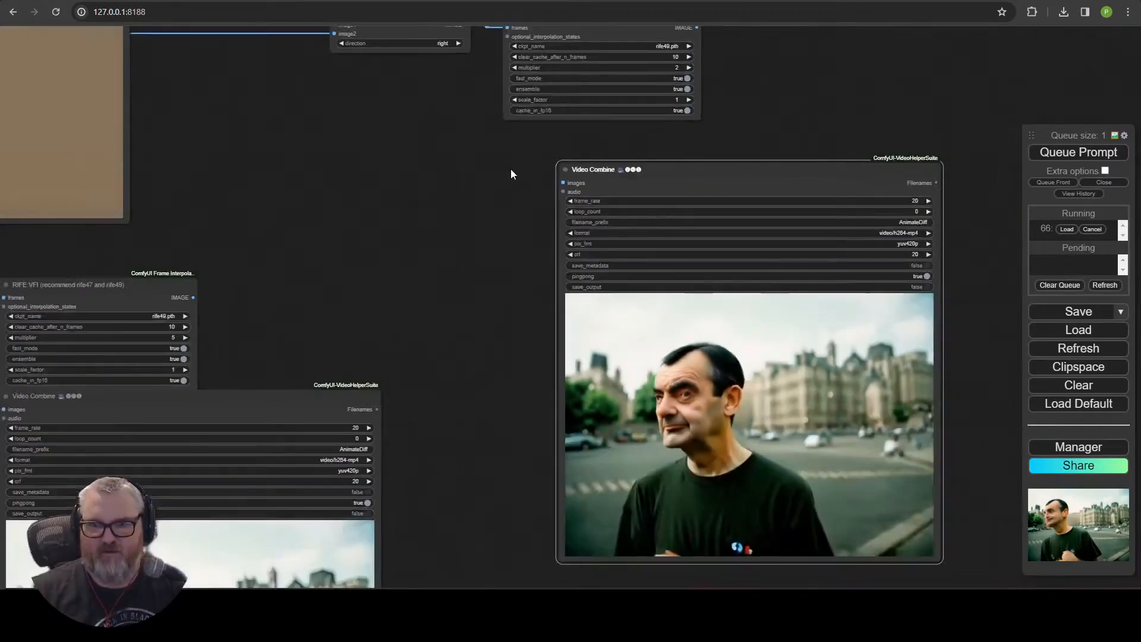
scroll(511, 170, "down", 1)
left_click_drag(511, 170, 414, 268)
left_click_drag(583, 139, 463, 280)
left_click_drag(545, 266, 704, 102)
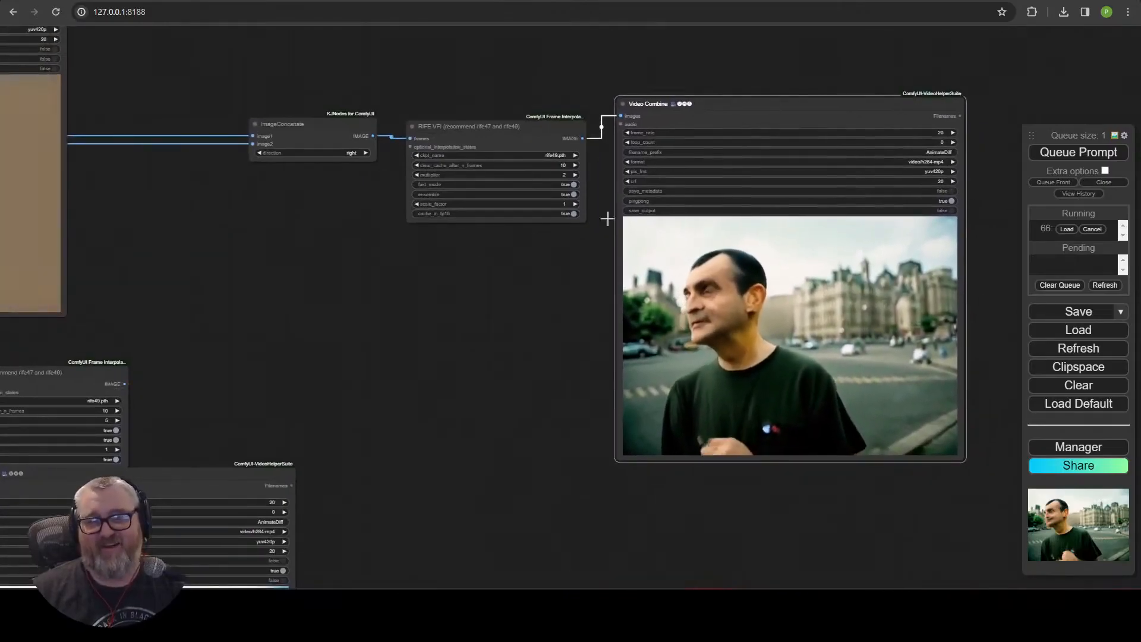
Set the KSampler's control_after_generate to fixed.
scroll(355, 263, "down", 3)
left_click_drag(356, 265, 736, 344)
scroll(637, 383, "down", 4)
left_click_drag(641, 381, 867, 309)
scroll(540, 323, "up", 8)
left_click_drag(574, 265, 581, 403)
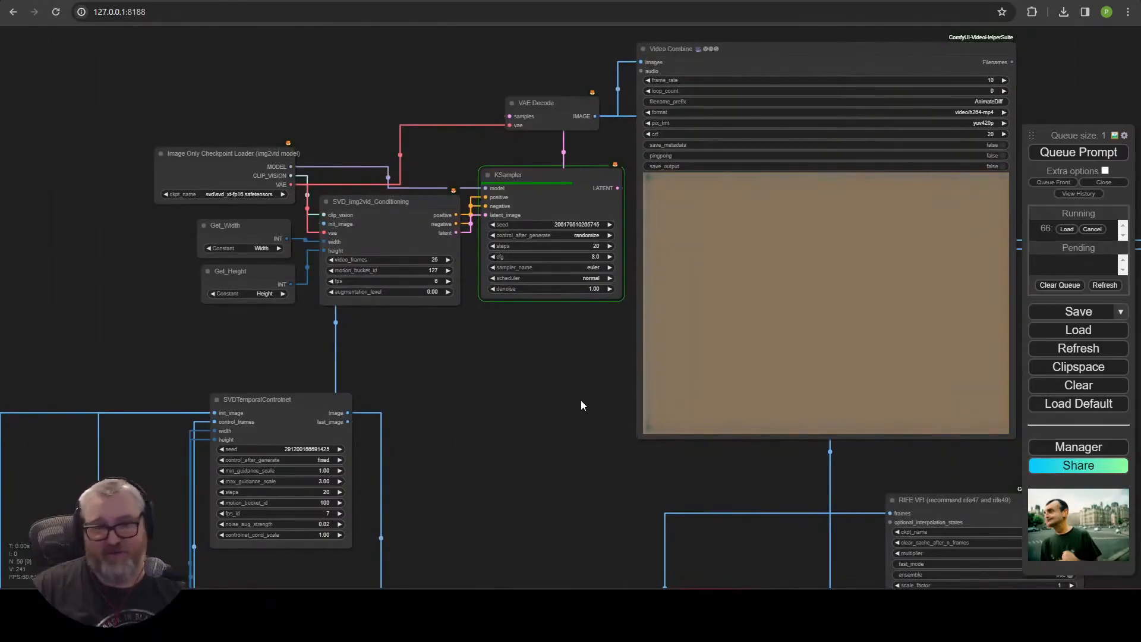
left_click(593, 236)
left_click(595, 238)
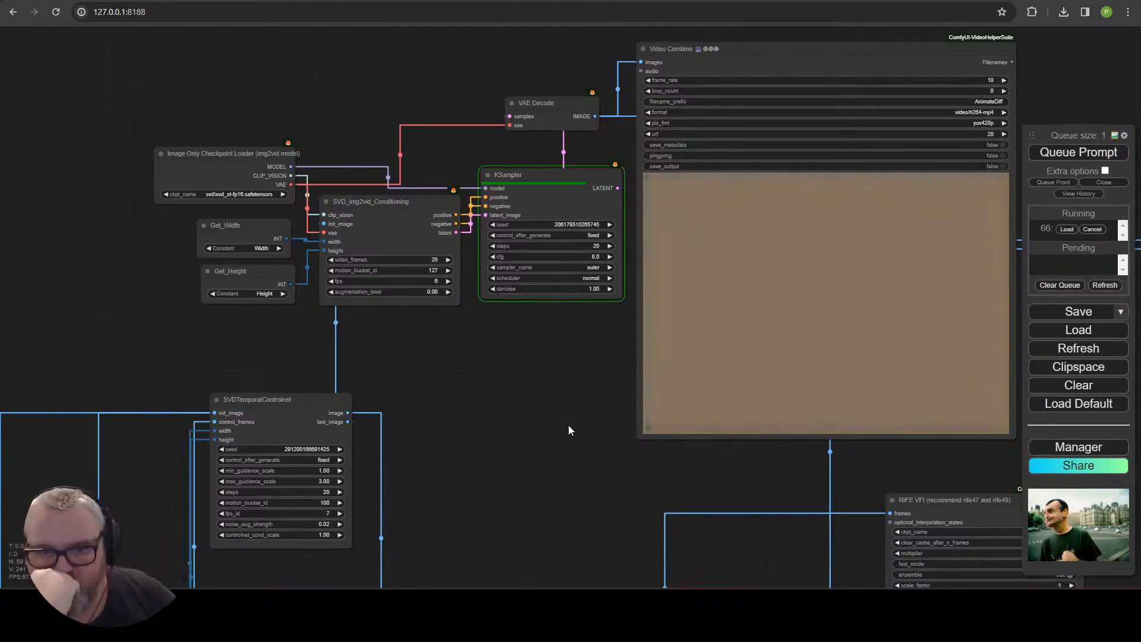
Check the console progress and queue the prompt again.
key("alt+Tab")
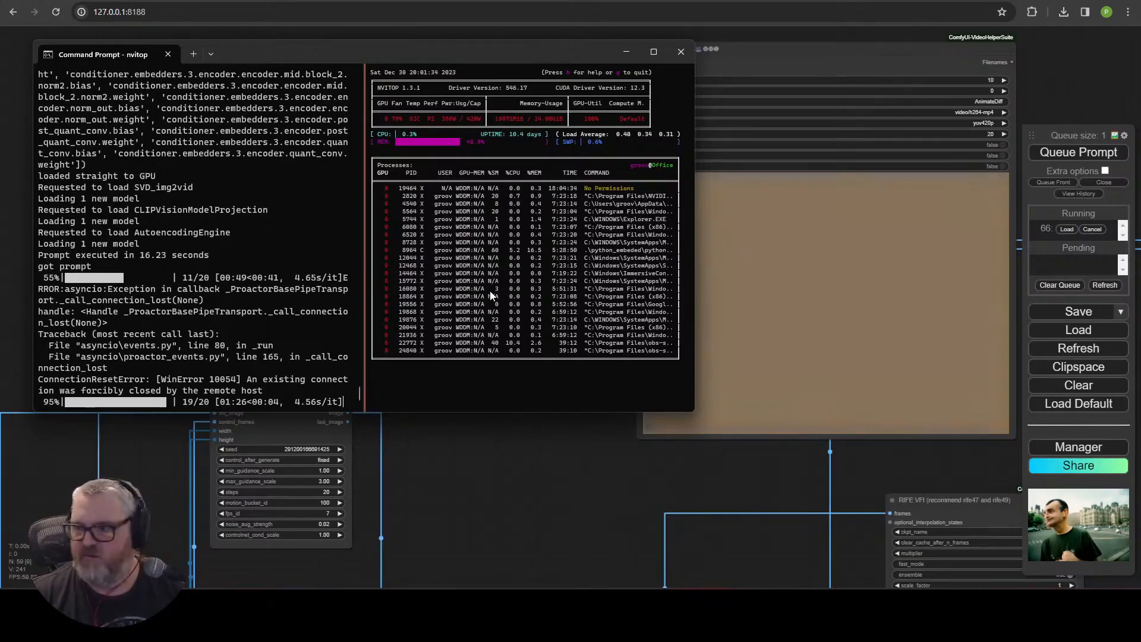
key("alt+Tab")
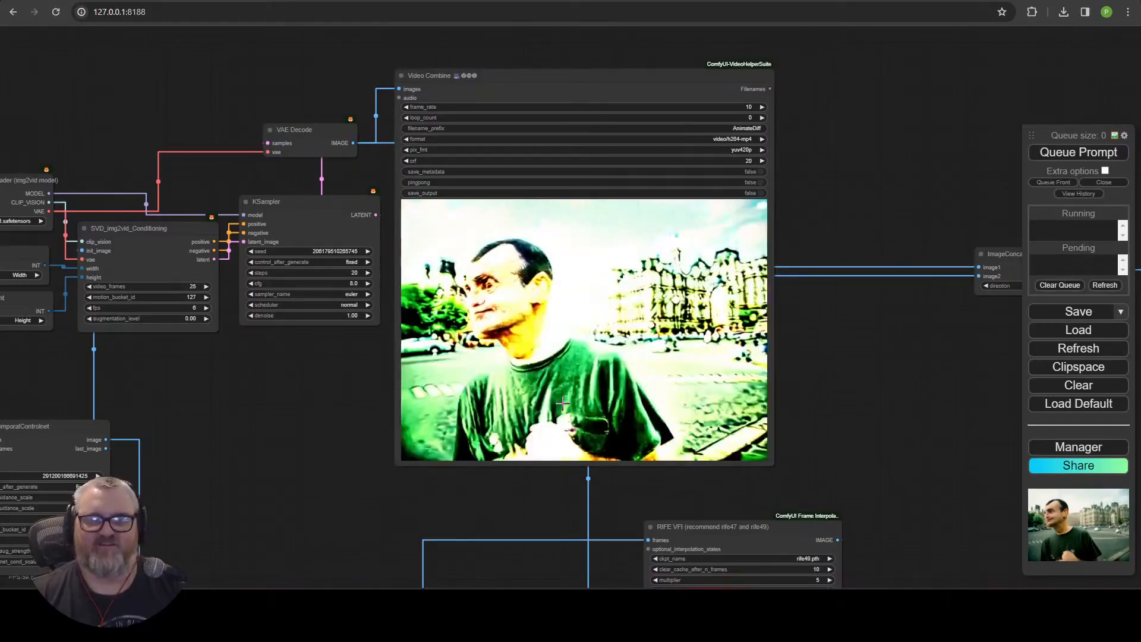
scroll(562, 403, "down", 8)
left_click(1079, 154)
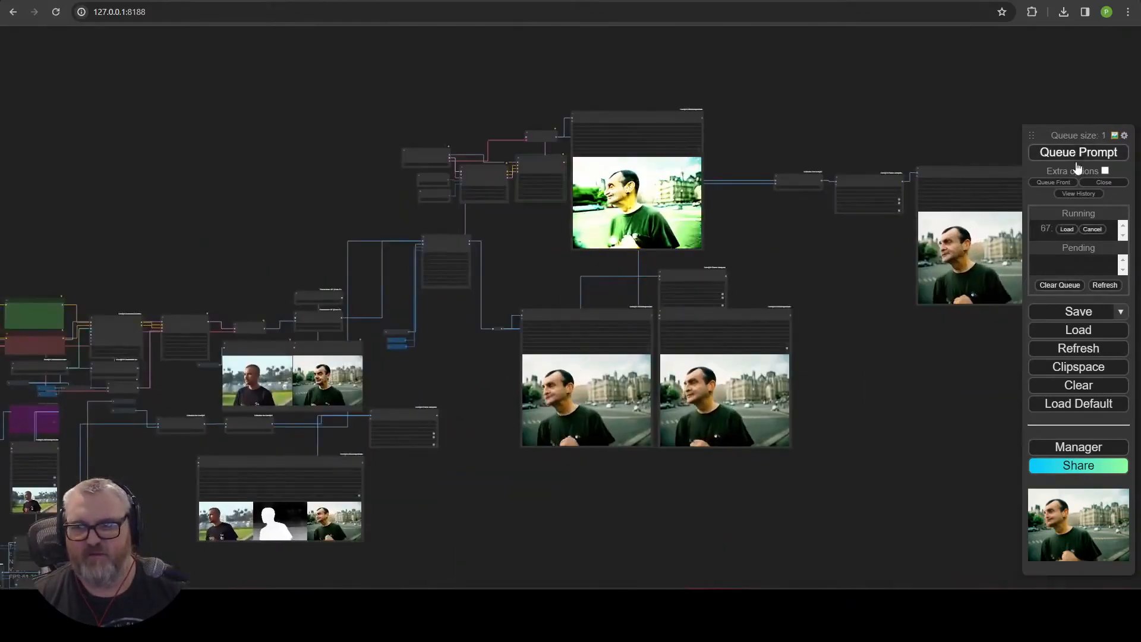
Set the SVD_img2vid_Conditioning augmentation_level to 0.02.
scroll(750, 208, "up", 4)
scroll(488, 191, "up", 5)
left_click_drag(423, 341, 428, 377)
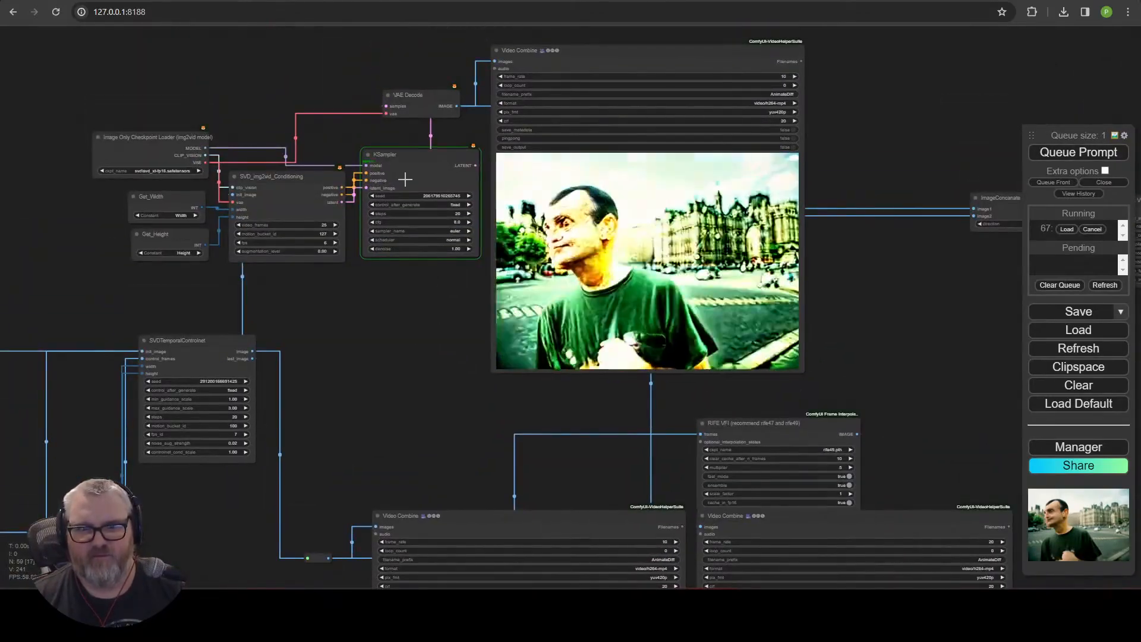
scroll(411, 313, "up", 3)
left_click_drag(390, 264, 551, 378)
scroll(559, 376, "up", 1)
scroll(576, 372, "up", 2)
left_click_drag(424, 366, 572, 405)
left_click_drag(539, 444, 587, 399)
left_click(616, 341)
left_click_drag(717, 392, 558, 186)
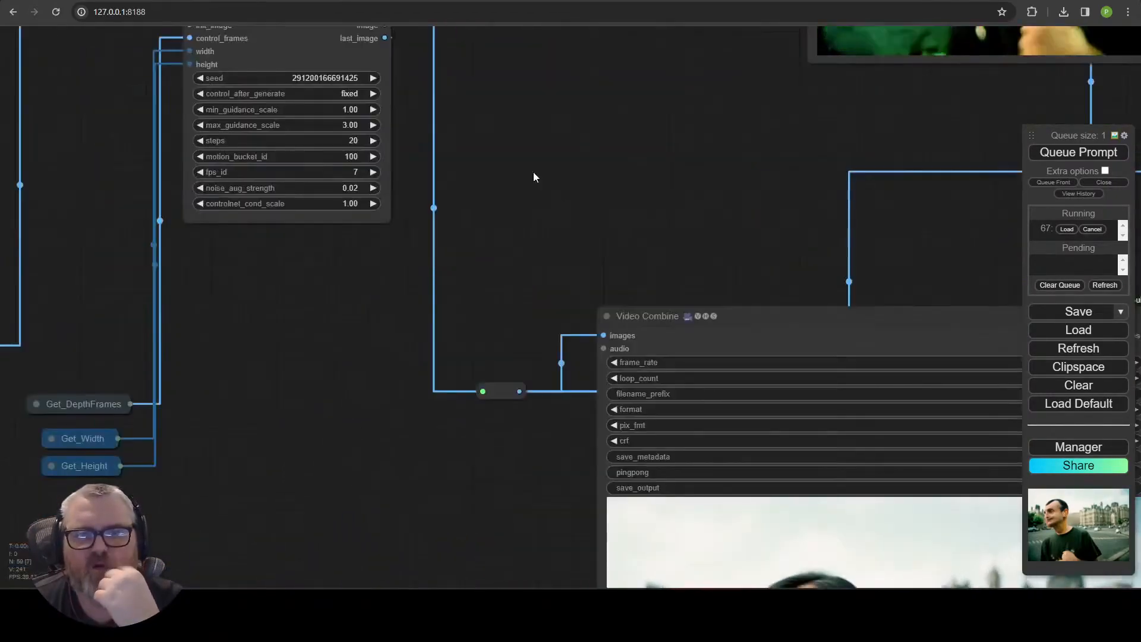
scroll(559, 187, "down", 4)
left_click_drag(508, 134, 465, 435)
left_click_drag(602, 318, 492, 339)
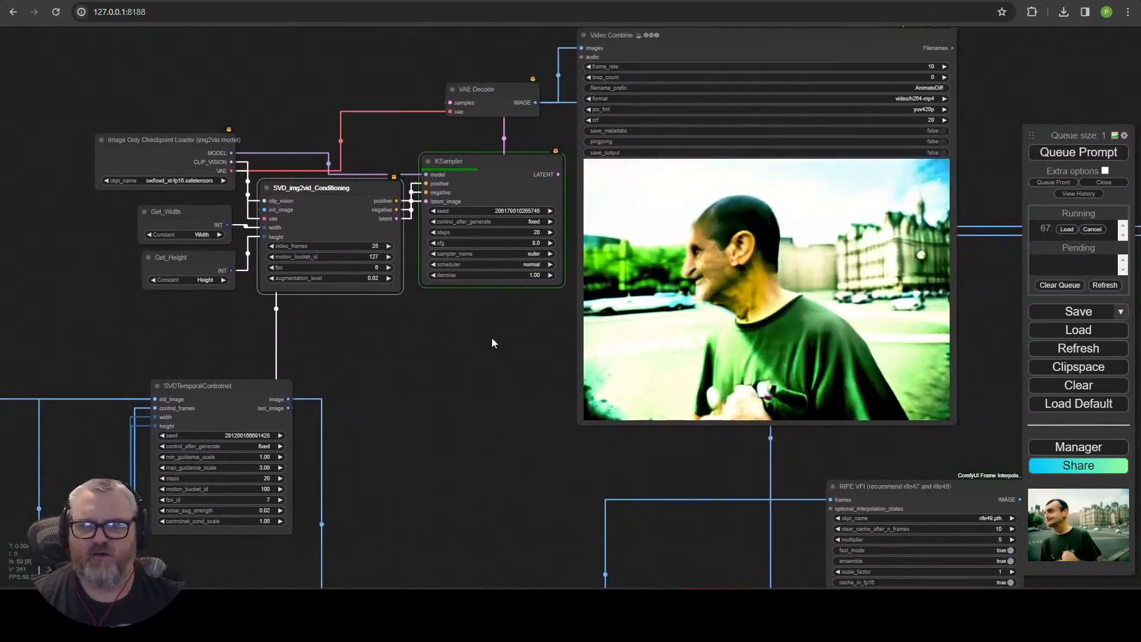
Search the web for svd xt workflow comfyui.
key("ctrl+Tab")
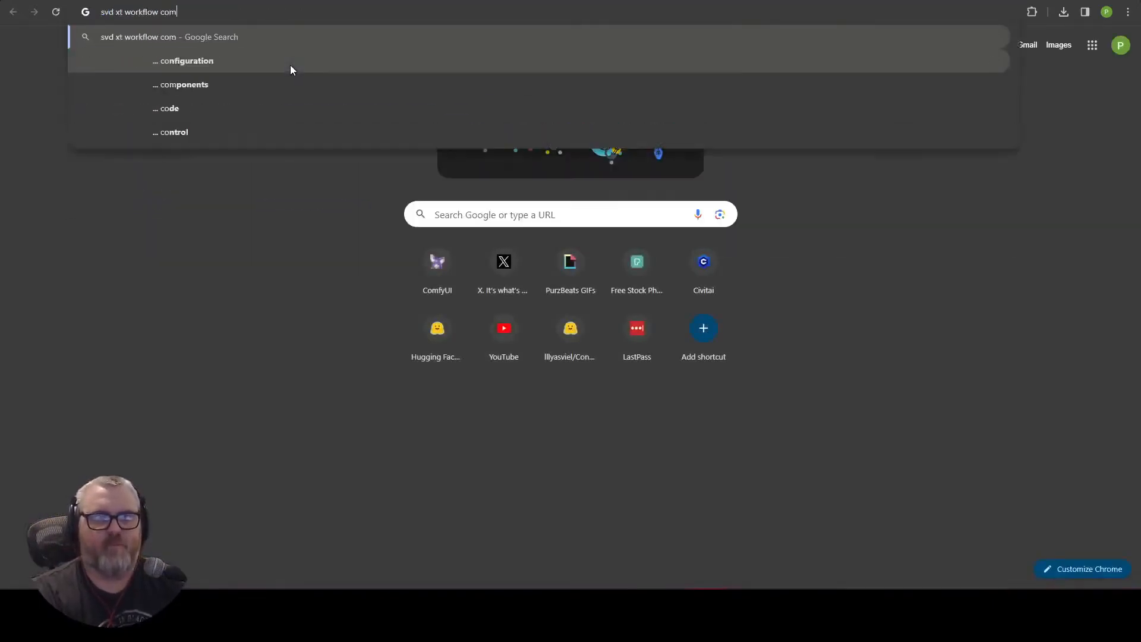
key("Return")
scroll(312, 286, "down", 4)
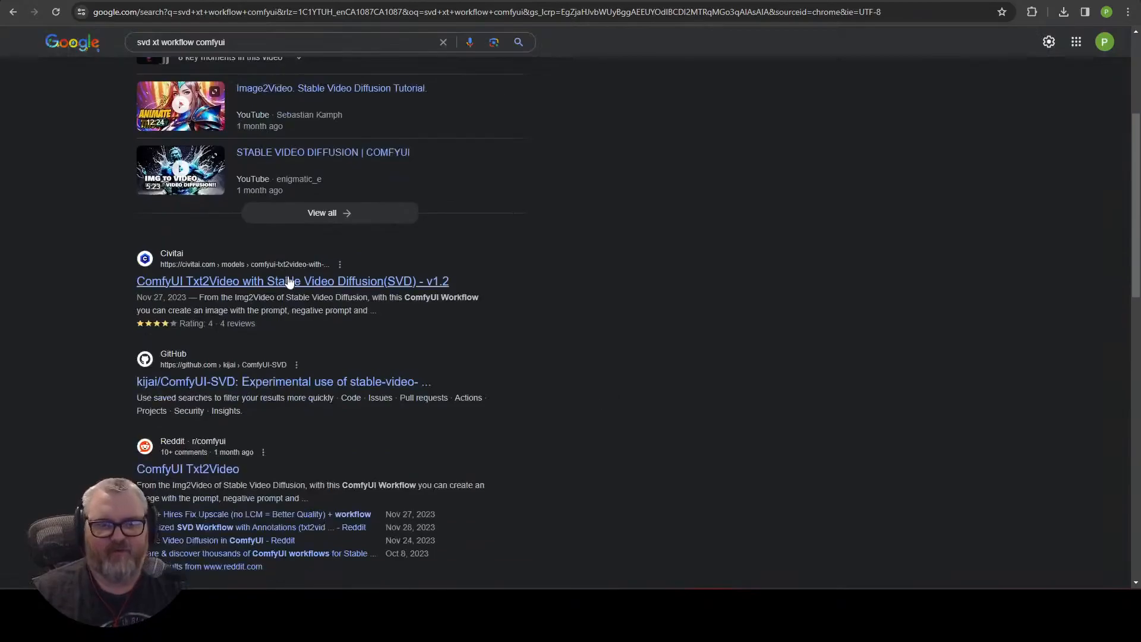
key("ctrl+Tab")
scroll(525, 442, "up", 7)
left_click(406, 186)
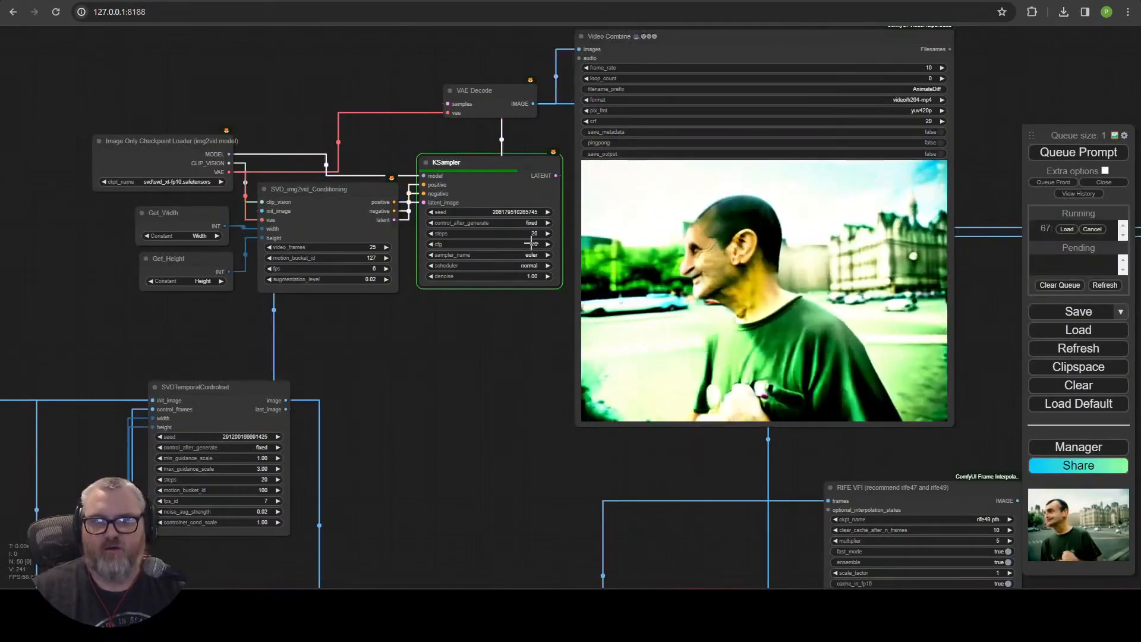
Set the KSampler's cfg to 3.0 and move the VAE Decode node.
left_click(532, 244)
type("3")
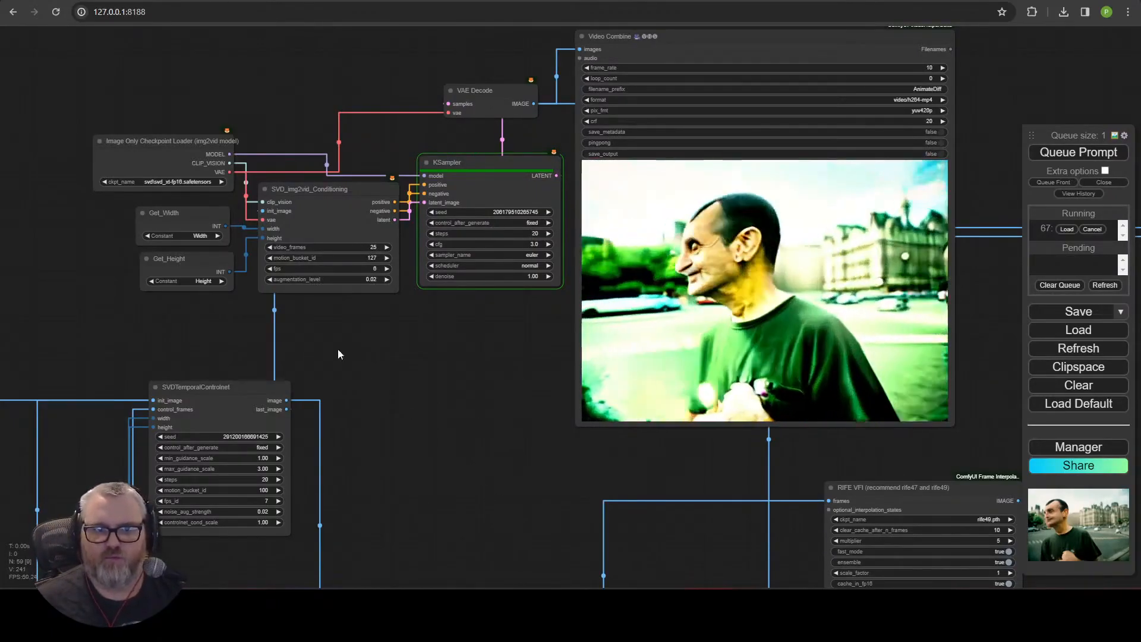
left_click(198, 215)
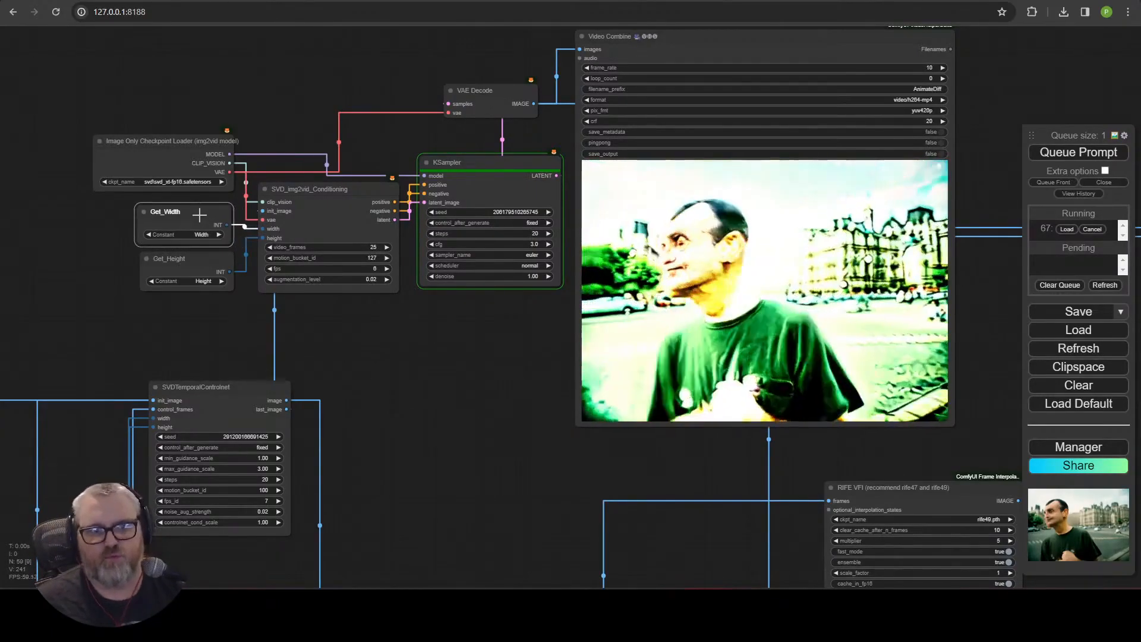
left_click_drag(489, 94, 505, 113)
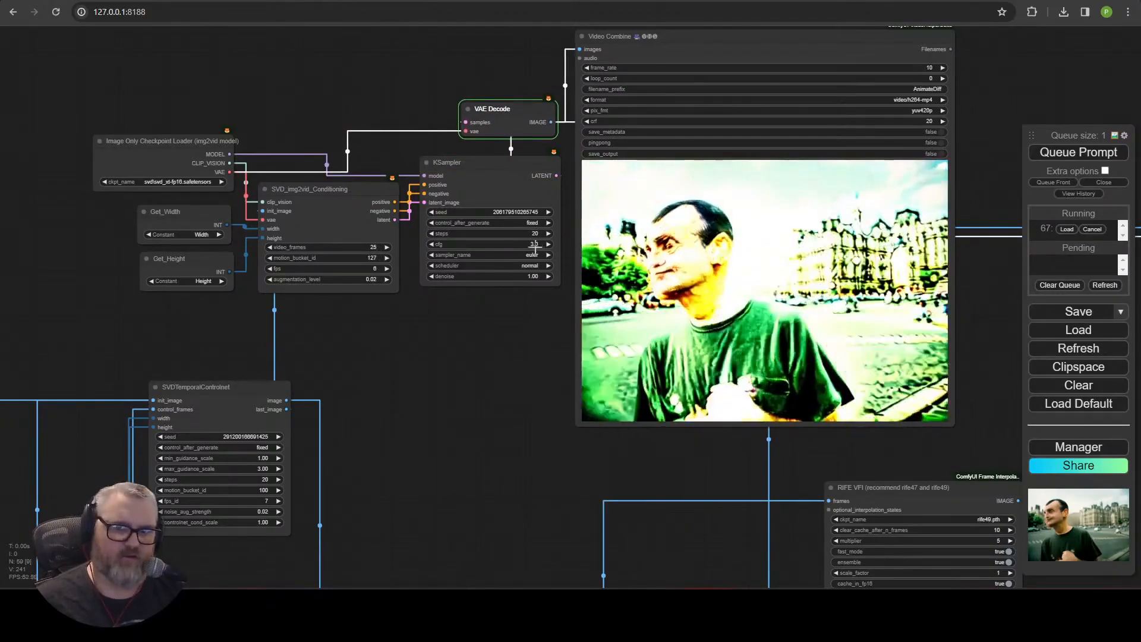
left_click_drag(469, 348, 196, 353)
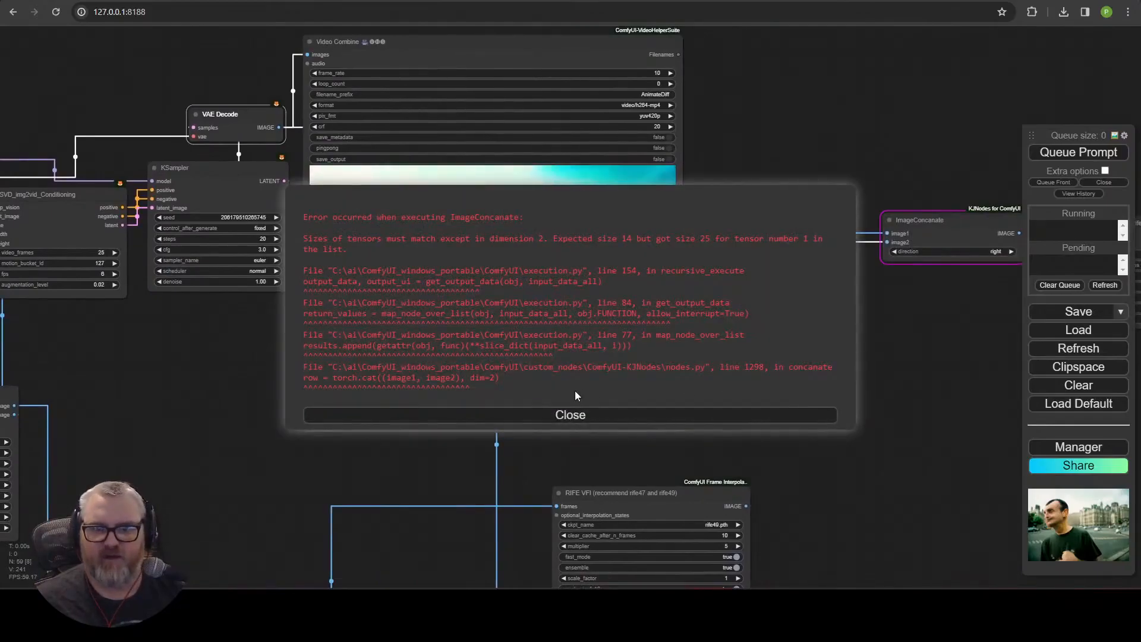
Dismiss the ImageConcatenate error and delete the ImageConcatenate node.
left_click(671, 419)
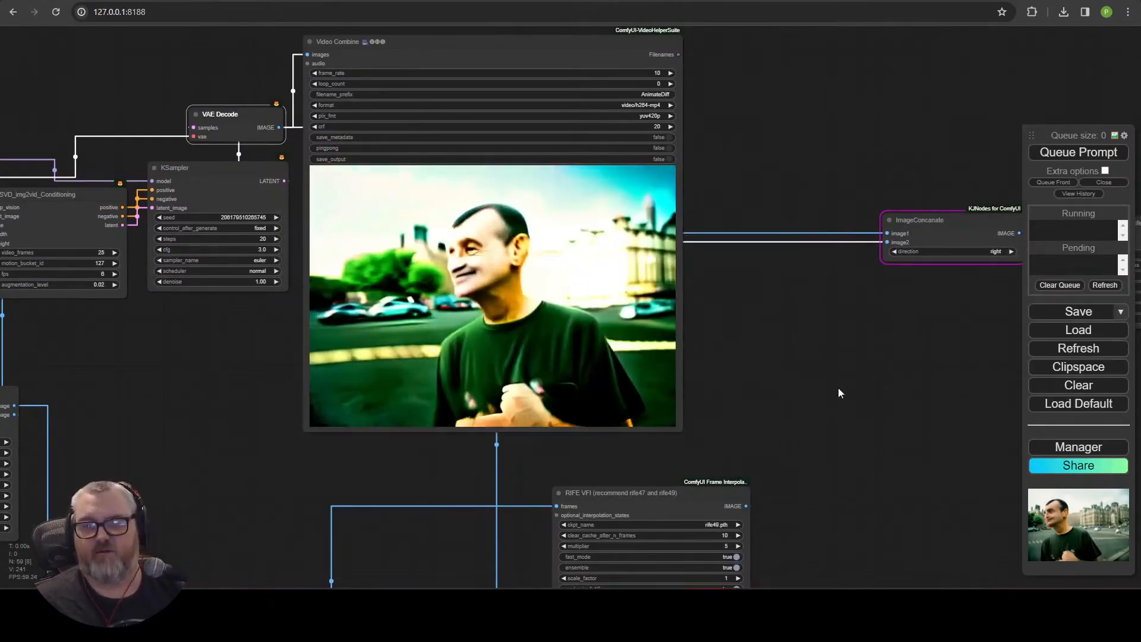
left_click_drag(850, 365, 576, 355)
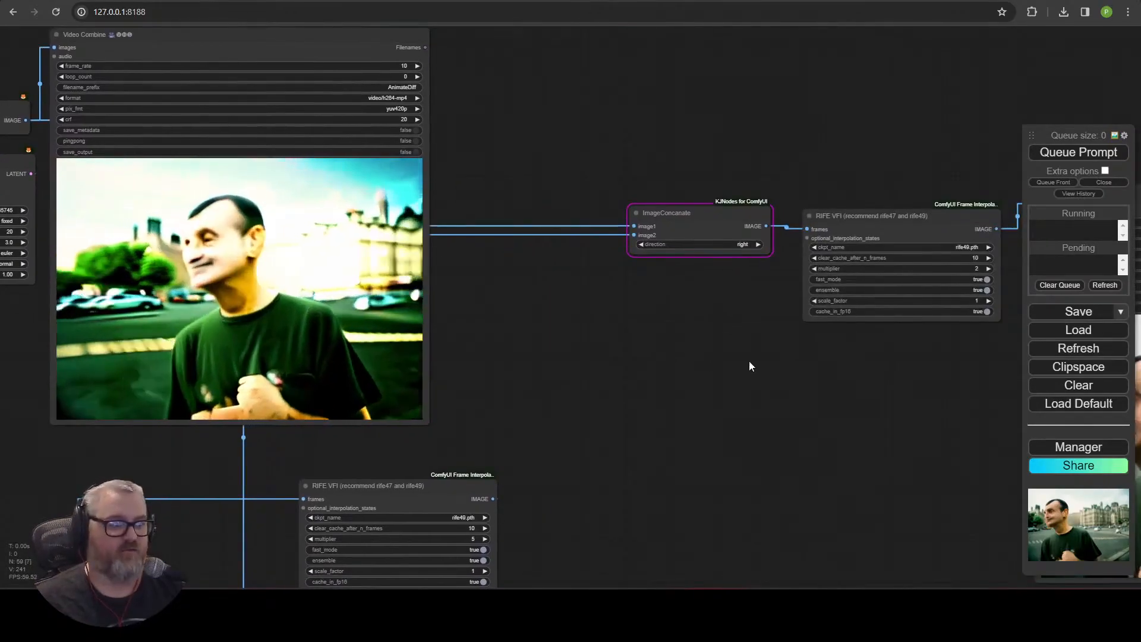
left_click_drag(749, 361, 518, 359)
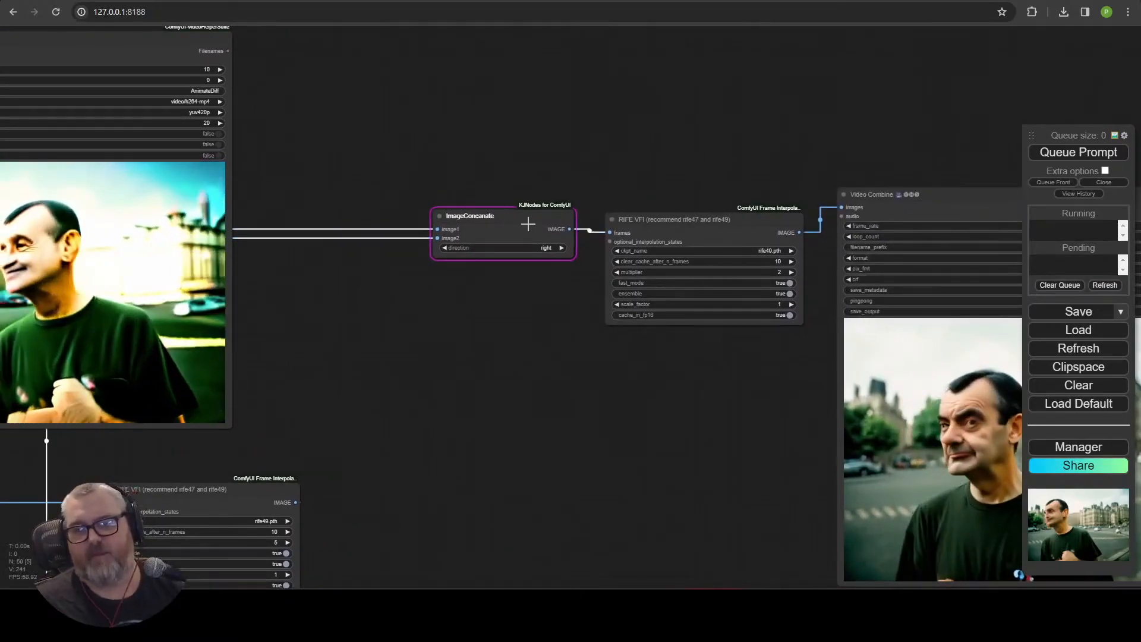
left_click(527, 222)
key("Delete")
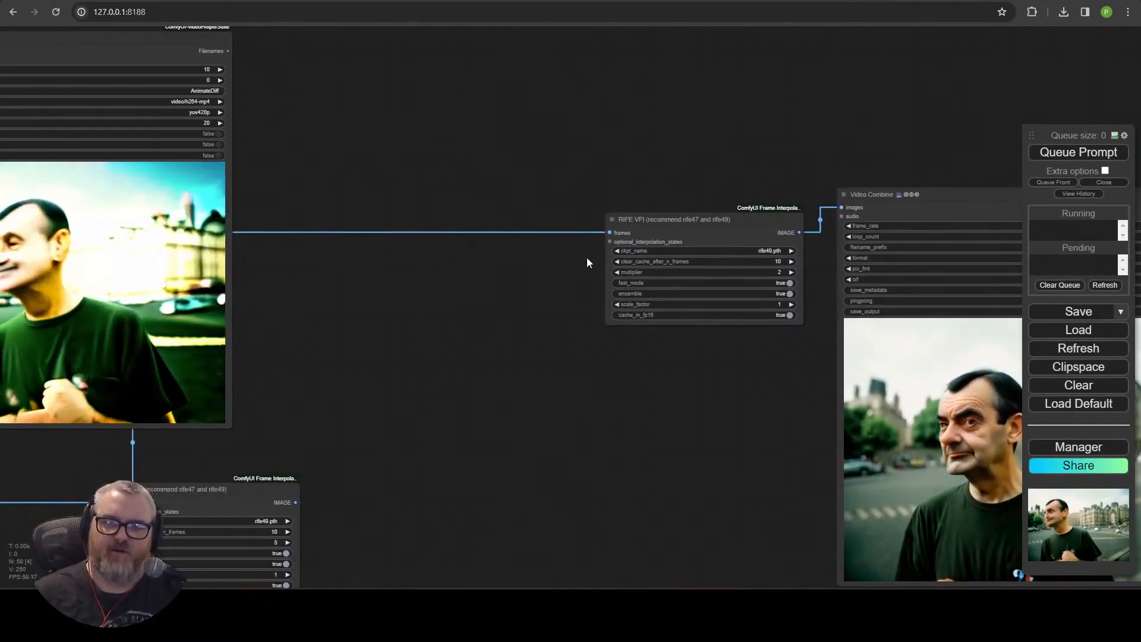
Move the RIFE VFI node aside and add an ImageCombine node to the canvas in its place.
left_click_drag(517, 306, 442, 305)
left_click_drag(590, 219, 392, 155)
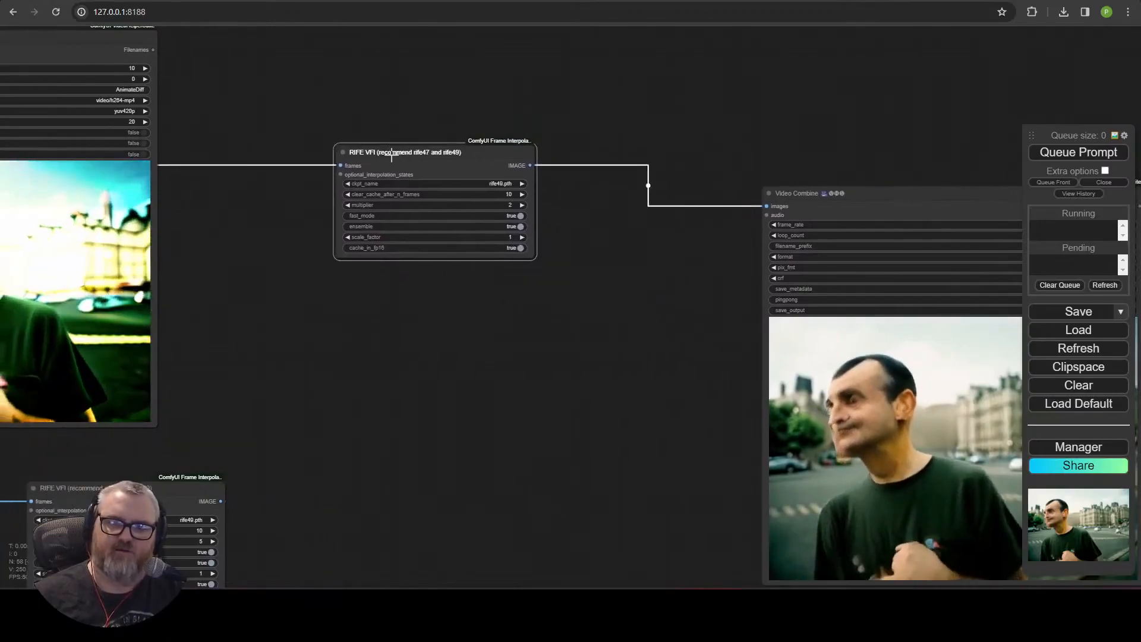
double_click(429, 294)
type("imagecom")
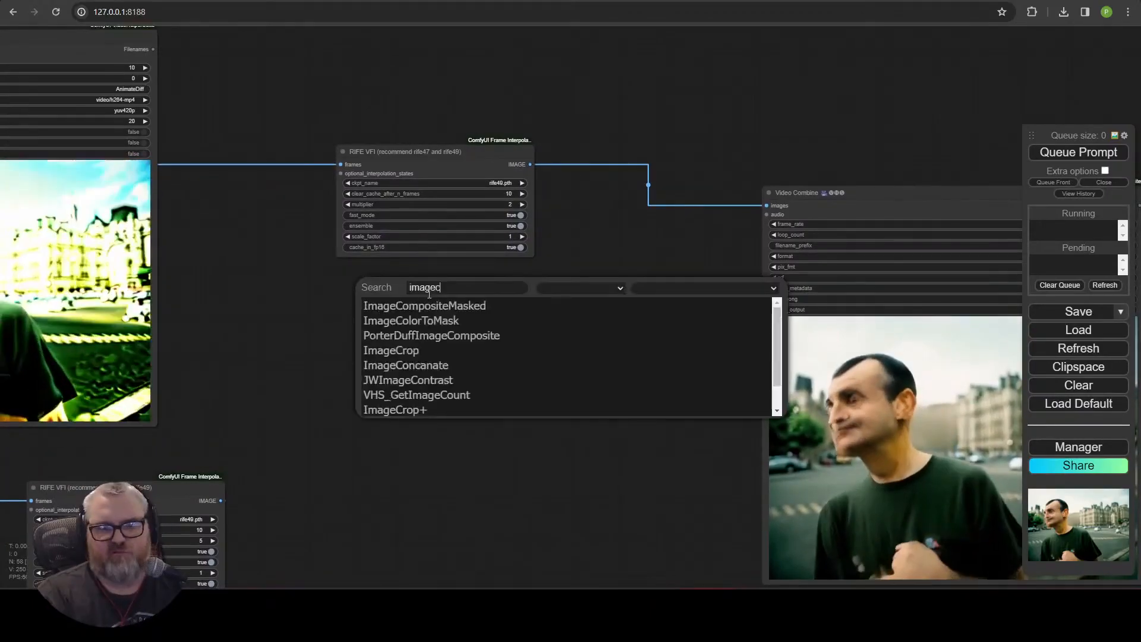
type("comb")
left_click(394, 325)
left_click_drag(414, 318, 747, 297)
Connect the image outputs of both decoded video chains to the ImageCombine node's inputs.
scroll(448, 351, "down", 3)
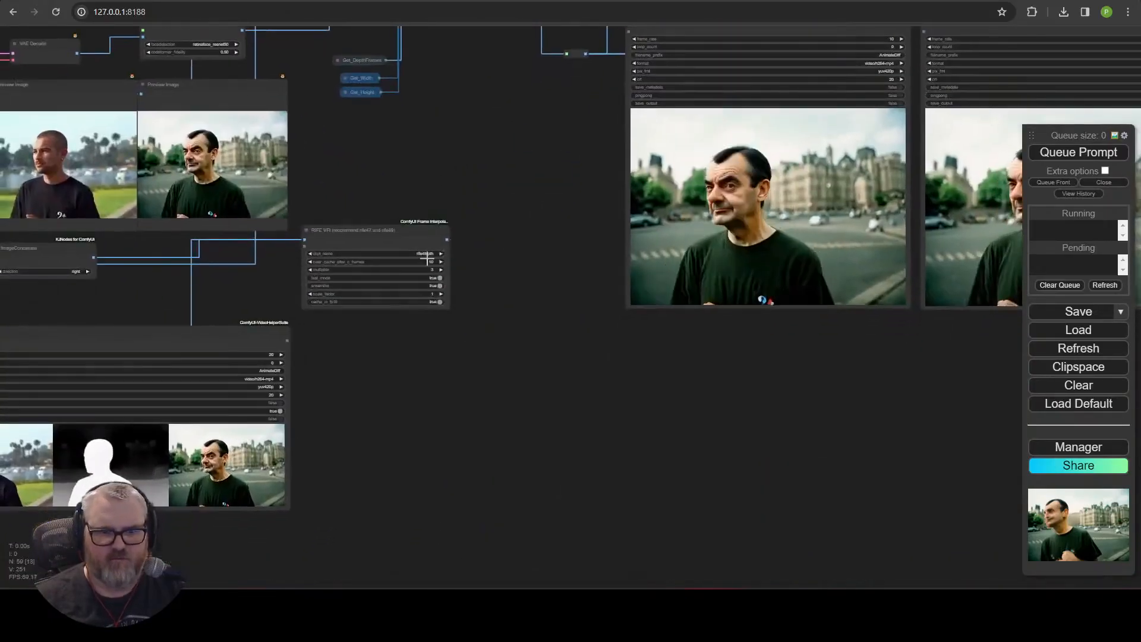
left_click_drag(618, 88, 859, 231)
left_click_drag(775, 299, 615, 314)
scroll(458, 315, "up", 5)
left_click_drag(457, 315, 878, 44)
scroll(400, 172, "down", 3)
left_click_drag(400, 172, 264, 426)
left_click_drag(840, 363, 317, 566)
left_click_drag(236, 353, 224, 354)
scroll(224, 354, "down", 2)
left_click_drag(332, 362, 706, 182)
left_click_drag(526, 44, 513, 211)
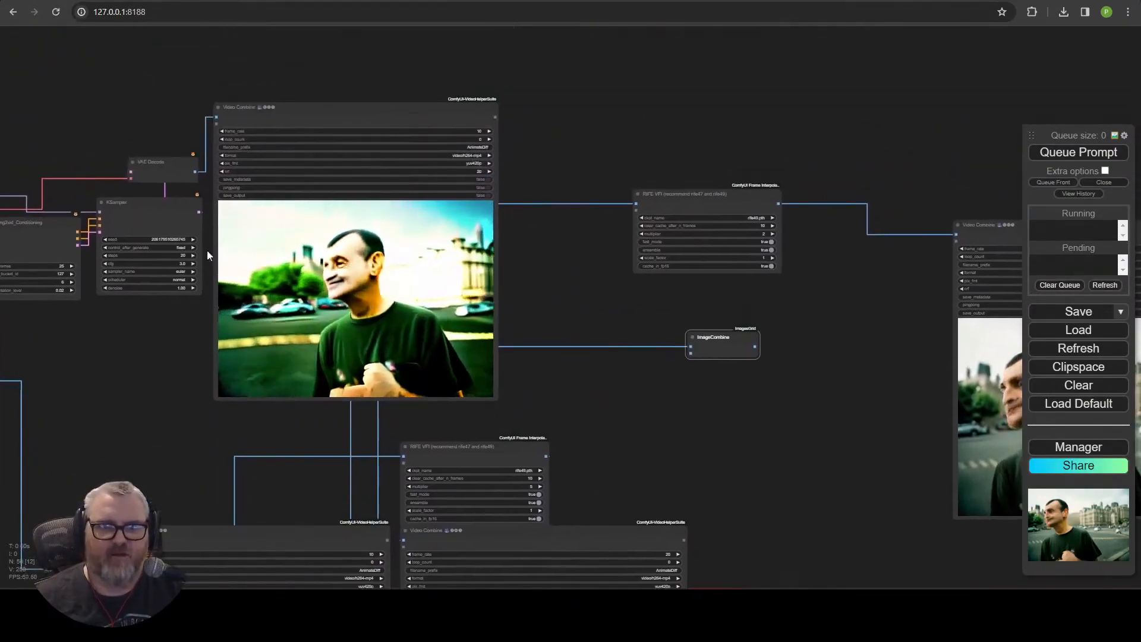
Route the ImageCombine output into the RIFE VFI frames input feeding the final Video Combine node.
left_click_drag(802, 360, 667, 372)
left_click_drag(583, 419, 564, 436)
left_click_drag(548, 380, 429, 237)
left_click_drag(521, 375, 366, 319)
left_click_drag(476, 227, 622, 248)
left_click_drag(367, 320, 532, 435)
scroll(385, 362, "down", 4)
left_click_drag(385, 363, 593, 301)
Queue the prompt to render the combined side-by-side video.
left_click(1078, 153)
scroll(412, 347, "up", 10)
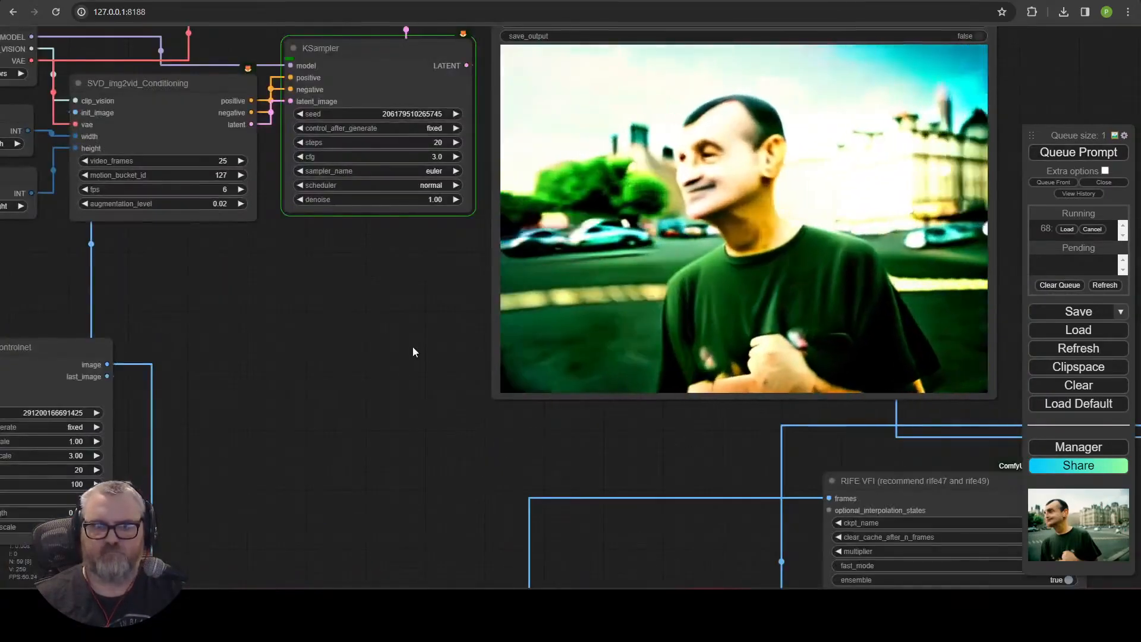
scroll(412, 347, "down", 4)
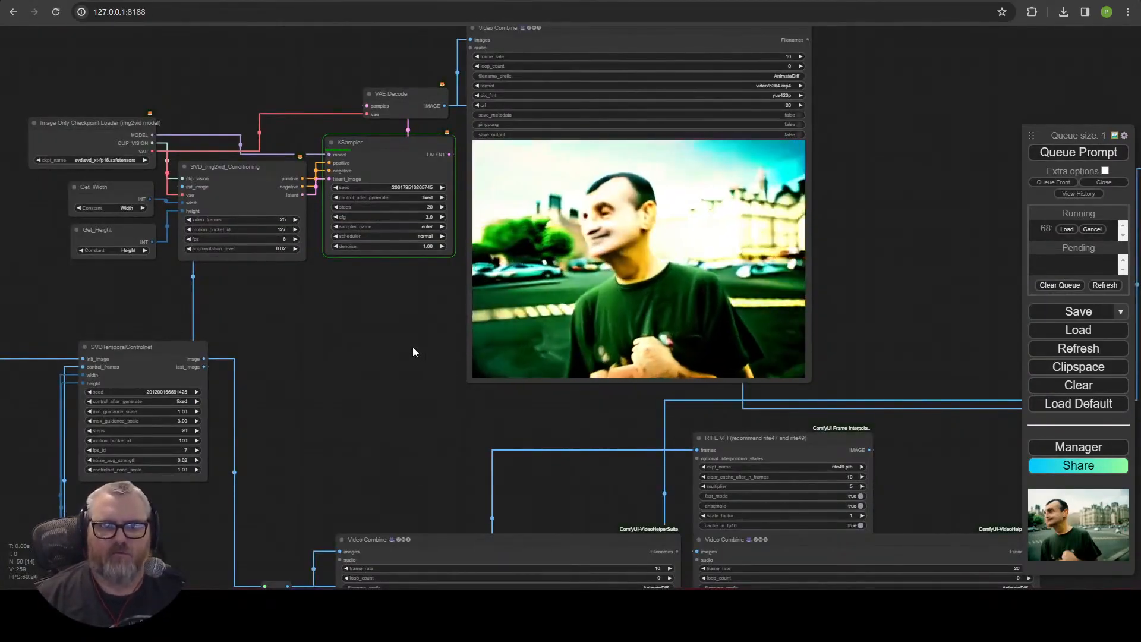
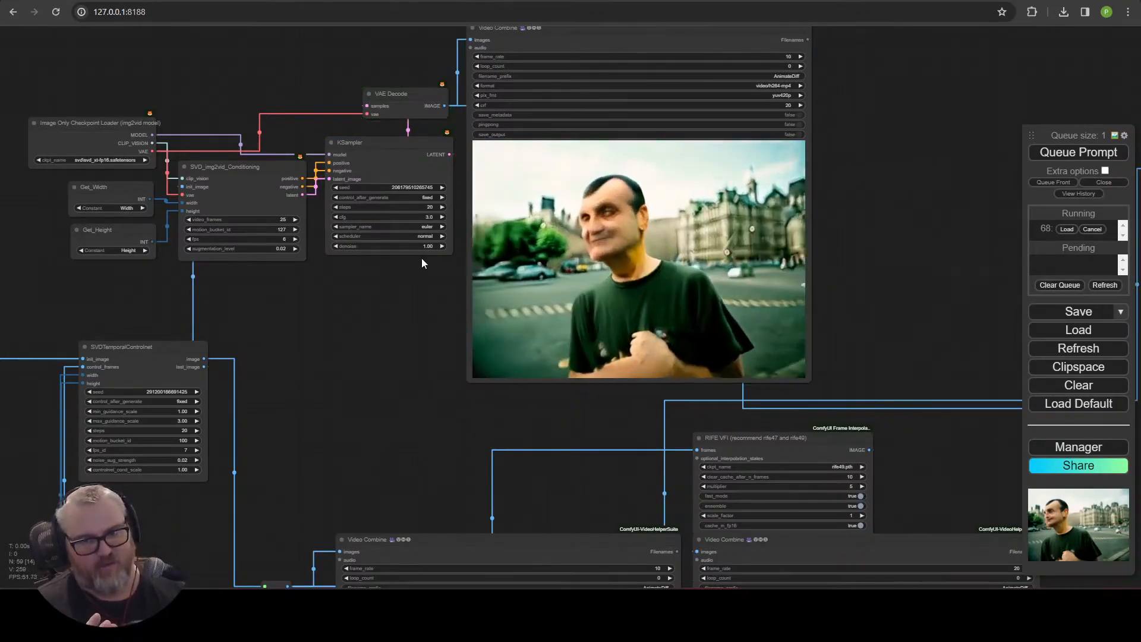
Examine the rendered side-by-side output videos on the canvas.
scroll(418, 352, "down", 6)
left_click_drag(418, 352, 355, 294)
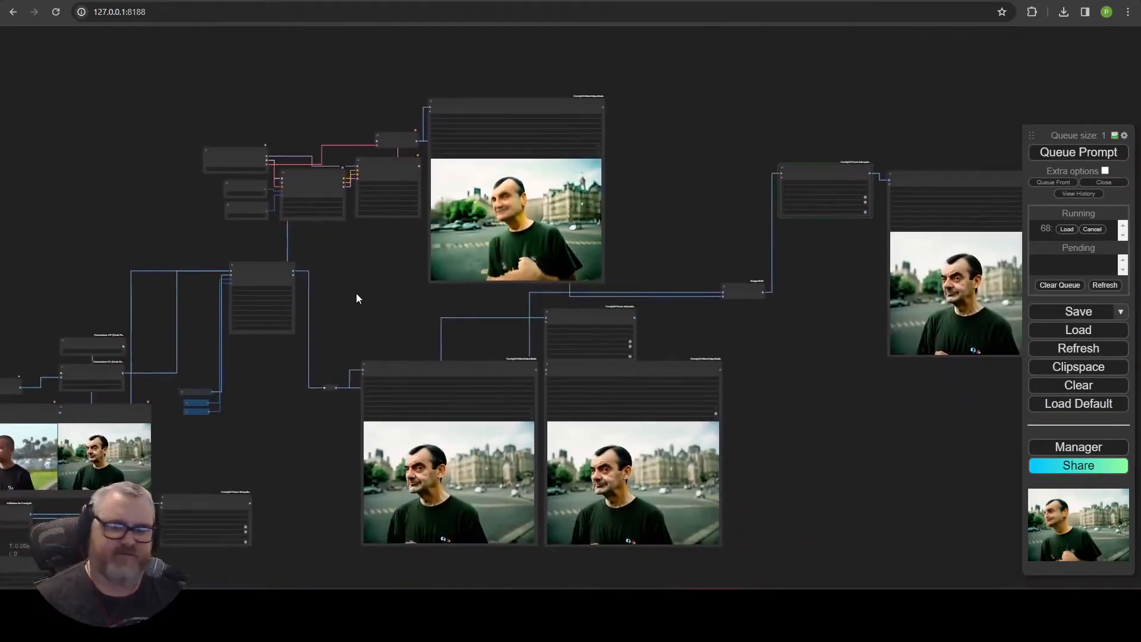
scroll(655, 367, "up", 6)
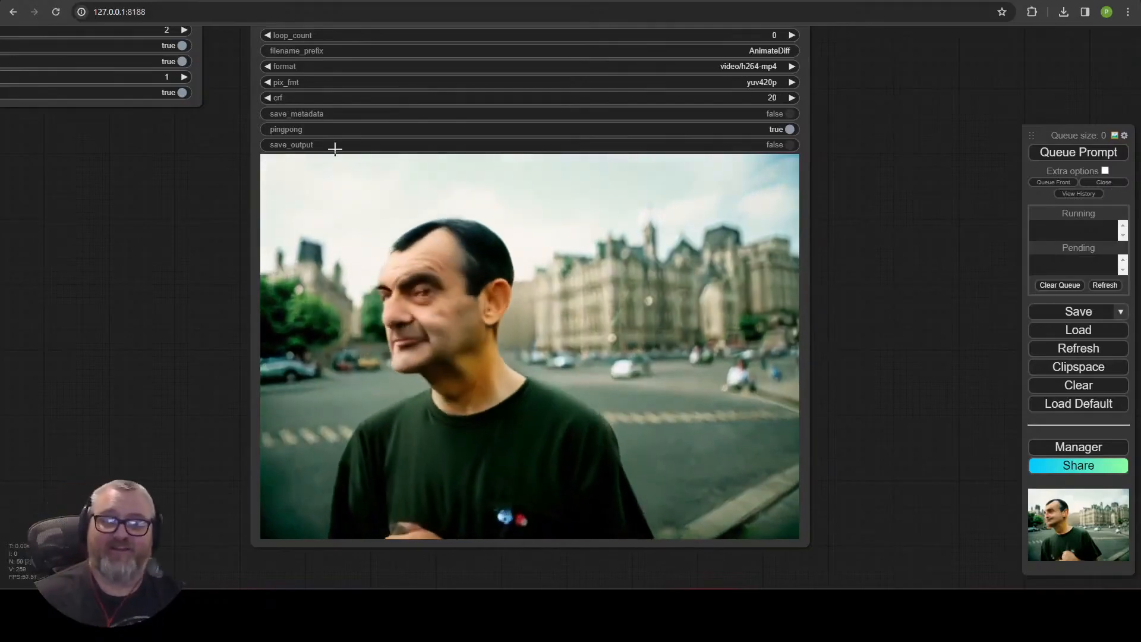
scroll(170, 284, "down", 5)
scroll(766, 290, "up", 3)
left_click_drag(591, 372, 558, 357)
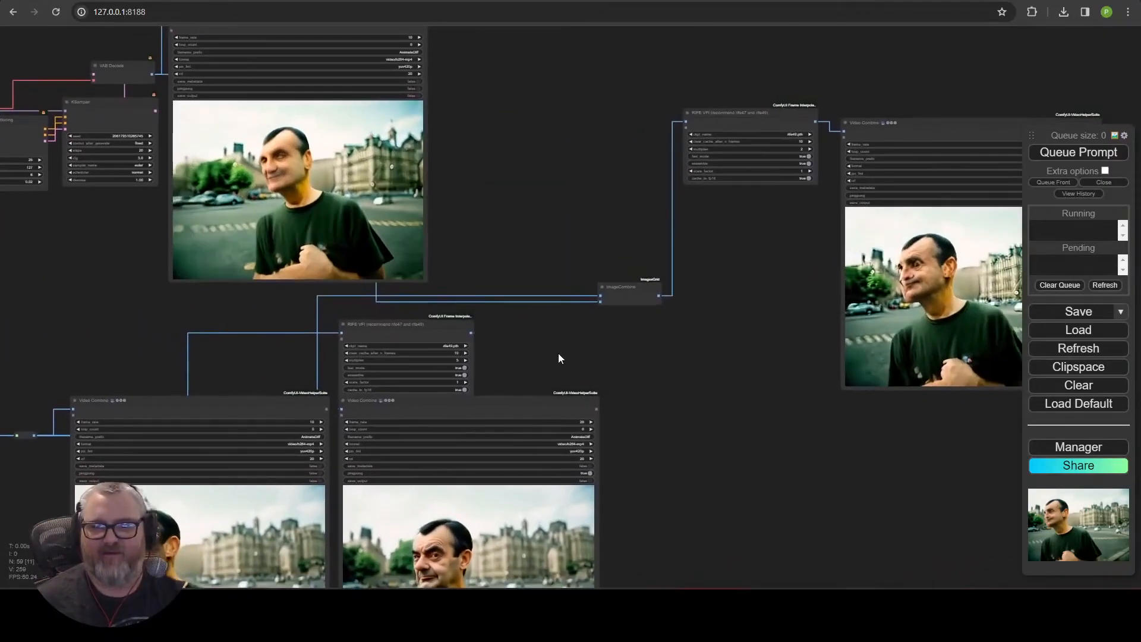
left_click_drag(600, 296, 578, 285)
left_click_drag(521, 204, 769, 204)
left_click_drag(362, 258, 443, 336)
left_click_drag(248, 126, 701, 273)
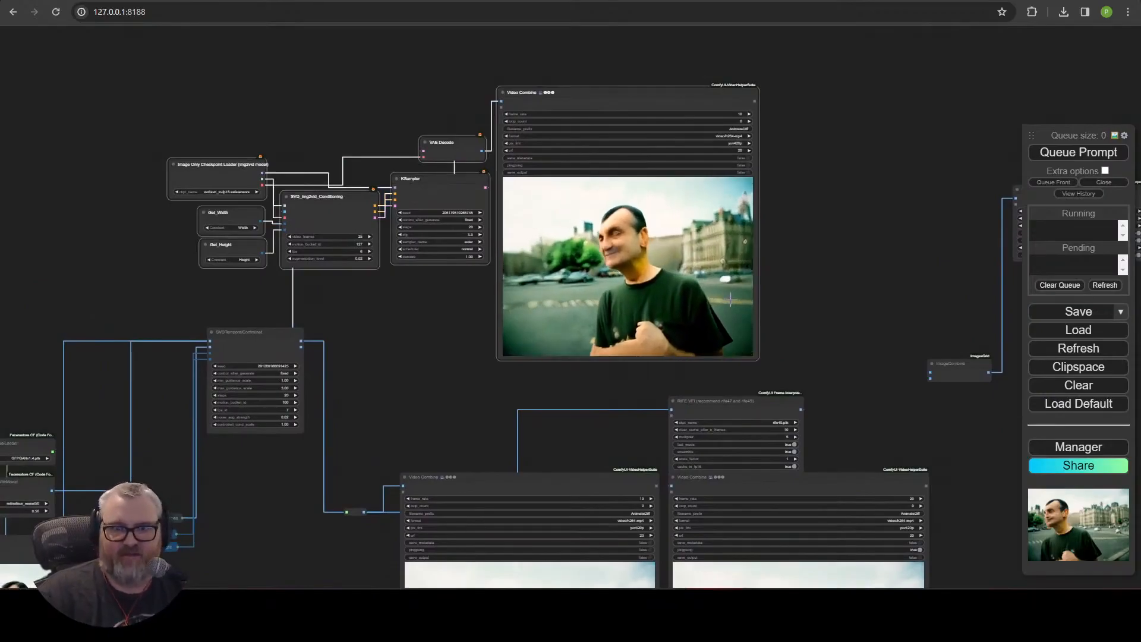
key("Delete")
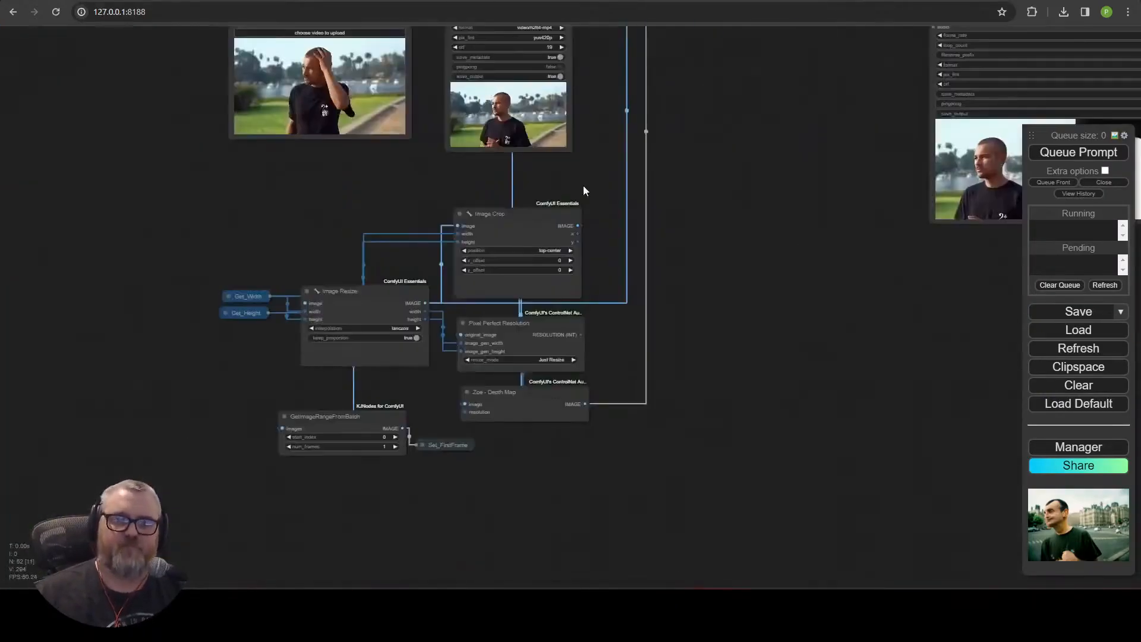
Inspect the Load Video source node and the preprocessing nodes below it.
scroll(586, 190, "up", 5)
scroll(459, 124, "down", 2)
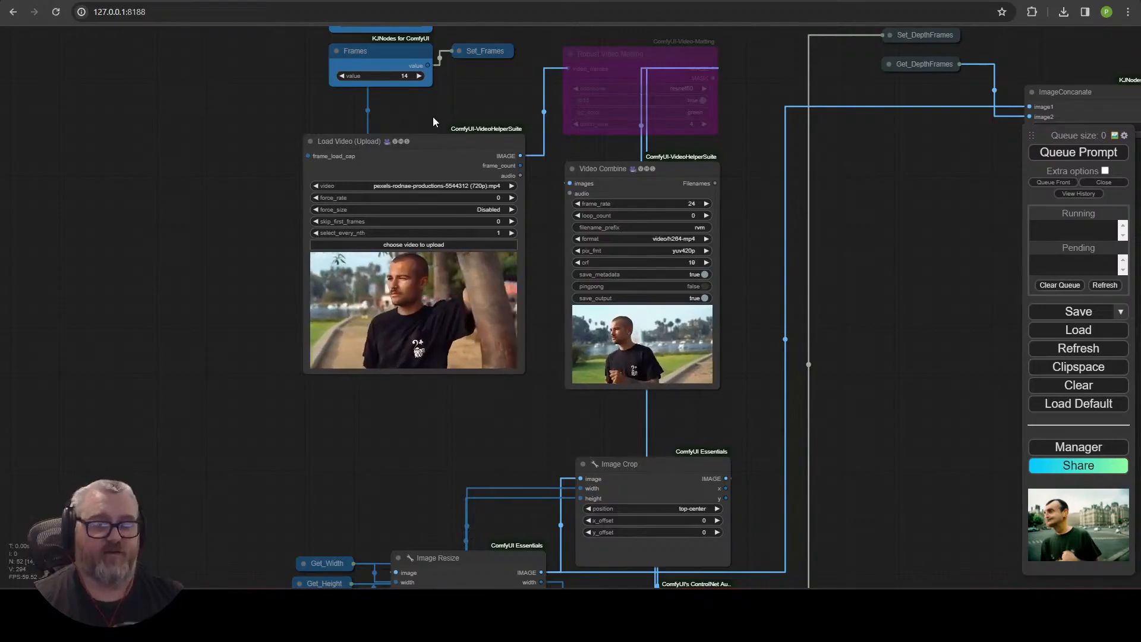
scroll(548, 105, "down", 5)
scroll(519, 343, "up", 5)
left_click_drag(496, 316, 406, 241)
scroll(497, 325, "up", 4)
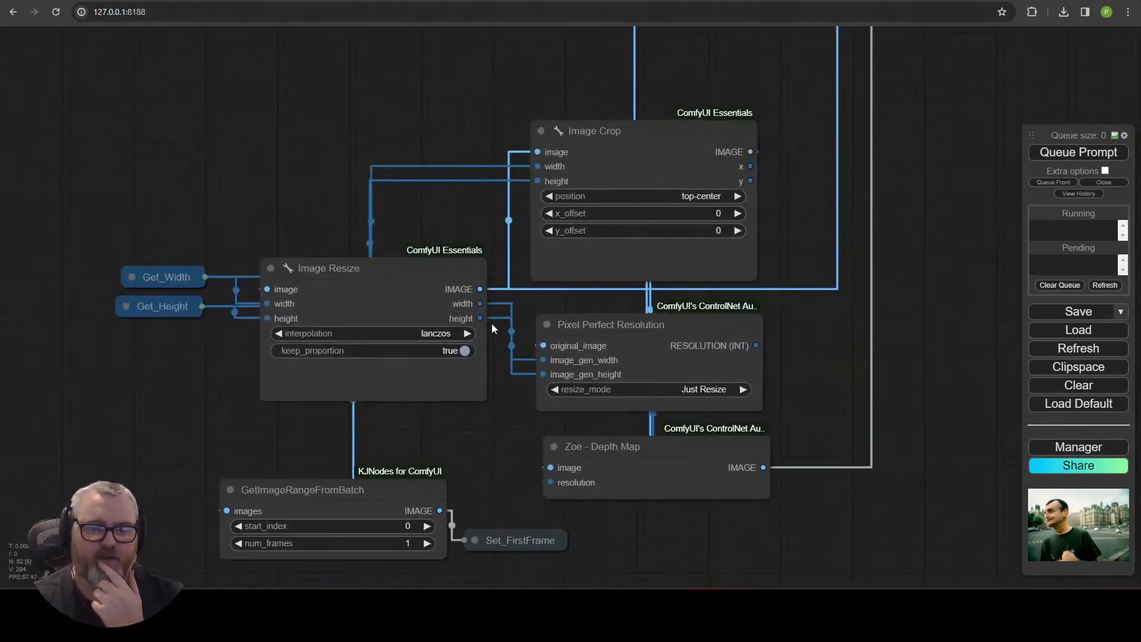
scroll(480, 453, "down", 3)
left_click_drag(472, 470, 416, 397)
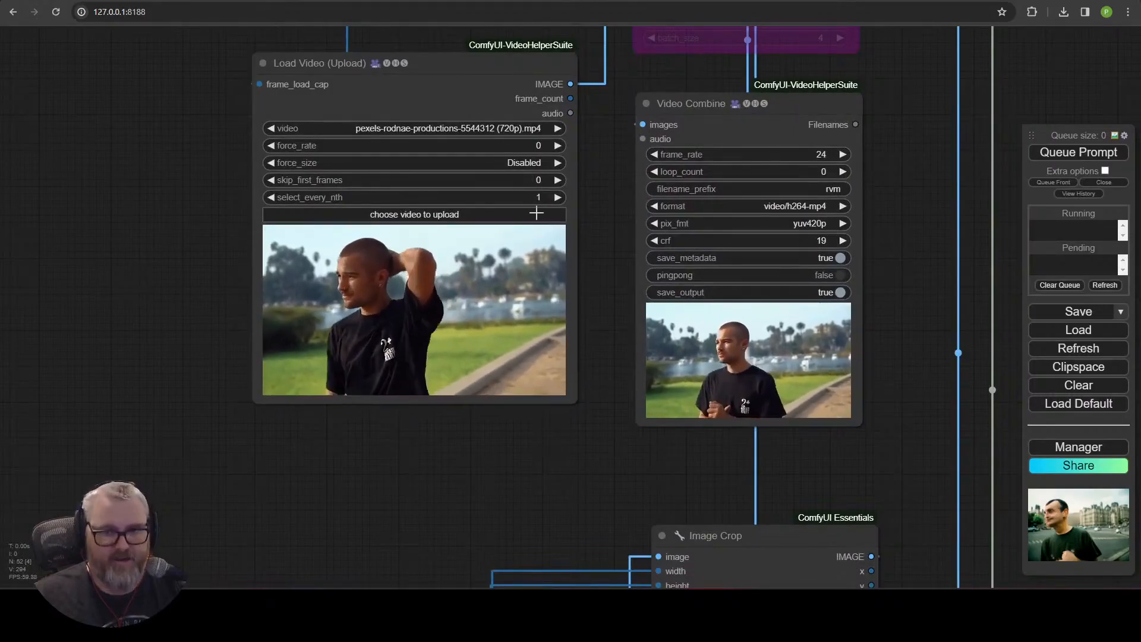
left_click(527, 181)
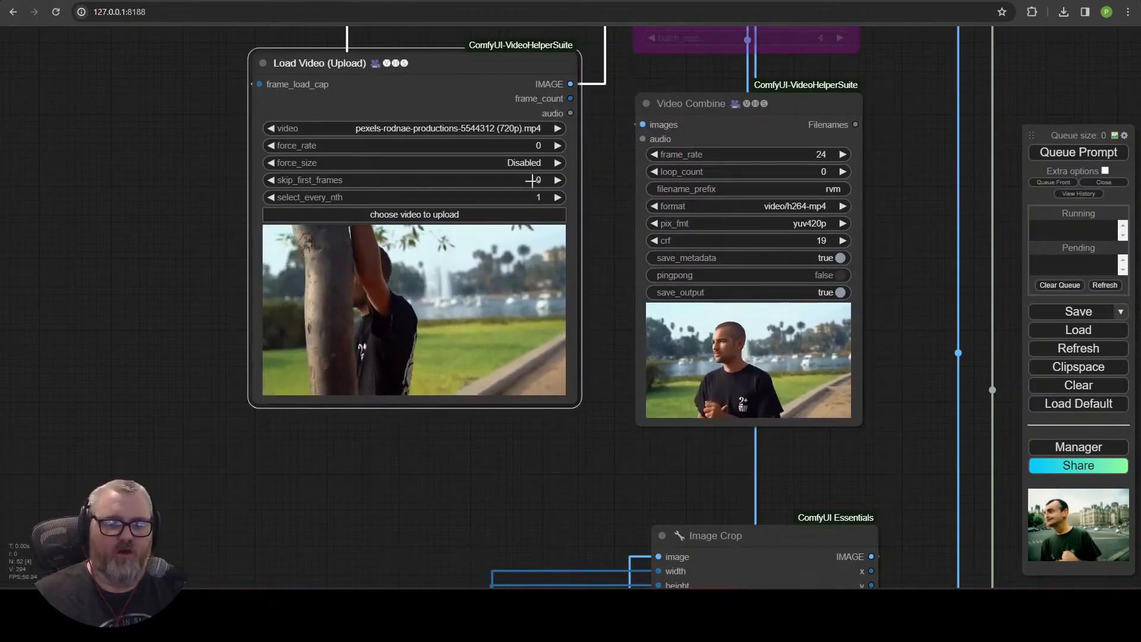
left_click(726, 183)
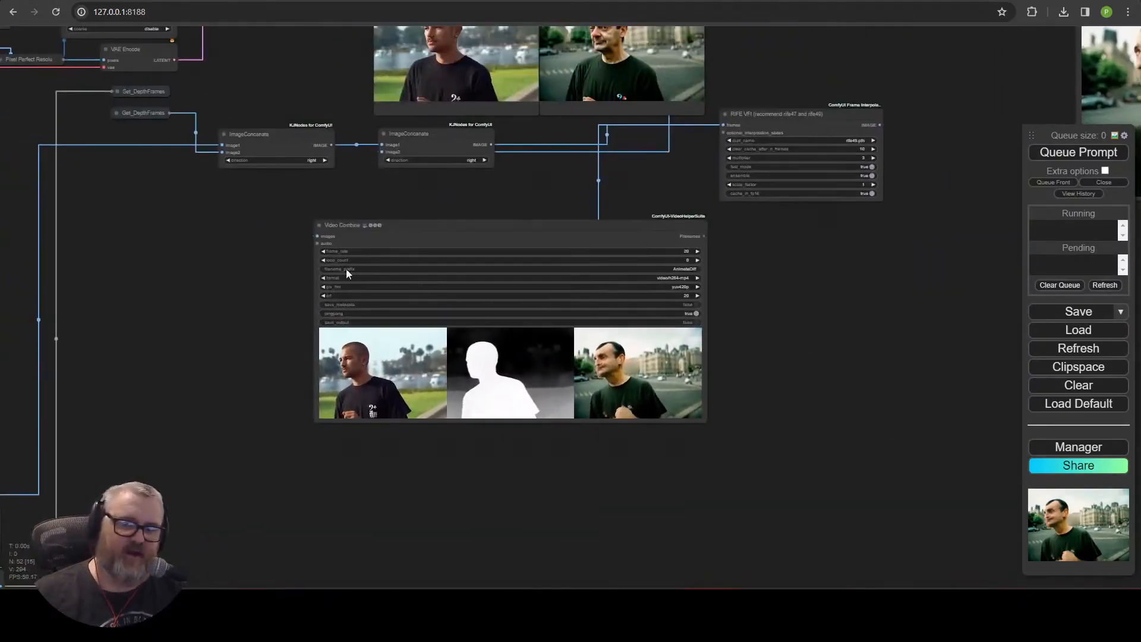
Save the workflow as workflow.json.
left_click_drag(275, 258, 794, 547)
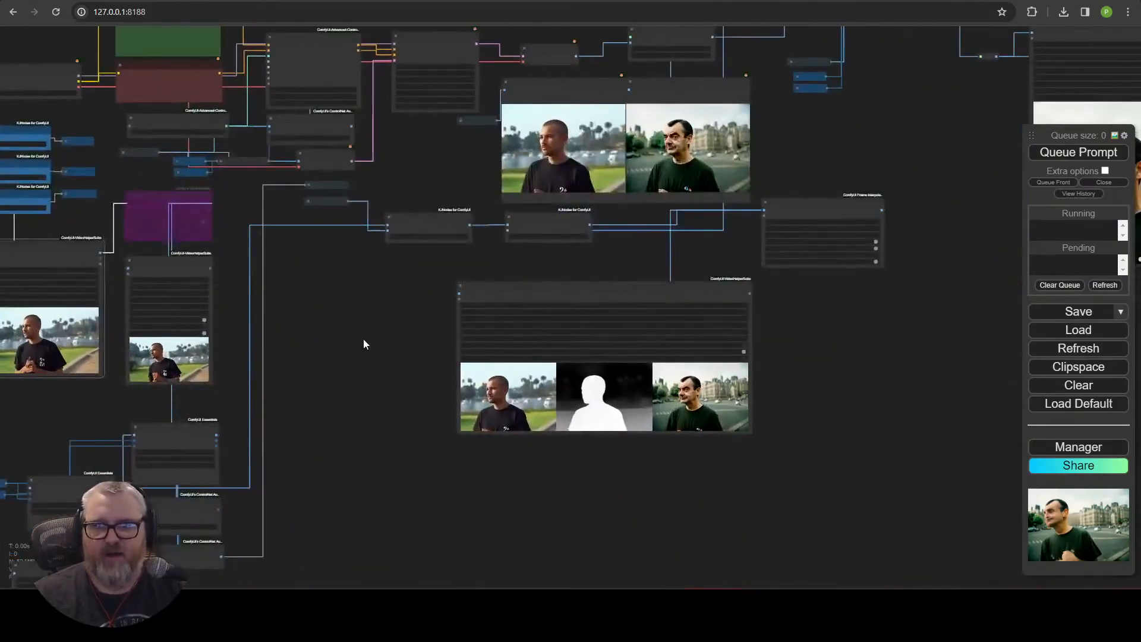
left_click(1078, 314)
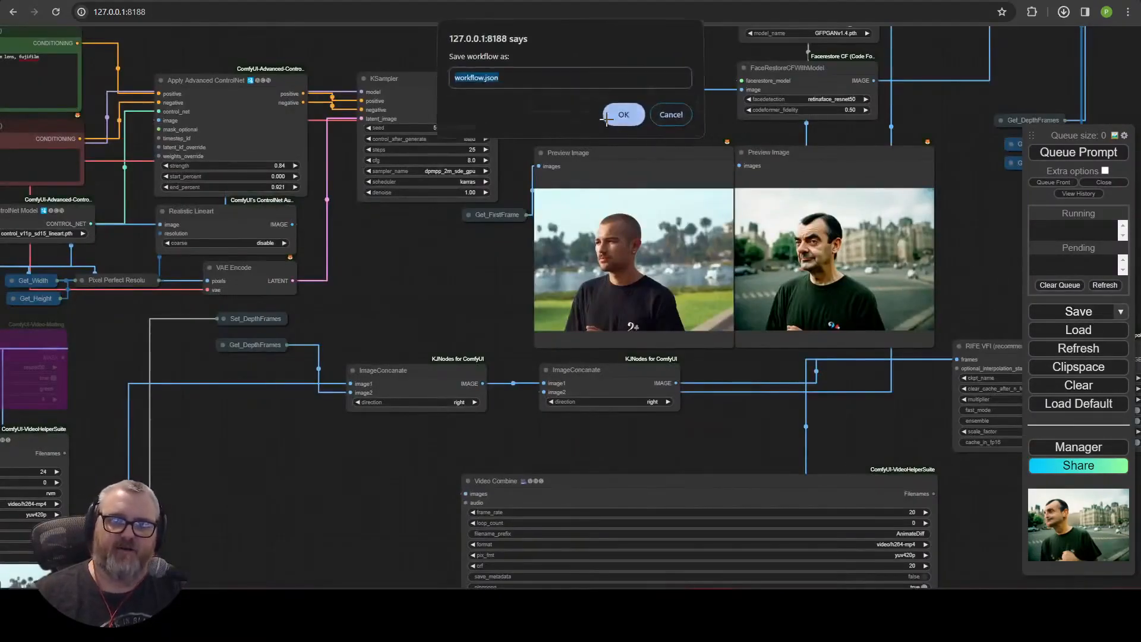
left_click(622, 117)
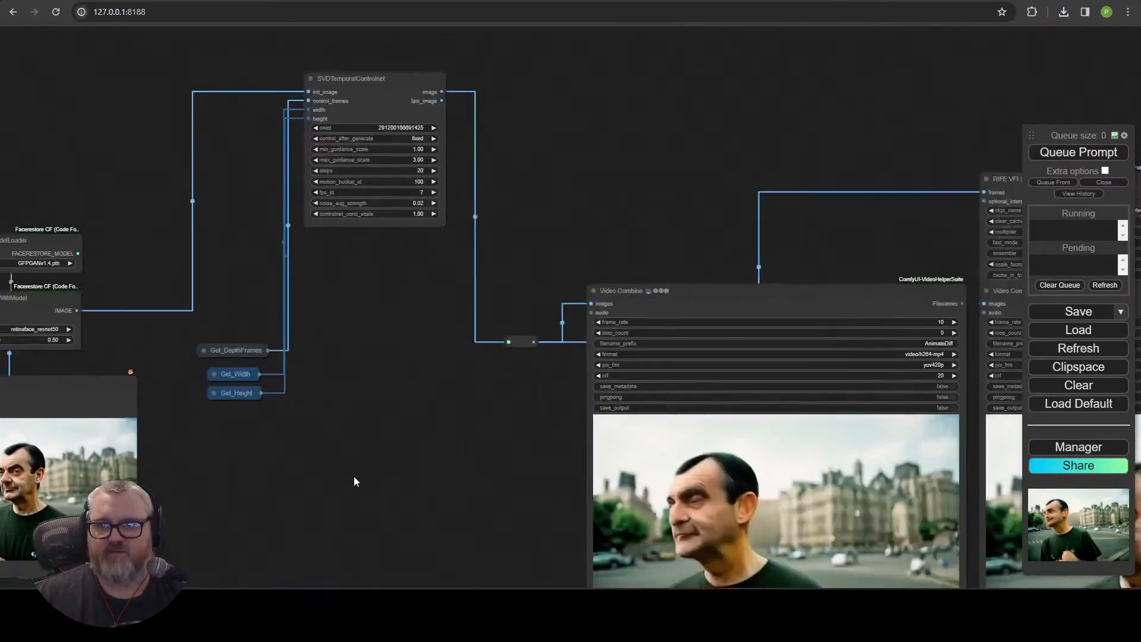
Pan and zoom across the workflow to locate the SVD-XT Video Combine output node.
left_click_drag(354, 476, 348, 477)
scroll(348, 477, "down", 4)
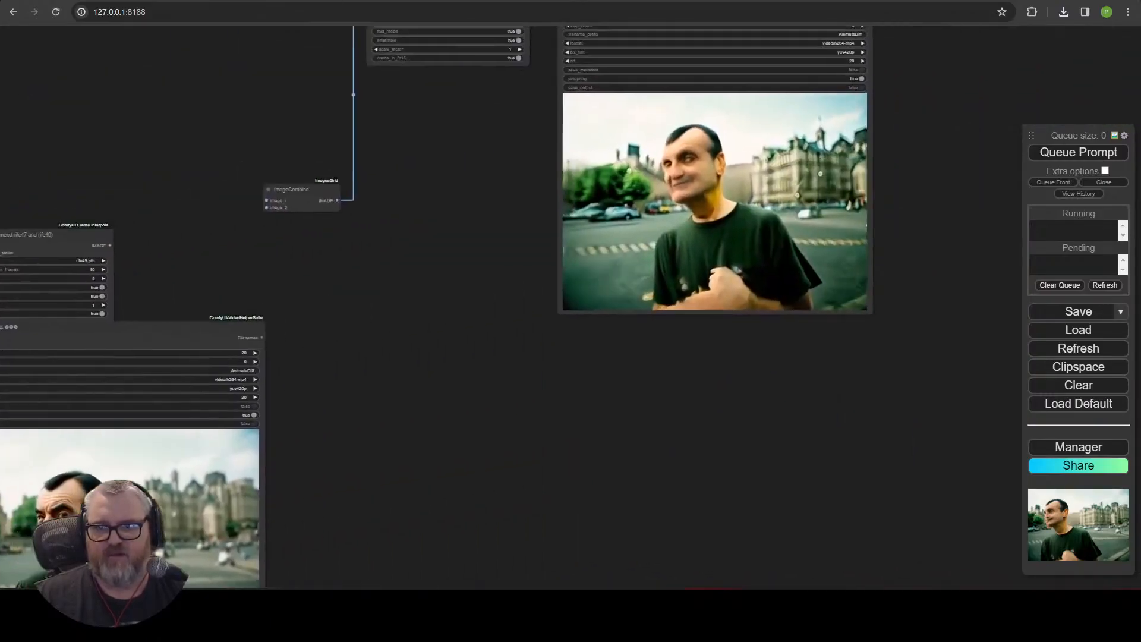
scroll(423, 296, "down", 3)
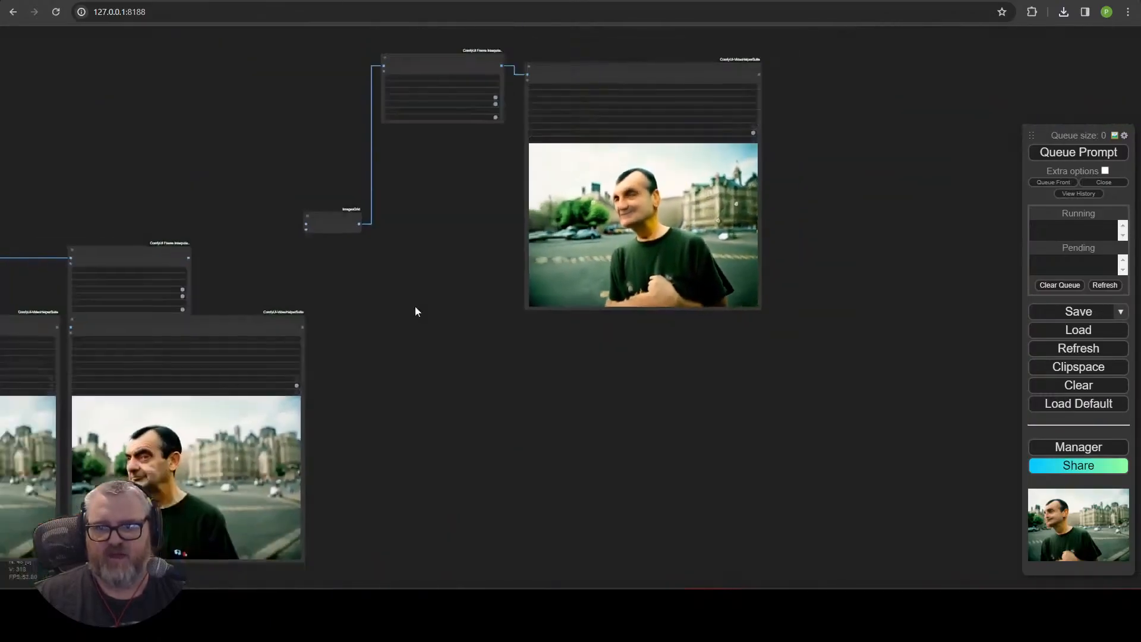
left_click_drag(399, 228, 349, 352)
left_click_drag(292, 384, 885, 546)
left_click_drag(781, 469, 800, 82)
left_click_drag(859, 171, 471, 600)
left_click_drag(412, 380, 1058, 3)
left_click_drag(940, 195, 91, 235)
left_click_drag(195, 153, 565, 199)
scroll(578, 222, "down", 8)
scroll(580, 248, "down", 2)
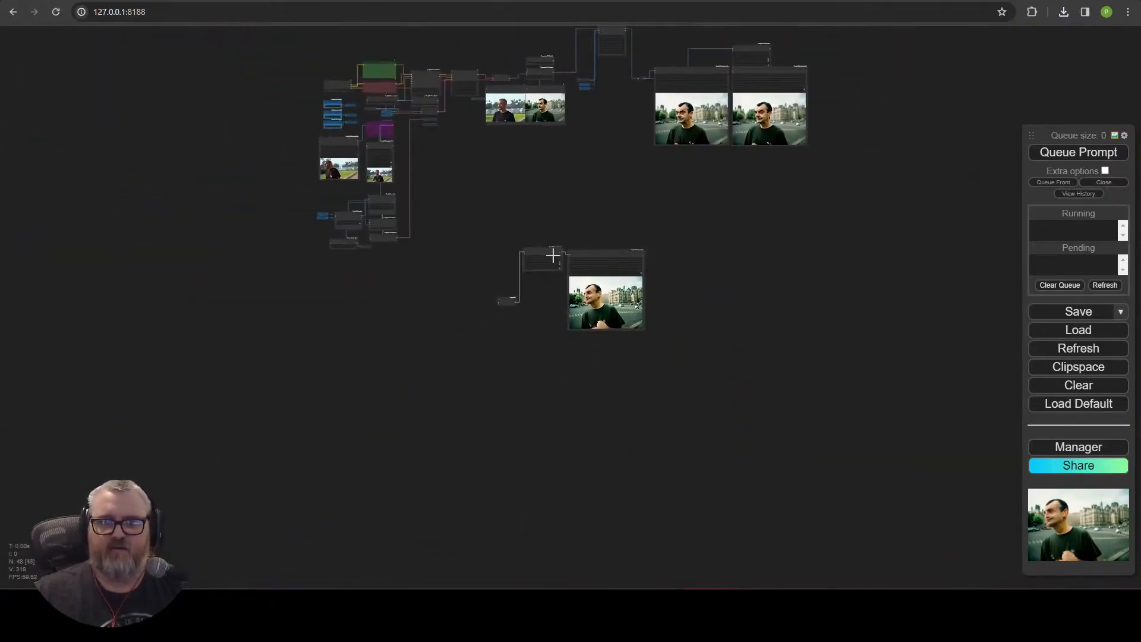
scroll(529, 155, "up", 10)
left_click_drag(620, 355, 545, 567)
left_click_drag(592, 352, 555, 355)
left_click_drag(882, 550, 561, 506)
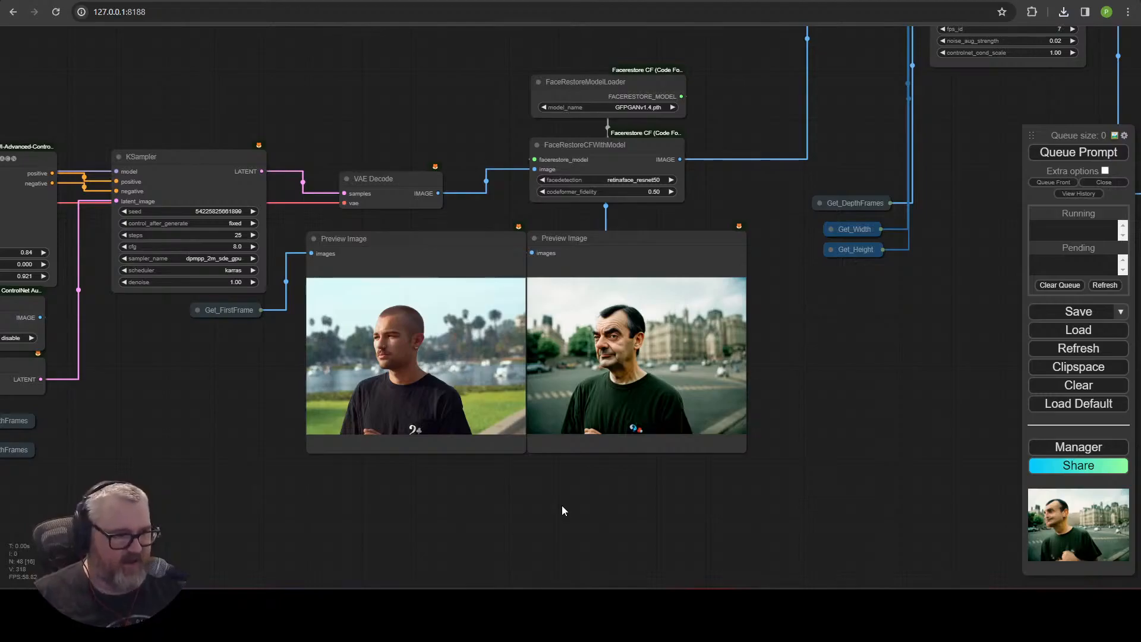
scroll(285, 457, "down", 1)
left_click_drag(201, 404, 569, 395)
left_click_drag(359, 486, 568, 466)
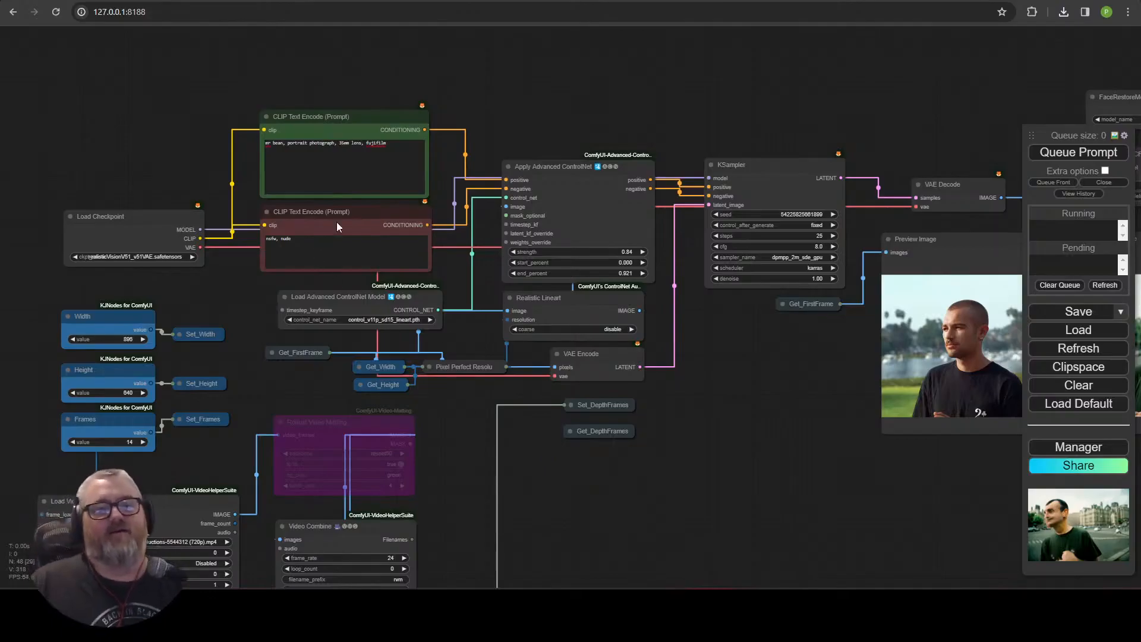
scroll(196, 161, "up", 3)
left_click_drag(196, 161, 306, 32)
scroll(415, 224, "down", 3)
left_click_drag(415, 224, 254, 30)
left_click_drag(685, 356, 271, 440)
left_click_drag(930, 368, 123, 459)
left_click_drag(535, 410, 214, 406)
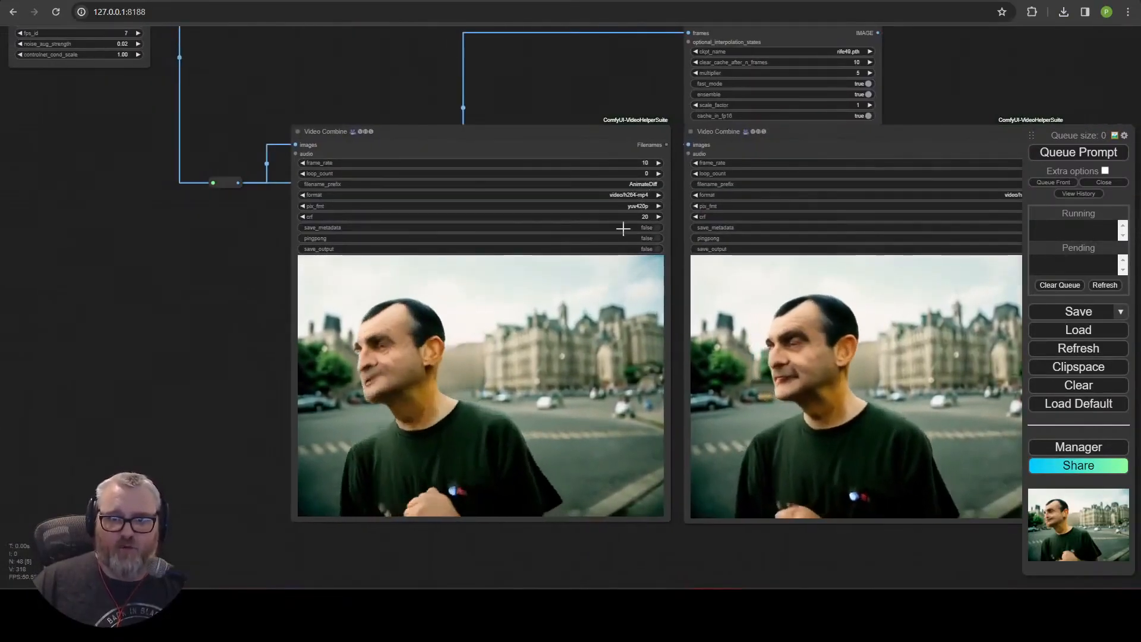
Set the SVD-XT Video Combine node's filename prefix to mrbean\mrbean_test.
scroll(620, 229, "up", 3)
left_click(647, 170)
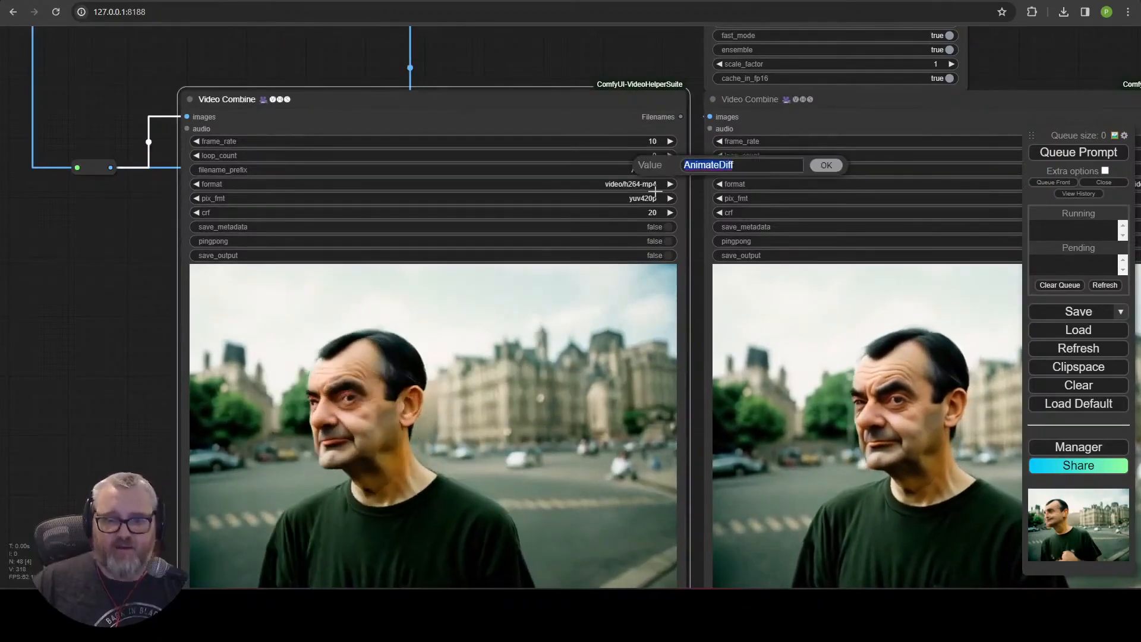
type("mrbean\\")
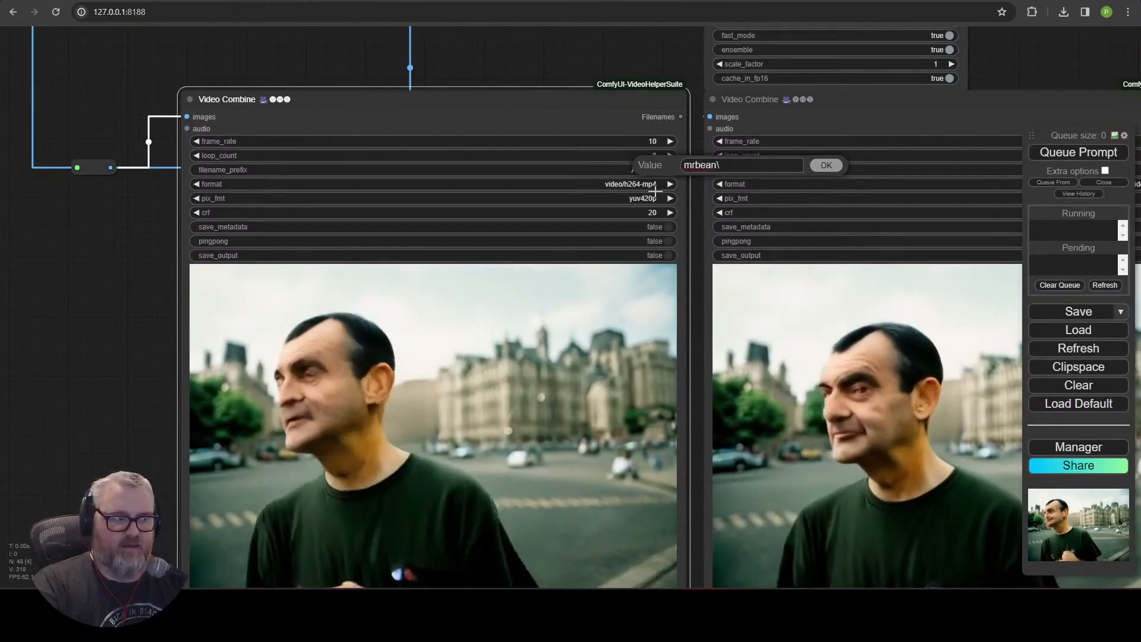
type("te")
key("Left")
key("Left")
key("Left")
key("Left")
type("mrbean_")
key("Return")
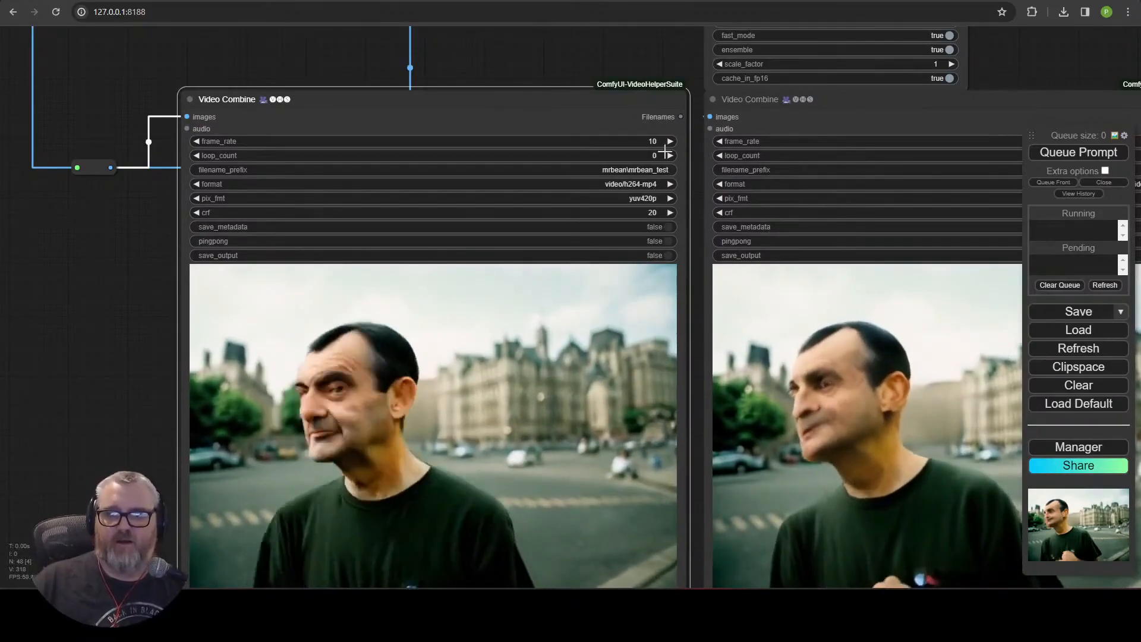
left_click(645, 170)
left_click(823, 171)
left_click_drag(693, 198, 611, 200)
Turn on save_output for the same Video Combine node.
scroll(370, 351, "down", 5)
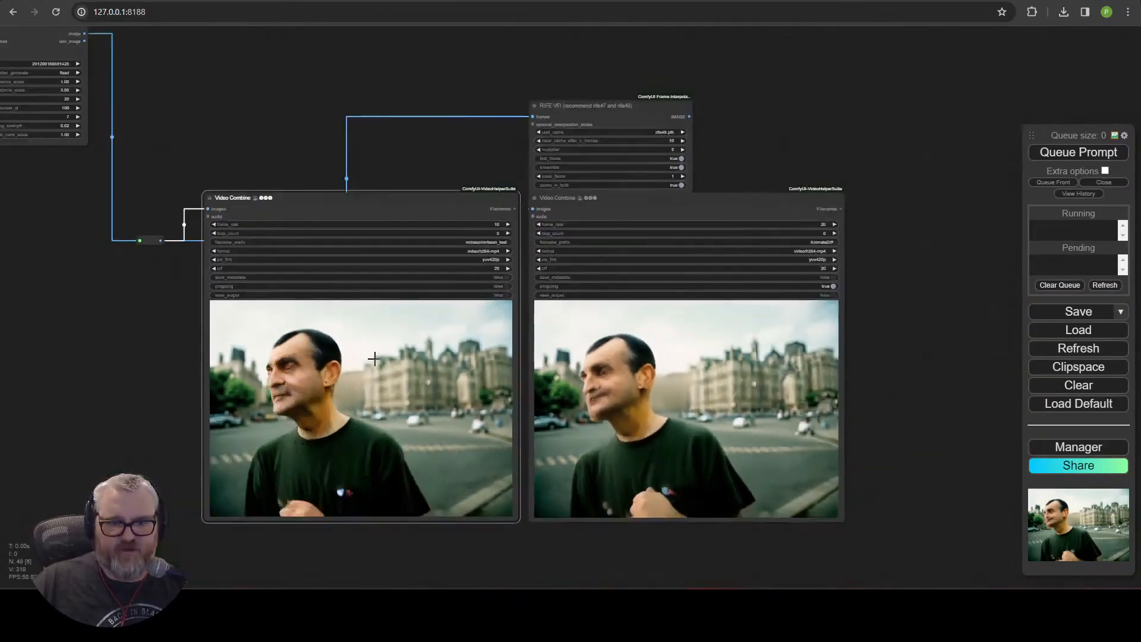
scroll(374, 349, "up", 4)
scroll(379, 336, "down", 2)
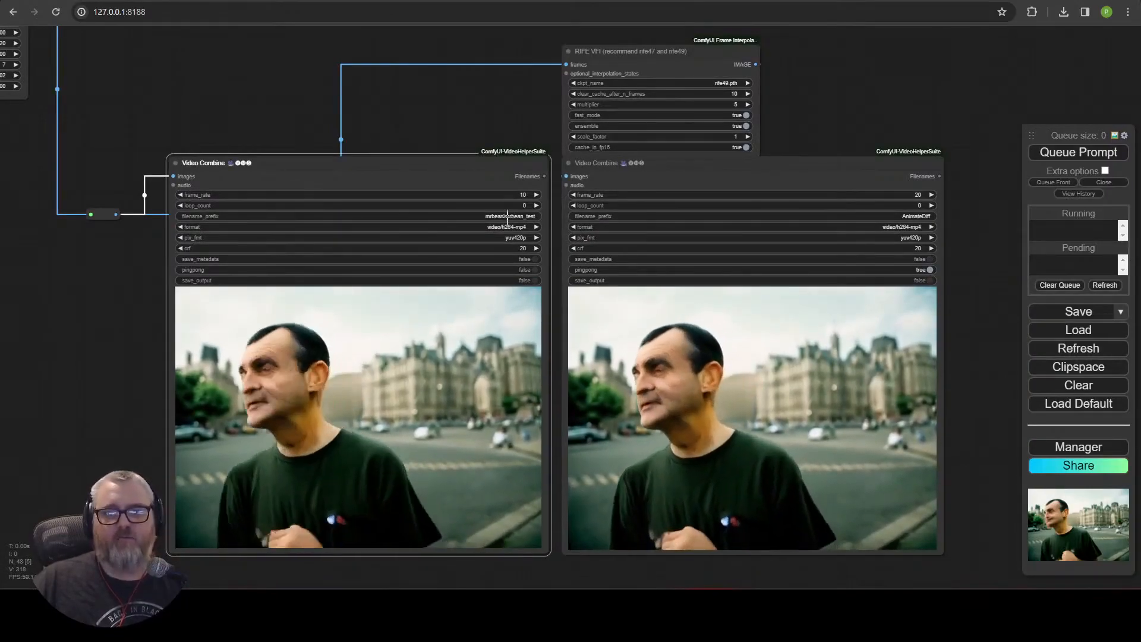
scroll(523, 260, "up", 4)
scroll(520, 254, "down", 4)
left_click_drag(472, 146, 584, 126)
scroll(584, 131, "down", 5)
left_click_drag(157, 273, 535, 339)
scroll(430, 297, "up", 6)
scroll(429, 297, "down", 4)
left_click_drag(773, 336, 269, 299)
left_click(619, 237)
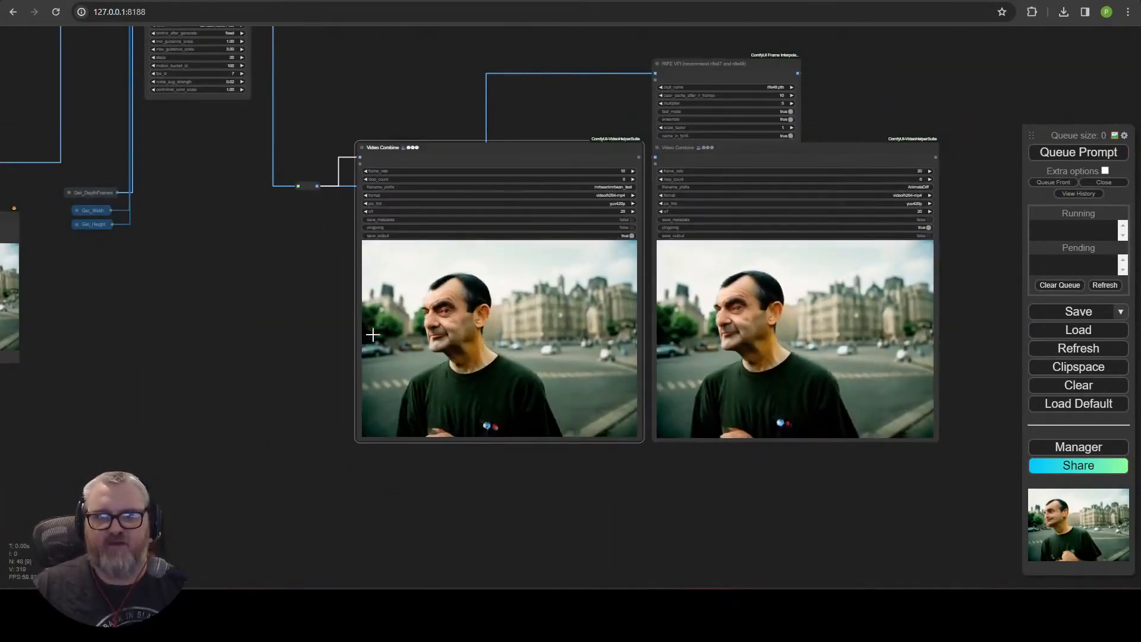
Pan across the whole workflow canvas reviewing the node layout.
scroll(373, 332, "up", 9)
left_click_drag(275, 201, 3, 461)
scroll(478, 376, "down", 2)
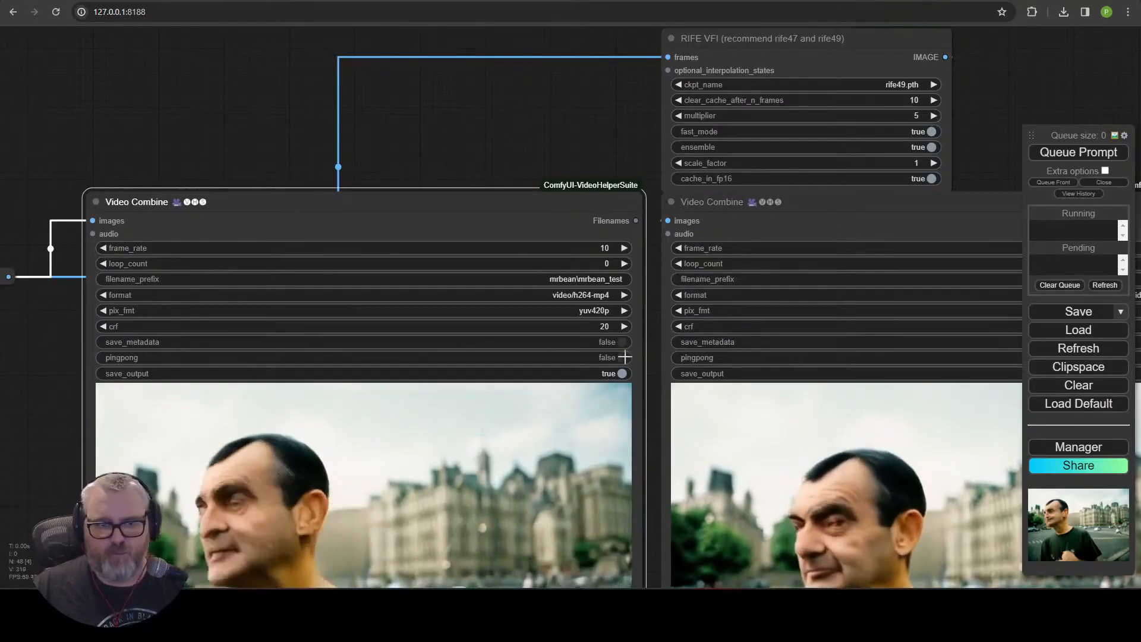
left_click_drag(475, 116, 1016, 236)
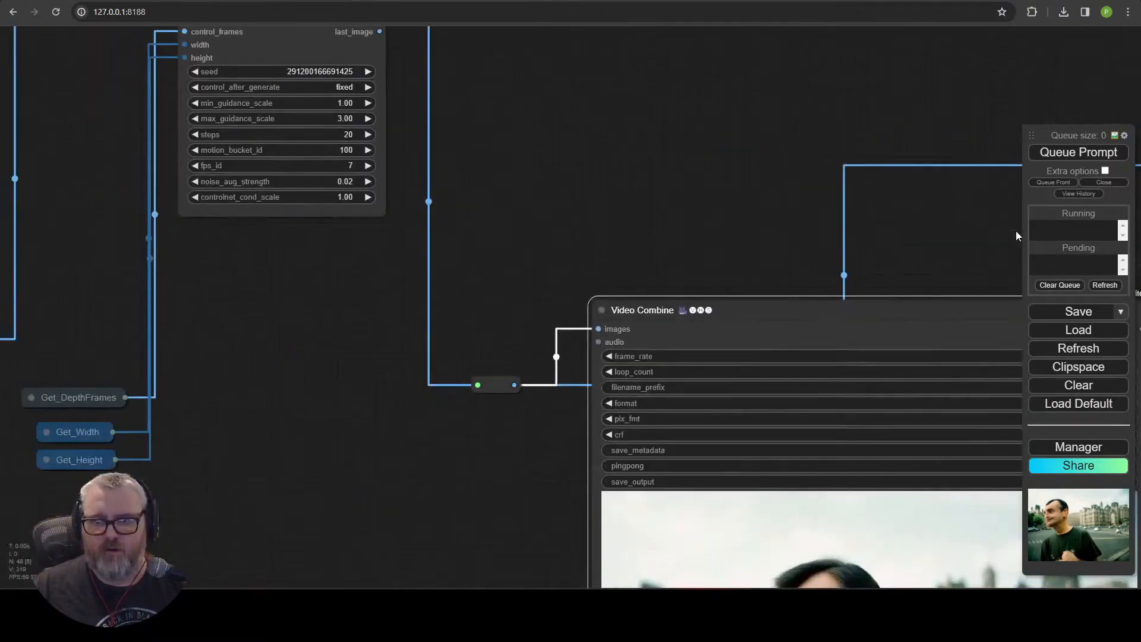
scroll(392, 333, "down", 4)
left_click_drag(380, 337, 1015, 143)
left_click_drag(344, 70, 668, 65)
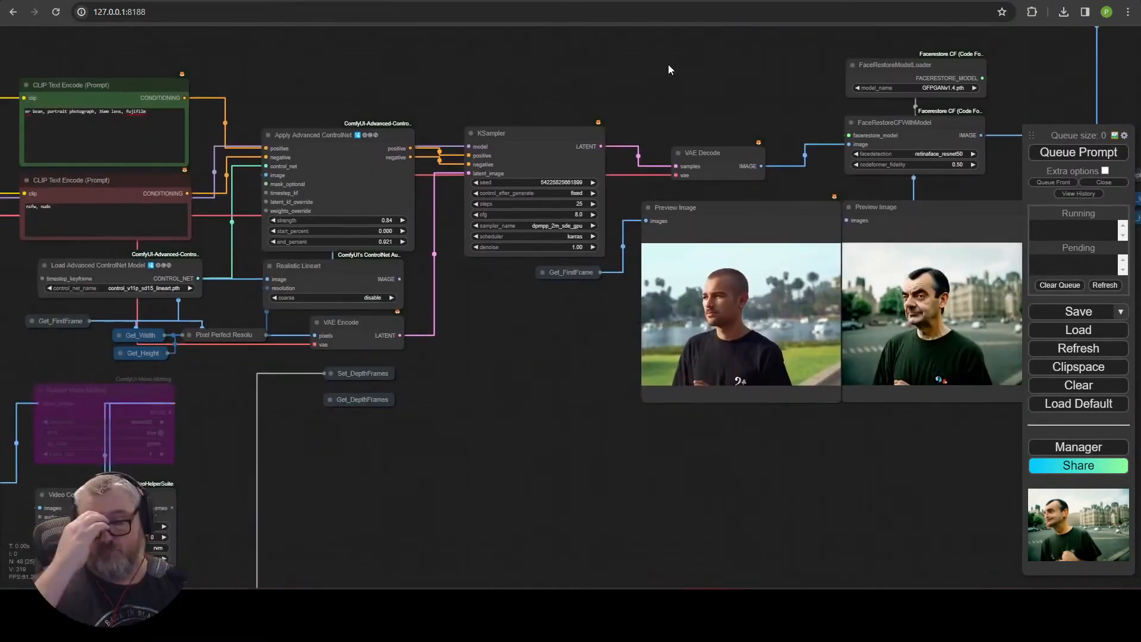
left_click_drag(373, 538, 795, 360)
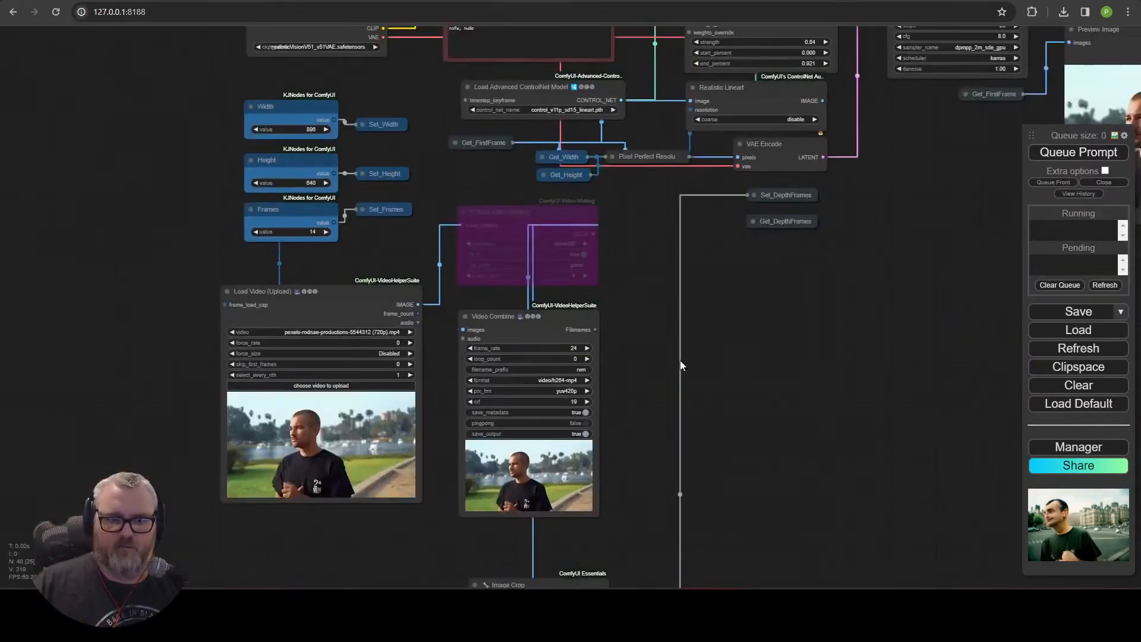
scroll(586, 472, "up", 6)
scroll(831, 311, "down", 5)
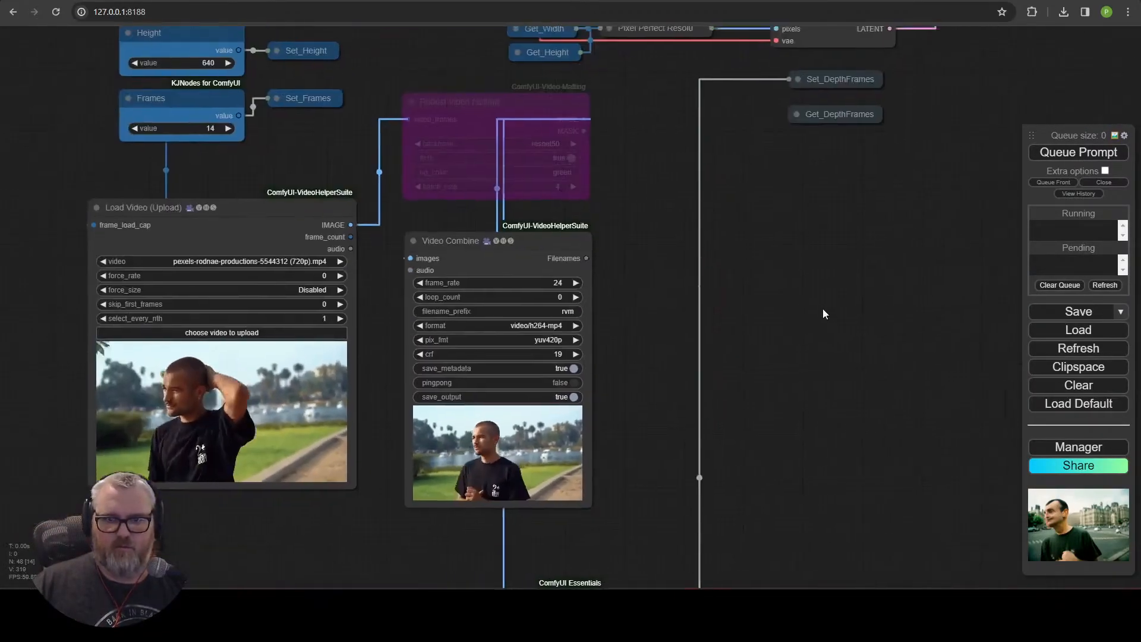
left_click_drag(894, 316, 67, 463)
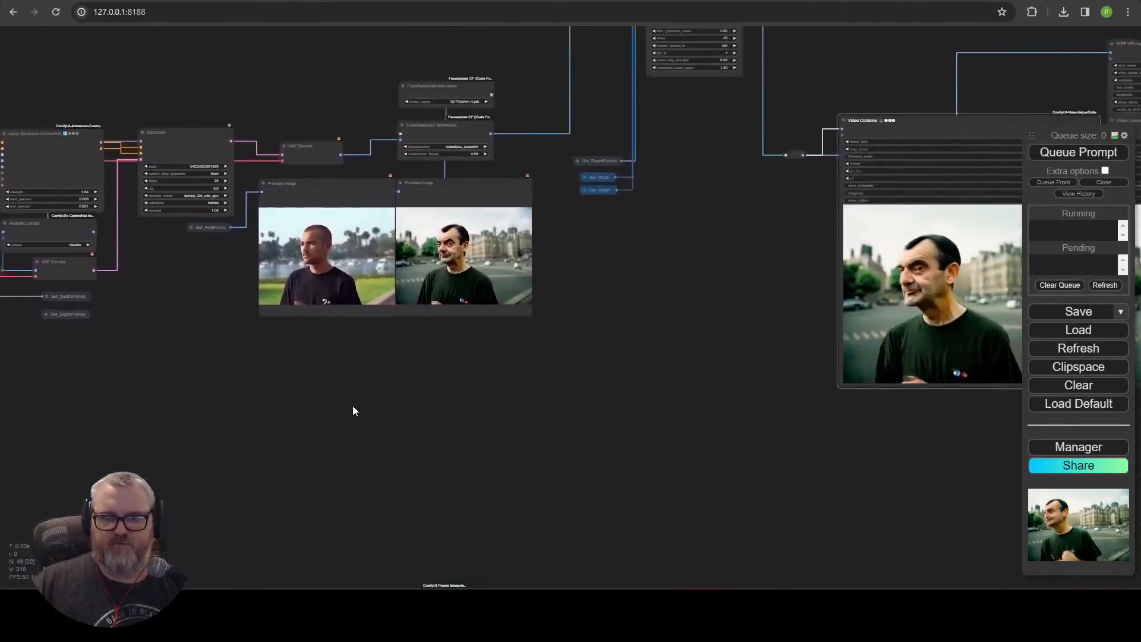
left_click_drag(133, 375, 561, 150)
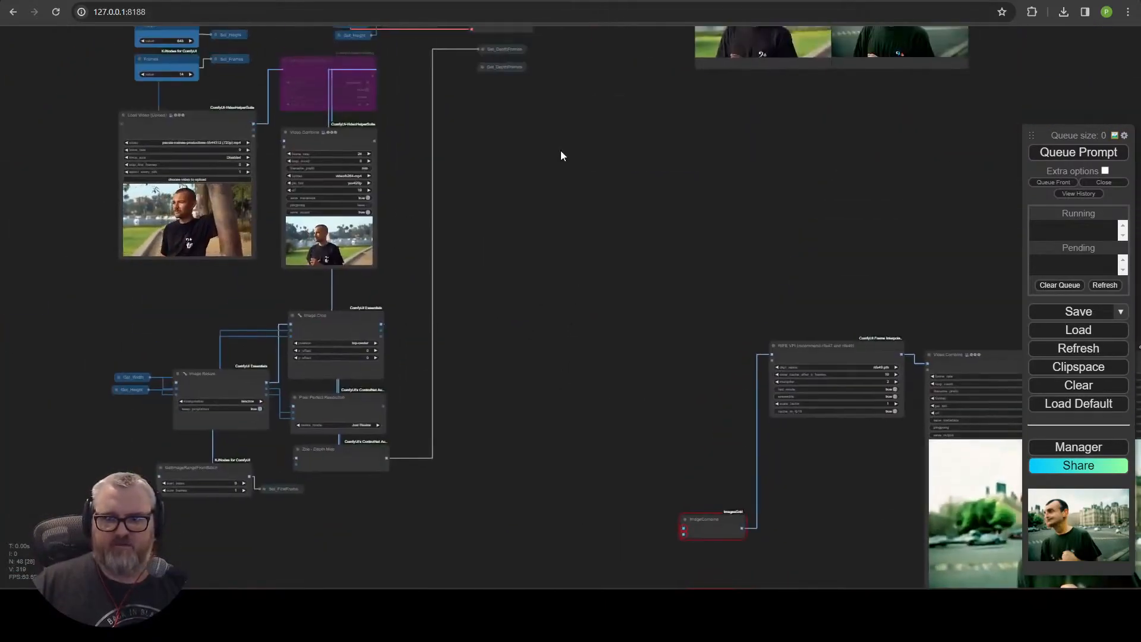
left_click_drag(624, 345, 397, 169)
scroll(446, 252, "up", 4)
scroll(446, 252, "down", 5)
left_click_drag(482, 149, 788, 524)
scroll(516, 83, "down", 4)
left_click_drag(516, 83, 550, 315)
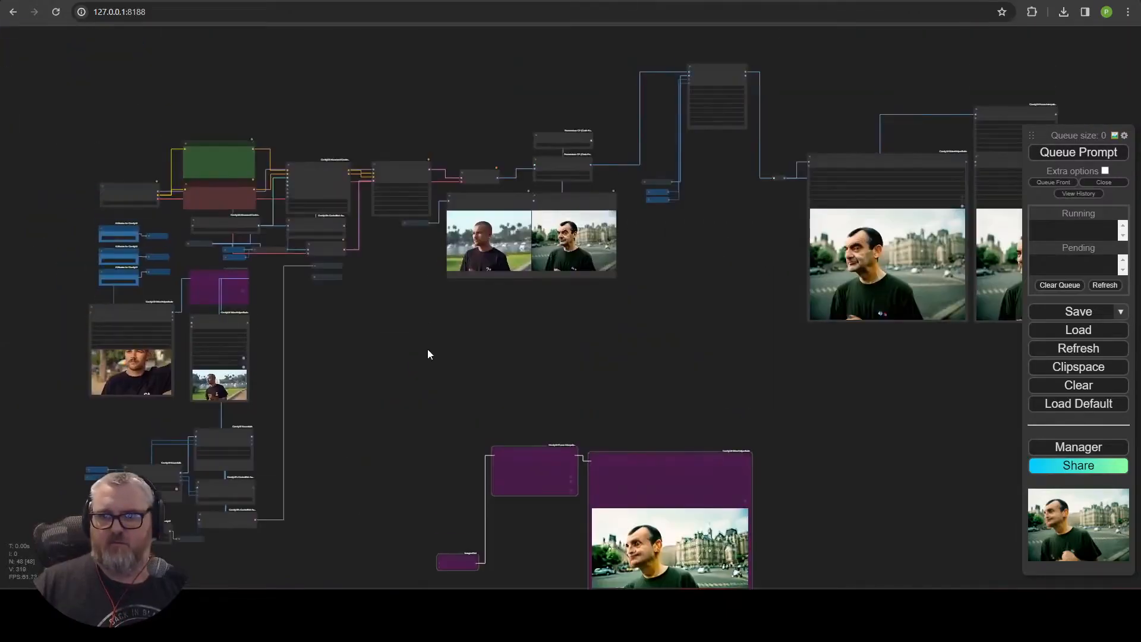
Open a folder under C:\ai\ through the Windows Run dialog.
scroll(330, 350, "up", 5)
left_click_drag(369, 284, 540, 314)
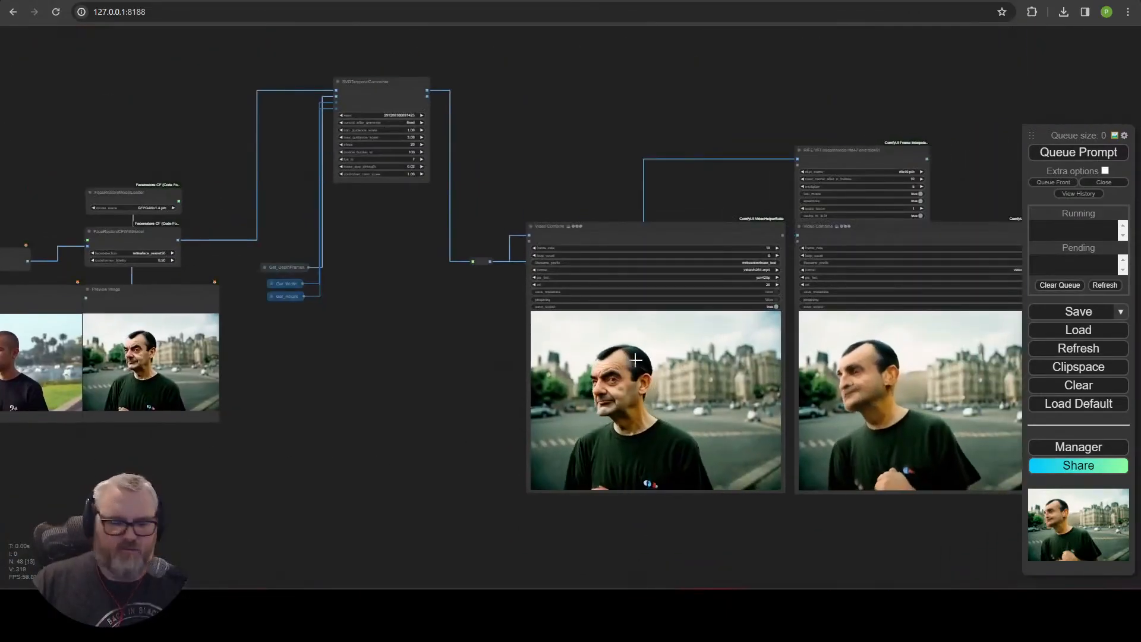
key("super+r")
type("c:\\a")
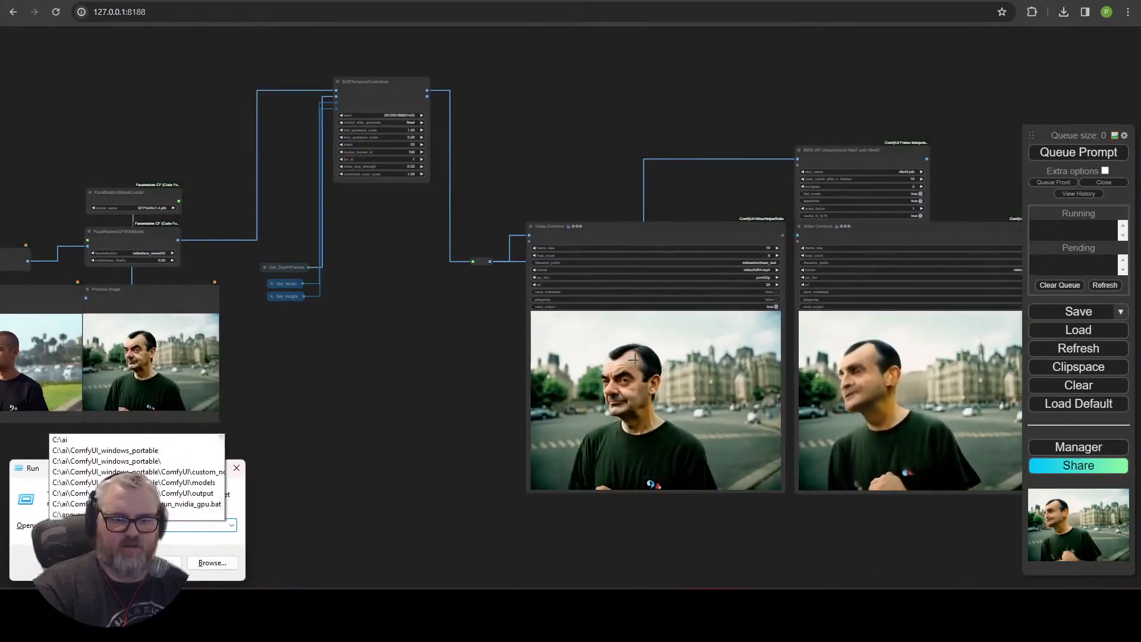
type("i\\")
key("Down")
key("Down")
key("Down")
key("Down")
key("Down")
key("Return")
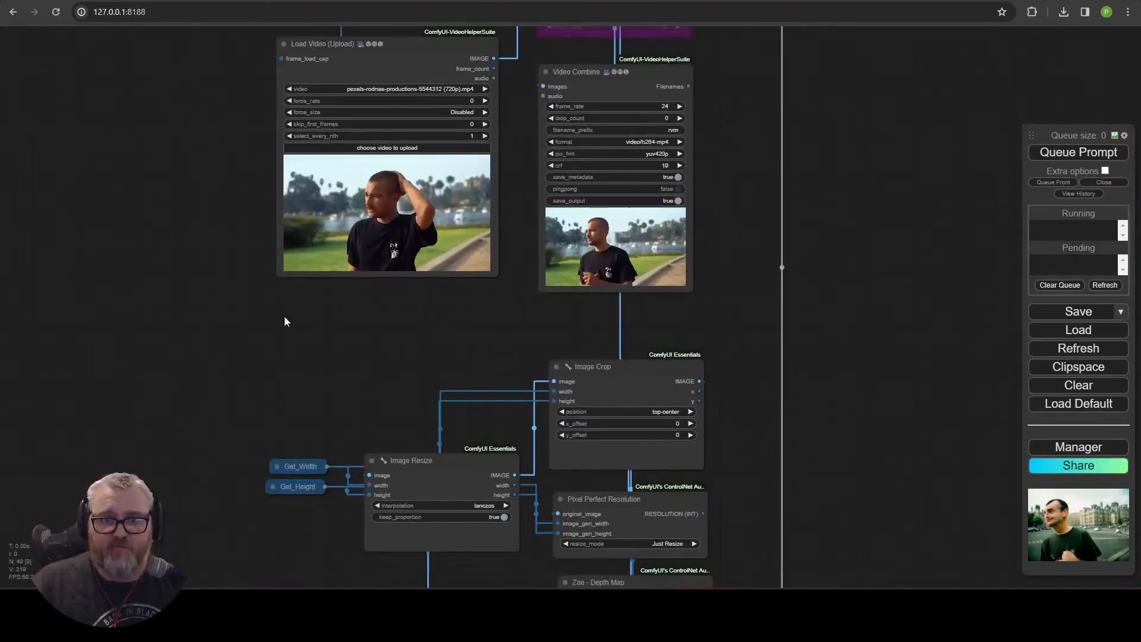
Set the Load Video node's skip_first_frames to 14 and queue the prompt.
left_click_drag(292, 296, 320, 423)
left_click(506, 251)
key("BackSpace")
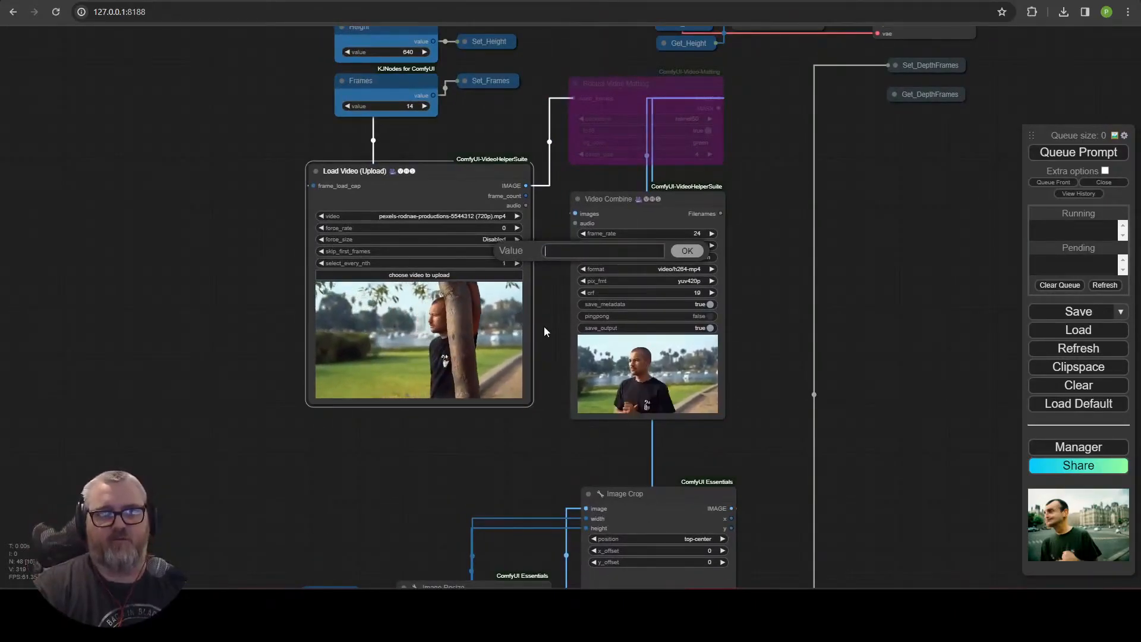
type("14")
key("Return")
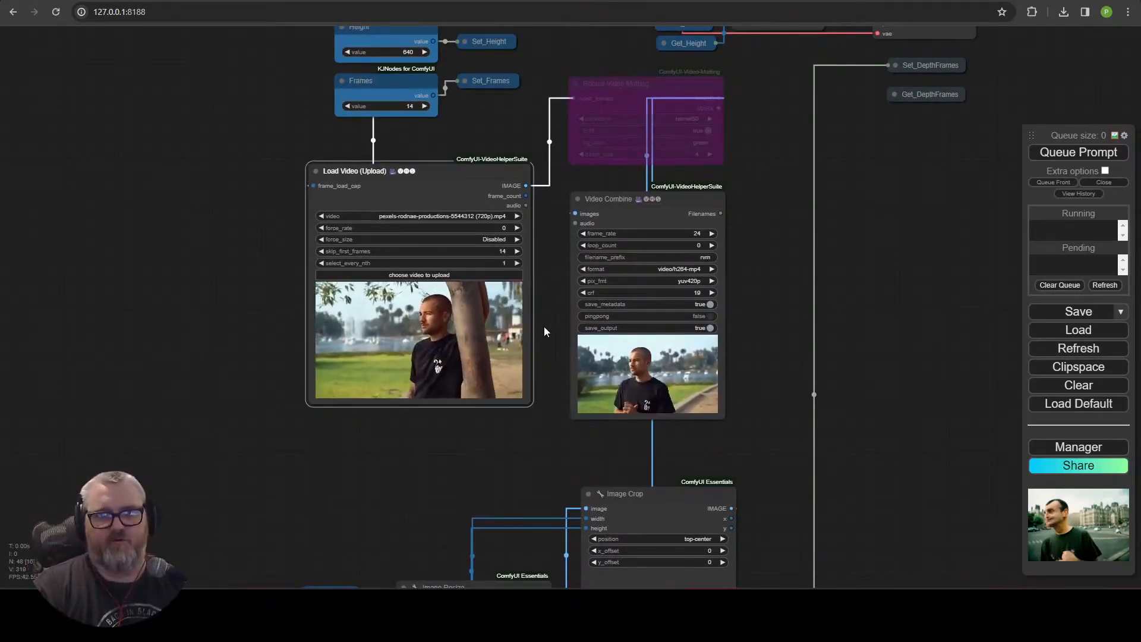
left_click(1073, 156)
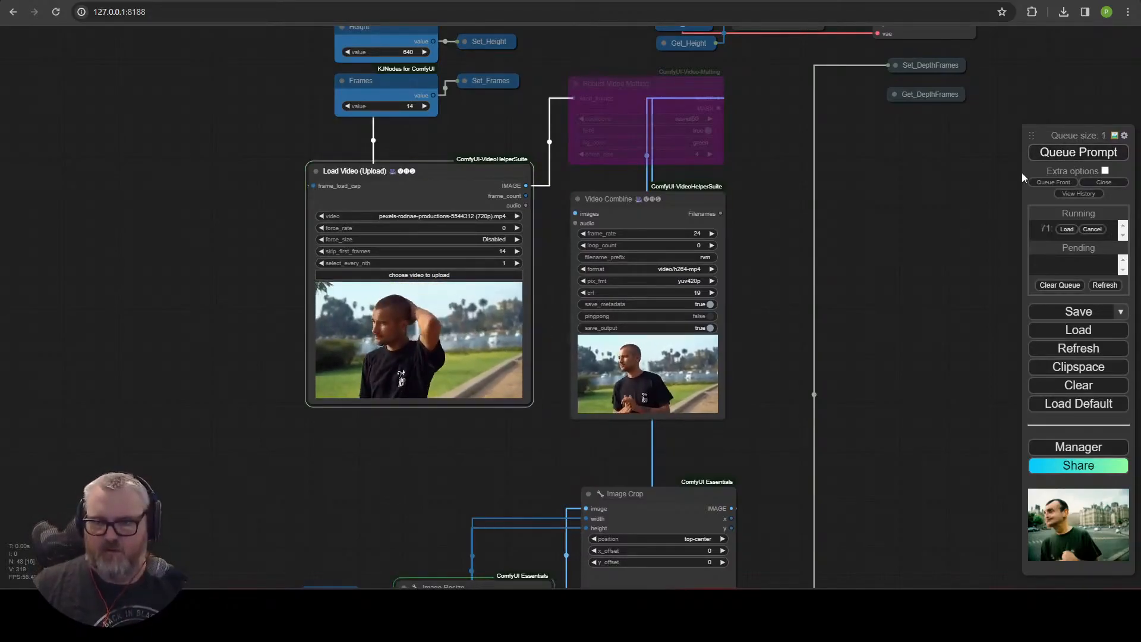
Pan and zoom across the workflow to inspect the generated SVD-XT outputs.
left_click_drag(871, 300, 306, 534)
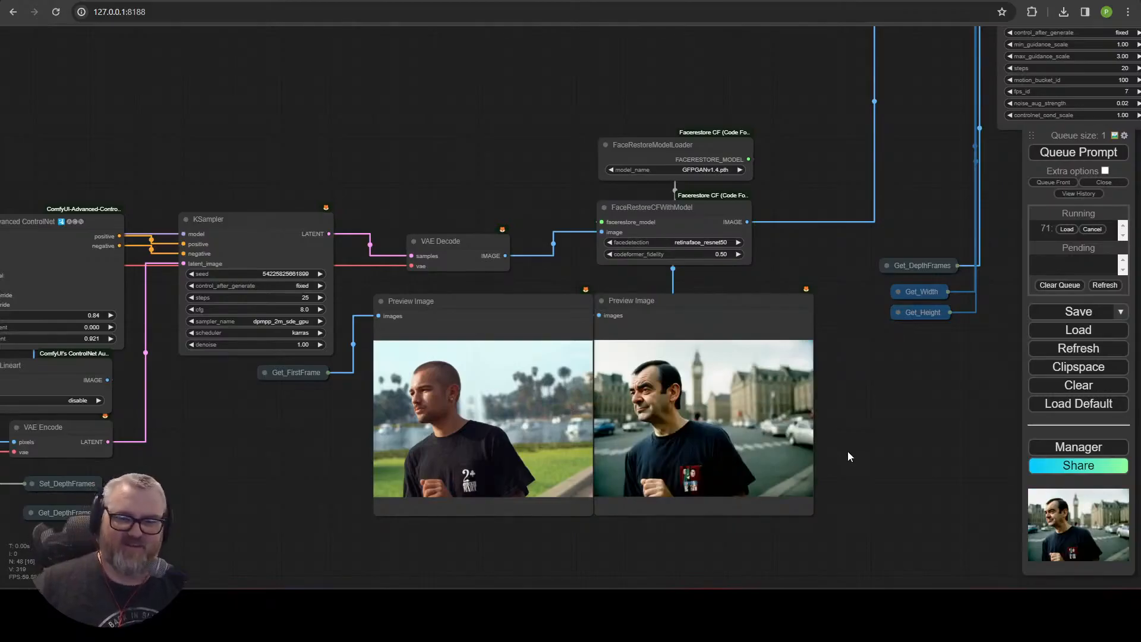
left_click_drag(862, 437, 224, 265)
scroll(452, 324, "down", 4)
left_click_drag(422, 324, 408, 489)
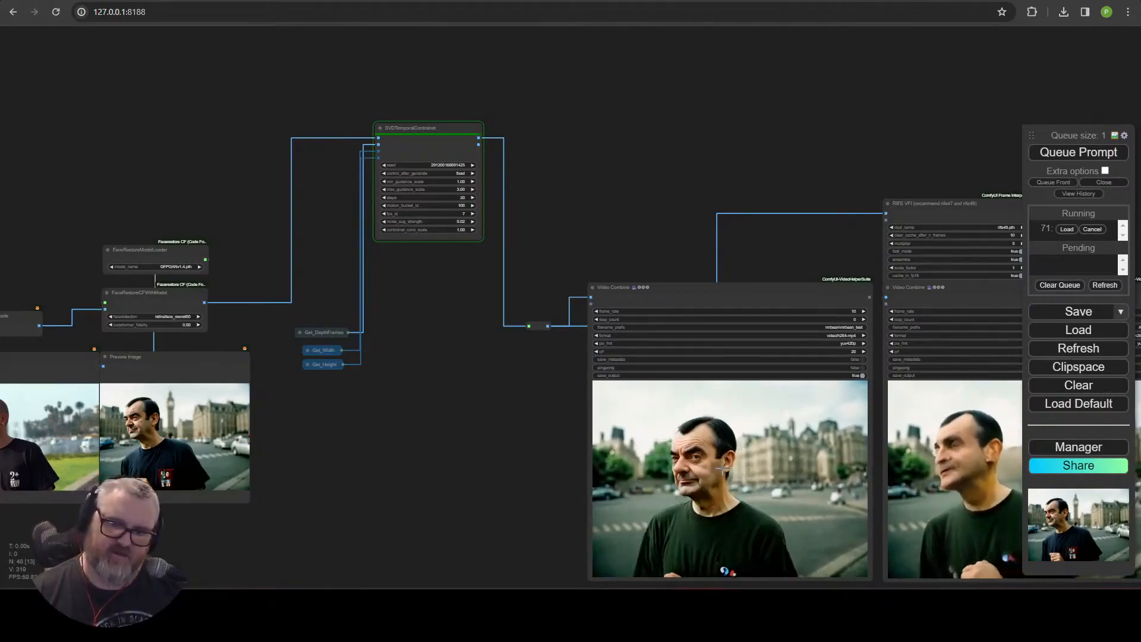
scroll(636, 453, "up", 3)
mouse_move(476, 427)
left_mouse_down()
mouse_move(440, 376)
mouse_move(379, 347)
mouse_move(326, 367)
mouse_move(292, 323)
left_mouse_up()
scroll(377, 346, "down", 2)
left_click_drag(181, 369, 466, 377)
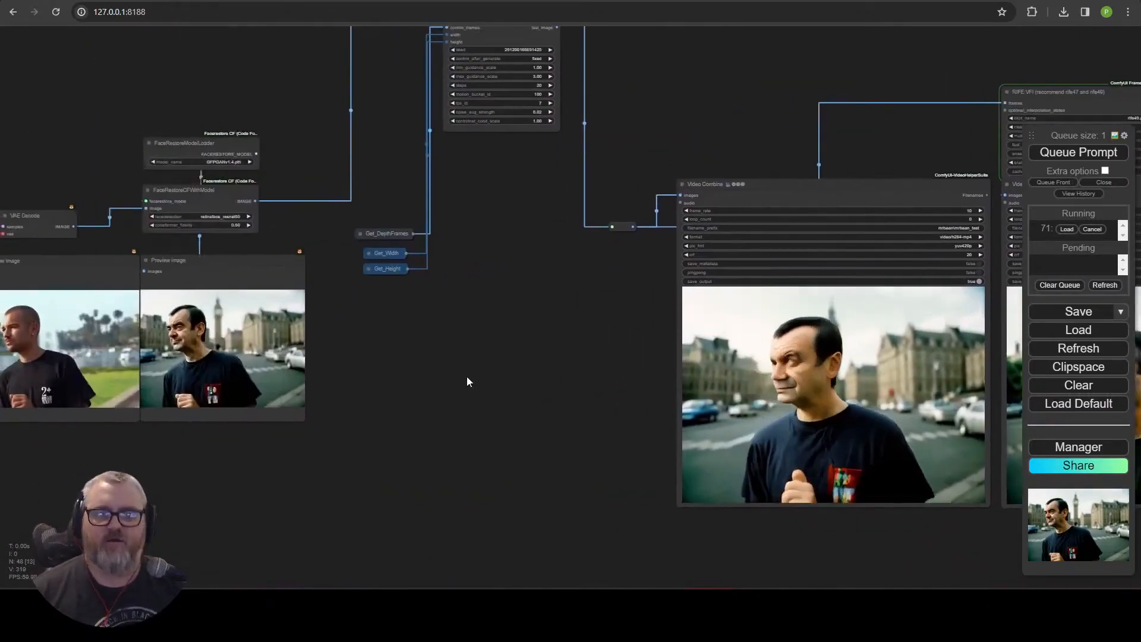
left_click_drag(336, 341, 808, 464)
left_click_drag(82, 510, 482, 338)
scroll(410, 447, "up", 6)
left_click_drag(535, 471, 795, 251)
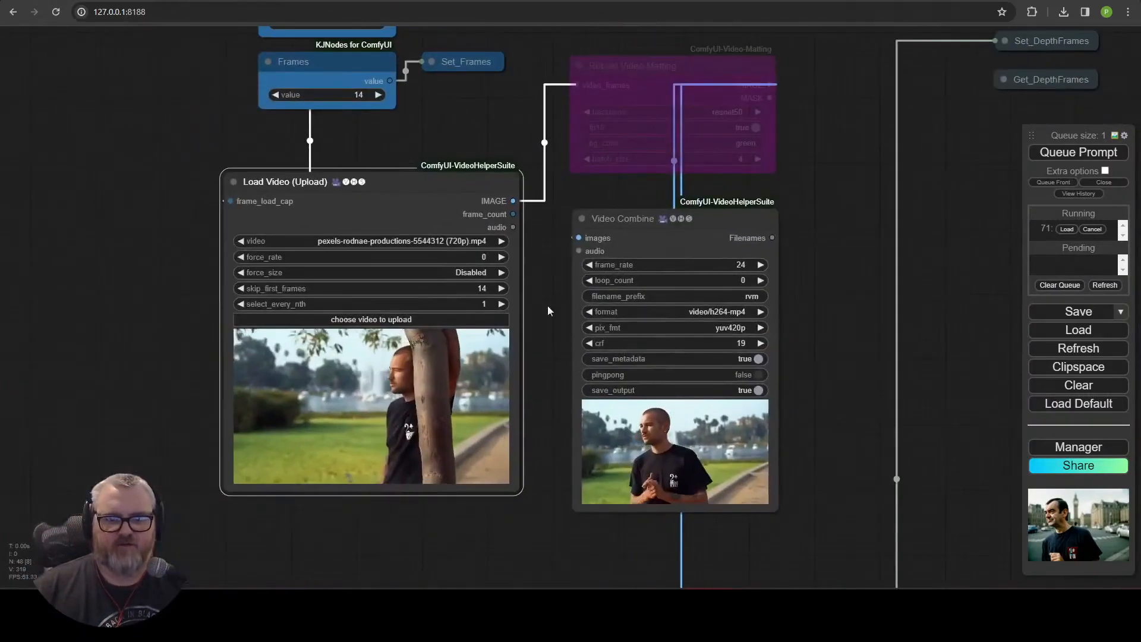
Set skip_first_frames to 28 and queue the prompt again.
left_click(480, 288)
type("28")
key("Return")
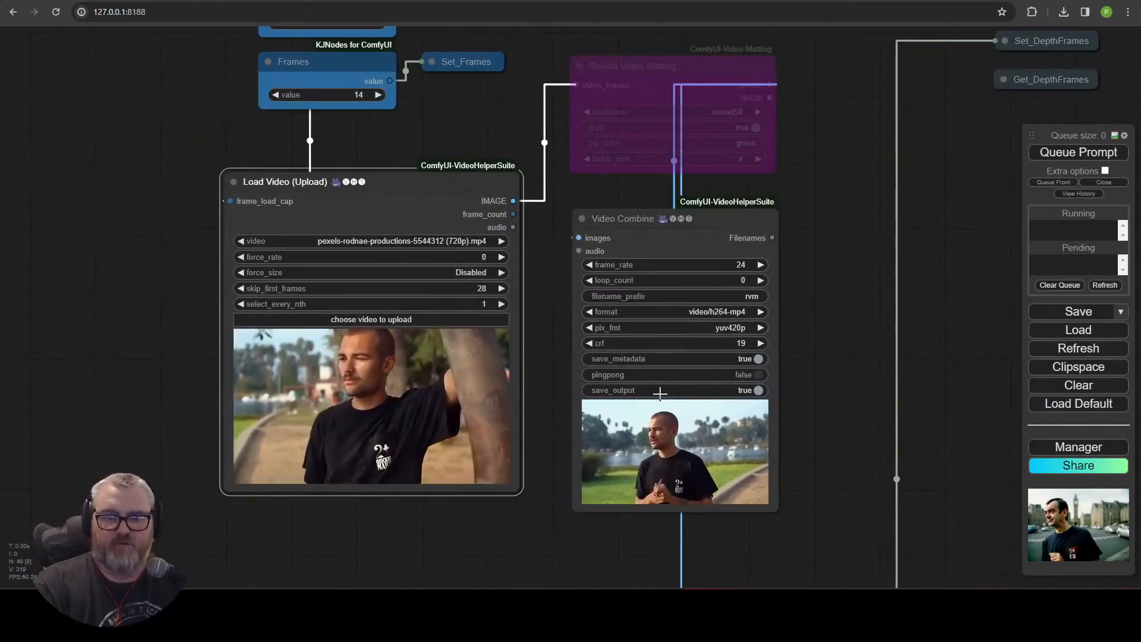
left_click(1079, 152)
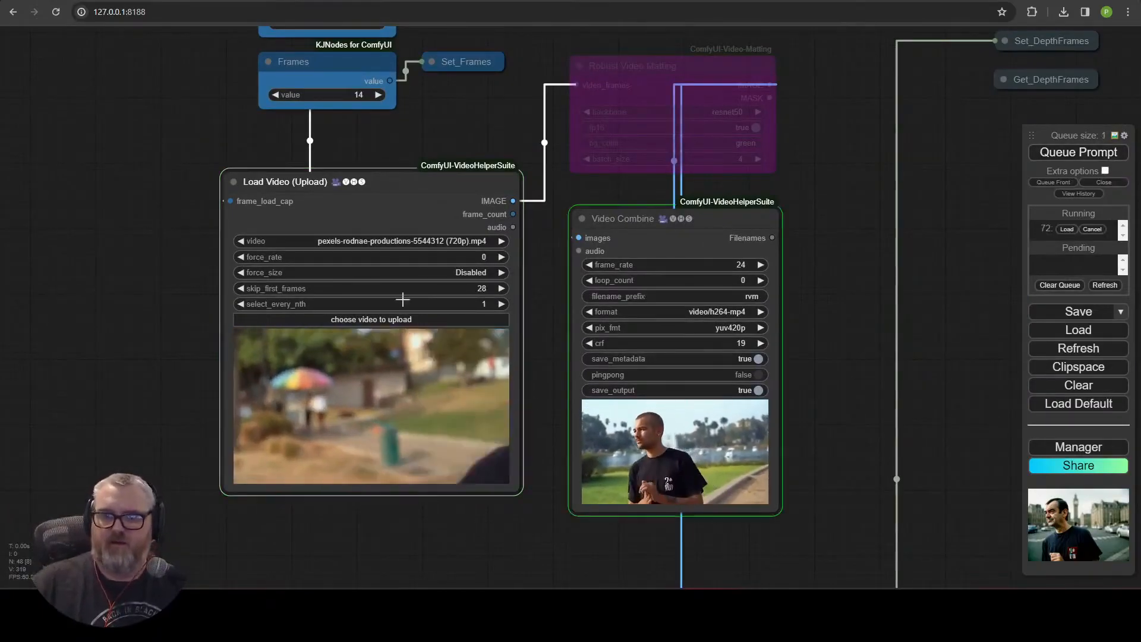
Set skip_first_frames to 42 and queue another render.
left_click(466, 290)
key("BackSpace")
key("BackSpace")
type("42")
key("Return")
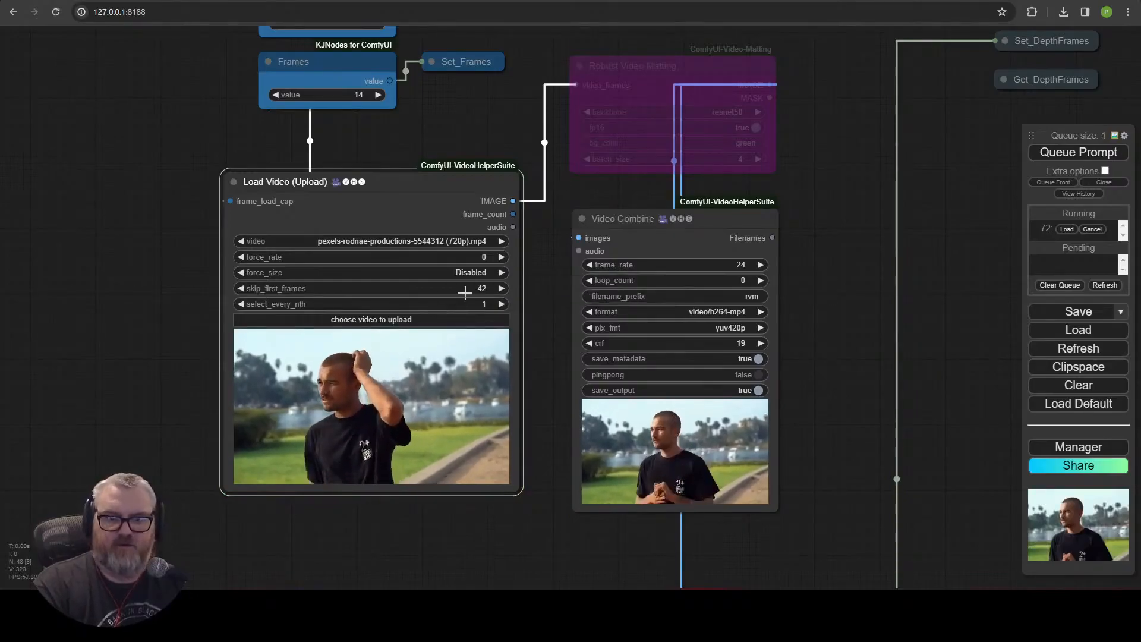
left_click(1078, 152)
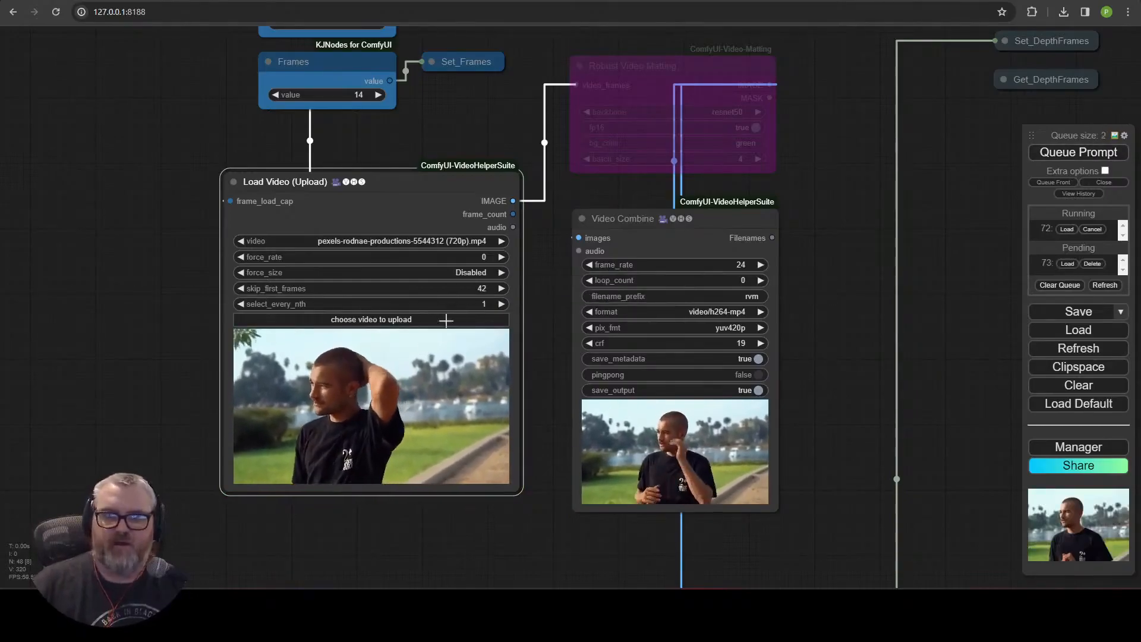
Set skip_first_frames to 42+14 and queue another render.
left_click(484, 290)
key("End")
type("+14")
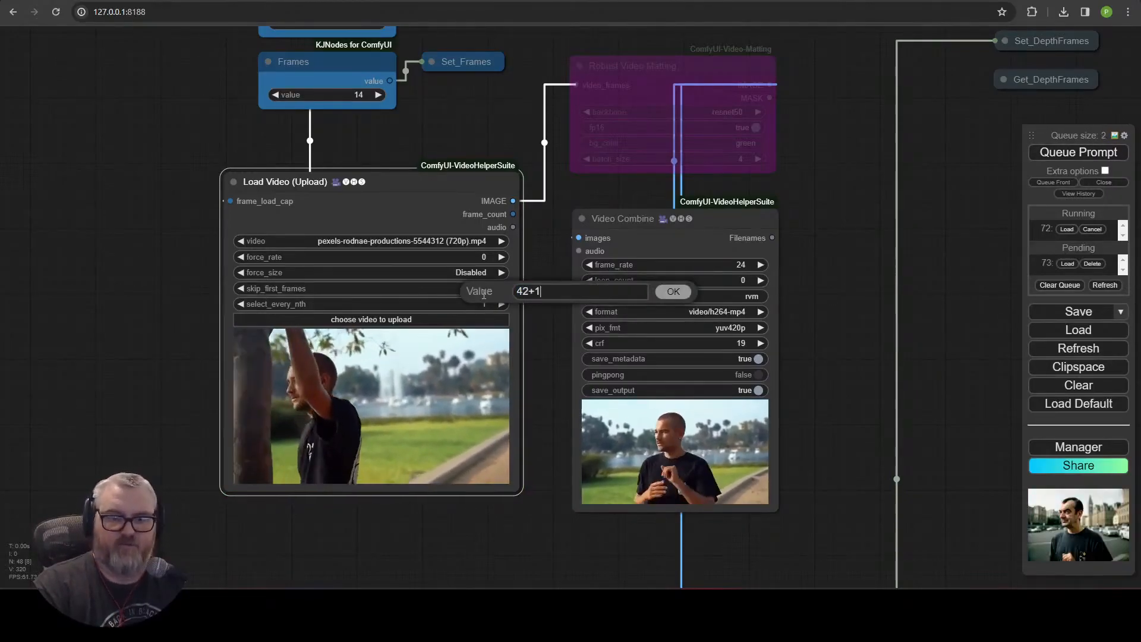
key("Return")
left_click(1078, 152)
Pan over the workflow reviewing the queued renders and outputs.
scroll(938, 224, "down", 10)
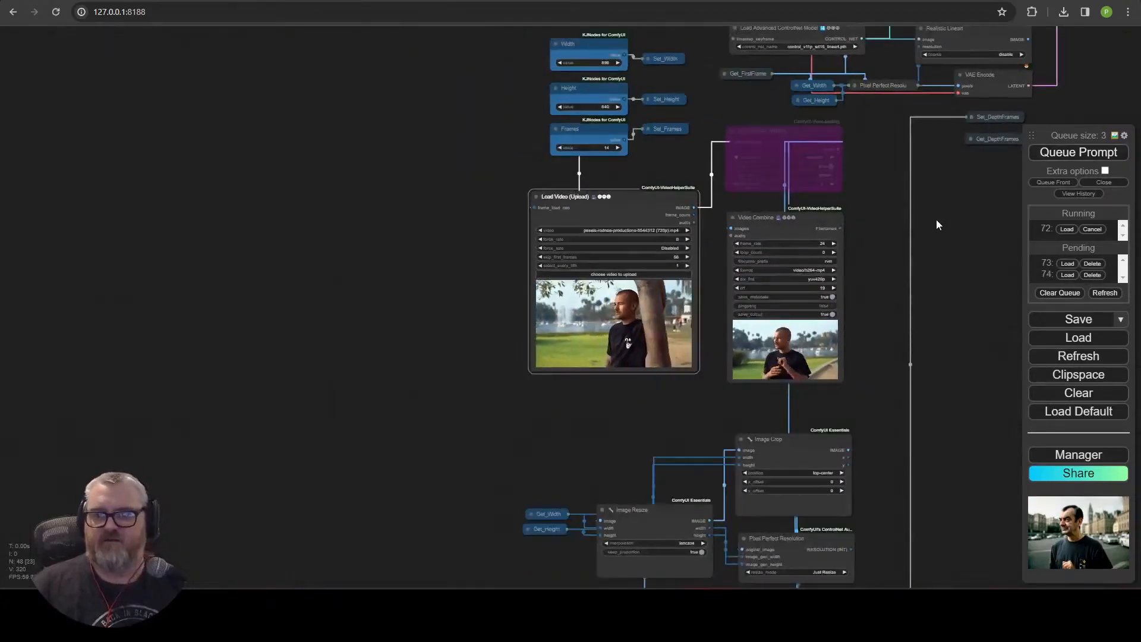
left_click_drag(938, 224, 126, 334)
left_click_drag(725, 348, 718, 421)
scroll(680, 335, "up", 3)
left_click_drag(680, 335, 549, 438)
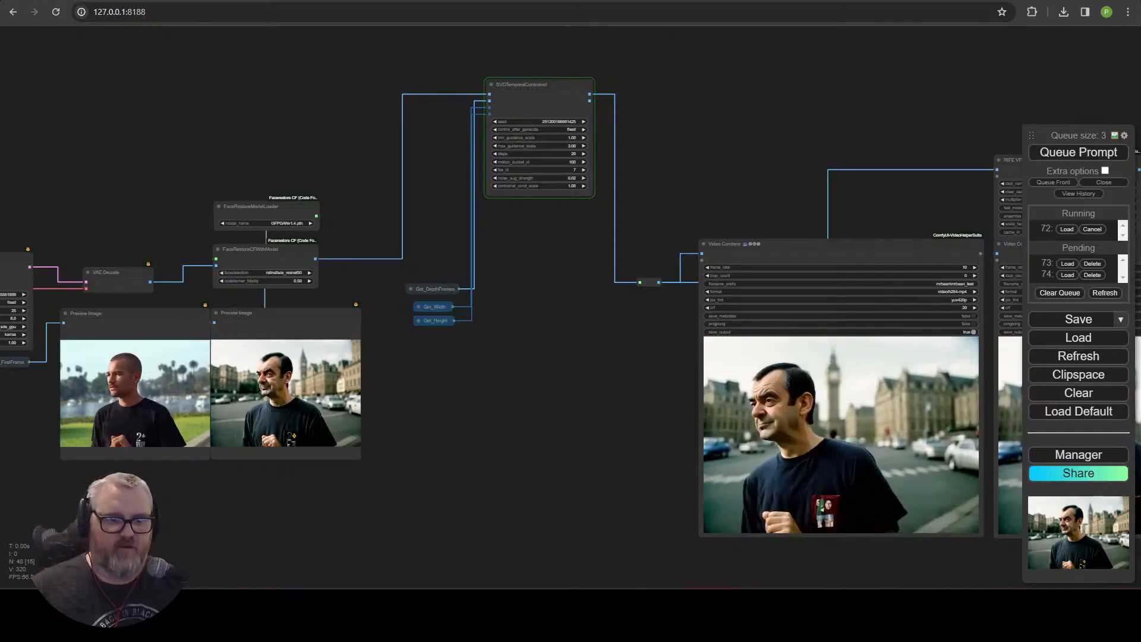
mouse_move(124, 605)
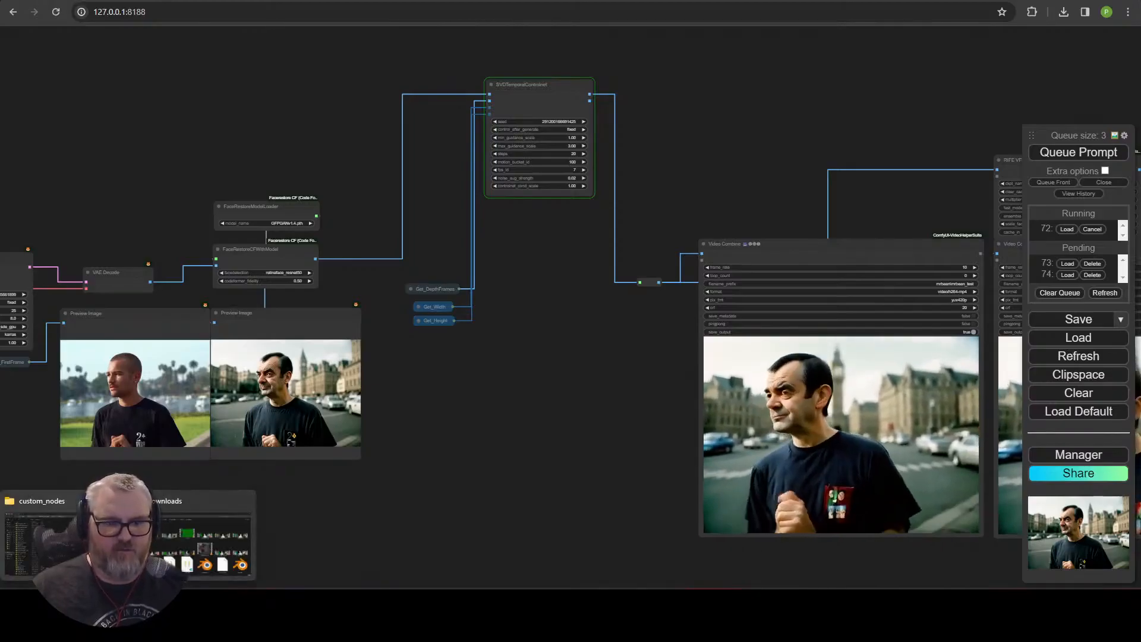
mouse_move(193, 541)
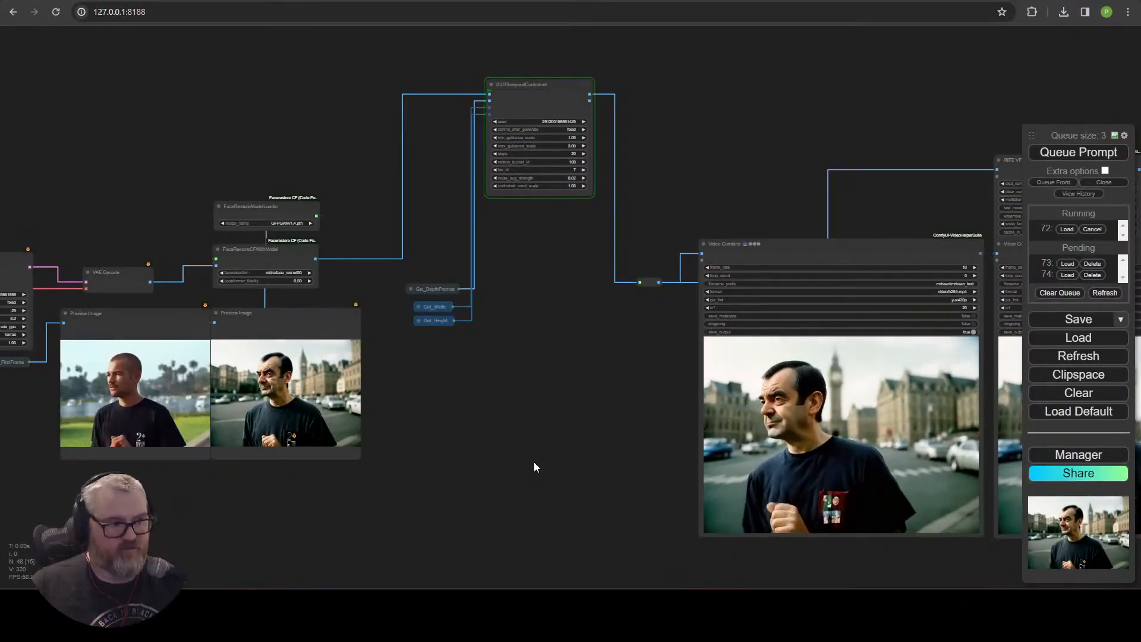
Open the ComfyUI address 127.0.0.1:8188 in a new browser tab.
left_click(220, 12)
key("ctrl+c")
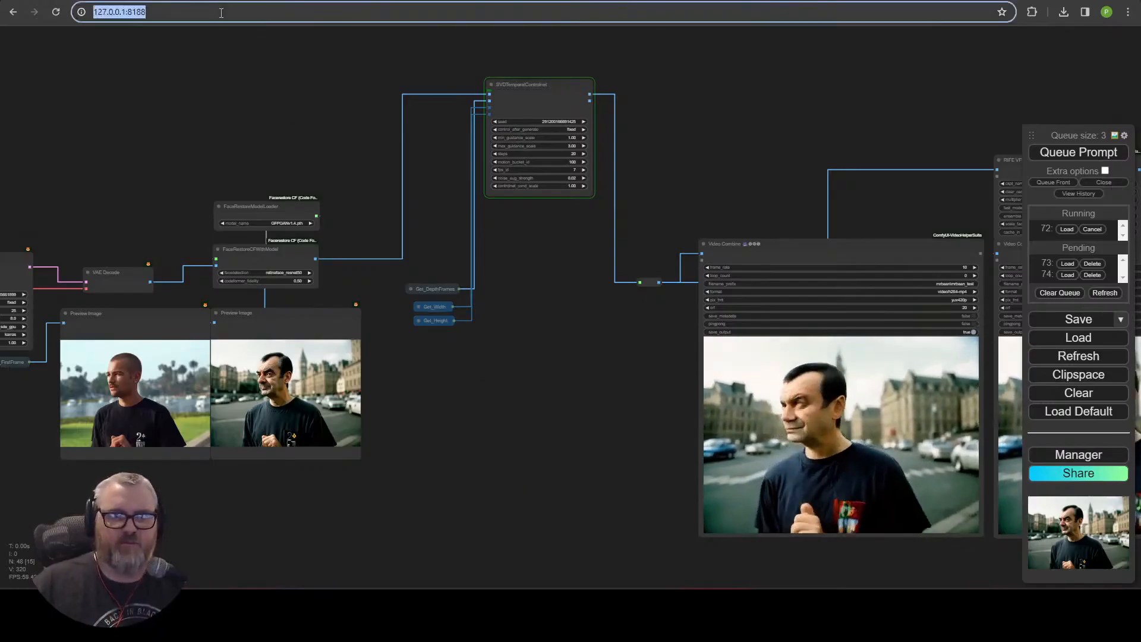
key("ctrl+t")
key("ctrl+v")
key("Return")
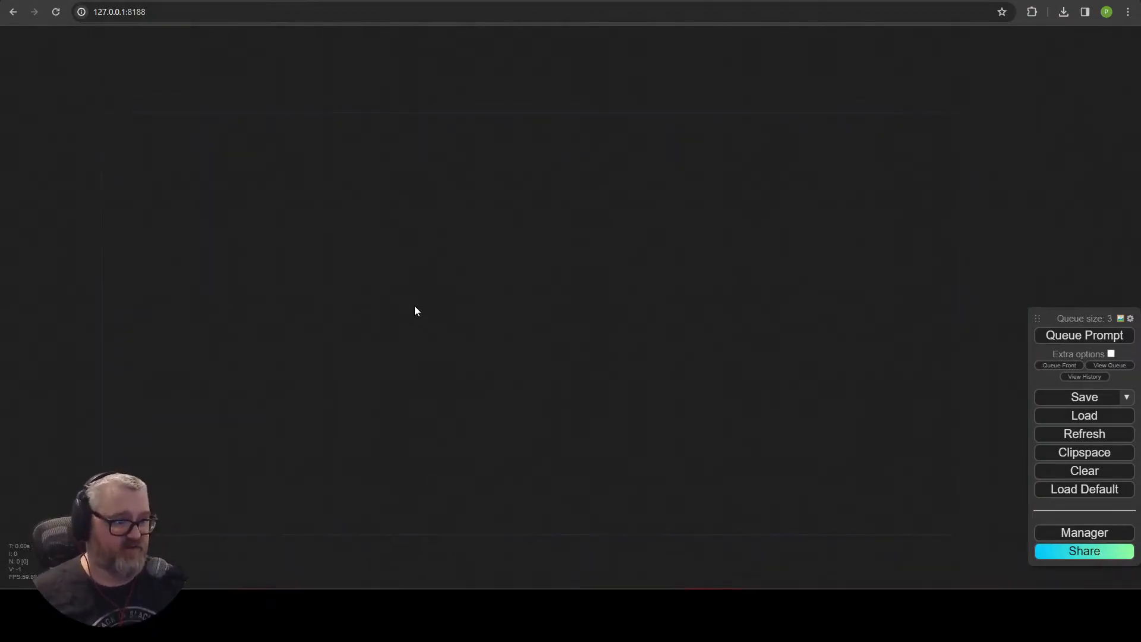
Add a VHS_LoadVideoPath node to the empty canvas and move it to the upper left.
double_click(432, 290)
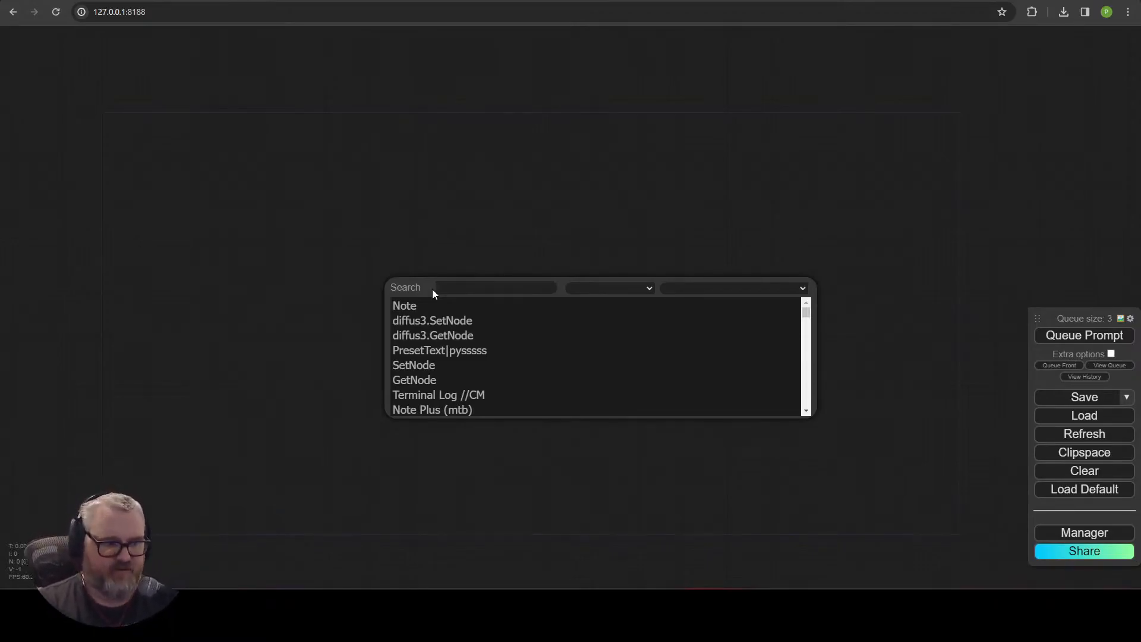
type("load")
key("BackSpace")
key("BackSpace")
key("BackSpace")
key("BackSpace")
type("vh")
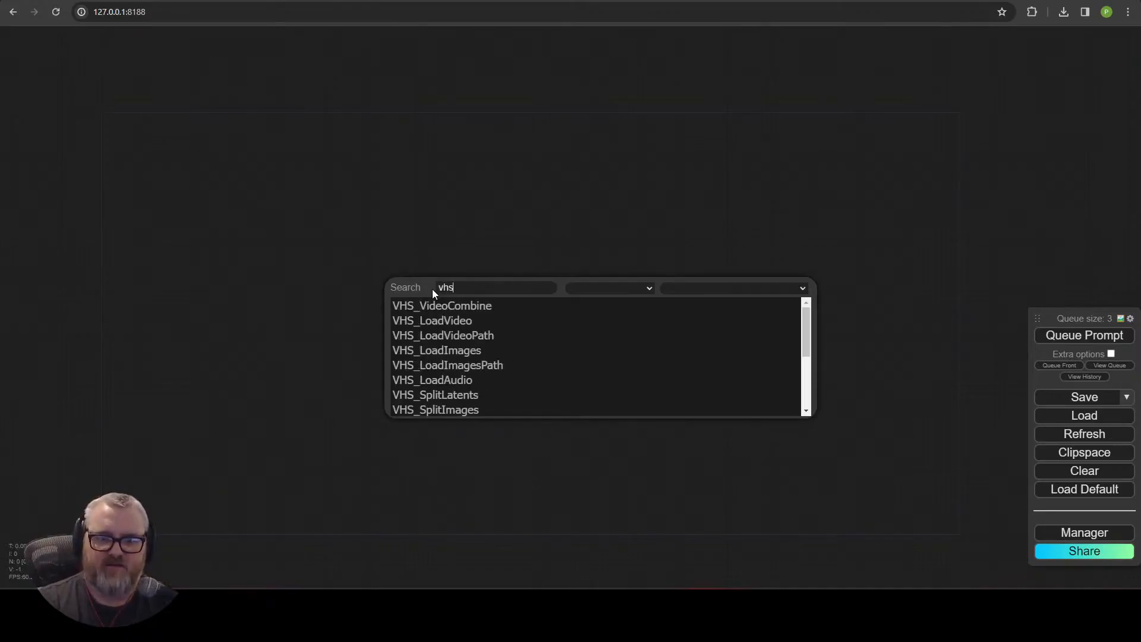
type("s")
left_click(469, 335)
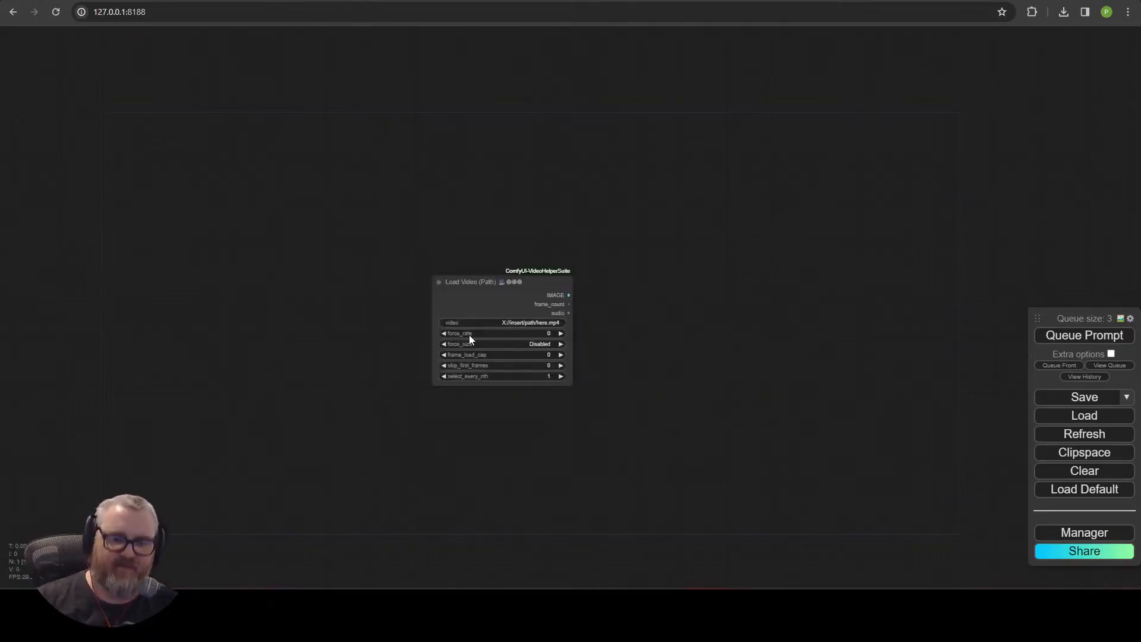
left_click_drag(355, 194, 213, 151)
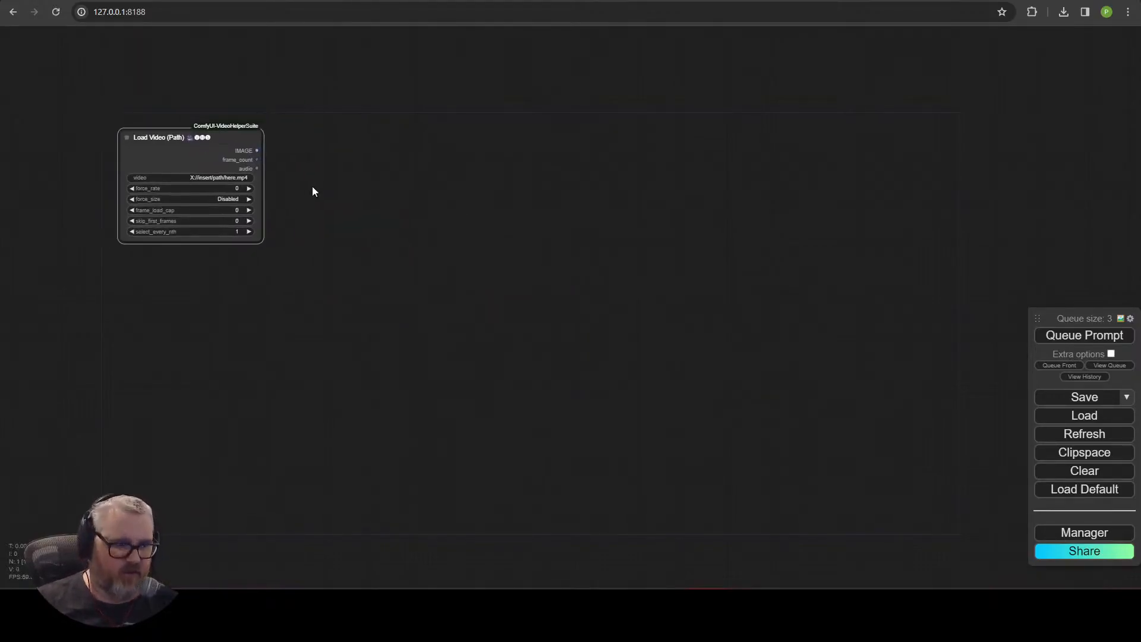
Duplicate the Load Video (Path) node into a vertical stack of five nodes.
scroll(312, 187, "up", 4)
left_click_drag(324, 181, 404, 133)
key("ctrl+v")
left_click_drag(667, 120, 278, 267)
left_click_drag(471, 401, 514, 328)
key("ctrl+v")
left_click_drag(600, 322, 291, 367)
left_click_drag(515, 438, 281, 289)
key("ctrl+v")
key("ctrl+v")
left_click_drag(342, 280, 282, 472)
scroll(597, 345, "down", 3)
left_click_drag(639, 326, 502, 499)
scroll(479, 423, "down", 1)
left_click_drag(479, 423, 454, 477)
Add an ImageCombine node fed by the first Load Video (Path) node's IMAGE output.
left_click_drag(326, 166, 441, 166)
left_click(469, 183)
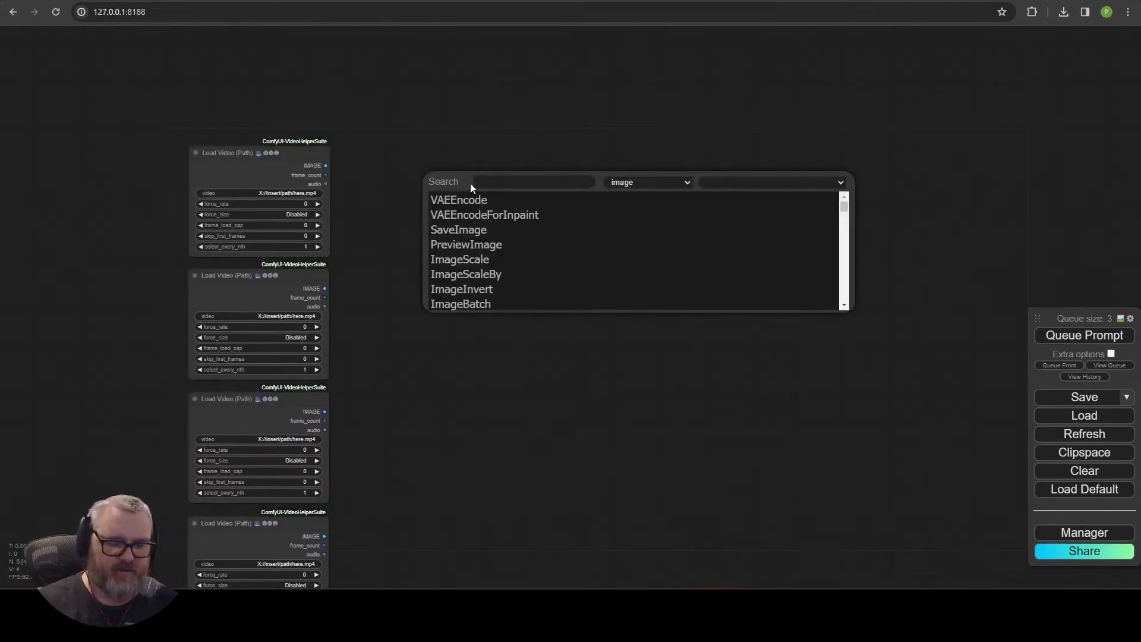
type("imagecom")
left_click(497, 230)
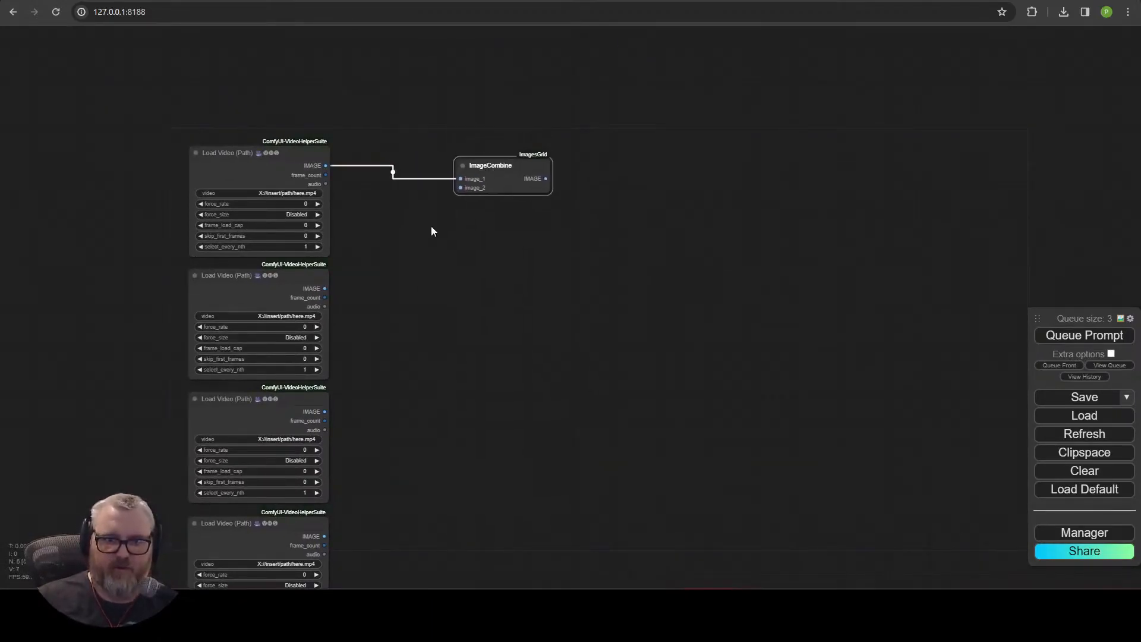
Connect the second Load Video (Path) to the ImageCombine's image_2 and paste copies of the ImageCombine node.
left_click_drag(479, 168, 472, 170)
left_click_drag(510, 180, 586, 165)
left_click_drag(672, 198, 674, 194)
left_click(470, 164)
key("ctrl+c")
key("ctrl+v")
key("ctrl+v")
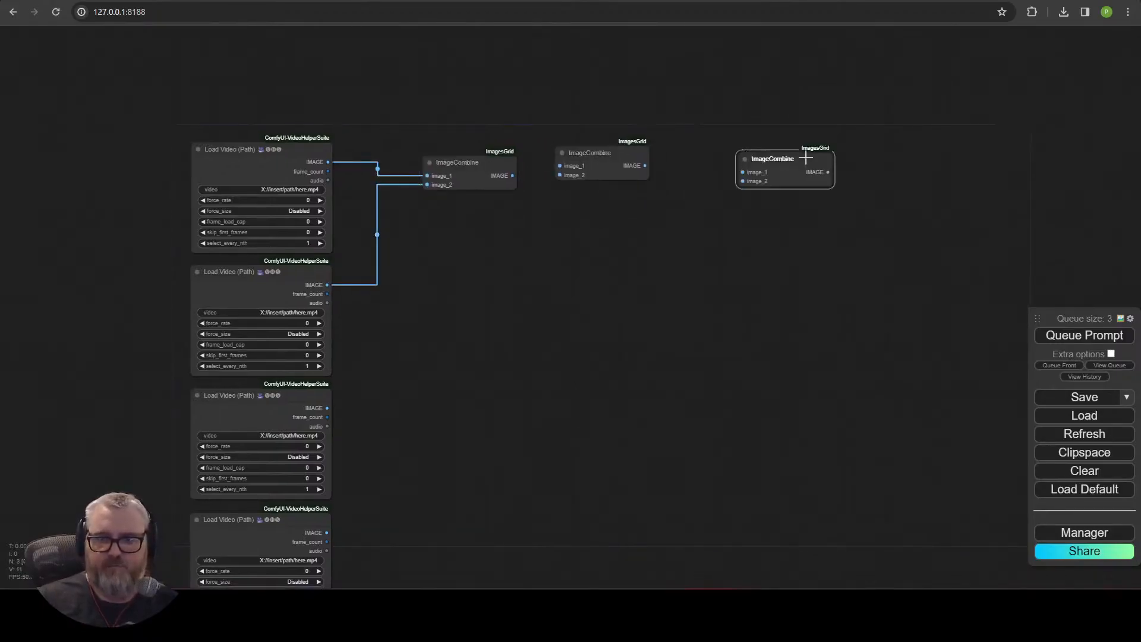
Chain the first ImageCombine into a second one and connect the third Load Video (Path) to its image_2.
left_click_drag(333, 404, 560, 166)
left_click_drag(476, 163, 475, 128)
left_click_drag(613, 161, 602, 169)
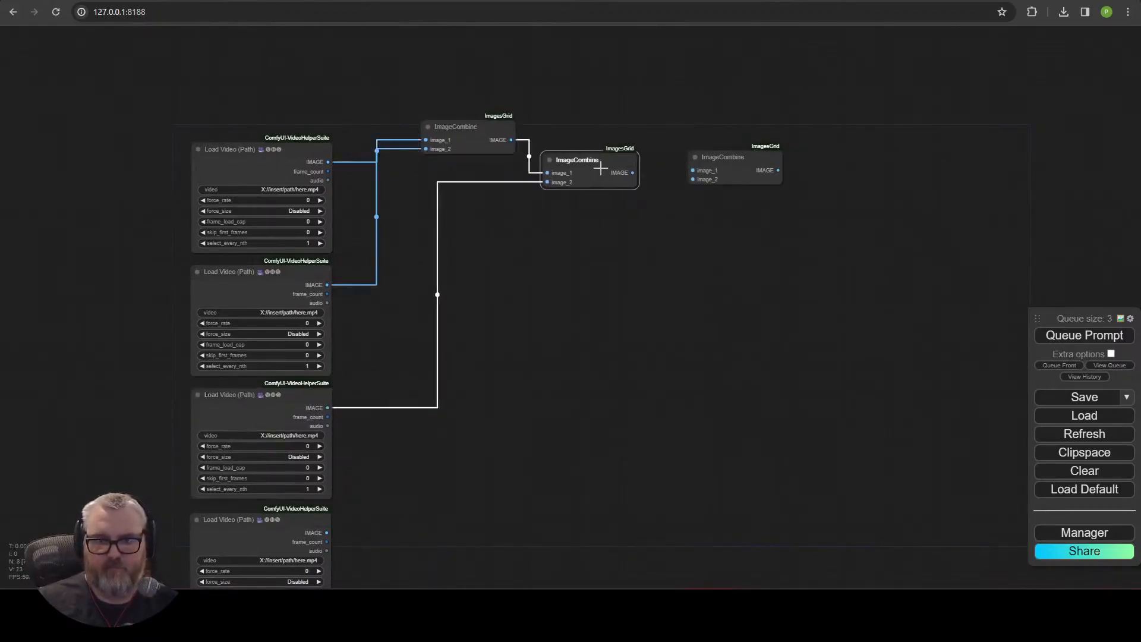
Add a fourth ImageCombine and chain all combines so the fourth and fifth Load Video nodes feed their image_2 inputs.
left_click(795, 224)
type("imagecombine")
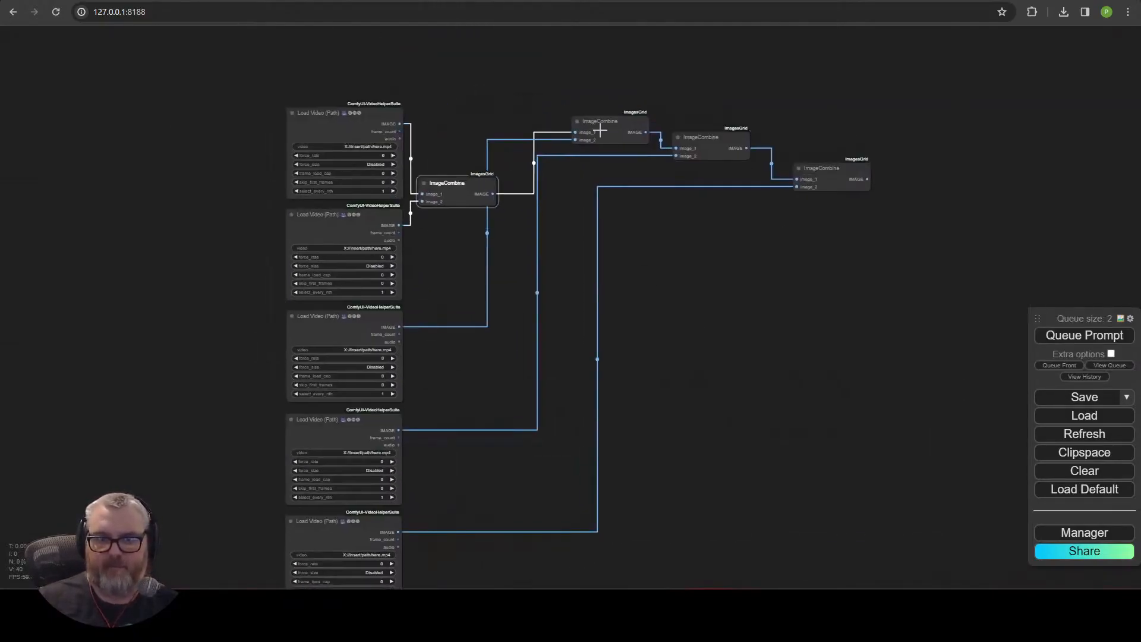
left_click_drag(589, 129, 526, 222)
left_click_drag(703, 138, 640, 242)
left_click_drag(645, 423, 650, 420)
left_click_drag(538, 214, 541, 318)
left_click_drag(839, 178, 812, 526)
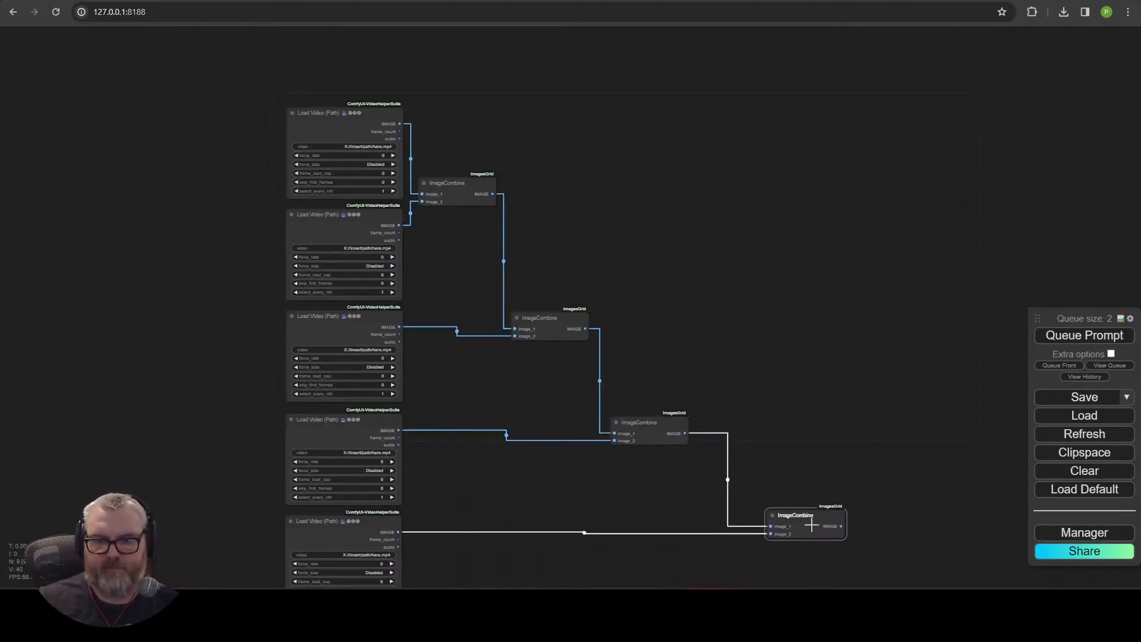
Inspect the ImageCombine chain's connections, zooming and panning along it.
left_click_drag(482, 212, 484, 209)
left_click(747, 316)
scroll(748, 315, "down", 2)
left_click_drag(748, 316, 777, 329)
scroll(670, 278, "up", 3)
left_click(319, 105)
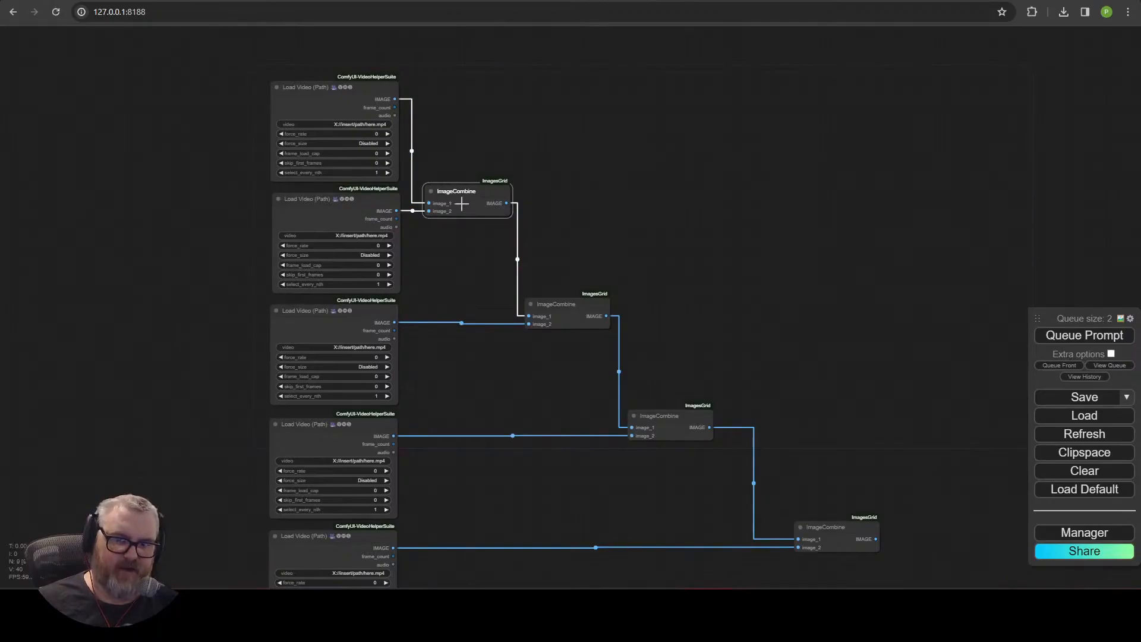
scroll(536, 339, "up", 3)
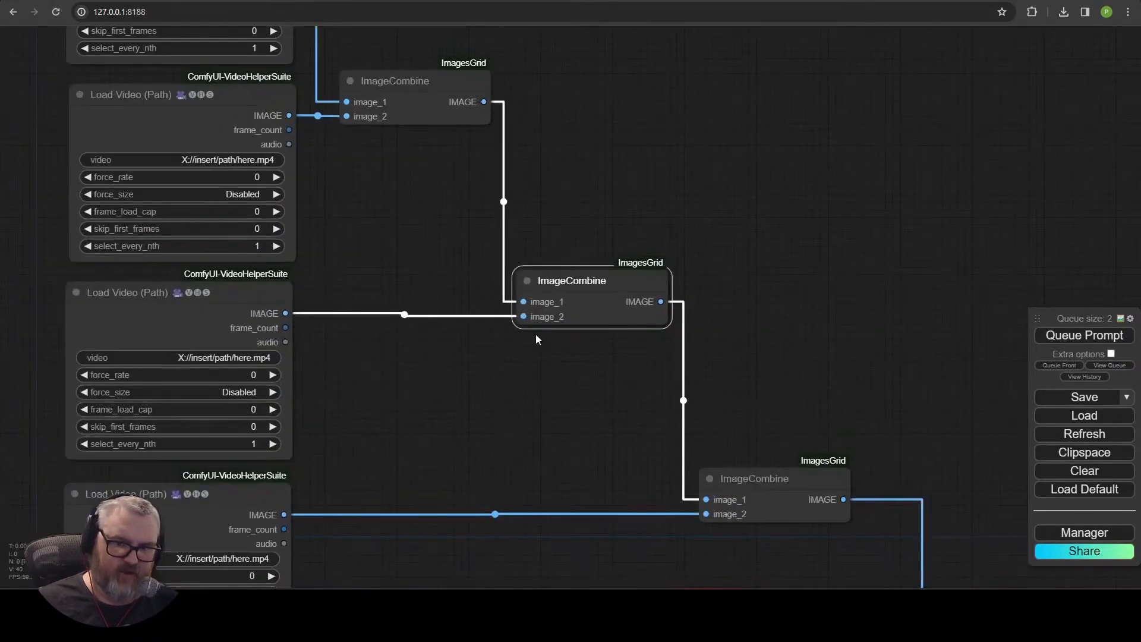
left_click_drag(589, 394, 376, 215)
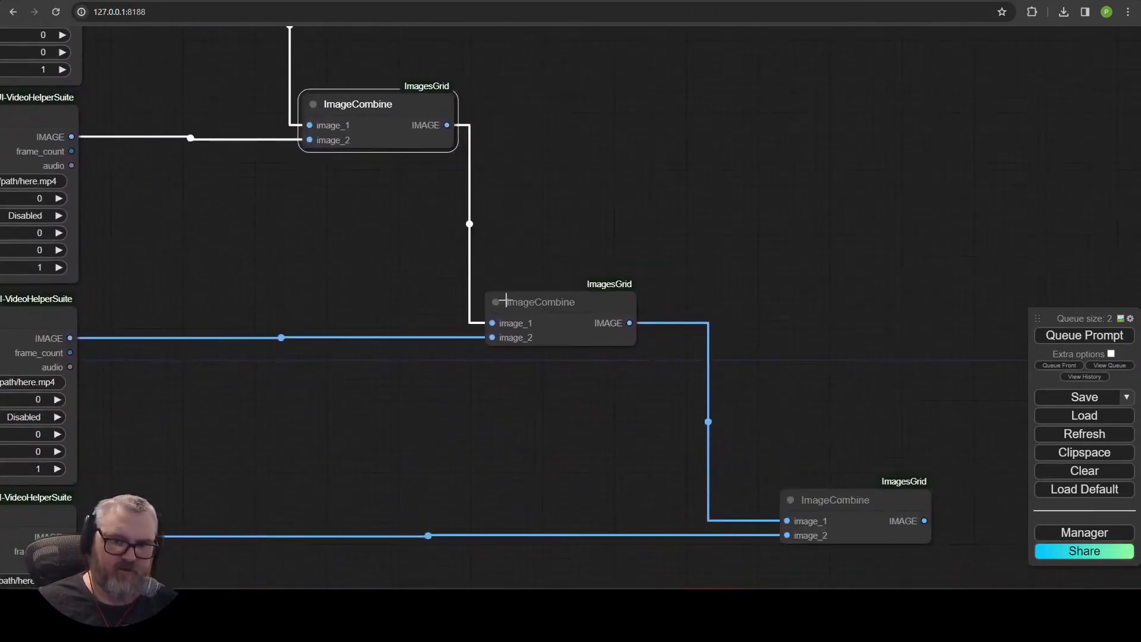
left_click_drag(610, 447, 383, 256)
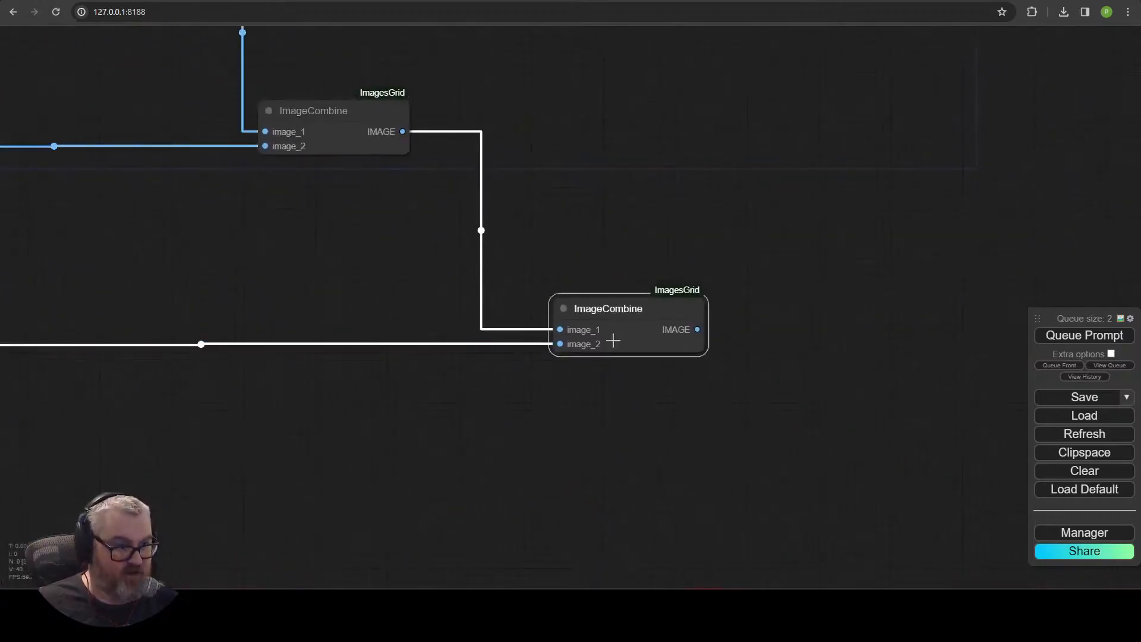
Add a RIFE VFI node fed by the last ImageCombine's IMAGE output.
scroll(711, 349, "down", 7)
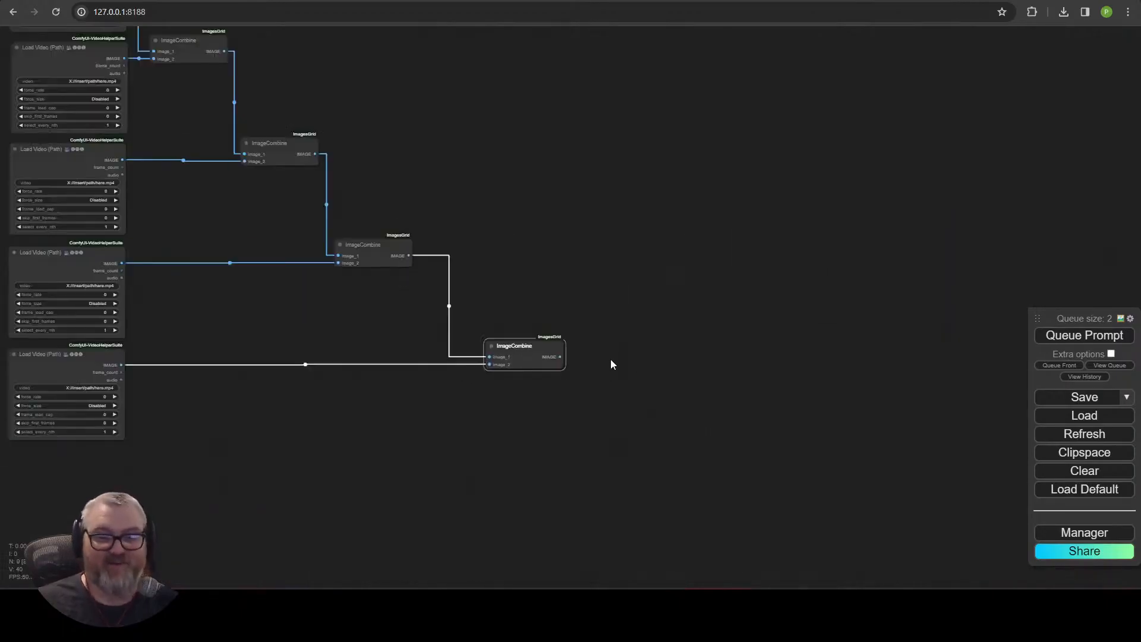
left_click_drag(560, 357, 619, 157)
left_click(653, 188)
type("rife")
key("Return")
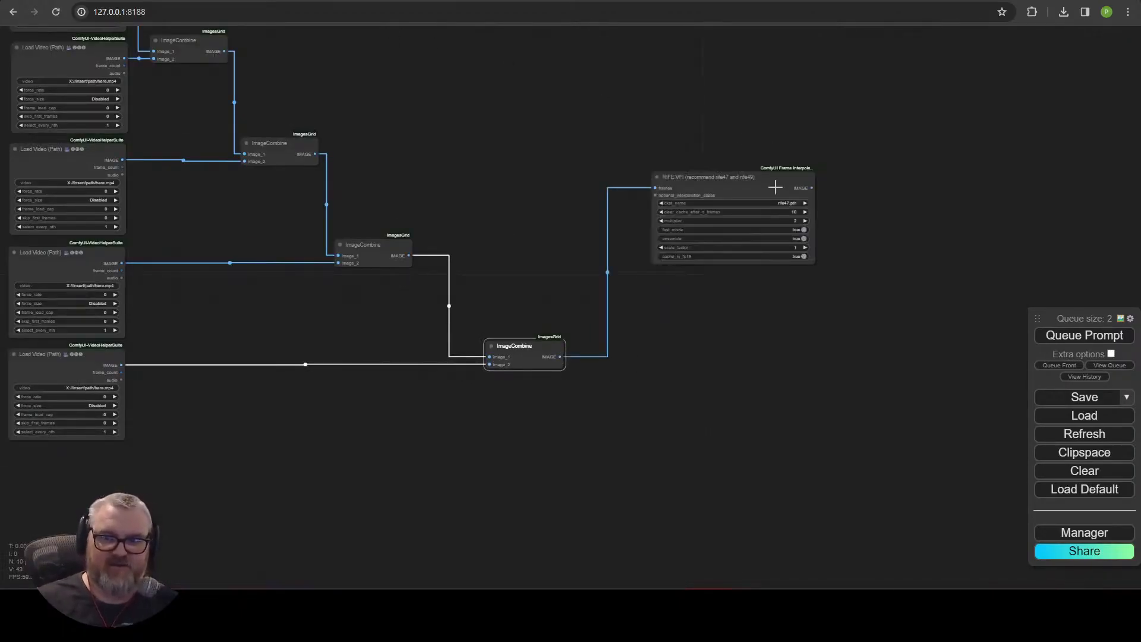
Reposition the RIFE VFI node and set its multiplier to 3.
left_click_drag(776, 187, 709, 127)
scroll(725, 158, "up", 9)
left_click(765, 121)
left_click(765, 121)
left_click_drag(825, 199, 779, 395)
scroll(765, 323, "down", 5)
left_click_drag(765, 324, 677, 202)
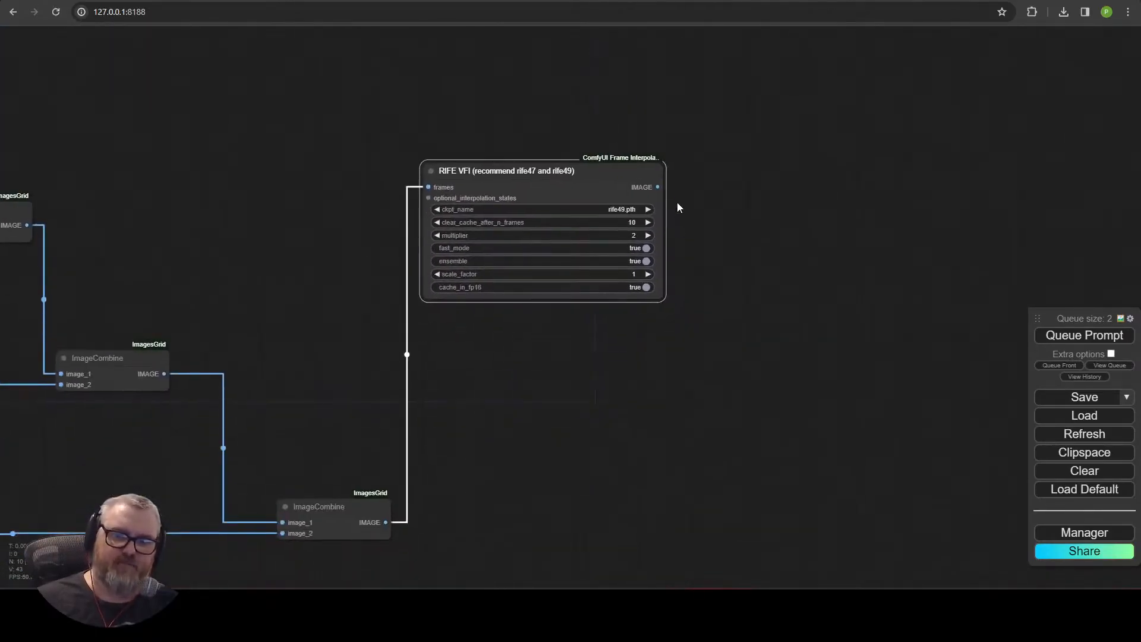
left_click_drag(672, 293, 686, 241)
left_click_drag(623, 367, 908, 362)
scroll(726, 277, "down", 2)
left_click_drag(853, 319, 746, 394)
left_click_drag(810, 231, 812, 231)
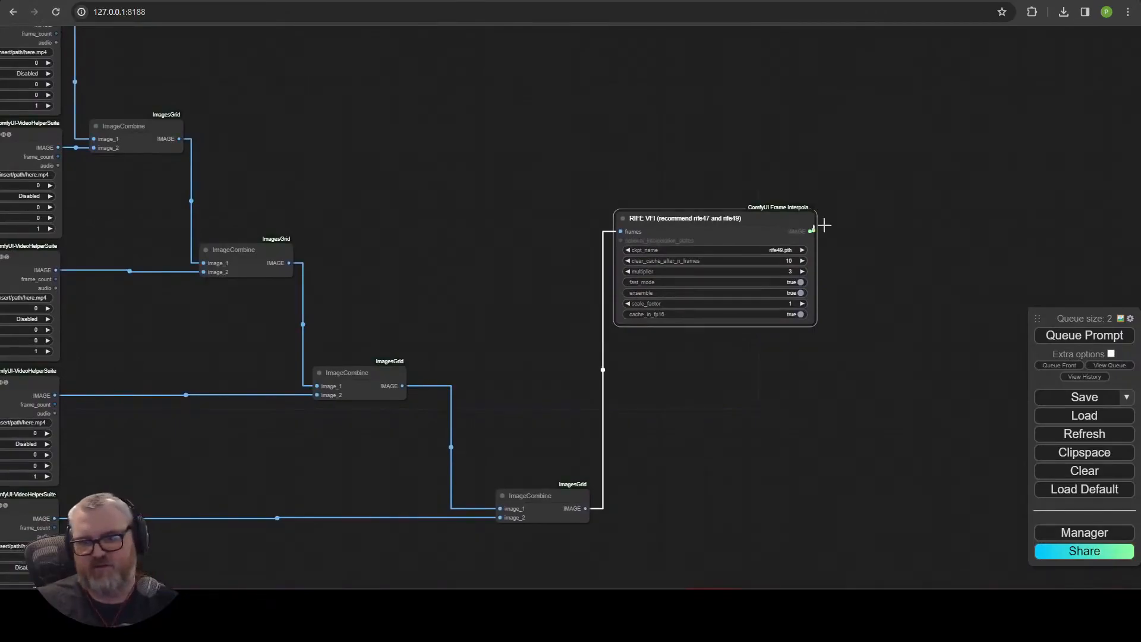
Add a Video Combine node connected to the RIFE VFI IMAGE output.
left_click_drag(932, 189, 932, 188)
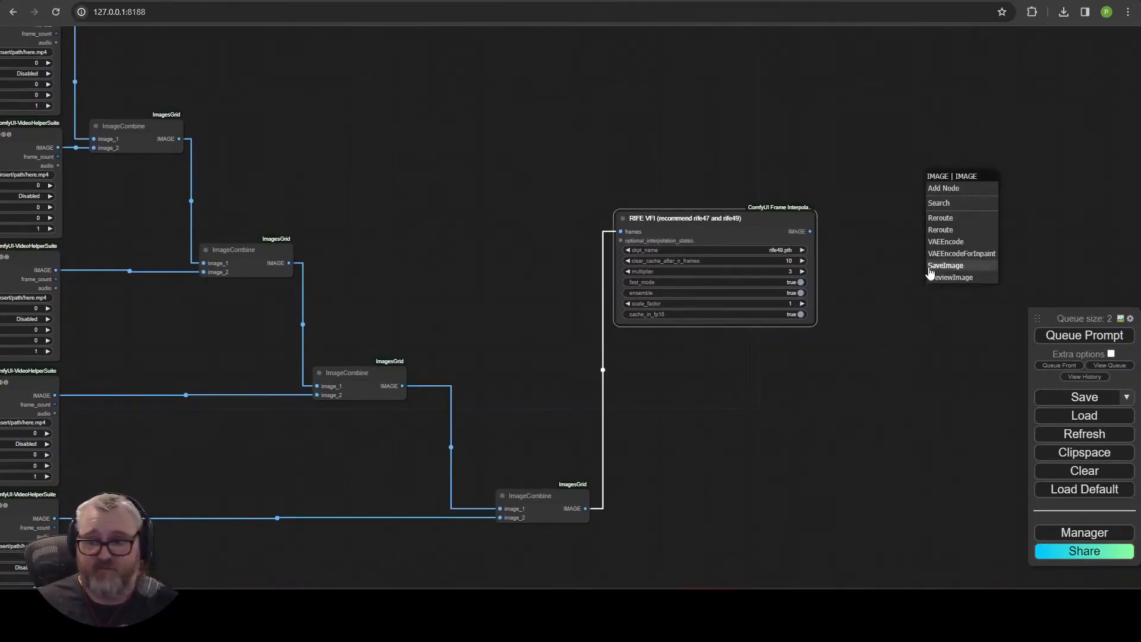
left_click(919, 202)
left_click_drag(810, 231, 848, 220)
left_click(868, 238)
type("videocom")
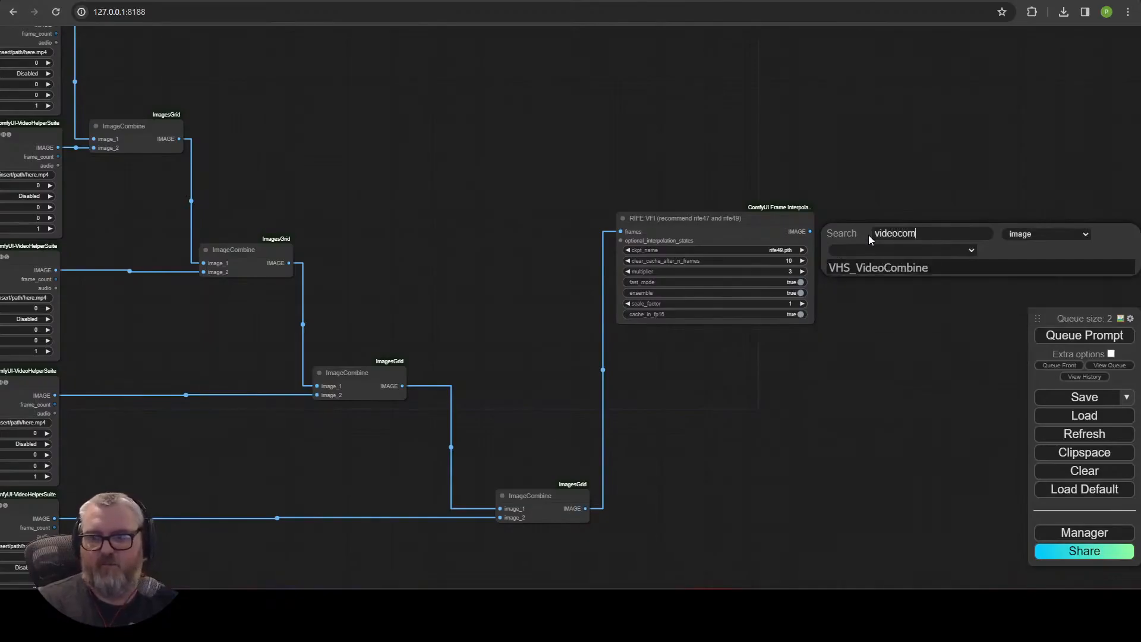
left_click(896, 270)
scroll(798, 295, "up", 6)
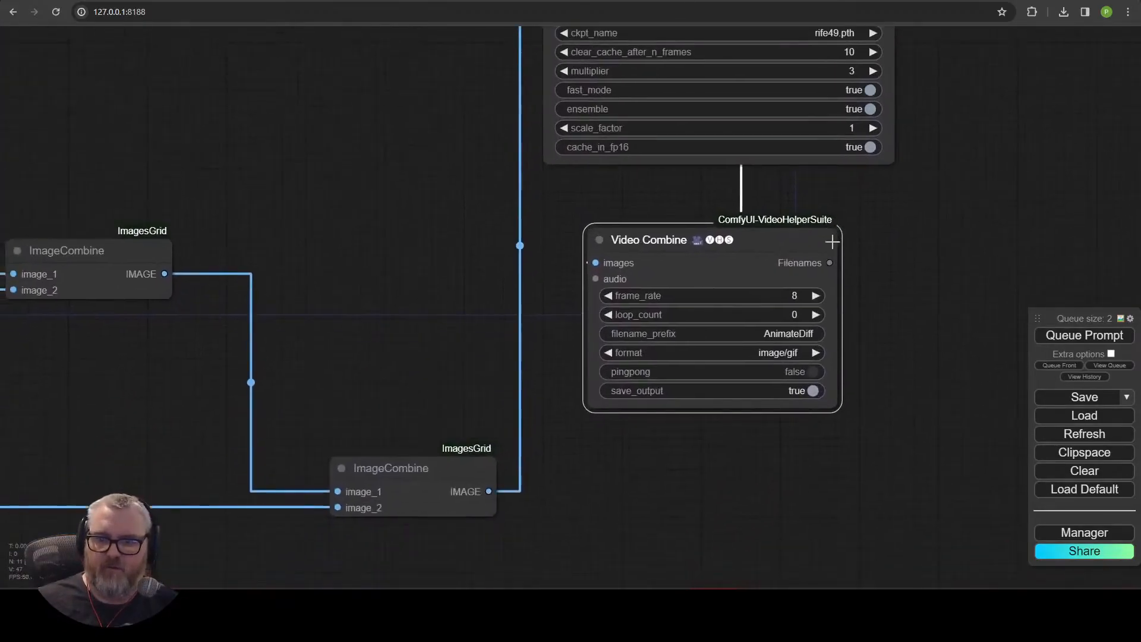
Set the Video Combine frame rate to 30 and filename prefix to SVD-FinalStitch.
left_click(797, 295)
key("Return")
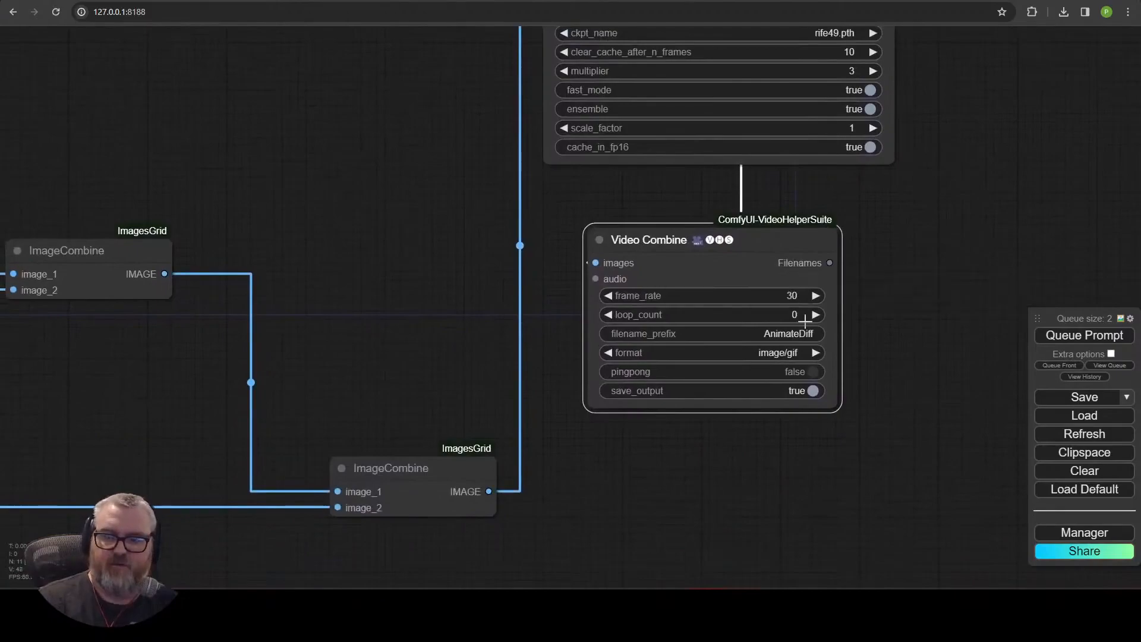
left_click(797, 331)
type("Fina")
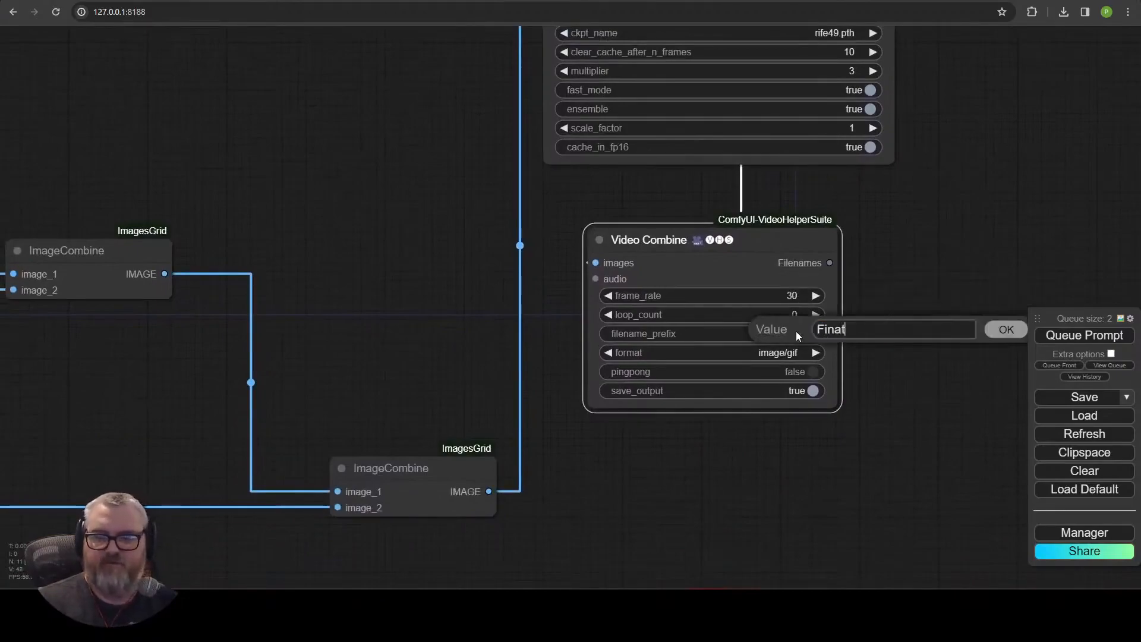
type("lStitch")
key("Home")
type("SVD-")
key("Return")
Set the Video Combine format to video/h265-mp4 and crf to 18.
left_click(779, 352)
left_click(800, 428)
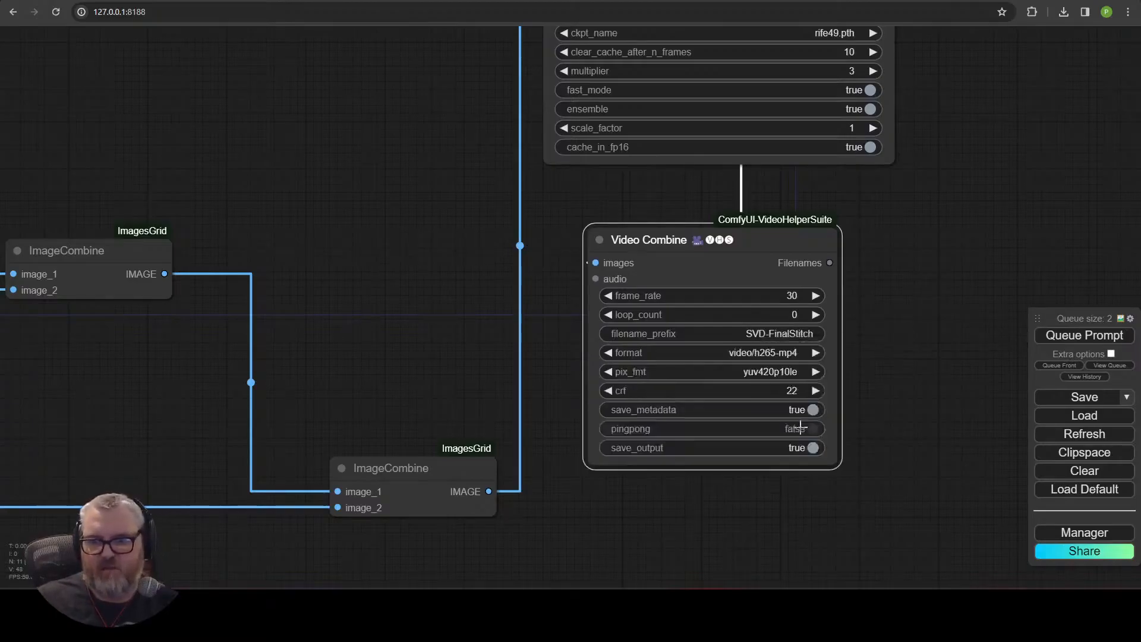
left_click(798, 390)
type("18")
key("Return")
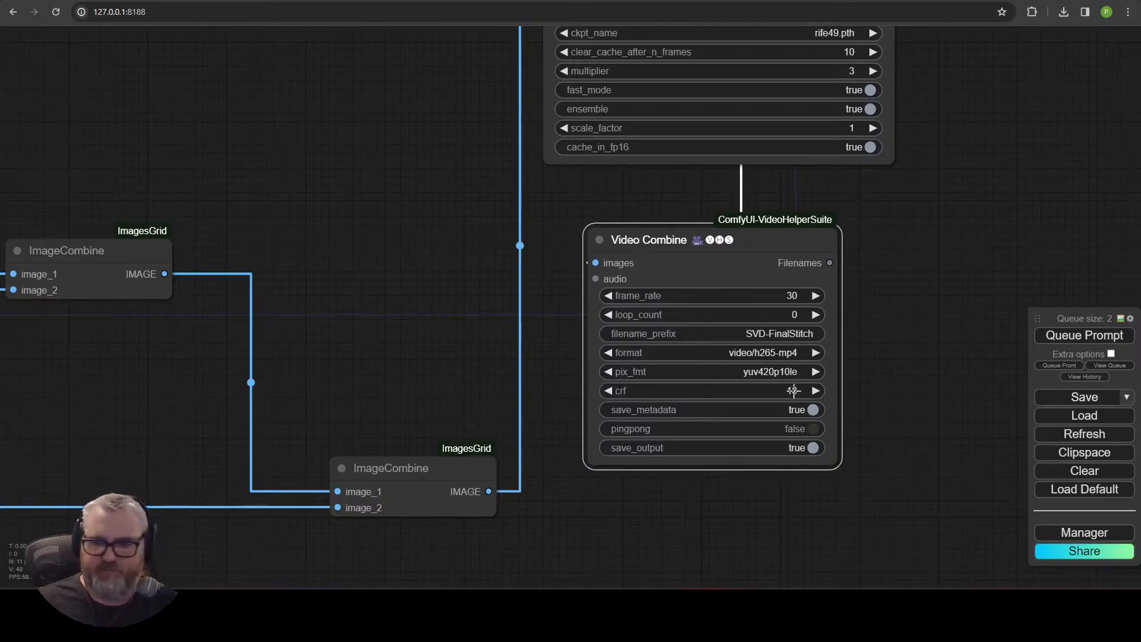
Rearrange the ImageCombine, RIFE VFI and Video Combine nodes into a compact layout beside the Load Video nodes.
scroll(612, 309, "down", 5)
left_click_drag(434, 273, 579, 408)
scroll(724, 362, "down", 3)
left_click_drag(283, 195, 271, 113)
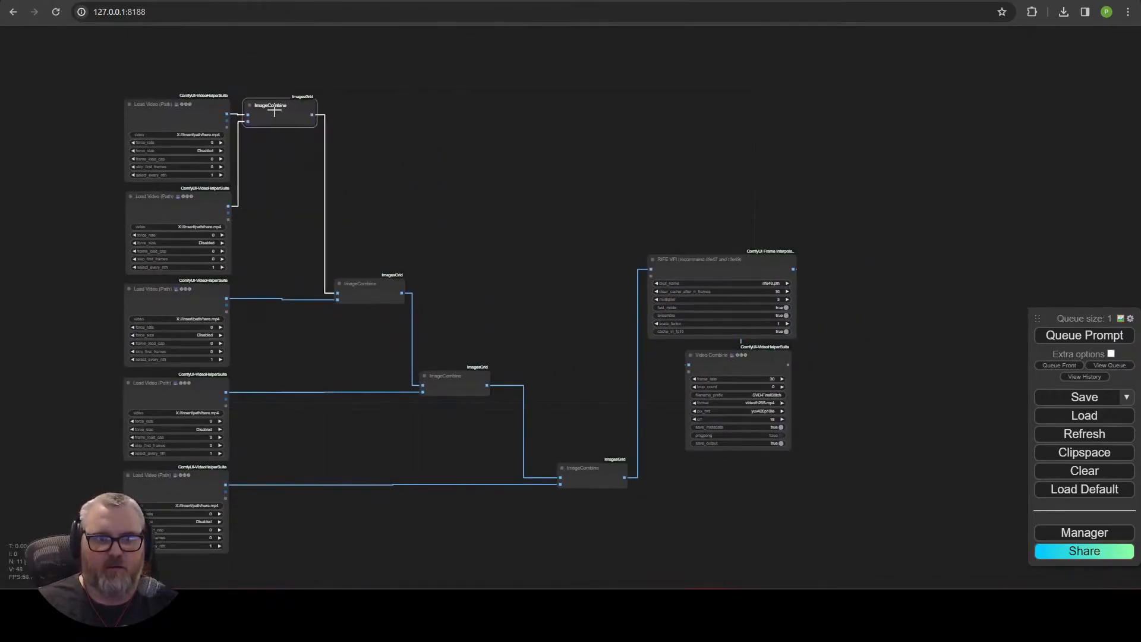
left_click_drag(370, 283, 286, 146)
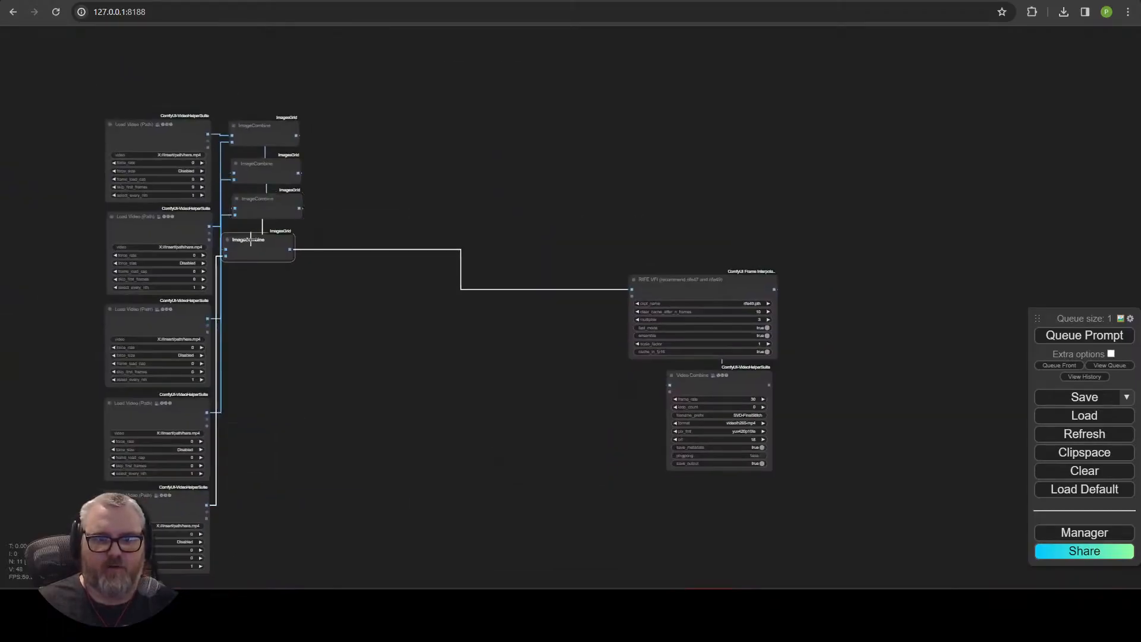
left_click_drag(256, 226, 255, 233)
left_click_drag(701, 278, 386, 116)
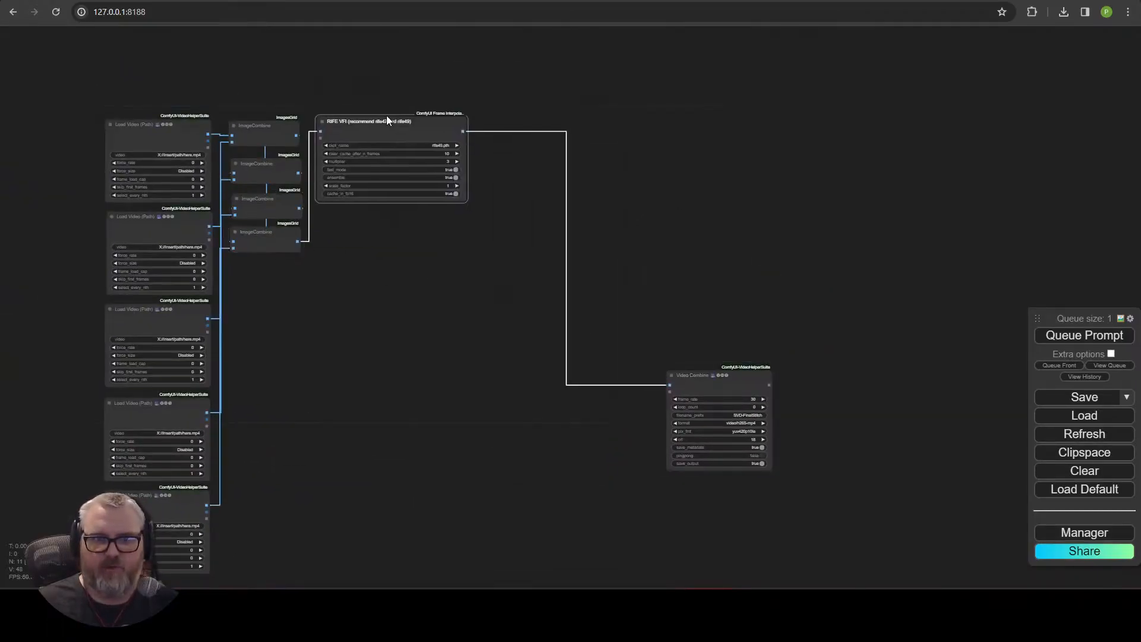
left_click(708, 378)
left_click_drag(708, 379, 396, 217)
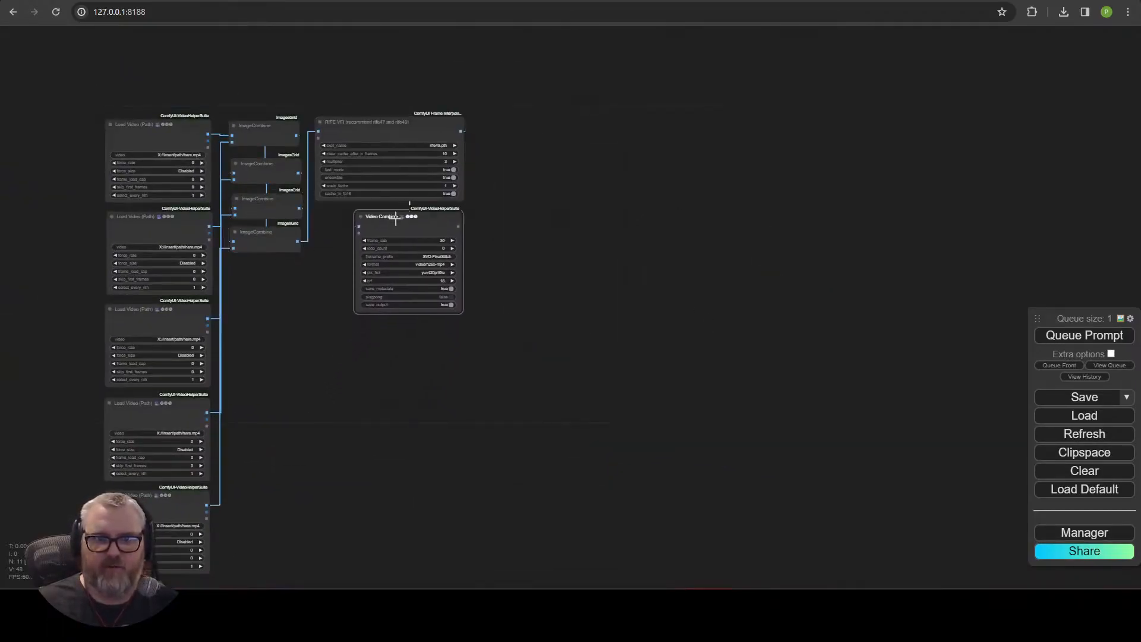
scroll(654, 306, "up", 8)
left_click_drag(409, 366, 880, 586)
Open the ComfyUI output folder and its mrbean subfolder in File Explorer.
key("super+r")
type("C:\\ai\\co")
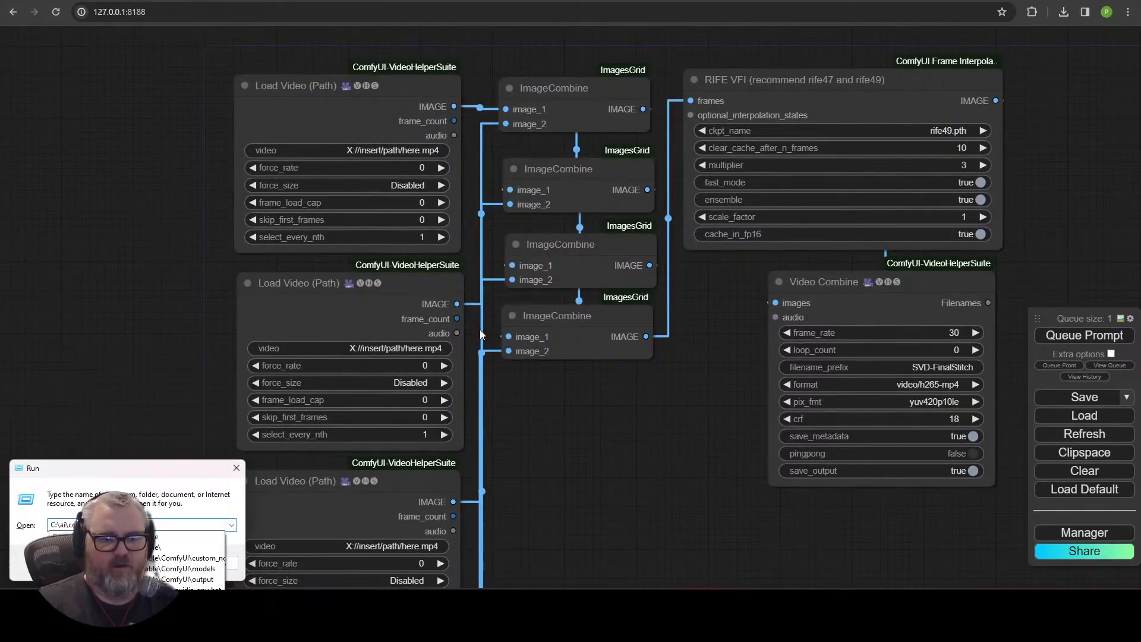
key("Return")
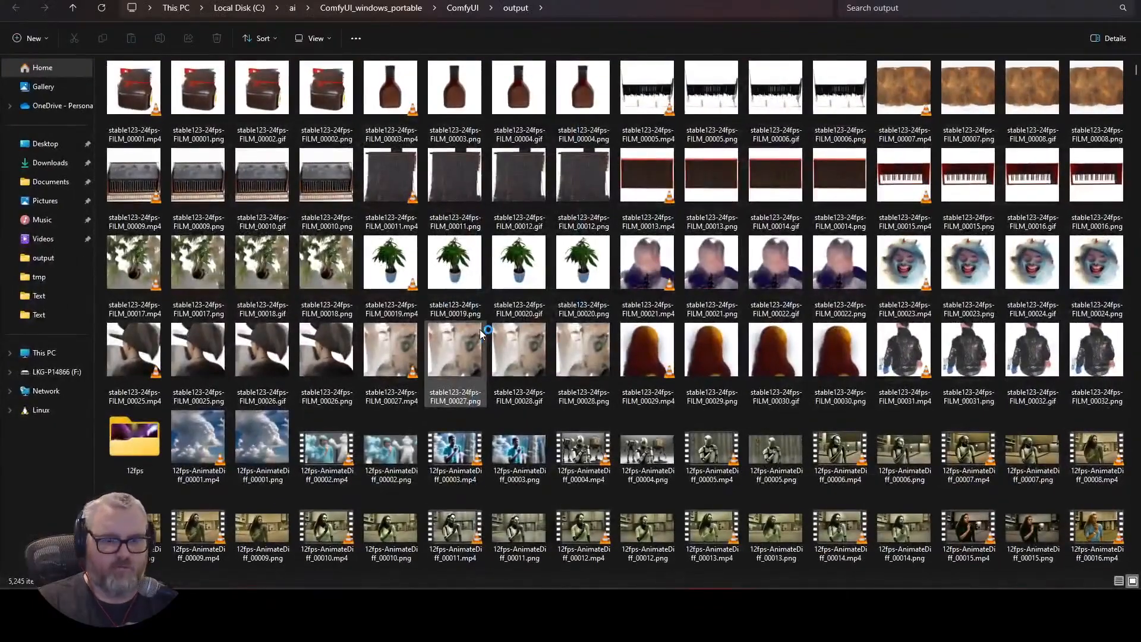
key("m")
key("m")
key("m")
key("m")
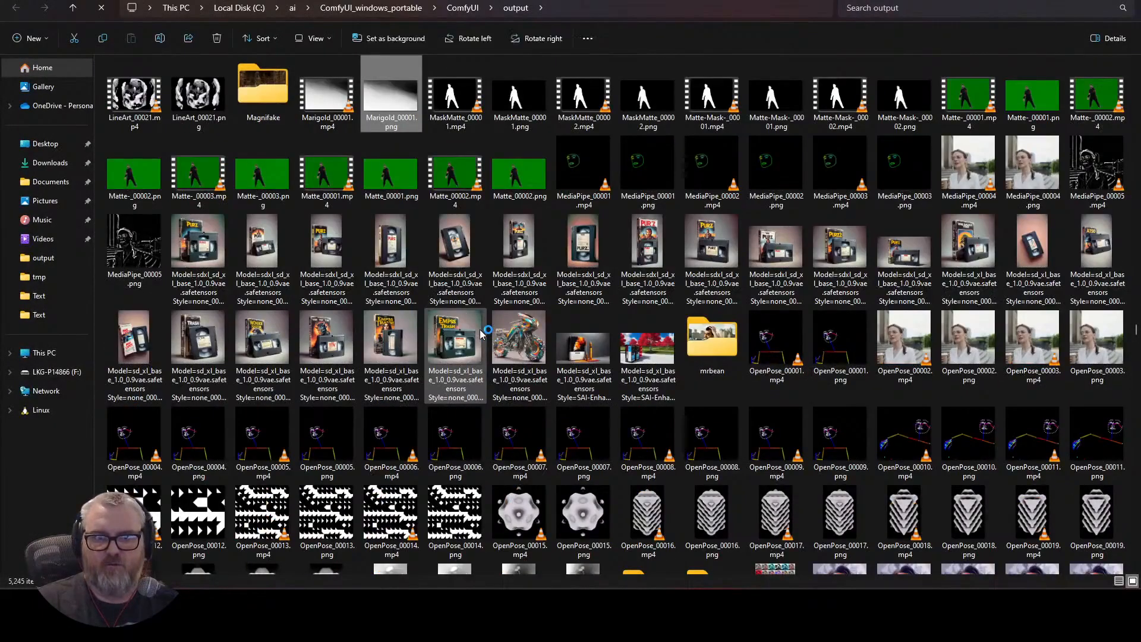
key("r")
key("Return")
Copy the path of mrbean_test_00001.mp4 and paste it into the first Load Video's video field.
left_click_drag(185, 61, 243, 62)
right_click(185, 83)
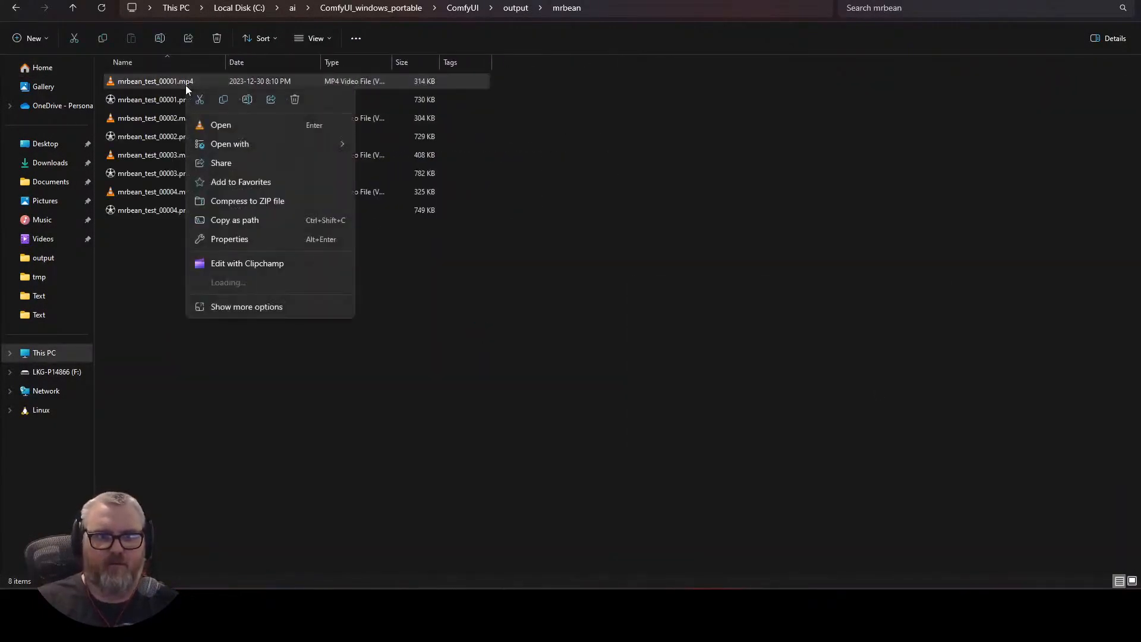
left_click(273, 222)
key("alt+Tab")
left_click(321, 151)
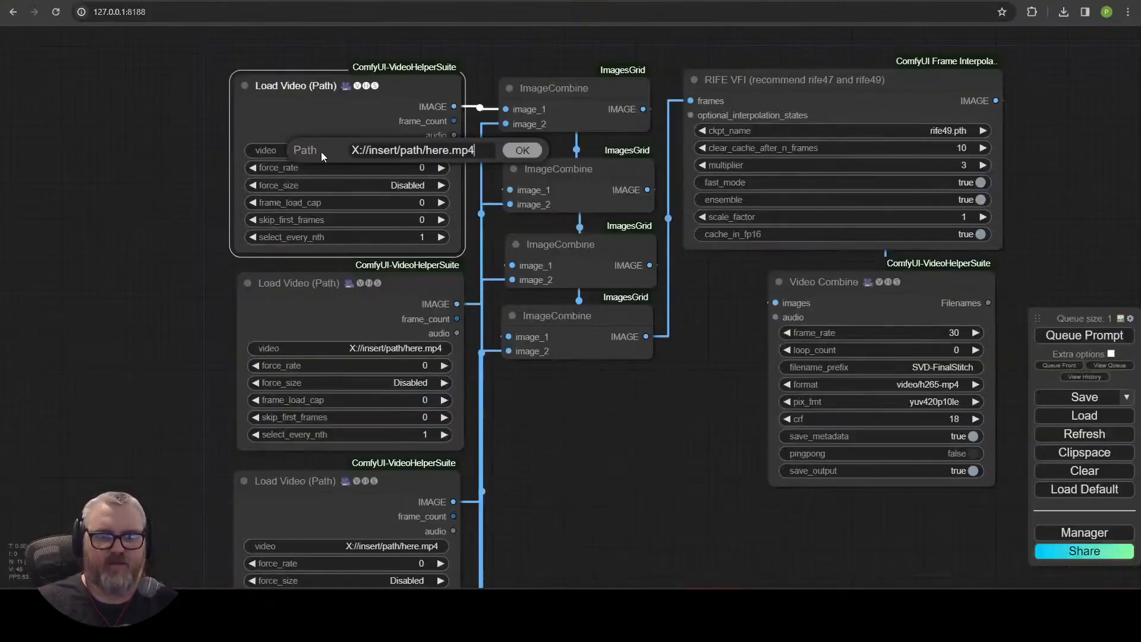
key("ctrl+a")
key("ctrl+v")
Copy the path of mrbean_test_00002.mp4 and paste it into the second Load Video's video field.
key("alt+Tab")
left_click(172, 118)
right_click(172, 118)
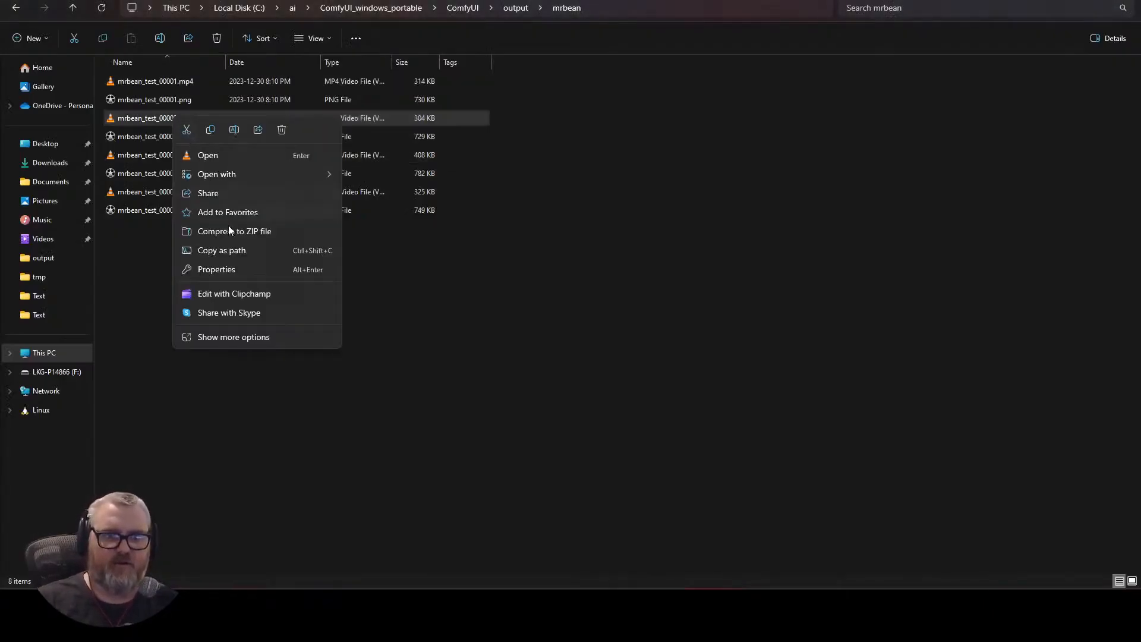
left_click(232, 250)
key("alt+Tab")
left_click(382, 349)
key("ctrl+a")
key("ctrl+v")
key("Return")
Copy the path of mrbean_test_00003.mp4 and paste it into the third Load Video's video field.
key("alt+Tab")
left_click(172, 156)
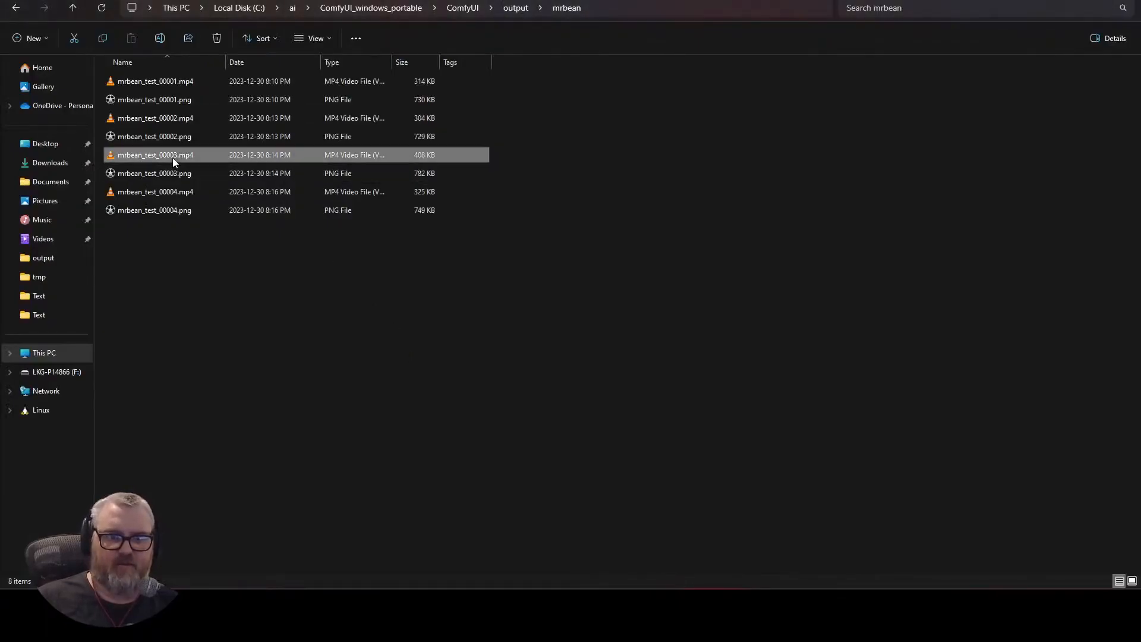
right_click(172, 156)
left_click(221, 293)
key("alt+Tab")
left_click(405, 544)
key("ctrl+a")
key("ctrl+v")
key("Return")
Copy the path of mrbean_test_00004.mp4 and paste it into the fourth Load Video's video field.
key("alt+Tab")
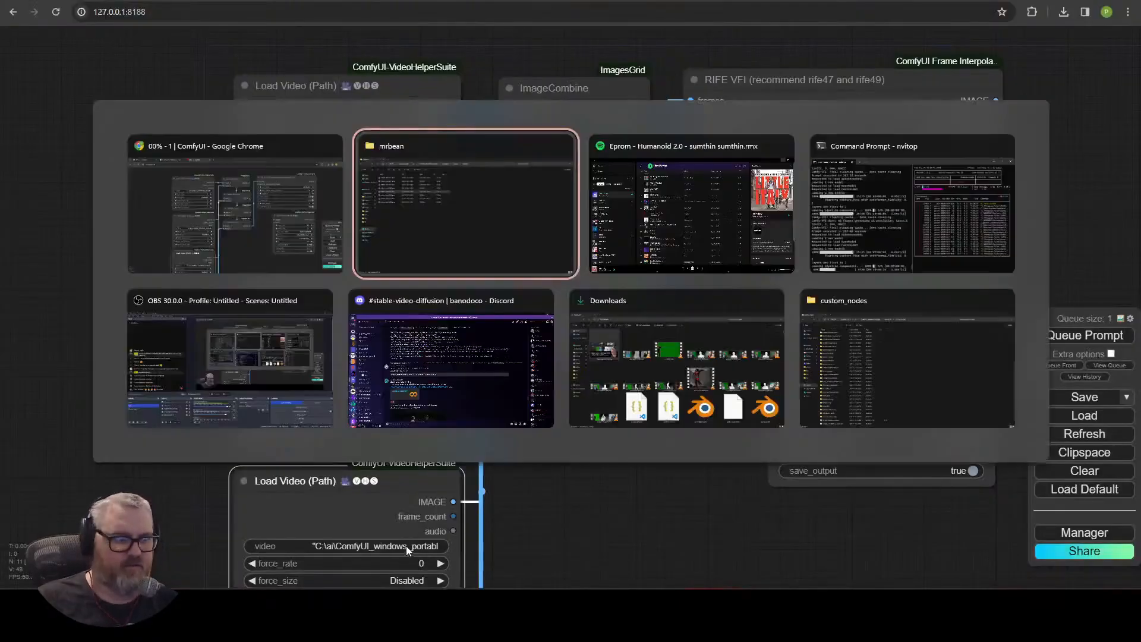
right_click(150, 192)
left_click(221, 326)
key("alt+Tab")
left_click(372, 364)
key("ctrl+a")
key("ctrl+v")
key("Return")
Enable pingpong on the Video Combine node.
left_click(555, 362)
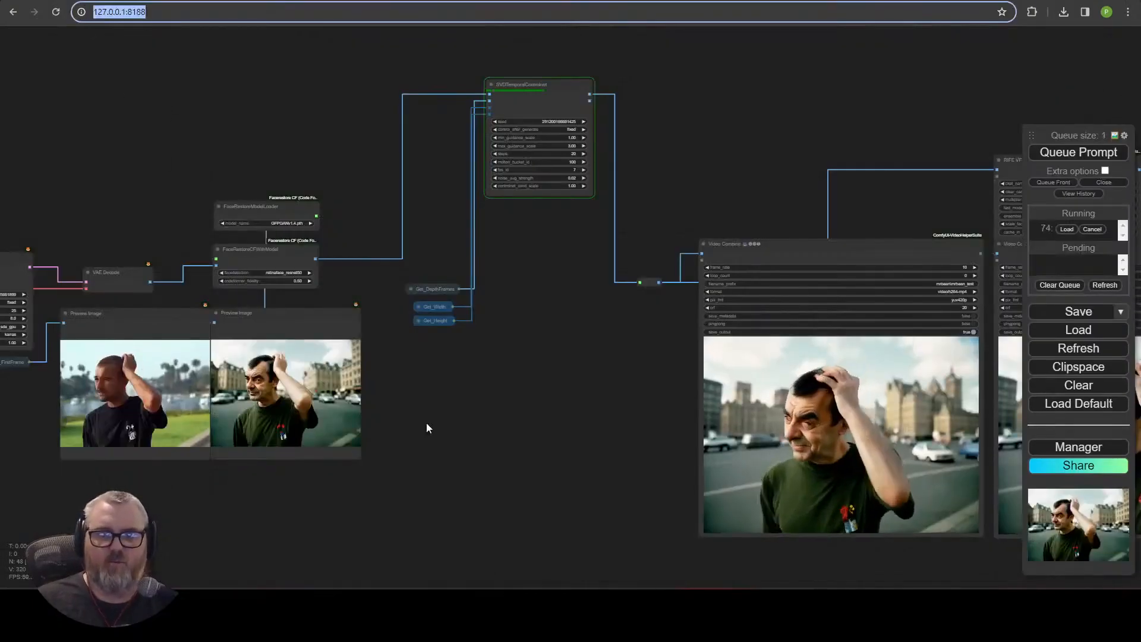
left_click_drag(504, 440, 379, 388)
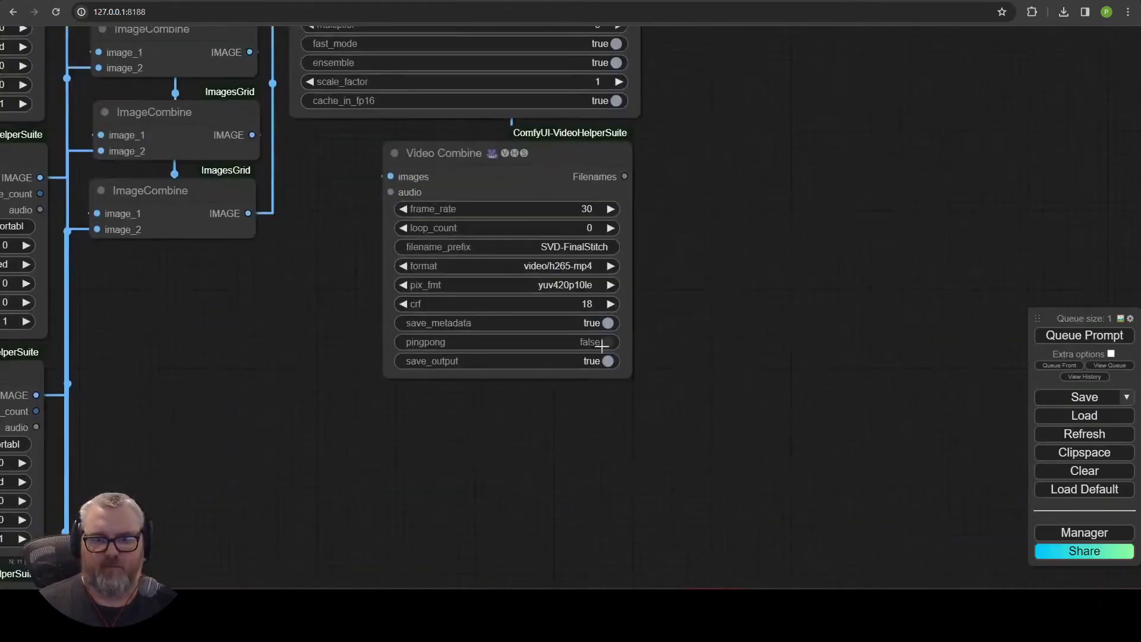
left_click(572, 353)
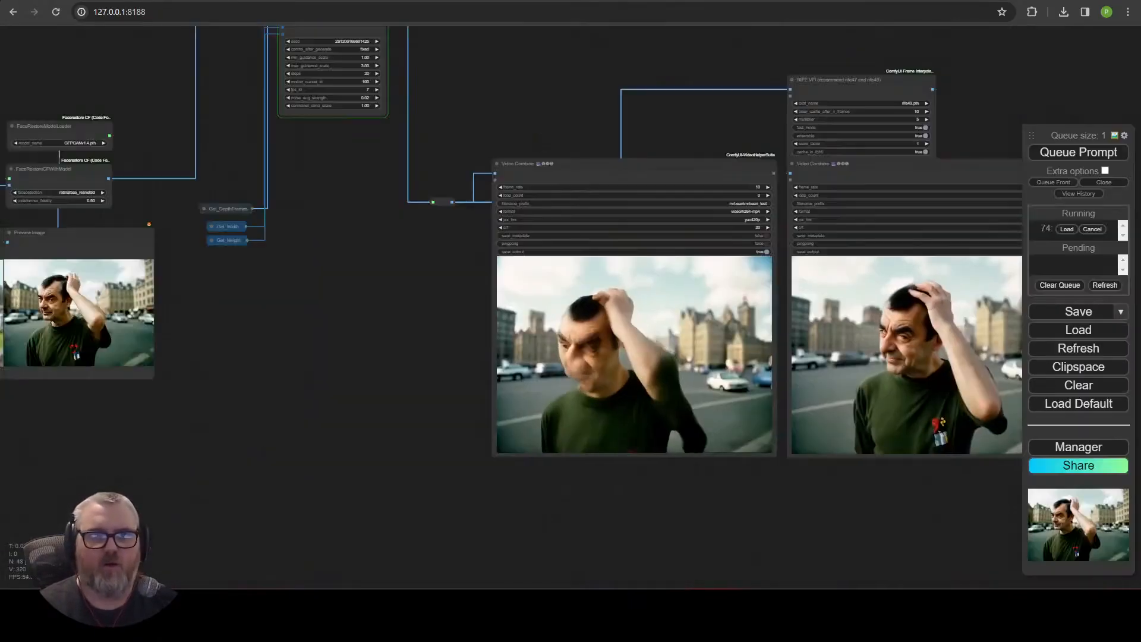
Review the rendered clip previews in the generation workflow.
left_click_drag(373, 242, 288, 268)
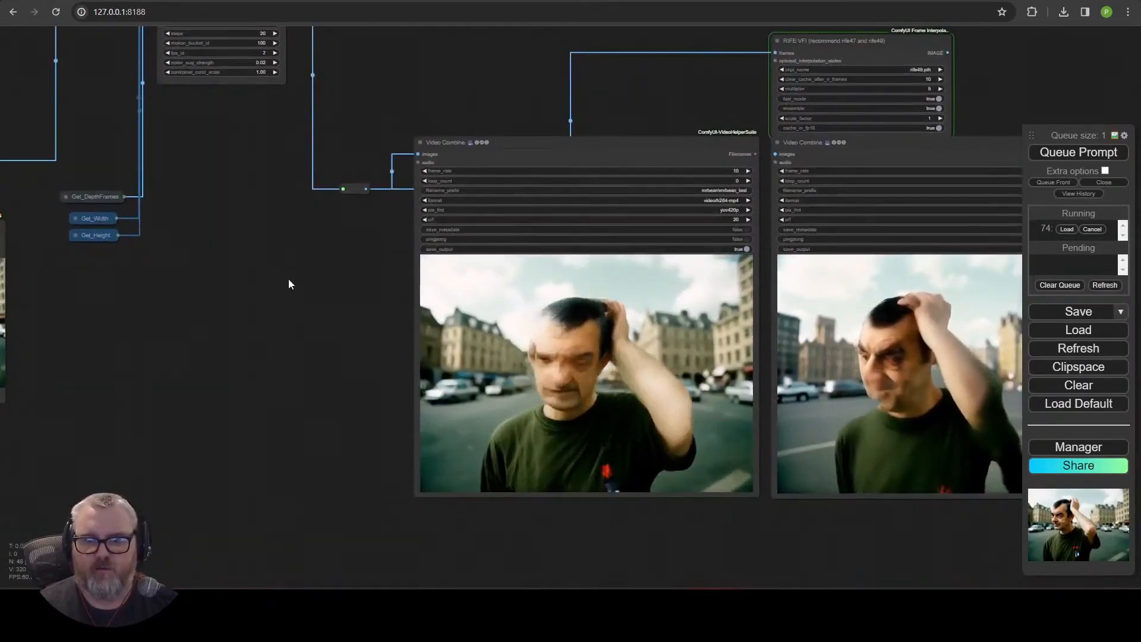
left_click_drag(746, 553, 698, 504)
scroll(490, 540, "down", 4)
left_click_drag(233, 411, 324, 387)
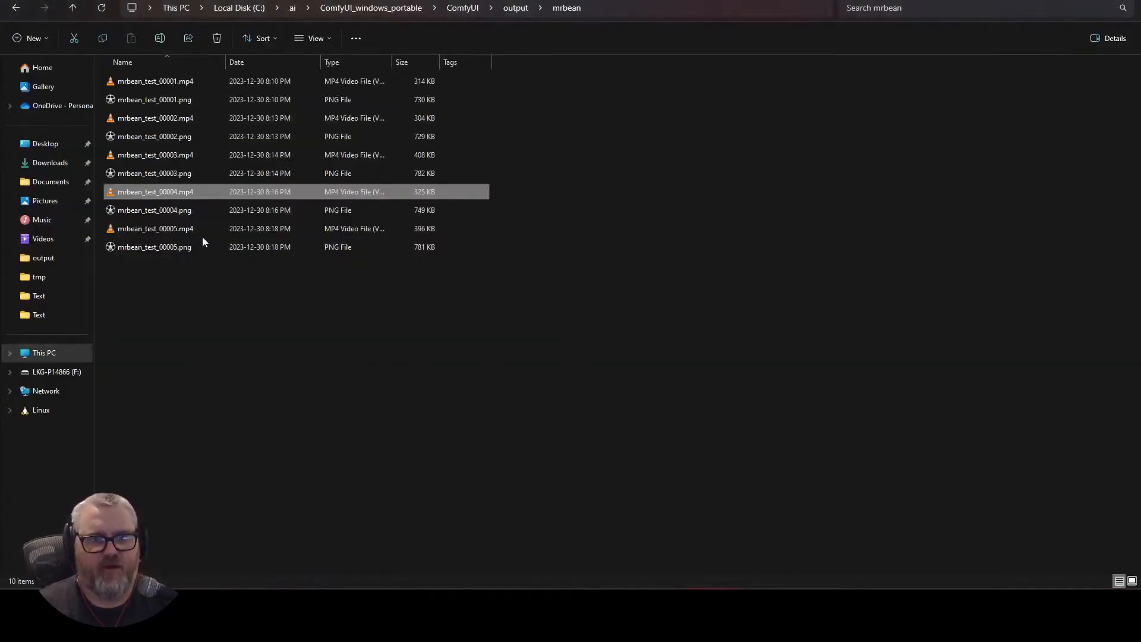
Copy the path of the newest mrbean_test mp4 and paste it into the fifth Load Video's video field.
right_click(162, 223)
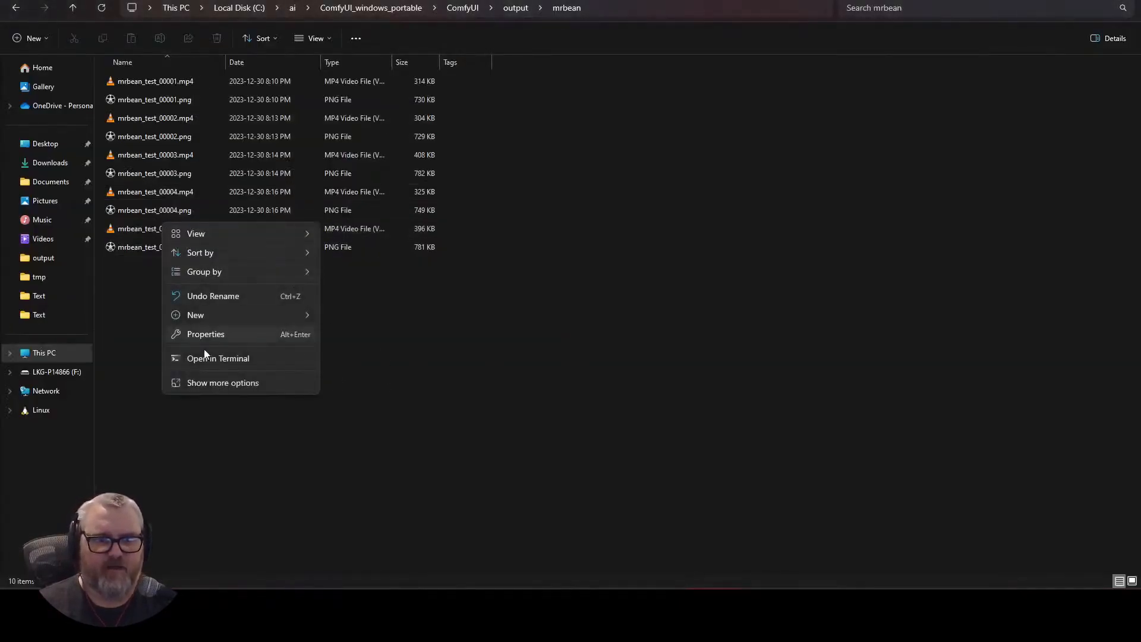
left_click(143, 226)
right_click(143, 229)
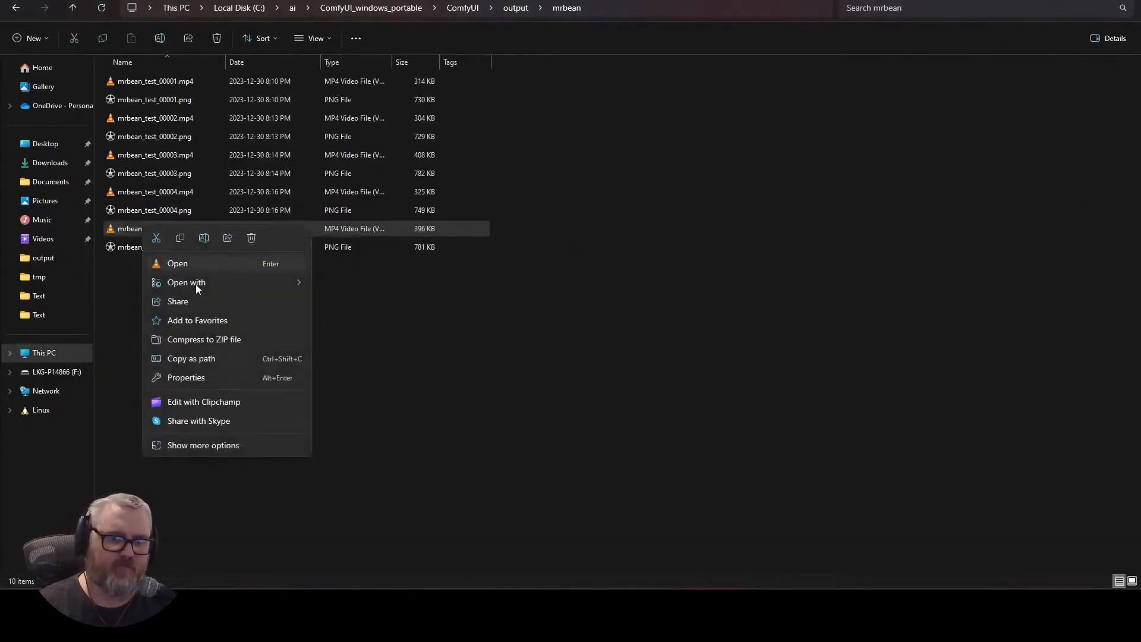
left_click(199, 359)
left_click(415, 329)
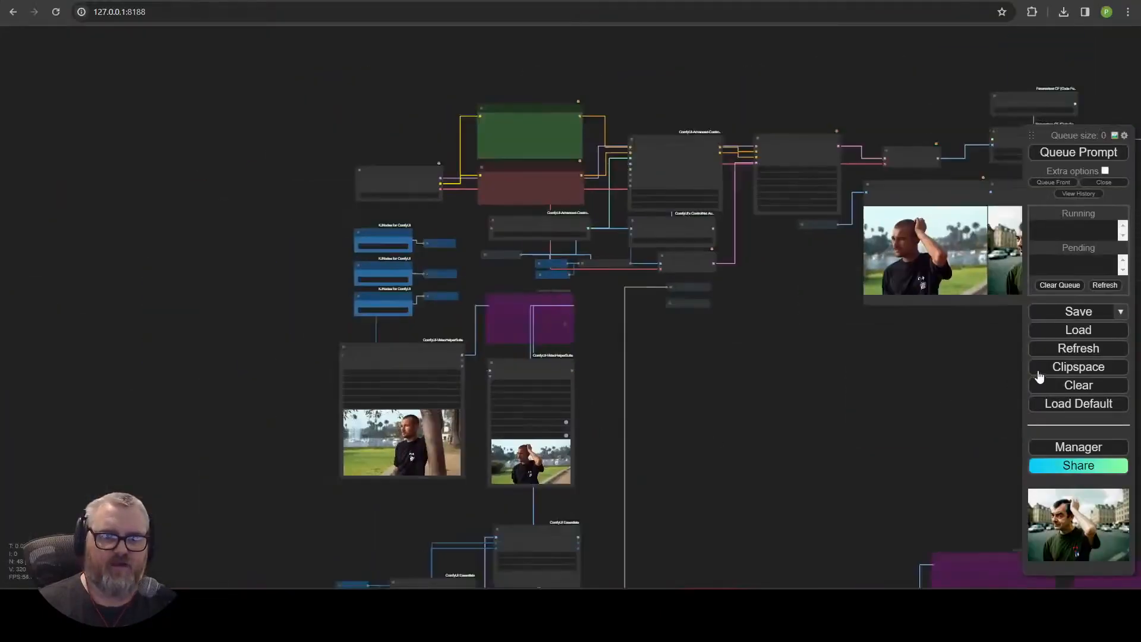
scroll(353, 170, "up", 5)
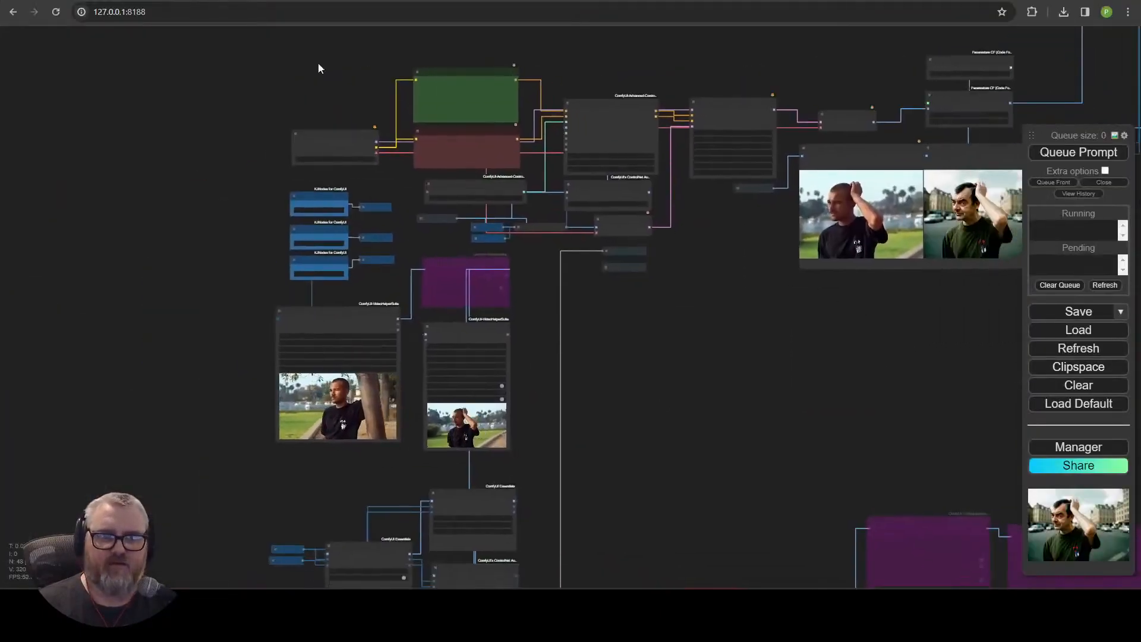
left_click_drag(608, 498, 651, 128)
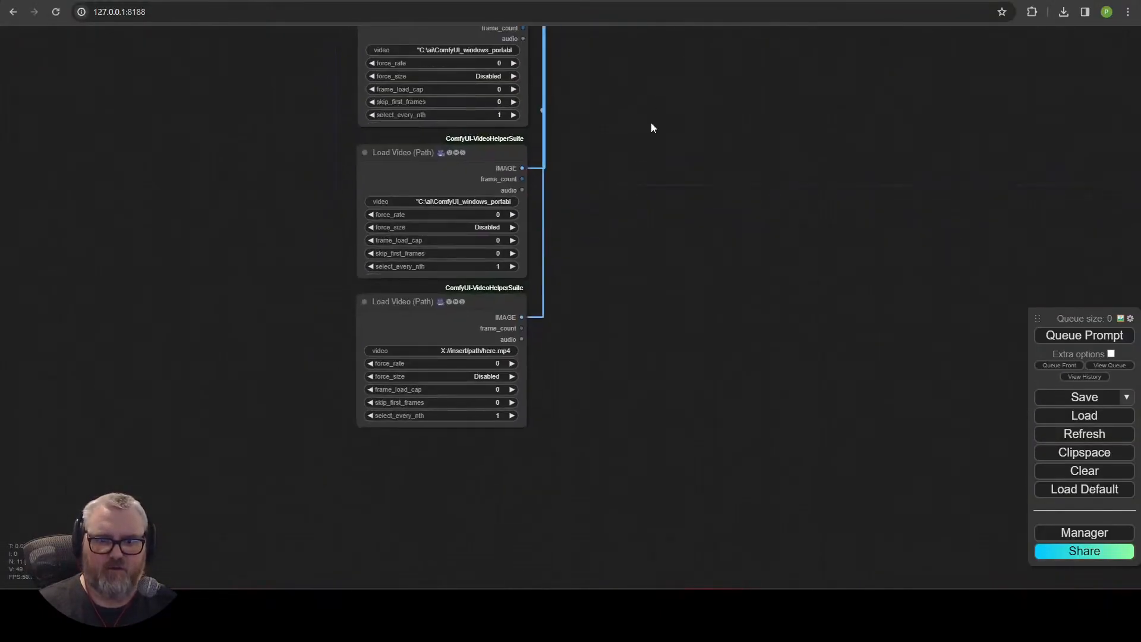
left_click(493, 351)
key("ctrl+v")
key("Return")
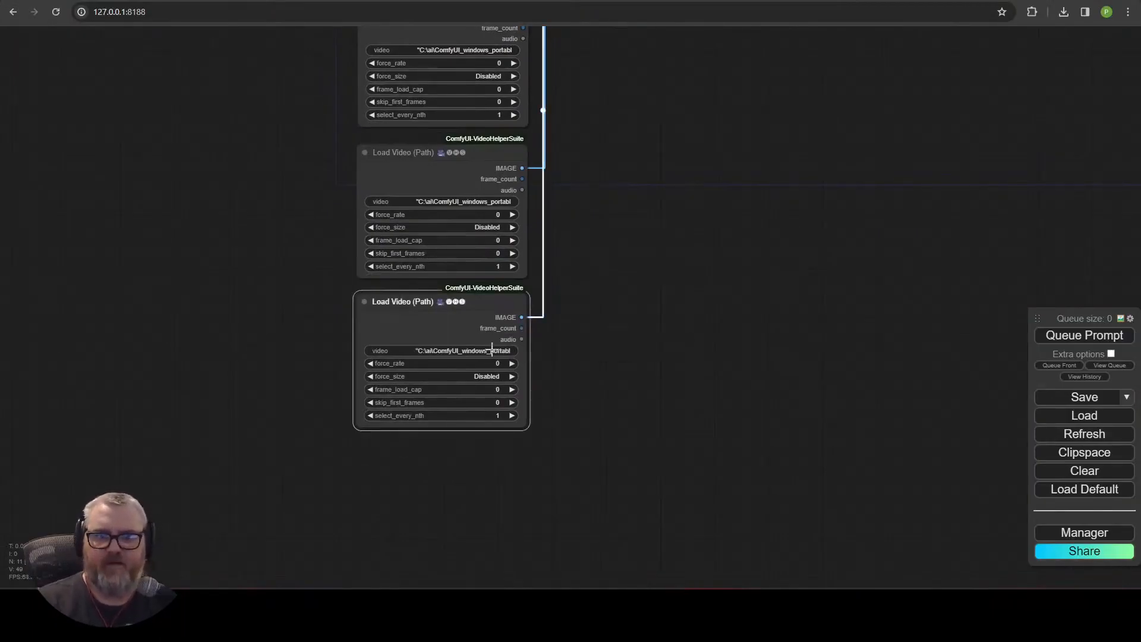
Try to queue the stitching workflow and close the error dialog.
left_click(547, 443)
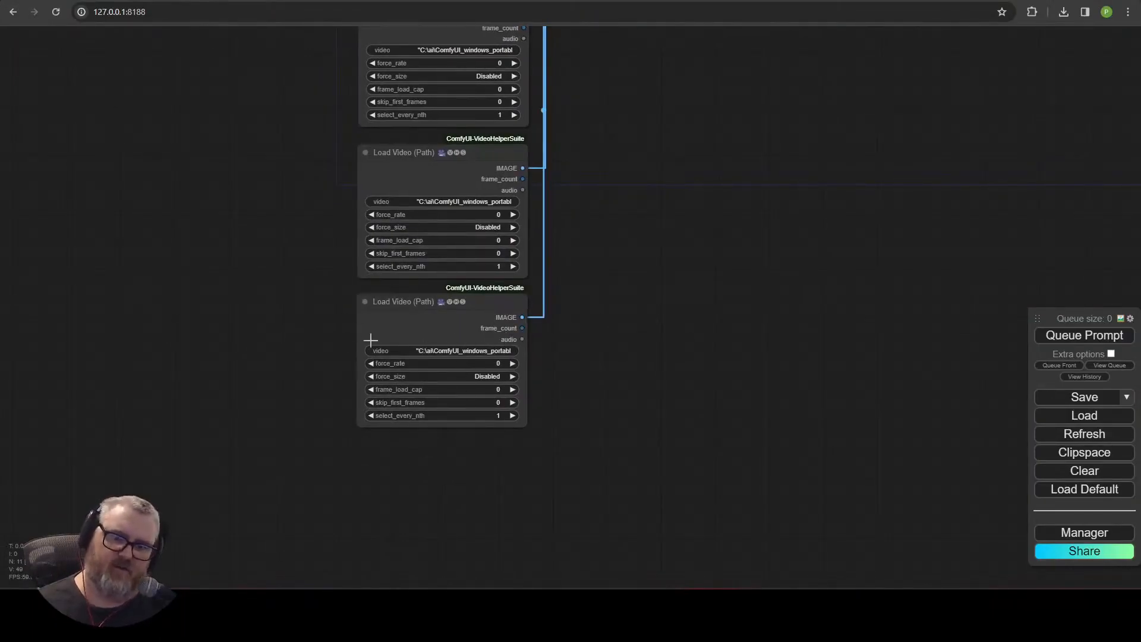
left_click_drag(979, 34, 697, 511)
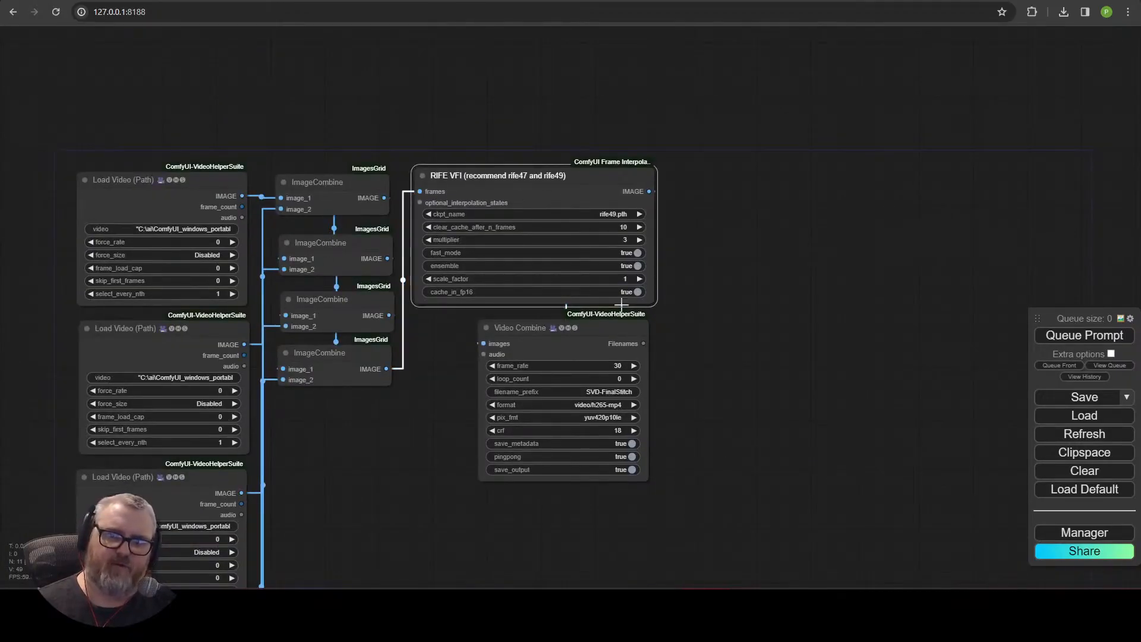
left_click(592, 325)
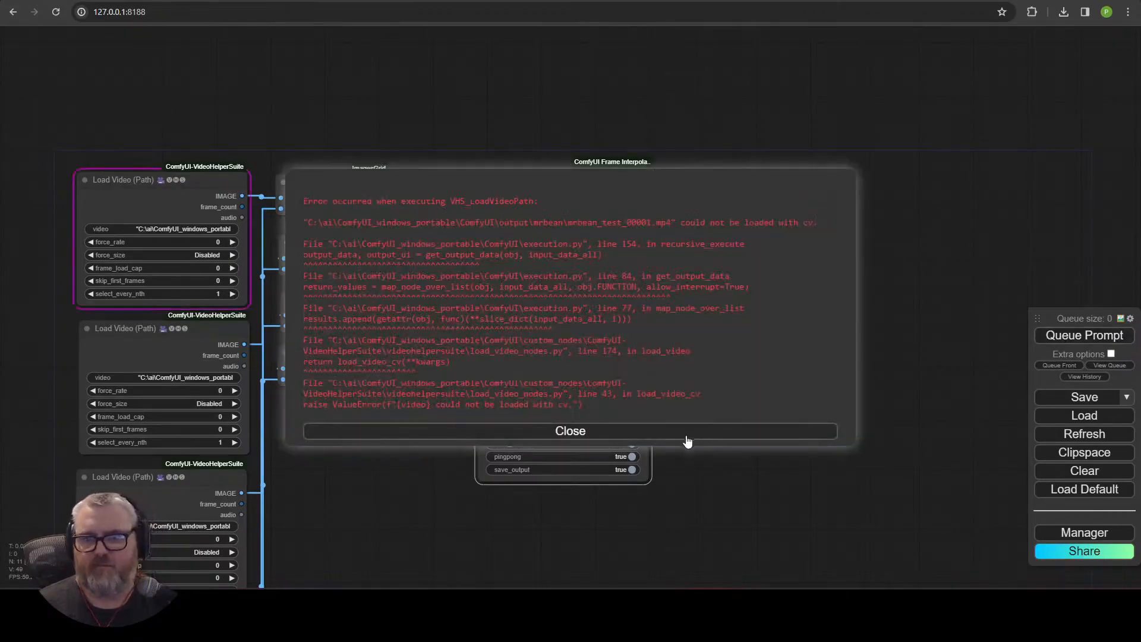
left_click(706, 436)
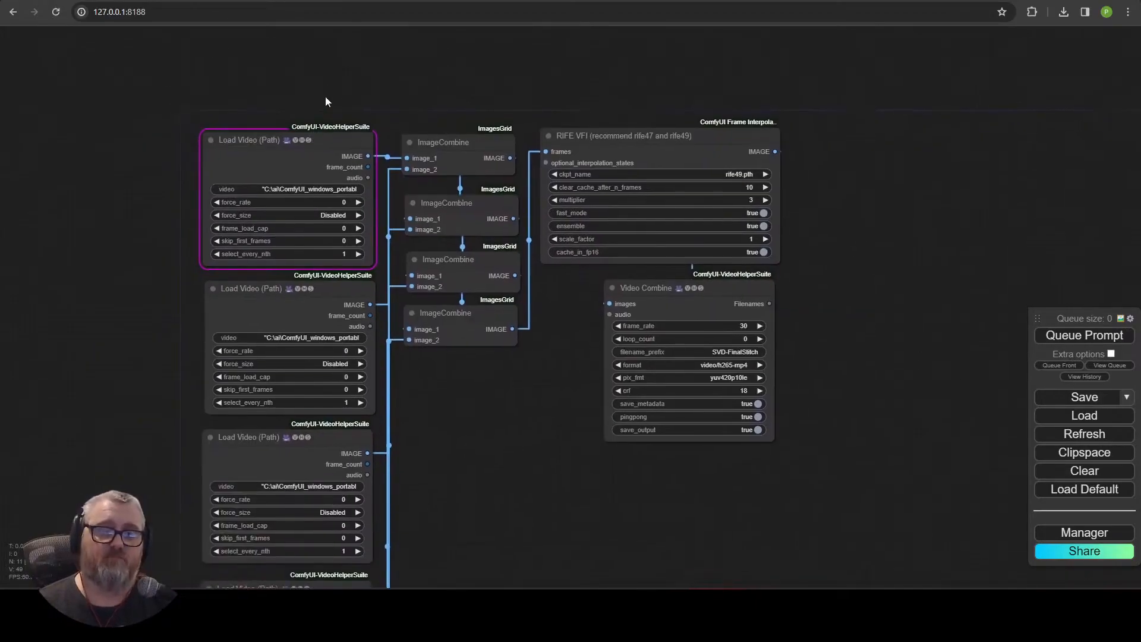
Set force_rate to 10 on the Load Video (Path) nodes.
key("alt+Tab")
key("Home")
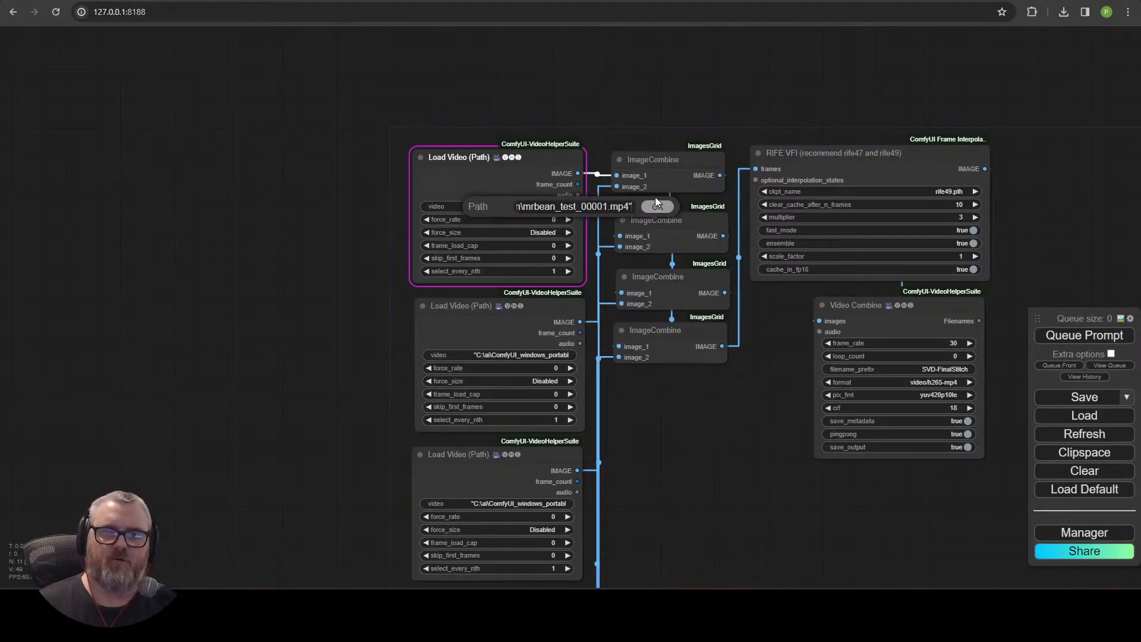
left_click(523, 219)
type("24")
key("Return")
left_click(553, 368)
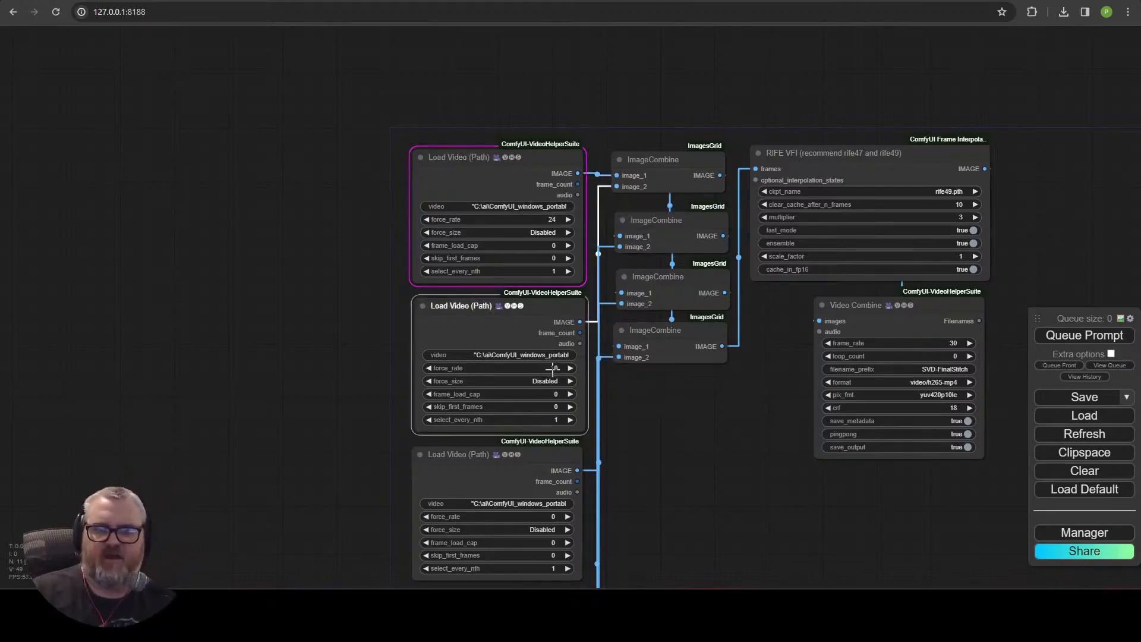
left_click(548, 221)
left_click(512, 273)
type("10")
key("Return")
left_click(514, 426)
type("10")
key("Return")
left_click(504, 573)
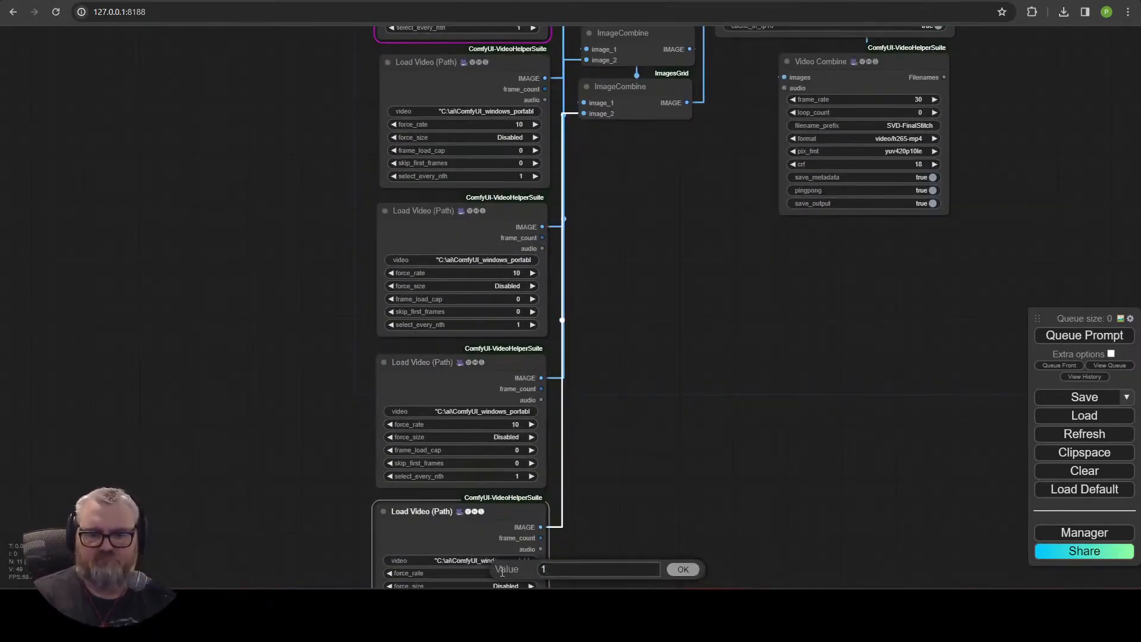
Add a Load Video (Upload) node and upload mrbean_test_00001.mp4 from the ComfyUI output mrbean folder.
double_click(450, 202)
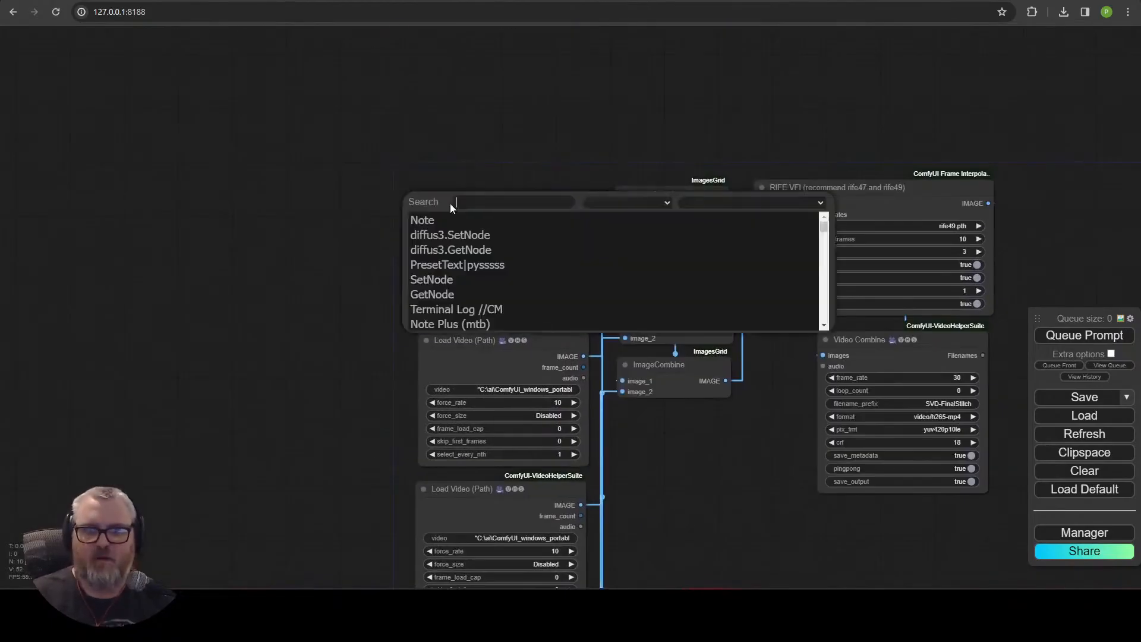
type("load")
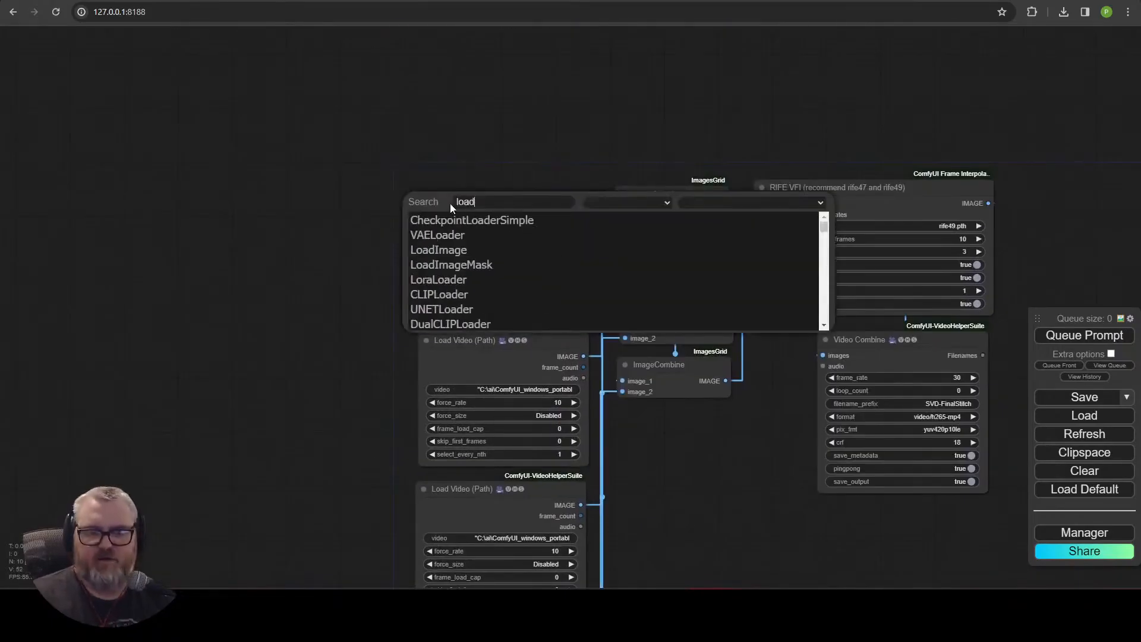
key("BackSpace")
key("BackSpace")
key("BackSpace")
type("vhslo")
key("BackSpace")
key("BackSpace")
left_click(452, 234)
left_click(504, 323)
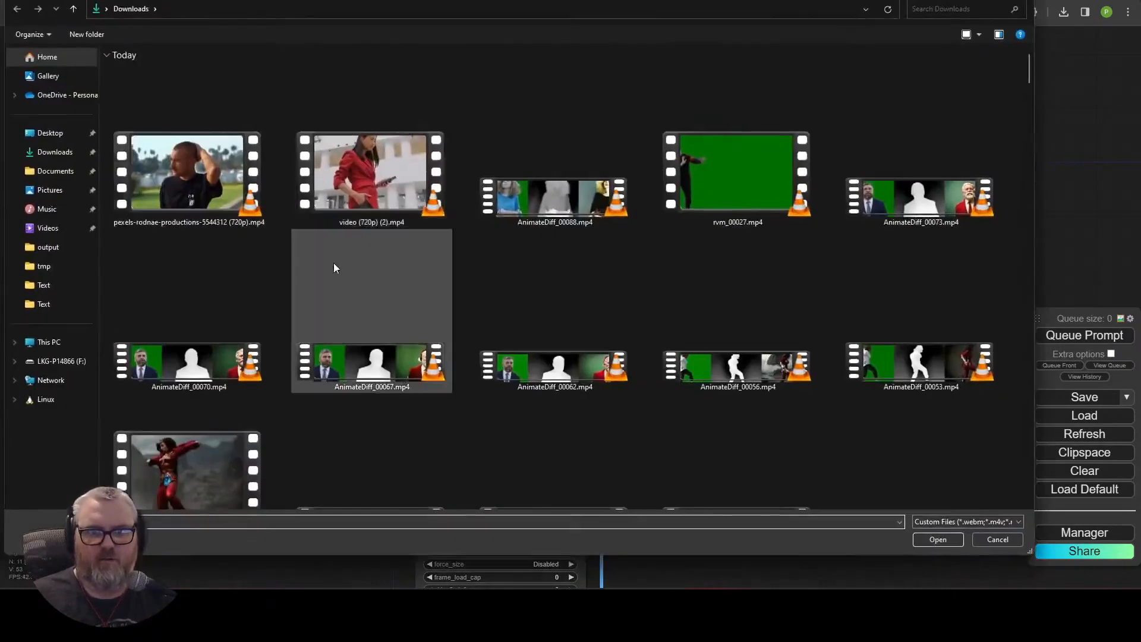
left_click(452, 526)
type("co")
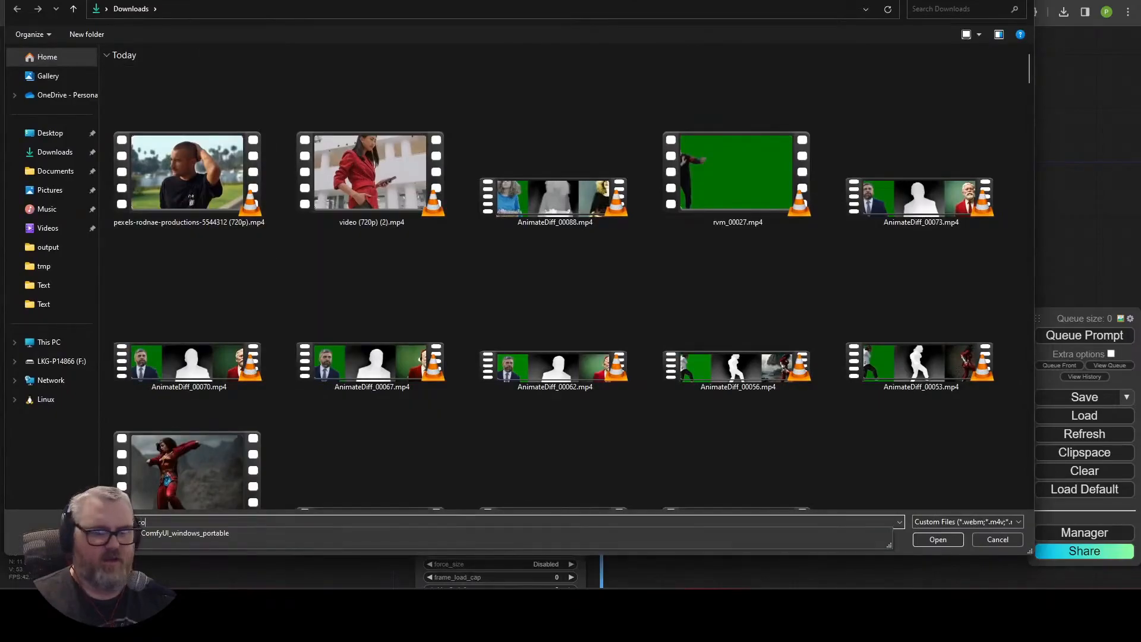
type("m")
key("Down")
key("Return")
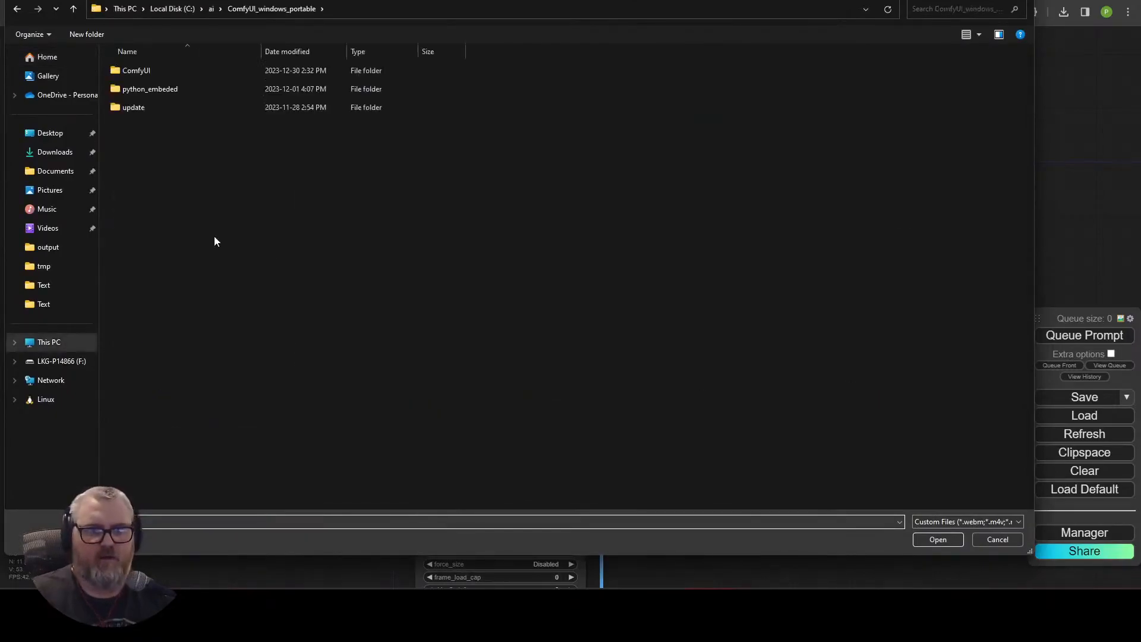
double_click(166, 70)
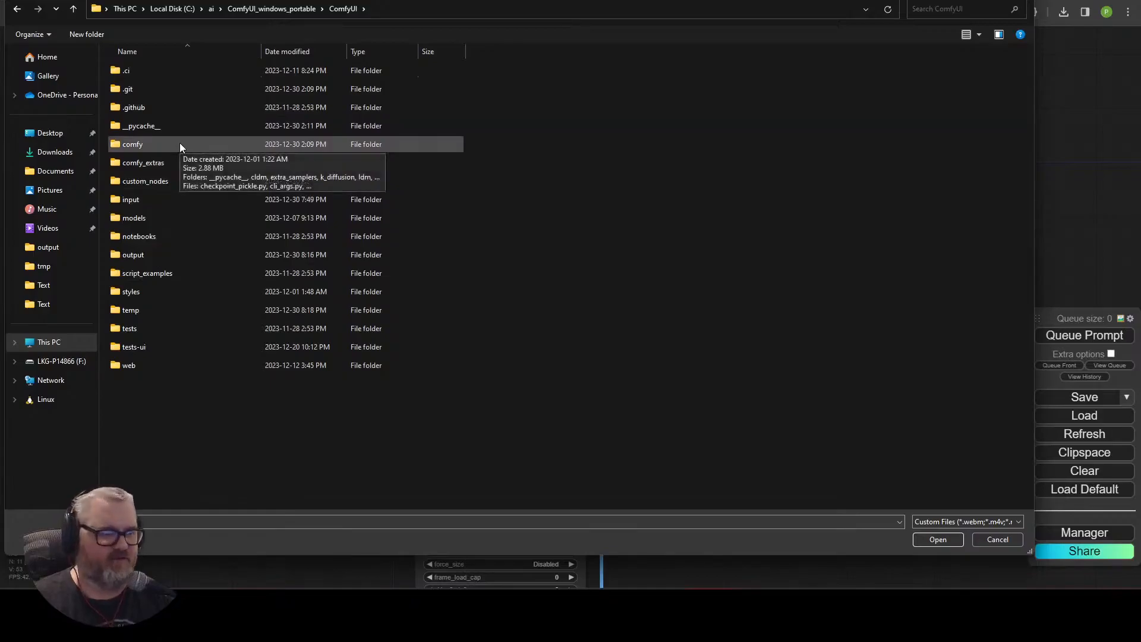
double_click(177, 256)
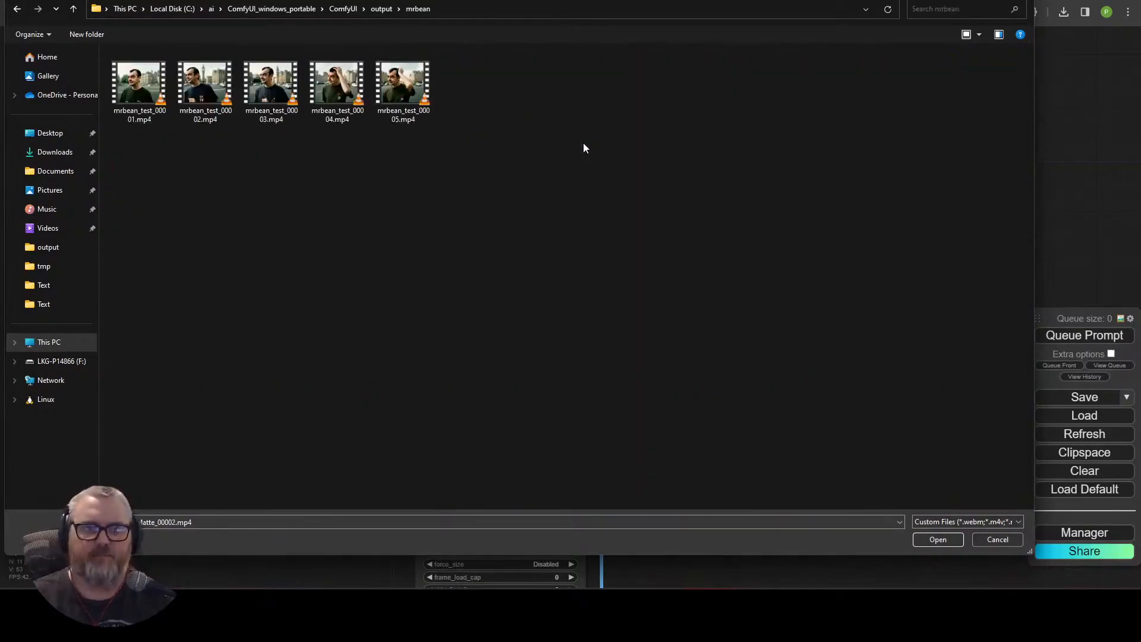
double_click(139, 83)
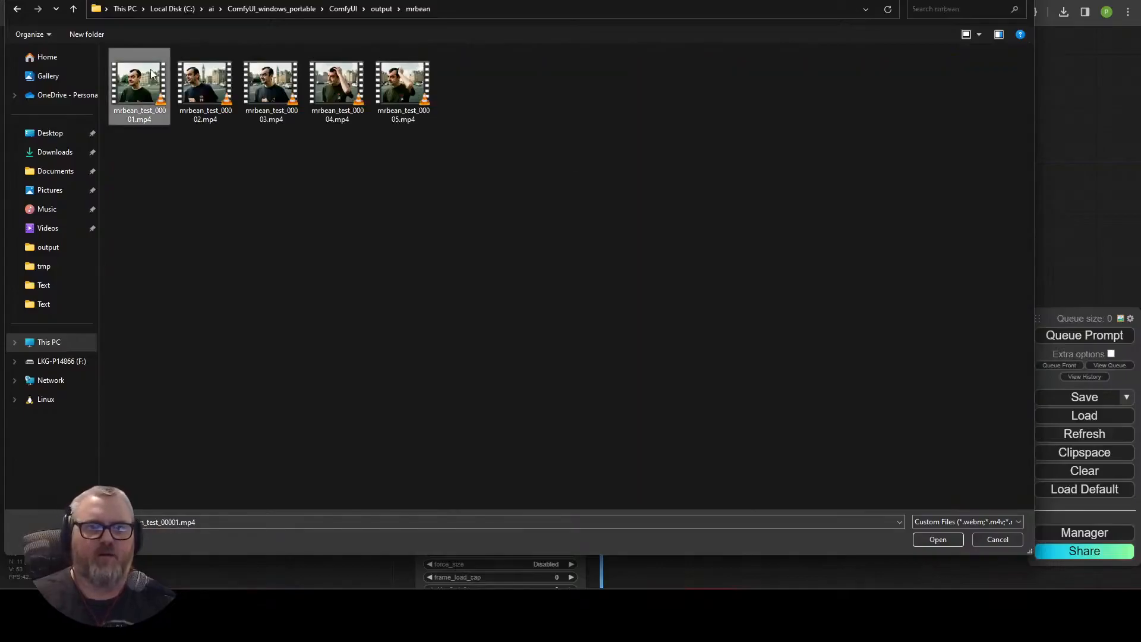
left_click(290, 123)
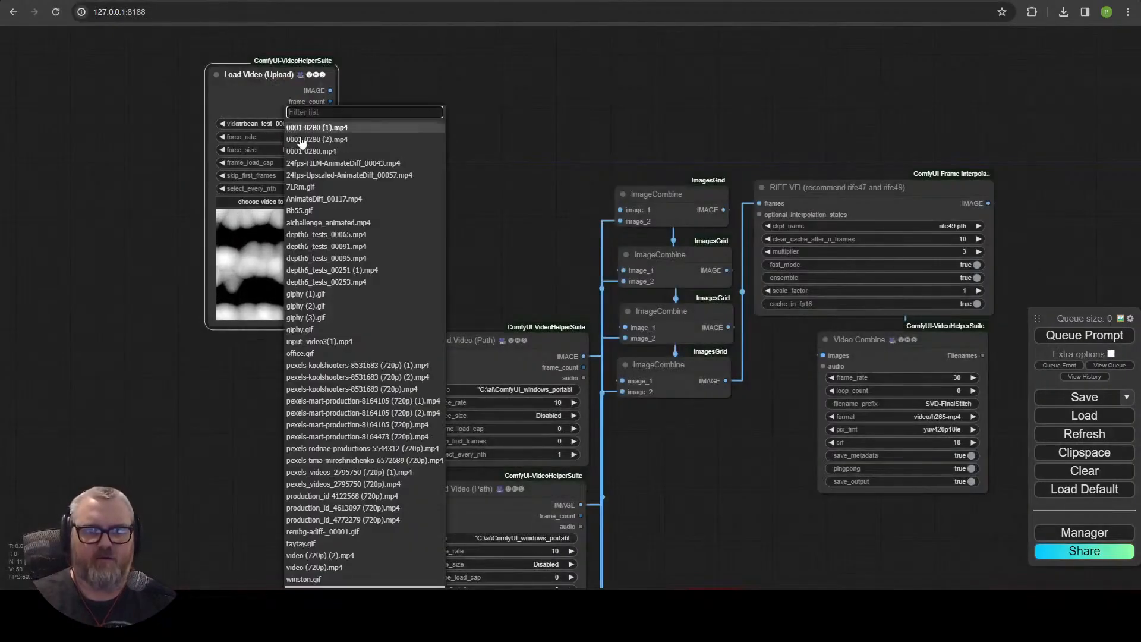
Connect the upload node's IMAGE to the first ImageCombine's image_1, try to queue, and close the error dialog.
scroll(299, 142, "down", 5)
left_click(319, 153)
left_click_drag(330, 90, 620, 210)
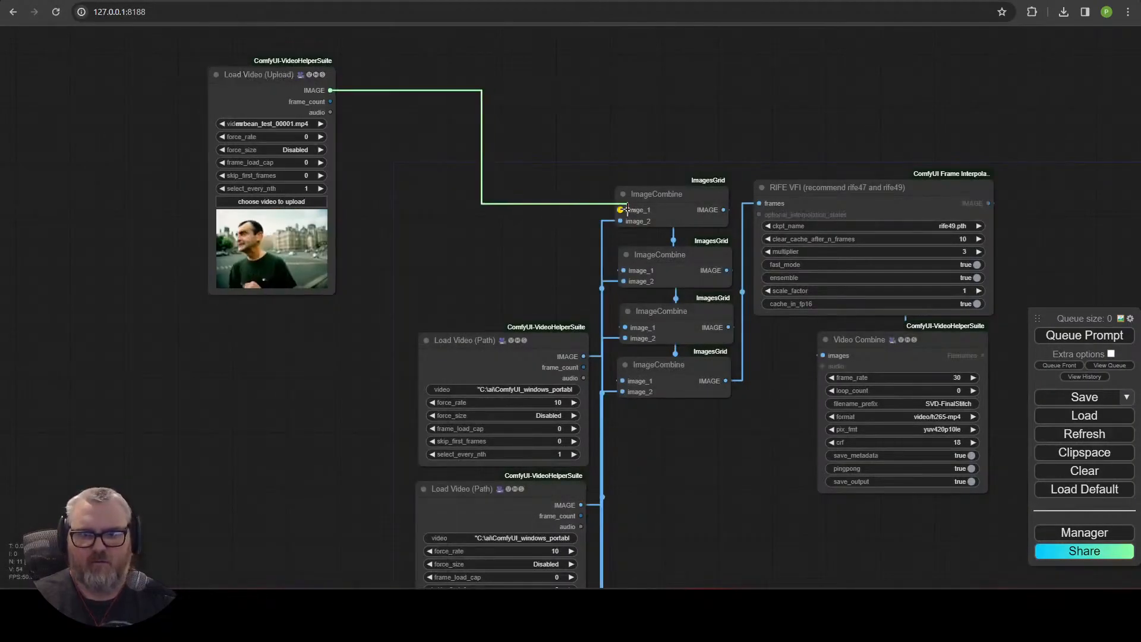
left_click(473, 341)
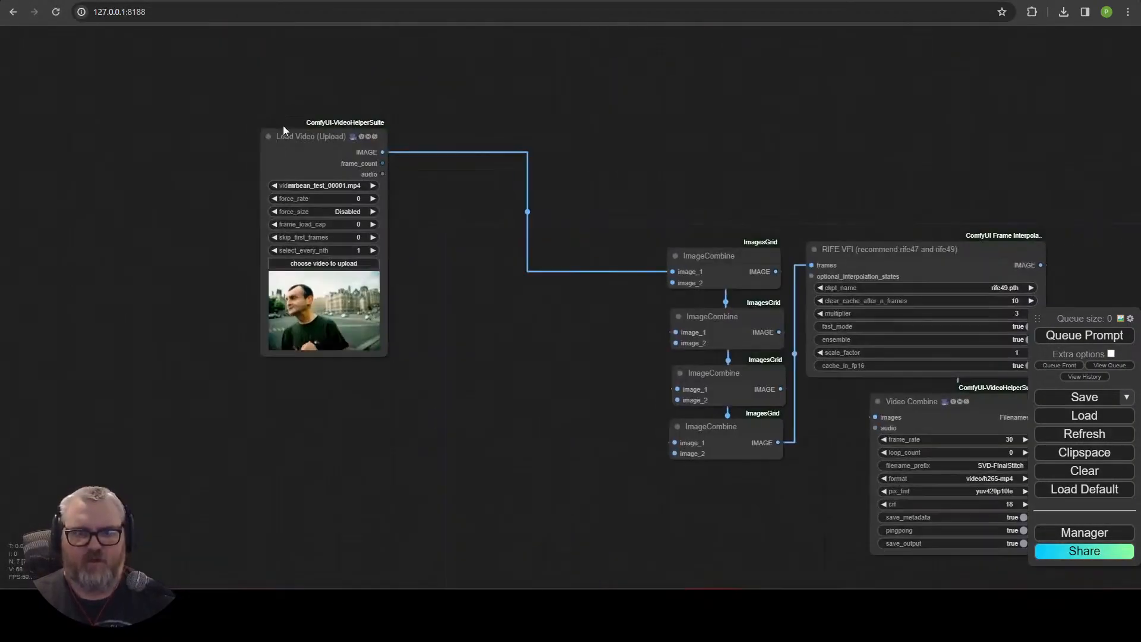
key("ctrl+Return")
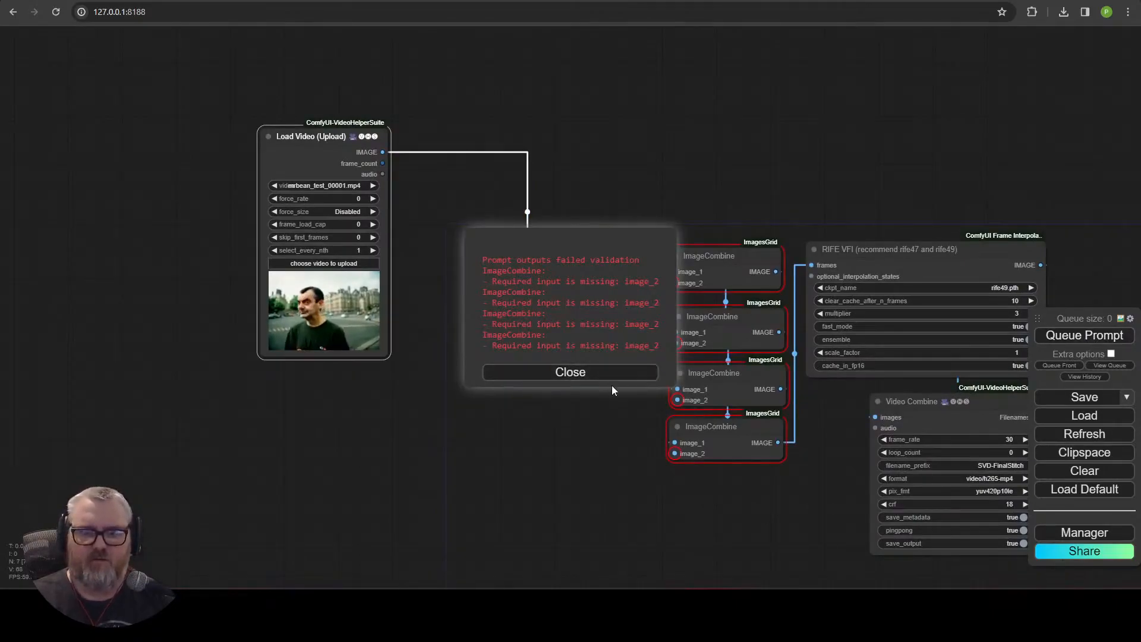
left_click(607, 383)
Wire the uploaded clip's IMAGE into every remaining ImageCombine image input.
left_click_drag(382, 153, 564, 241)
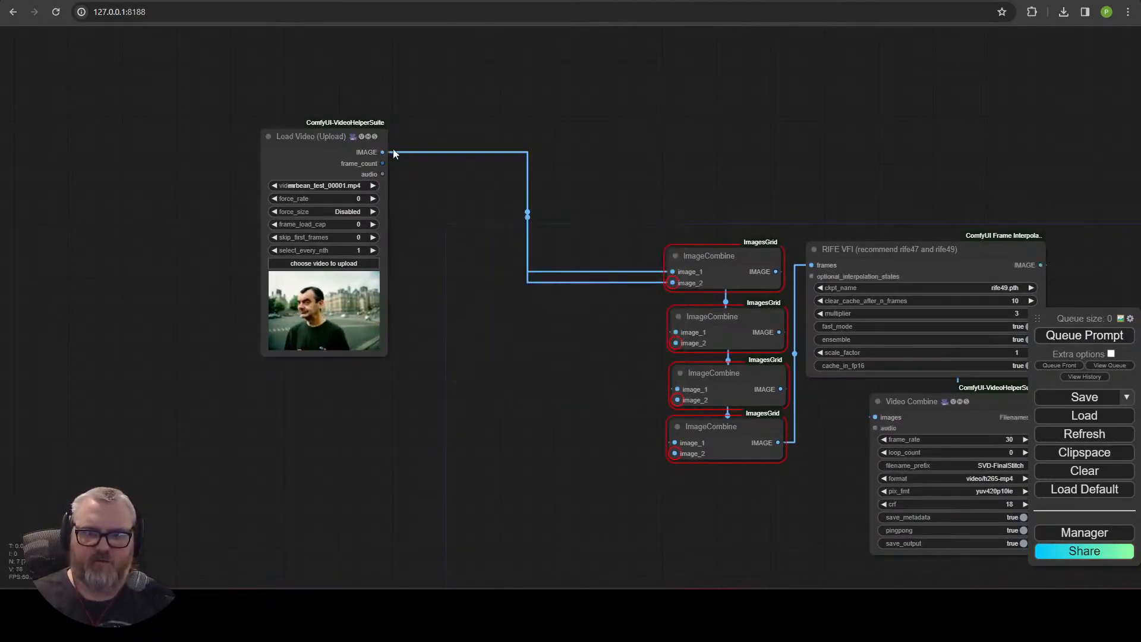
left_click_drag(676, 403, 676, 400)
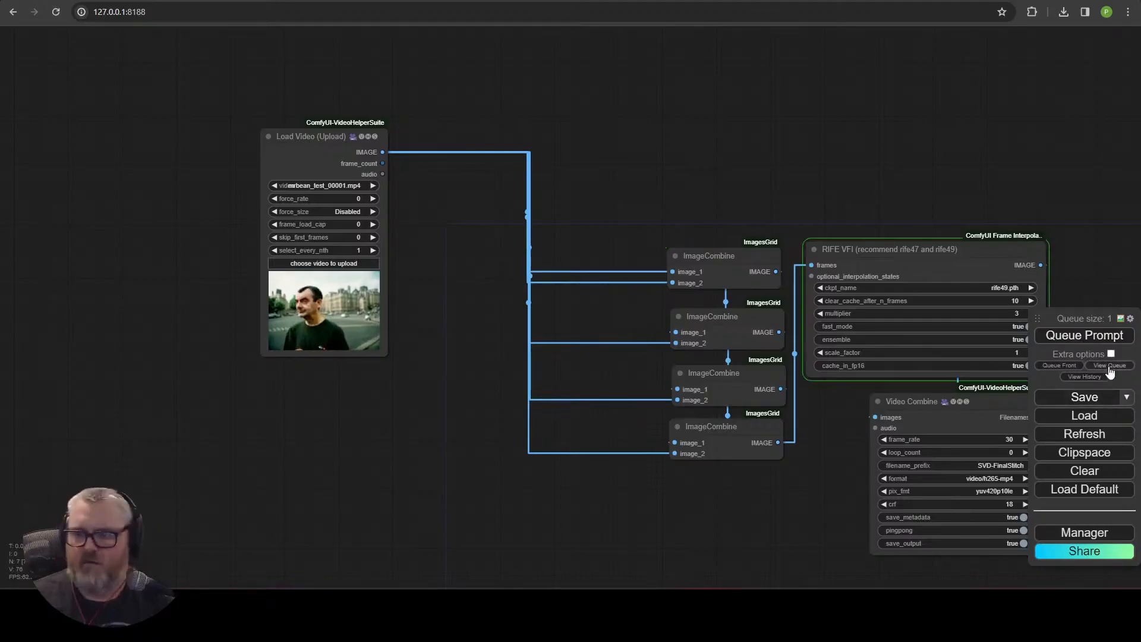
left_click_drag(829, 172, 895, 167)
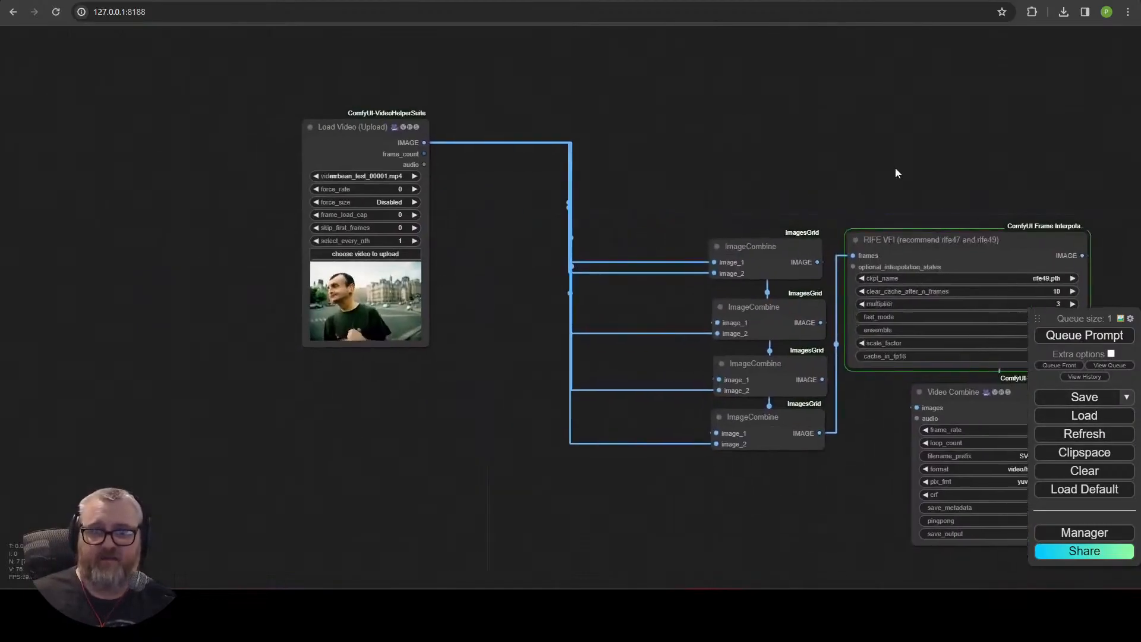
left_click(352, 126)
key("ctrl+v")
left_click_drag(572, 211, 540, 137)
key("Delete")
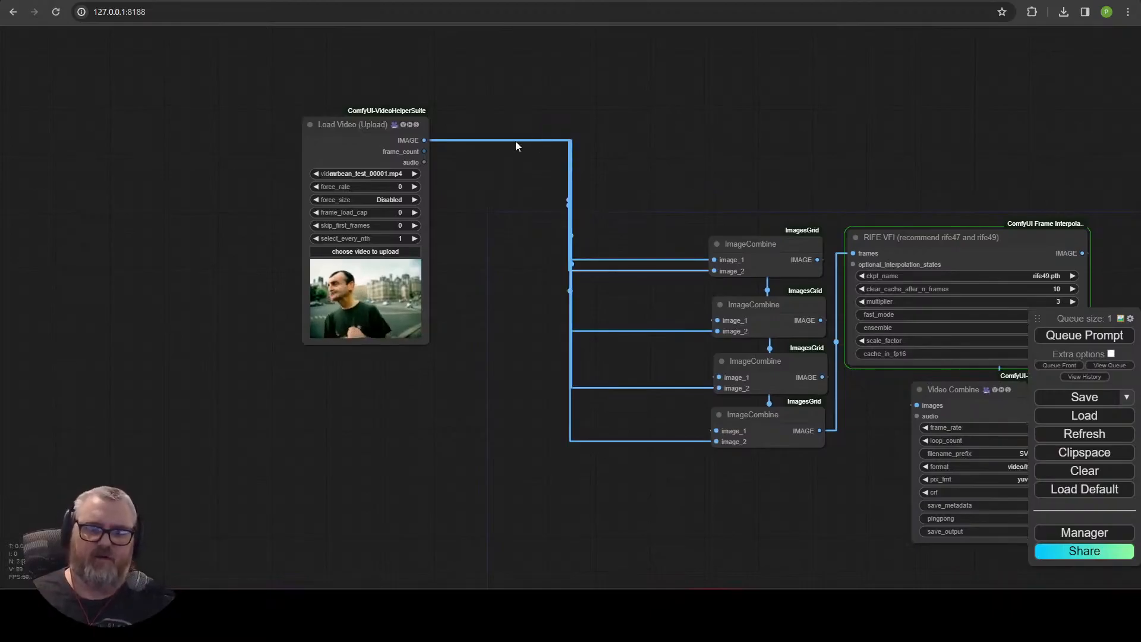
Add another Load Video (Upload) node and paste copies of it stacked below the first clip node.
double_click(408, 436)
type("vhsload")
key("BackSpace")
key("BackSpace")
key("BackSpace")
key("BackSpace")
left_click(408, 468)
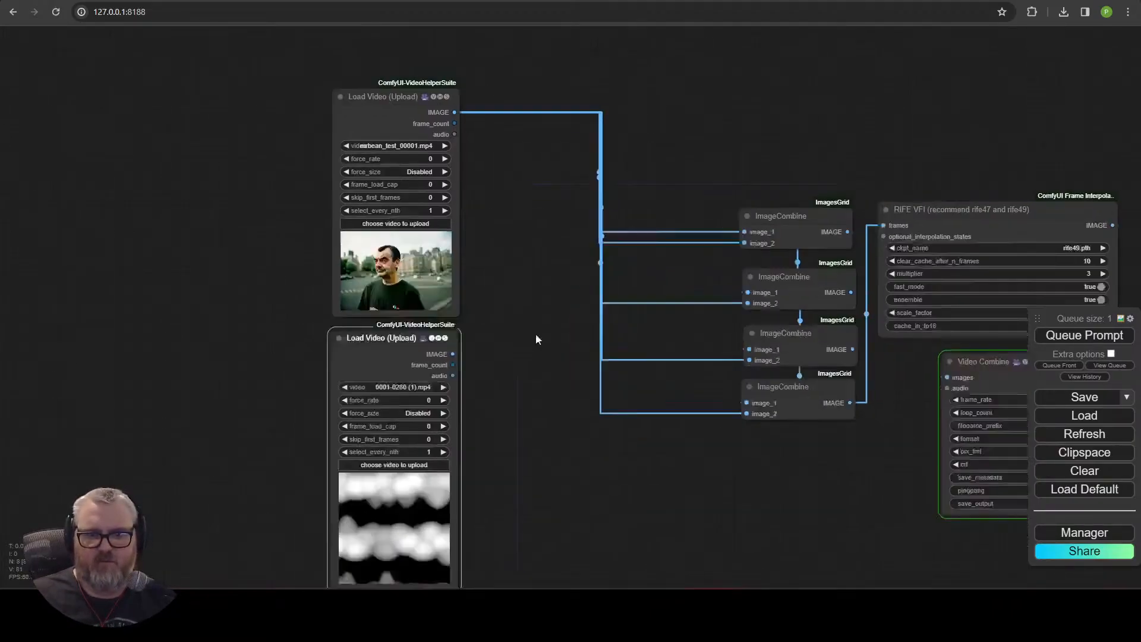
left_click_drag(537, 335, 633, 214)
key("ctrl+c")
key("ctrl+v")
left_click_drag(683, 328, 491, 508)
left_click_drag(649, 522, 725, 53)
key("ctrl+v")
left_click_drag(837, 182, 547, 317)
key("ctrl+v")
left_click_drag(833, 322, 580, 576)
left_click_drag(696, 197, 674, 547)
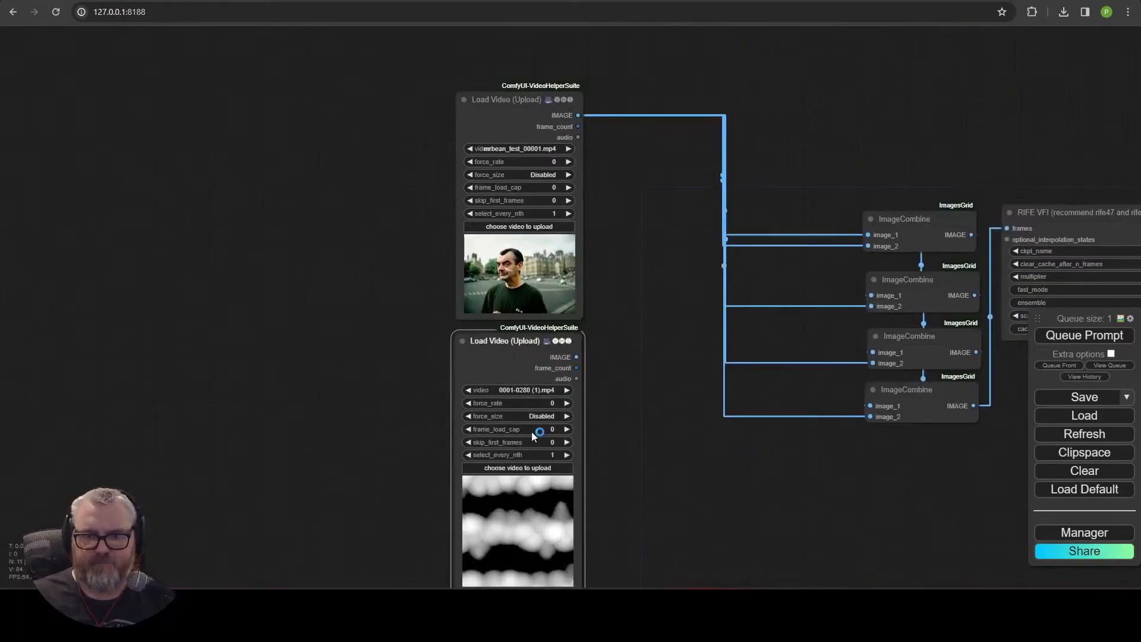
Upload the remaining mrbean_test clips into the new Load Video (Upload) nodes.
left_click(567, 390)
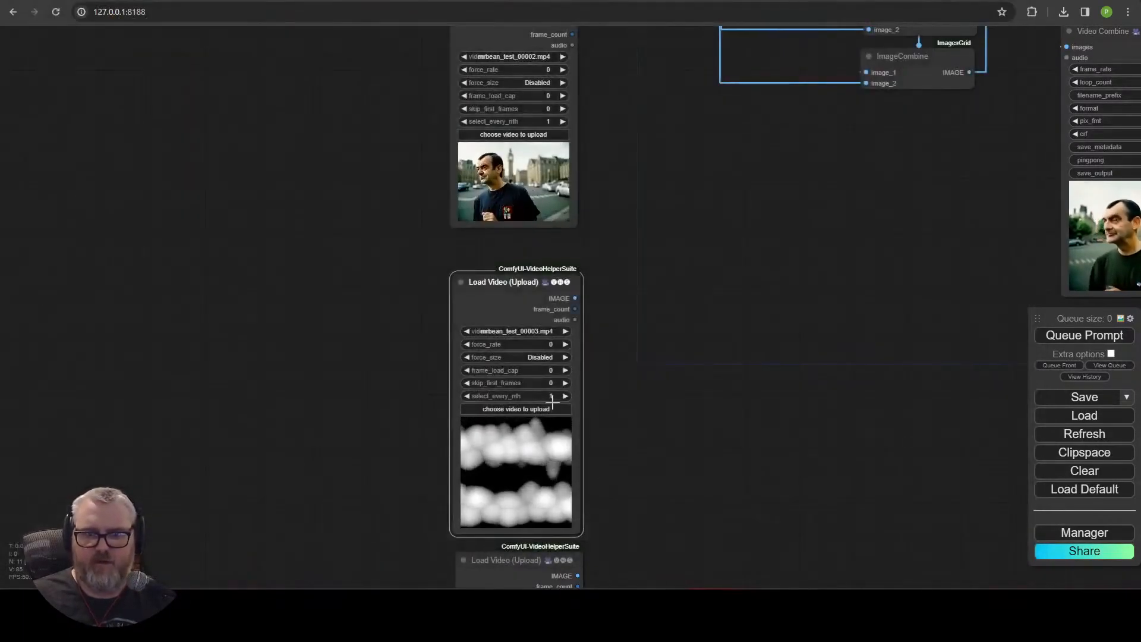
left_click(563, 332)
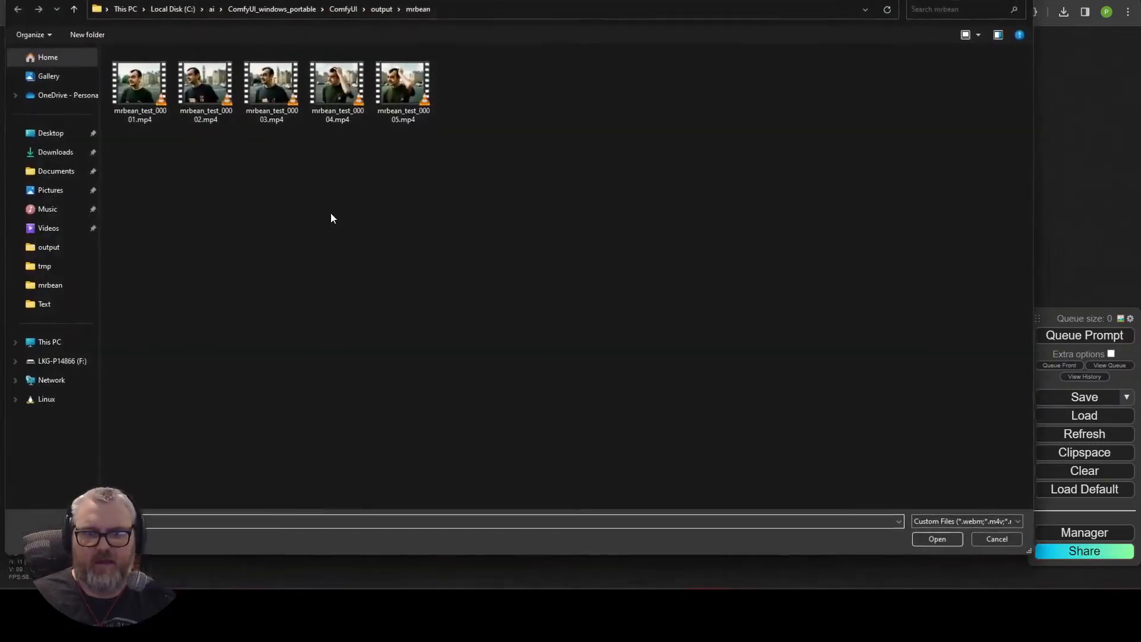
double_click(402, 90)
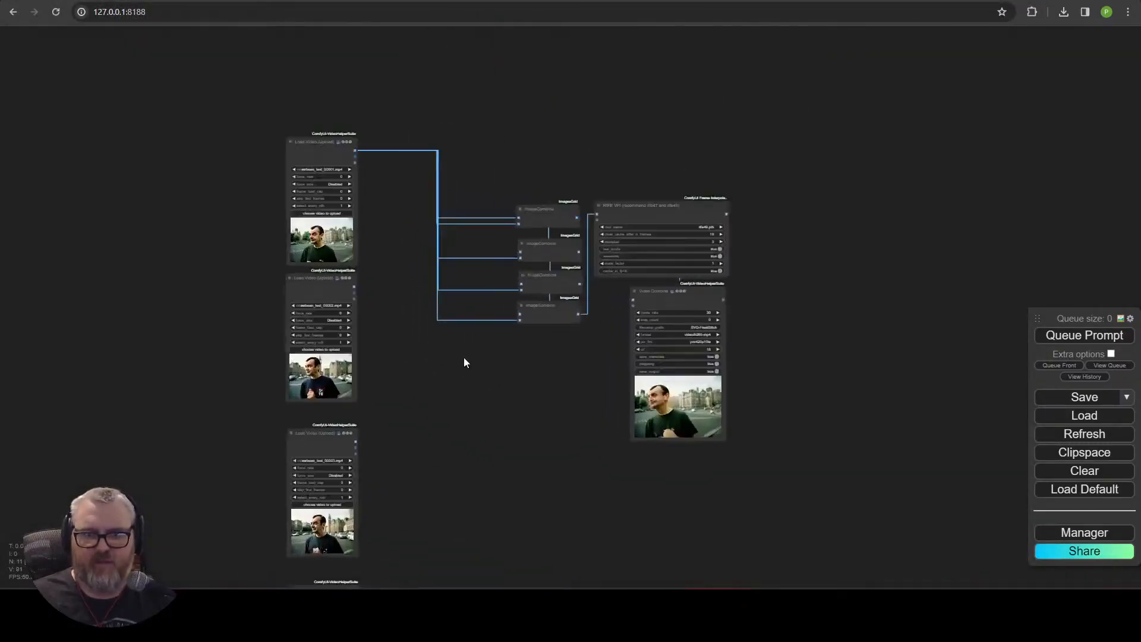
Rewire the first ImageCombine to take the first and second clip nodes as image_1 and image_2.
scroll(474, 351, "up", 3)
left_click_drag(290, 250, 561, 141)
left_click(575, 135)
left_click_drag(369, 286, 349, 393)
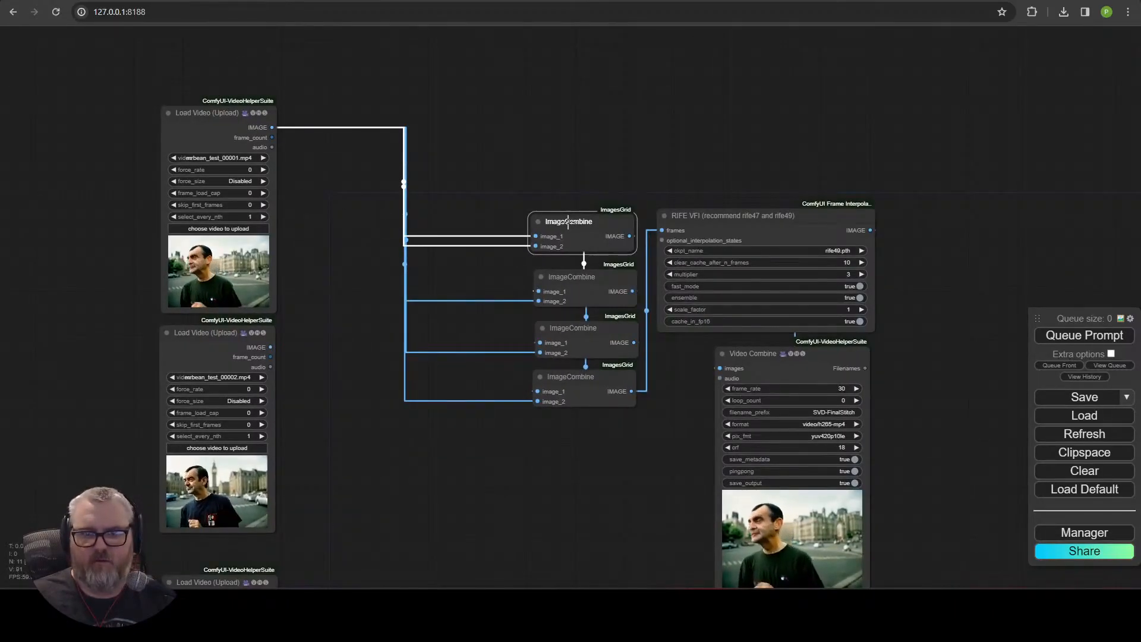
left_click_drag(531, 237, 487, 203)
left_click_drag(545, 326, 518, 319)
left_click_drag(550, 391, 515, 443)
left_click_drag(355, 206, 551, 283)
left_click_drag(287, 394, 553, 293)
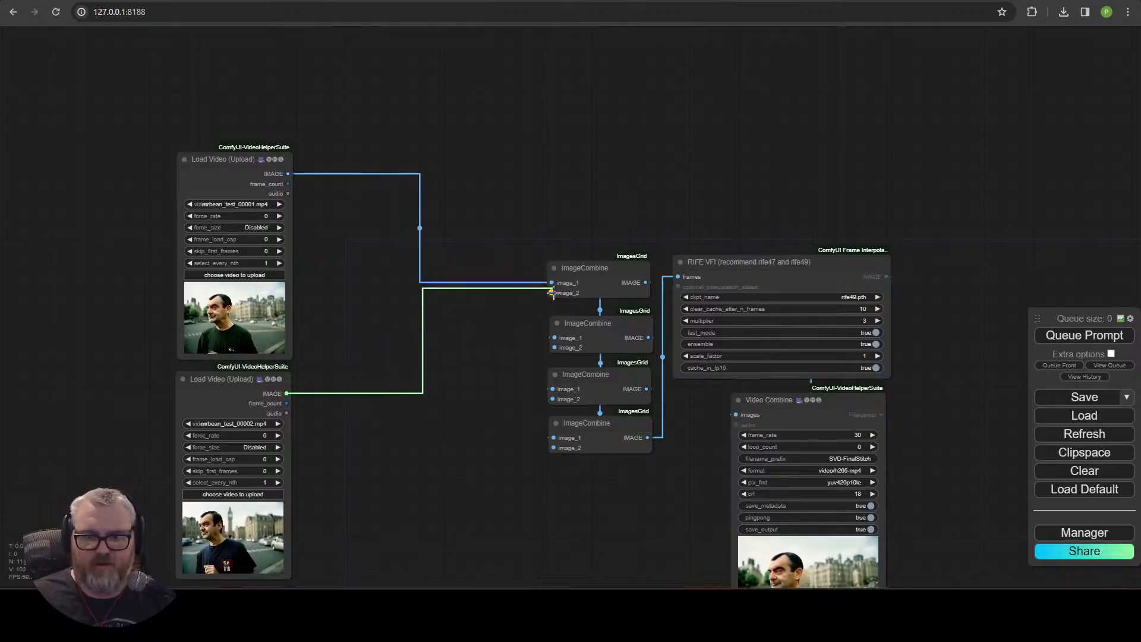
Connect the third and fourth clip nodes to the image_2 inputs of the following ImageCombine nodes.
left_click_drag(485, 423, 456, 291)
left_click_drag(259, 512, 525, 217)
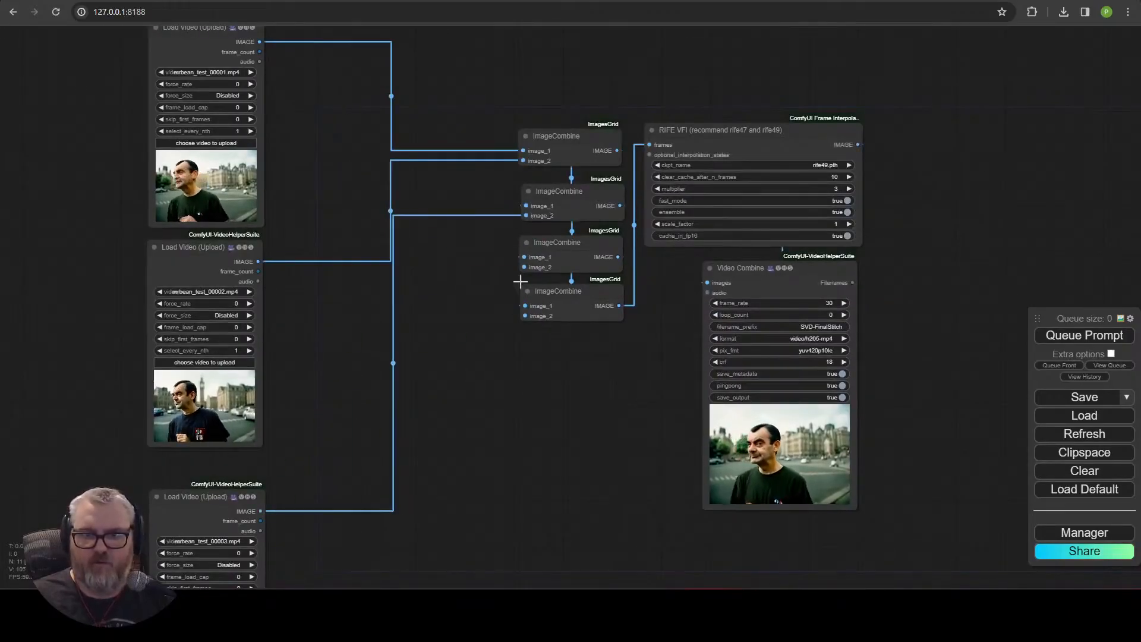
left_click_drag(416, 505, 439, 250)
left_click_drag(286, 508, 516, 145)
scroll(357, 467, "down", 6)
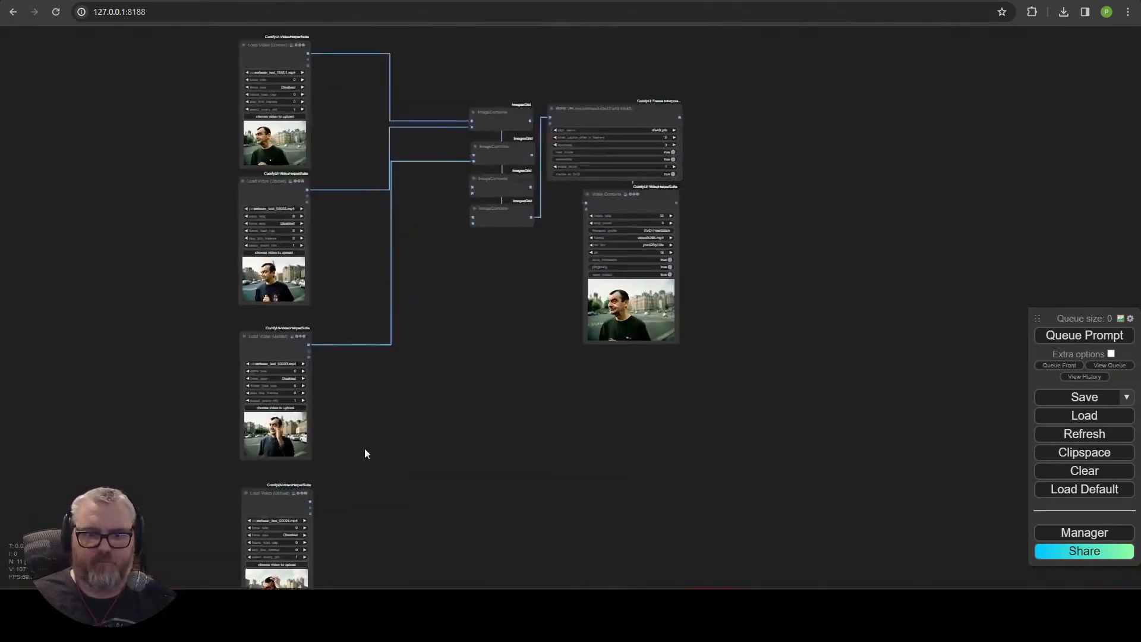
left_click_drag(364, 445, 340, 388)
left_click_drag(261, 432, 349, 222)
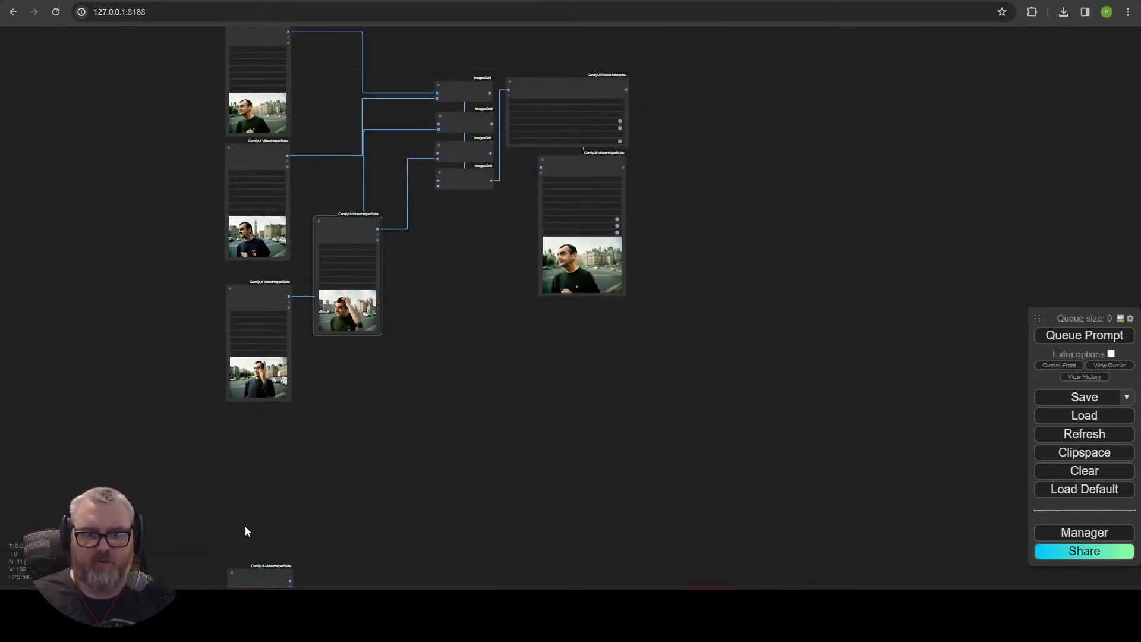
left_click_drag(258, 572, 352, 354)
scroll(460, 335, "up", 1)
left_click_drag(460, 334, 460, 319)
scroll(460, 319, "up", 3)
left_click_drag(351, 356, 389, 228)
scroll(321, 461, "down", 1)
scroll(424, 265, "up", 5)
left_click_drag(425, 264, 355, 382)
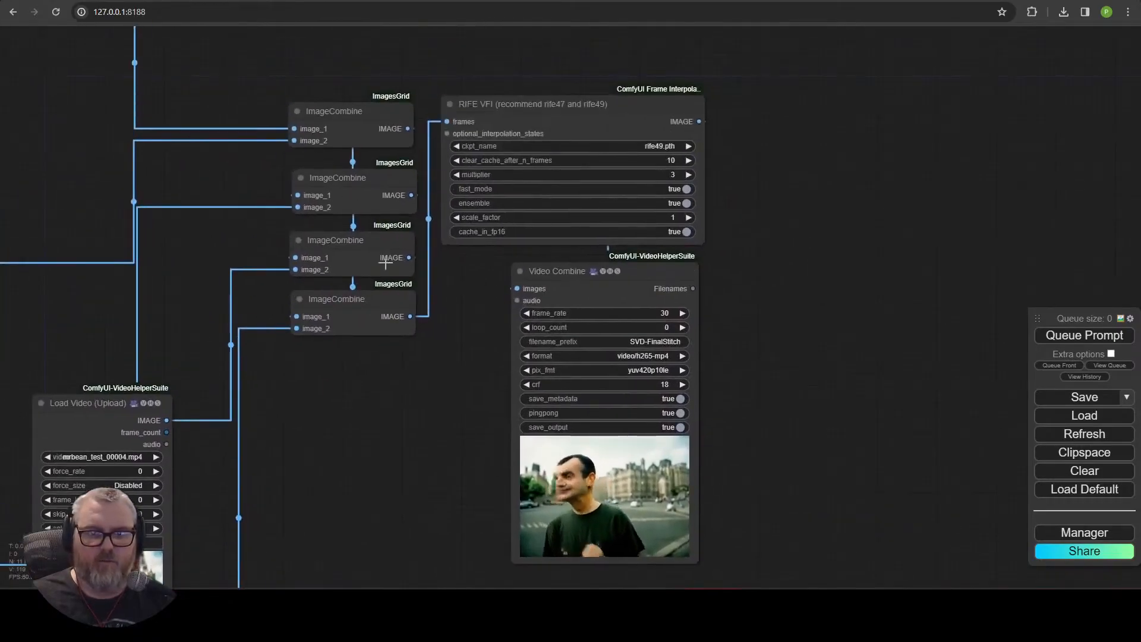
Connect the fifth clip node to the last ImageCombine's image_2 input.
left_click_drag(201, 586, 472, 274)
scroll(476, 318, "down", 4)
scroll(592, 366, "down", 3)
left_click(451, 209)
left_click(456, 356, "shift")
left_click_drag(456, 357, 357, 572)
scroll(543, 452, "down", 4)
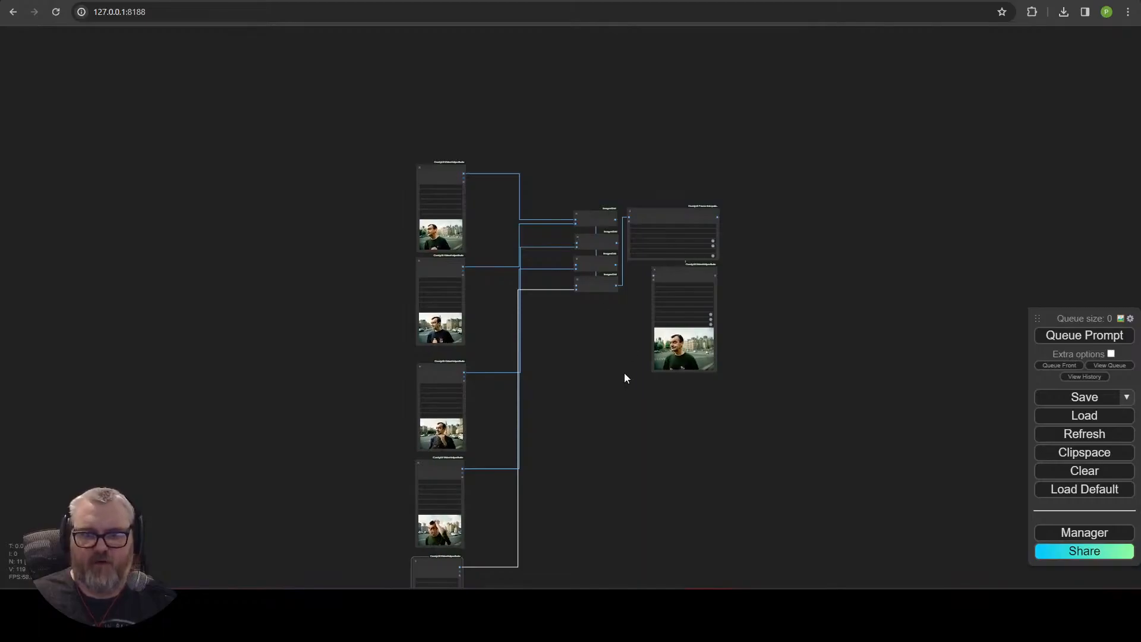
Inspect the stitched clip in the Video Combine preview.
scroll(624, 378, "up", 5)
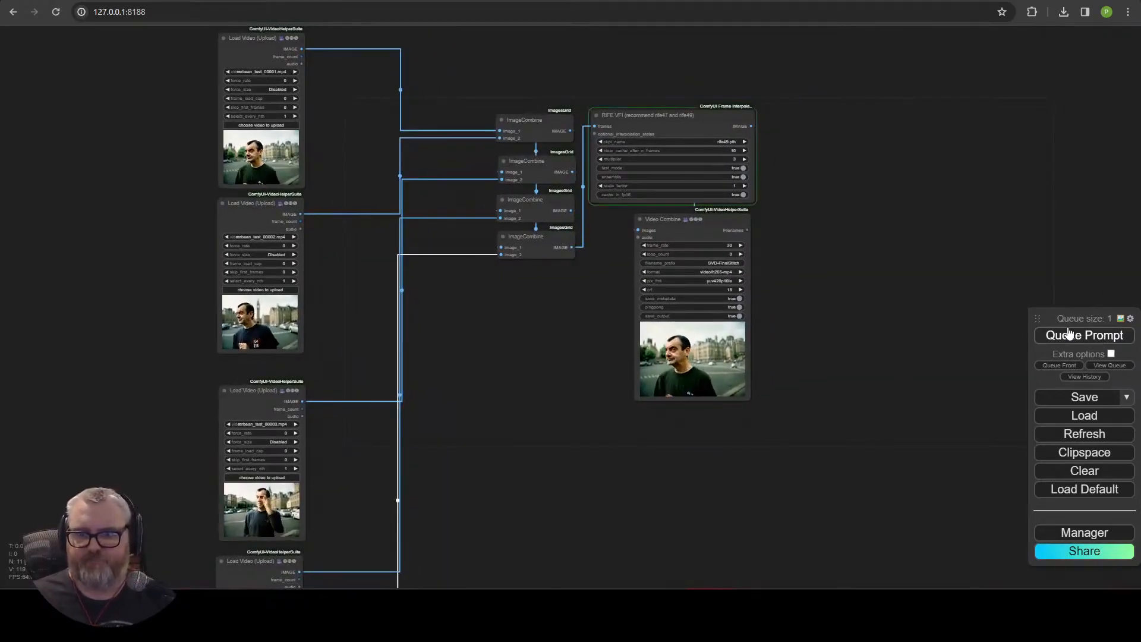
scroll(861, 348, "up", 5)
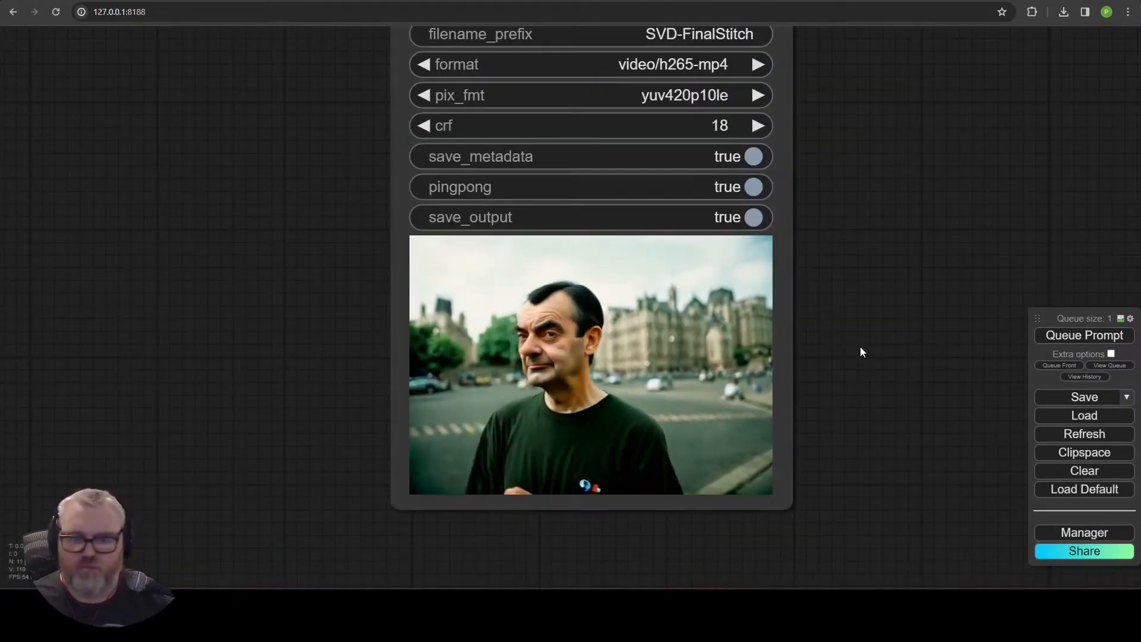
scroll(861, 348, "down", 4)
scroll(826, 345, "up", 5)
scroll(823, 345, "down", 10)
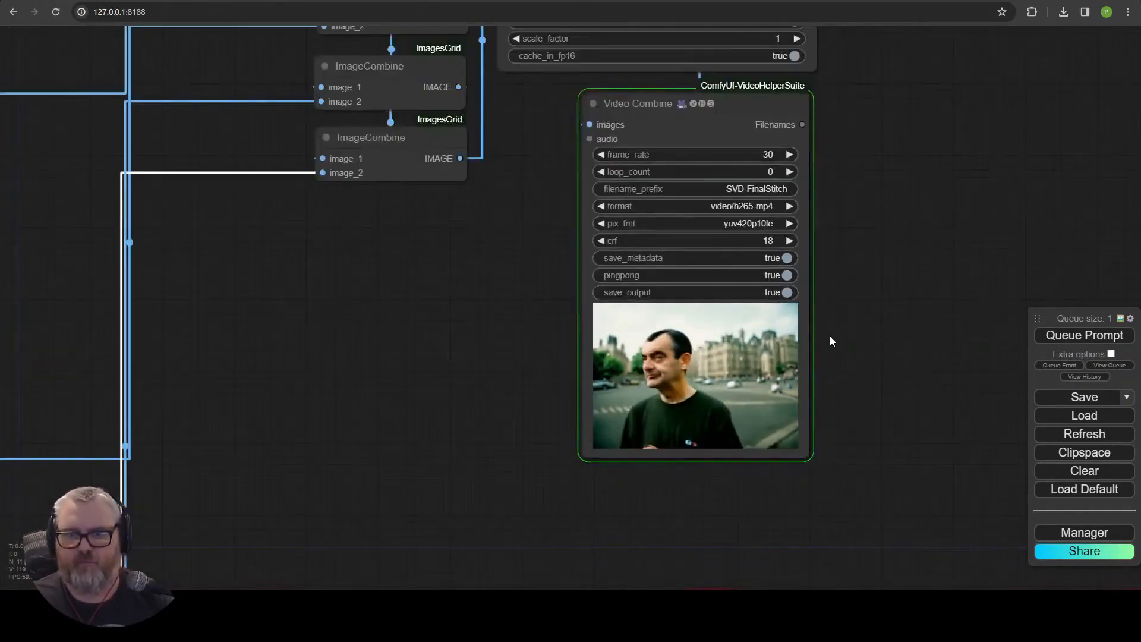
scroll(890, 224, "up", 5)
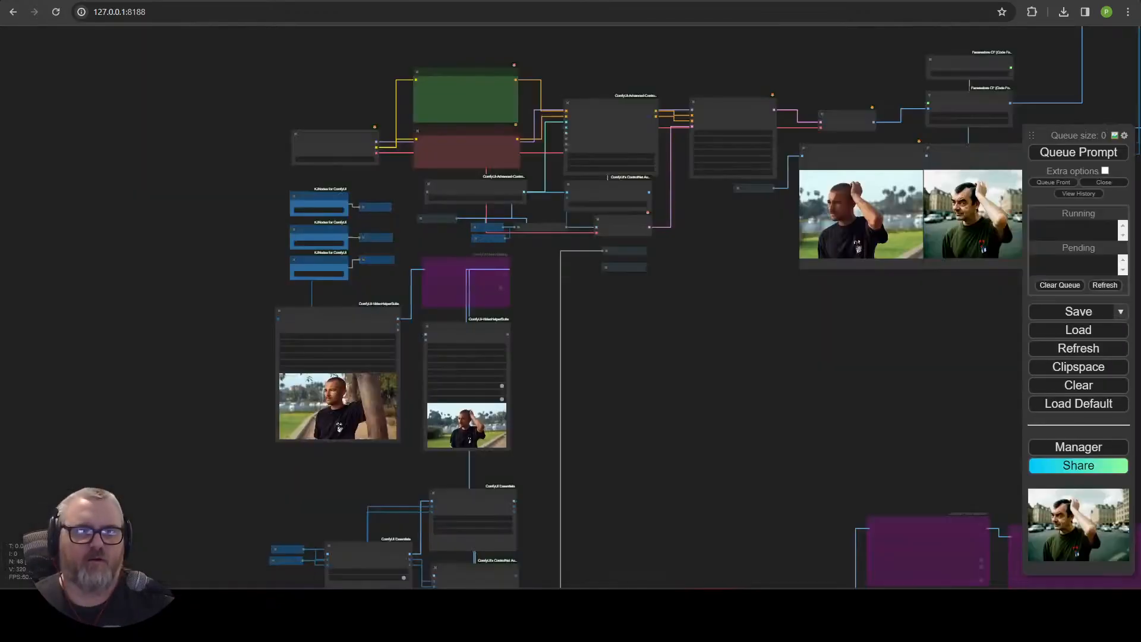
scroll(187, 283, "down", 6)
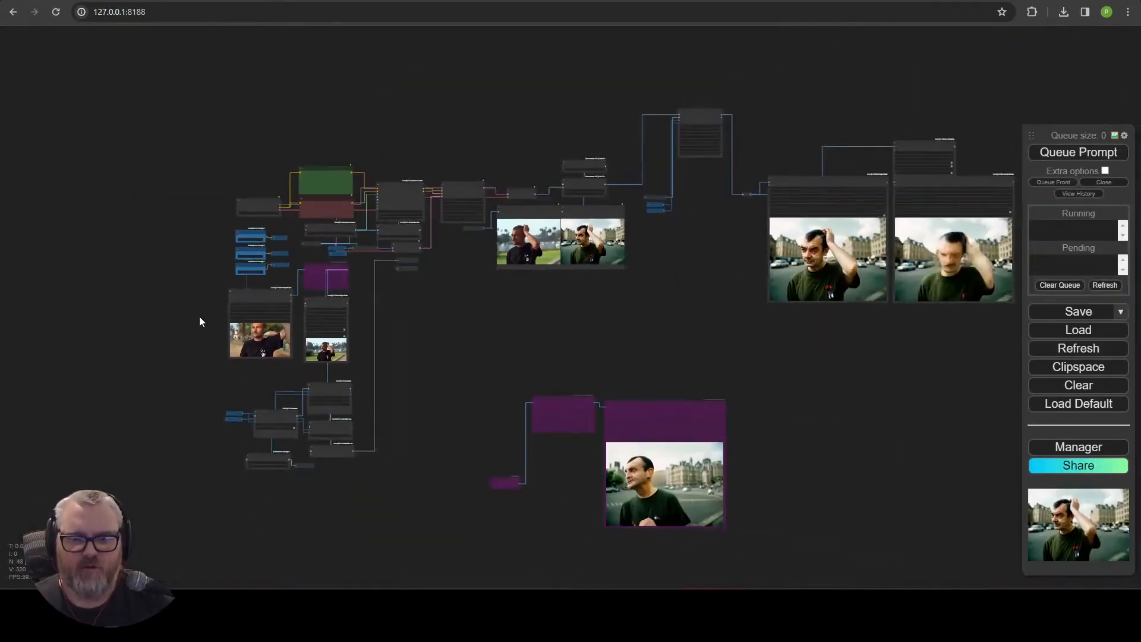
Select a region of nodes in the matting workflow and delete them.
scroll(196, 304, "up", 3)
scroll(190, 293, "up", 6)
left_click_drag(594, 333, 495, 356)
scroll(654, 380, "down", 7)
left_click_drag(805, 392, 346, 256)
scroll(349, 325, "up", 6)
left_click_drag(135, 237, 717, 584, "ctrl")
key("Delete")
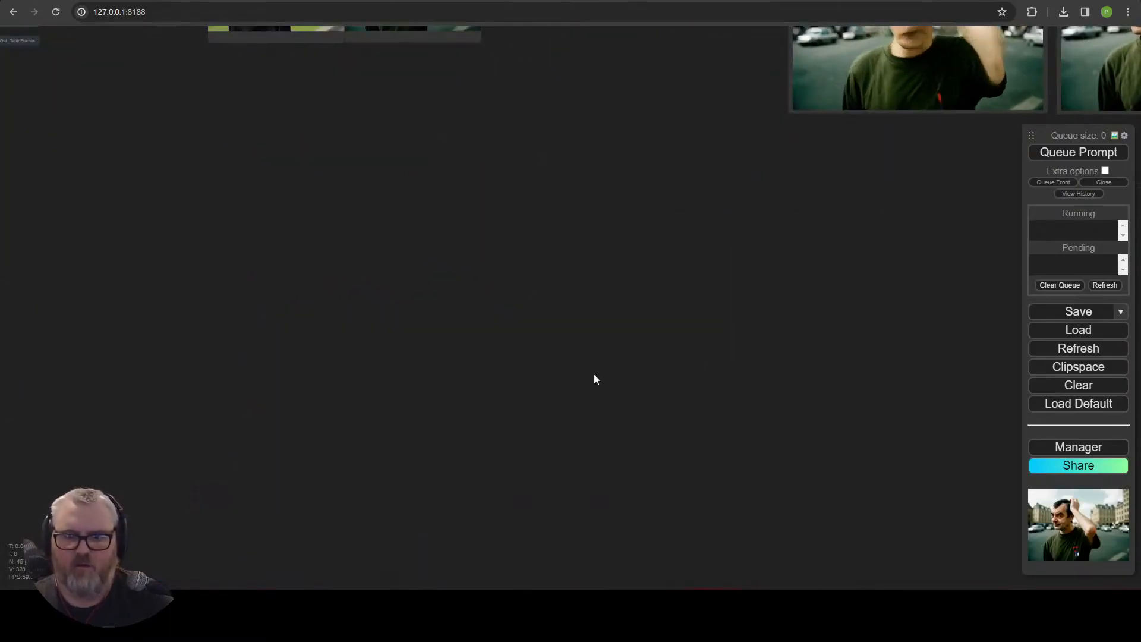
left_click_drag(485, 244, 504, 561)
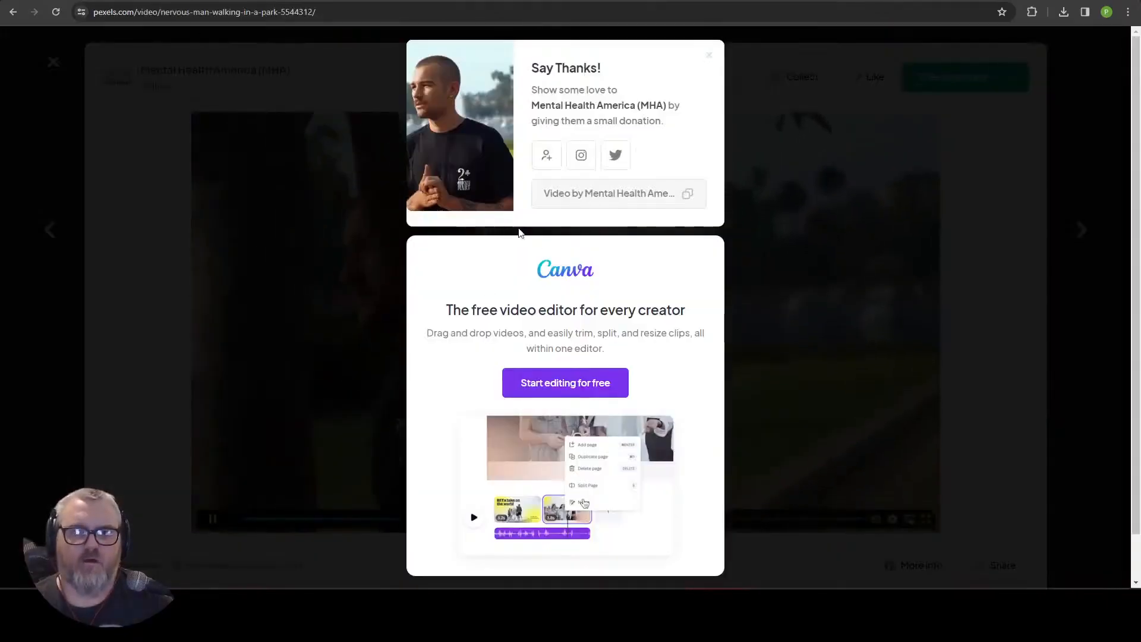
Switch to Pexels, browse the walking videos and download the clip of a woman walking with her phone and a coffee.
left_click(58, 61)
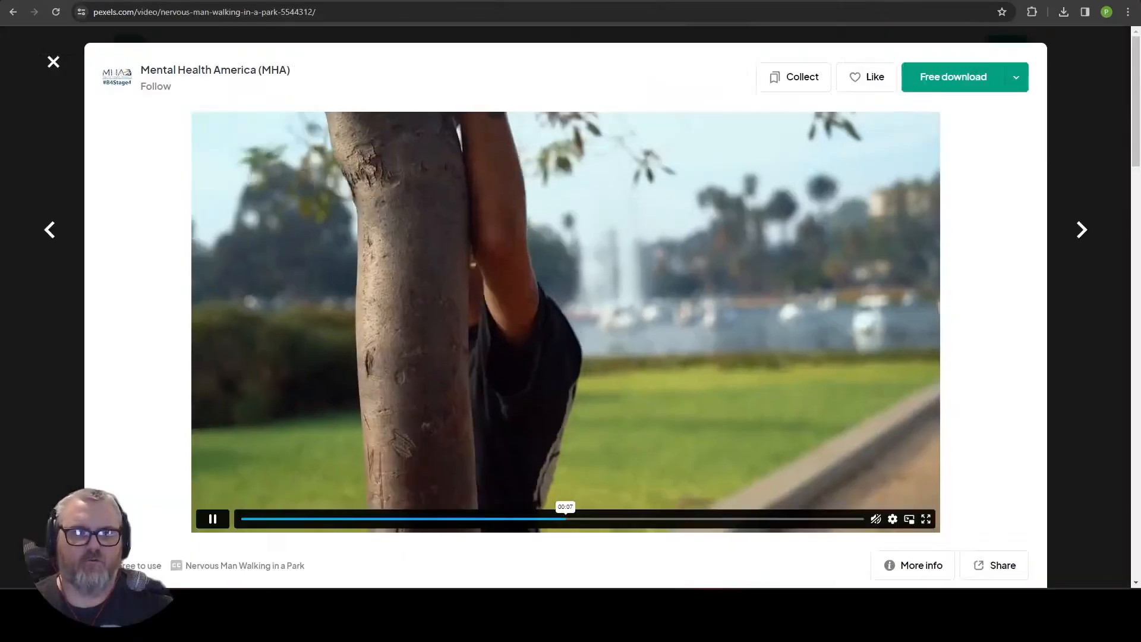
left_click(58, 62)
scroll(255, 395, "down", 15)
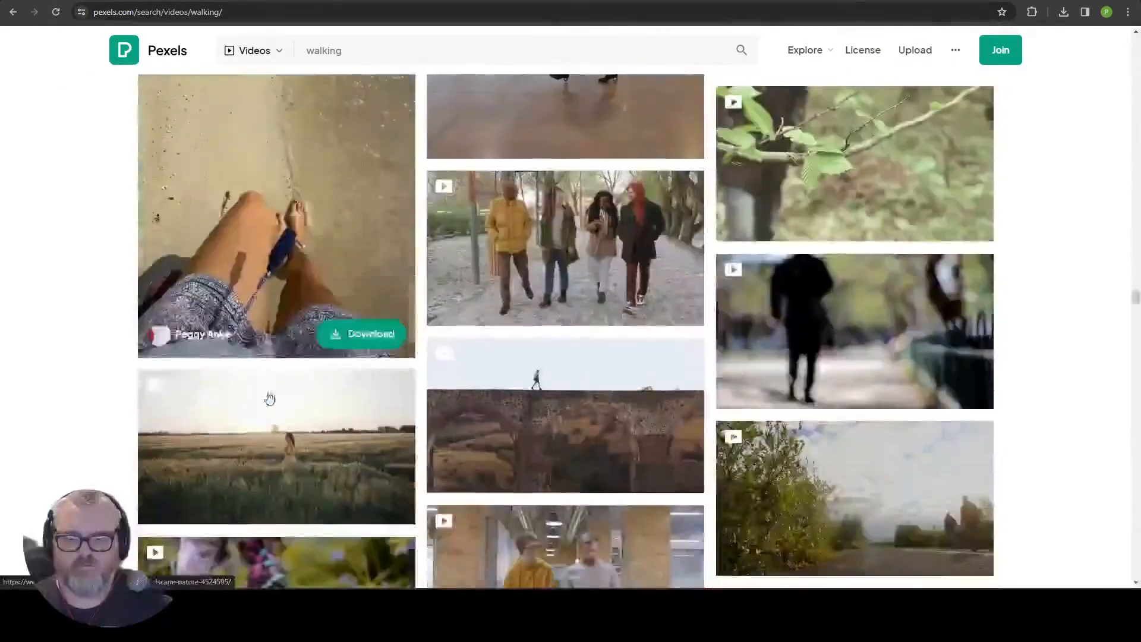
scroll(346, 338, "down", 15)
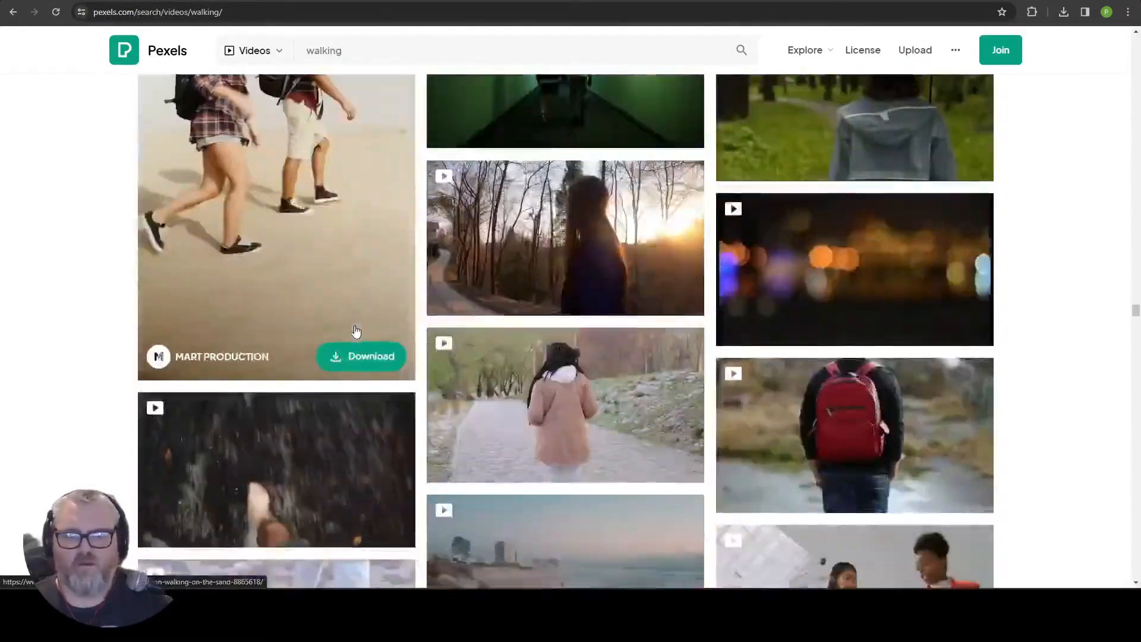
scroll(333, 302, "down", 15)
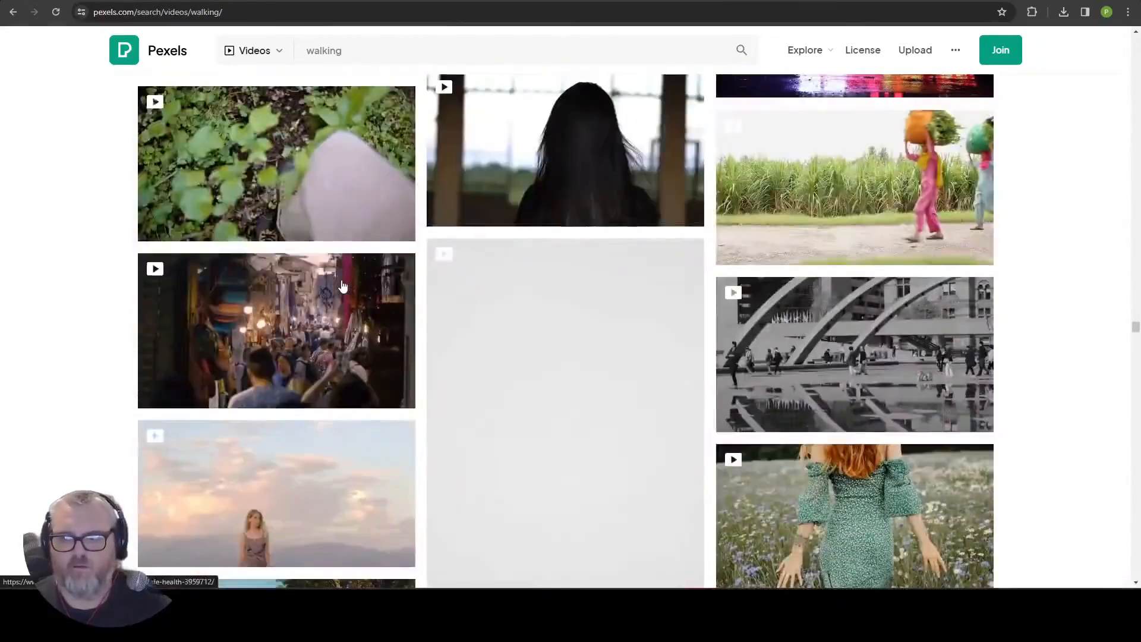
scroll(343, 286, "up", 10)
scroll(662, 330, "down", 10)
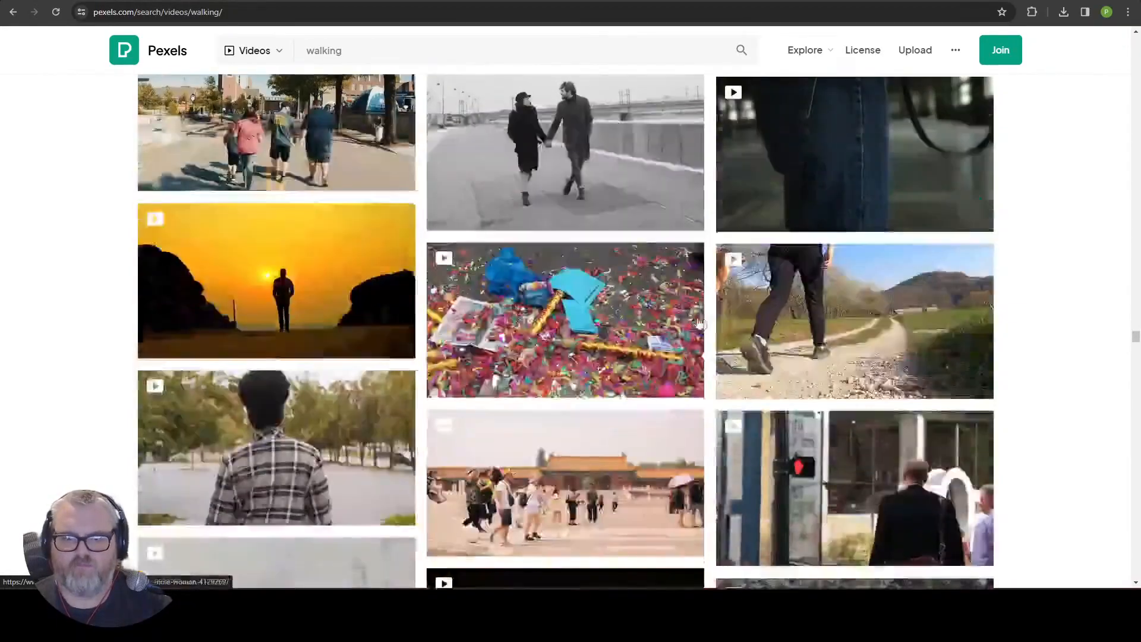
scroll(663, 330, "down", 15)
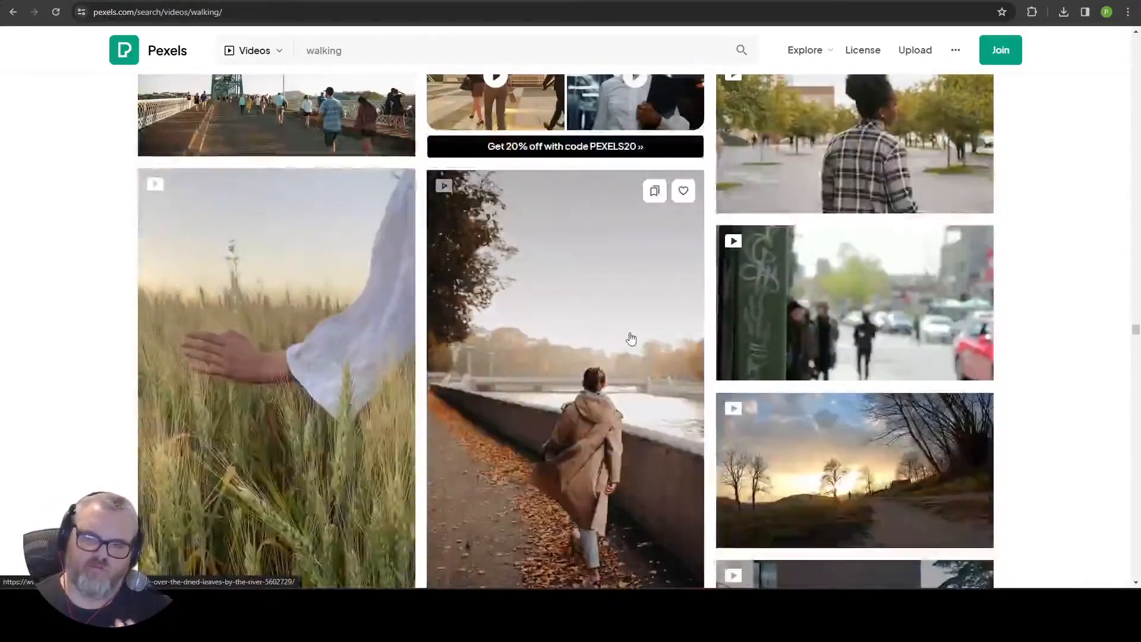
scroll(628, 315, "down", 5)
scroll(631, 303, "down", 8)
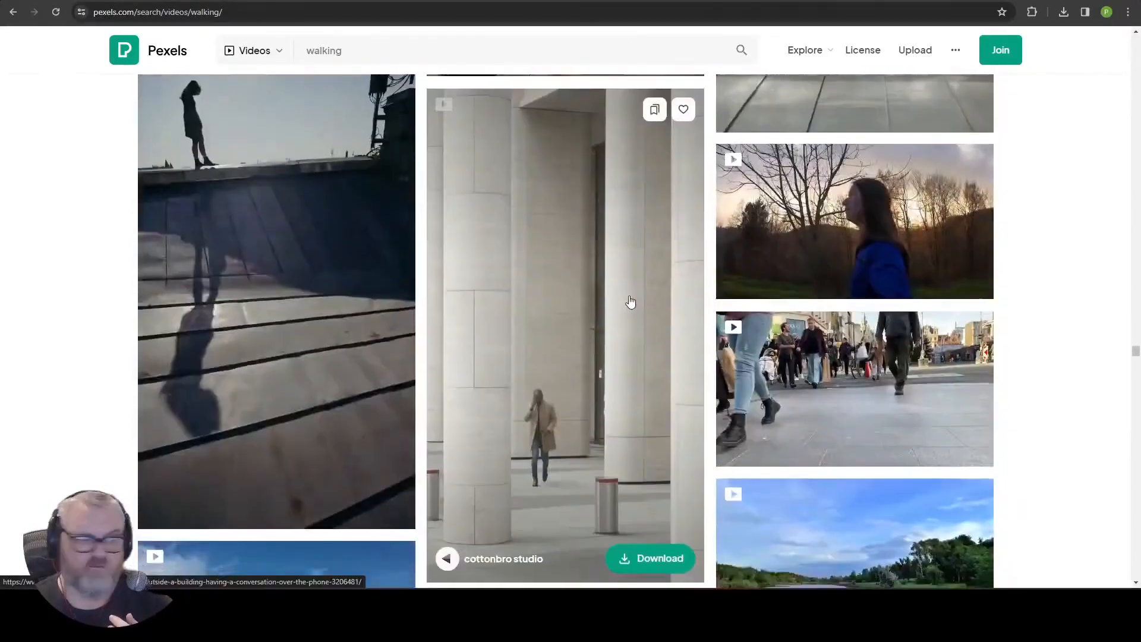
scroll(631, 303, "down", 20)
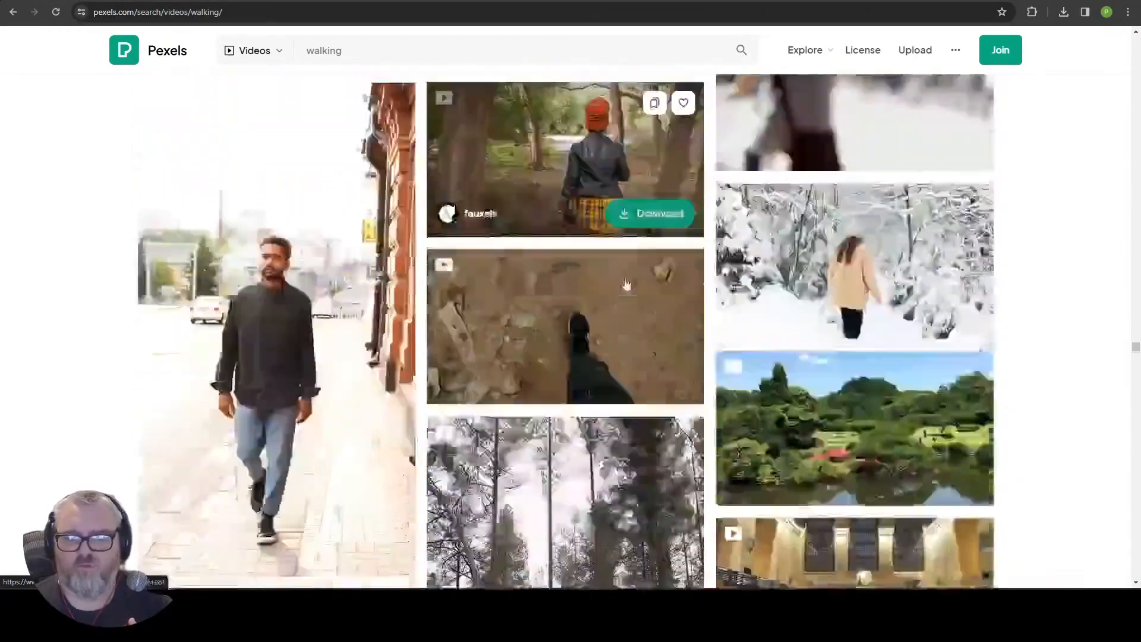
scroll(626, 262, "down", 20)
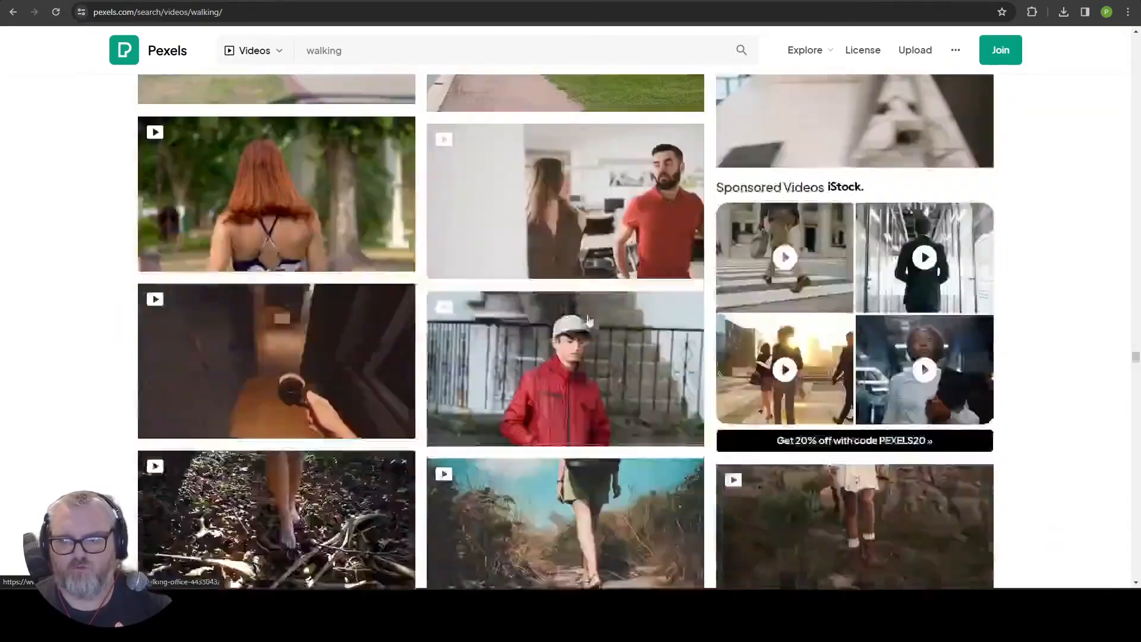
scroll(602, 382, "down", 8)
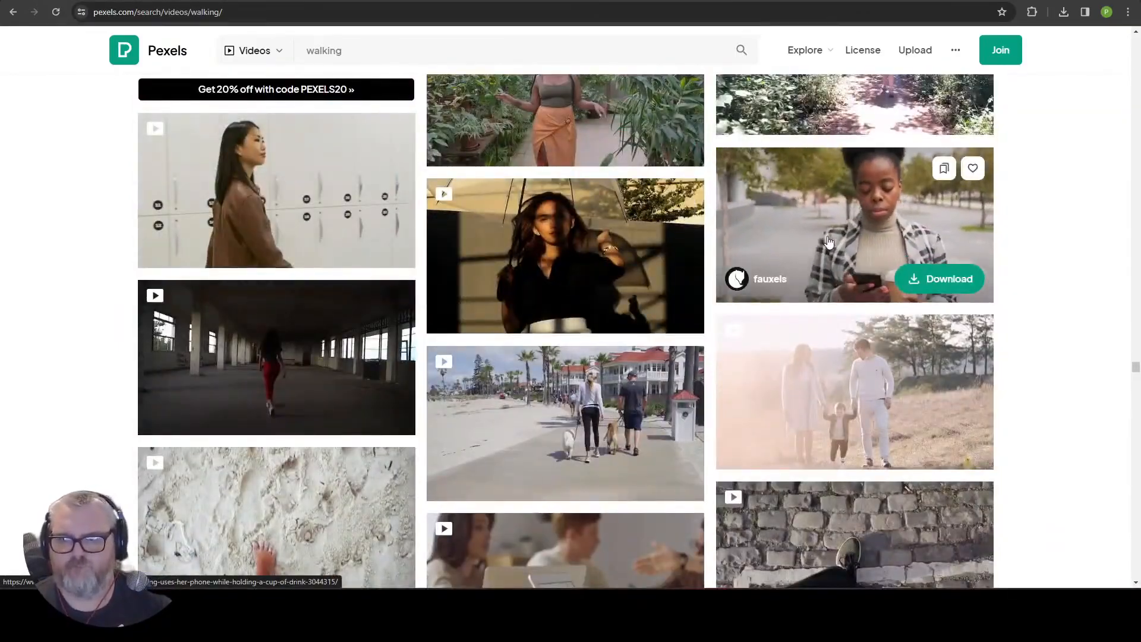
left_click(930, 222)
left_click(1018, 77)
left_click(925, 247)
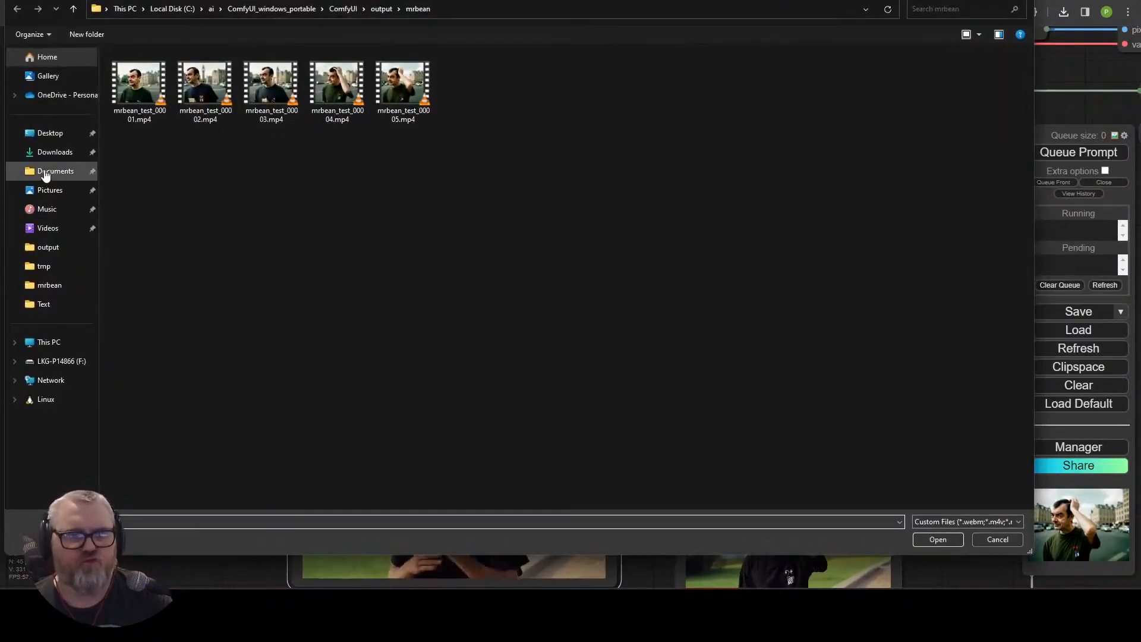
Back in ComfyUI, load the downloaded clip into the Load Video (Upload) node.
left_click(29, 162)
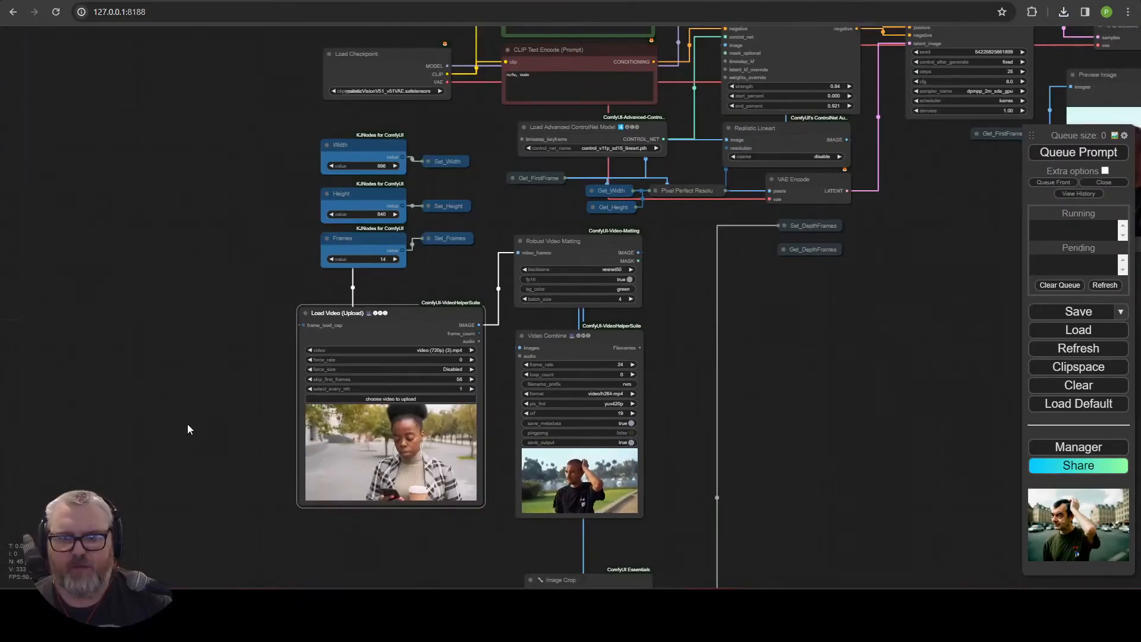
left_click_drag(187, 423, 167, 414)
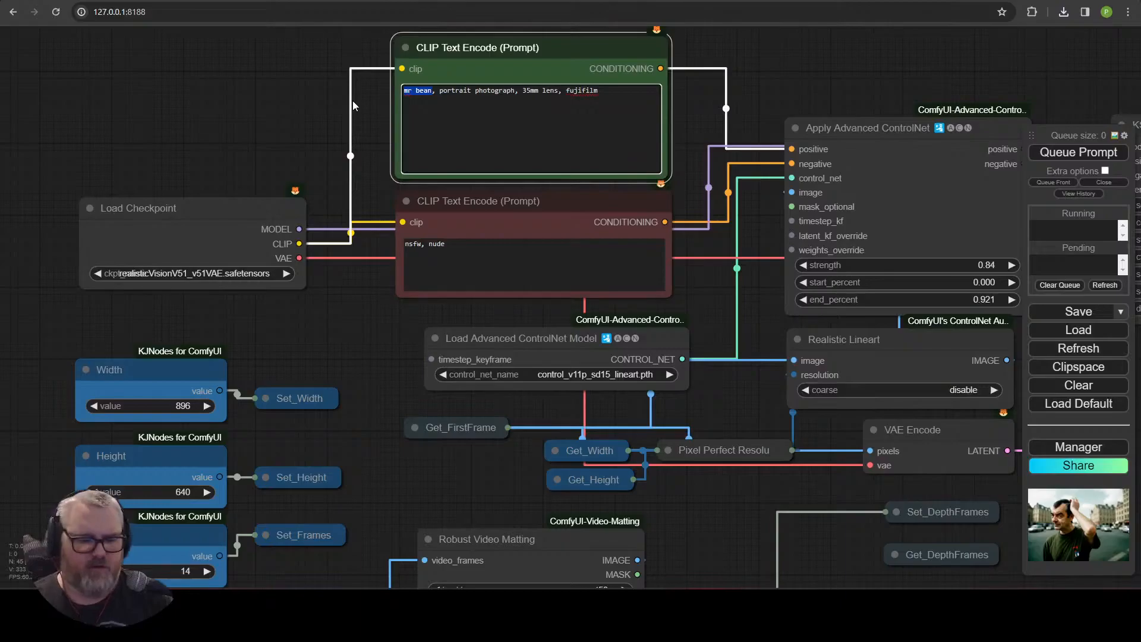
Change the positive prompt to begin with "super hero, holding a coffee" and queue the prompt.
type("super hero, holding a coffee, portrait photograph, 35mm lens, fujifilm")
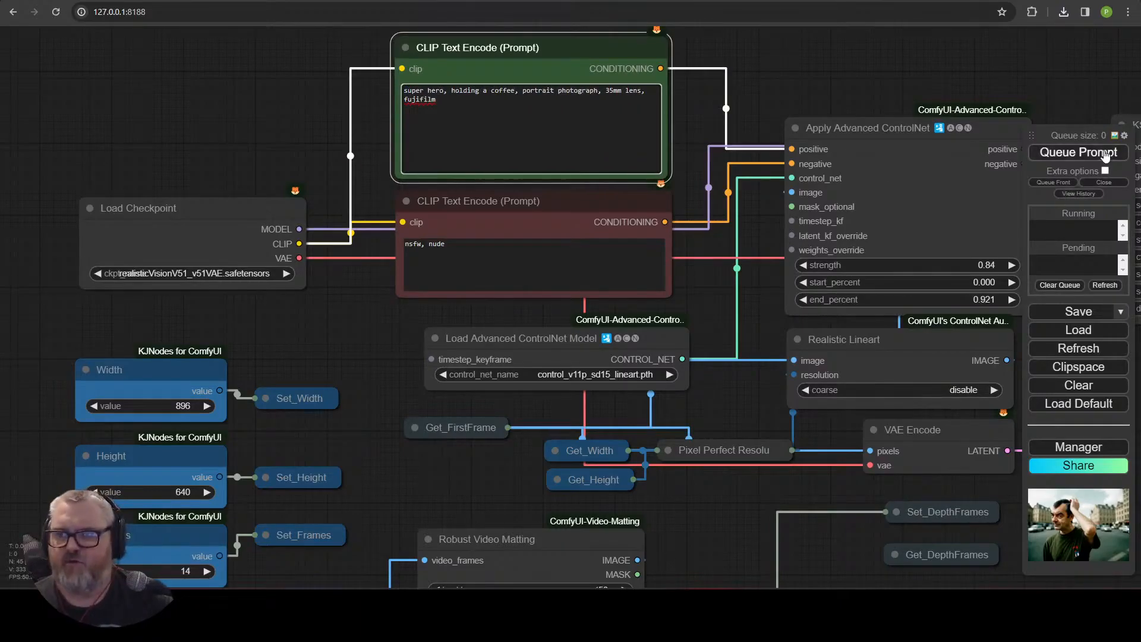
left_click(1106, 155)
Set the Load Video node's skip_first_frames to 0.
scroll(690, 265, "down", 10)
scroll(684, 297, "up", 10)
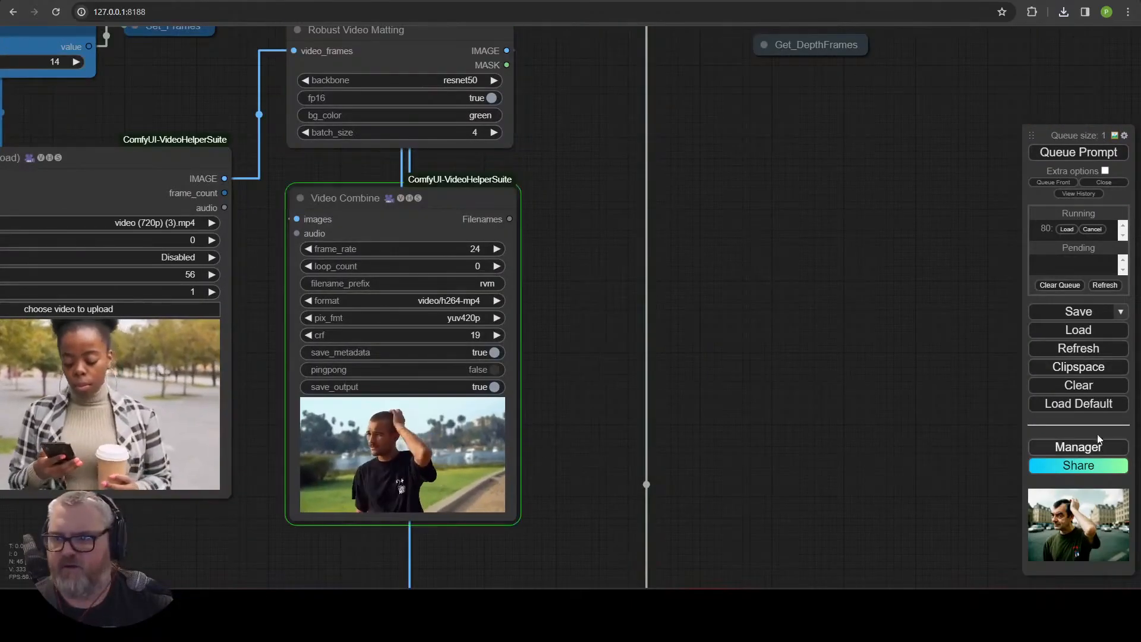
left_click(189, 275)
type("0")
key("Return")
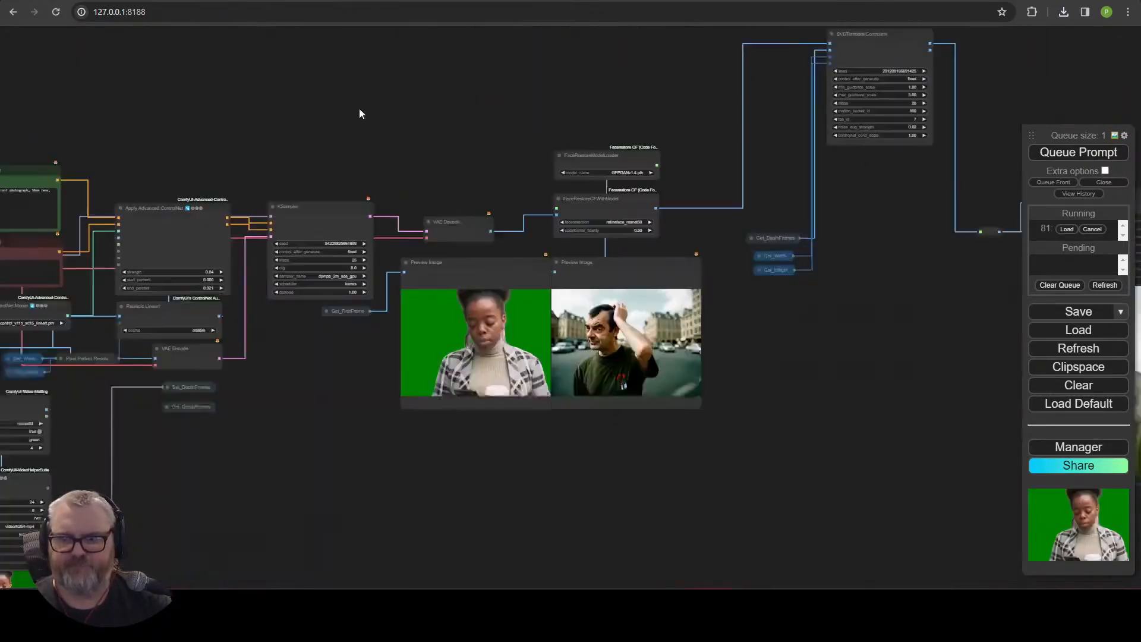
Inspect the preview images and Video Combine outputs across the workflow.
scroll(622, 446, "up", 2)
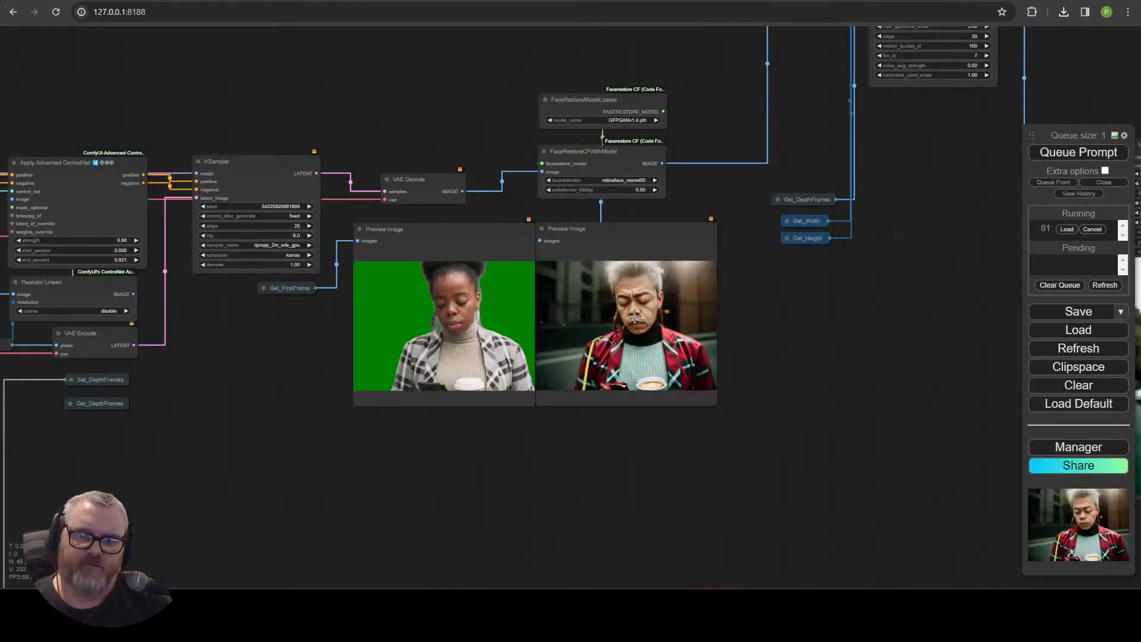
scroll(717, 360, "up", 2)
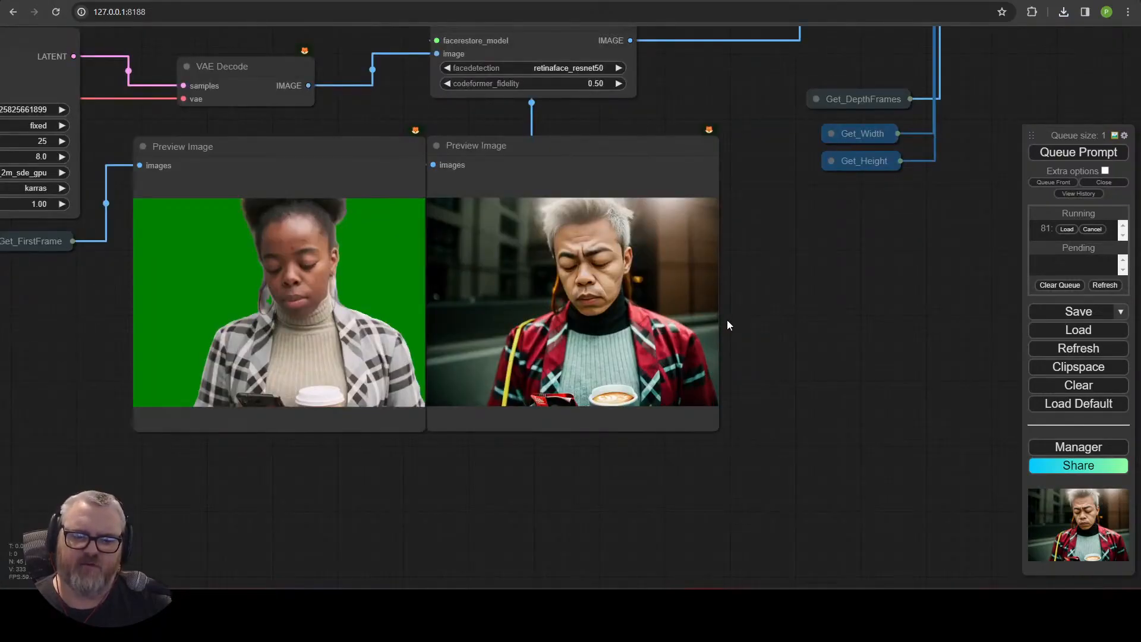
scroll(726, 321, "down", 7)
left_click_drag(900, 322, 466, 384)
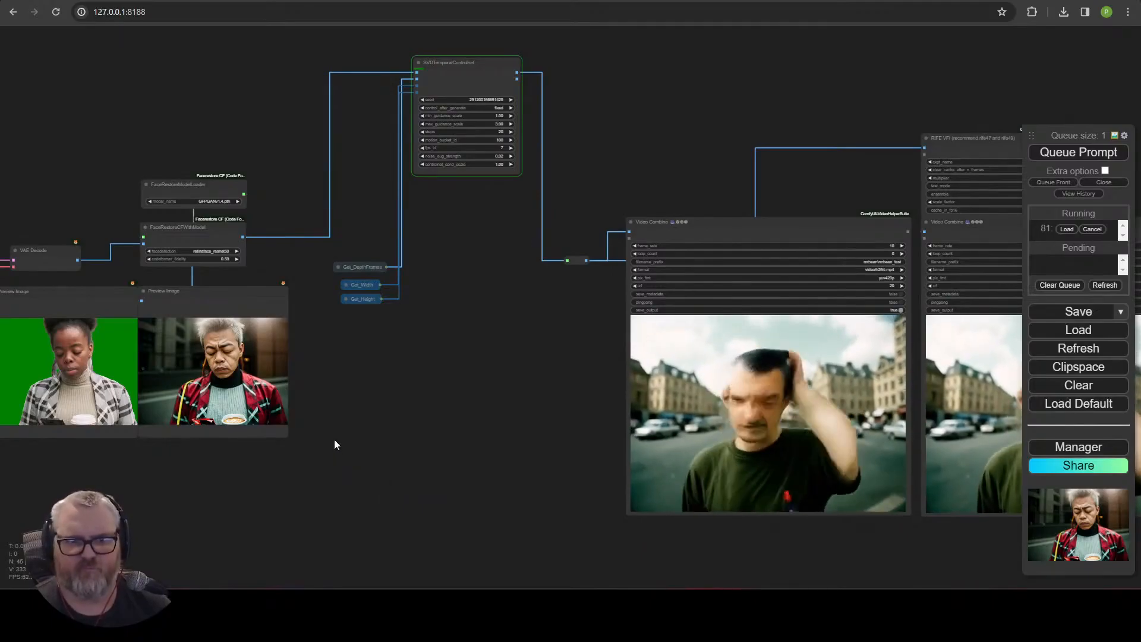
left_click_drag(266, 444, 777, 465)
scroll(778, 464, "up", 7)
scroll(707, 465, "up", 4)
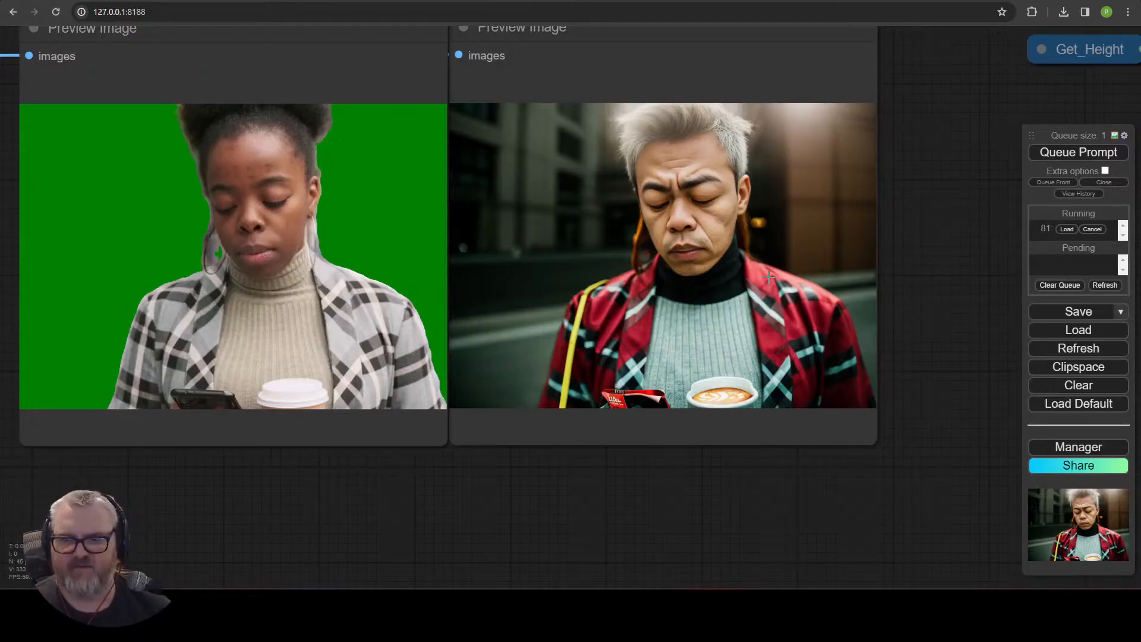
scroll(580, 383, "down", 10)
left_click_drag(800, 364, 480, 429)
left_click_drag(160, 505, 774, 497)
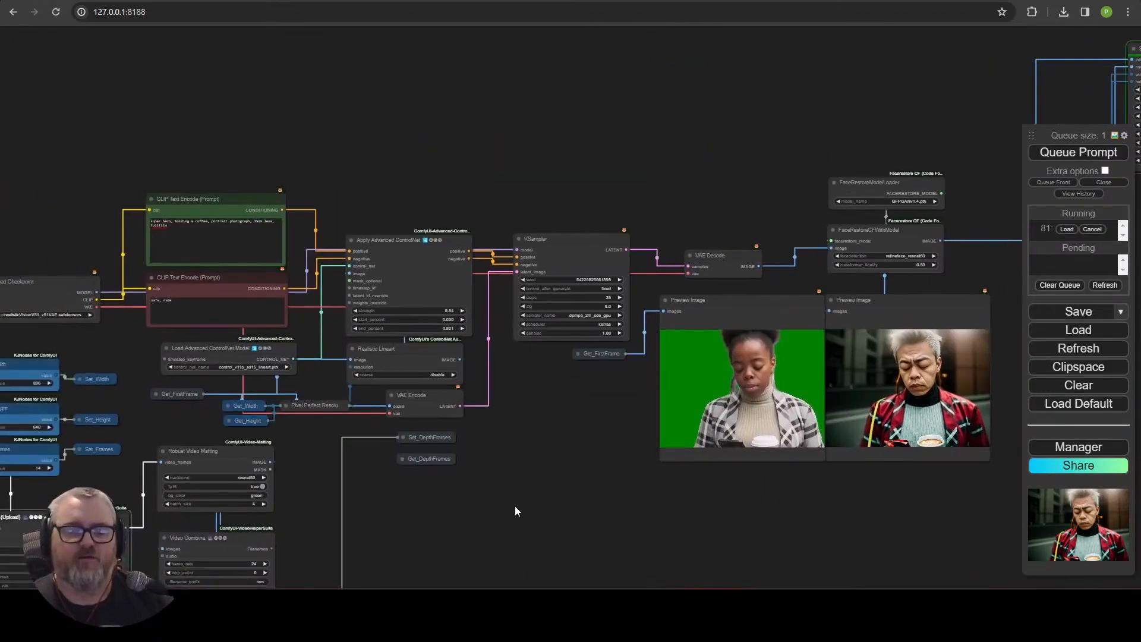
scroll(516, 493, "up", 5)
left_click_drag(521, 486, 707, 496)
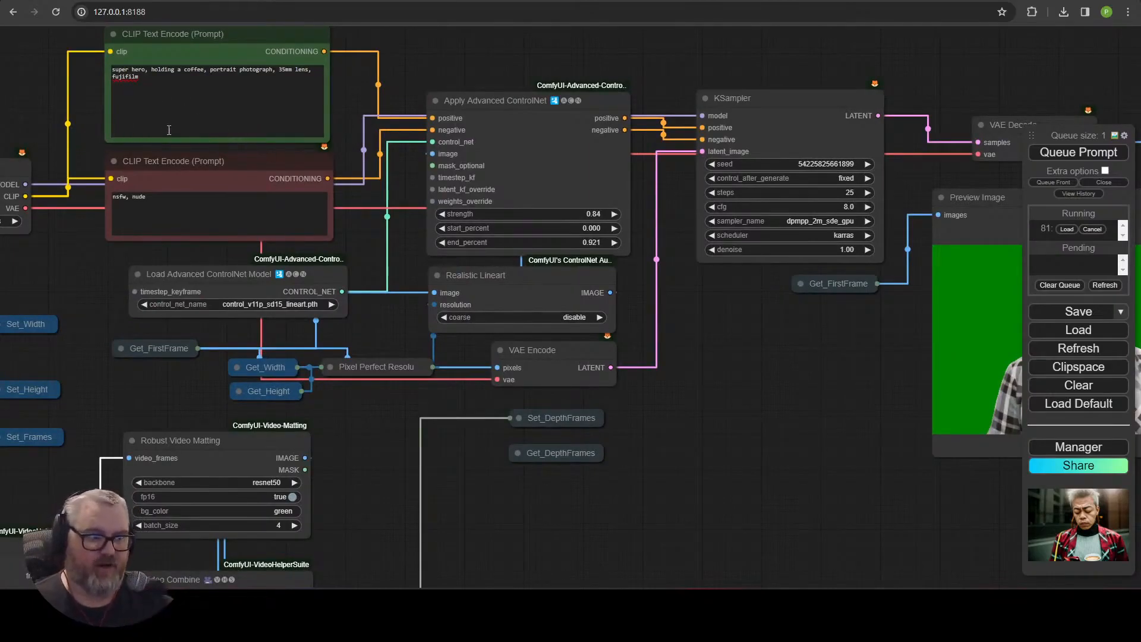
left_click_drag(910, 333, 60, 398)
left_click_drag(746, 315, 417, 359)
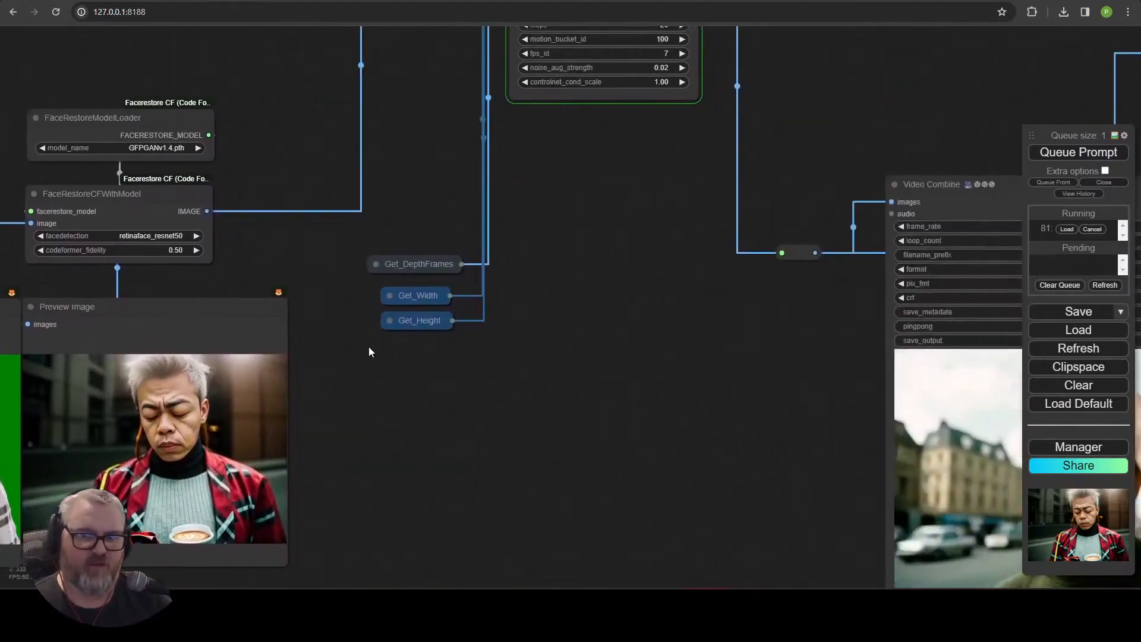
left_click_drag(752, 424, 331, 530)
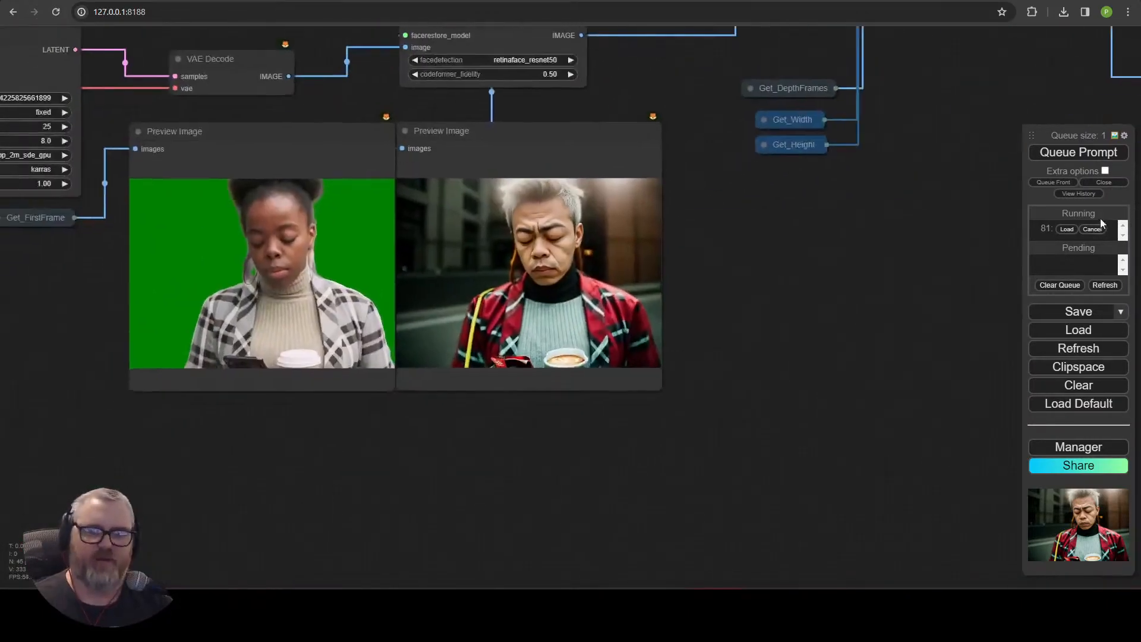
left_click_drag(642, 286, 891, 381)
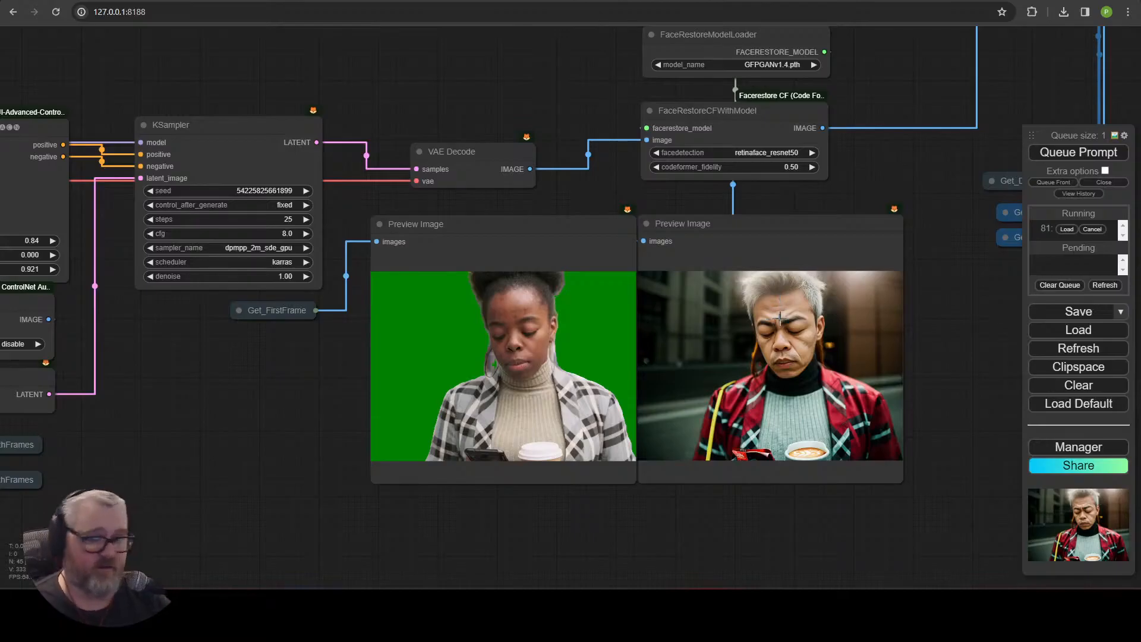
scroll(886, 355, "down", 7)
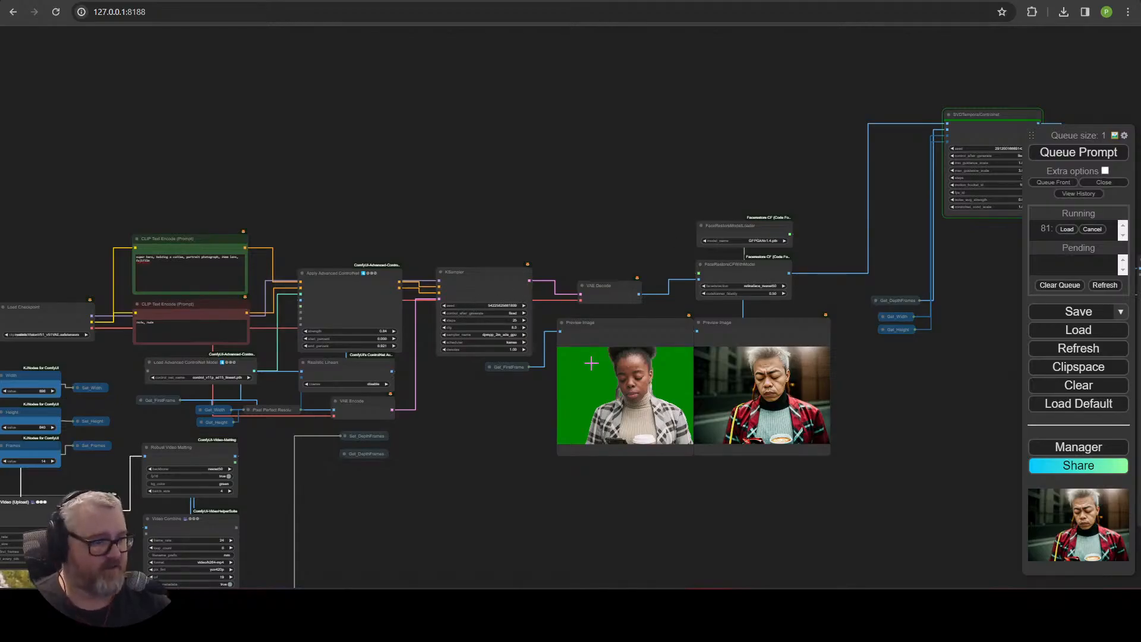
scroll(641, 459, "up", 10)
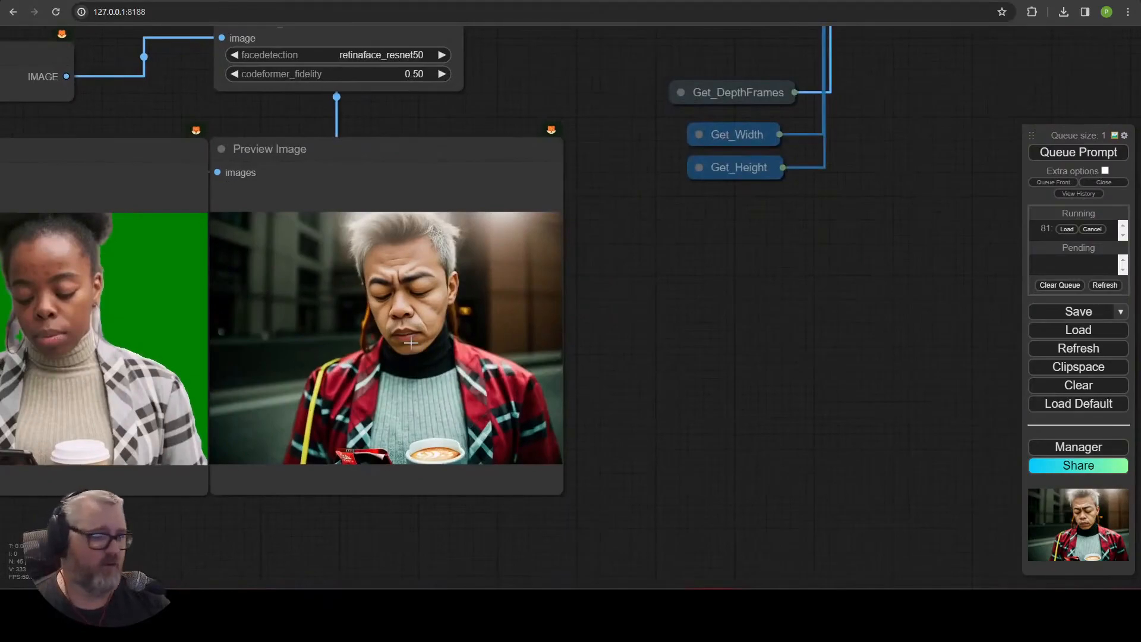
scroll(411, 343, "down", 6)
left_click_drag(524, 346, 350, 399)
scroll(763, 364, "down", 4)
left_click_drag(691, 369, 165, 233)
scroll(419, 403, "up", 8)
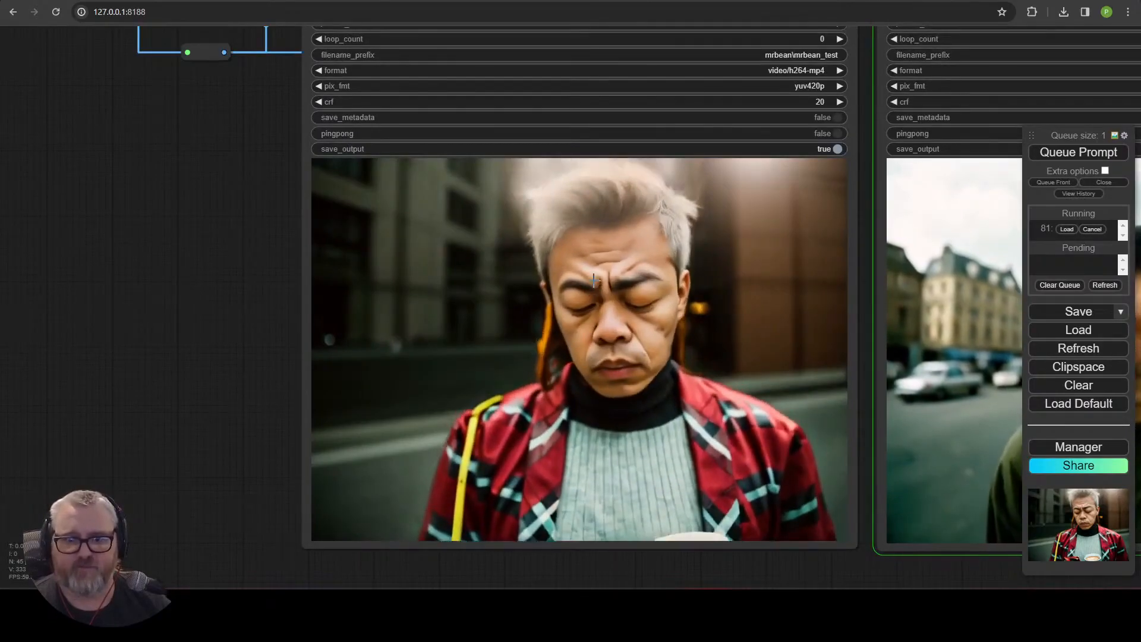
scroll(874, 332, "down", 9)
scroll(951, 424, "down", 4)
left_click_drag(353, 449, 649, 392)
scroll(600, 393, "up", 7)
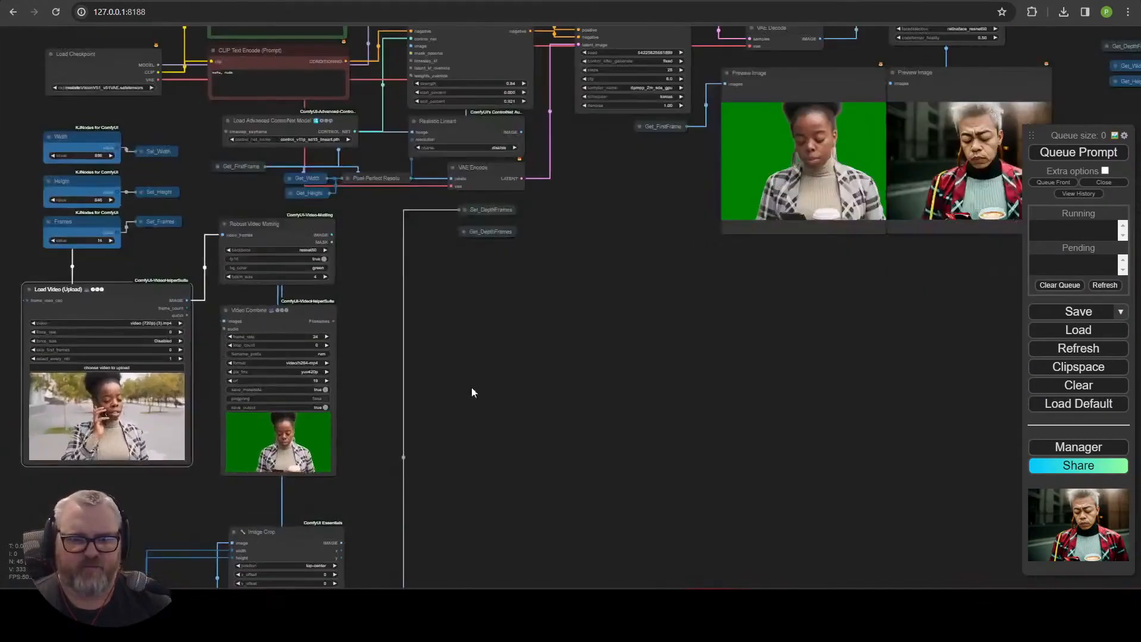
Set skip_first_frames to 14 and queue the prompt.
left_click_drag(238, 354, 522, 344)
scroll(522, 344, "up", 5)
left_click(408, 336)
type("14")
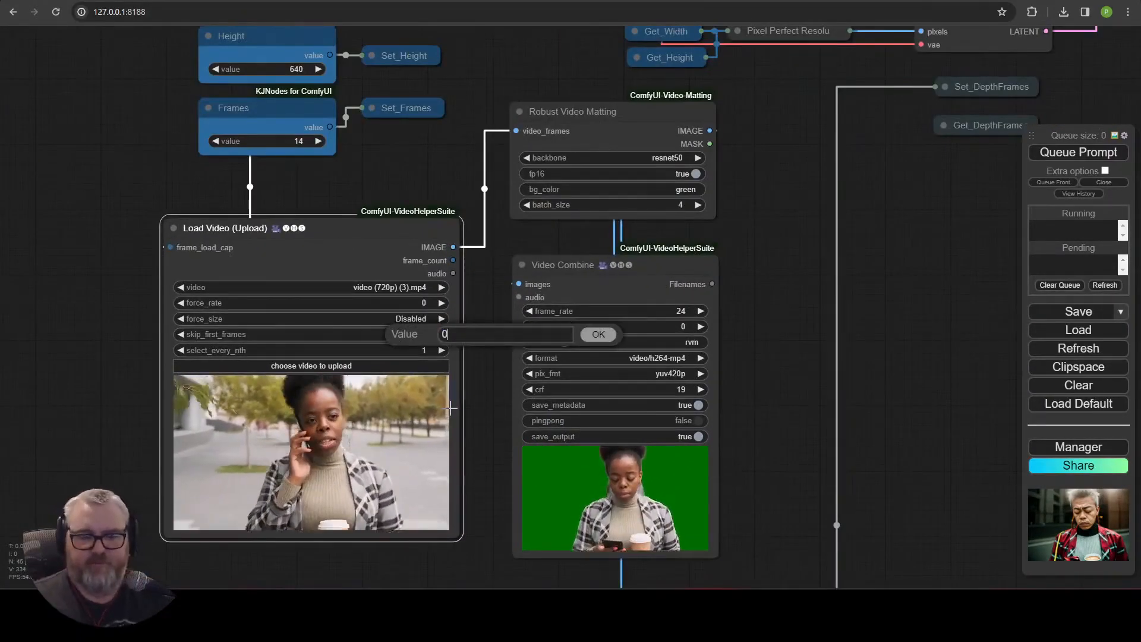
key("Return")
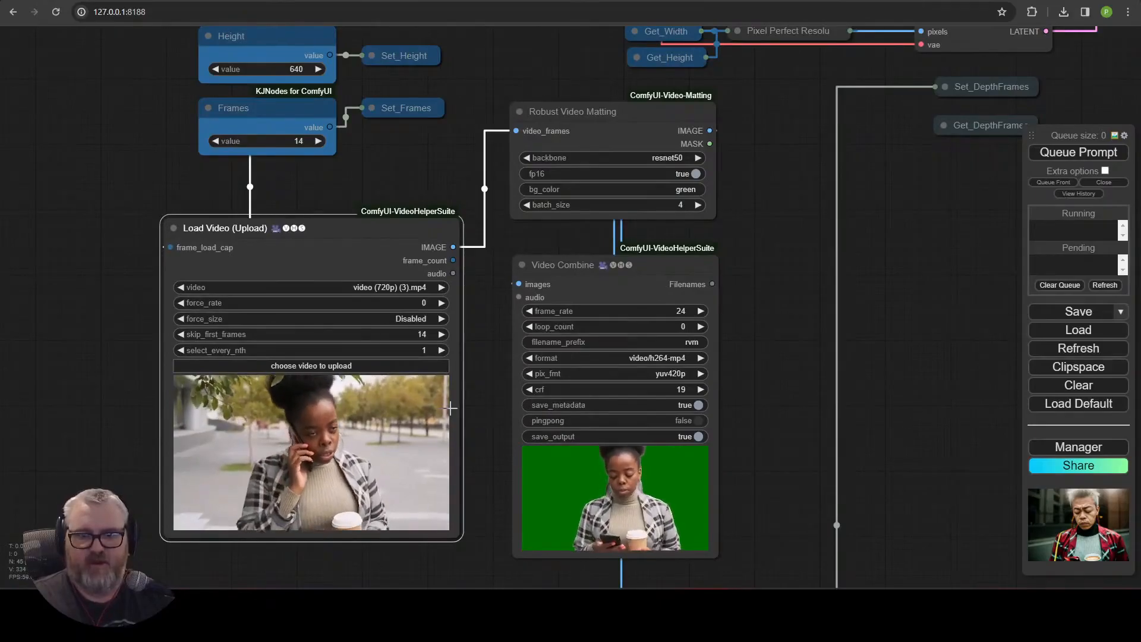
left_click(1078, 152)
Set skip_first_frames to 28.
left_click(419, 335)
type("28")
key("Return")
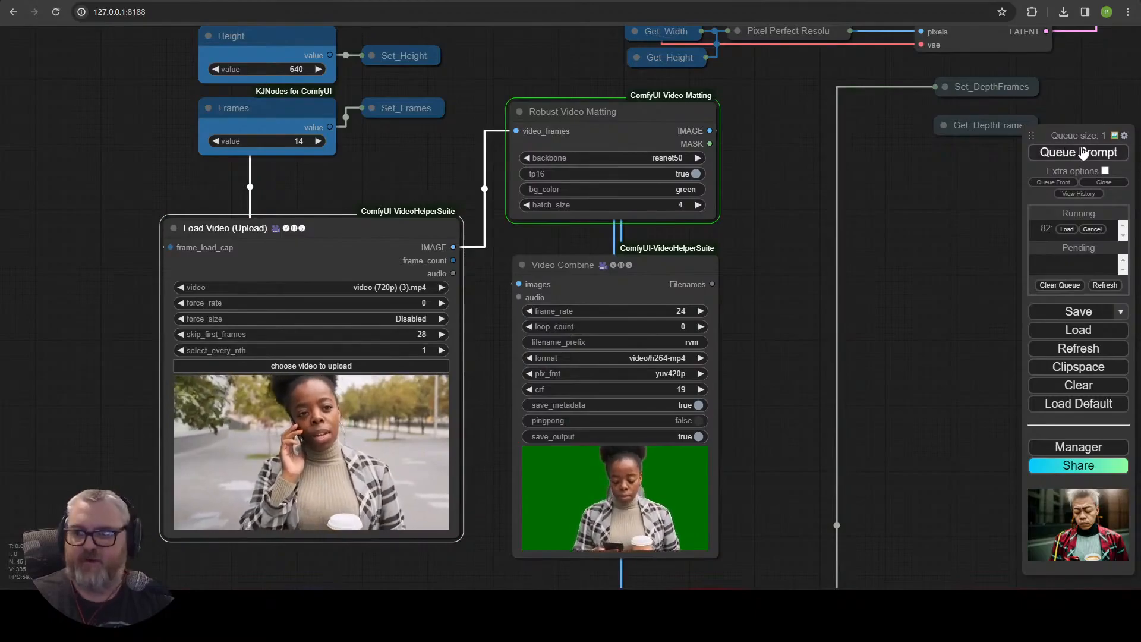
Add 14 to skip_first_frames, making it 42, and queue the prompt.
left_click(416, 334)
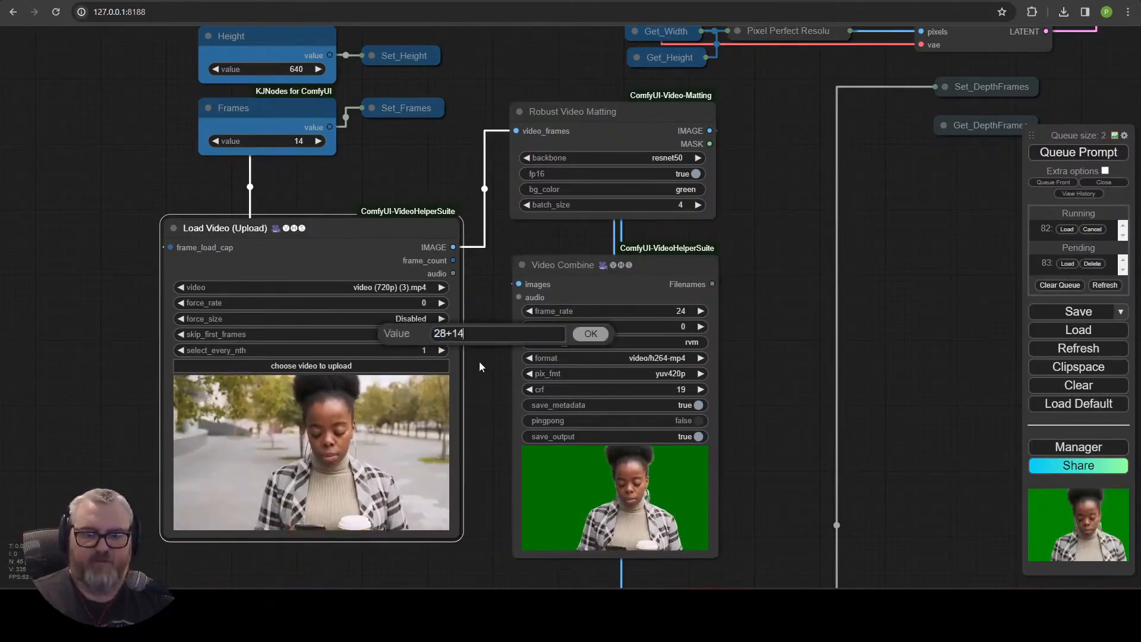
type("+14")
key("Return")
left_click(1061, 160)
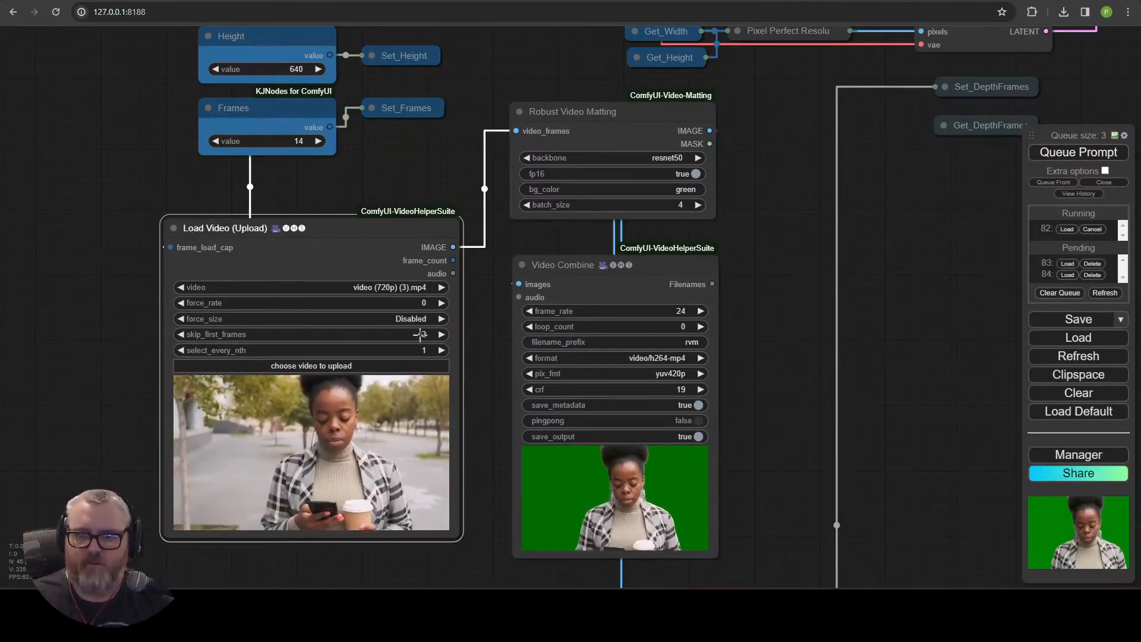
Add 14 to skip_first_frames, making it 56, and queue the prompt.
left_click(422, 335)
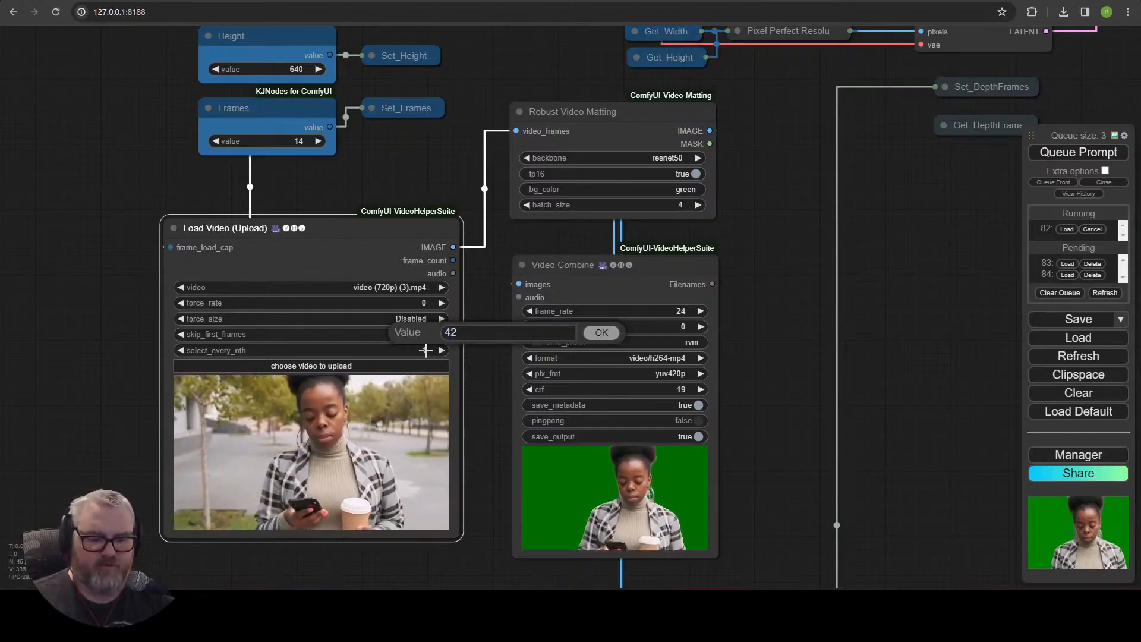
type("+14")
key("Return")
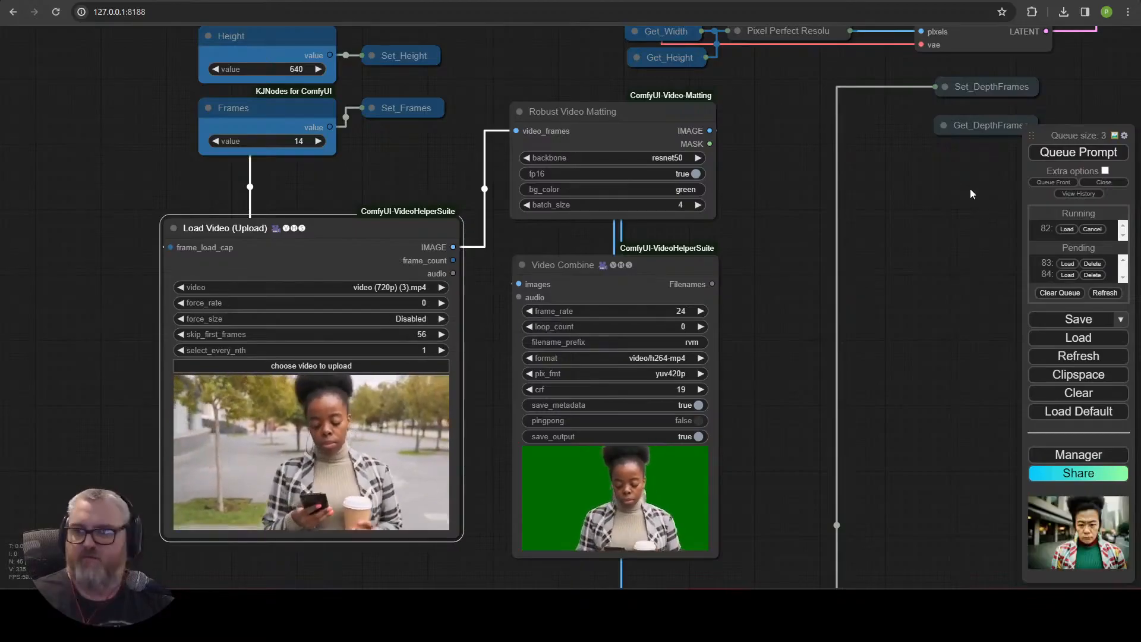
left_click(1091, 149)
Inspect the stylized preview images and Video Combine outputs across the workflow.
scroll(829, 302, "down", 4)
left_click_drag(830, 302, 135, 382)
left_click_drag(843, 232, 676, 346)
scroll(677, 346, "up", 7)
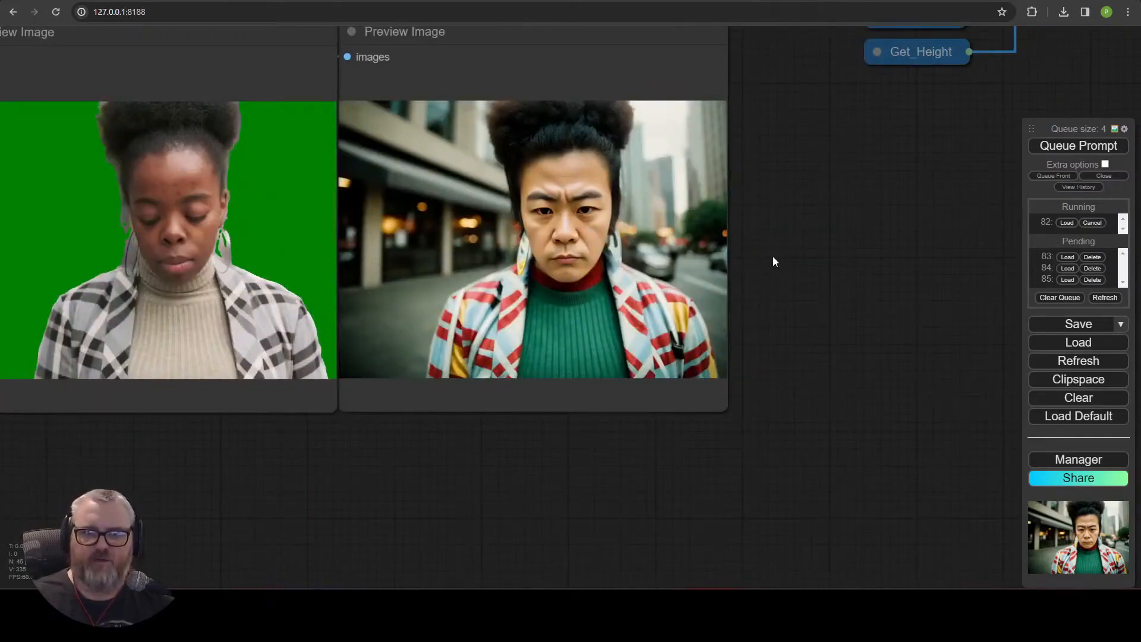
left_click_drag(772, 255, 773, 369)
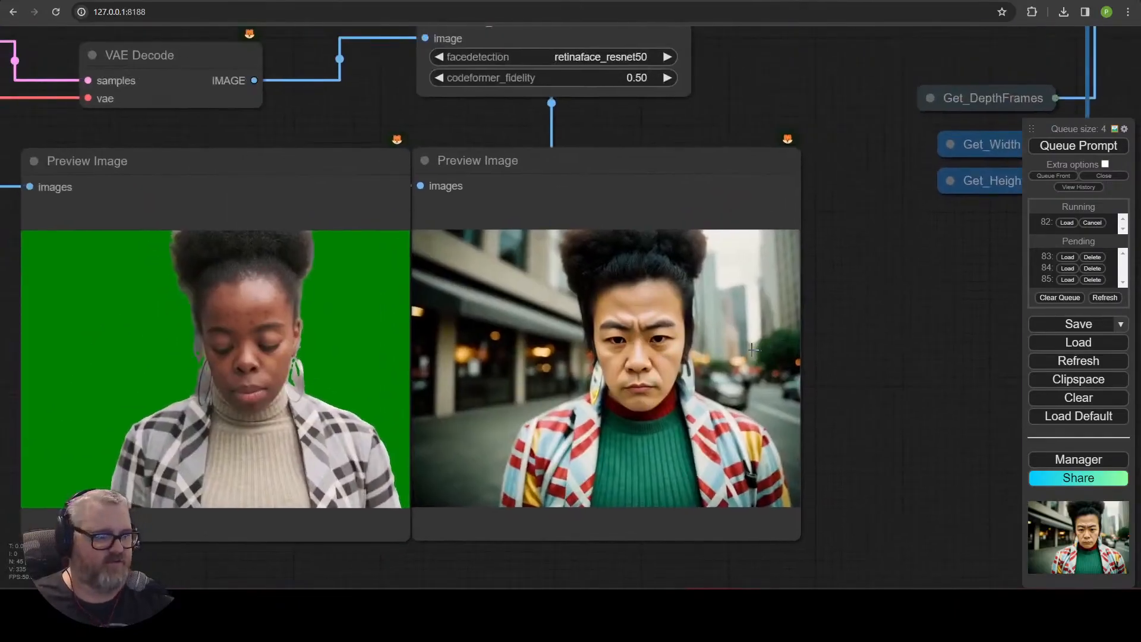
scroll(856, 414, "down", 5)
left_click_drag(856, 414, 283, 429)
scroll(283, 429, "down", 5)
left_click_drag(429, 102, 426, 280)
scroll(542, 383, "up", 4)
left_click_drag(542, 384, 459, 341)
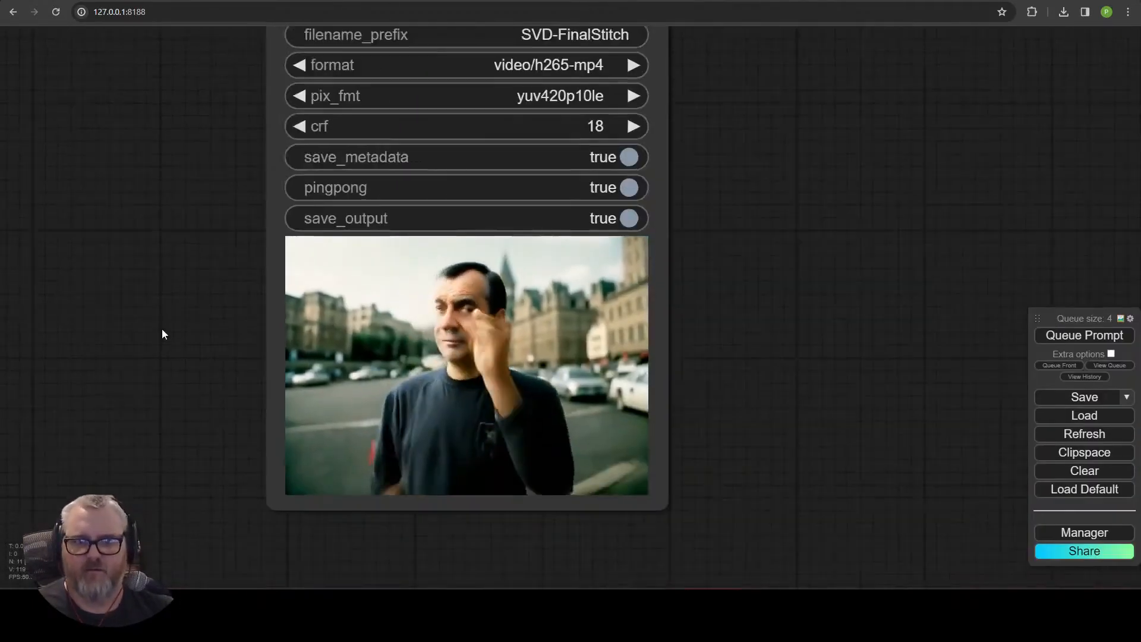
scroll(178, 312, "up", 5)
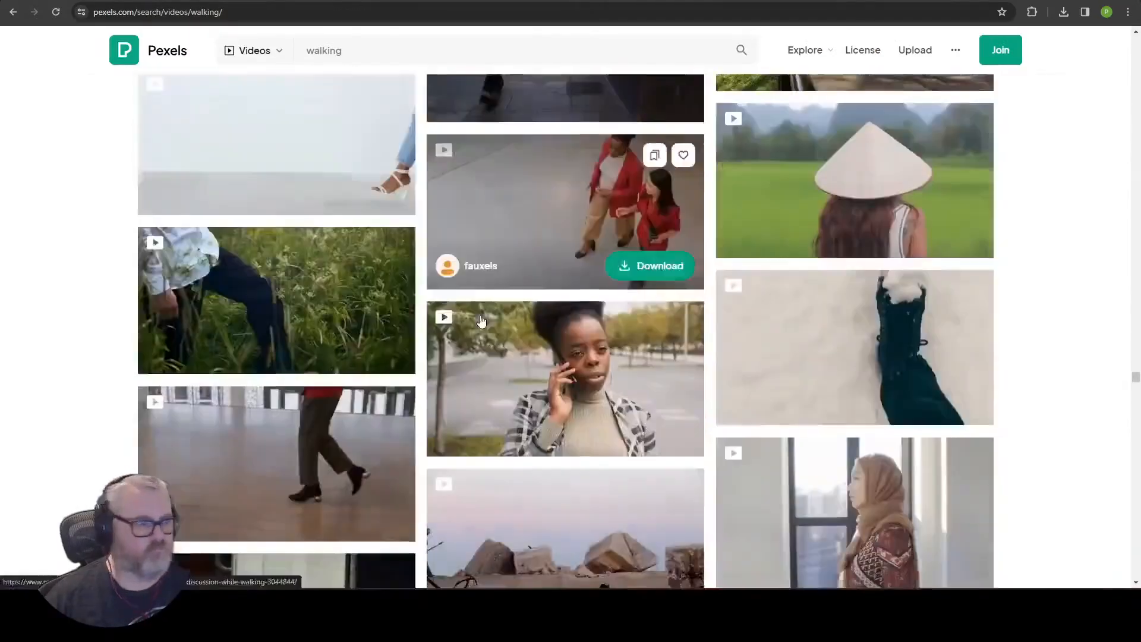
Browse the Pexels walking video search results for other candidate clips.
scroll(491, 371, "down", 5)
scroll(491, 372, "down", 15)
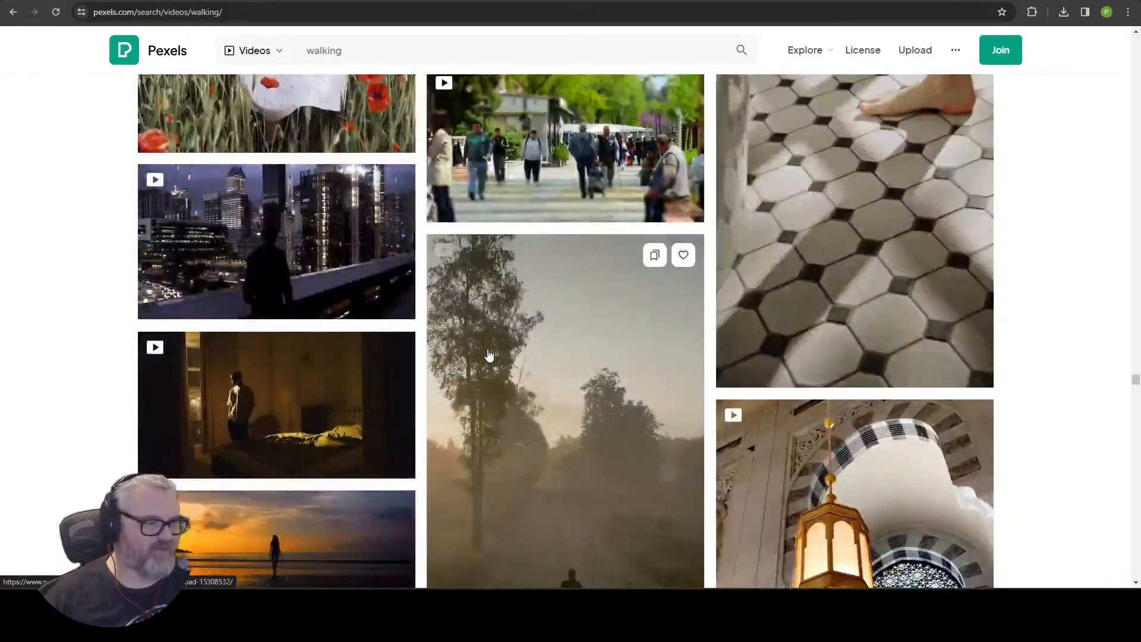
scroll(512, 378, "up", 4)
scroll(499, 359, "down", 18)
scroll(479, 344, "down", 12)
scroll(476, 345, "up", 4)
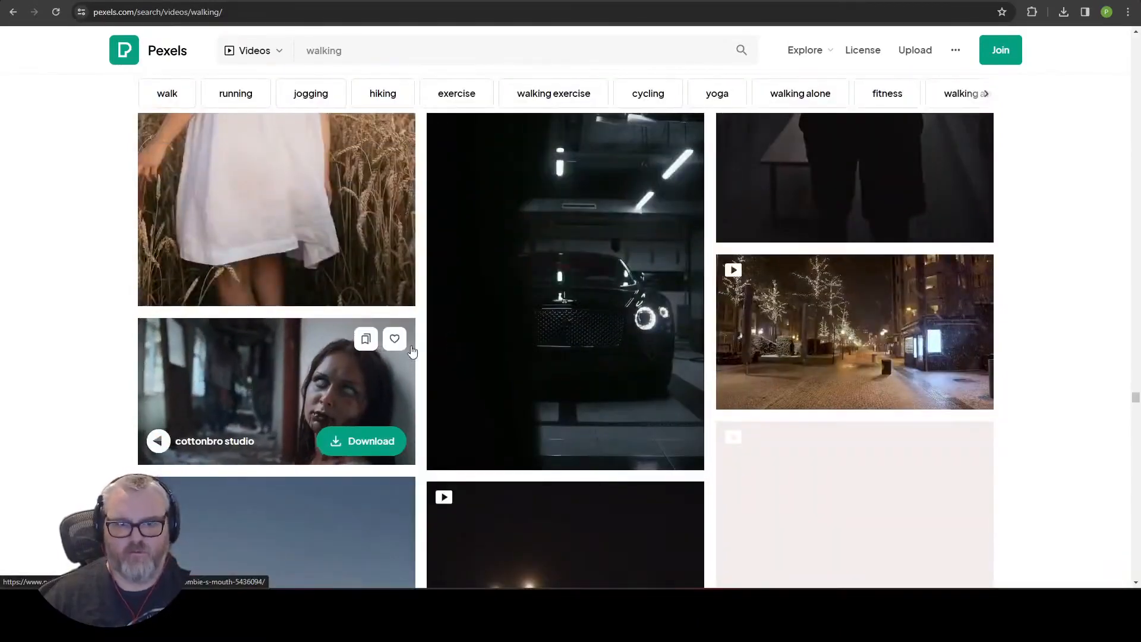
scroll(416, 345, "down", 12)
scroll(565, 315, "up", 4)
scroll(580, 301, "down", 2)
scroll(580, 301, "down", 20)
scroll(581, 306, "down", 15)
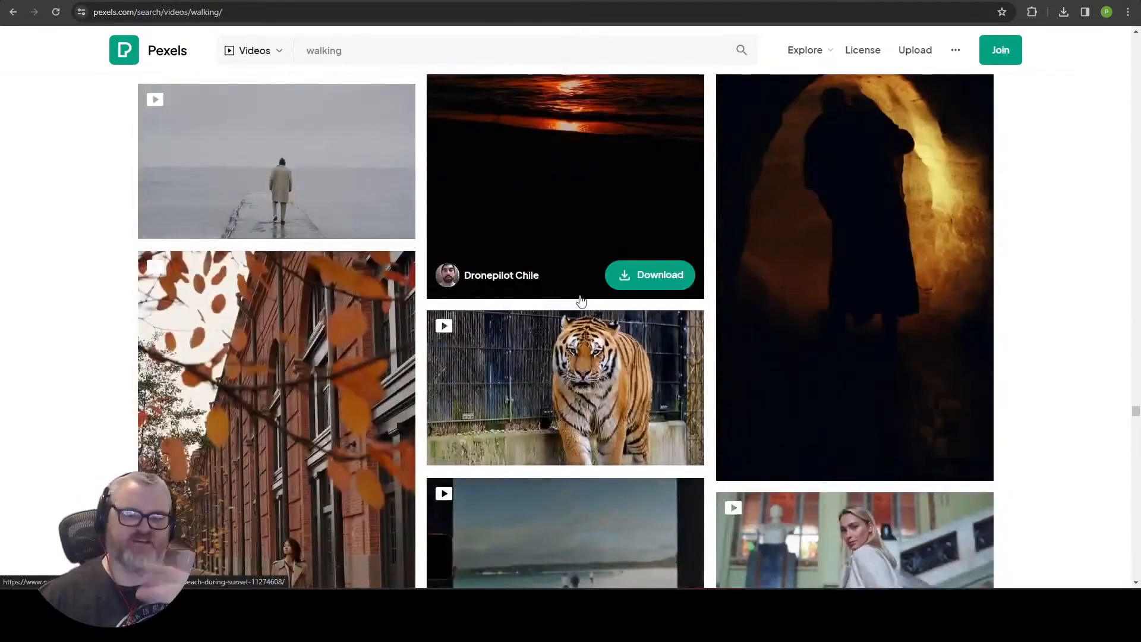
scroll(581, 302, "down", 15)
scroll(577, 358, "down", 15)
scroll(568, 354, "down", 10)
scroll(571, 350, "down", 8)
scroll(571, 349, "down", 15)
scroll(275, 376, "up", 4)
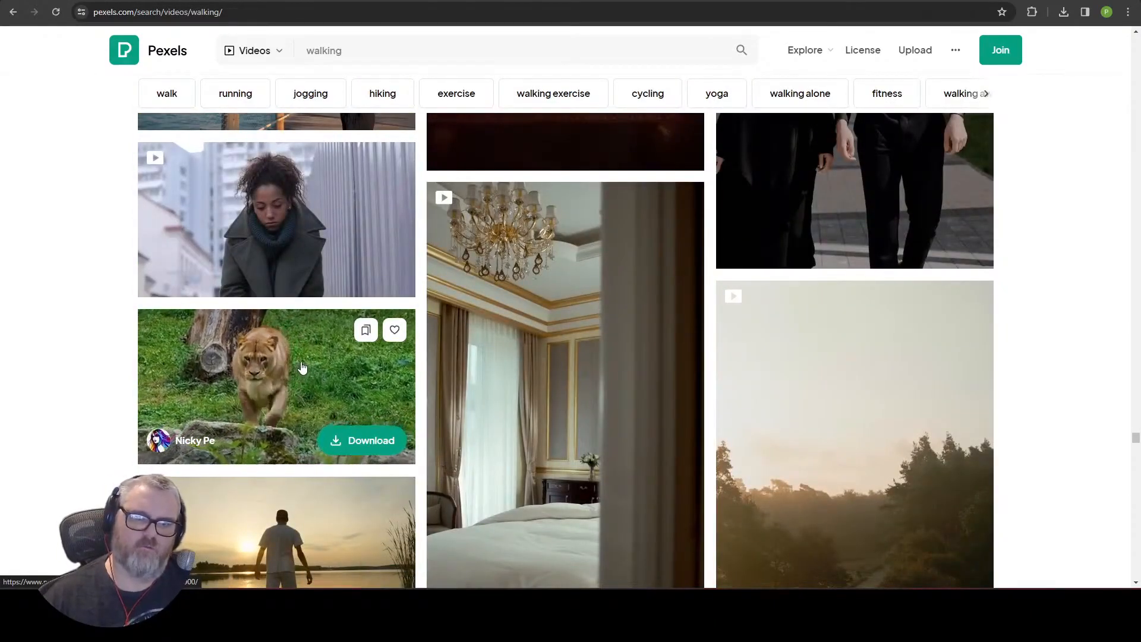
scroll(310, 372, "down", 10)
scroll(351, 368, "down", 15)
scroll(339, 363, "up", 6)
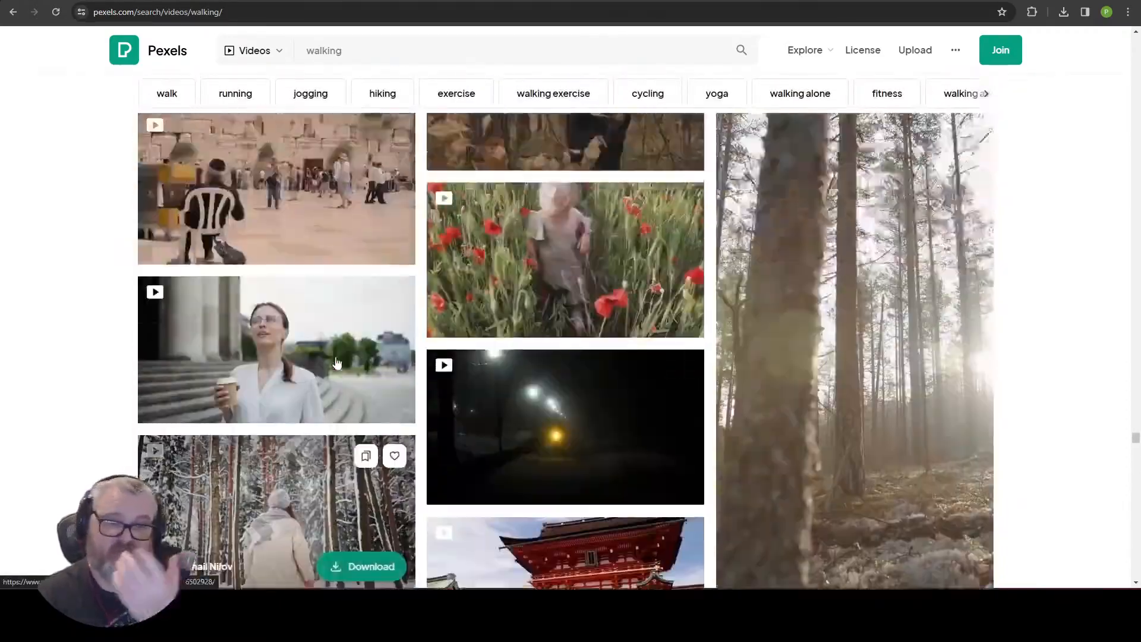
scroll(337, 359, "down", 20)
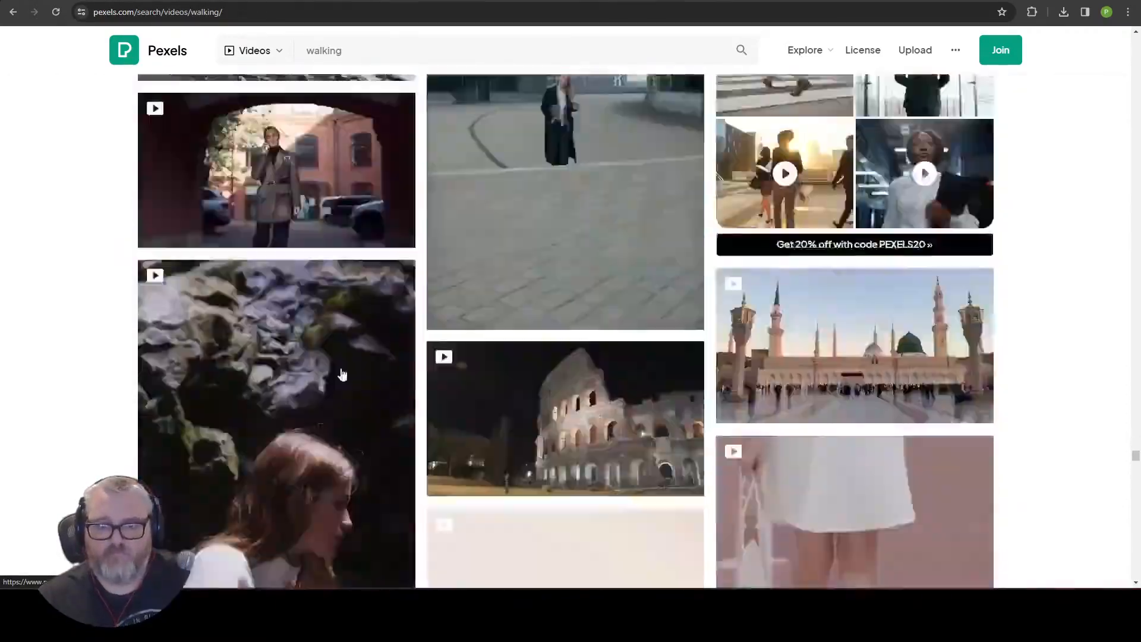
scroll(336, 367, "down", 20)
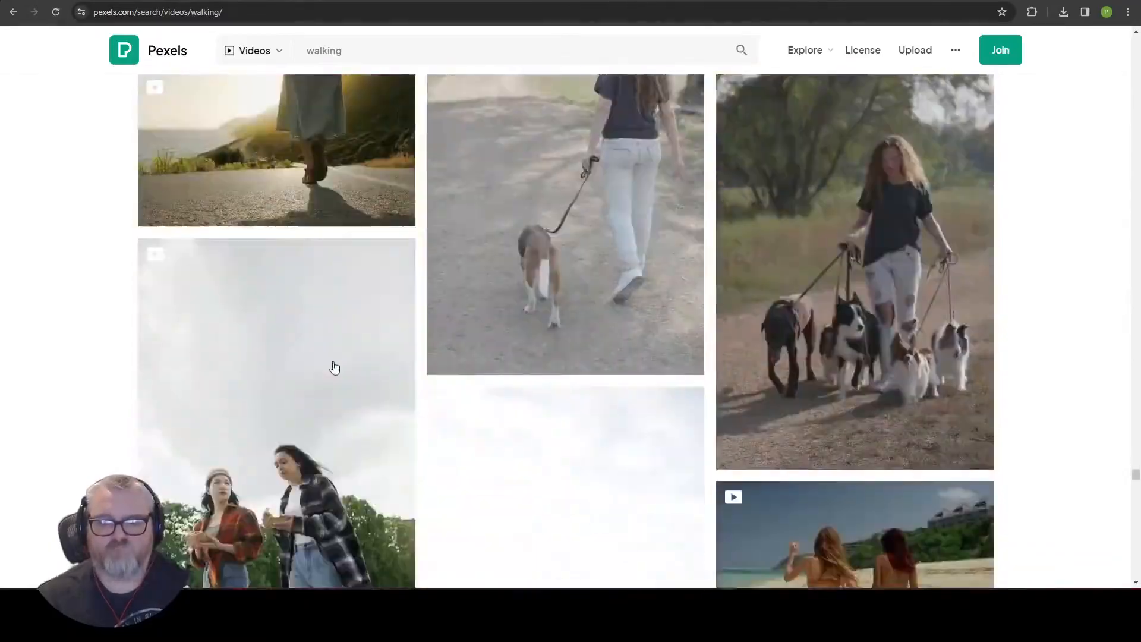
left_click(108, 1)
Review the generated frames and rendered video outputs across the ControlNet workflow.
scroll(358, 508, "up", 3)
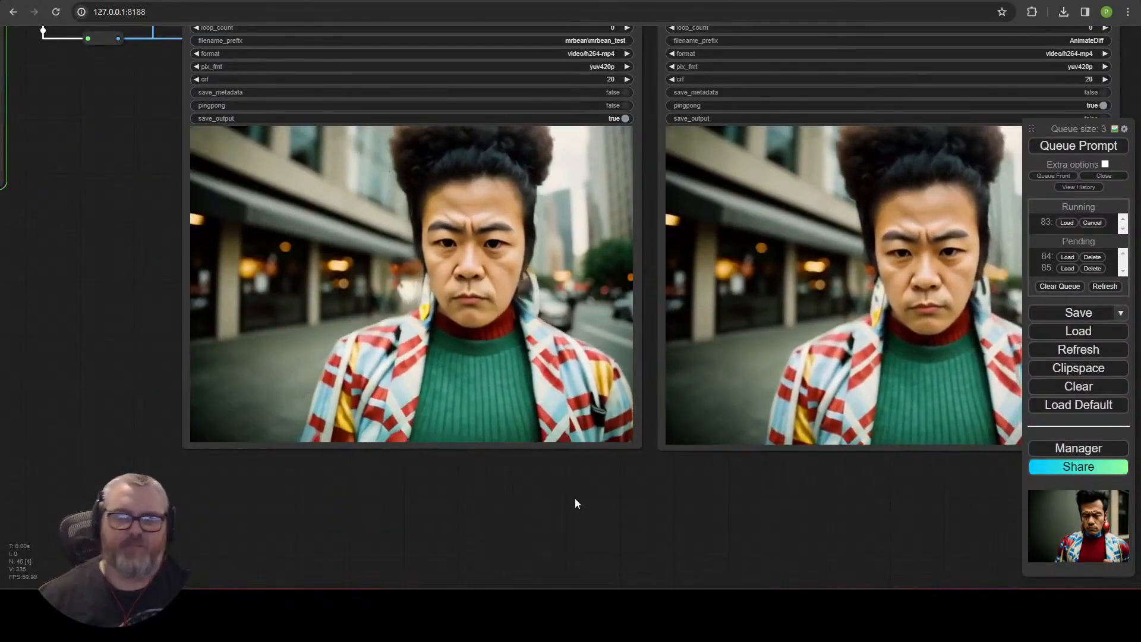
scroll(564, 496, "down", 2)
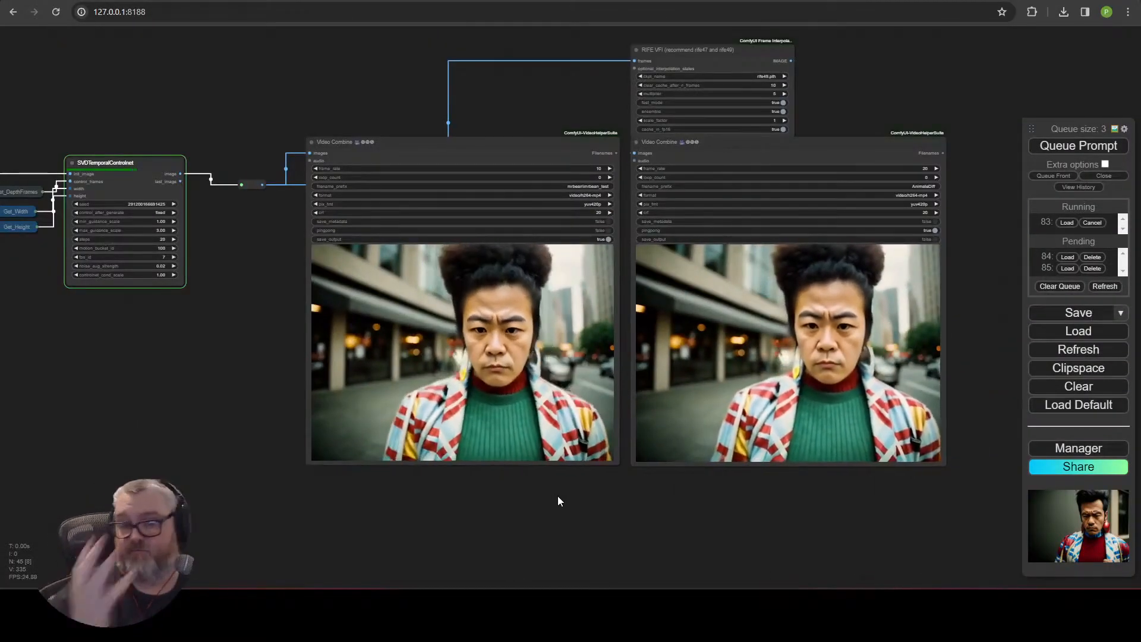
scroll(234, 394, "down", 5)
left_click_drag(234, 395, 527, 404)
scroll(442, 479, "up", 6)
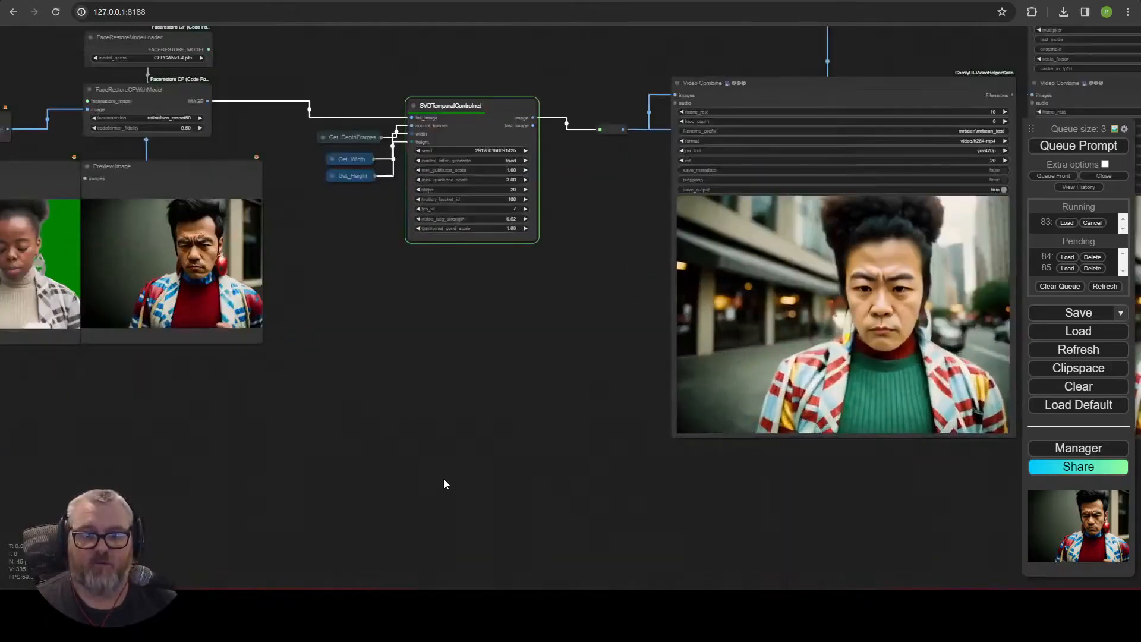
scroll(315, 270, "up", 11)
left_click_drag(315, 270, 968, 326)
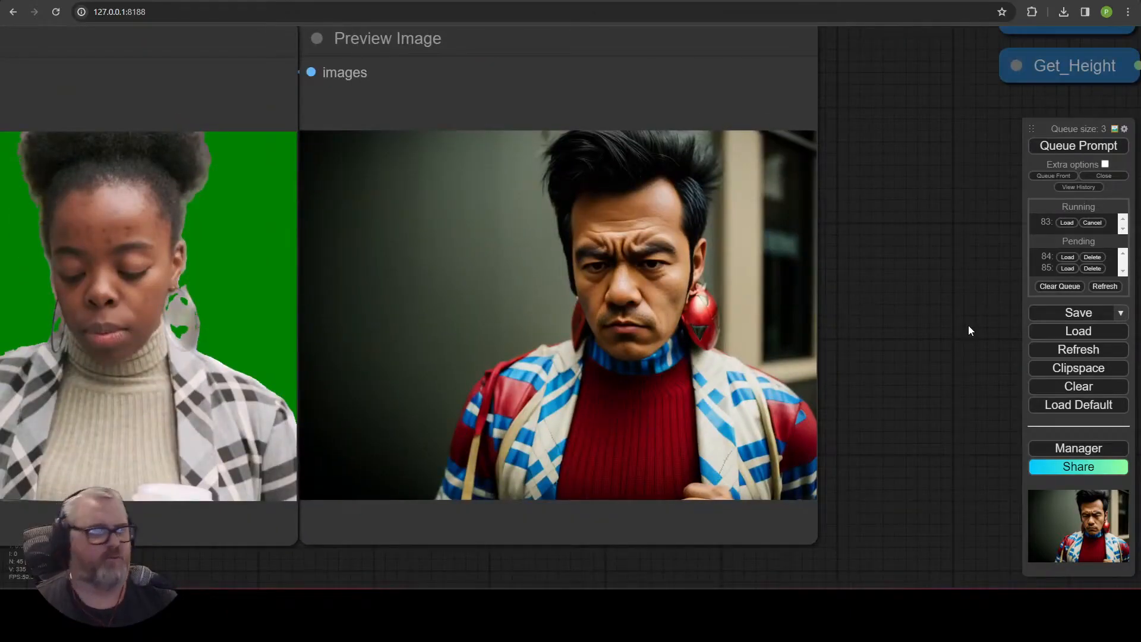
left_click_drag(828, 344, 290, 448)
scroll(290, 446, "down", 7)
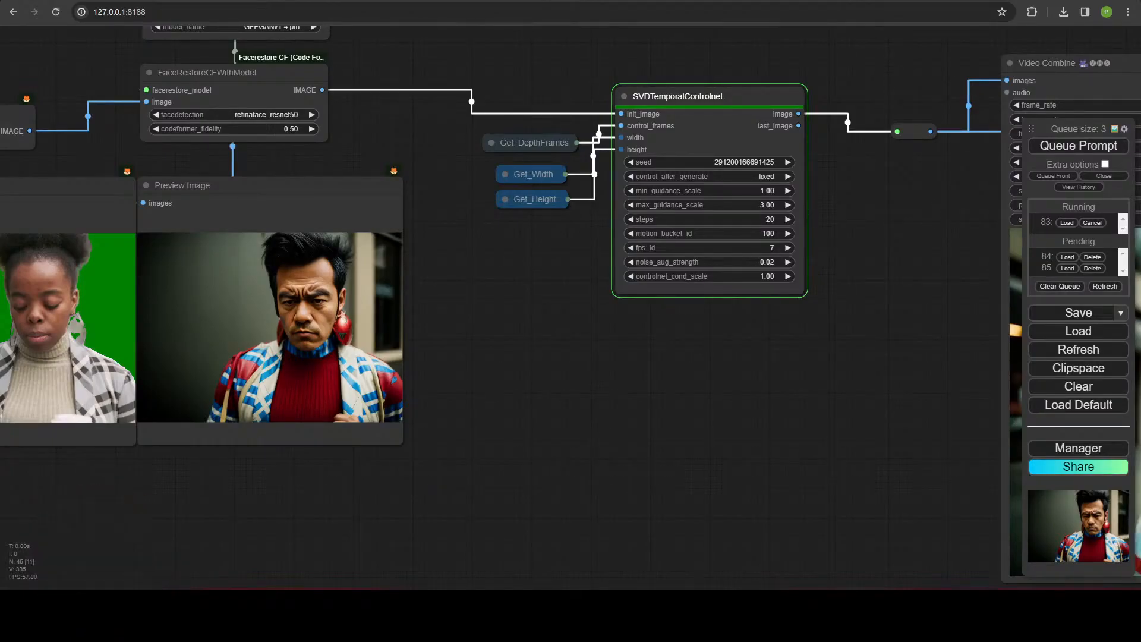
left_click_drag(663, 450, 444, 459)
scroll(443, 458, "down", 5)
left_click_drag(531, 404, 84, 390)
scroll(85, 390, "down", 1)
left_click_drag(18, 435, 322, 407)
left_click_drag(247, 177, 487, 116)
left_click_drag(585, 166, 310, 396)
scroll(357, 428, "down", 4)
left_click_drag(356, 428, 197, 453)
left_click_drag(624, 273, 400, 218)
scroll(431, 445, "up", 5)
left_click_drag(431, 445, 691, 529)
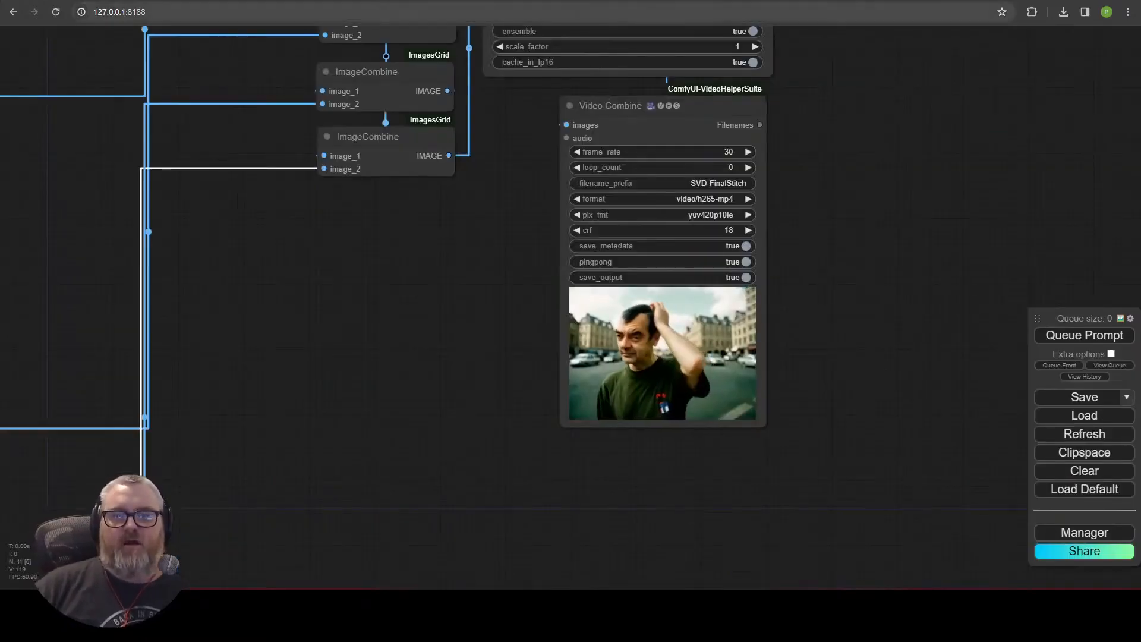
In the stitching workflow, load mrbean_test_00006.mp4 from the ComfyUI output mrbean folder into a Load Video node.
scroll(316, 372, "down", 6)
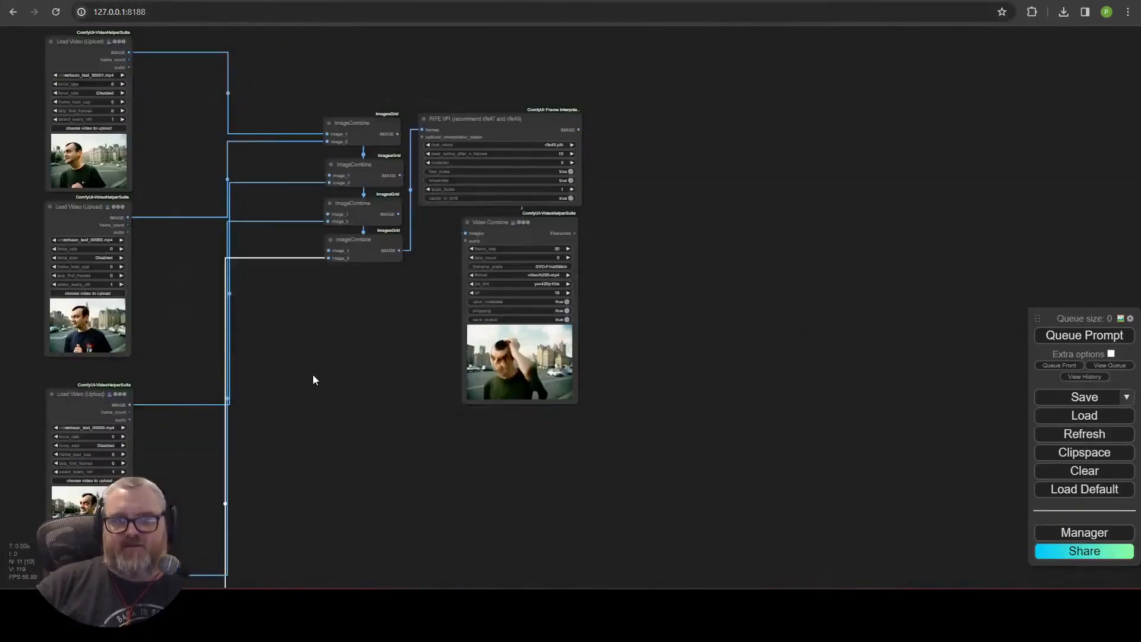
left_click_drag(316, 373, 752, 452)
left_click(527, 202)
type("C:\\ai\\ComfyUI_windows_portable\\")
type("comfyui\\output")
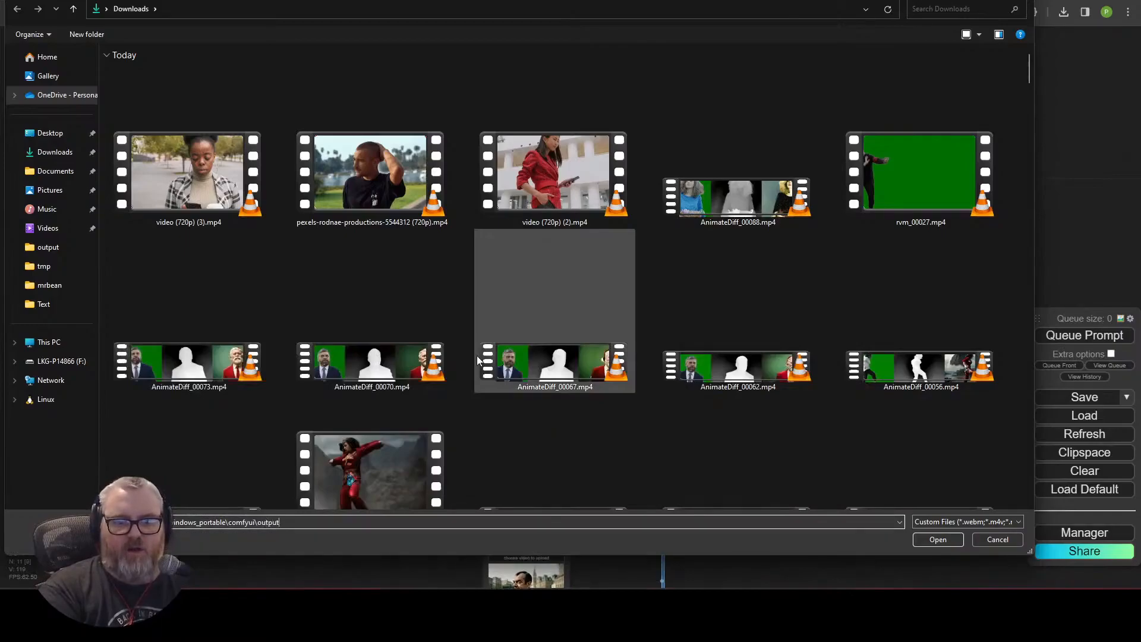
type("\\mr")
key("Down")
key("Return")
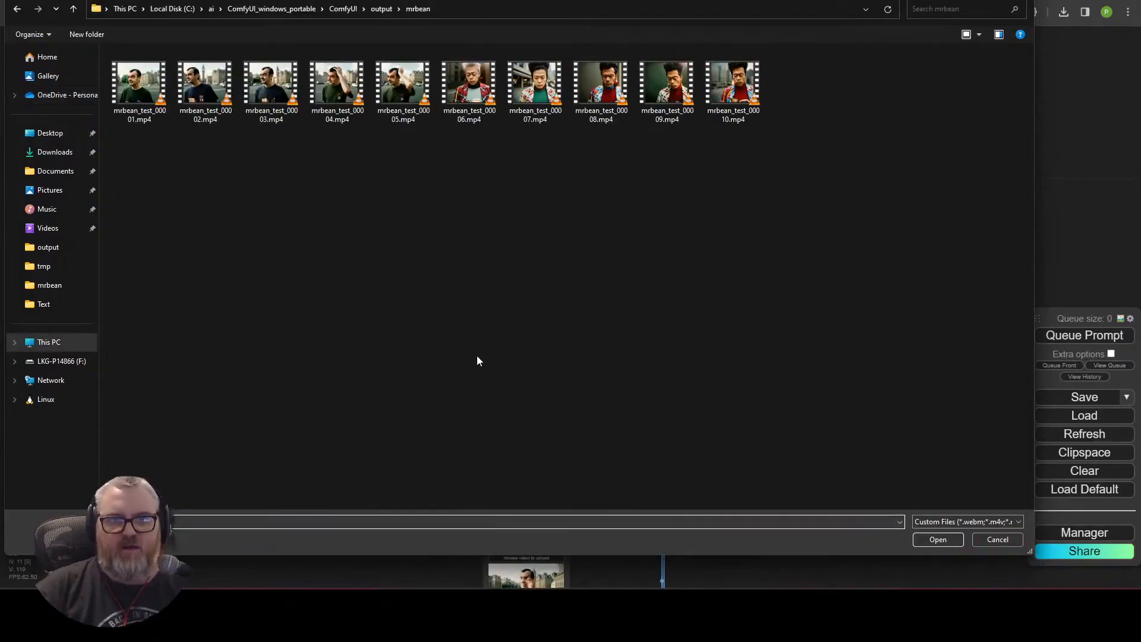
double_click(468, 83)
left_click(524, 371)
left_click(616, 562)
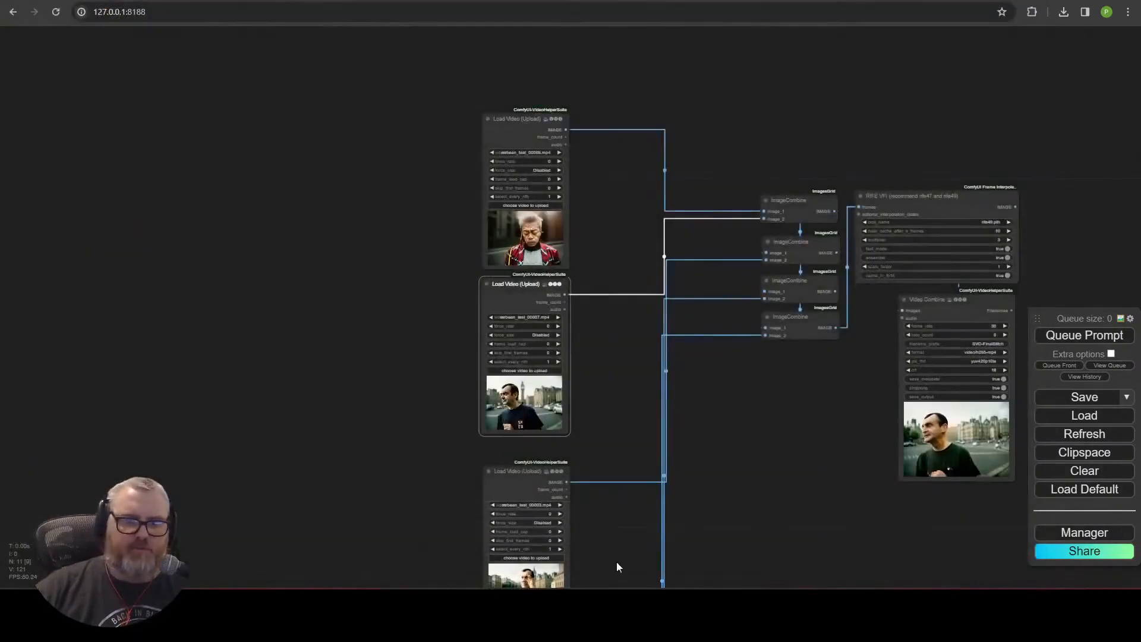
scroll(536, 385, "up", 5)
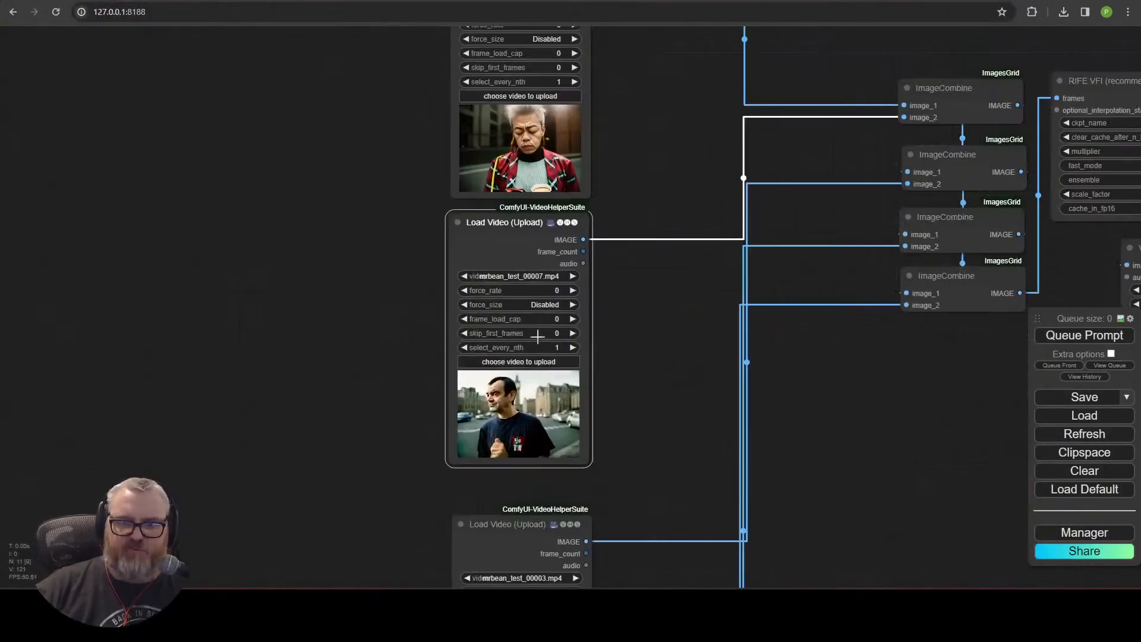
Set the following Load Video nodes to mrbean_test_00007.mp4 and mrbean_test_00008.mp4.
left_click(466, 275)
left_click(573, 277)
left_click_drag(679, 531, 670, 375)
left_click(514, 508)
left_click(460, 422)
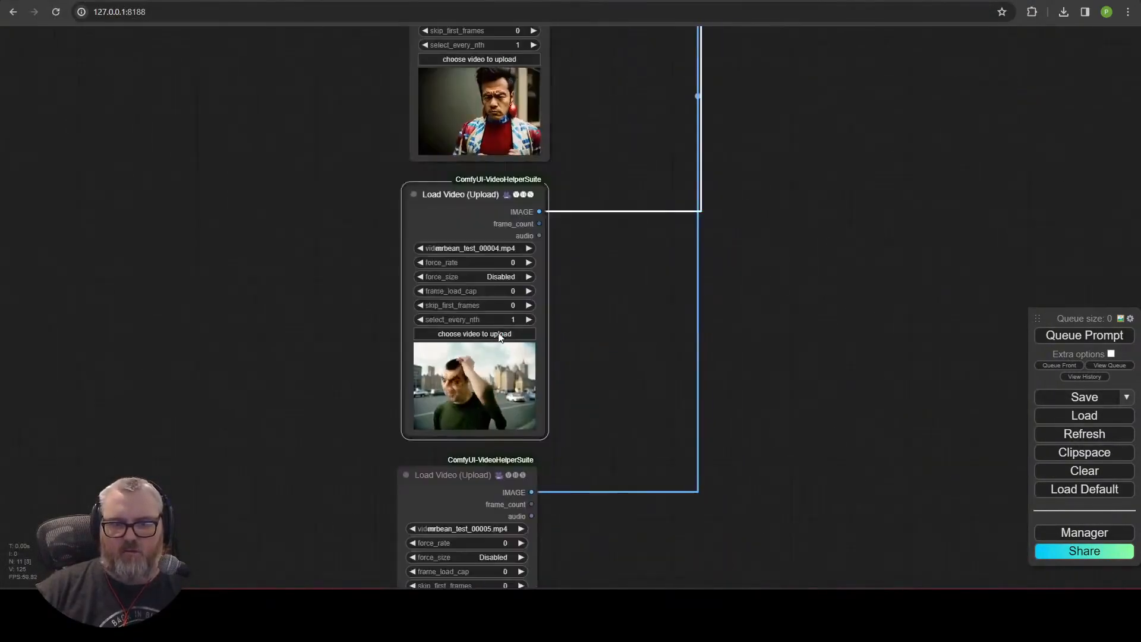
left_click(530, 247)
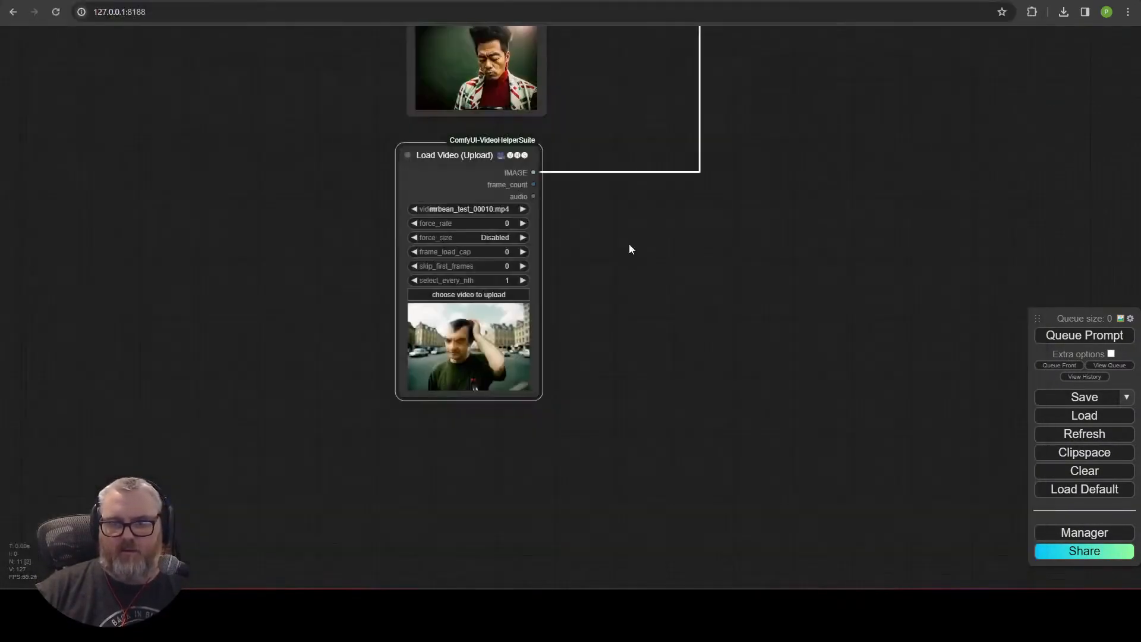
scroll(654, 252, "down", 9)
left_click_drag(714, 108, 523, 494)
scroll(737, 256, "up", 11)
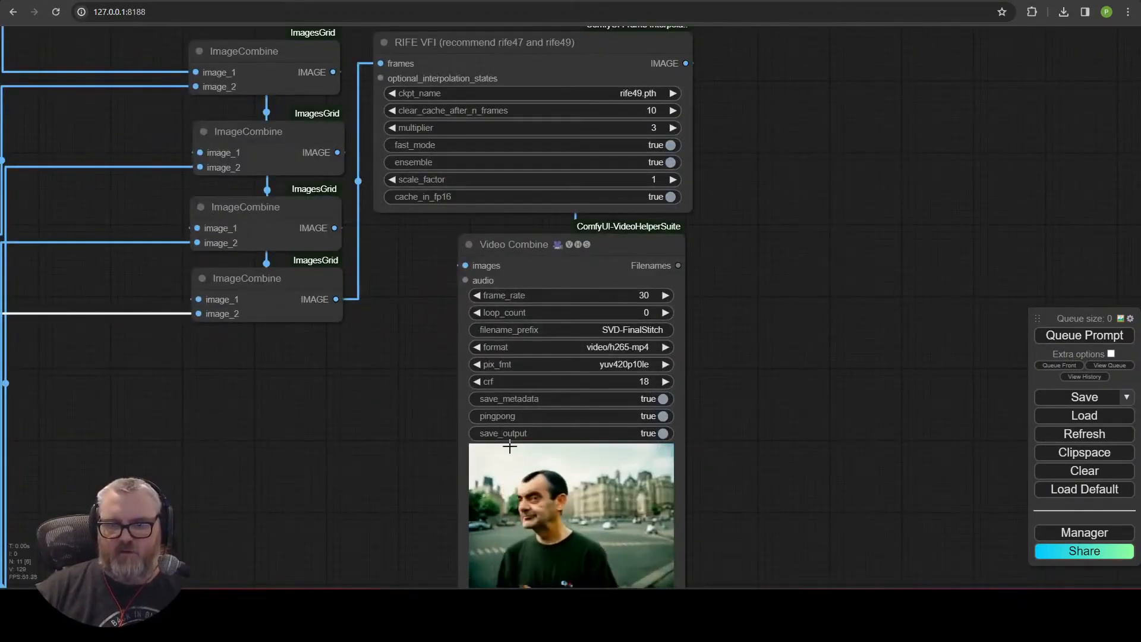
Turn off pingpong on the final SVD-FinalStitch Video Combine and queue the prompt.
left_click(661, 416)
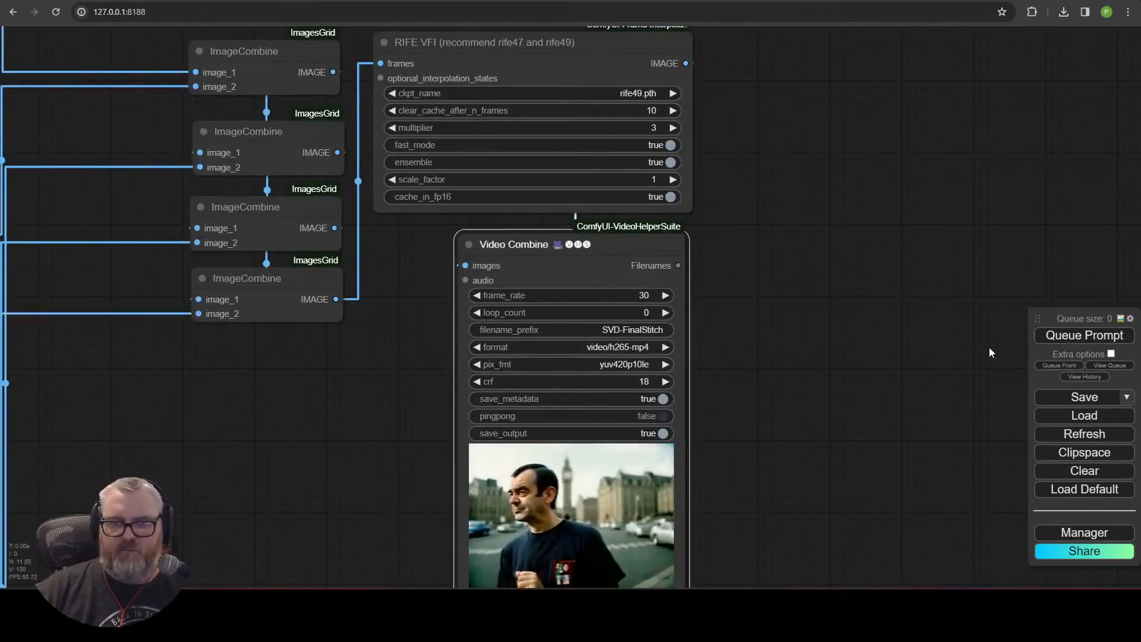
left_click(1086, 340)
Examine the stitched final video output.
scroll(840, 226, "down", 3)
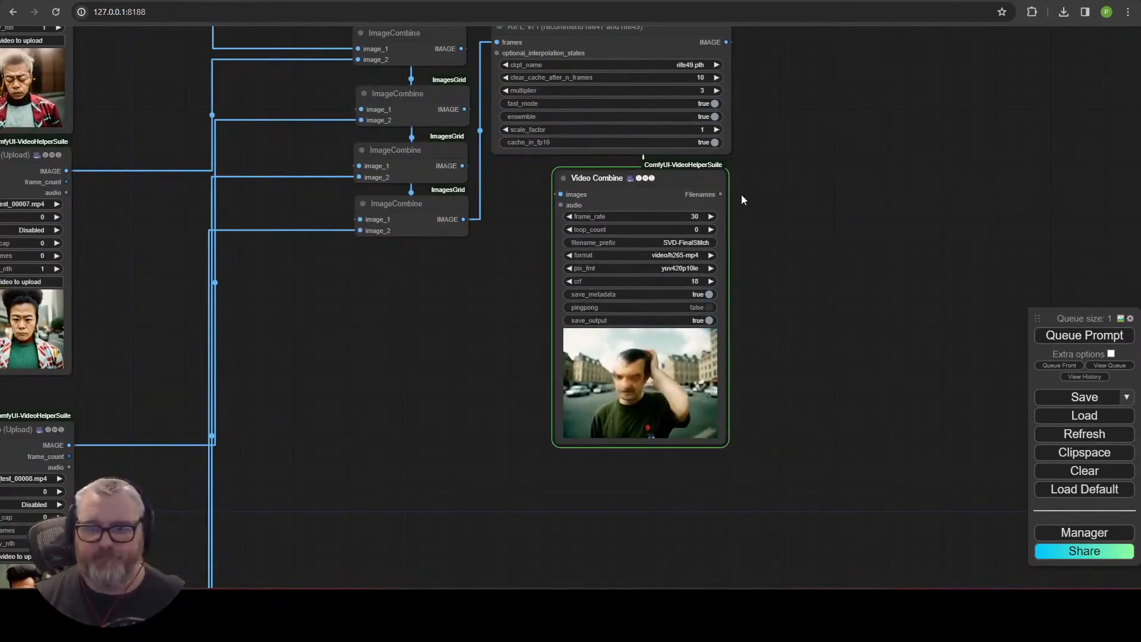
scroll(740, 339, "up", 5)
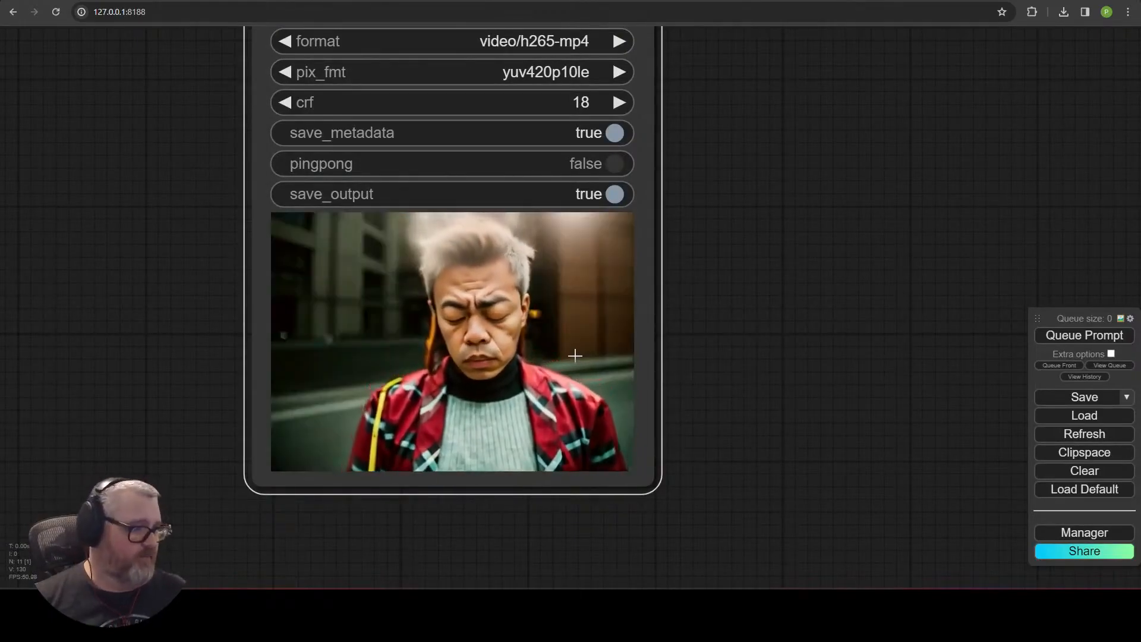
scroll(427, 350, "down", 8)
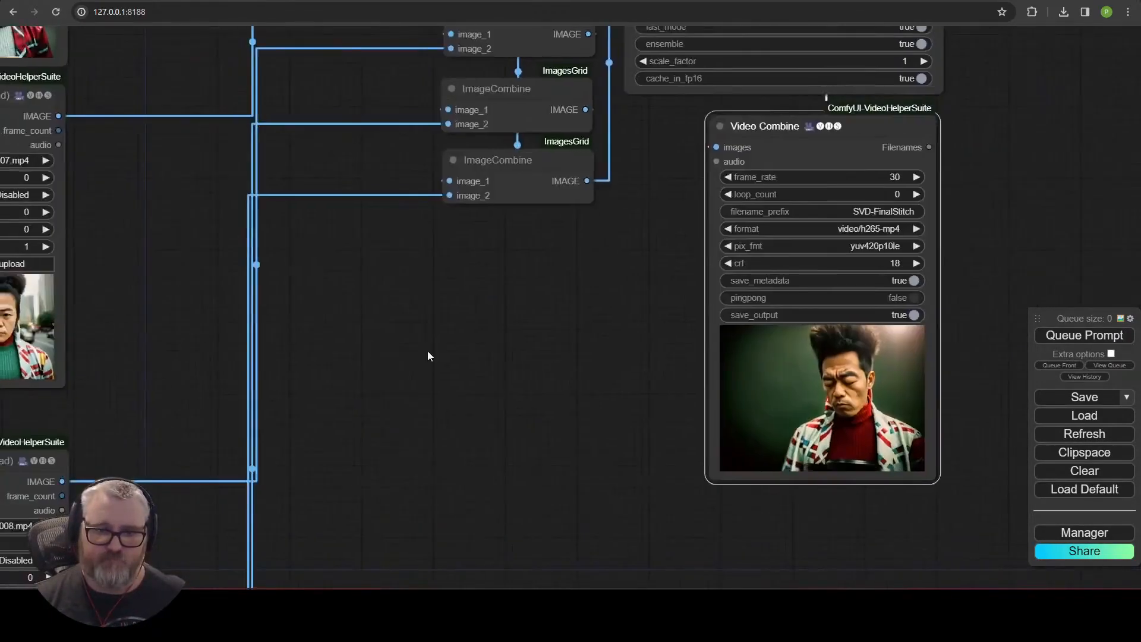
scroll(539, 389, "up", 12)
left_click_drag(538, 389, 233, 371)
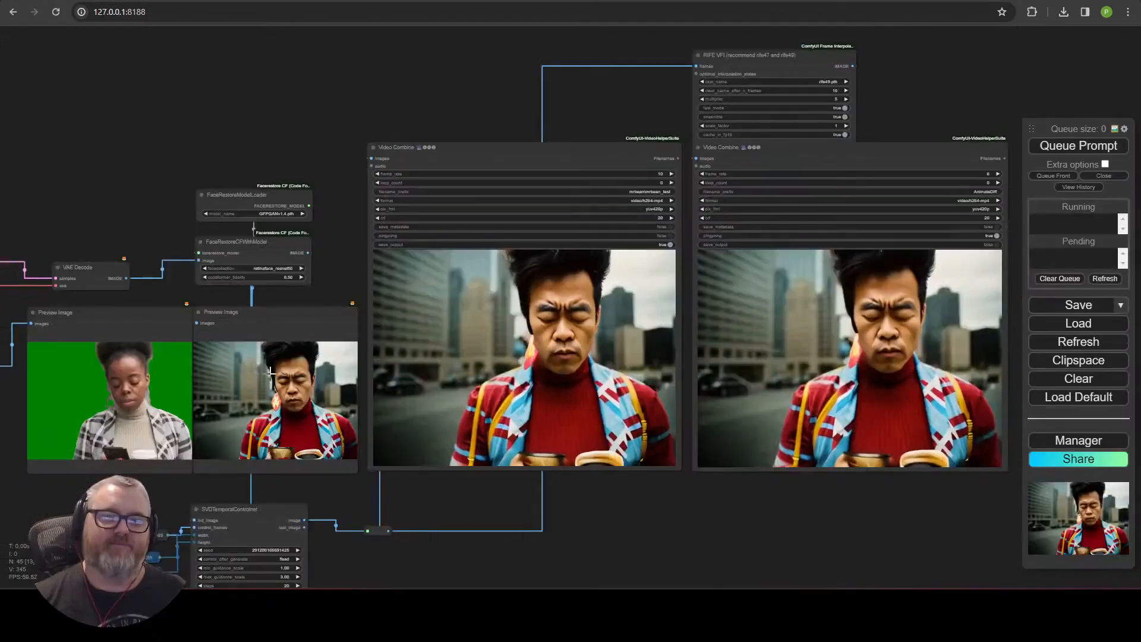
scroll(271, 373, "down", 9)
left_click_drag(206, 258, 781, 163)
scroll(547, 191, "up", 13)
left_click_drag(501, 450, 503, 320)
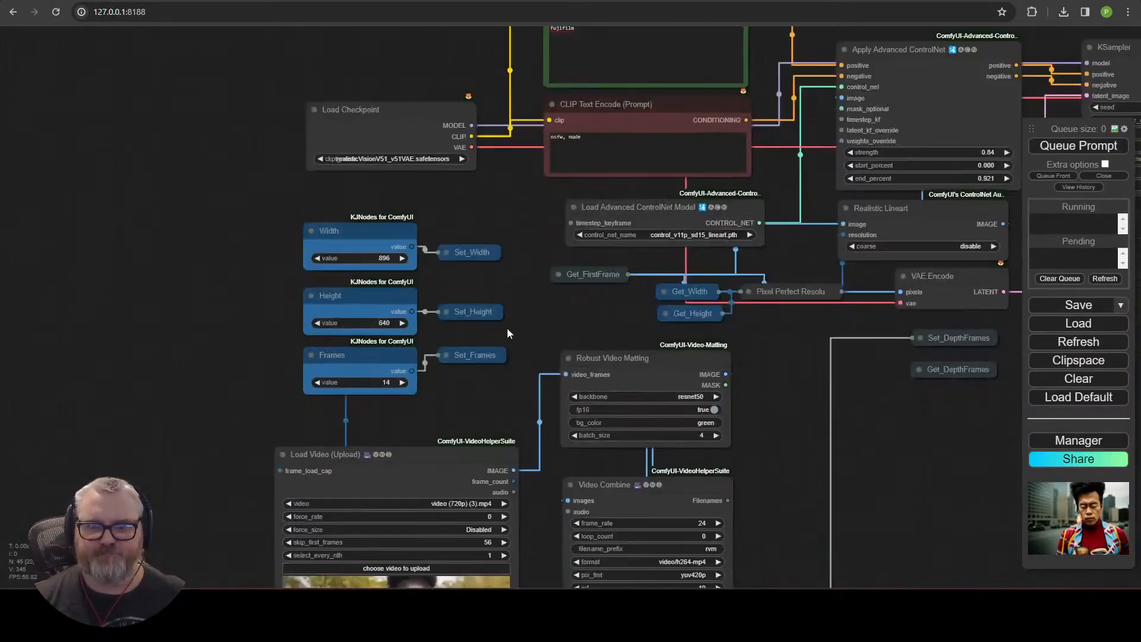
Add an Apply IPAdapter from Encoded node connected to the Load Checkpoint's MODEL output.
left_click_drag(975, 346, 244, 507)
left_click_drag(485, 495, 697, 347)
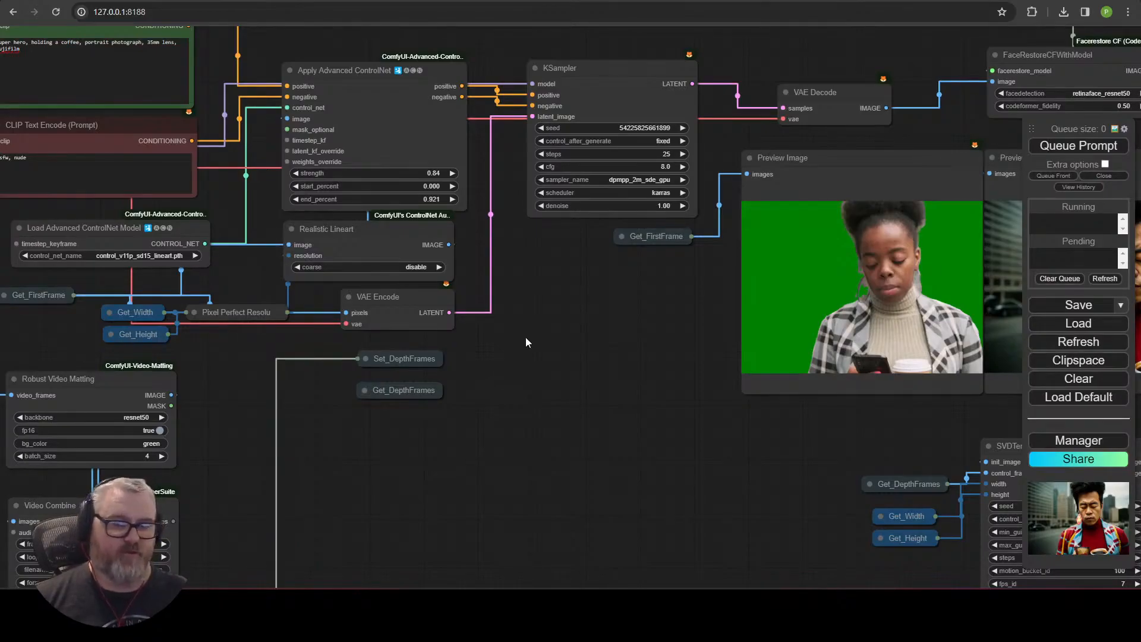
left_click_drag(524, 339, 525, 507)
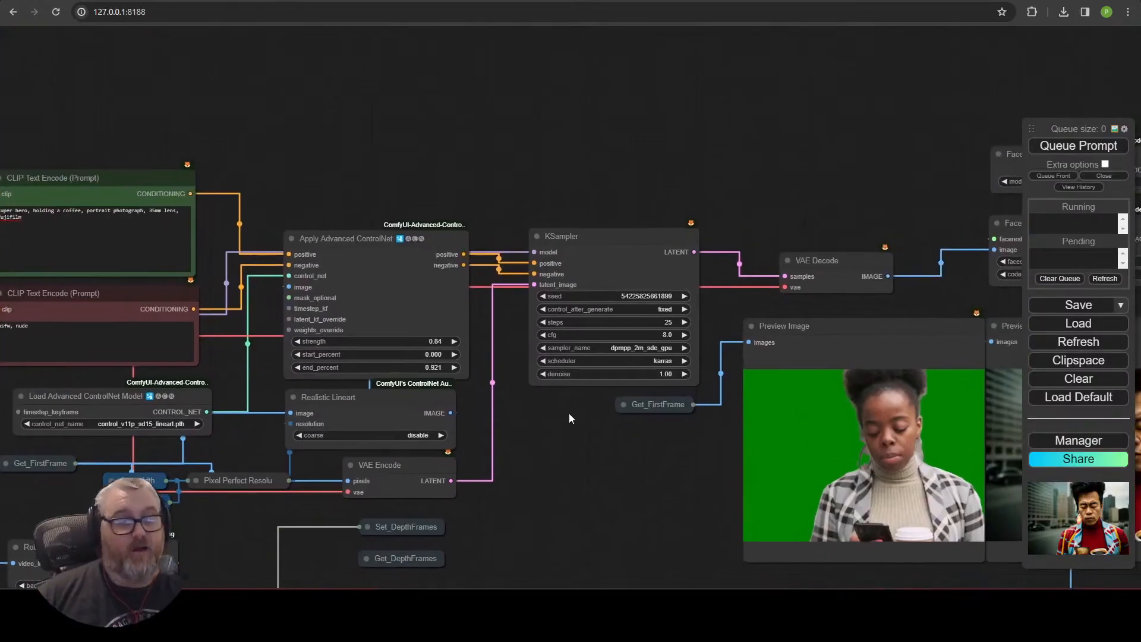
left_click_drag(521, 195, 728, 245)
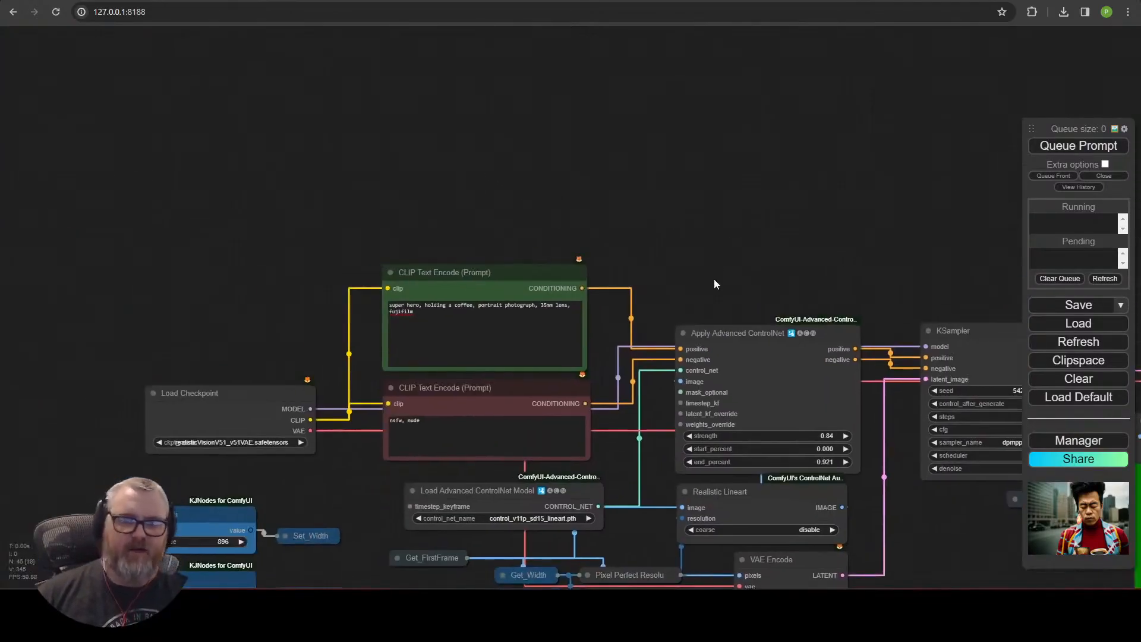
left_click(737, 338)
mouse_move(183, 408)
left_mouse_down()
mouse_move(51, 20)
mouse_move(138, 147)
mouse_move(215, 207)
mouse_move(469, 88)
left_mouse_up()
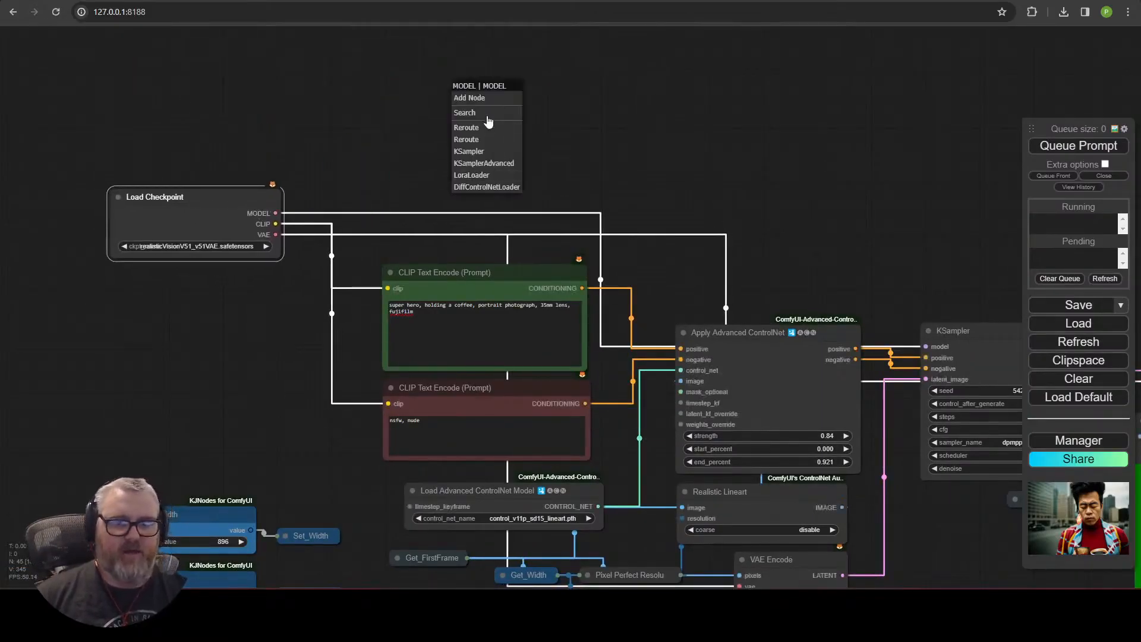
left_click(493, 113)
type("apply")
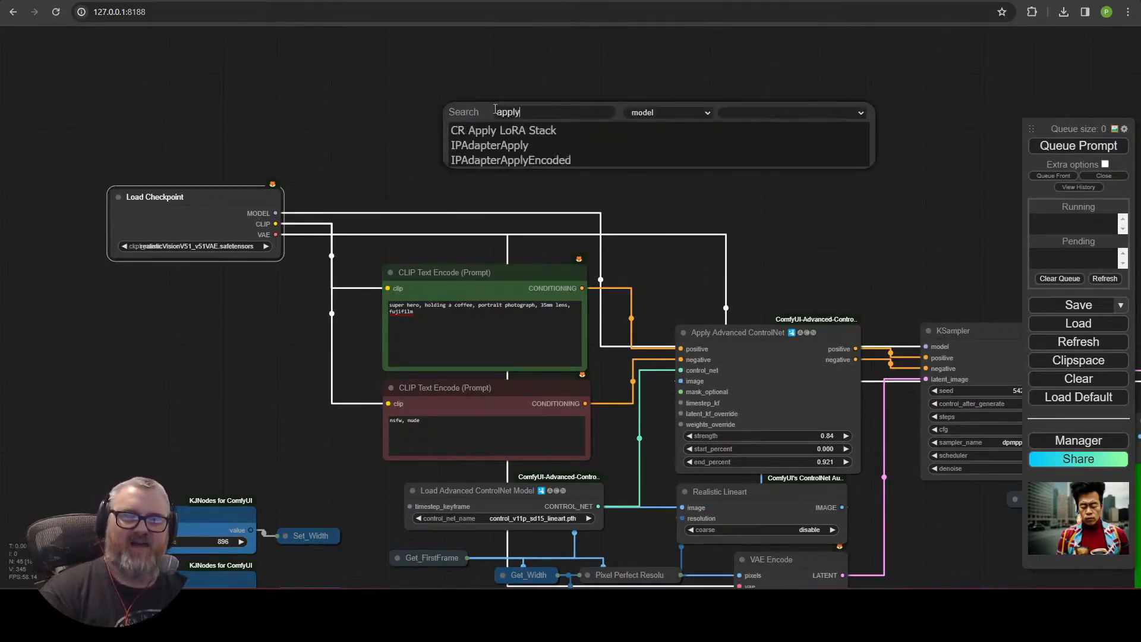
left_click(488, 164)
Add a Load IPAdapter Model node feeding the ipadapter input, using ip-adapter-plus-face_sd15.safetensors.
left_click_drag(533, 128, 497, 69)
left_click_drag(646, 154, 706, 260)
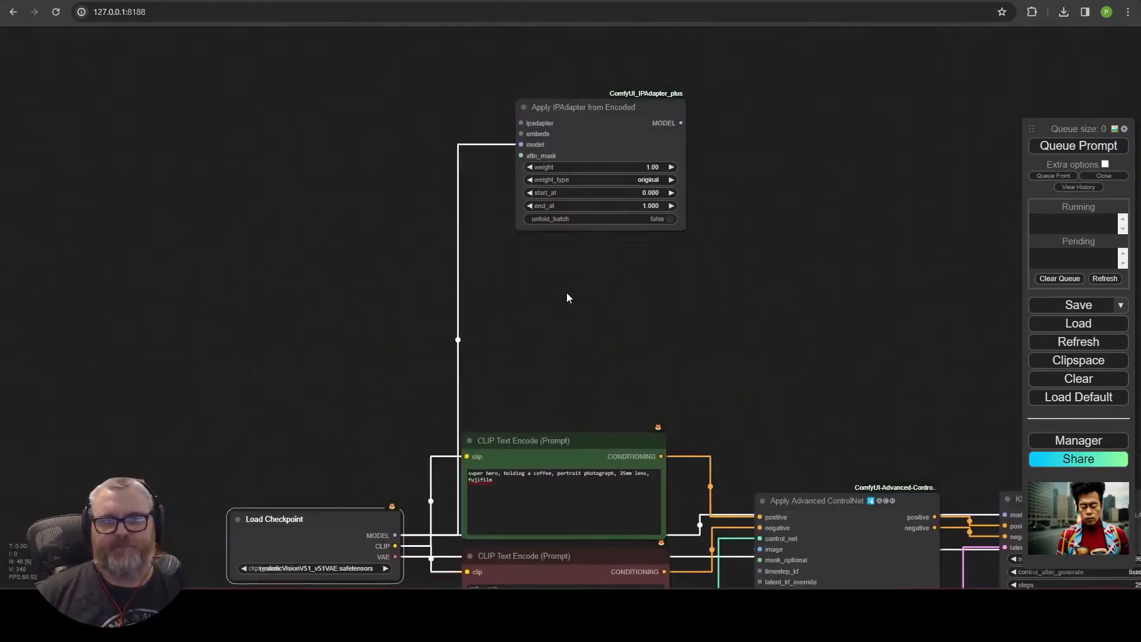
left_click_drag(566, 291, 521, 484)
left_click_drag(362, 228, 373, 233)
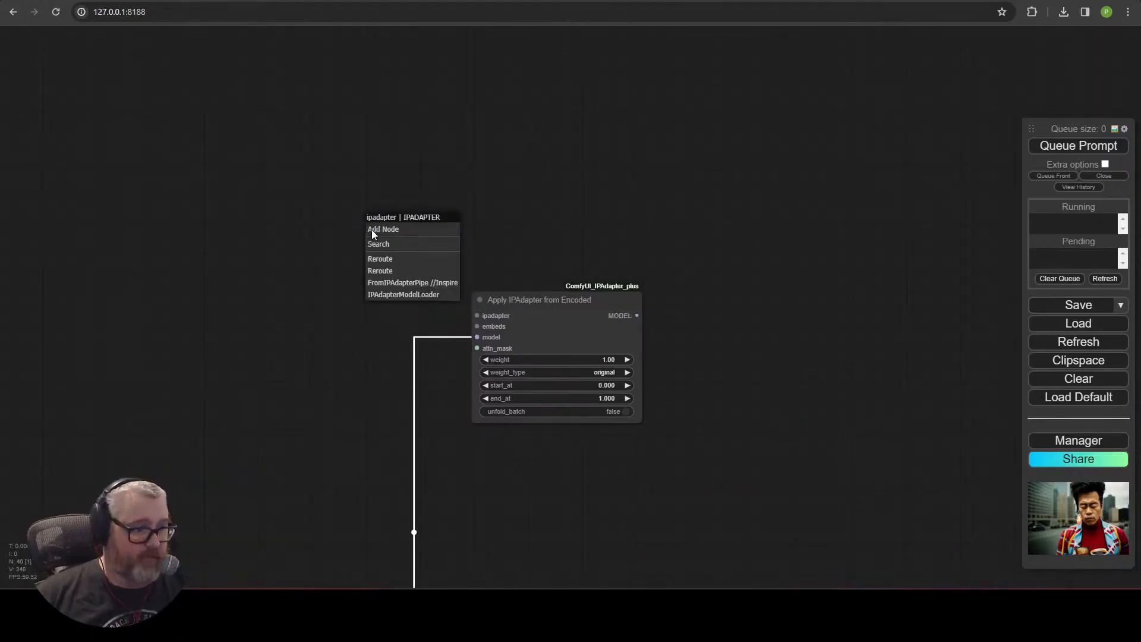
left_click(403, 295)
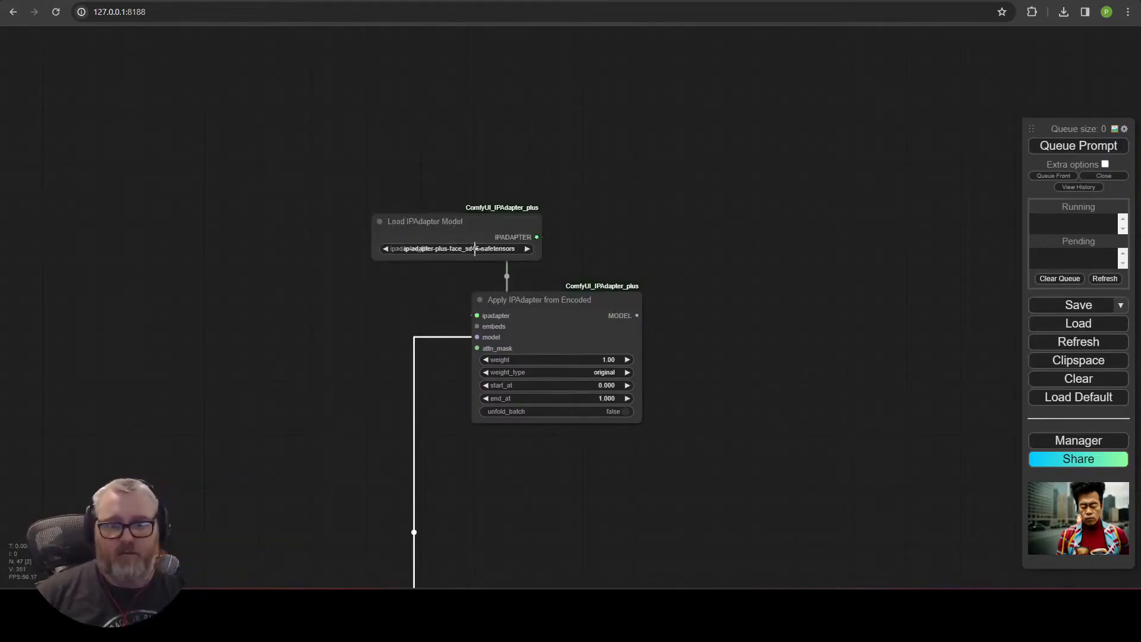
left_click(475, 249)
left_click(544, 253)
left_click_drag(496, 225, 387, 245)
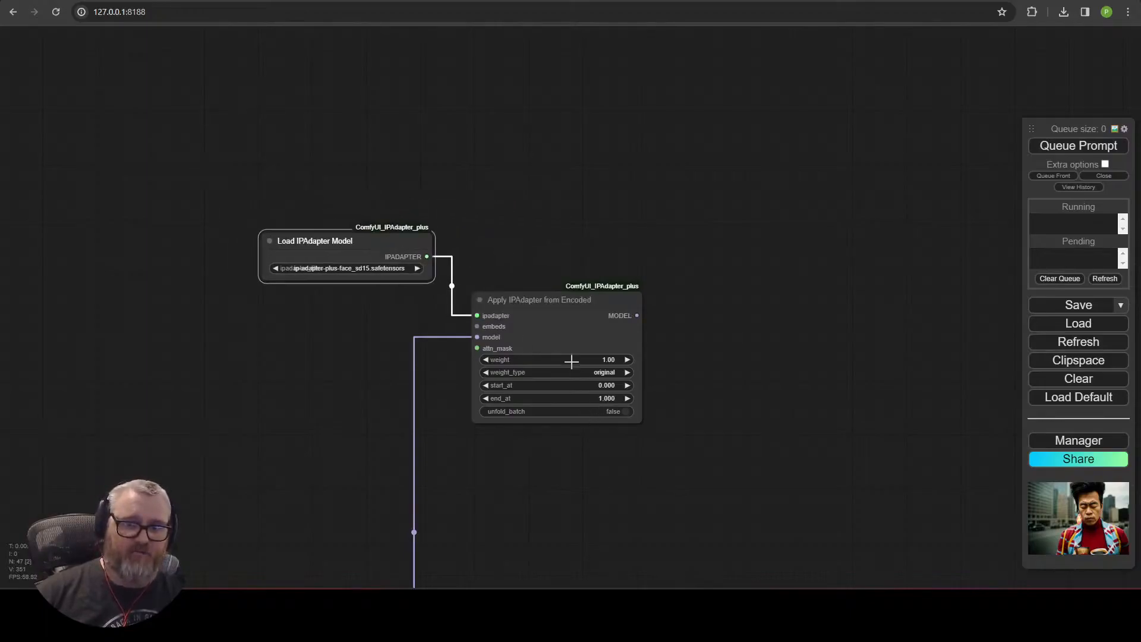
Add an Encode IPAdapter Image node feeding the Apply IPAdapter node's embeds input.
left_click_drag(365, 347, 334, 297)
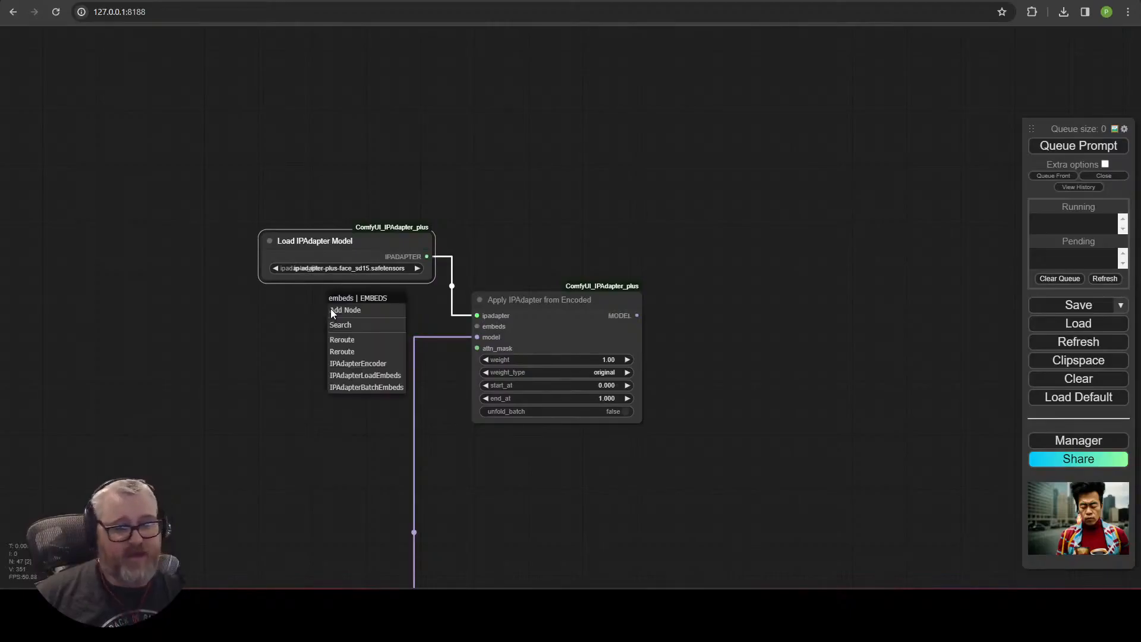
left_click(354, 363)
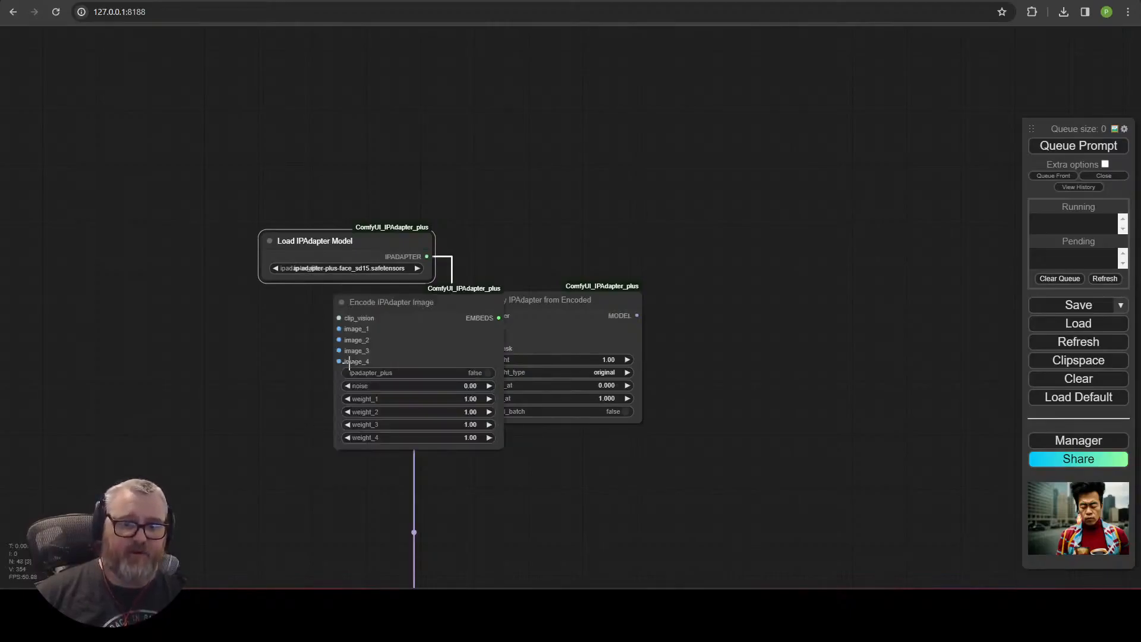
left_click_drag(414, 323, 379, 313)
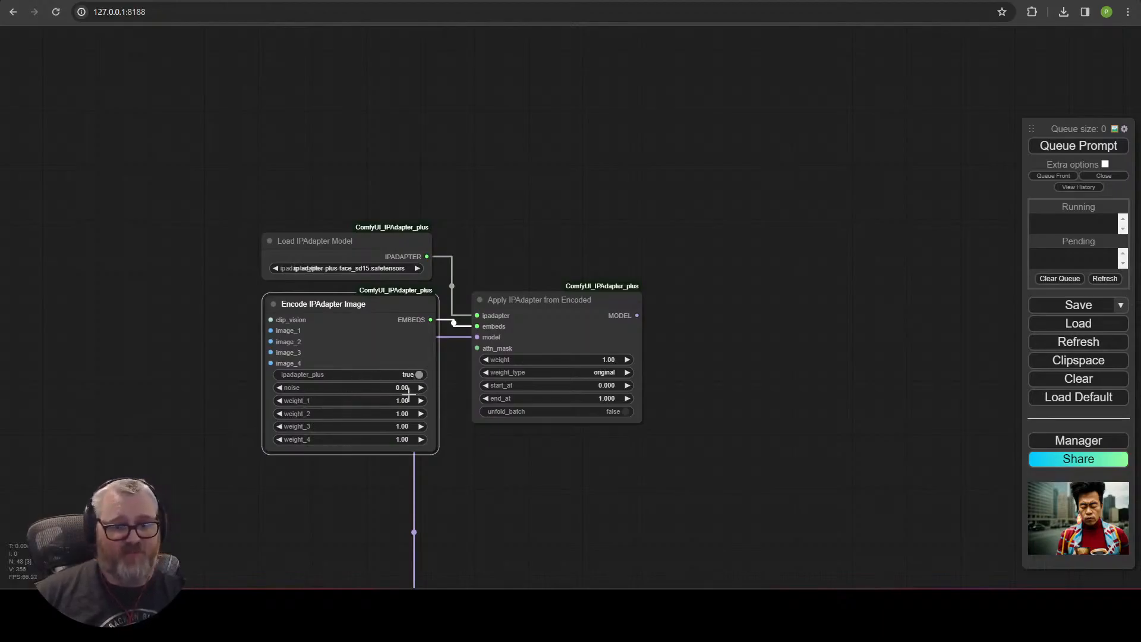
Add a Load CLIP Vision node to the encoder's clip_vision input and select clip_vision-sd15.safetensors.
left_click_drag(132, 261, 132, 261)
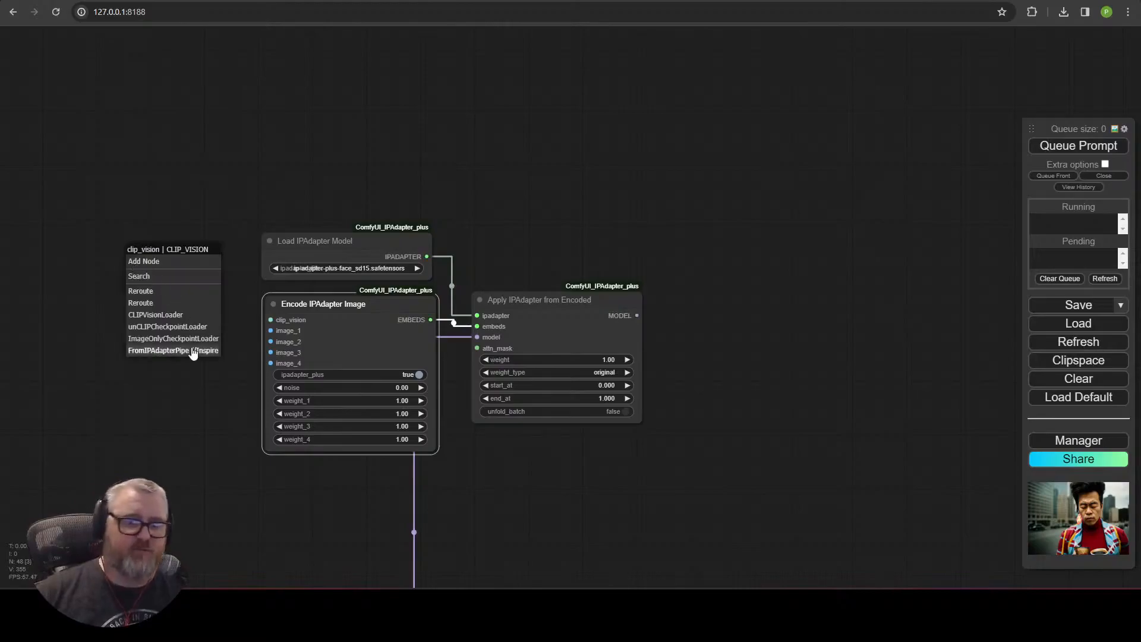
left_click(173, 315)
left_click_drag(179, 254, 161, 180)
left_click_drag(359, 248, 210, 123)
left_click(221, 143)
left_click(234, 207)
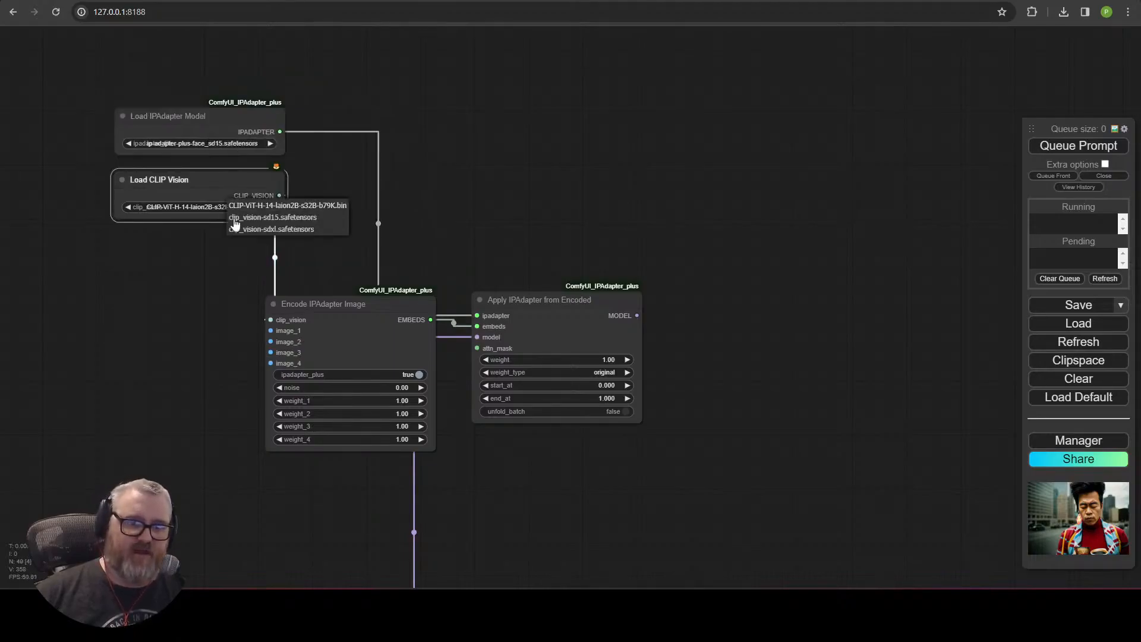
left_click(260, 217)
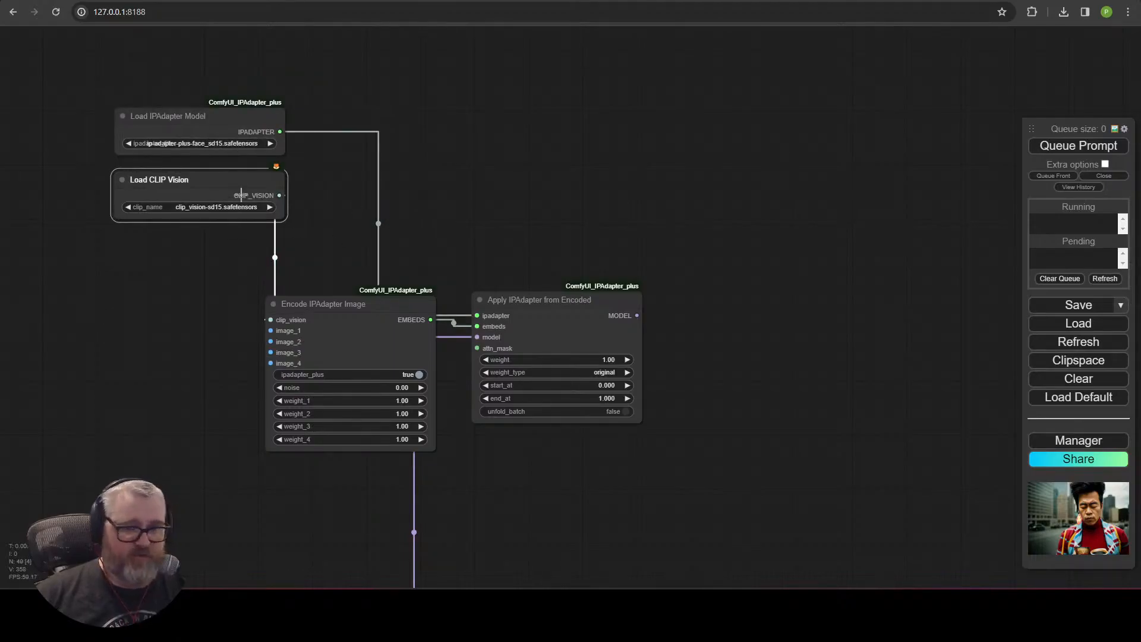
left_click(190, 130)
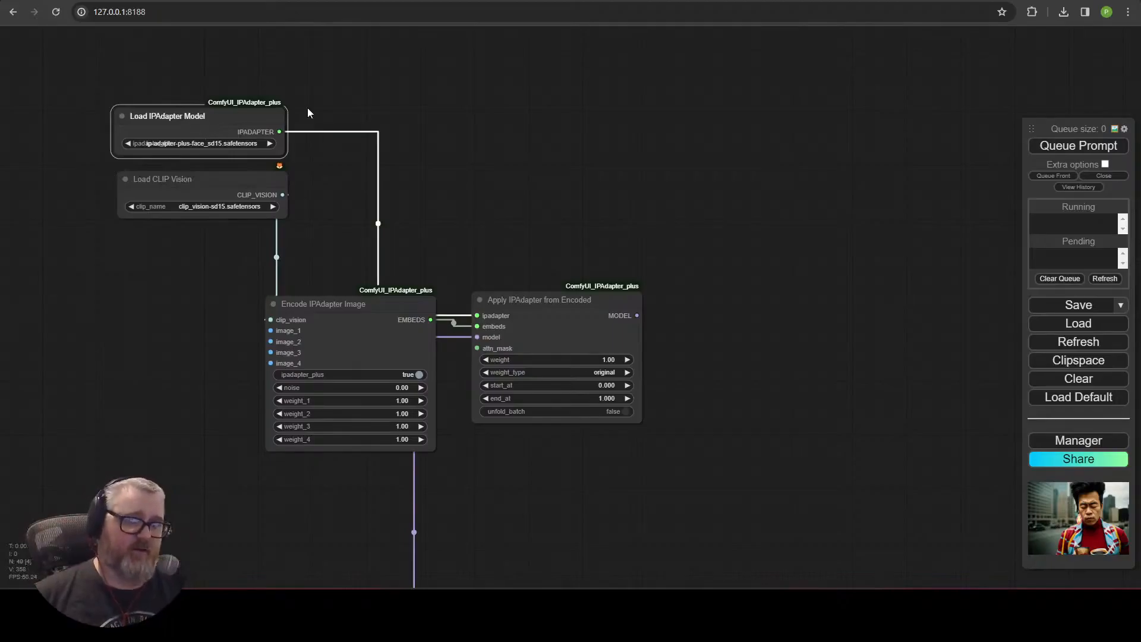
Look up the ComfyUI_IPAdapter_plus repository README for the matching IPAdapter models and image encoders.
left_click(1114, 445)
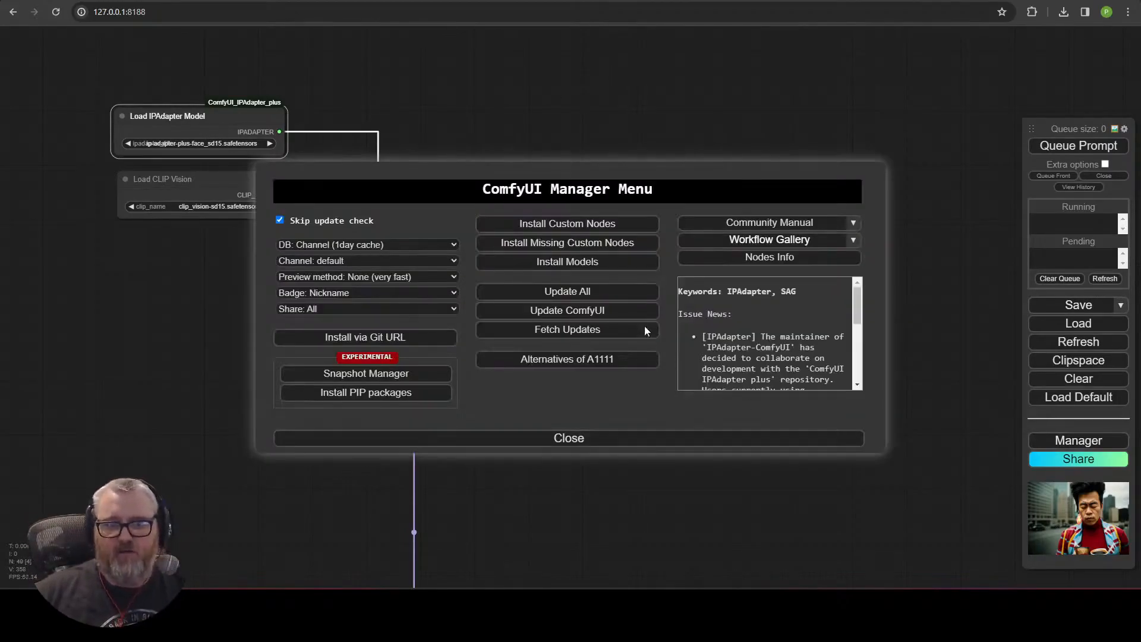
left_click(620, 232)
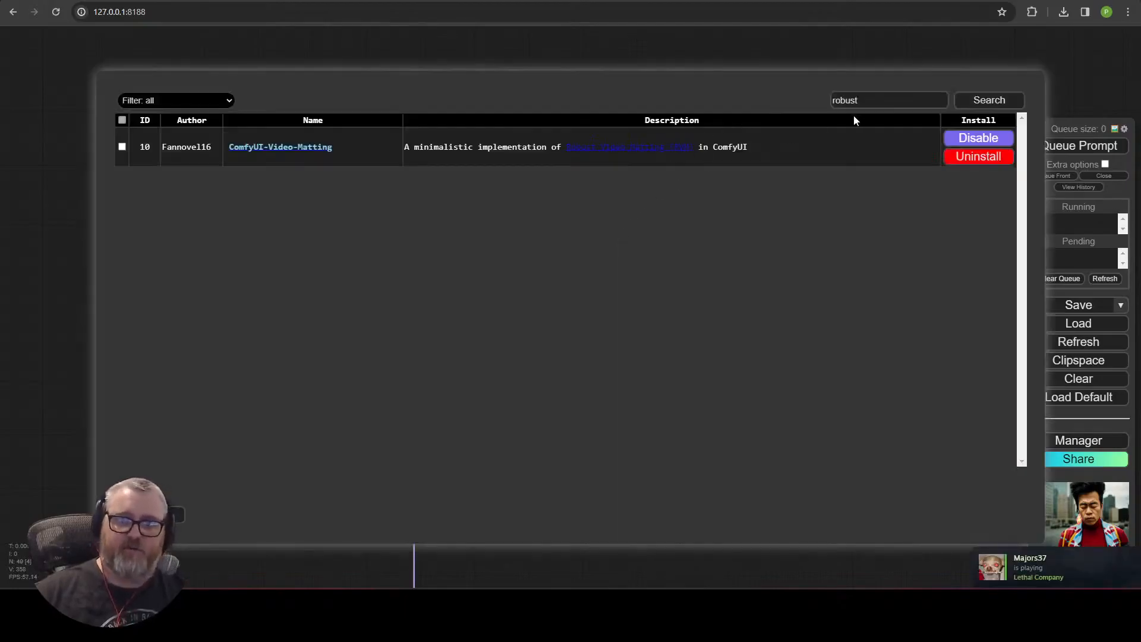
left_click(877, 101)
type("ipadap")
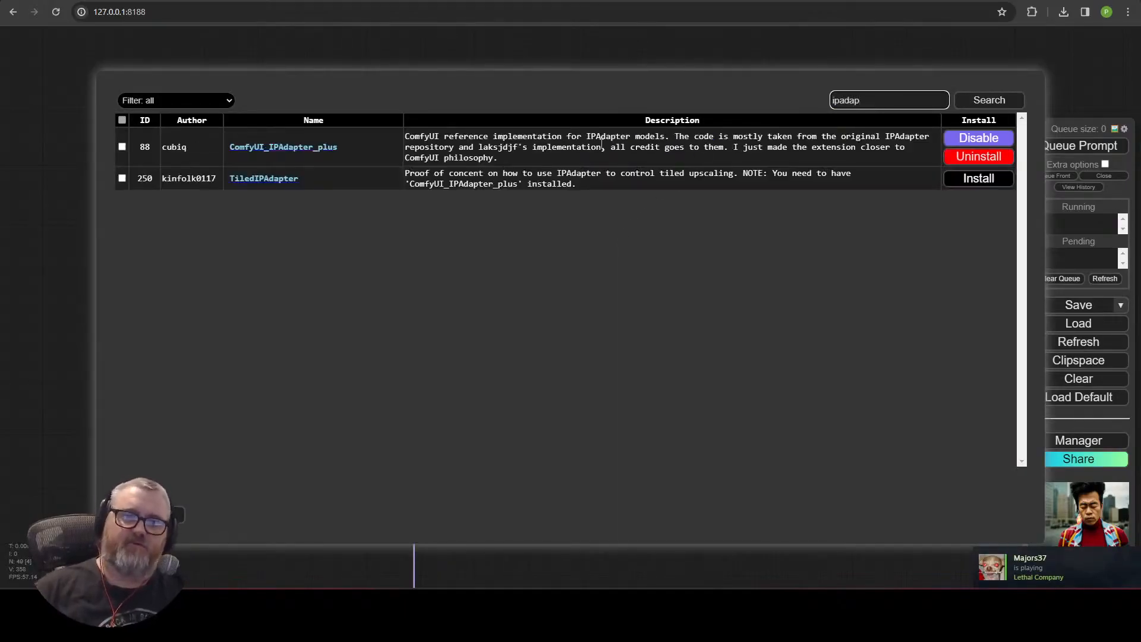
left_click(270, 153)
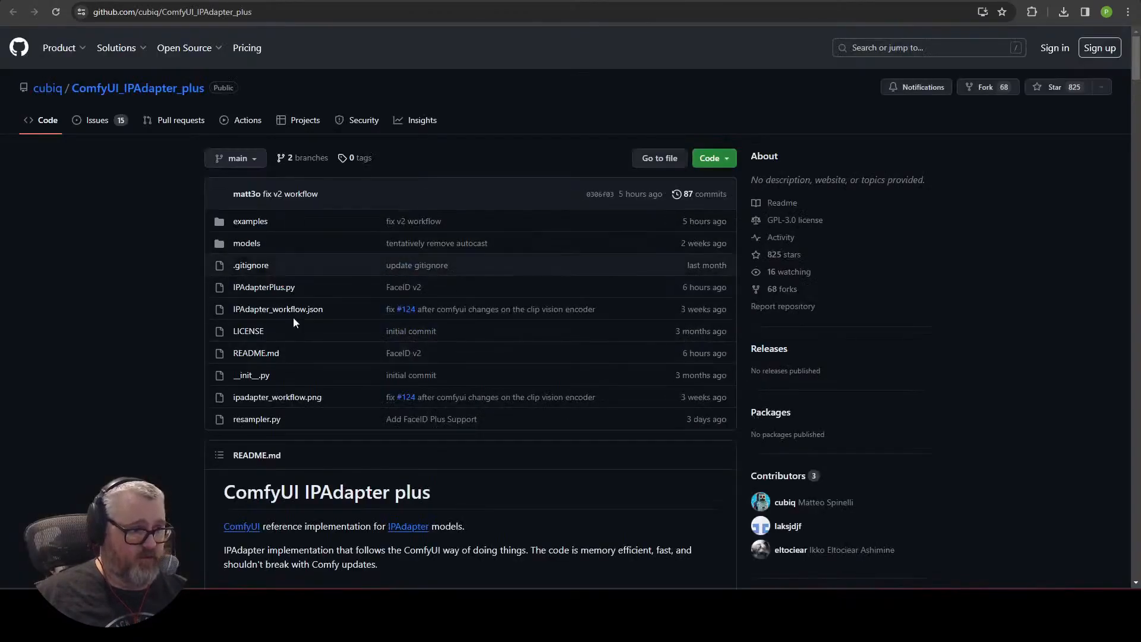
scroll(185, 383, "down", 20)
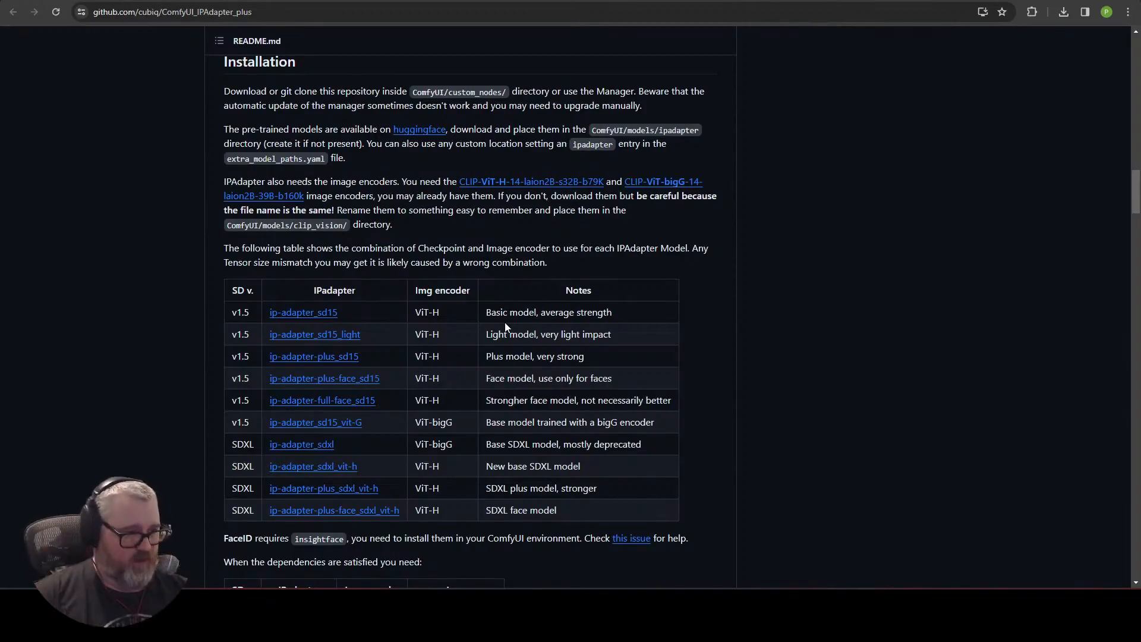
scroll(338, 322, "down", 6)
scroll(338, 322, "up", 6)
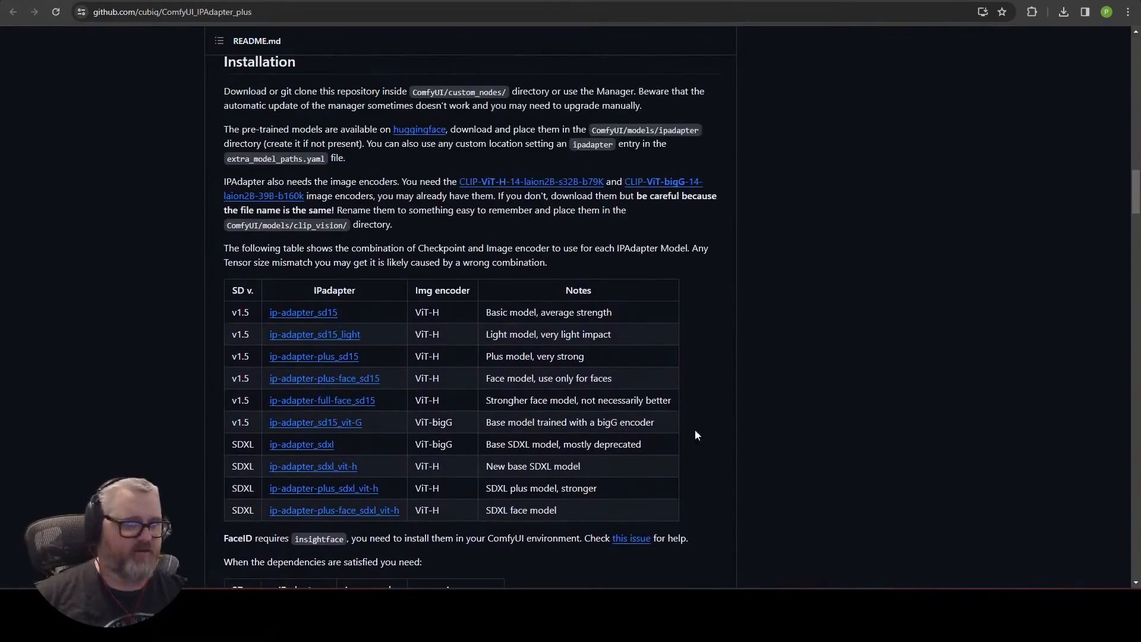
left_click(368, 1)
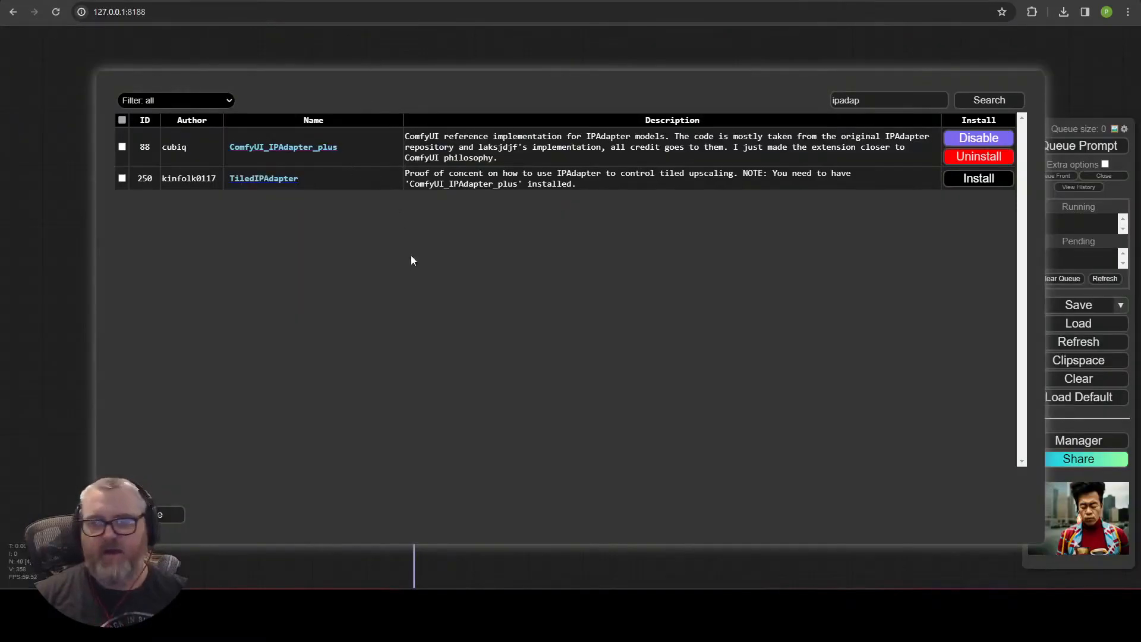
left_click(161, 516)
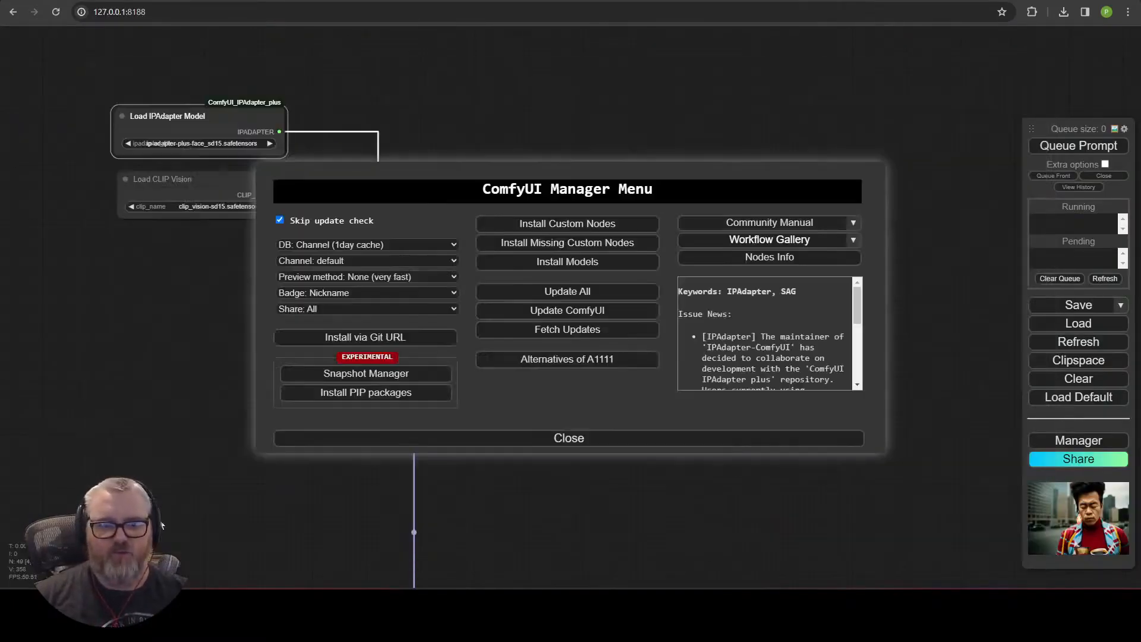
left_click(530, 438)
Add a Load Image node connected to the Encode IPAdapter Image's image_1 input.
left_click_drag(416, 319, 429, 284)
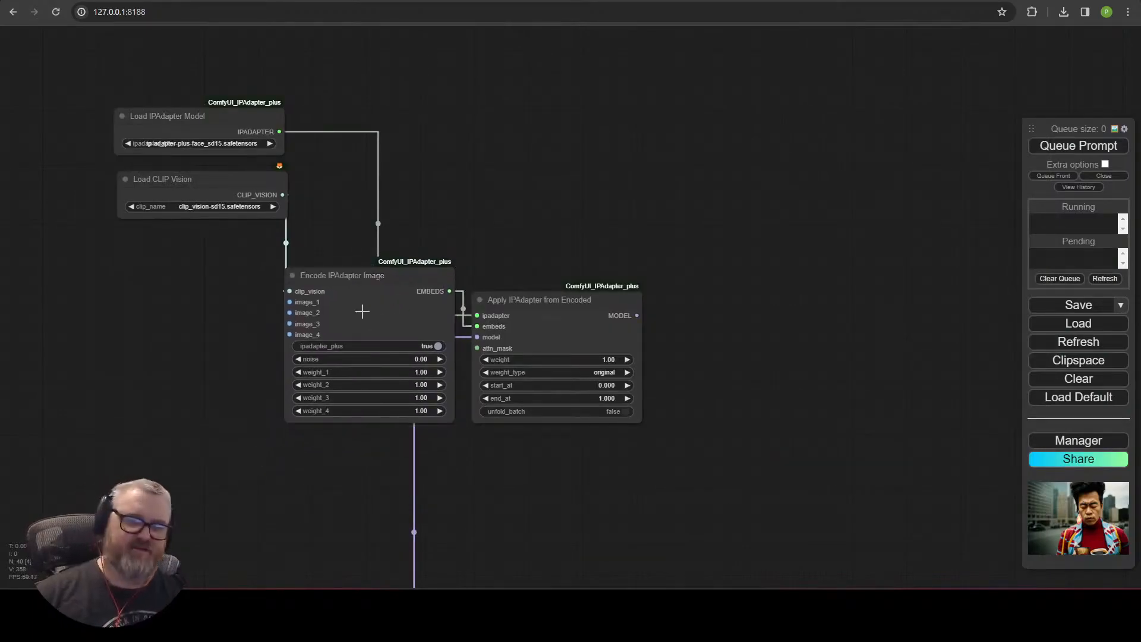
left_click_drag(289, 302, 98, 324)
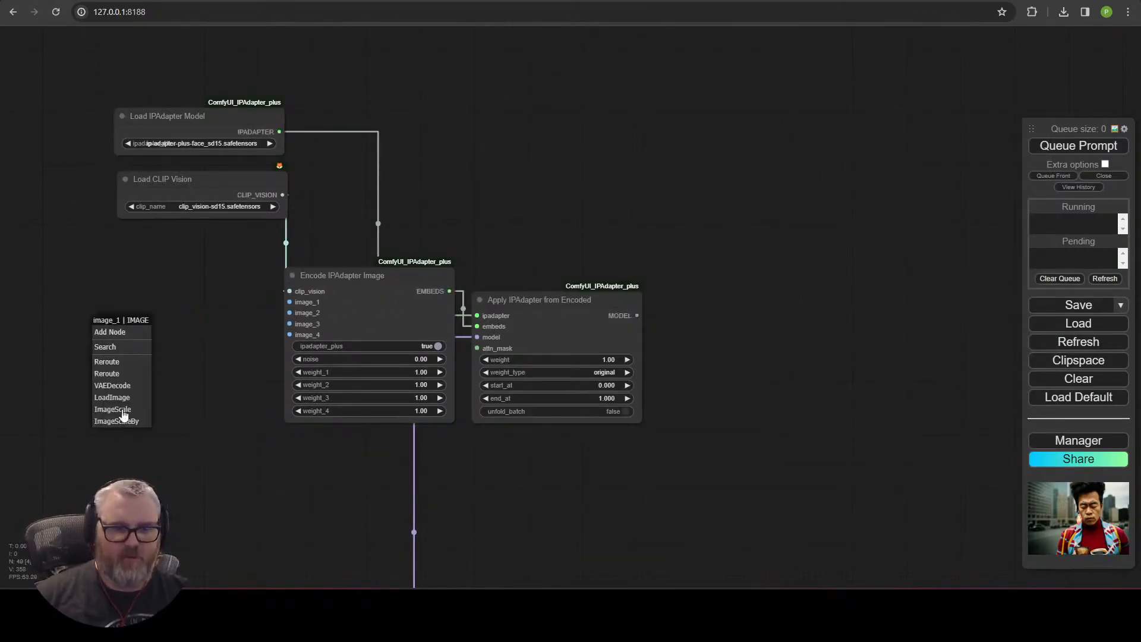
left_click(113, 397)
Insert a Prepare Image For Clip Vision node after Load Image and connect its output to all four image inputs.
left_click_drag(223, 331, 383, 295)
left_click_drag(449, 266, 293, 263)
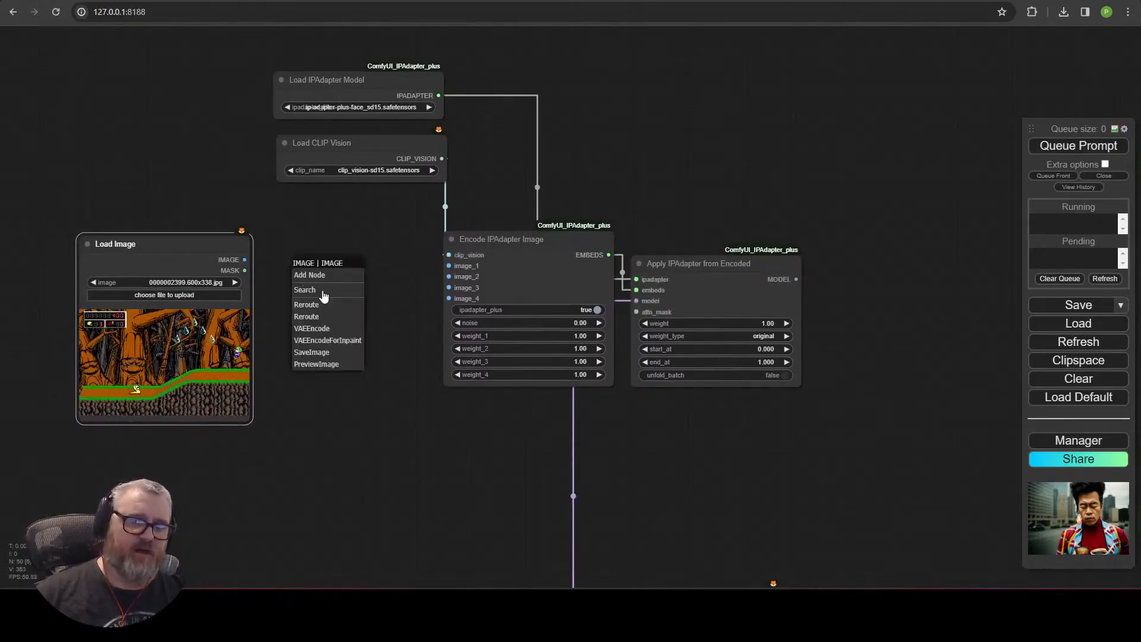
left_click(330, 289)
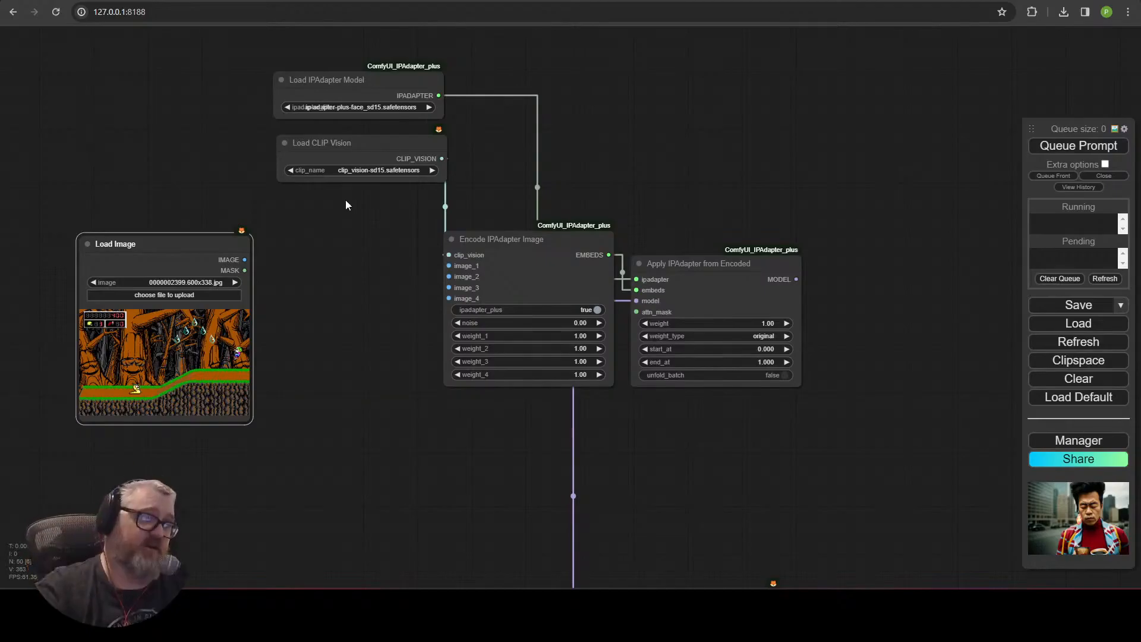
left_click_drag(425, 488, 443, 406)
double_click(357, 262)
type("prep")
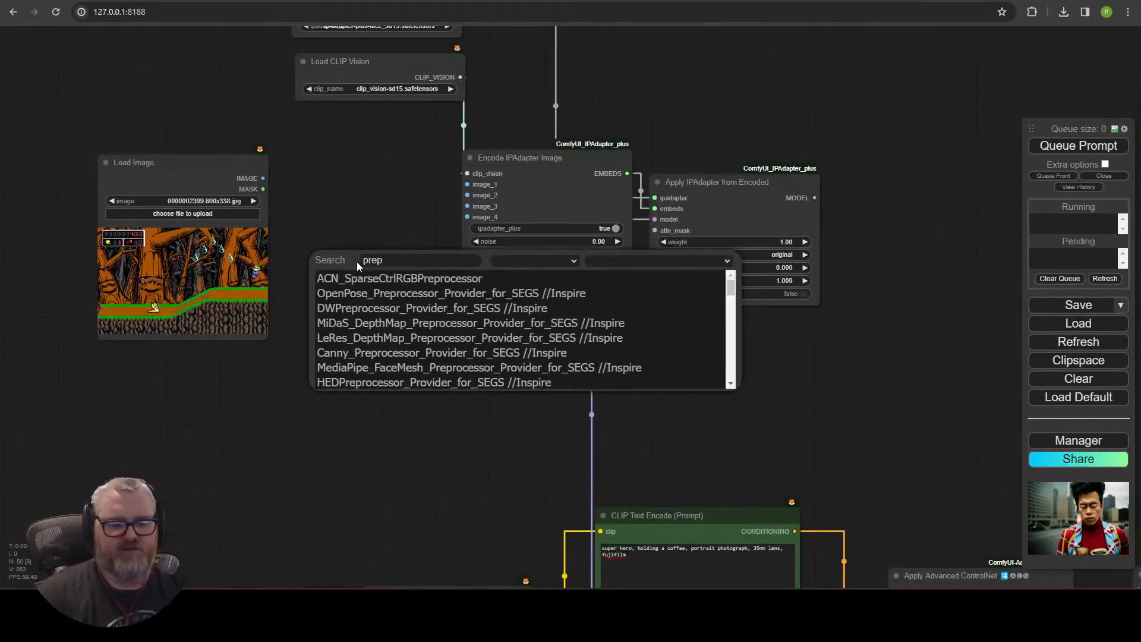
type("ima")
left_click(366, 280)
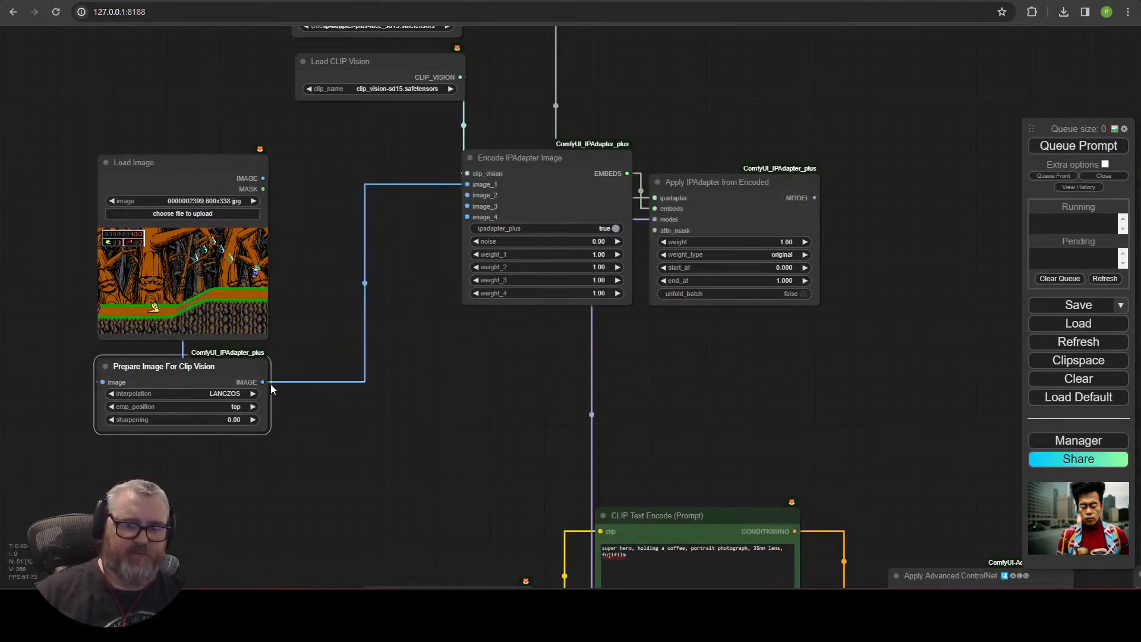
left_click_drag(461, 220, 467, 206)
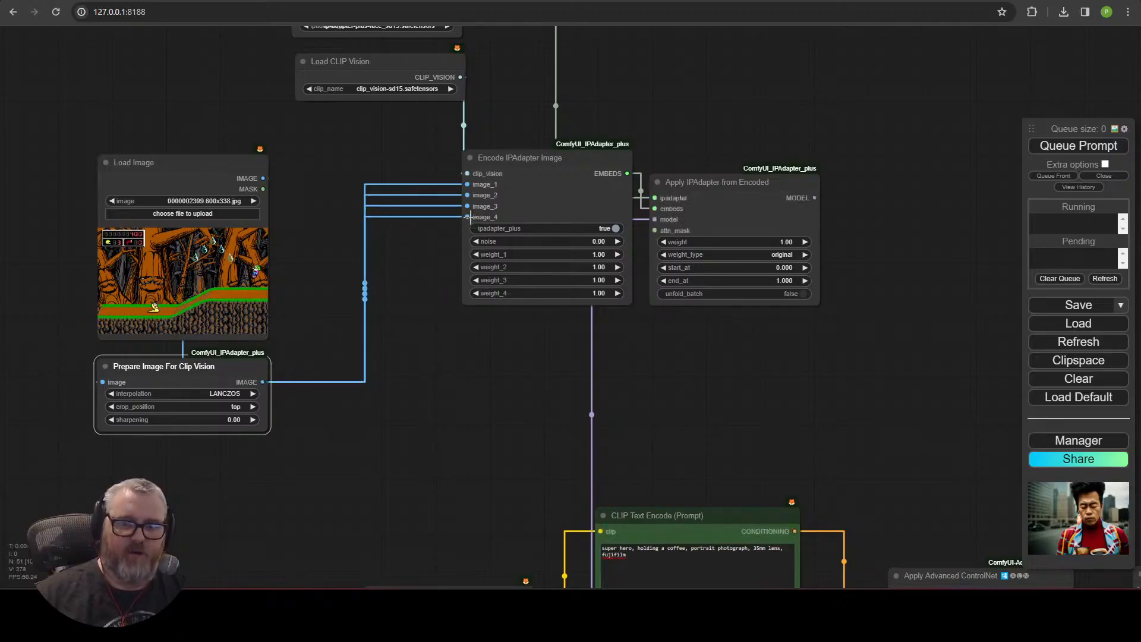
Set the Apply IPAdapter from Encoded weight to 0.85.
left_click(794, 240)
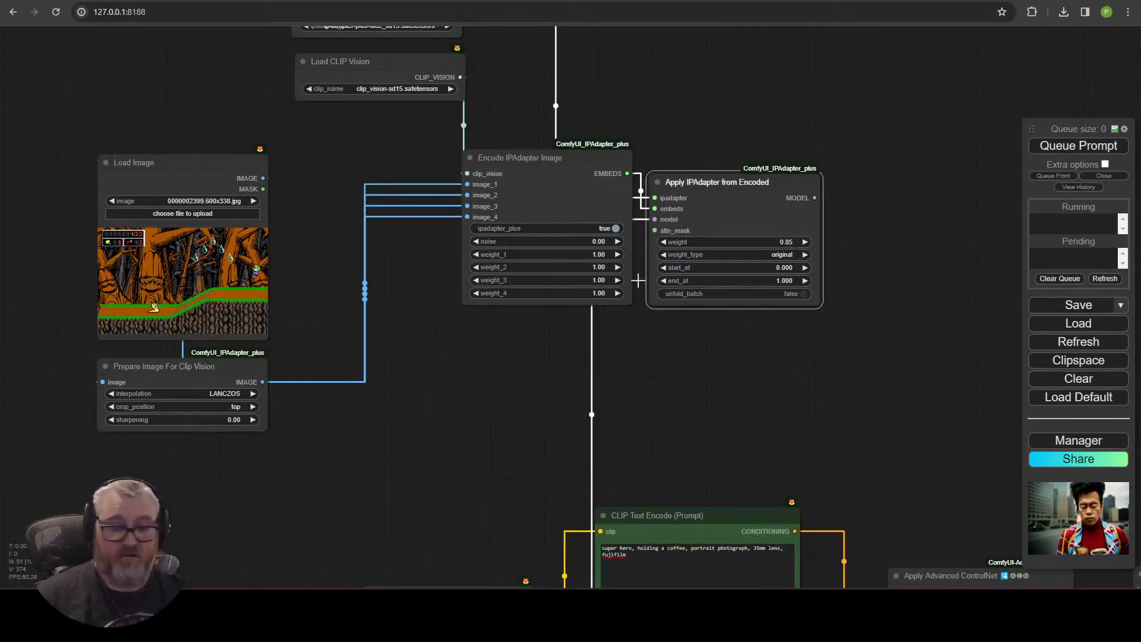
left_click(158, 213)
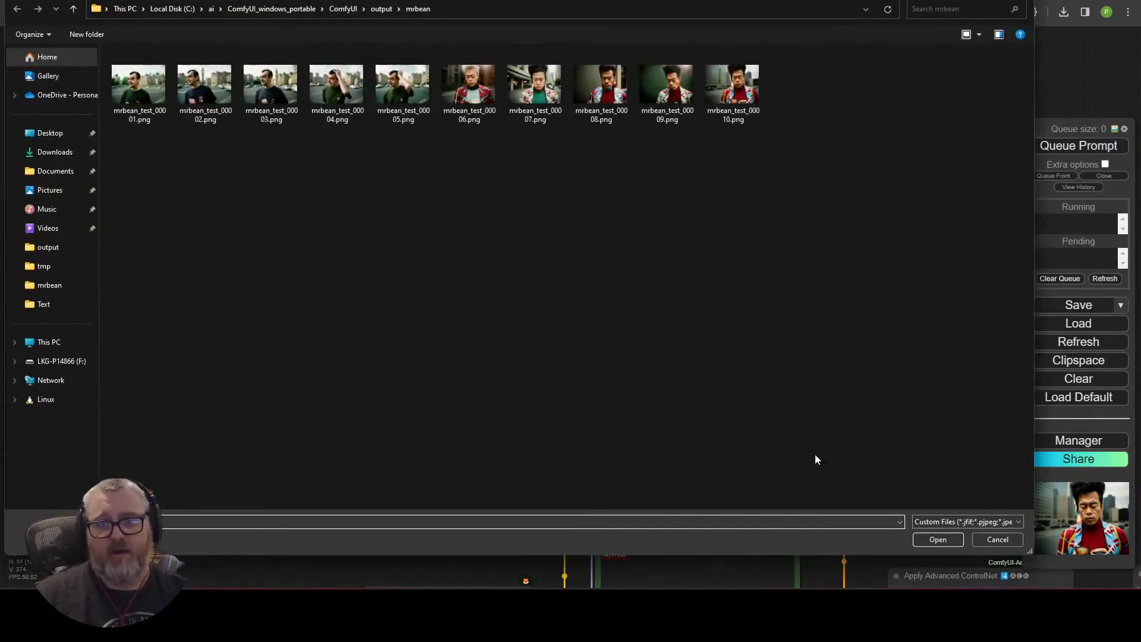
left_click(997, 539)
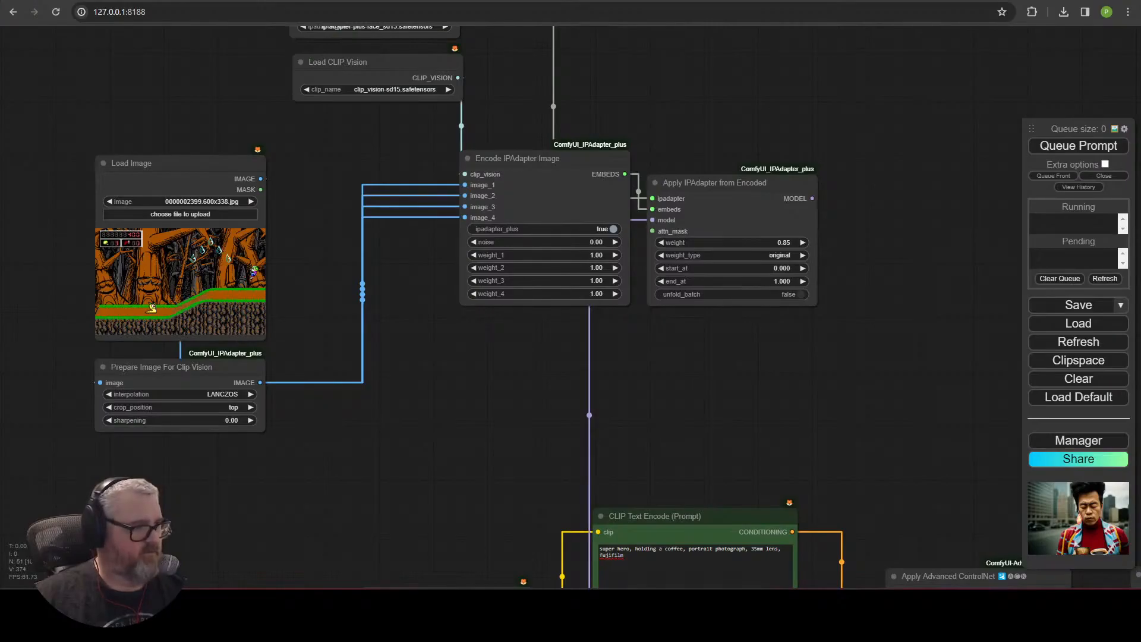
Set the Load Video node's skip_first_frames to 0.
left_click_drag(0, 238, 255, 322)
left_click_drag(386, 276, 363, 155)
left_click_drag(486, 567, 415, 215)
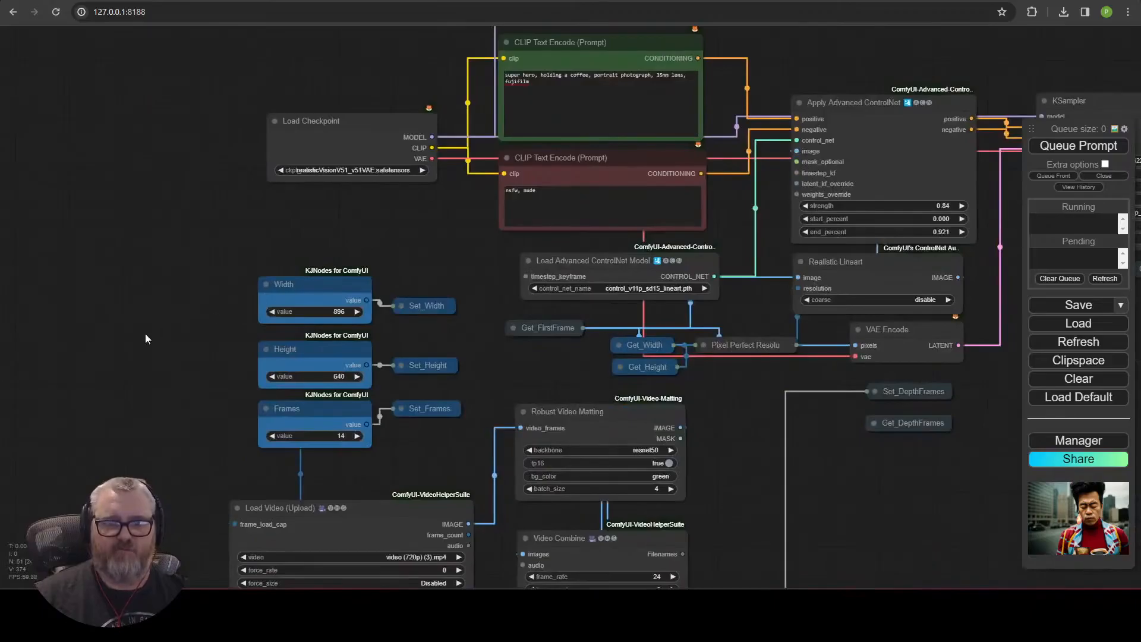
left_click_drag(125, 573, 269, 215)
left_click(592, 197)
left_click(593, 197)
left_click(592, 197)
left_click(377, 197)
scroll(267, 312, "up", 1)
left_click_drag(267, 312, 35, 354)
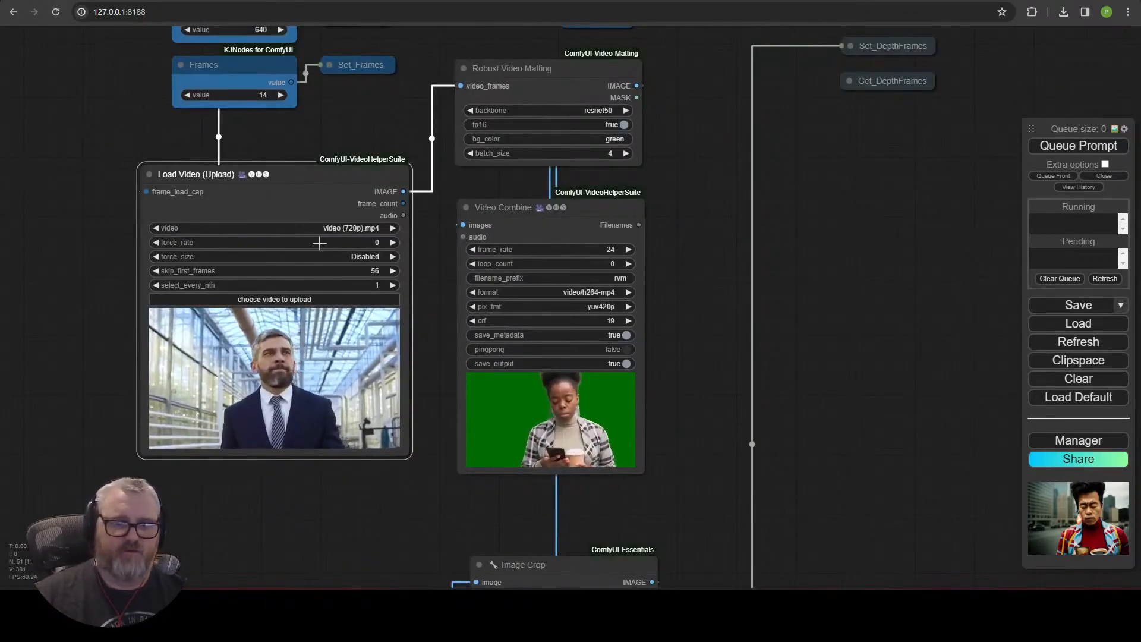
left_click(380, 271)
type("0")
key("Return")
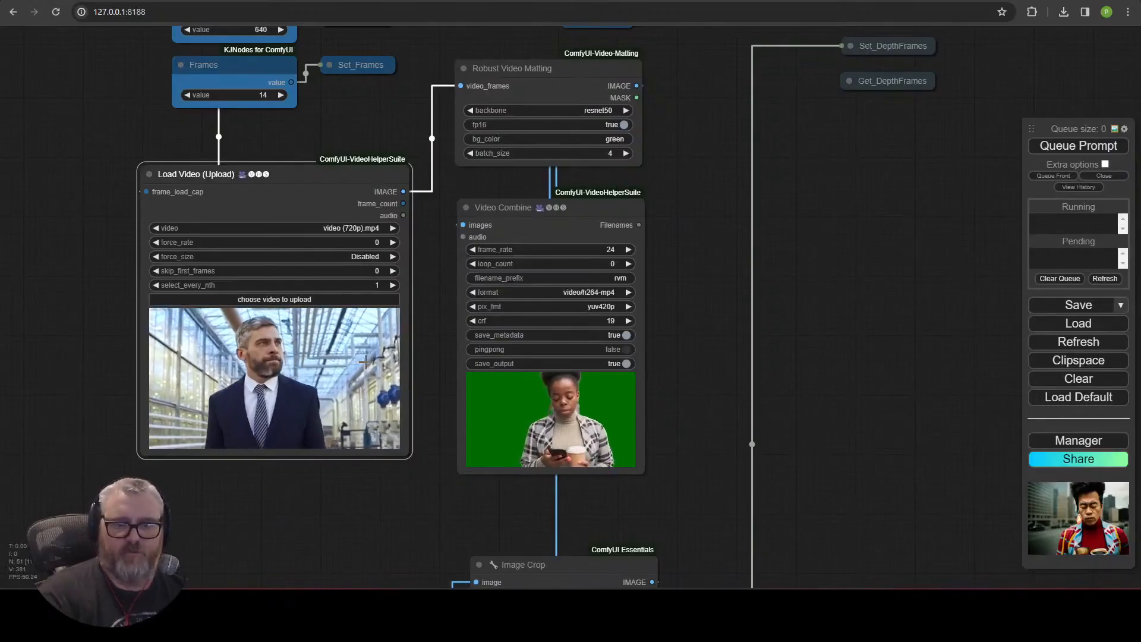
scroll(823, 336, "down", 5)
left_click_drag(827, 339, 832, 517)
left_click_drag(880, 79, 900, 393)
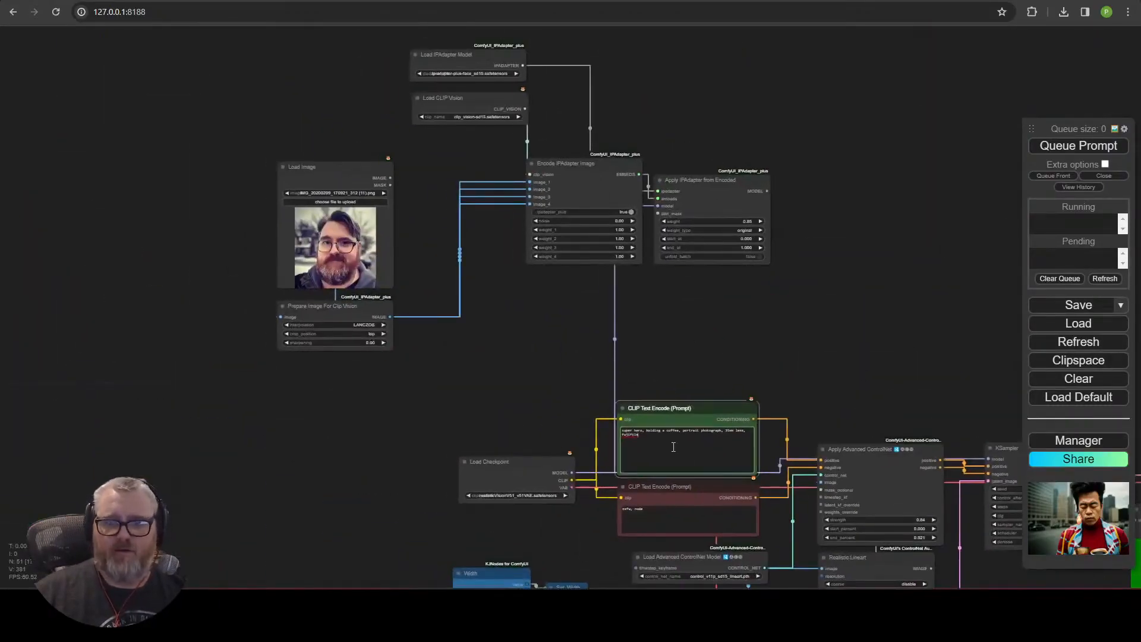
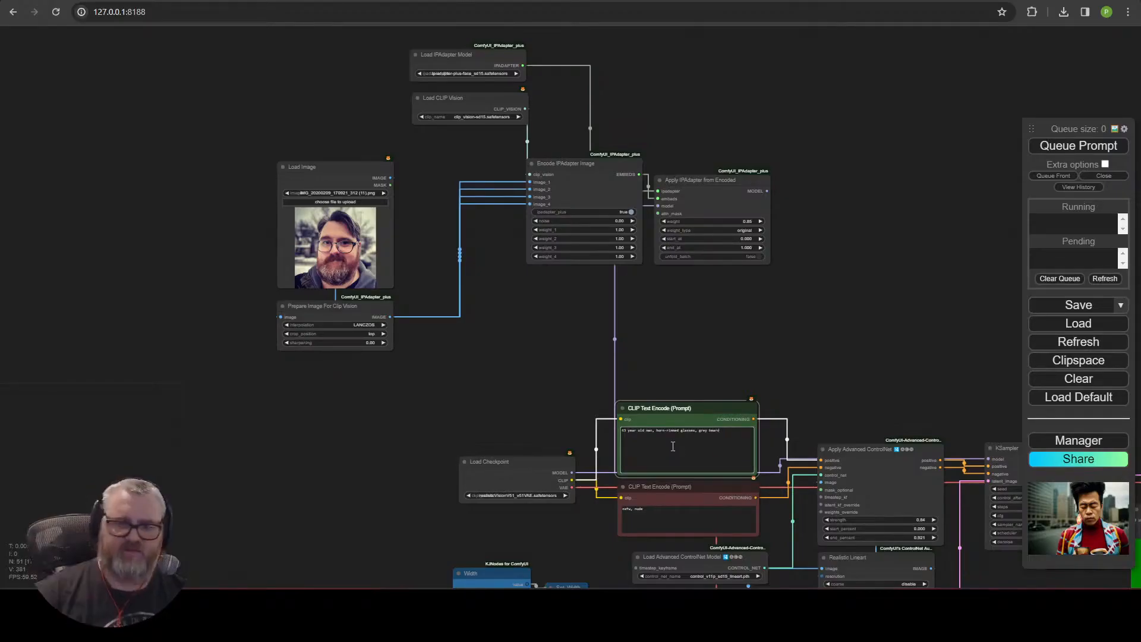
Queue the workflow to render with the IPAdapter face styling applied.
left_click_drag(714, 374, 219, 77)
left_click_drag(653, 187, 837, 265)
left_click_drag(852, 380, 415, 293)
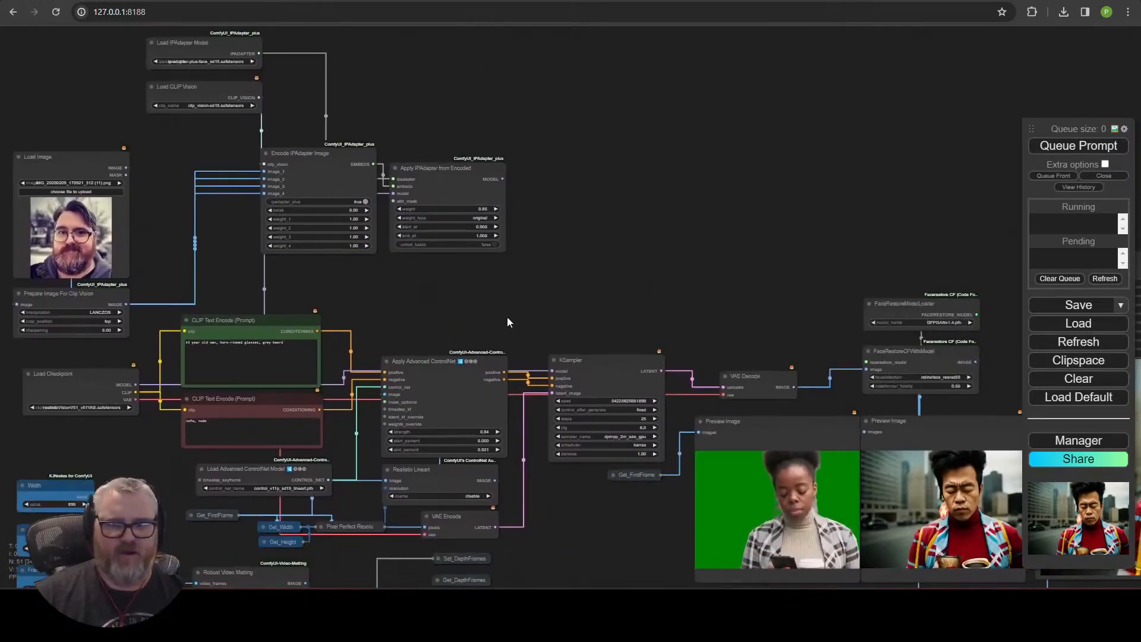
left_click_drag(533, 309, 618, 168)
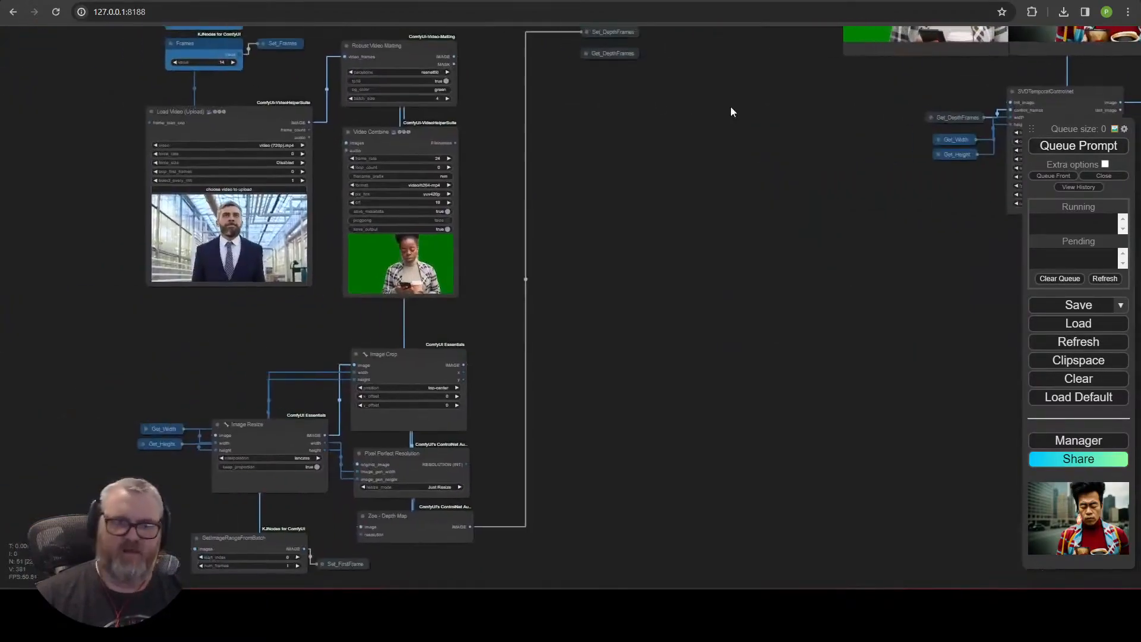
left_click_drag(730, 107, 553, 428)
left_click(1070, 146)
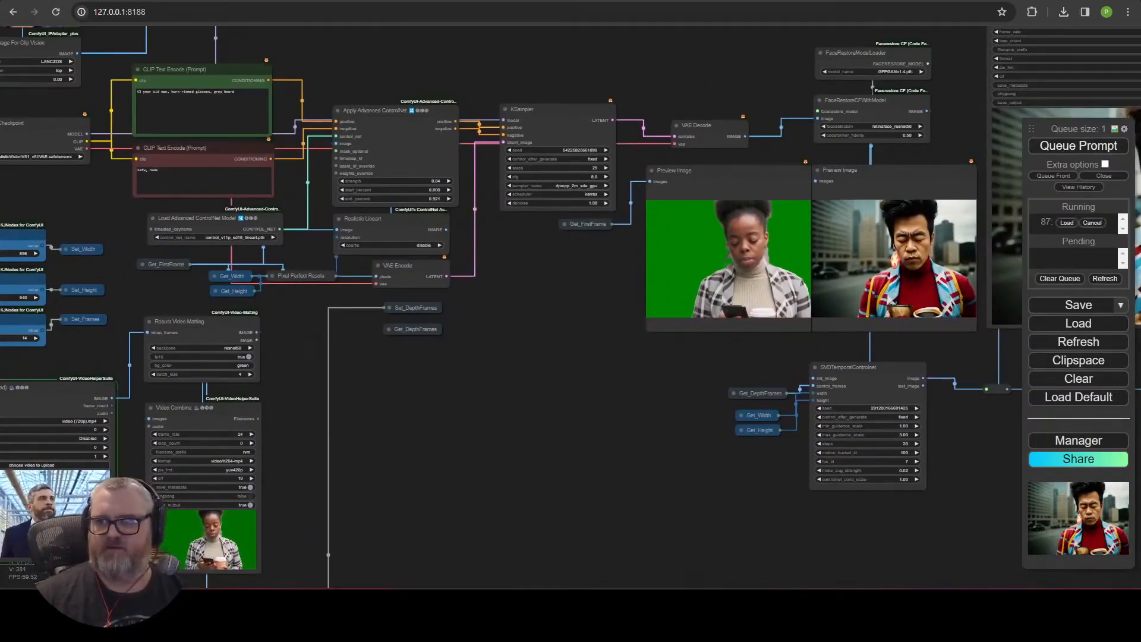
Examine the matted, stylized and face-restored preview outputs and the stitched final video across the workflow.
left_click_drag(430, 516, 706, 350)
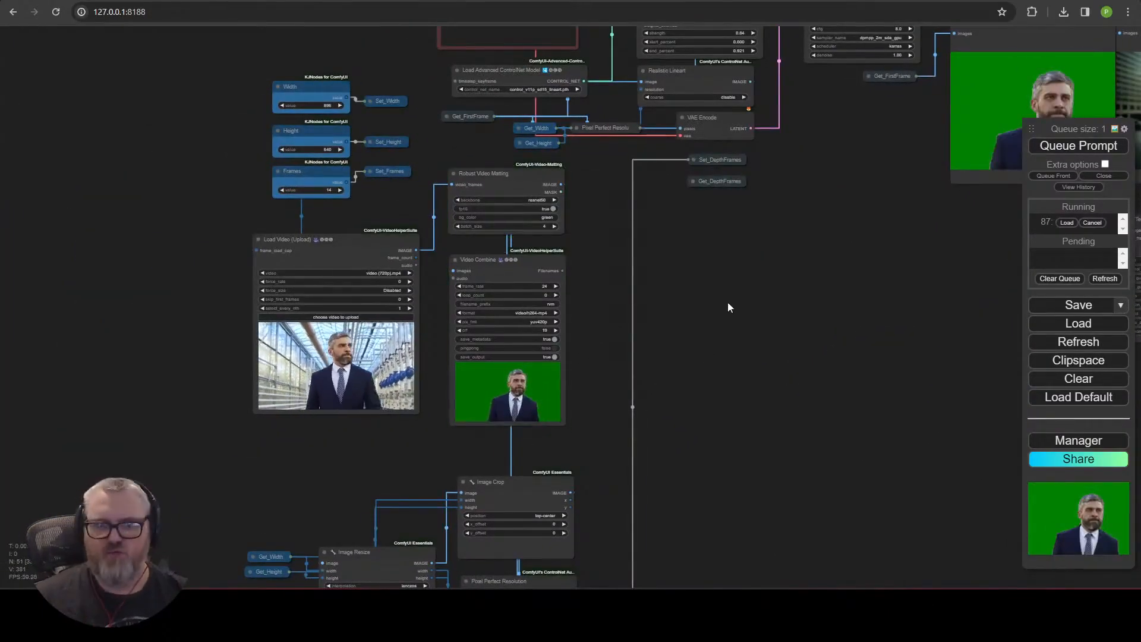
left_click_drag(812, 194, 586, 373)
scroll(279, 450, "up", 5)
left_click_drag(720, 354, 140, 444)
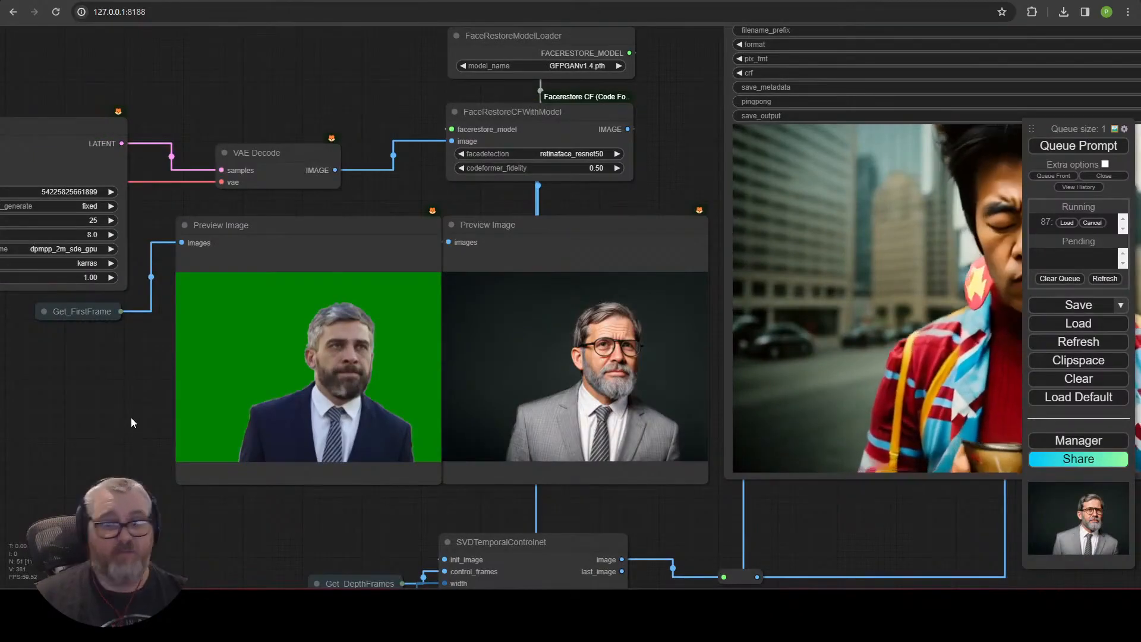
scroll(310, 496, "down", 4)
scroll(337, 495, "down", 3)
left_click_drag(41, 86, 815, 156)
left_click_drag(692, 475, 237, 362)
scroll(177, 432, "up", 3)
scroll(178, 465, "down", 1)
scroll(177, 466, "down", 4)
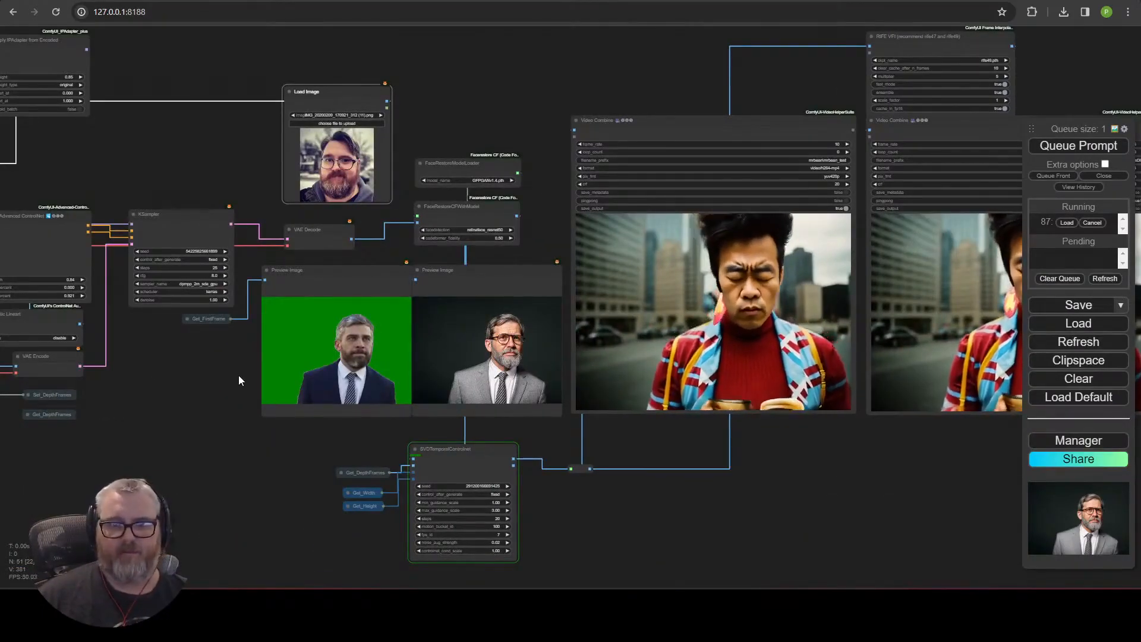
scroll(237, 373, "down", 4)
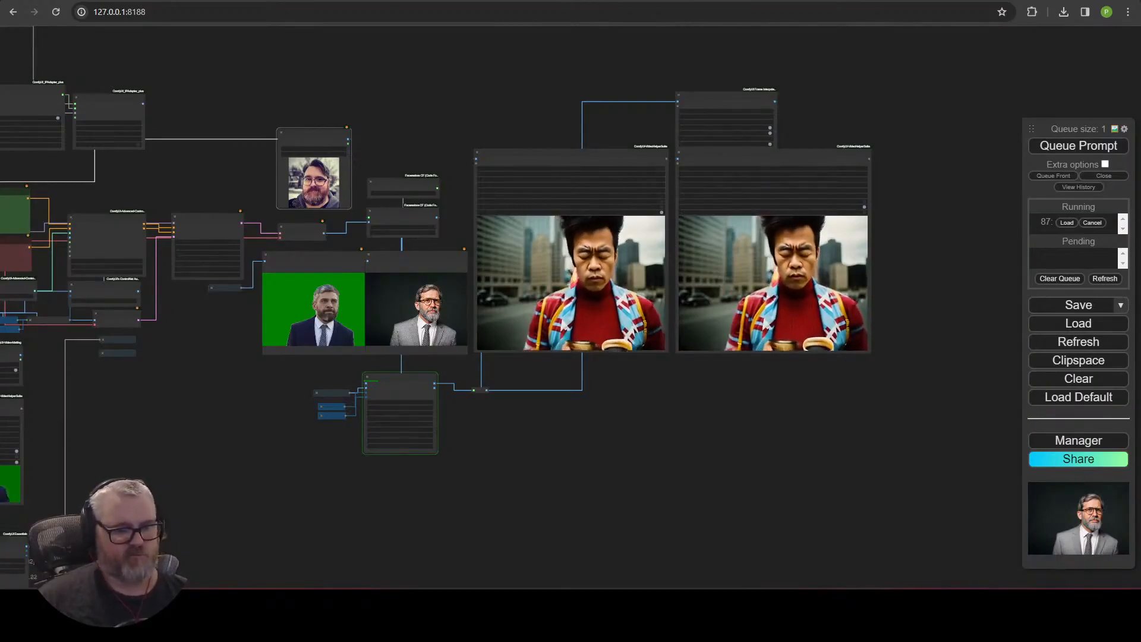
scroll(795, 380, "up", 10)
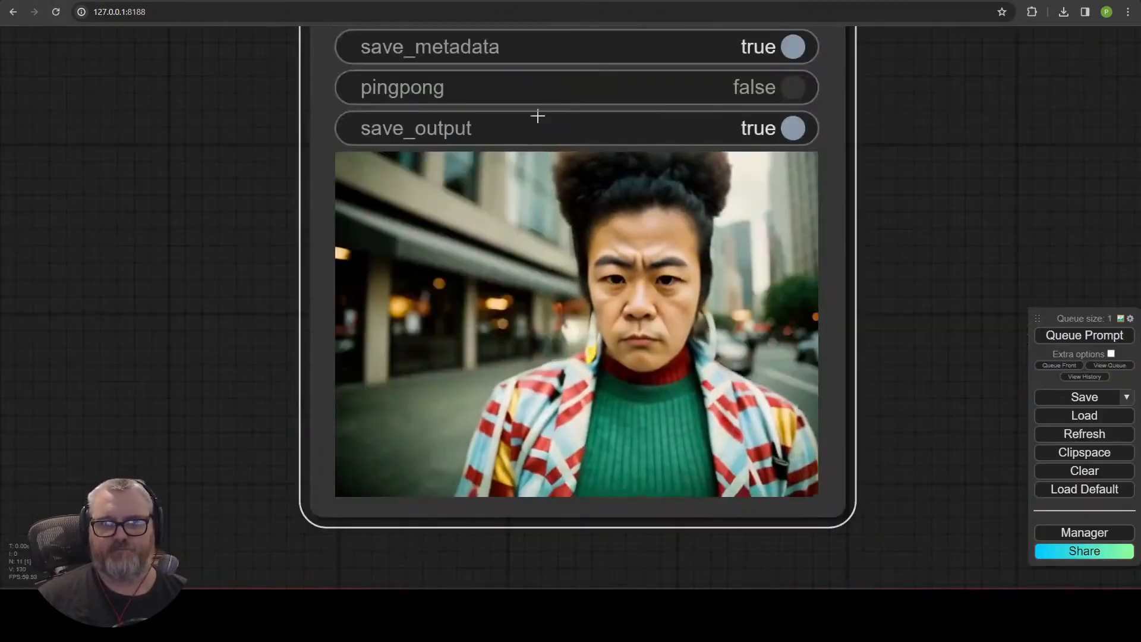
scroll(858, 347, "down", 10)
left_click_drag(500, 260, 477, 438)
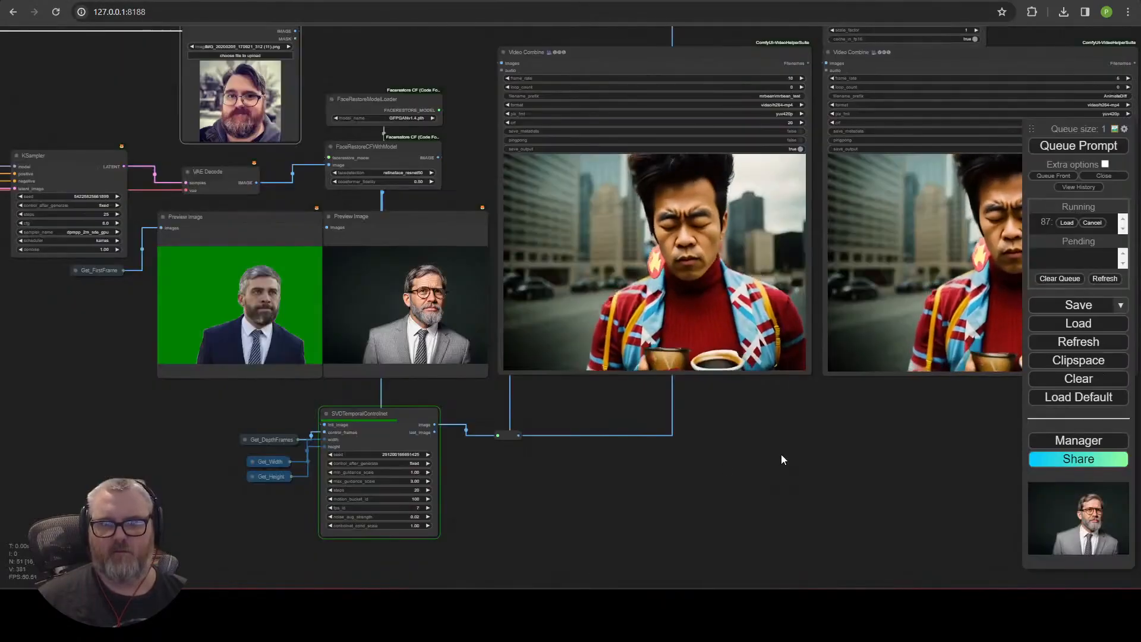
scroll(782, 458, "up", 3)
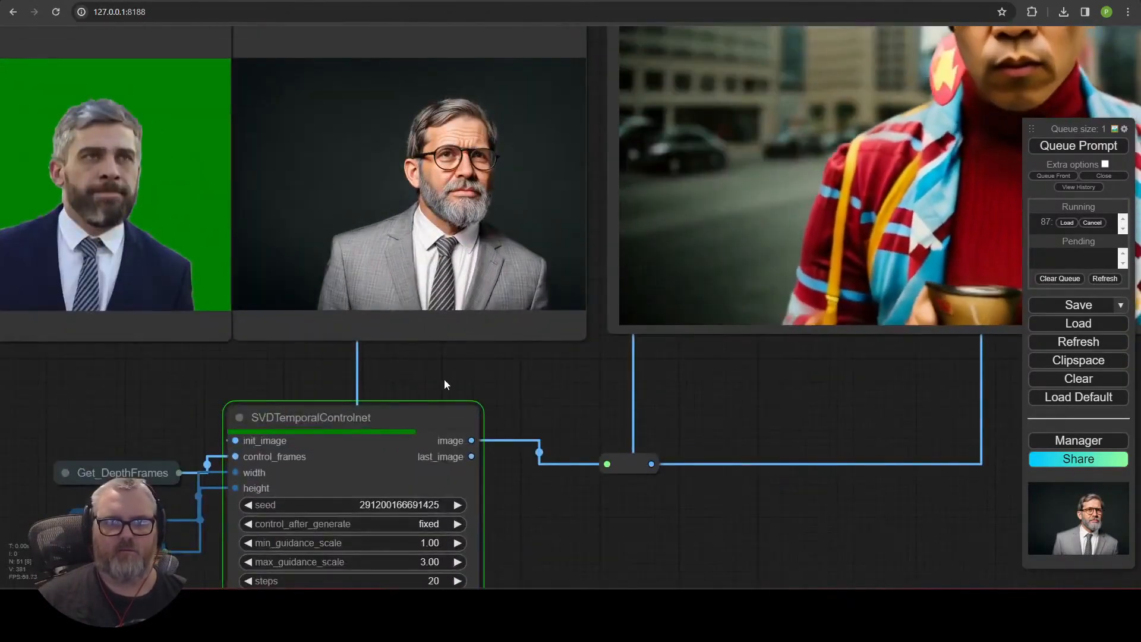
scroll(444, 379, "down", 3)
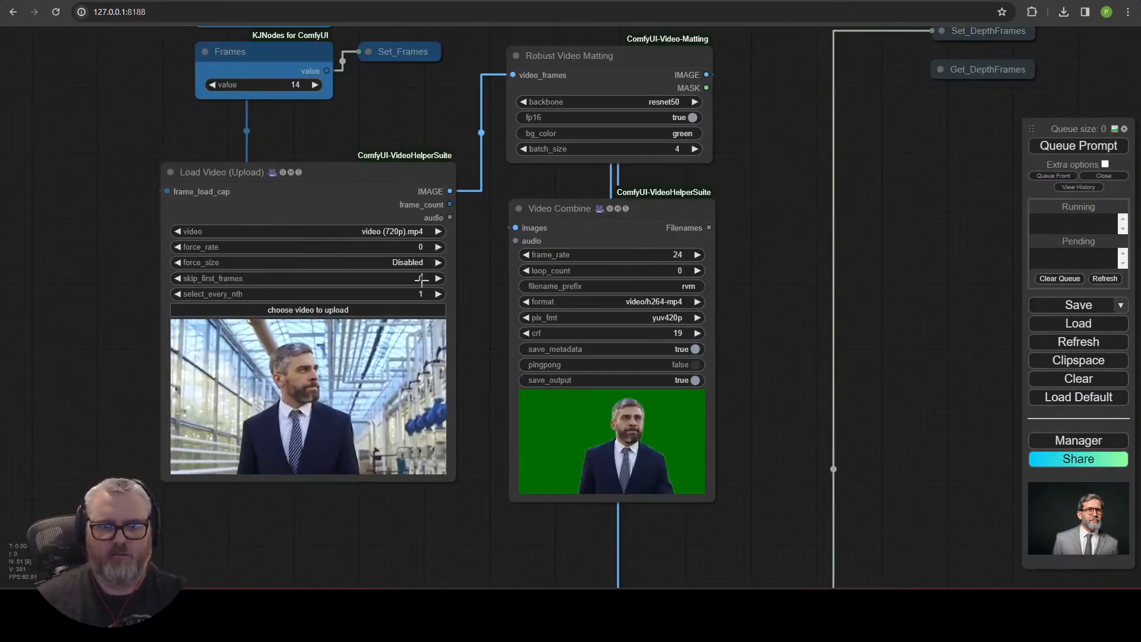
Set skip_first_frames to 14, 28 and 42 in turn, queuing a render for each segment.
left_click(421, 279)
type("14")
key("Return")
left_click(421, 279)
type("28")
left_click(421, 280)
type("42")
left_click(421, 280)
key("Return")
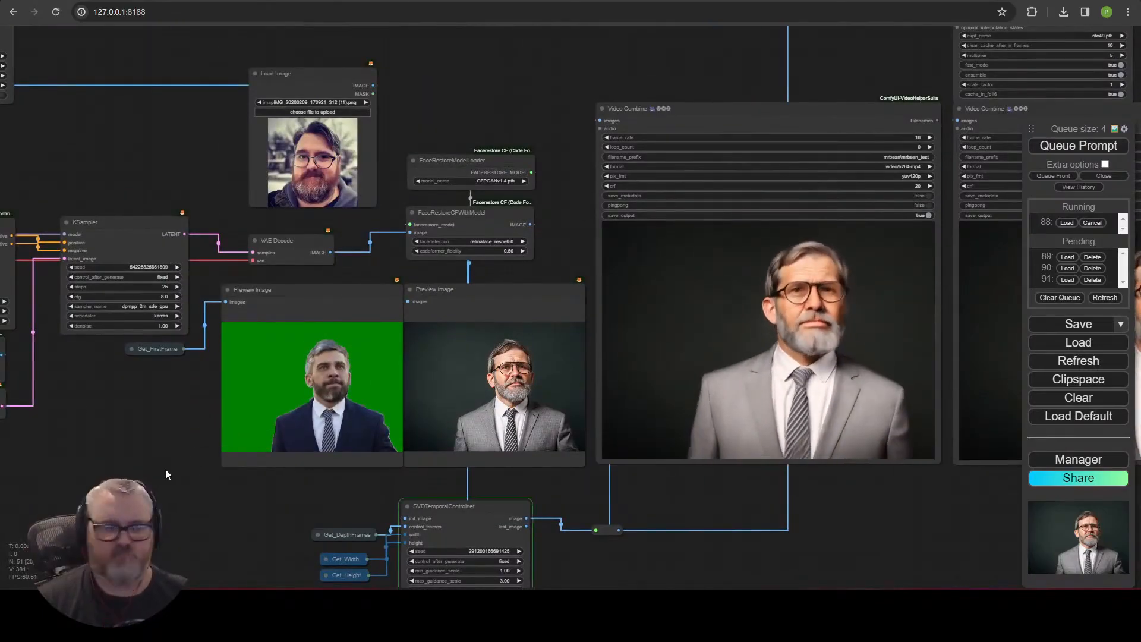
Rearrange the IPAdapter nodes into a compact cluster and collapse the Prepare Image For Clip Vision node.
scroll(610, 505, "down", 5)
scroll(271, 449, "up", 6)
left_click_drag(268, 449, 466, 445)
left_click_drag(394, 141, 576, 263)
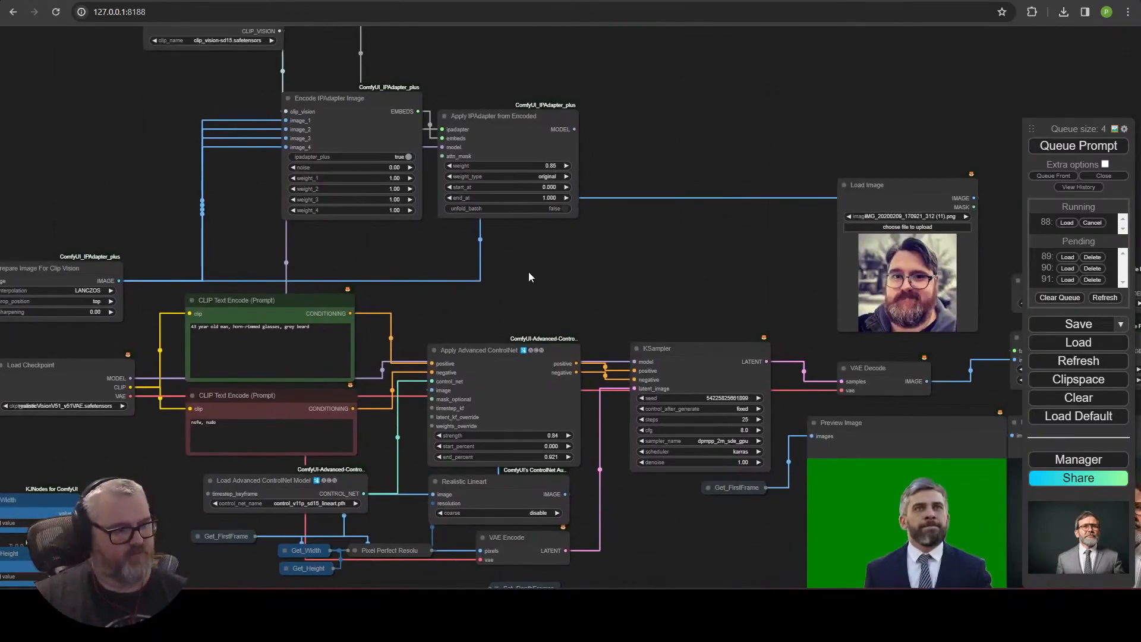
left_click_drag(440, 297, 608, 185)
left_click(264, 189)
left_click(269, 235)
scroll(270, 225, "up", 5)
scroll(743, 155, "down", 8)
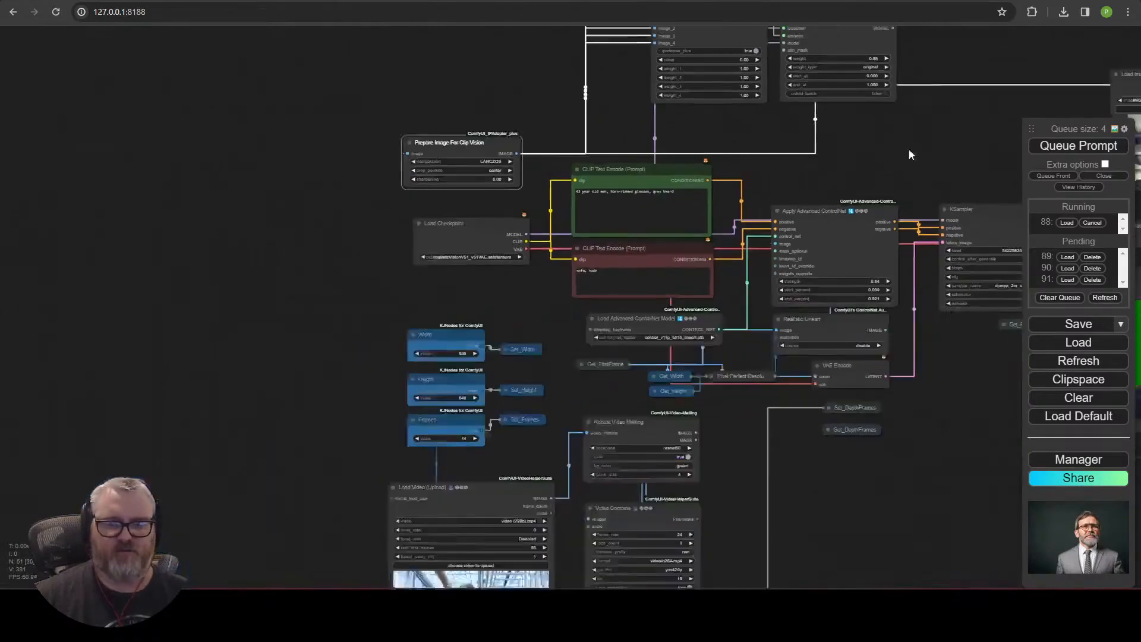
left_click_drag(904, 148, 535, 349)
left_click_drag(725, 312, 82, 243)
scroll(118, 196, "up", 5)
left_click_drag(117, 196, 299, 197)
left_click_drag(342, 90, 475, 226, "ctrl")
left_click_drag(418, 179, 217, 198)
left_click_drag(582, 270, 408, 132)
left_click_drag(746, 293, 381, 303)
left_click_drag(252, 476, 259, 458)
left_click(170, 464)
left_click_drag(261, 128, 258, 128)
left_click_drag(298, 198, 295, 204)
left_click_drag(297, 129, 297, 135)
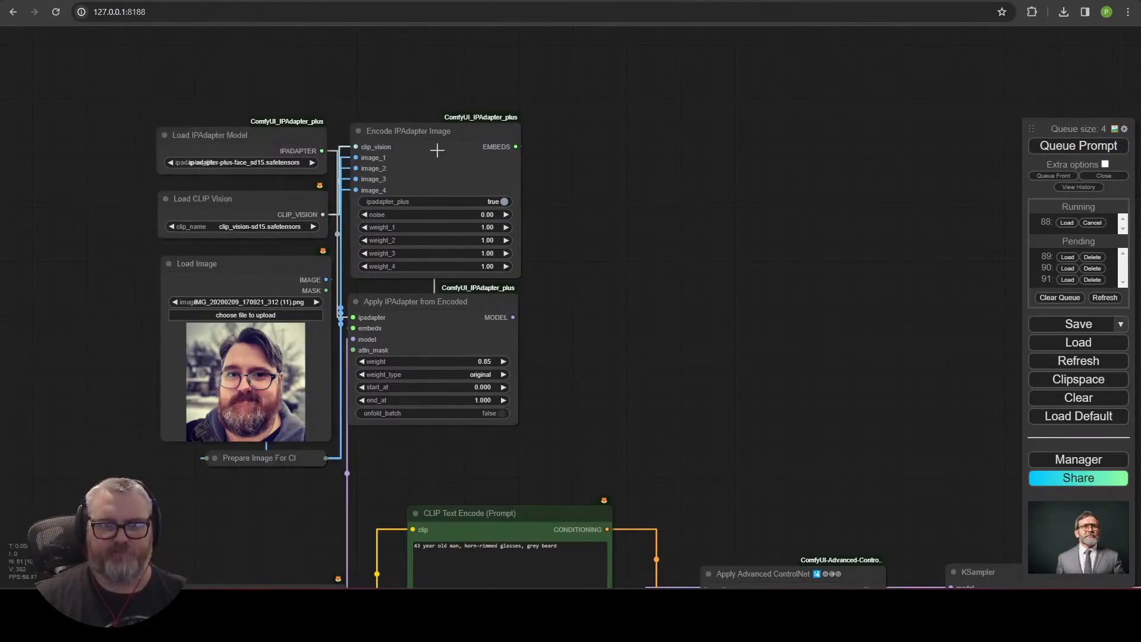
left_click_drag(448, 156, 450, 155)
Select the IPAdapter nodes and enclose them in a new group.
left_click(474, 481)
left_click_drag(62, 27, 79, 94)
right_click(208, 60)
left_click(248, 111)
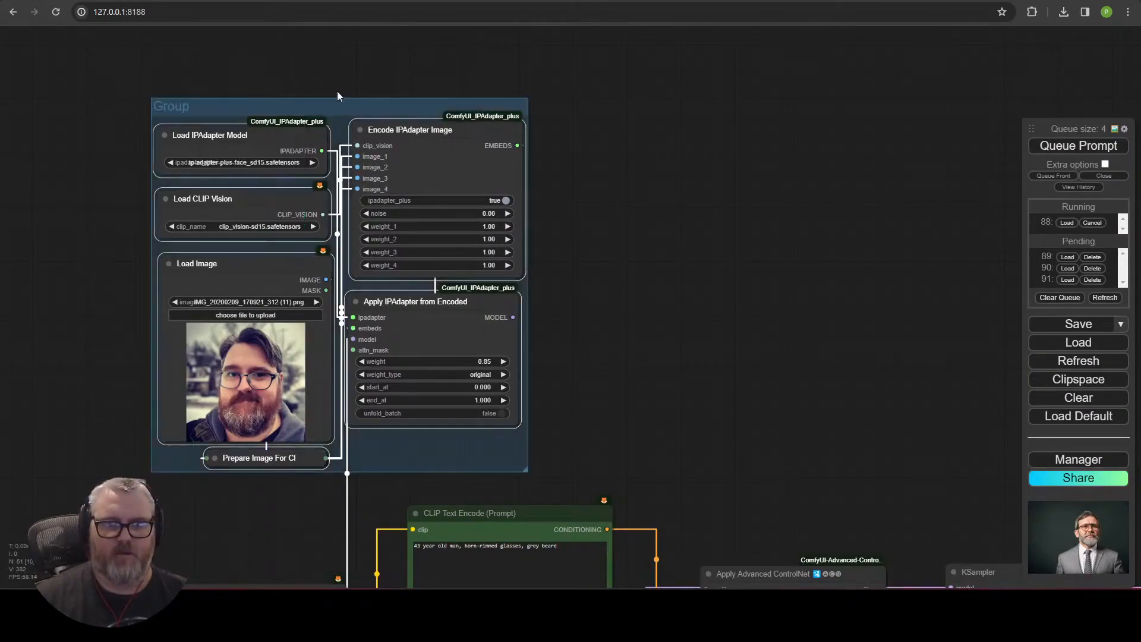
Move the Load Checkpoint node down beside the prompt encoders below the IPAdapter group.
scroll(355, 125, "down", 6)
left_click_drag(575, 384, 692, 171)
scroll(668, 416, "up", 6)
scroll(348, 362, "down", 3)
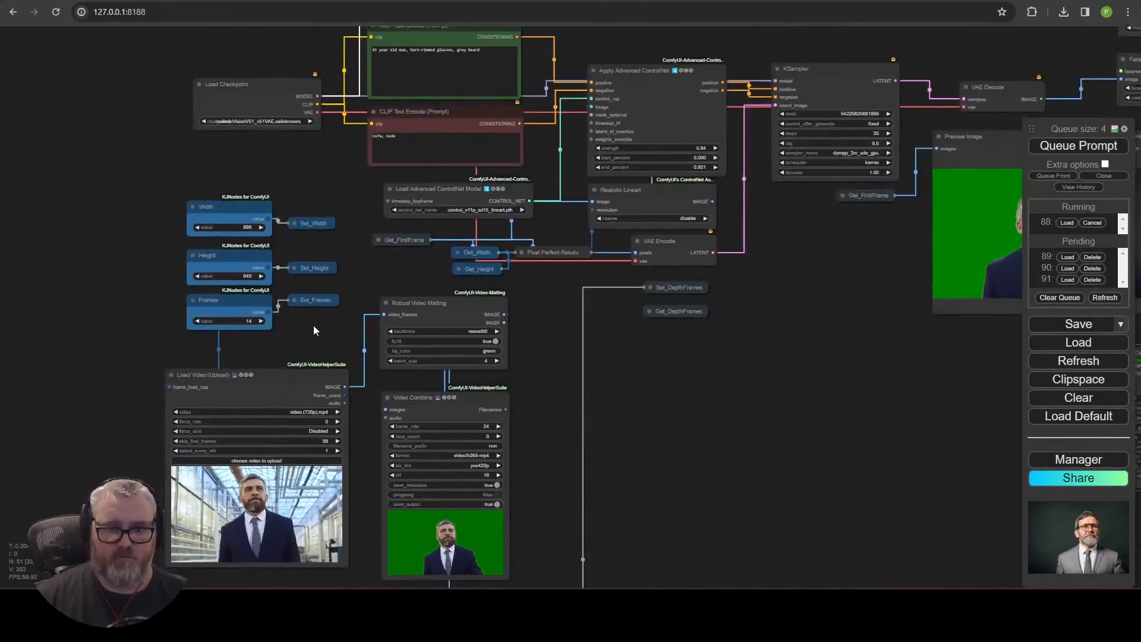
left_click_drag(312, 326, 319, 313)
left_click_drag(246, 100, 196, 155)
left_click_drag(271, 117, 238, 265)
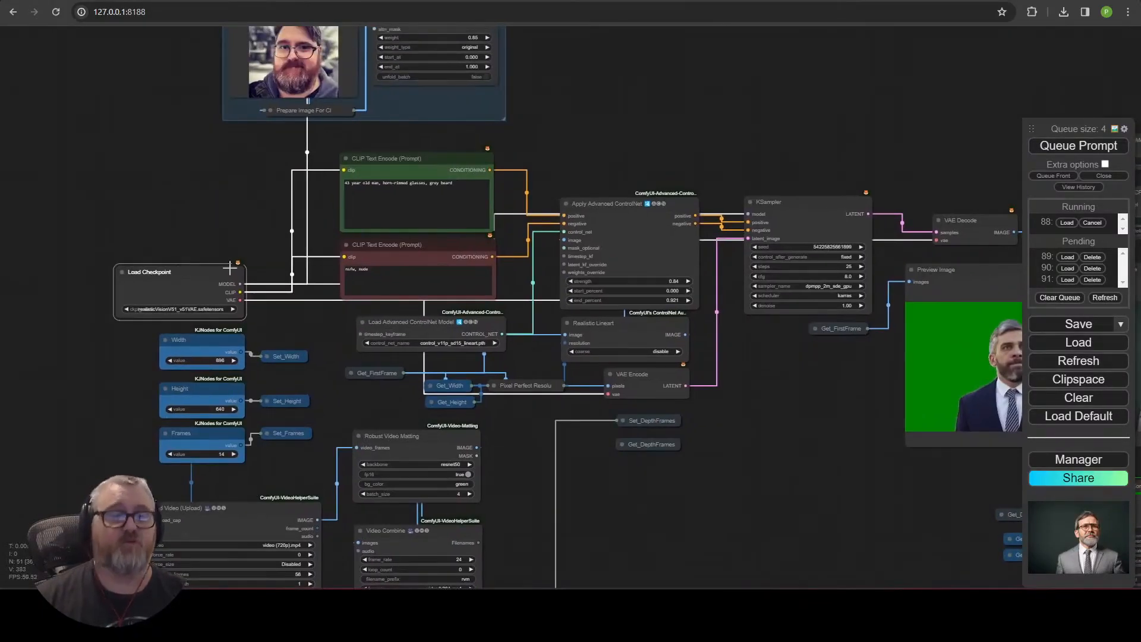
scroll(480, 441, "up", 3)
scroll(480, 441, "down", 2)
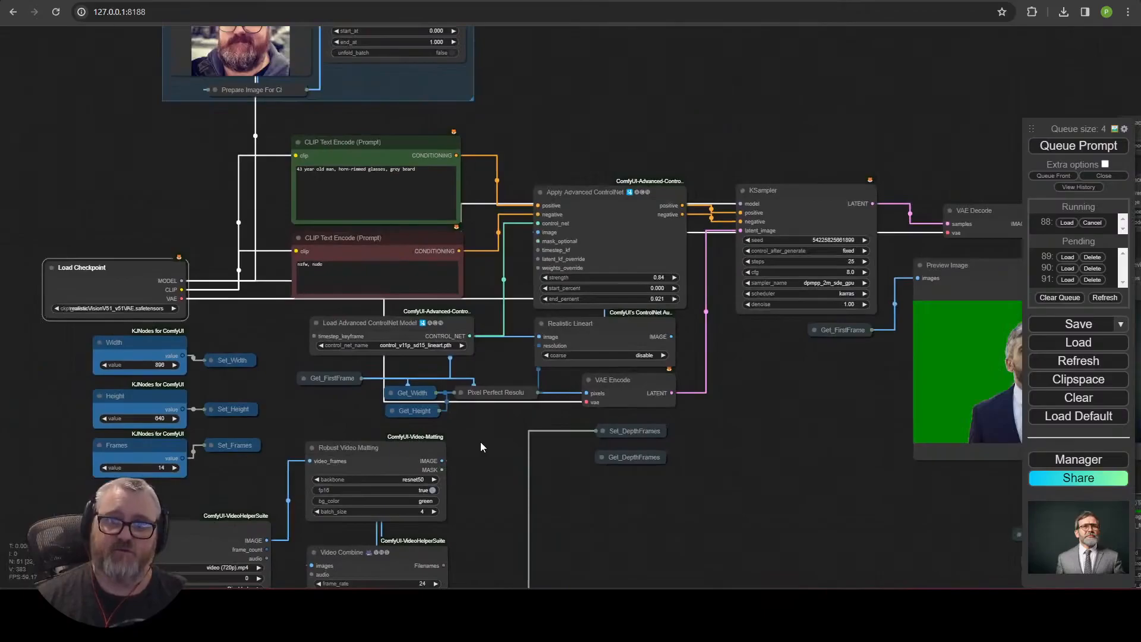
Expand the collapsed Get_DepthFrames node below Set_DepthFrames.
left_click_drag(480, 441, 327, 403)
scroll(393, 401, "down", 3)
left_click(531, 151)
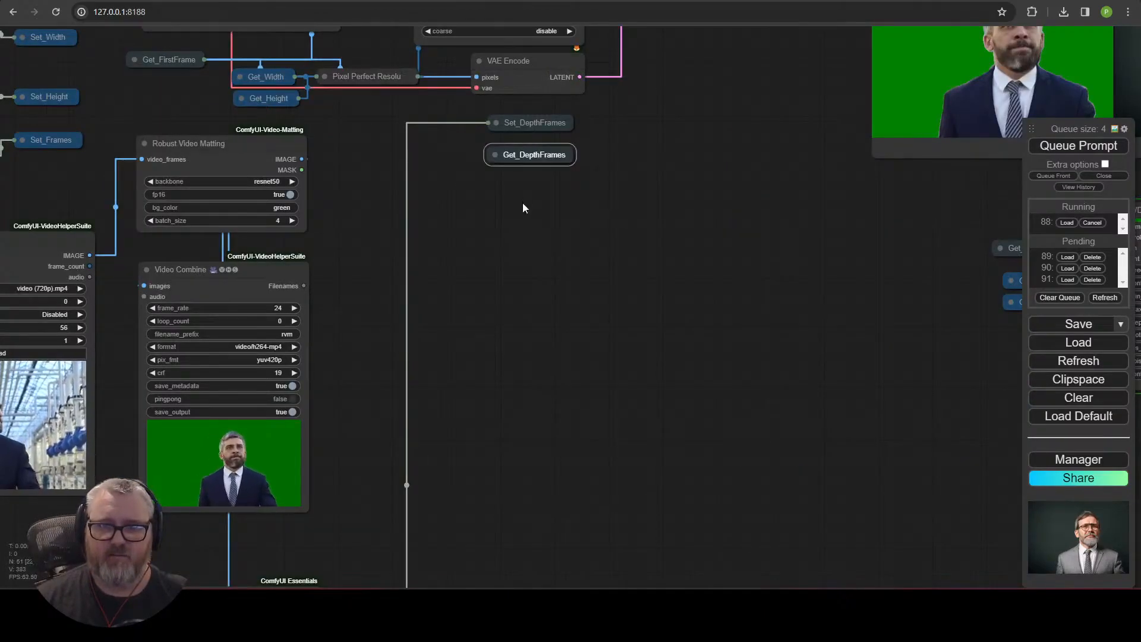
left_click(495, 154)
left_click(496, 153)
scroll(599, 175, "down", 3)
left_click_drag(599, 175, 48, 585)
scroll(368, 187, "up", 4)
left_click_drag(233, 437, 208, 440)
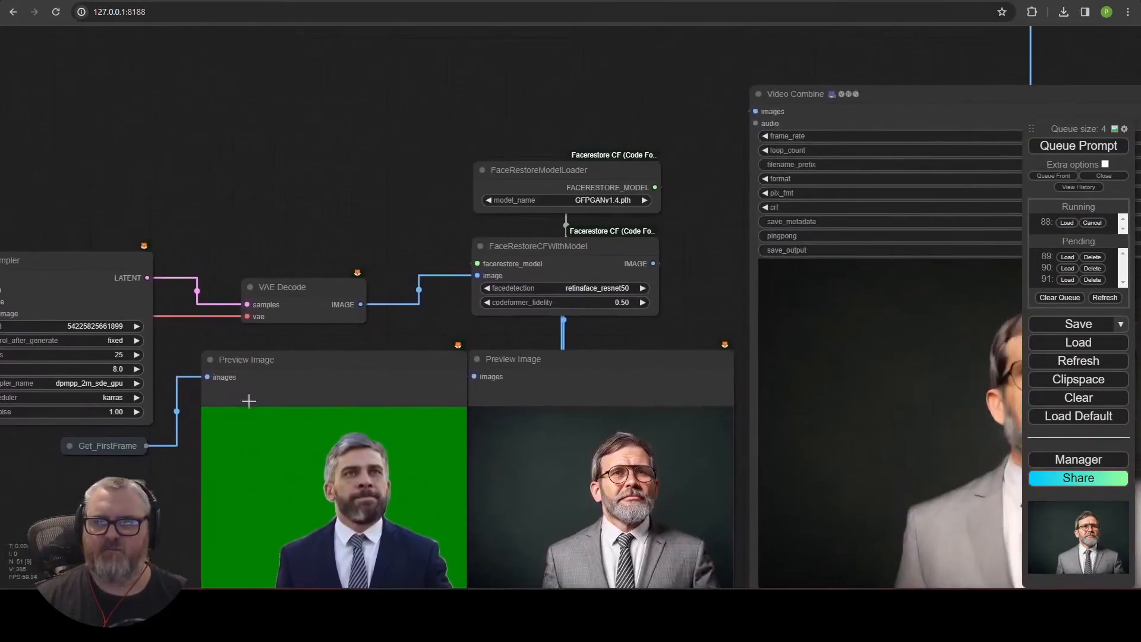
scroll(335, 220, "down", 4)
left_click_drag(153, 550, 218, 265)
scroll(262, 329, "up", 2)
scroll(309, 331, "up", 5)
mouse_move(565, 213)
left_mouse_down()
mouse_move(544, 181)
mouse_move(558, 201)
left_mouse_up()
left_click_drag(249, 298, 708, 297)
left_click(223, 81)
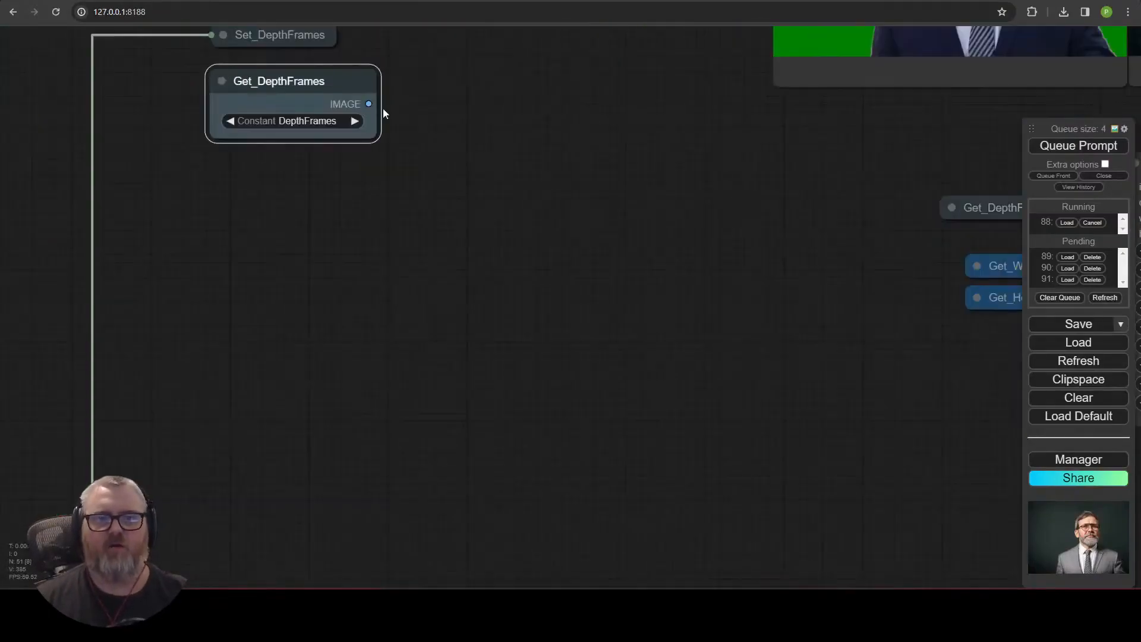
Add a Video Combine node fed from the Get_DepthFrames IMAGE output.
left_click_drag(475, 173, 480, 170)
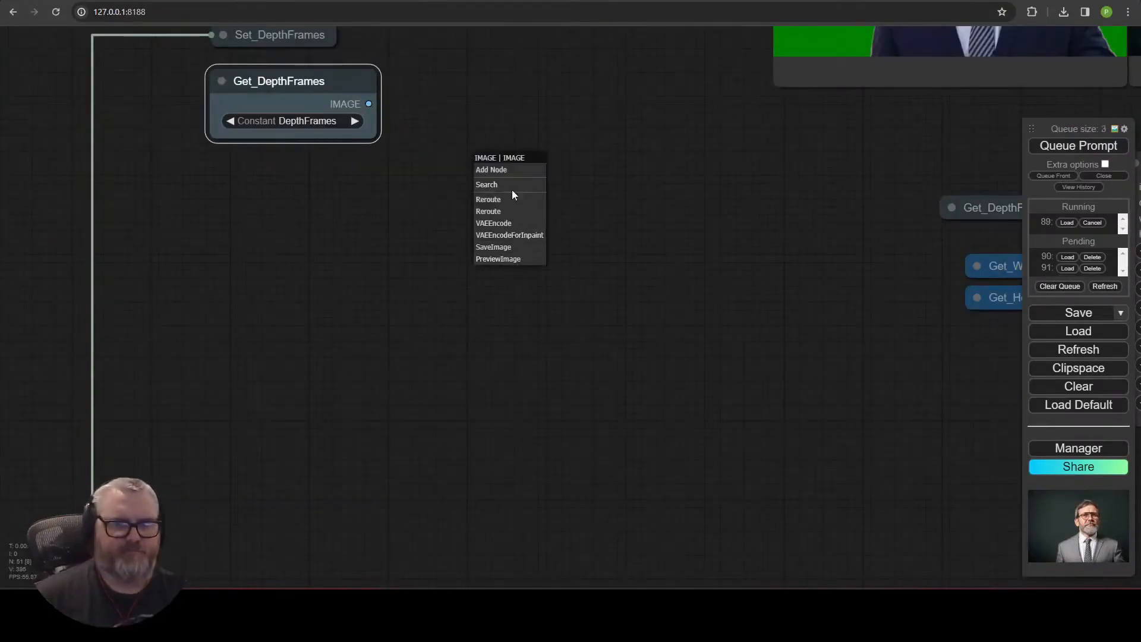
left_click(512, 189)
type("video")
left_click(508, 219)
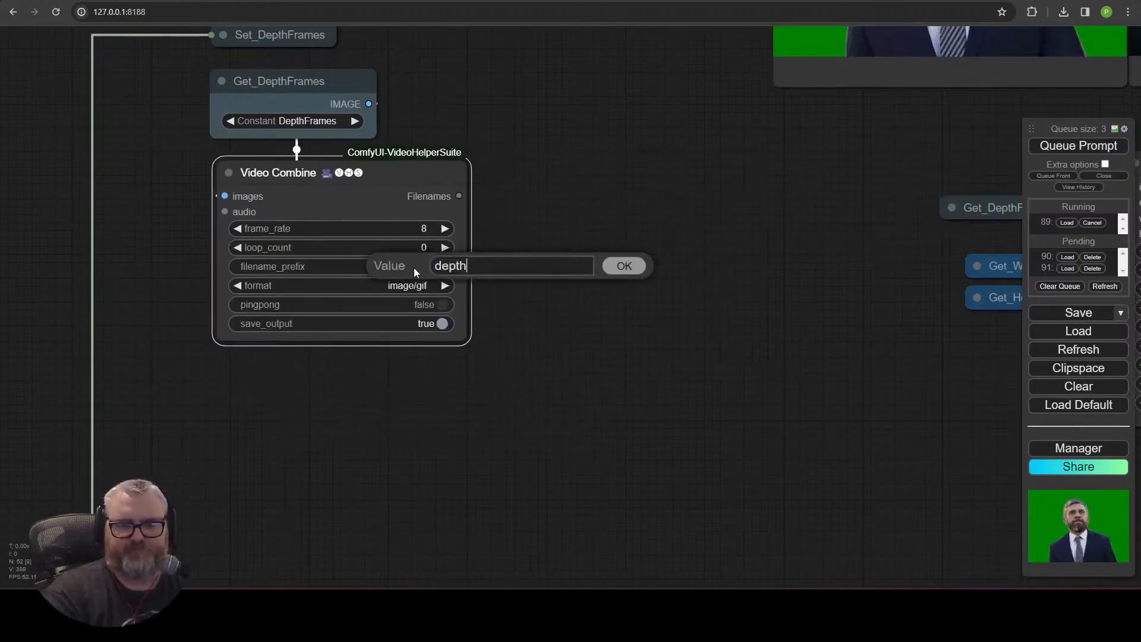
Set the depth Video Combine's filename_prefix to depth, format to video/h264-mp4, frame_rate to 10 and turn save_output off.
left_click(446, 339)
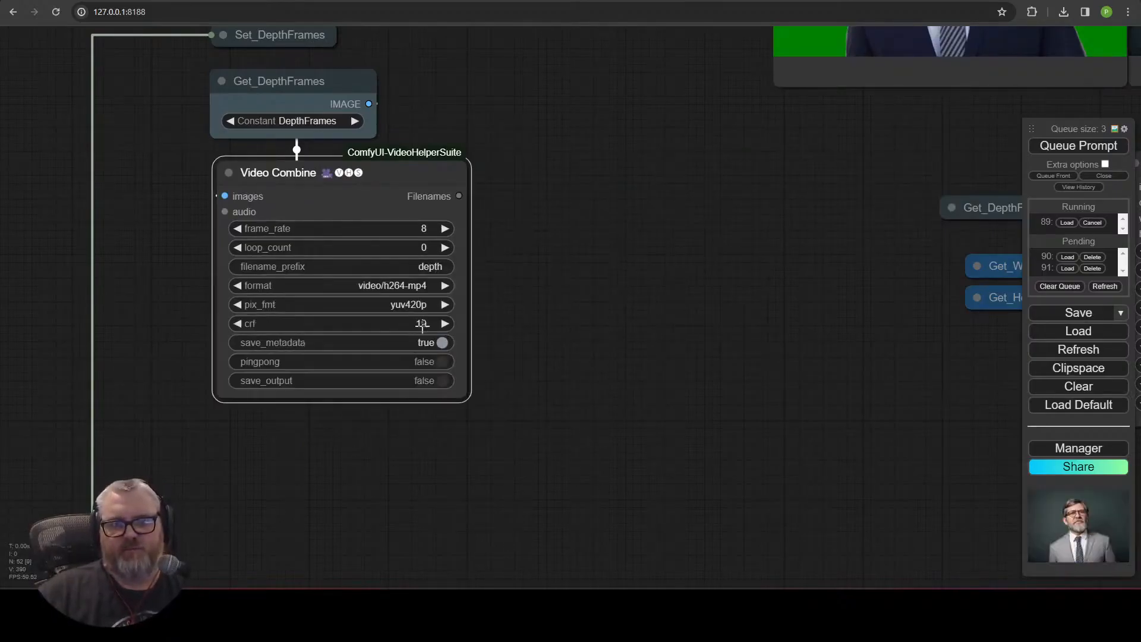
left_click(442, 228)
scroll(546, 244, "down", 6)
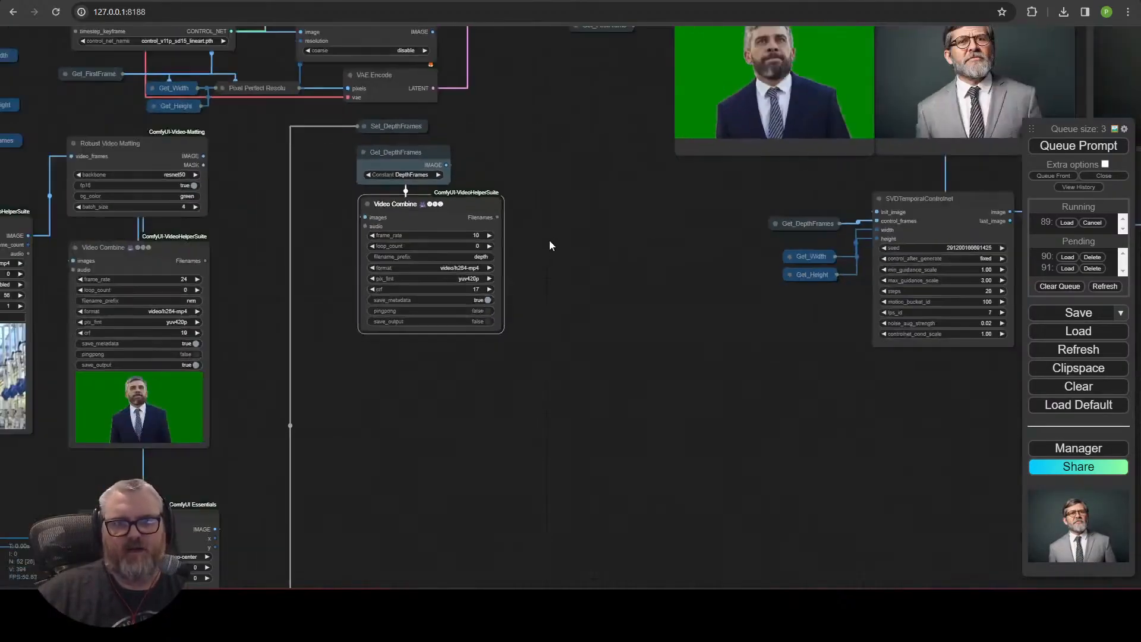
Group the Image Crop, Image Resize, Pixel Perfect Resolution, Zoe depth map and first-frame nodes together.
left_click_drag(545, 244, 627, 311)
left_click_drag(538, 284, 489, 287)
scroll(729, 363, "down", 2)
left_click_drag(909, 376, 119, 513)
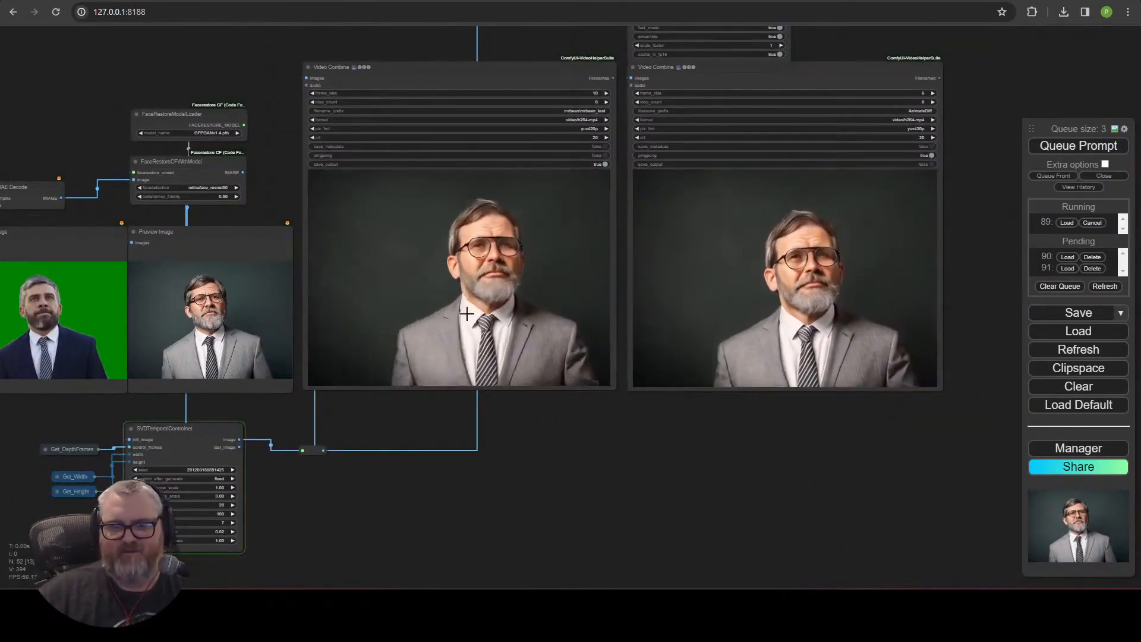
scroll(476, 450, "down", 3)
left_click_drag(334, 542, 630, 382)
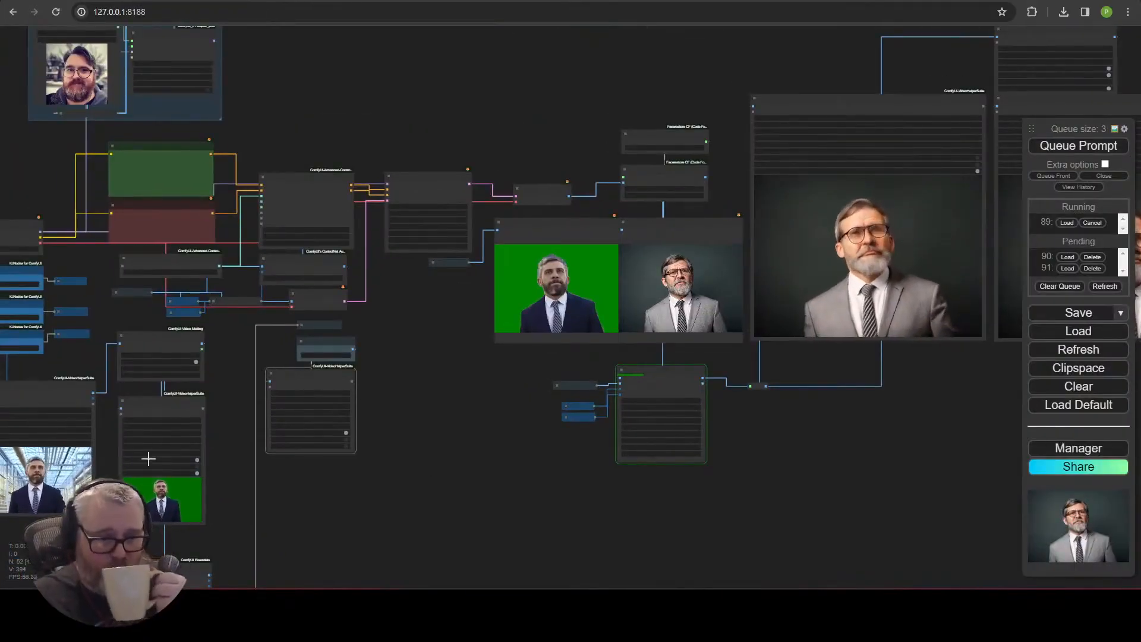
scroll(322, 491, "up", 3)
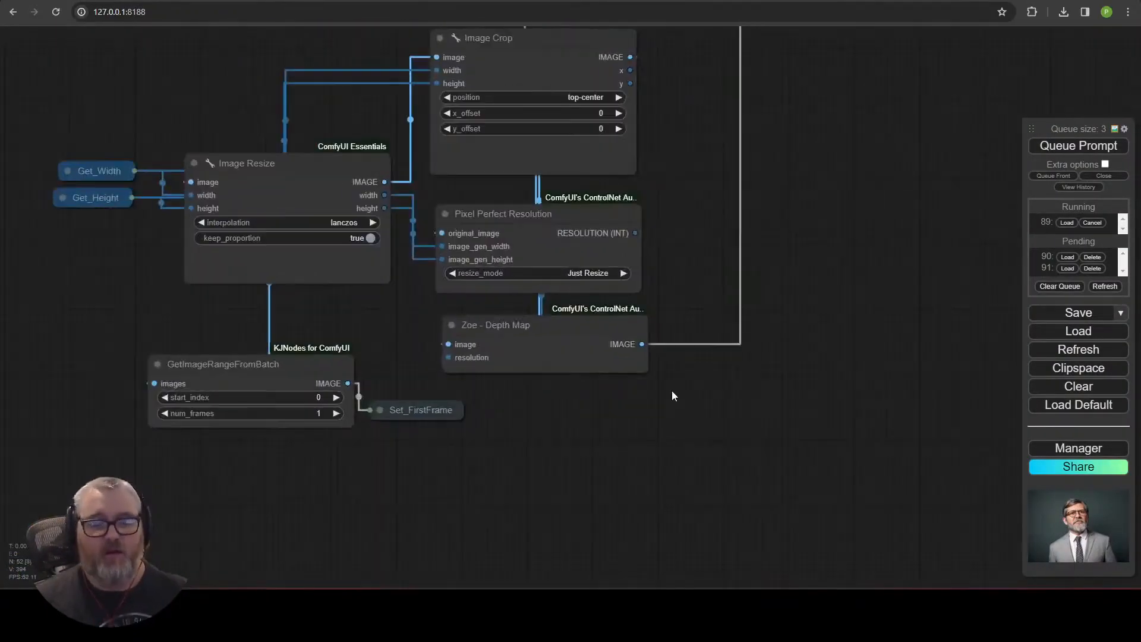
left_click_drag(672, 390, 703, 547)
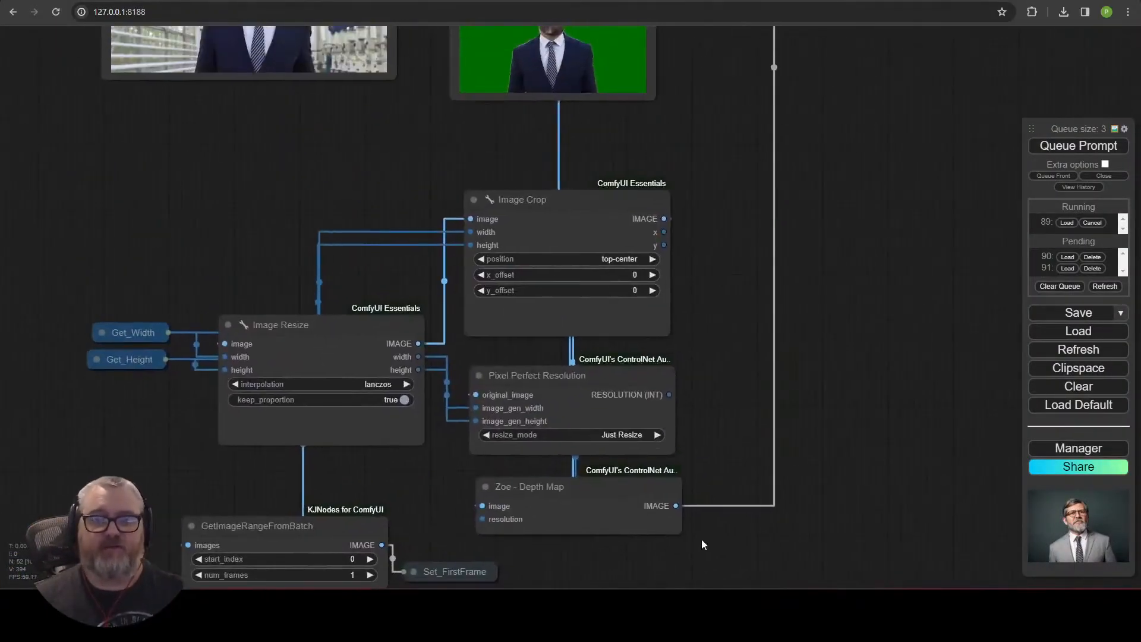
scroll(763, 436, "down", 1)
scroll(743, 434, "up", 6)
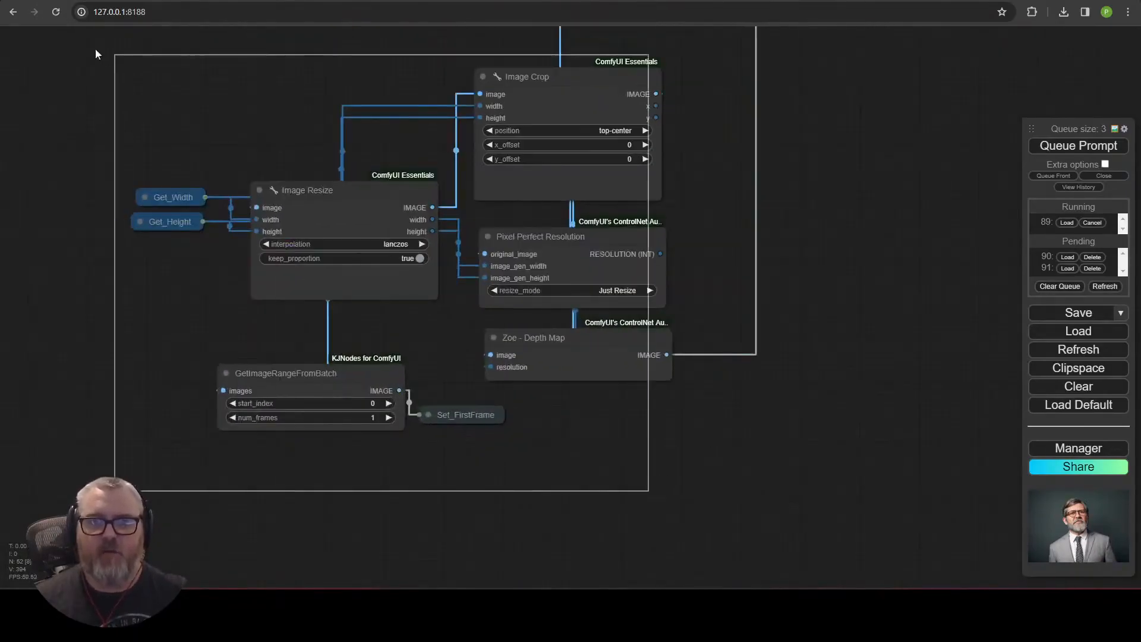
left_click_drag(105, 57, 107, 58)
right_click(618, 433)
left_click(648, 454)
Title the new group Crop / Resize.
right_click(498, 238)
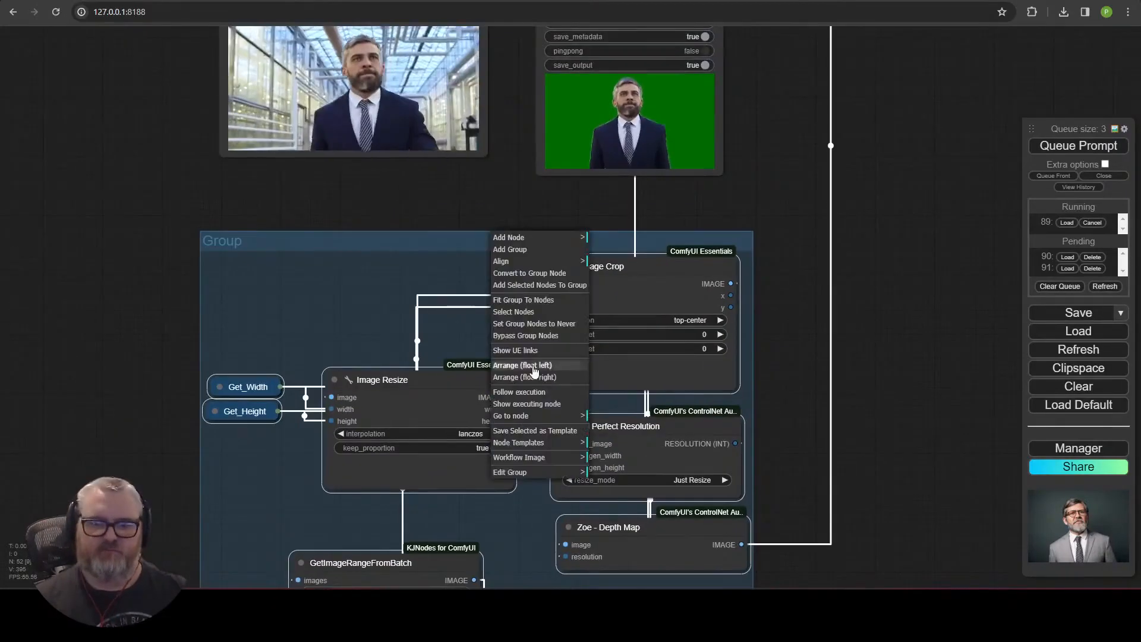
mouse_move(542, 474)
left_click(619, 483)
type("Crop / Resize")
key("Return")
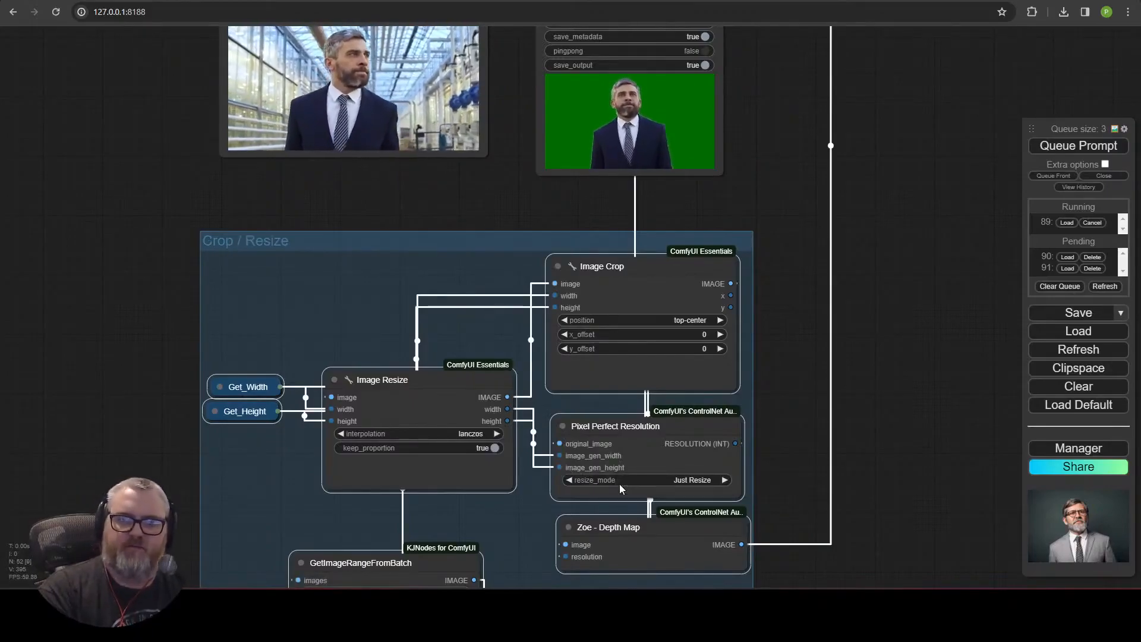
Move Set_DepthFrames into the Crop / Resize group next to the Zoe - Depth Map node.
scroll(725, 469, "down", 5)
left_click_drag(725, 466, 749, 308)
scroll(622, 498, "up", 2)
left_click_drag(622, 498, 670, 342)
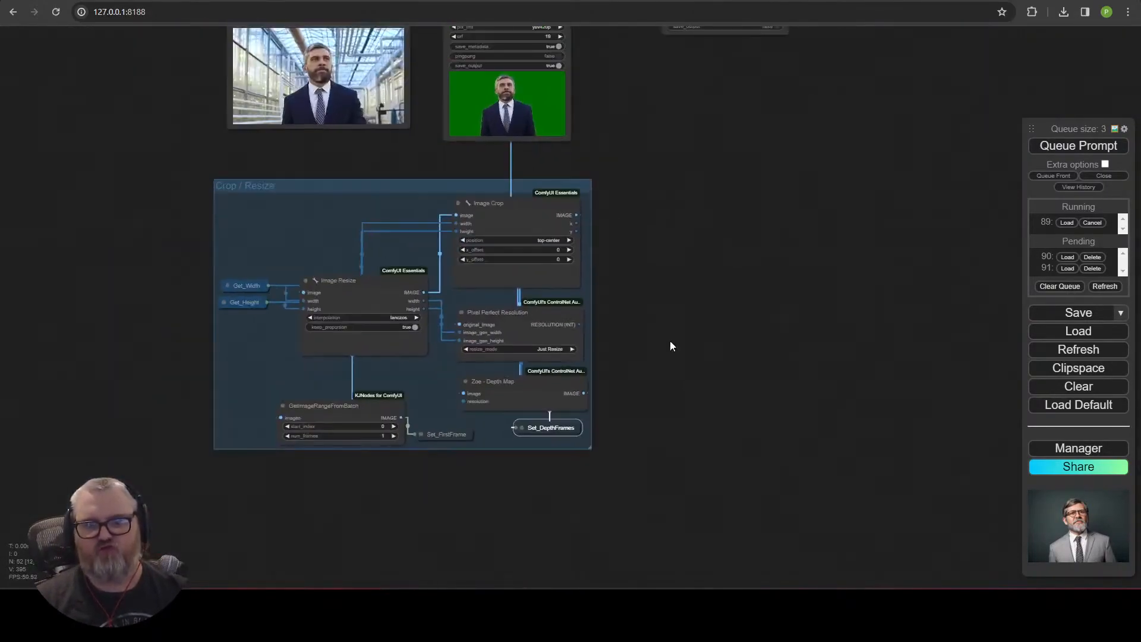
scroll(669, 343, "down", 1)
left_click_drag(624, 236, 565, 499)
left_click_drag(394, 467, 563, 471)
left_click_drag(639, 398, 732, 243)
left_click_drag(630, 240, 577, 333)
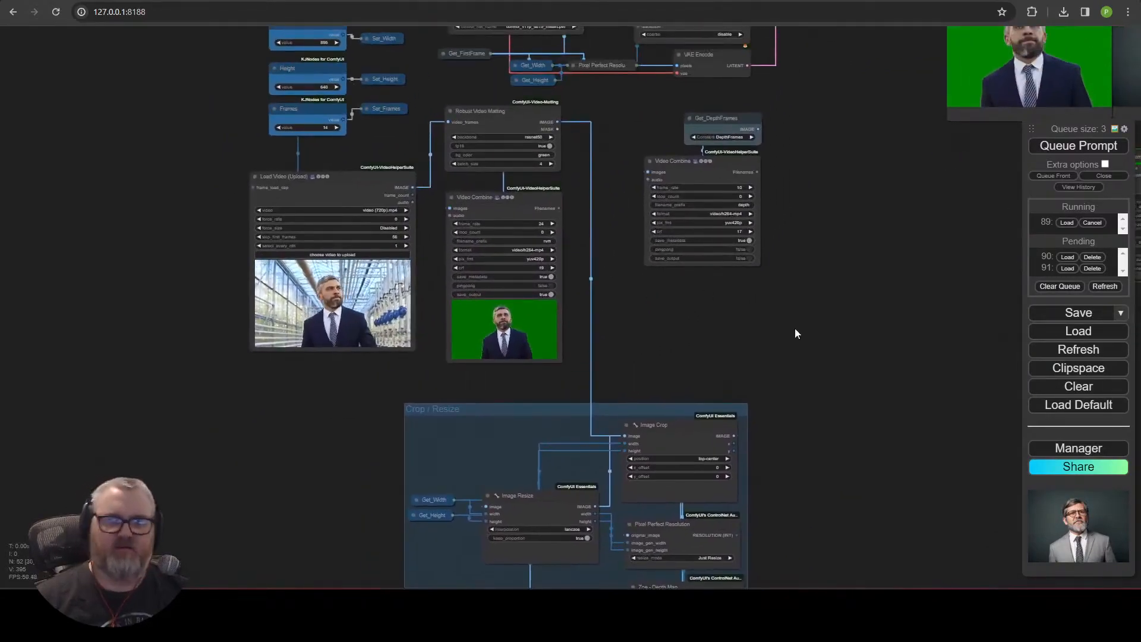
Add a Set node named InputFrames for the Robust Video Matting image output.
double_click(826, 325)
type("set")
left_click(808, 386)
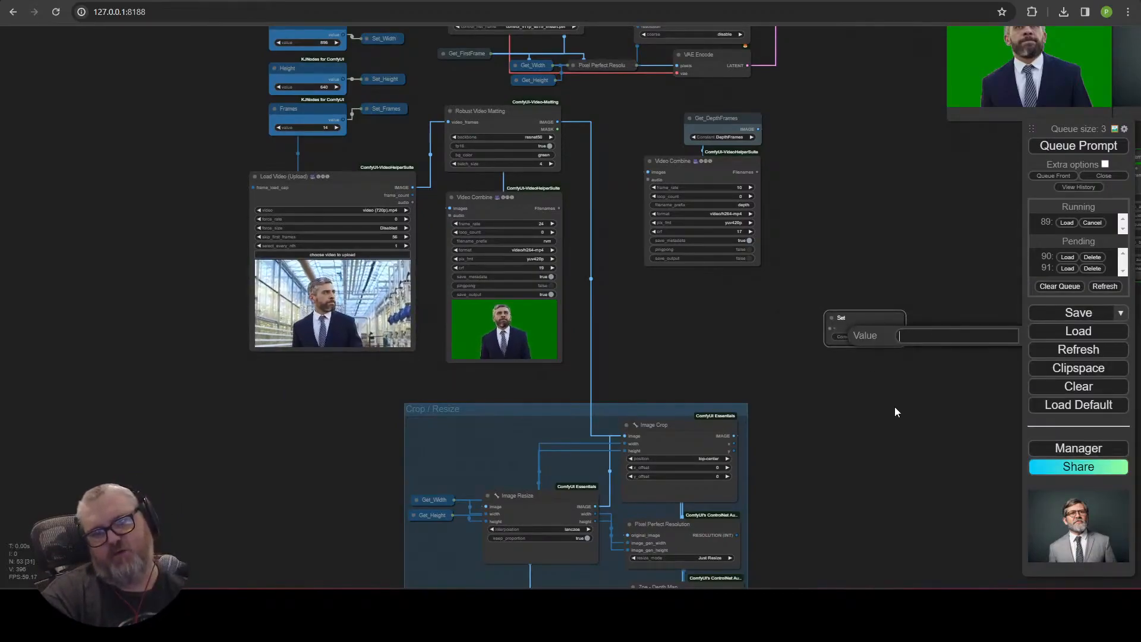
type("InputFrames")
key("Return")
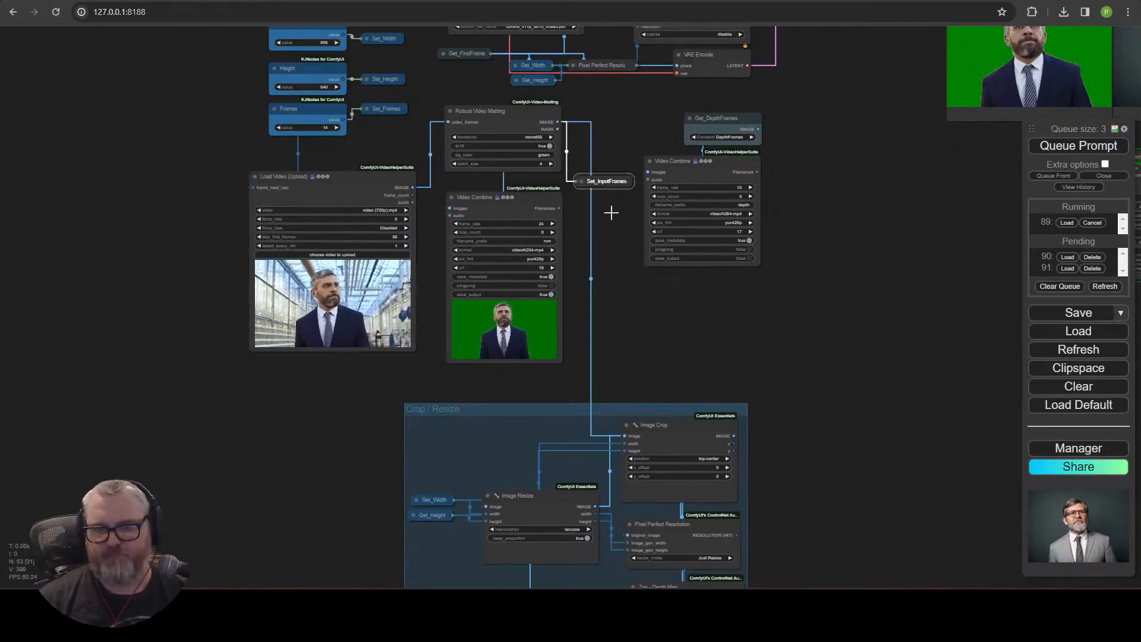
Add a Get node set to InputFrames and connect it to the Image Crop image input.
double_click(644, 377)
left_click(656, 467)
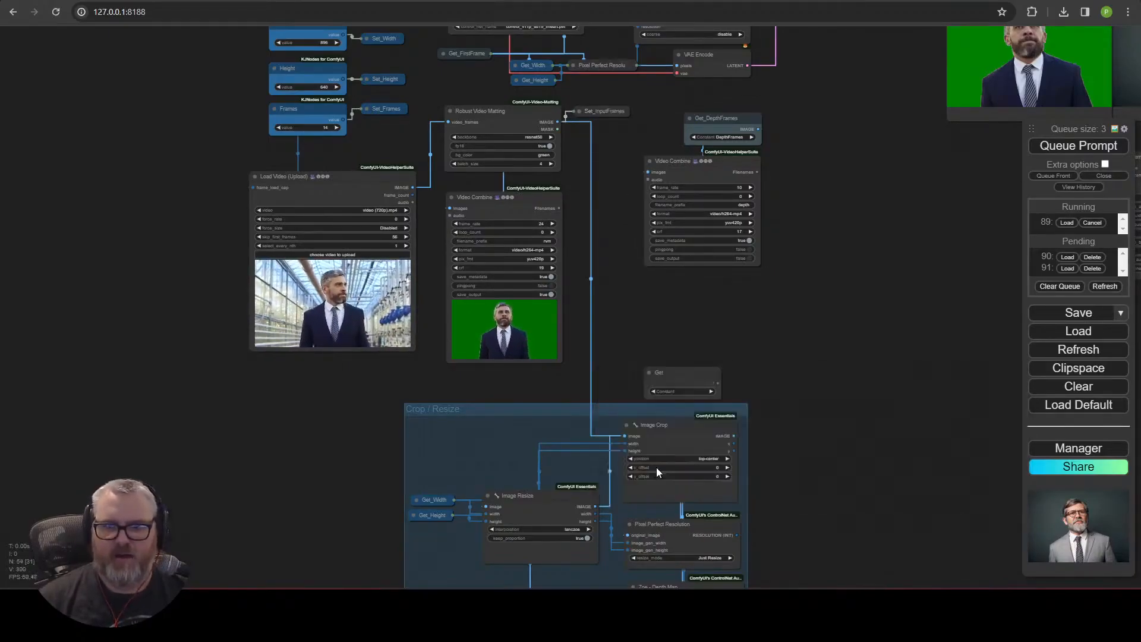
left_click(718, 443)
left_click_drag(536, 445, 633, 435)
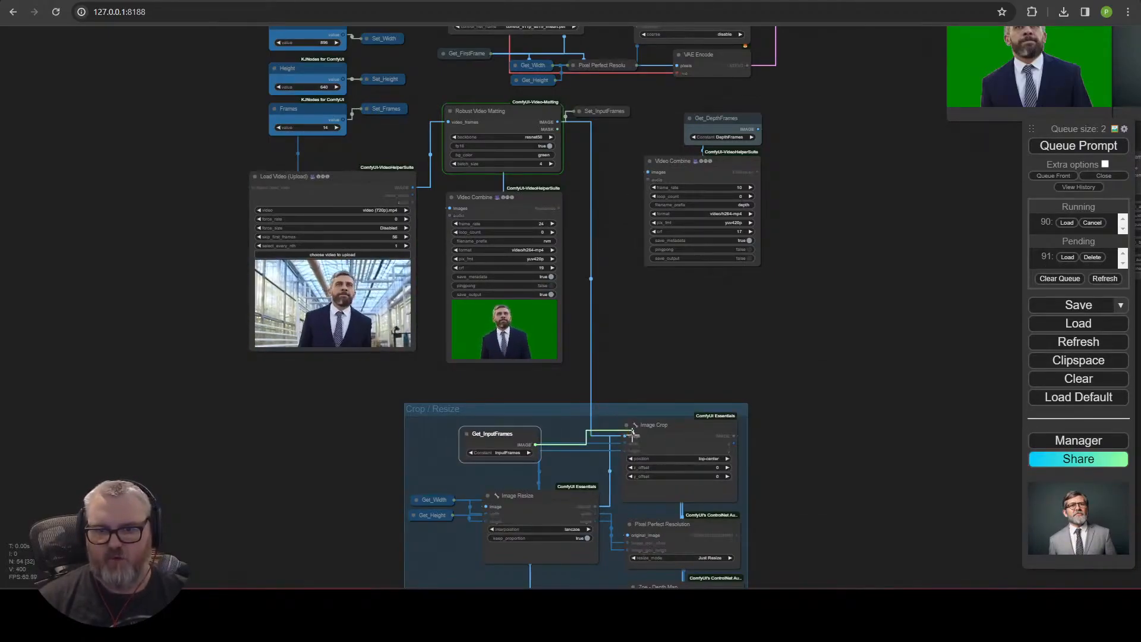
Collapse the Get_InputFrames node inside the Crop / Resize group.
right_click(493, 434)
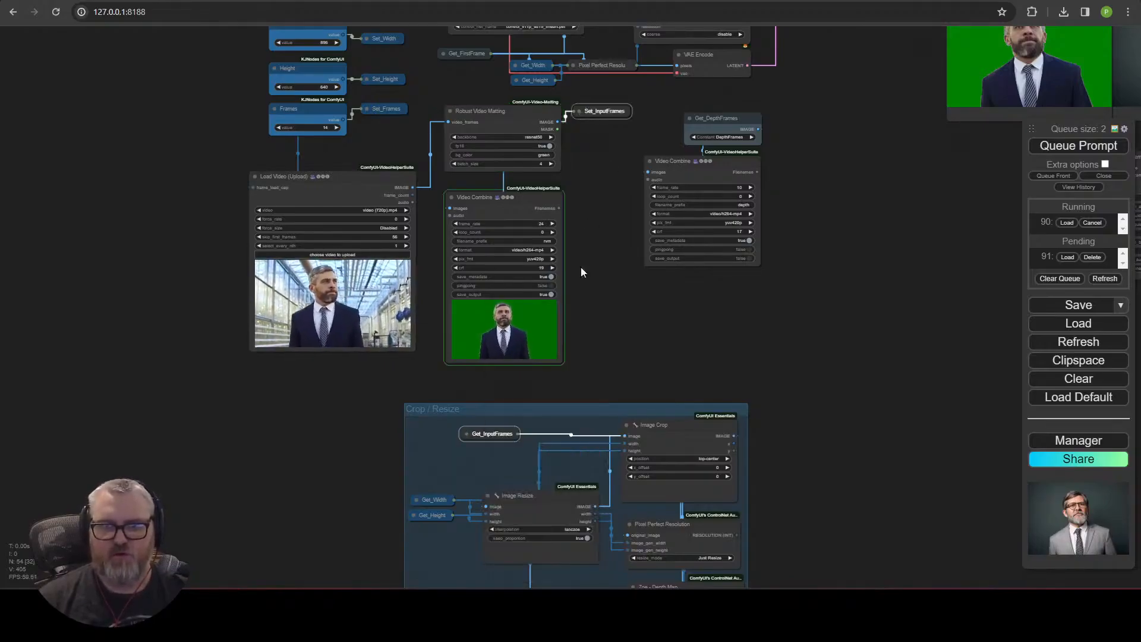
right_click(494, 434)
left_click(538, 433)
left_click(621, 483)
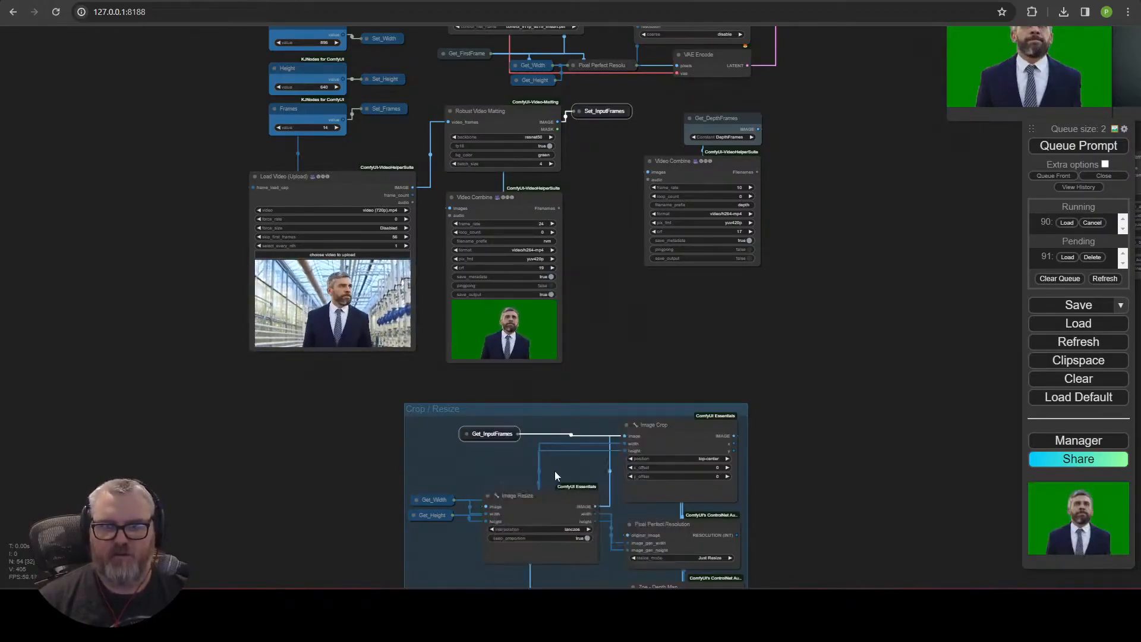
right_click(502, 437)
left_click(518, 434)
left_click(636, 490)
right_click(506, 436)
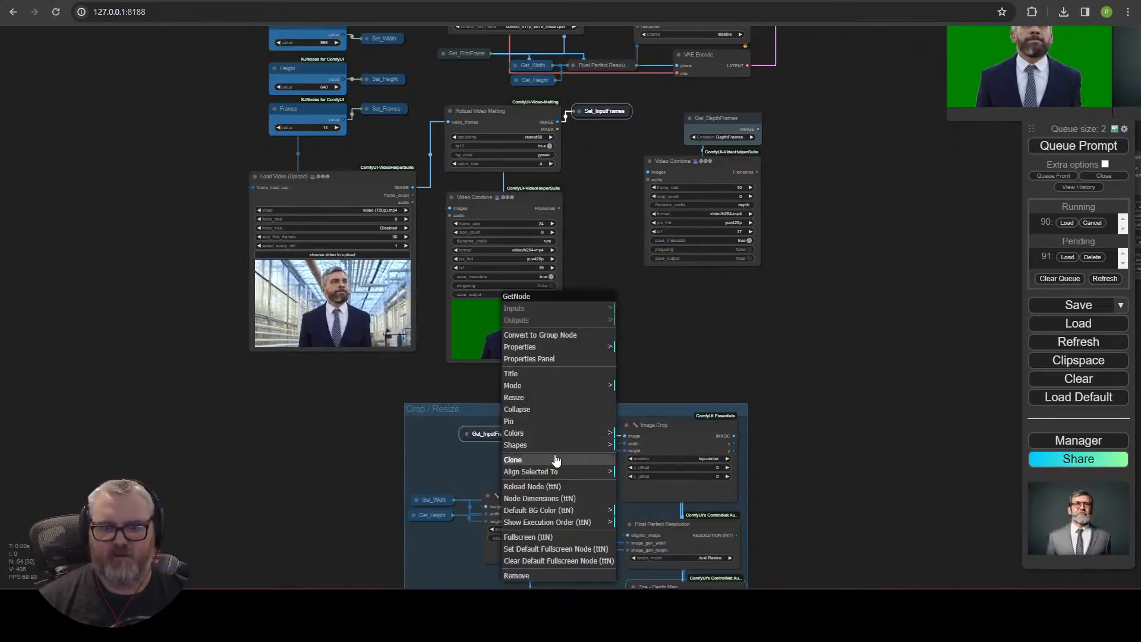
left_click(658, 506)
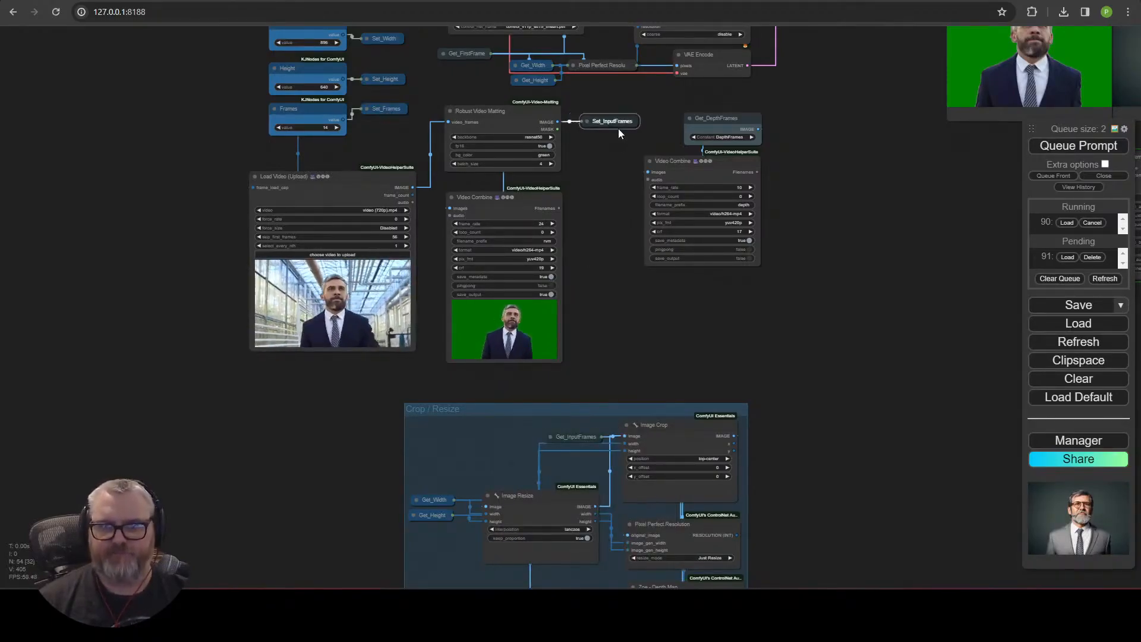
Move the Robust Video Matting node under the Load Video node, beside the matte Video Combine.
left_click(421, 403)
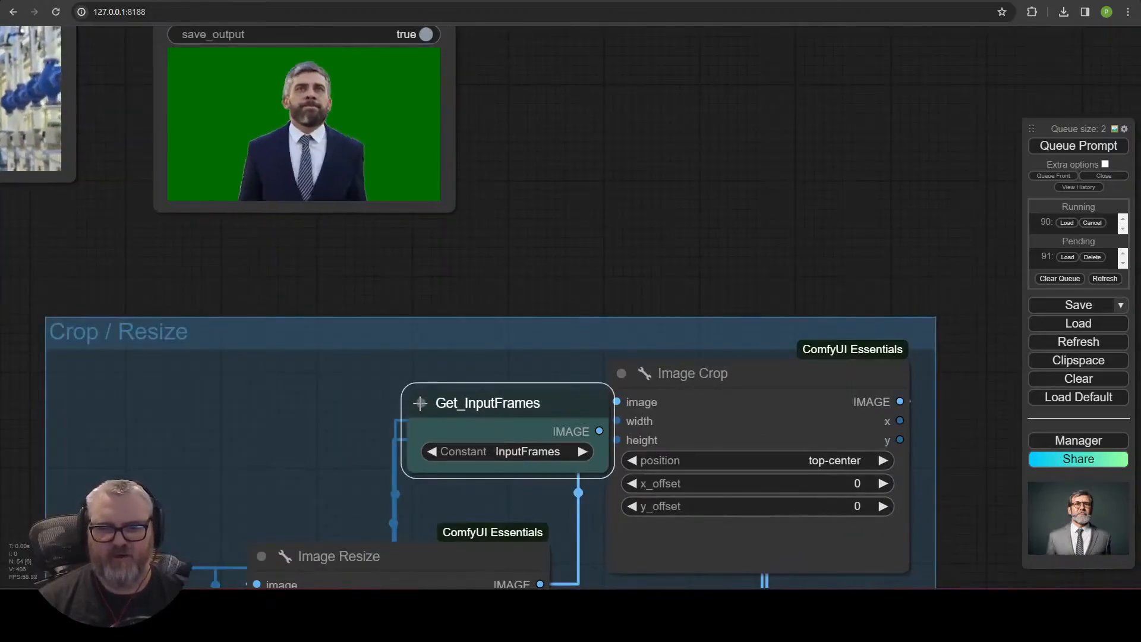
left_click(420, 403)
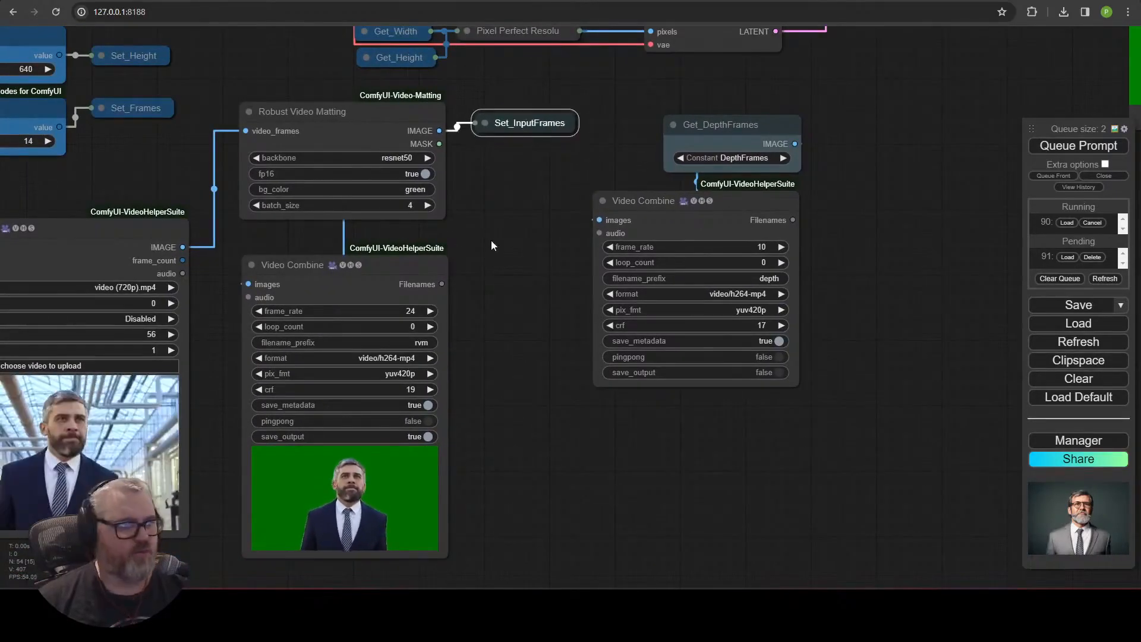
scroll(571, 427, "down", 5)
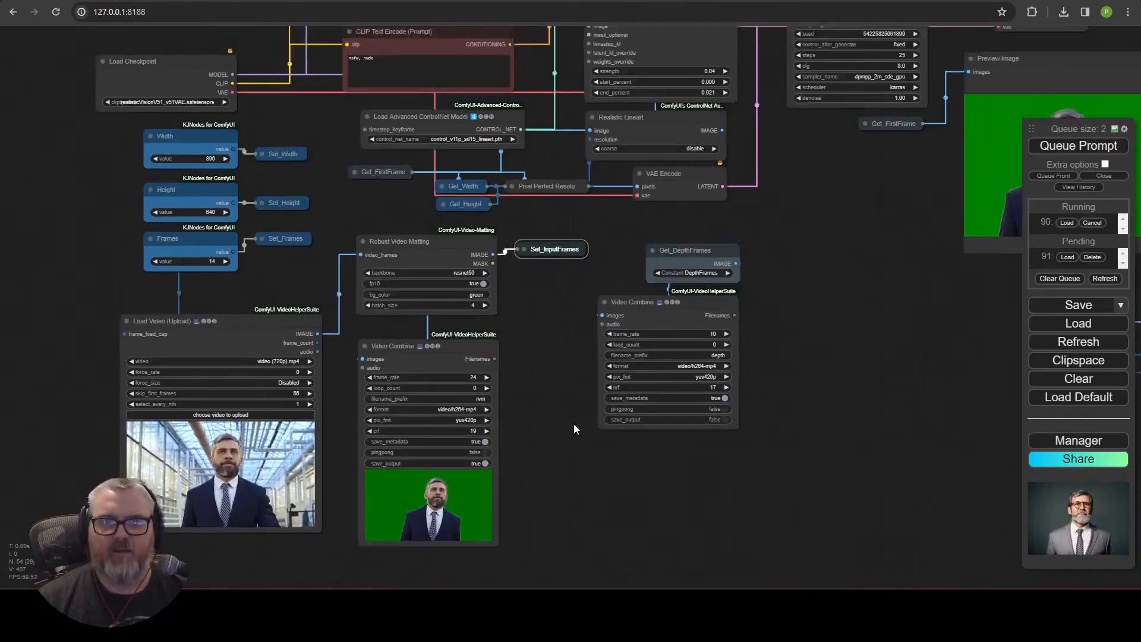
scroll(574, 429, "down", 5)
left_click_drag(886, 465, 619, 459)
left_click_drag(387, 502, 507, 388)
scroll(507, 388, "up", 5)
left_click_drag(614, 282, 823, 588)
scroll(763, 488, "down", 3)
left_click(290, 392)
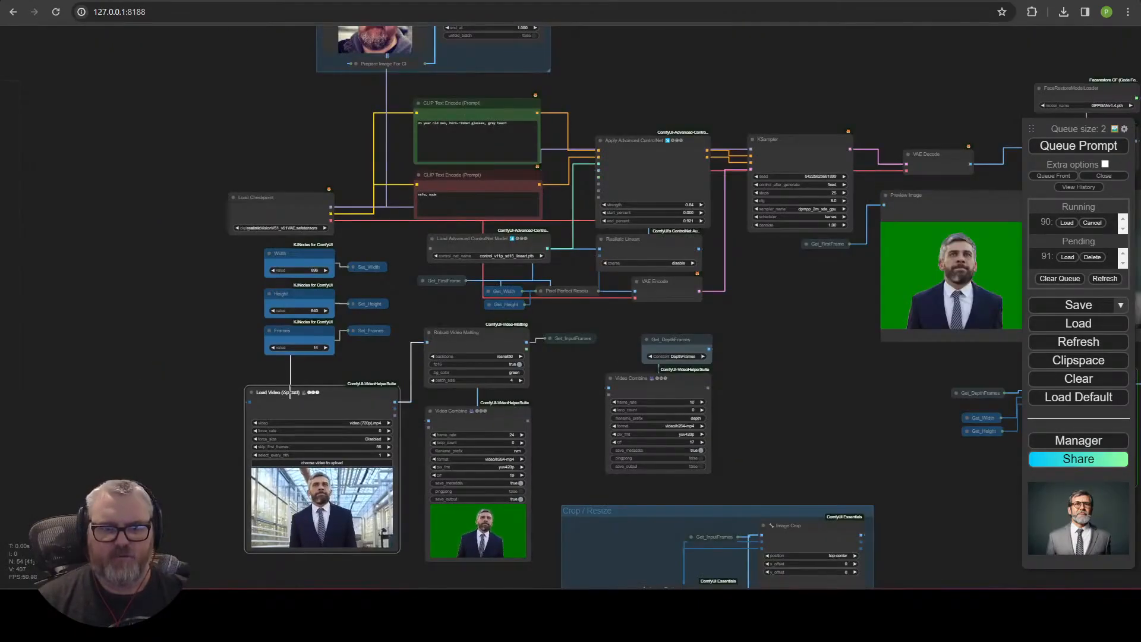
left_click_drag(295, 393, 232, 376)
scroll(378, 458, "down", 2)
left_click_drag(329, 524, 294, 538)
left_click_drag(411, 459, 438, 252)
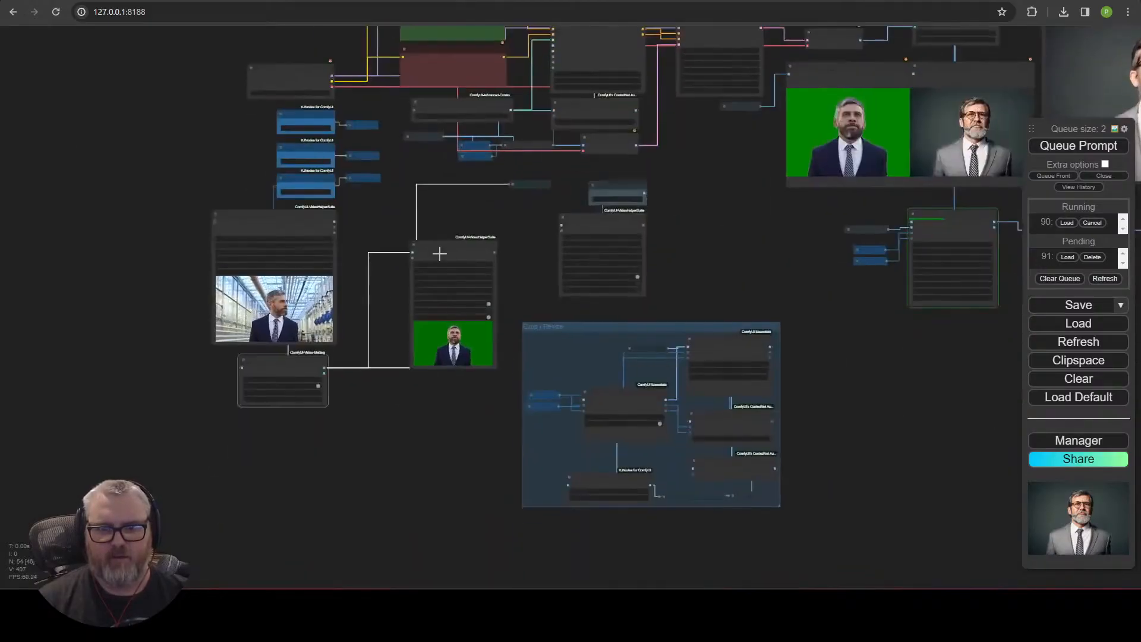
Tighten the input block, placing Set_InputFrames next to the Robust Video Matting output.
scroll(438, 252, "up", 4)
left_click_drag(507, 201, 246, 467)
left_click_drag(589, 108, 290, 415)
left_click_drag(401, 260, 414, 506)
left_click_drag(385, 313, 421, 382)
scroll(364, 469, "down", 4)
left_click(356, 485, "shift")
left_click(357, 431, "shift")
left_click_drag(357, 431, 448, 299)
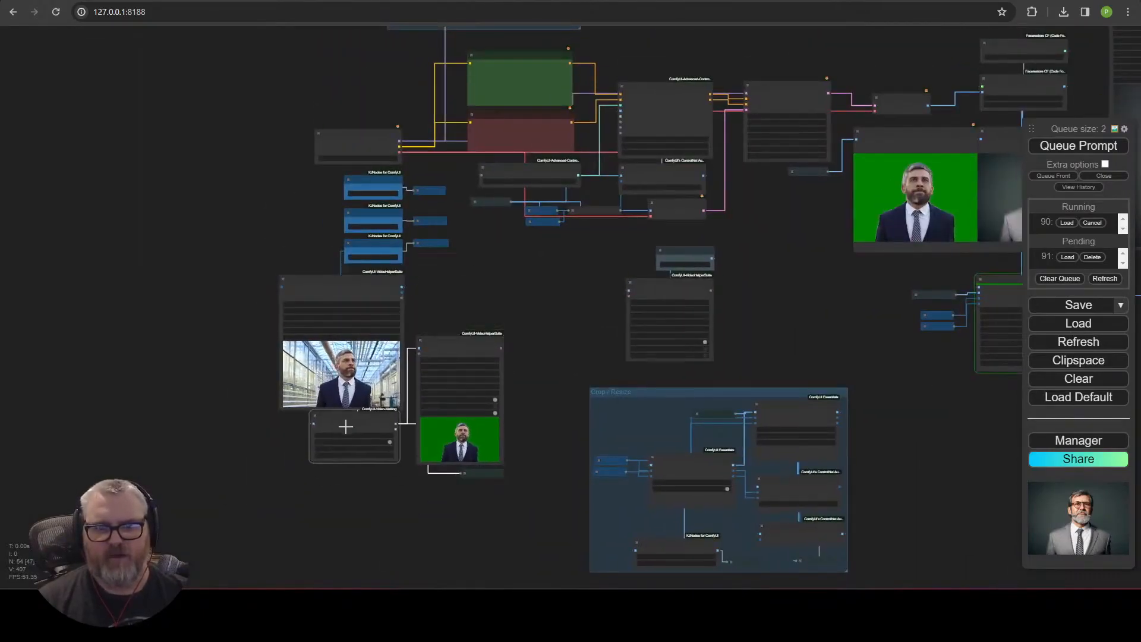
left_click_drag(452, 343, 451, 290)
left_click_drag(483, 473, 482, 420)
left_click_drag(510, 493, 193, 268)
left_click_drag(368, 289, 378, 327)
scroll(363, 355, "up", 5)
scroll(358, 352, "up", 2)
scroll(374, 316, "down", 2)
left_click_drag(364, 259, 366, 170)
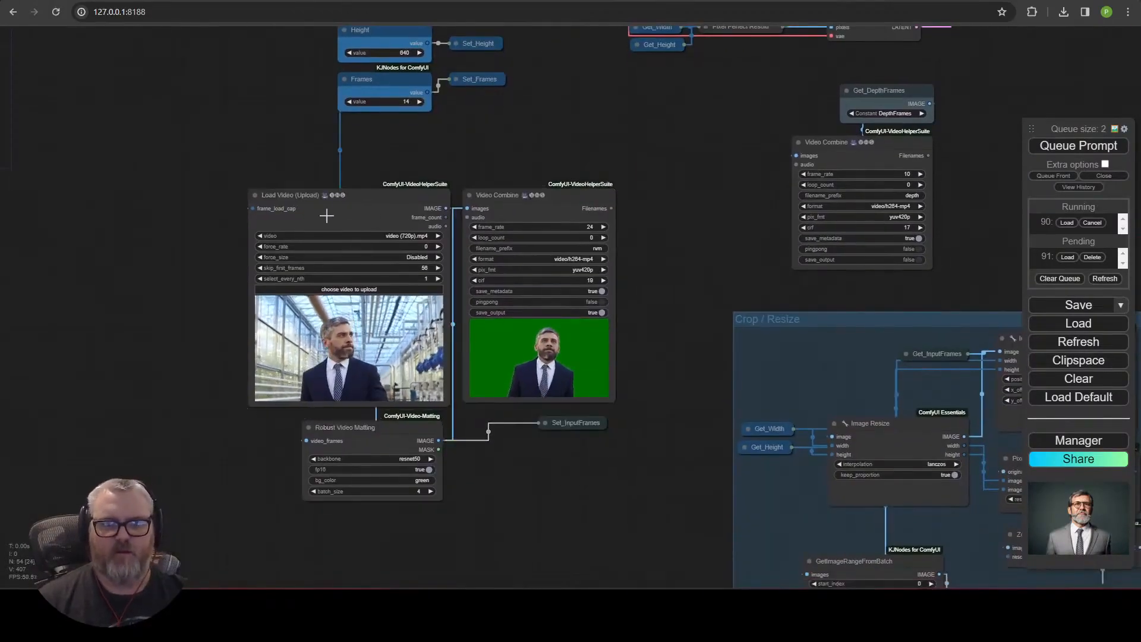
left_click_drag(391, 90, 389, 93)
Group the Load Video, Robust Video Matting, Video Combine and Set_InputFrames nodes.
left_click_drag(143, 136, 702, 586)
right_click(404, 339)
right_click(600, 129)
left_click(639, 177)
Title the new group Input Video.
right_click(371, 177)
left_click(410, 409)
left_click(488, 423)
type("Input V")
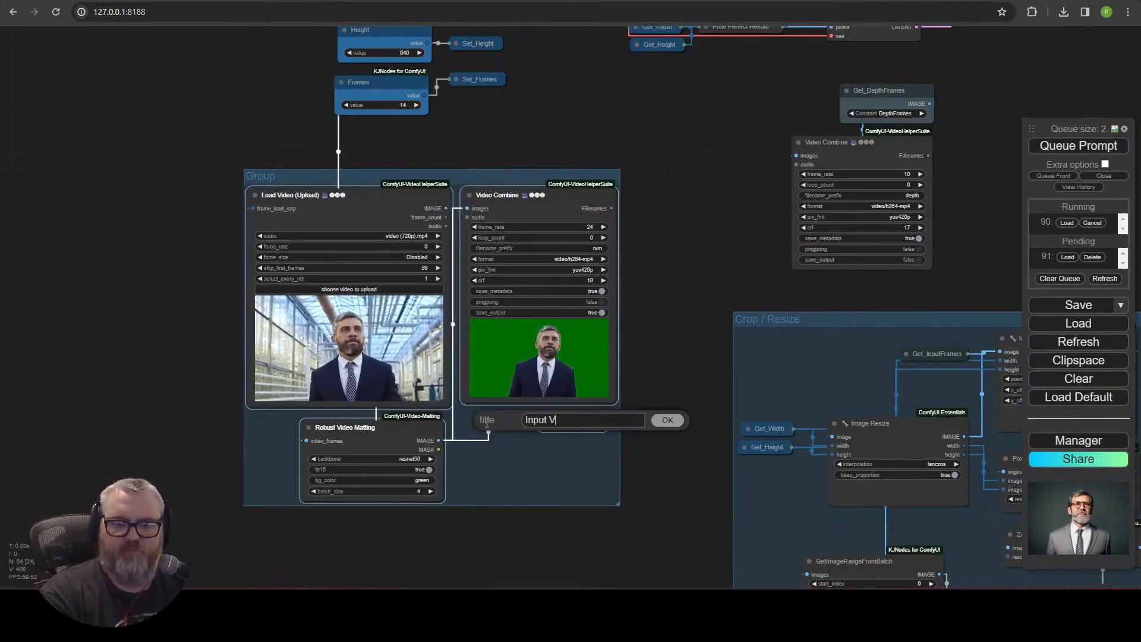
type("ideo")
key("Return")
Move the Input Video group down below the other nodes.
left_click_drag(477, 178, 574, 316)
left_click_drag(515, 176, 498, 387)
scroll(498, 387, "down", 1)
Rearrange the Width, Height, Frames and CLIP Text Encode nodes next to Load Checkpoint.
left_click_drag(490, 382, 232, 78)
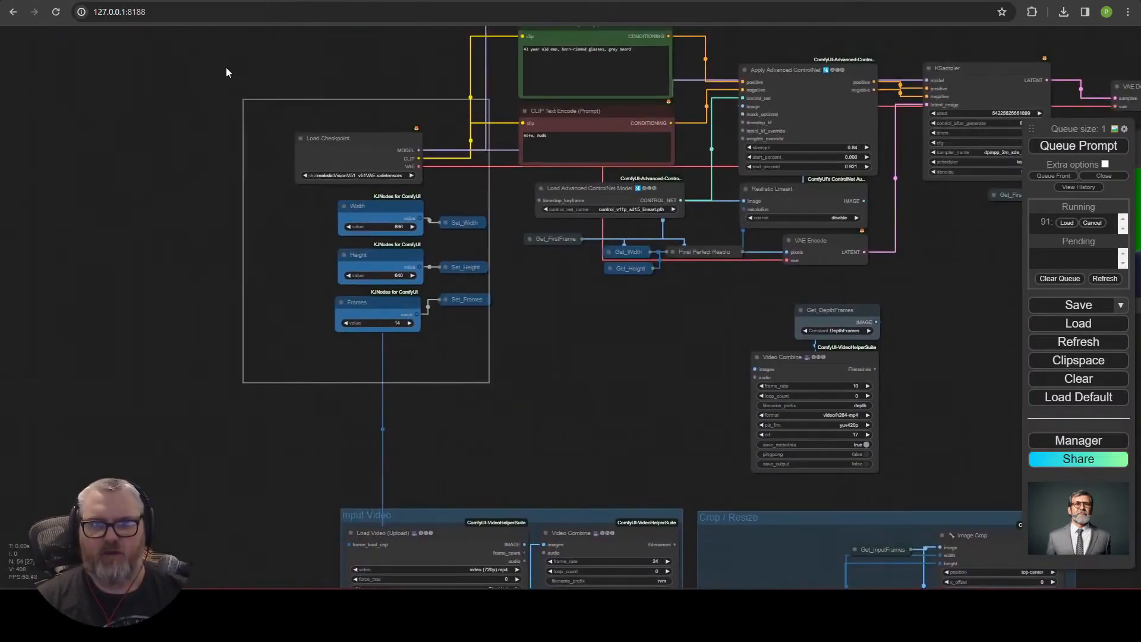
left_click_drag(569, 40, 359, 366)
left_click_drag(353, 362, 527, 350)
left_click(402, 359)
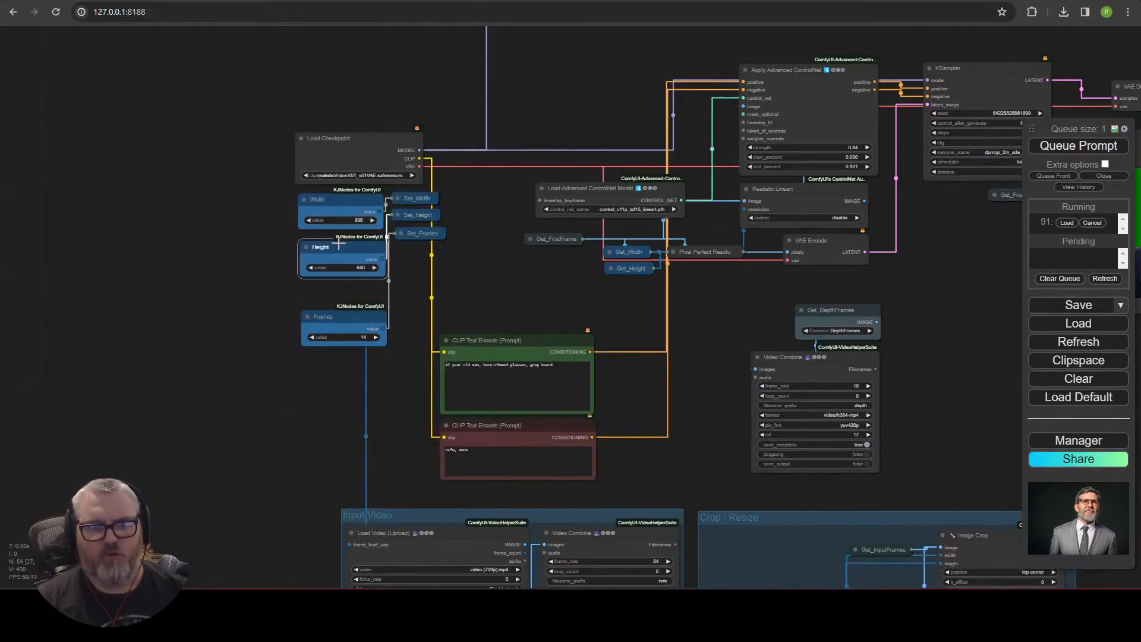
Stack the Get_FirstFrame, Get_Width, Get_Height and Pixel Perfect Resolution nodes beside Realistic Lineart under Apply Advanced ControlNet.
scroll(309, 258, "up", 5)
left_click_drag(505, 255, 885, 523)
left_click_drag(643, 543, 571, 405)
left_click_drag(716, 227, 826, 219)
scroll(951, 362, "down", 4)
left_click_drag(965, 375, 527, 491)
scroll(515, 466, "up", 3)
left_click_drag(358, 289, 639, 44)
scroll(619, 287, "down", 2)
left_click_drag(619, 288, 605, 291)
left_click_drag(792, 338, 454, 71)
left_click_drag(651, 296, 489, 280)
scroll(446, 416, "up", 2)
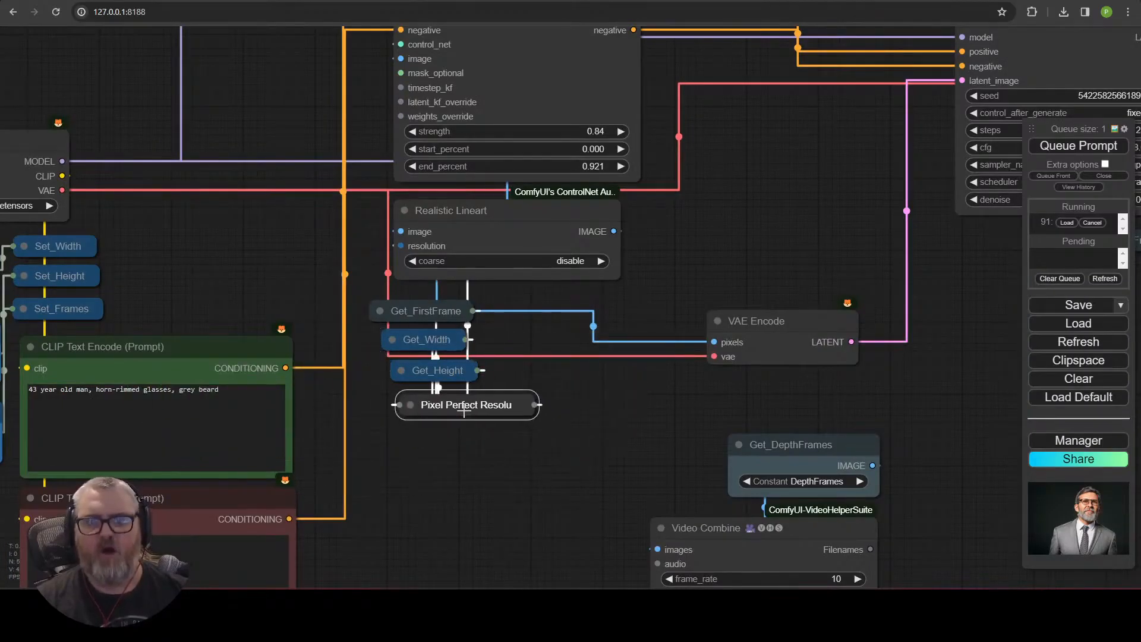
scroll(451, 307, "down", 3)
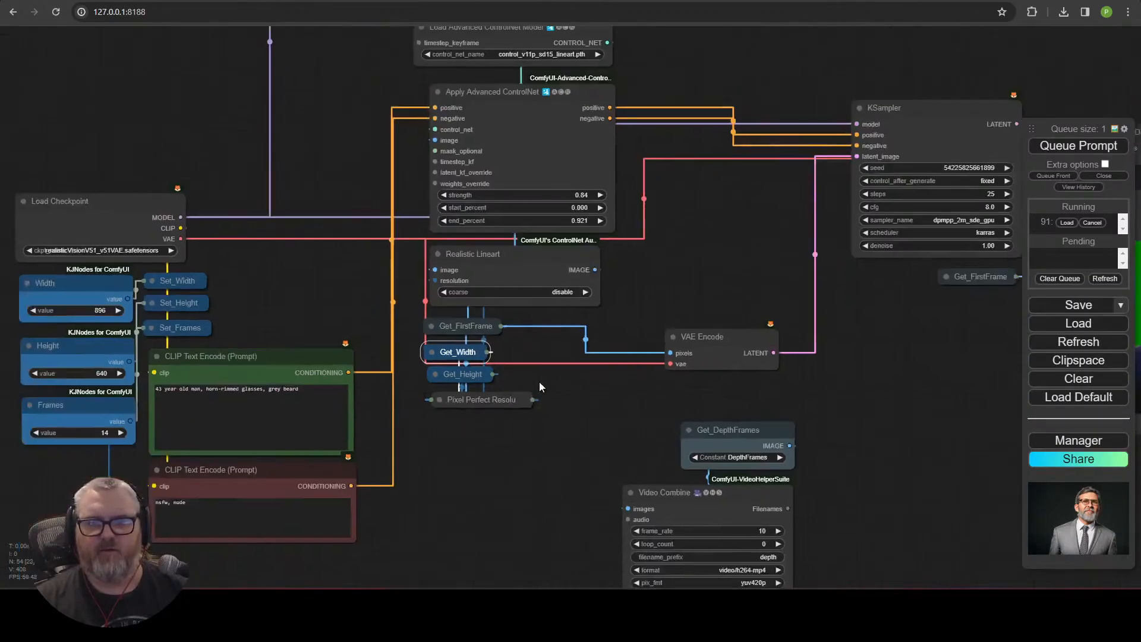
scroll(447, 331, "up", 2)
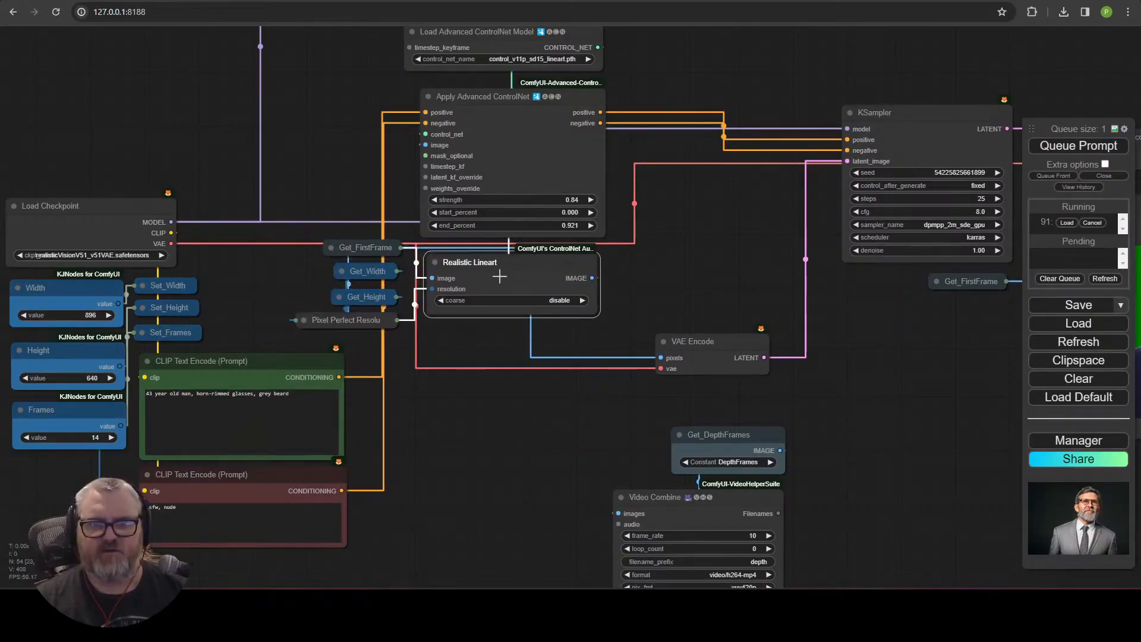
left_click_drag(363, 223, 360, 218)
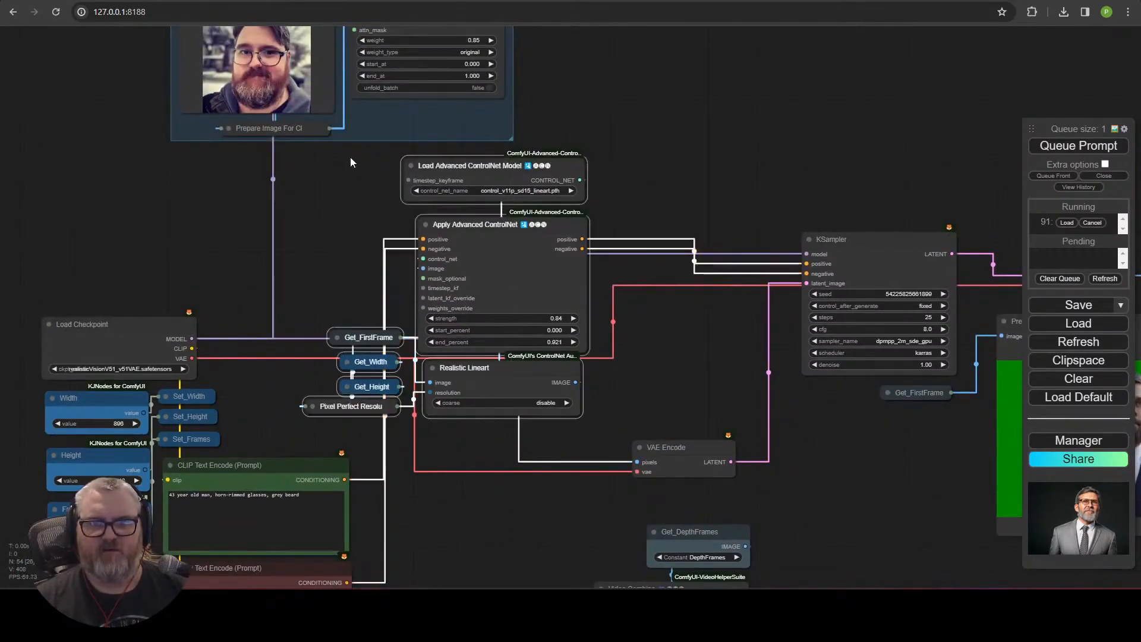
Group the ControlNet loader, Apply Advanced ControlNet, Realistic Lineart and their Get nodes.
right_click(677, 151)
left_click(743, 204)
right_click(517, 141)
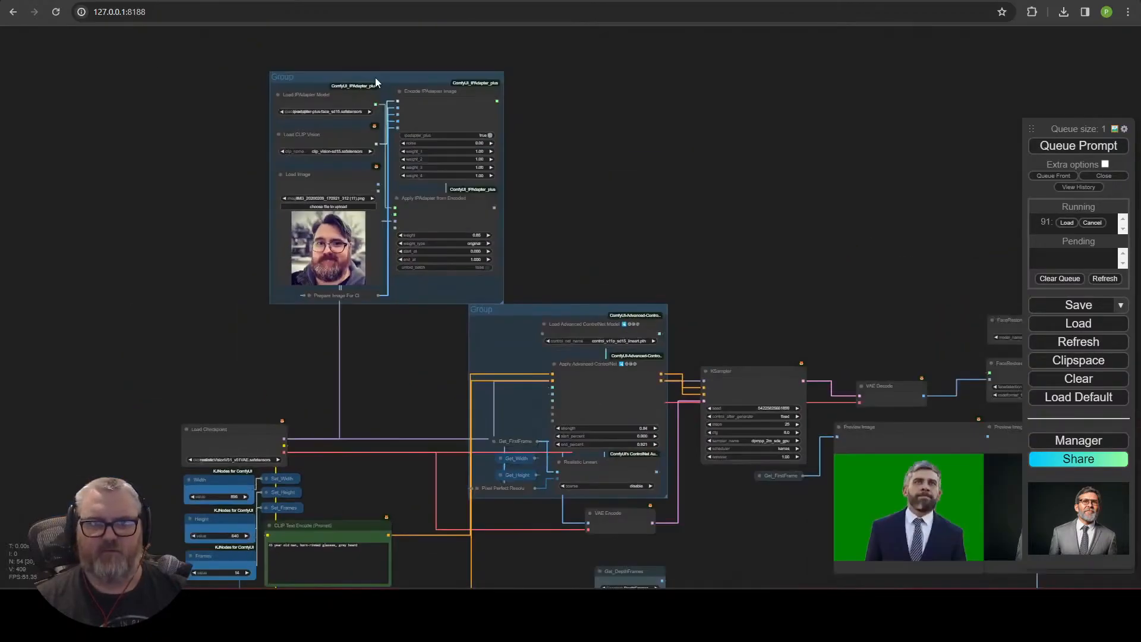
left_click_drag(376, 78, 344, 85)
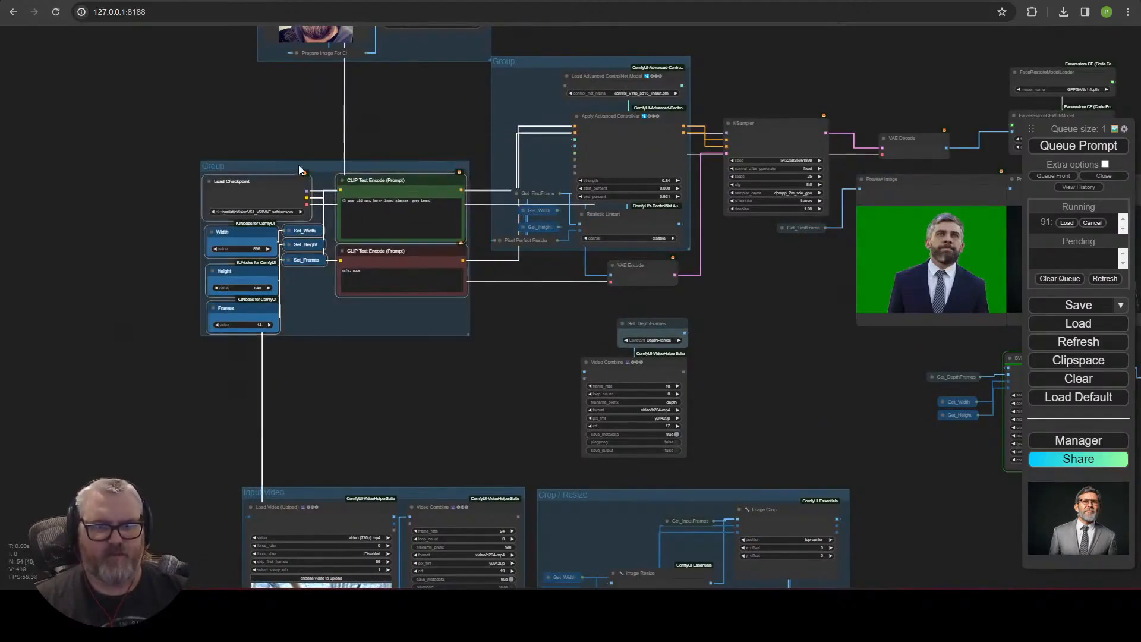
Group the Load Checkpoint, Width, Height, Frames and CLIP Text Encode nodes.
left_click_drag(298, 173, 348, 306)
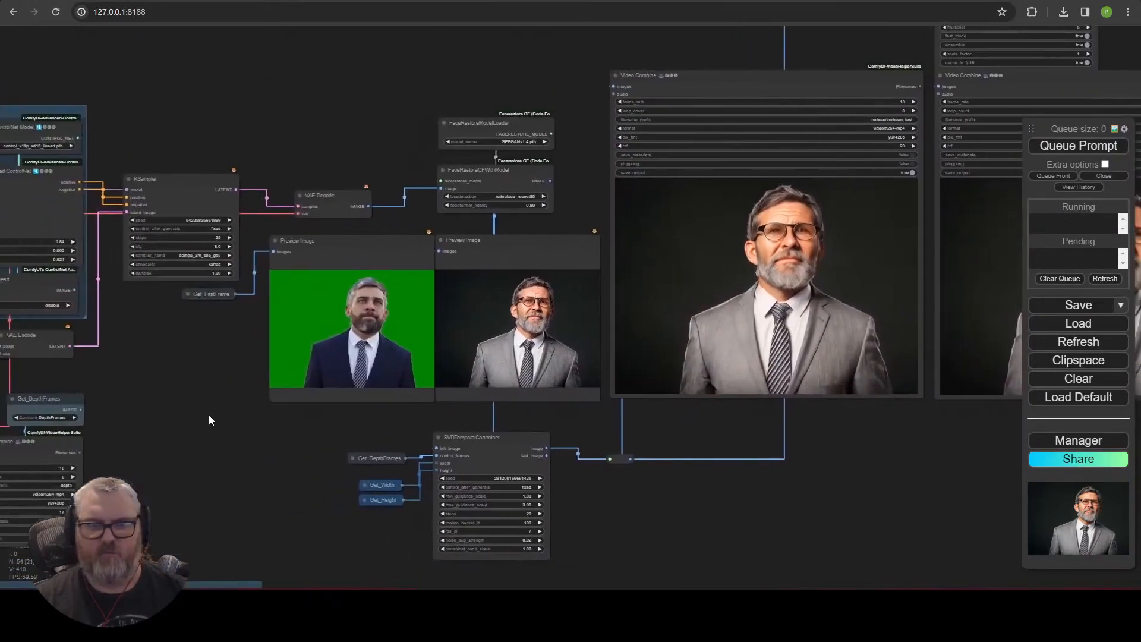
left_click_drag(208, 415, 36, 440)
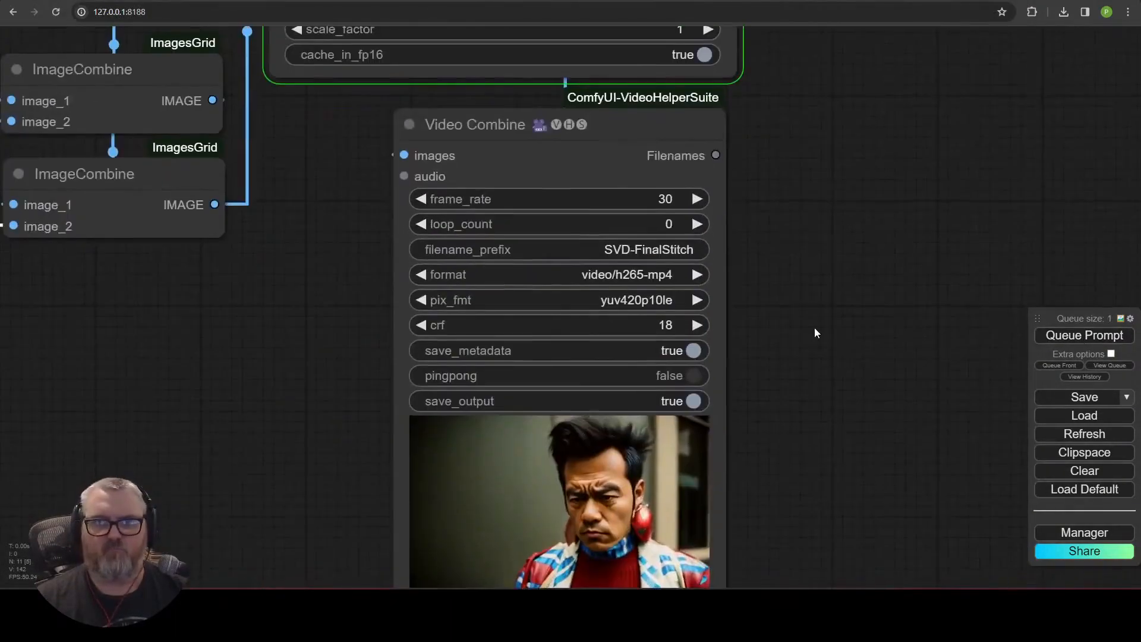
Duplicate the RIFE VFI frame interpolation node in the final stitch workflow.
left_click_drag(815, 327, 833, 240)
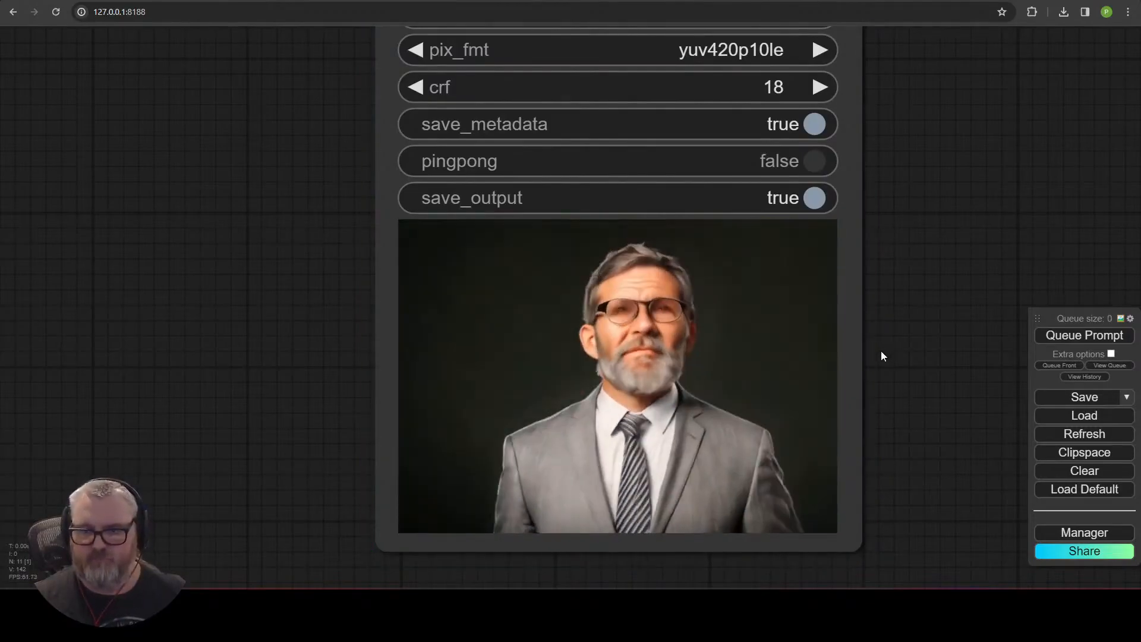
scroll(820, 374, "down", 10)
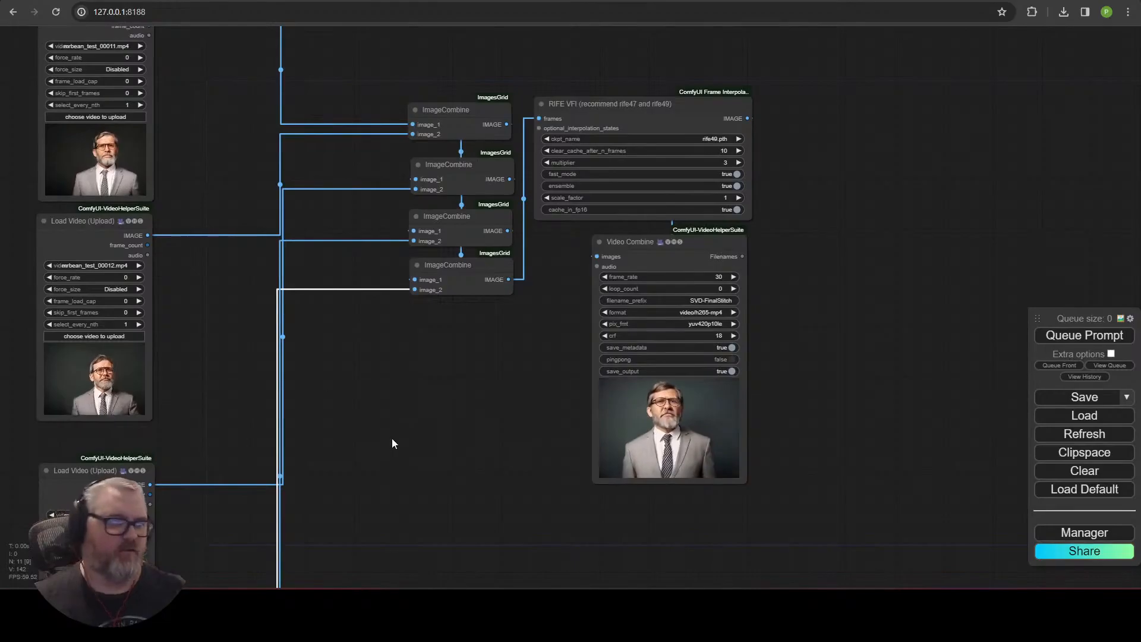
scroll(391, 439, "down", 4)
left_click_drag(378, 511, 493, 420)
double_click(501, 409)
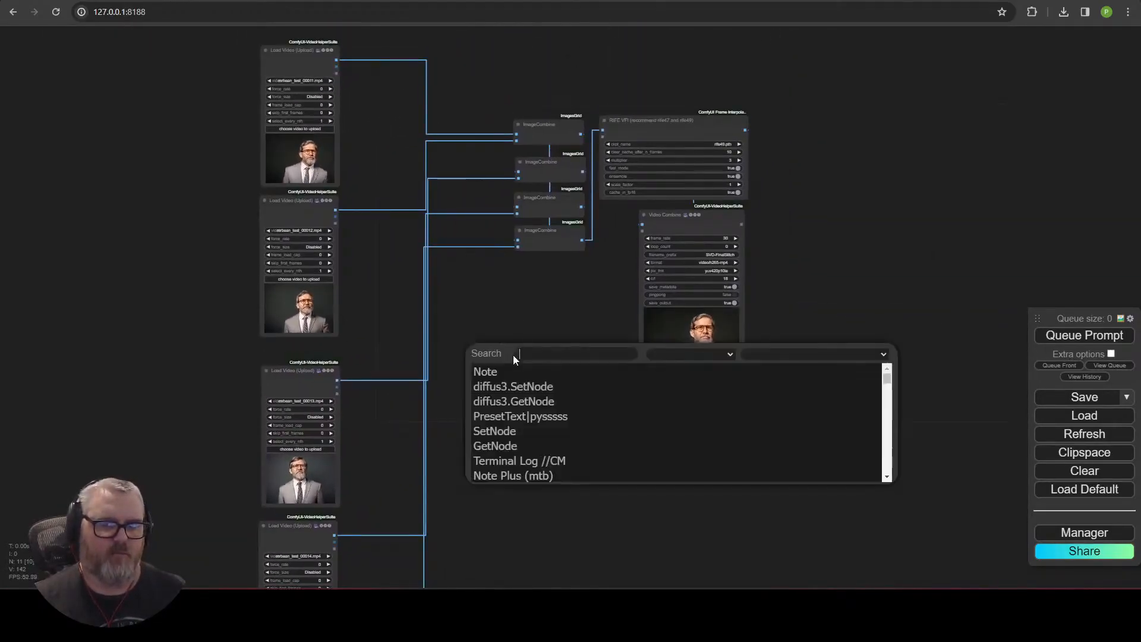
scroll(841, 227, "up", 3)
left_click_drag(606, 223, 954, 156)
left_click(580, 56)
key("ctrl+c")
key("ctrl+v")
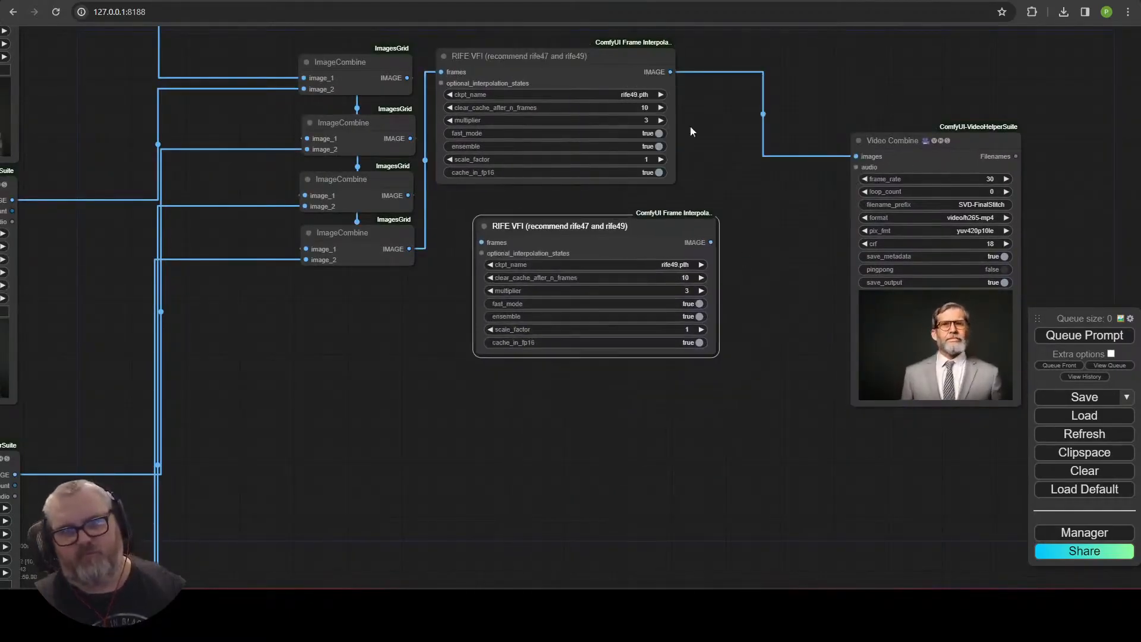
Add an ImageCombine node taking the first RIFE VFI output as image_1.
left_click_drag(671, 72, 480, 246)
left_click_drag(544, 228, 642, 396)
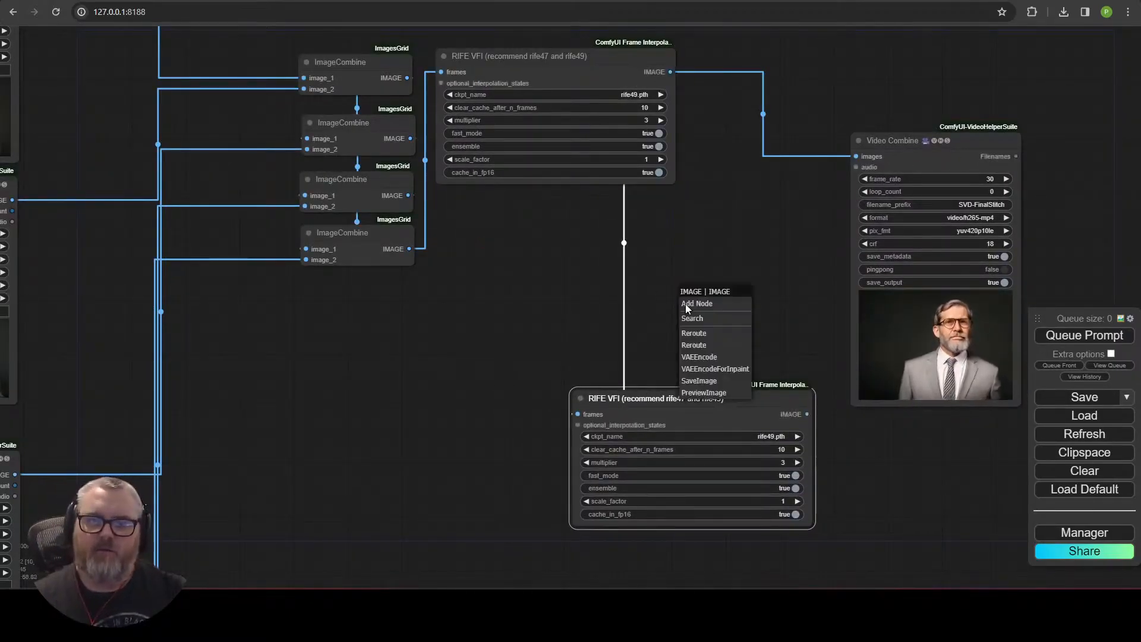
left_click(692, 318)
type("imagecom")
left_click(695, 367)
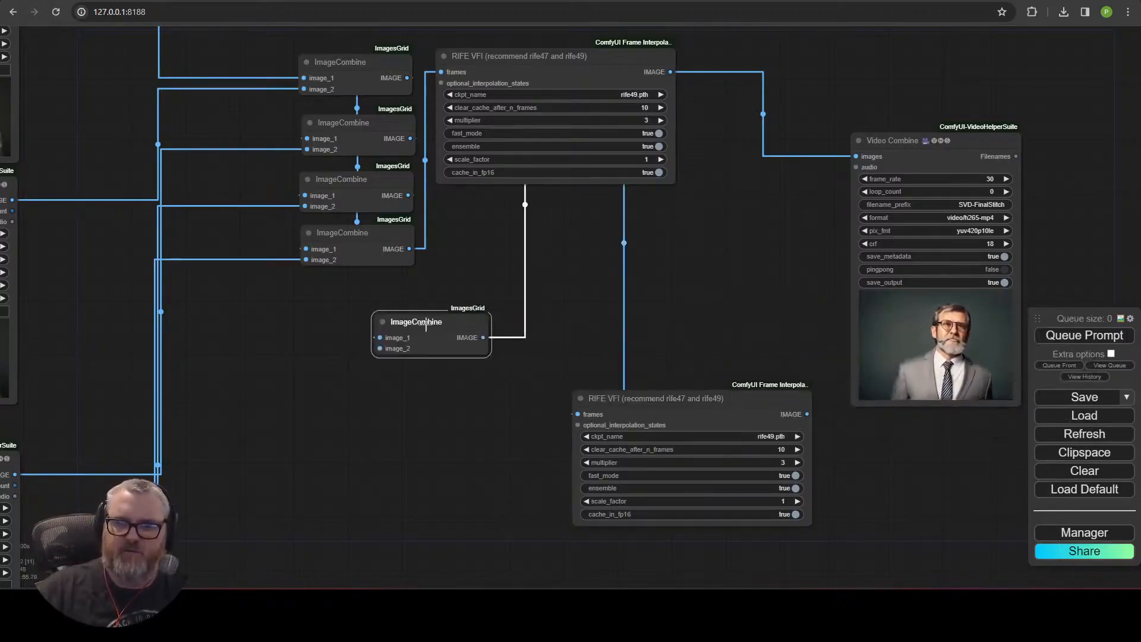
left_click_drag(451, 335, 748, 214)
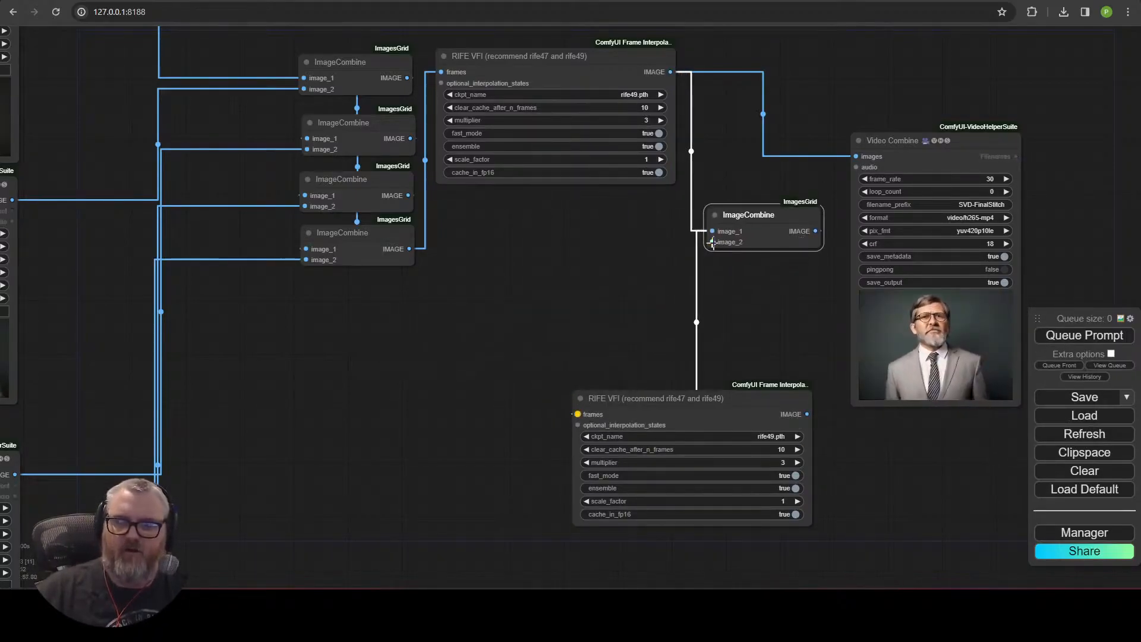
Add an ImageSelector node fed by the first Load Video's image output into ImageCombine's image_2.
left_click_drag(558, 273, 557, 273)
double_click(449, 323)
type("imagesel")
left_click(472, 340)
scroll(472, 342, "down", 1)
left_click_drag(474, 342, 582, 458)
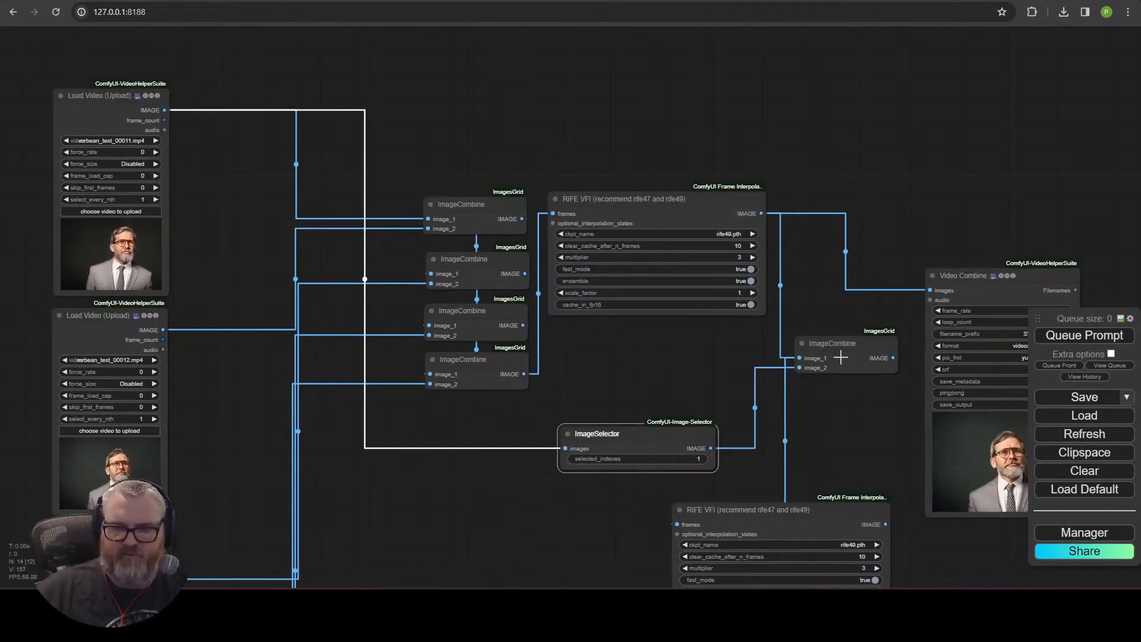
Connect the ImageCombine output to the second RIFE VFI frames input.
left_click_drag(839, 354, 757, 361)
left_click_drag(880, 357, 711, 231)
Duplicate the Video Combine node and connect the second RIFE VFI output to the copy's images.
left_click_drag(821, 151, 841, 42)
key("ctrl+c")
key("ctrl+v")
left_click_drag(926, 106, 854, 321)
left_click_drag(716, 399, 780, 332)
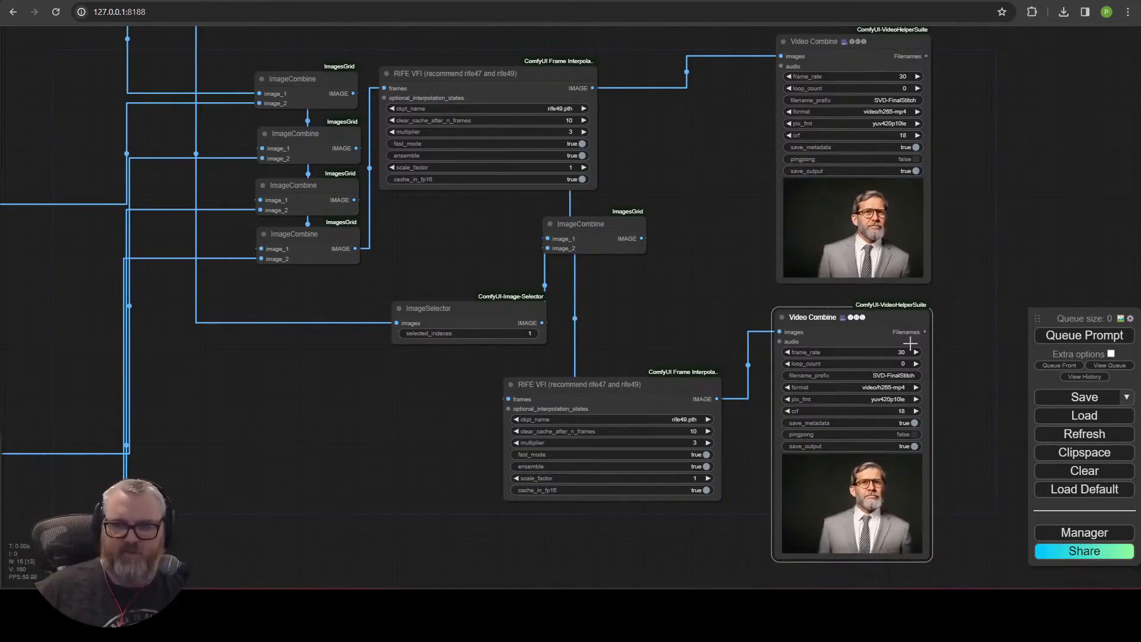
Set the copied Video Combine's filename prefix to SVD-FinalStitch-Loop and queue the workflow.
left_click(862, 375)
type("-Loop")
key("Return")
left_click(1085, 336)
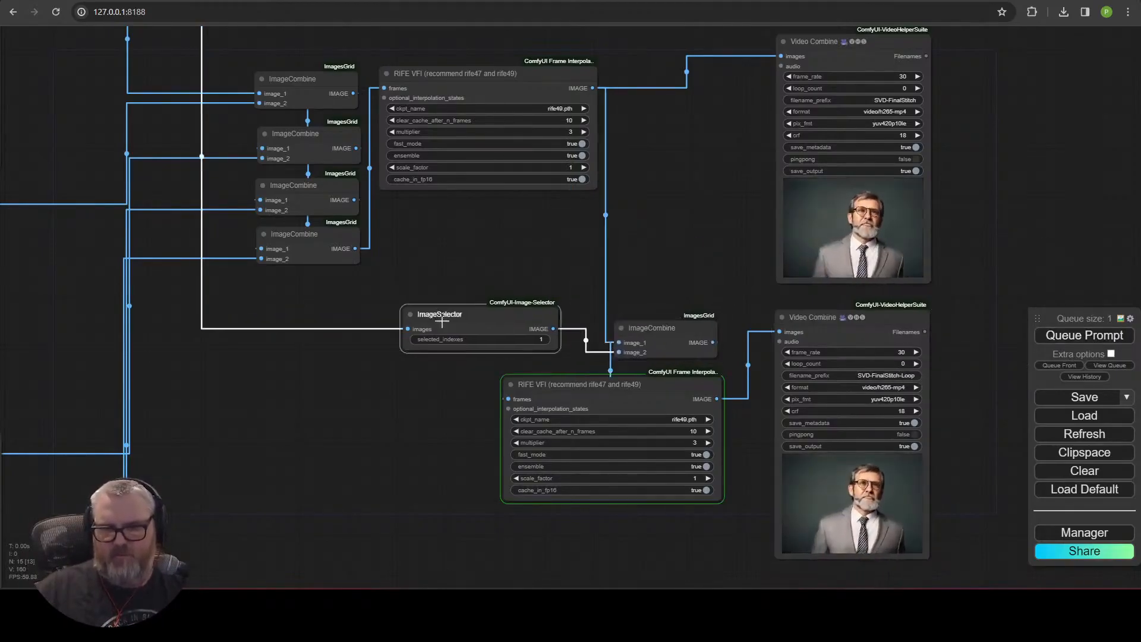
Rearrange the stitching nodes, collapsing both RIFE VFI nodes and placing each above its Video Combine node.
left_click_drag(441, 321, 468, 330)
left_click(661, 328, "shift")
left_click_drag(678, 390, 720, 387)
left_click_drag(562, 326, 598, 321)
left_click(726, 228)
left_click_drag(726, 228, 589, 214)
left_click_drag(432, 310, 405, 311)
left_click_drag(567, 316, 557, 284)
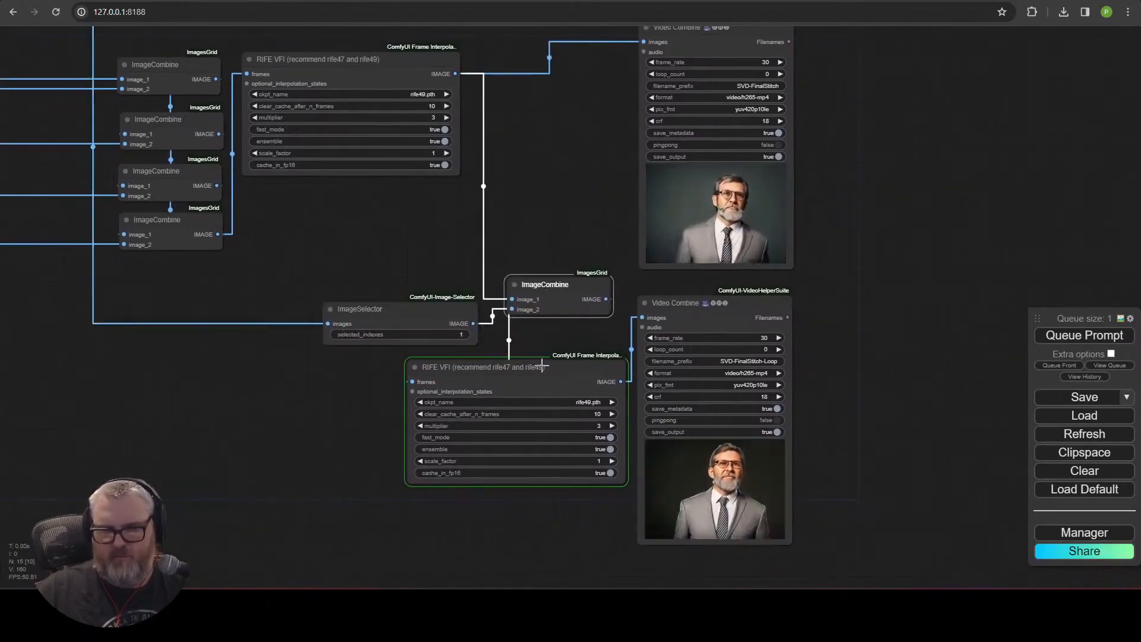
left_click_drag(544, 360, 614, 363)
left_click(396, 380)
left_click_drag(446, 380, 742, 316)
left_click_drag(523, 166, 475, 345)
left_click(201, 238)
left_click_drag(264, 239, 676, 177)
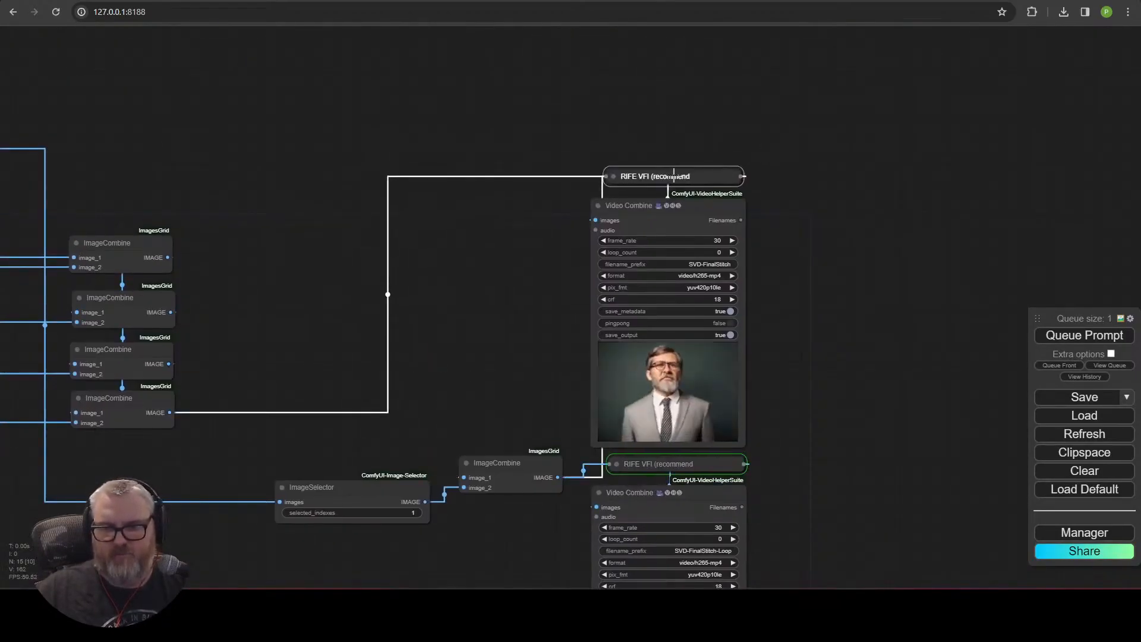
left_click_drag(523, 464, 534, 455)
left_click_drag(368, 493, 508, 399)
left_click_drag(550, 501, 508, 231)
scroll(629, 234, "up", 5)
left_click_drag(410, 440, 211, 315)
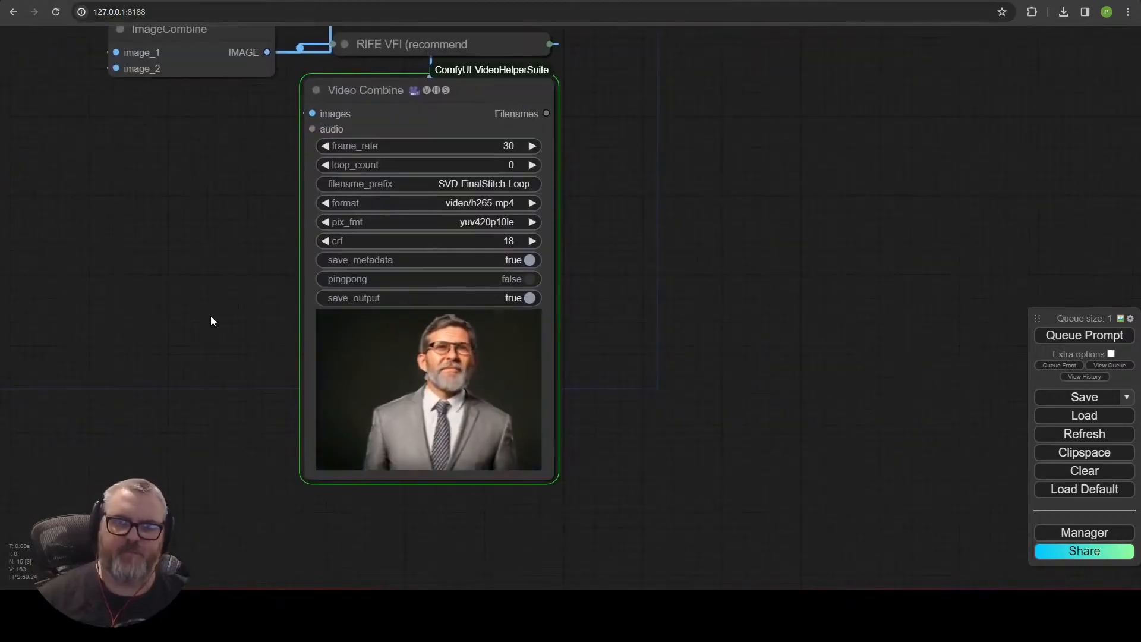
Zoom in on the Video Combine previews to review the stitched and looped videos.
scroll(238, 389, "up", 6)
scroll(272, 405, "down", 4)
scroll(260, 404, "up", 4)
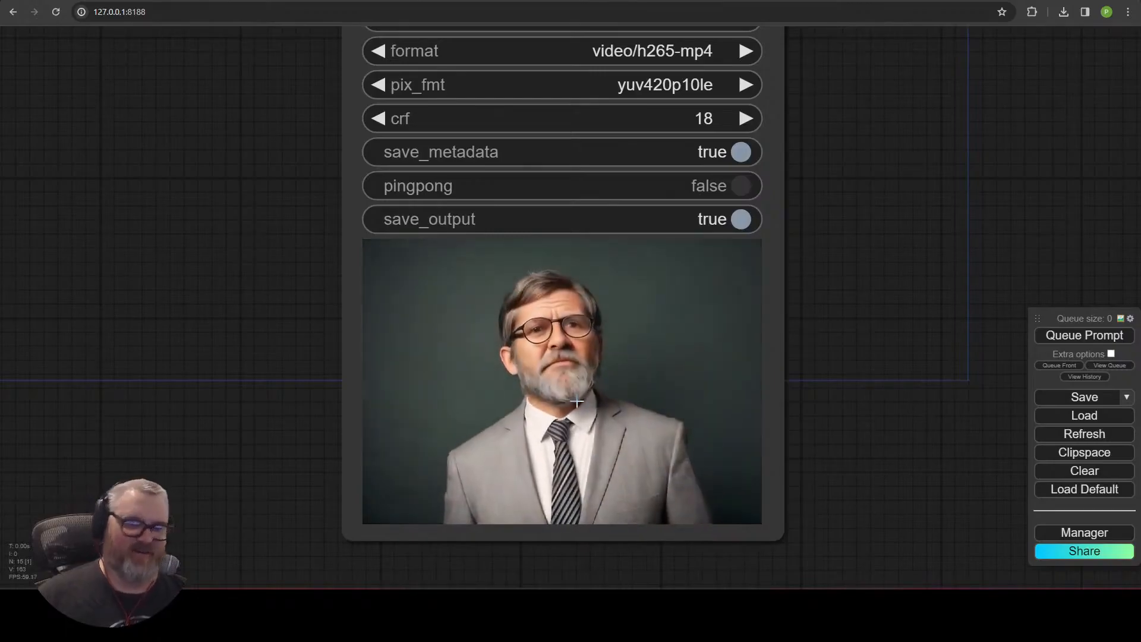
scroll(783, 469, "up", 2)
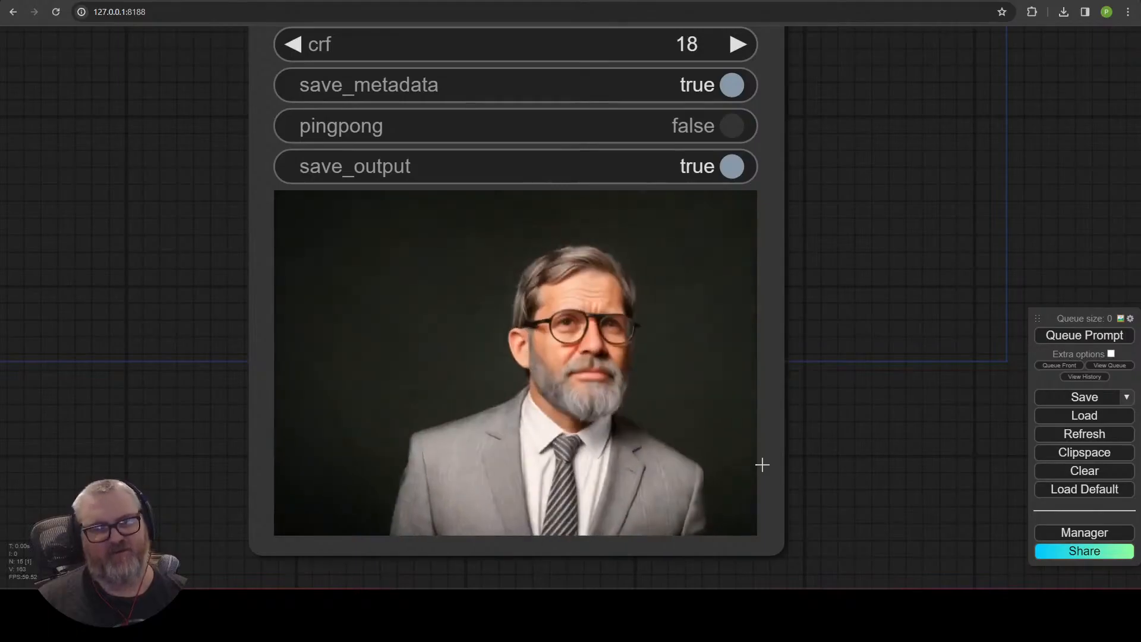
scroll(762, 465, "down", 5)
left_click_drag(436, 230, 428, 394)
left_click(432, 238)
left_click(442, 364)
left_click(443, 364)
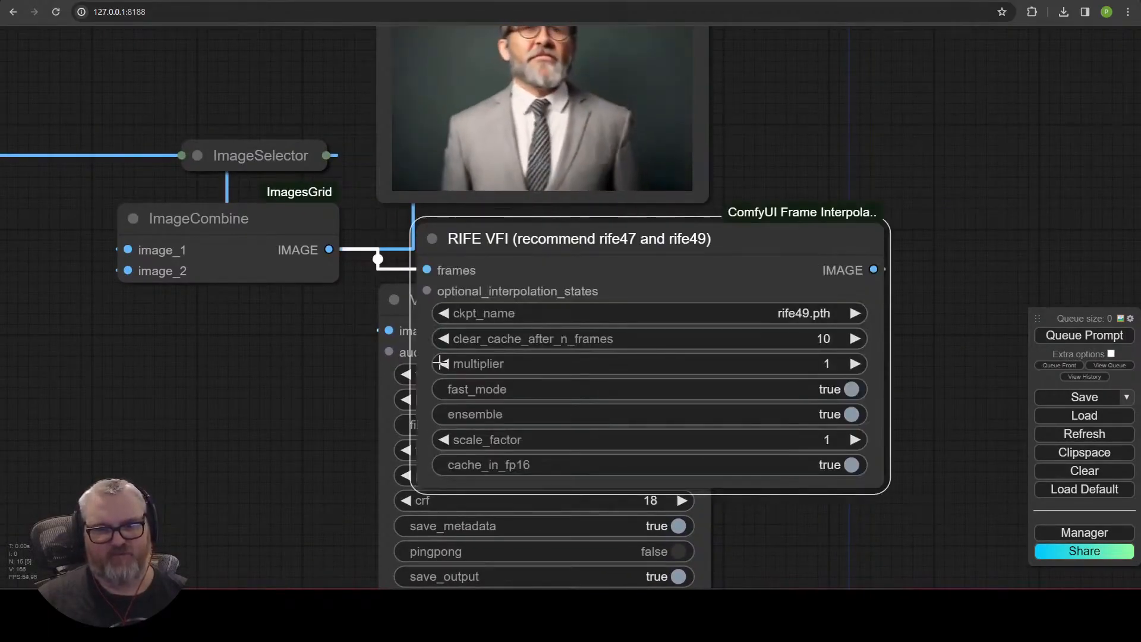
left_click(433, 238)
left_click_drag(791, 126, 765, 472)
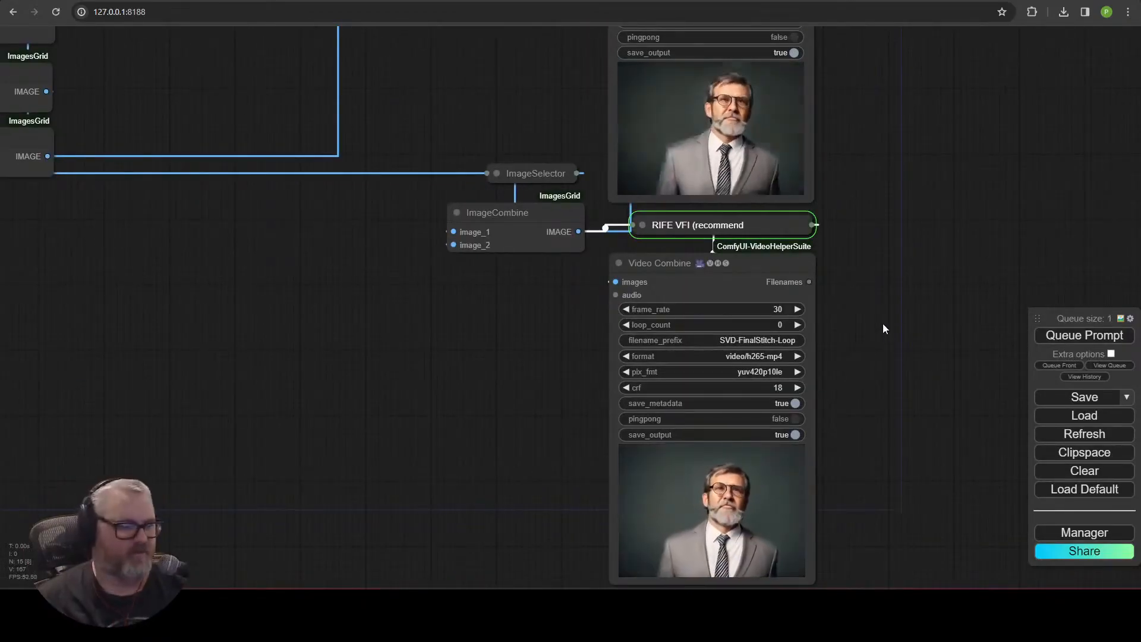
left_click_drag(898, 404, 872, 354)
scroll(698, 473, "up", 5)
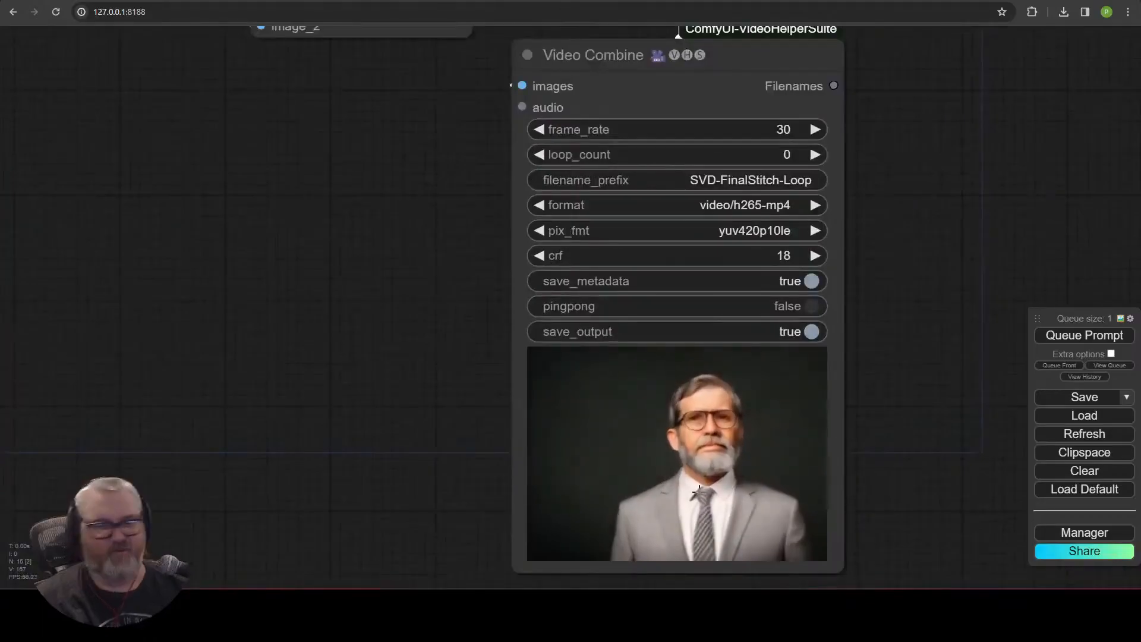
scroll(787, 443, "down", 5)
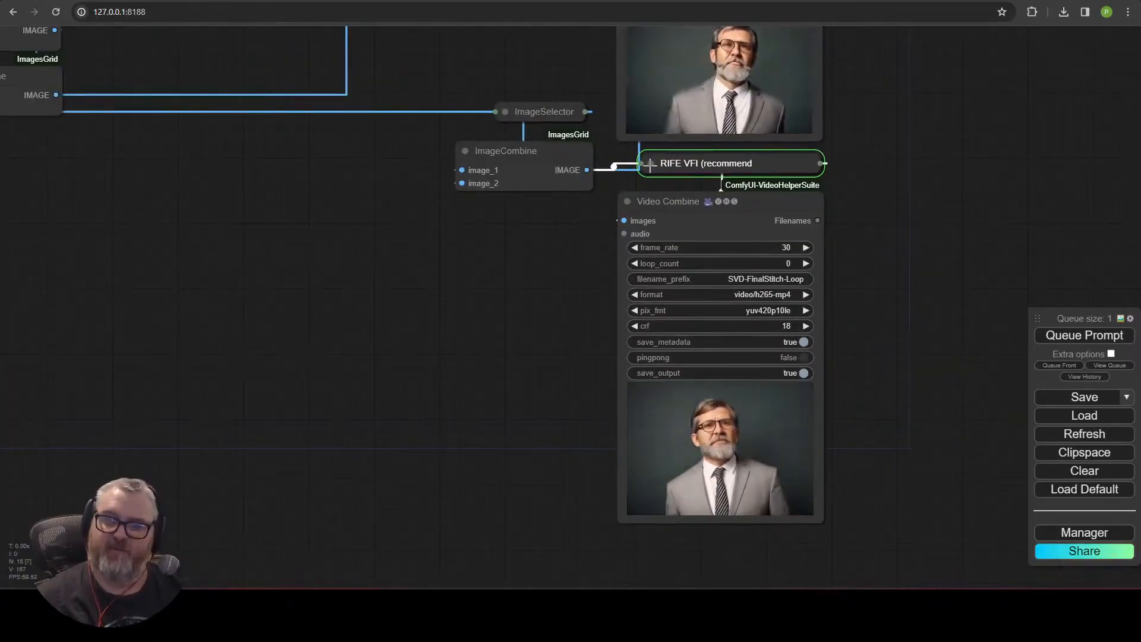
left_click(650, 163)
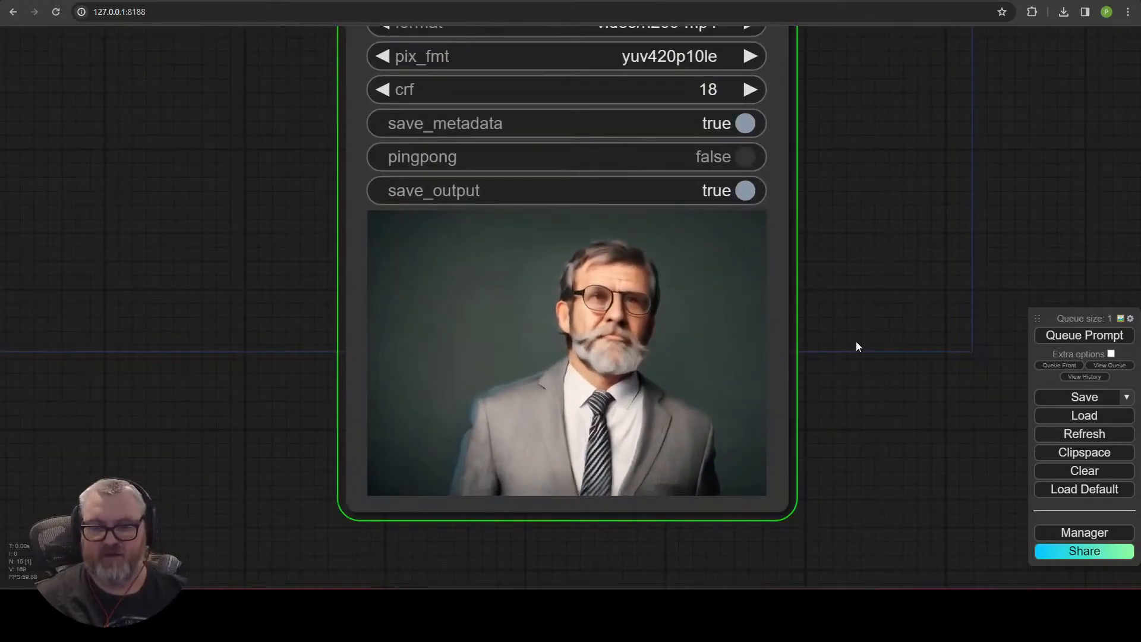
scroll(680, 372, "up", 7)
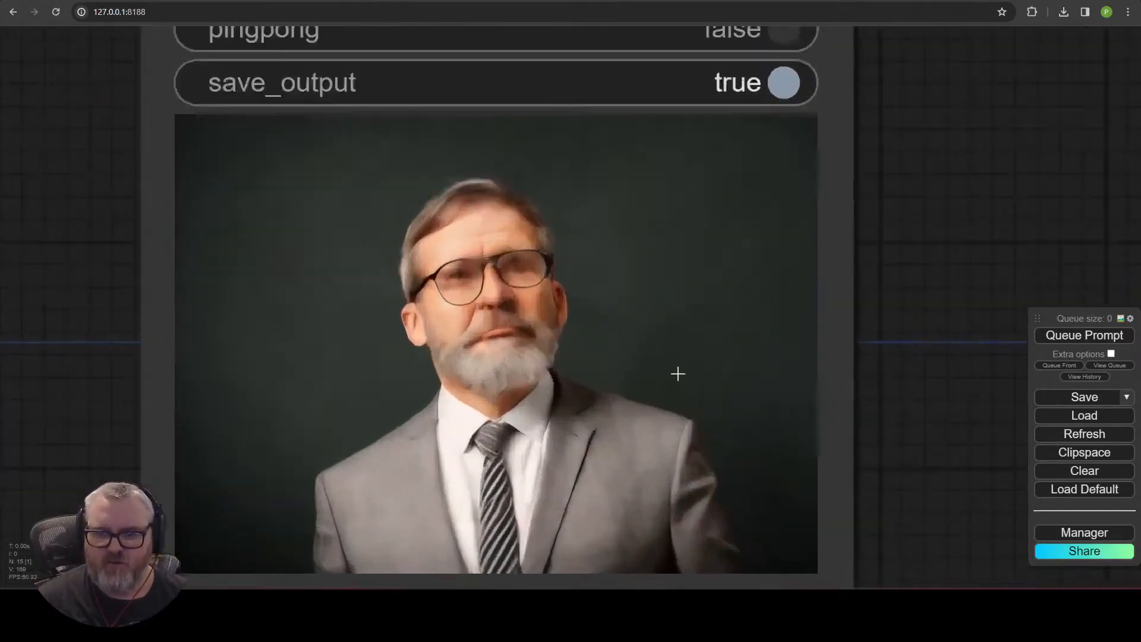
scroll(544, 331, "down", 5)
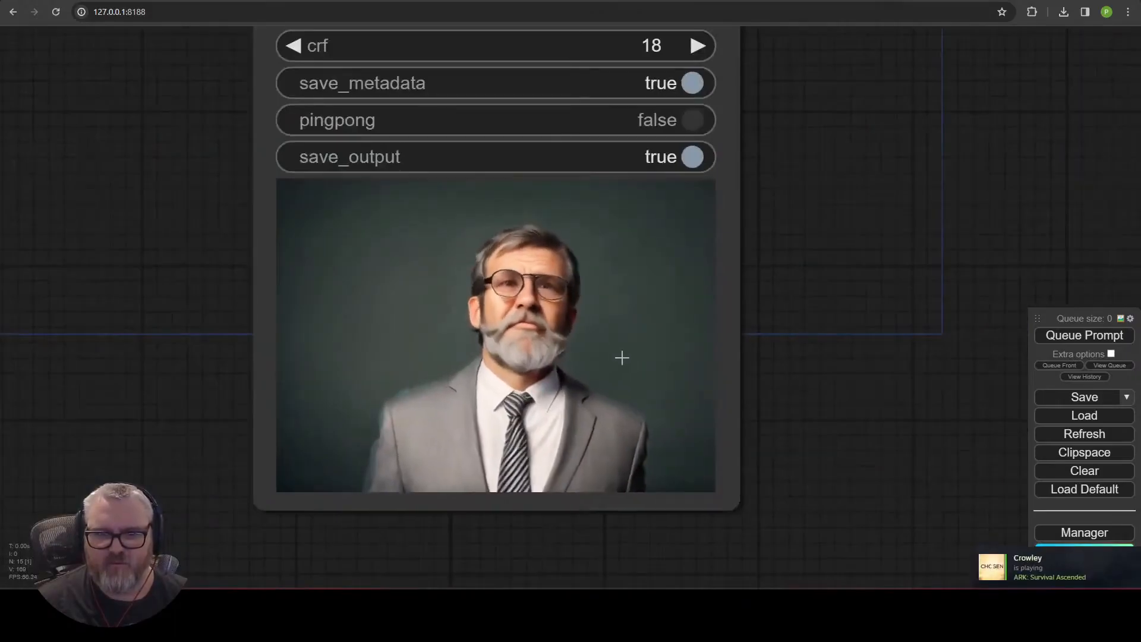
right_click(935, 542)
left_click(934, 521)
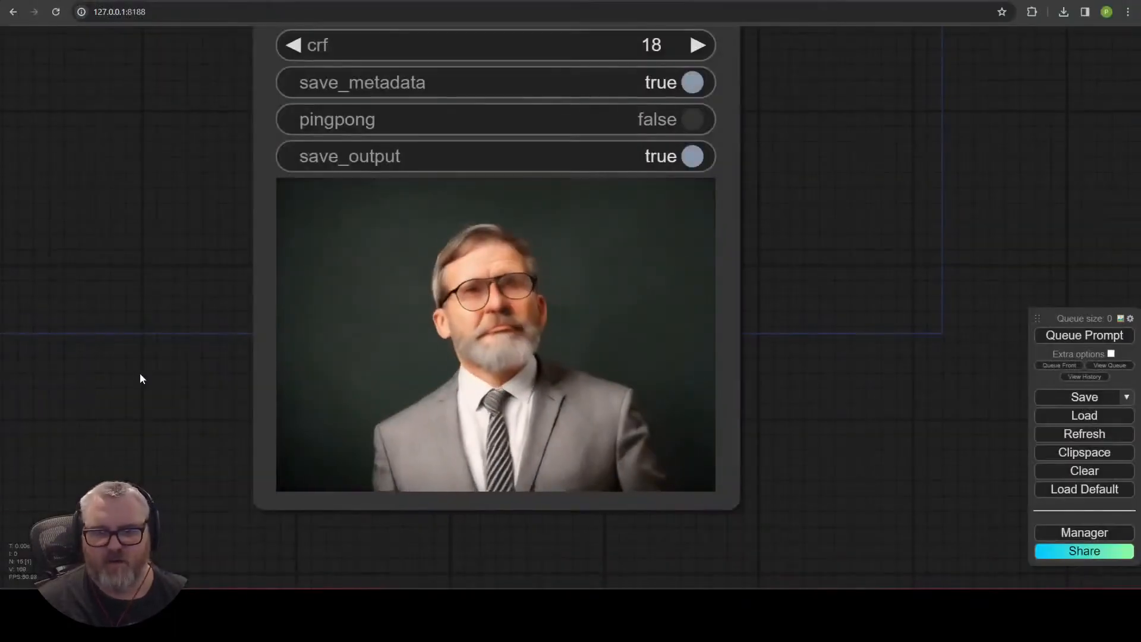
Review the first Video Combine preview and pan back to the stitching nodes.
scroll(747, 176, "down", 3)
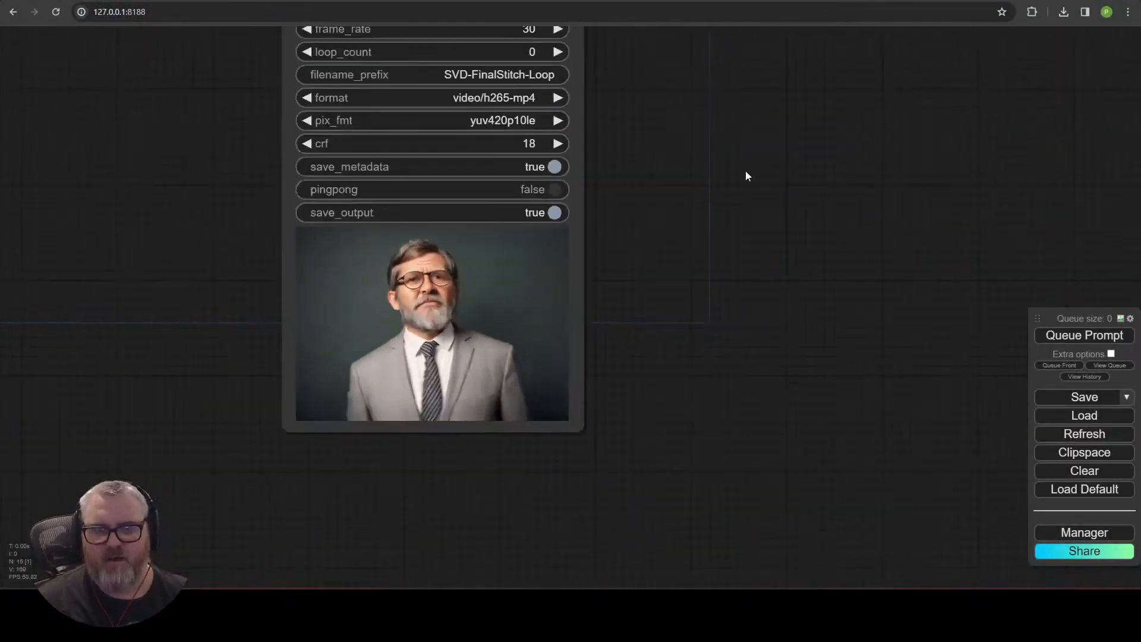
scroll(763, 441, "up", 6)
scroll(238, 345, "down", 5)
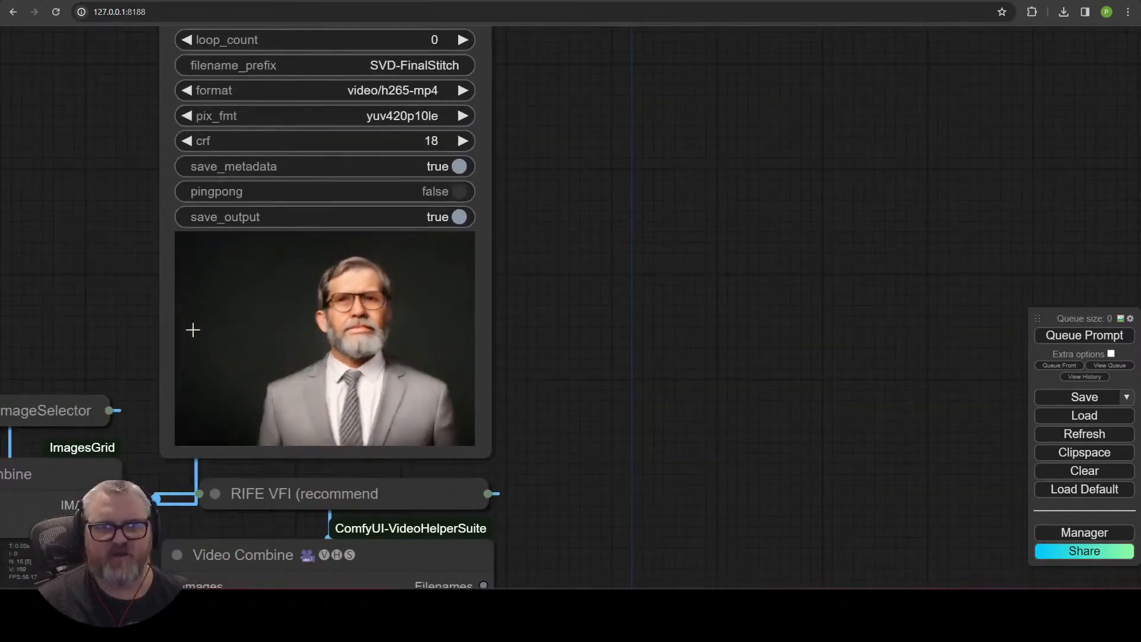
left_click_drag(204, 331, 486, 315)
left_click_drag(350, 329, 689, 237)
scroll(597, 145, "down", 5)
left_click_drag(431, 365, 639, 353)
scroll(706, 258, "down", 1)
left_click_drag(704, 255, 600, 238)
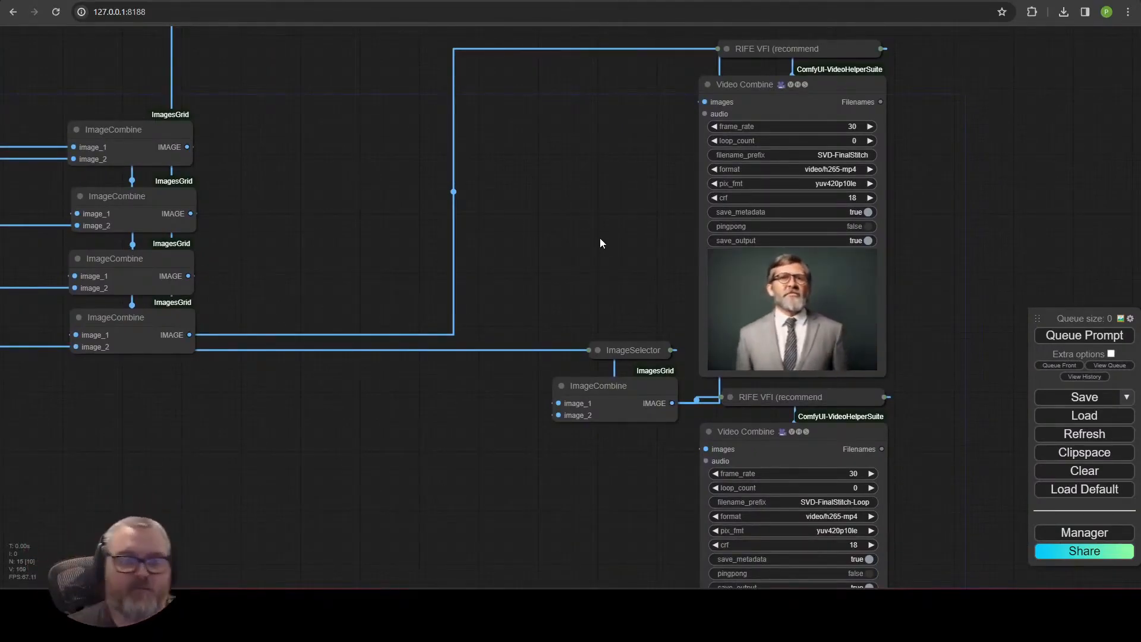
left_click_drag(648, 185, 622, 209)
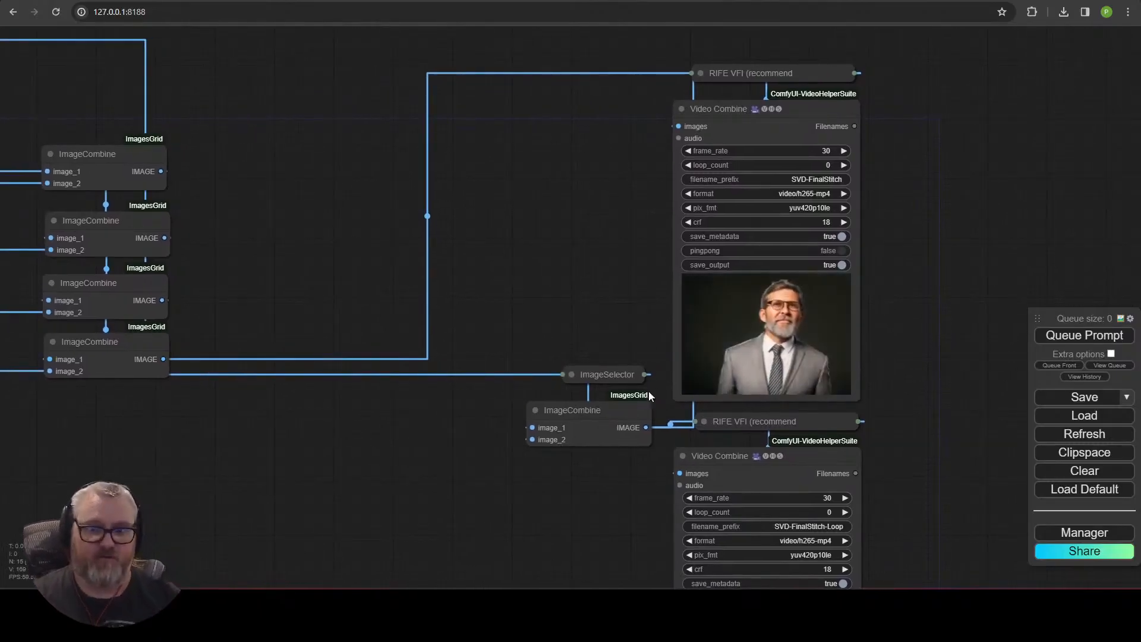
Reposition the last ImageCombine and ImageSelector nodes and delete the loop's RIFE VFI and Video Combine nodes.
left_click_drag(707, 82, 706, 78)
left_click_drag(585, 375, 52, 413)
left_click_drag(589, 411, 307, 352)
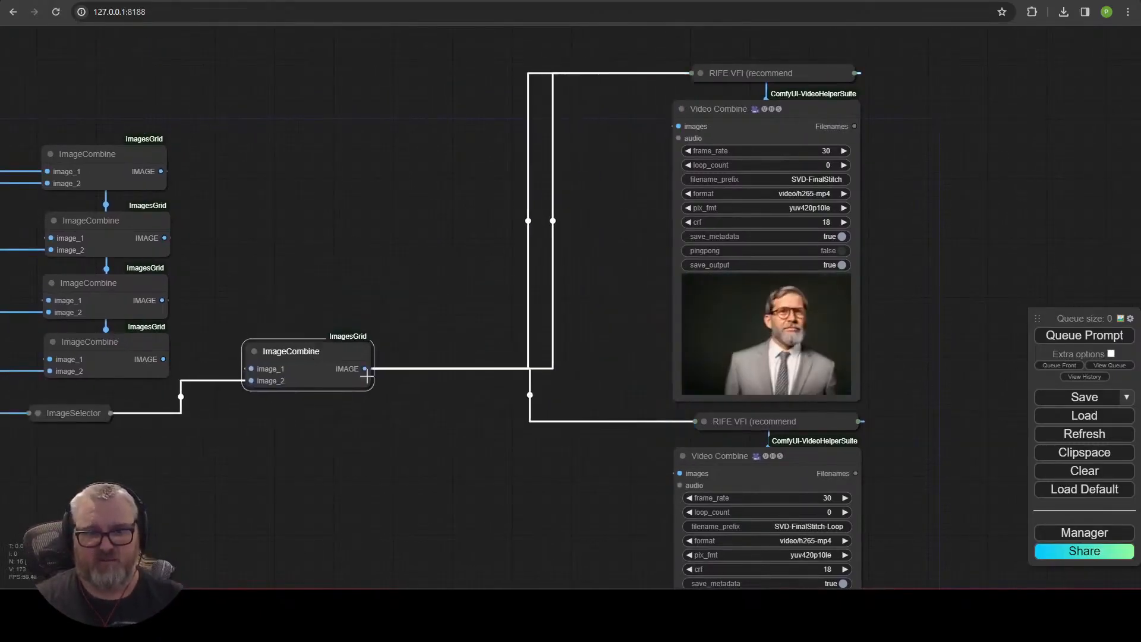
left_click(315, 150)
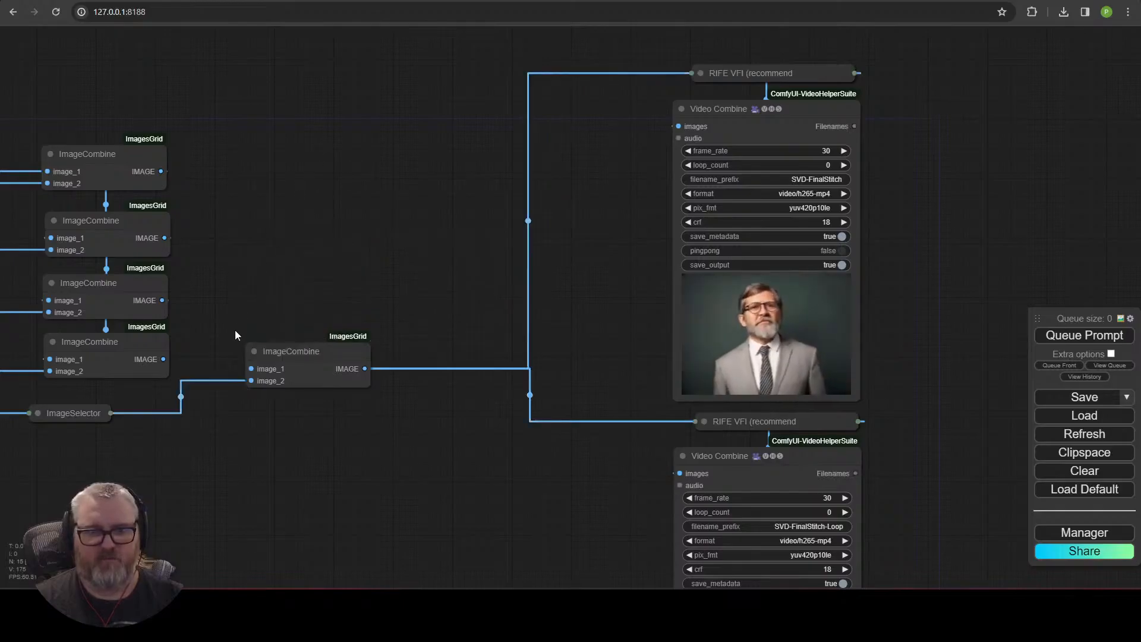
left_click_drag(262, 351, 211, 369)
left_click_drag(96, 419, 140, 418)
left_click(287, 384)
left_click(342, 394)
left_click(801, 417)
key("Delete")
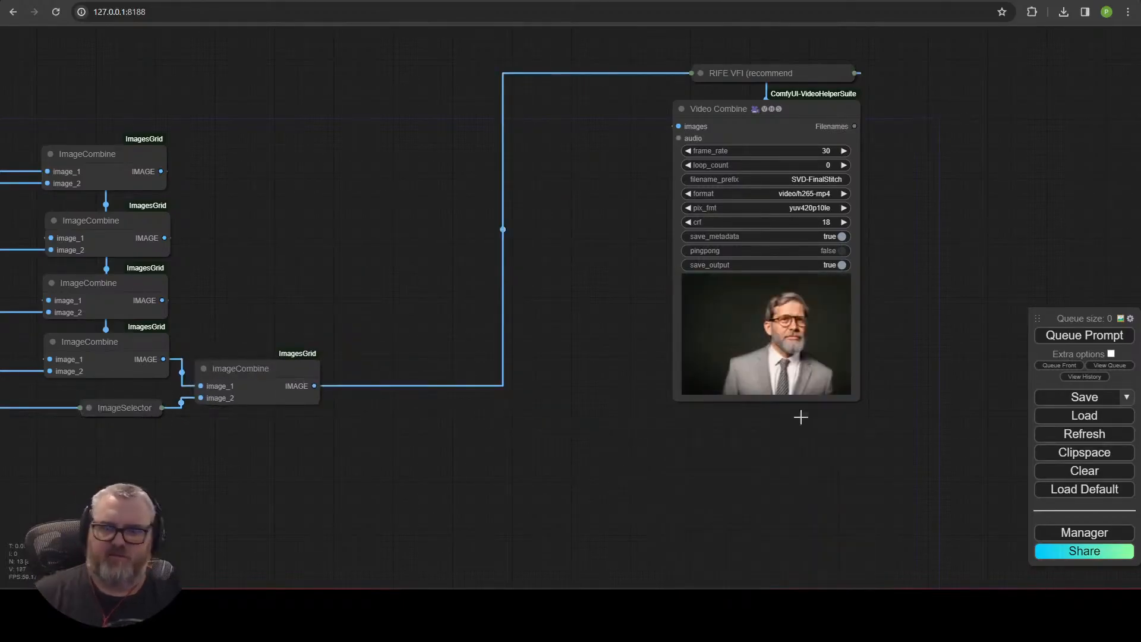
Zoom in on the remaining Video Combine preview to review the stitched video.
scroll(567, 372, "down", 1)
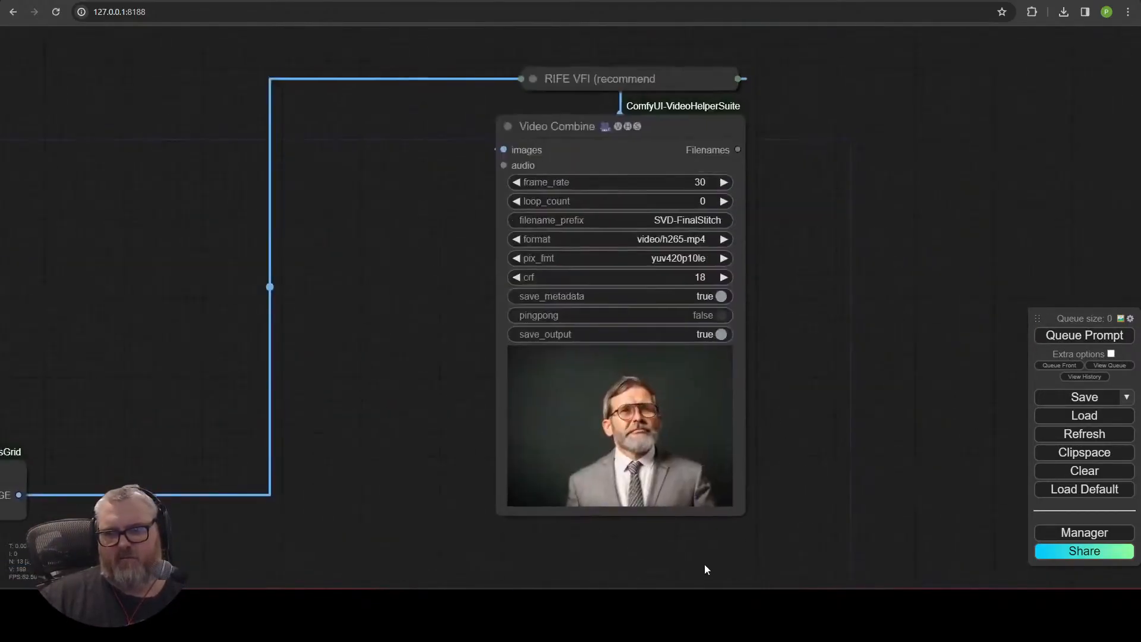
scroll(707, 565, "up", 3)
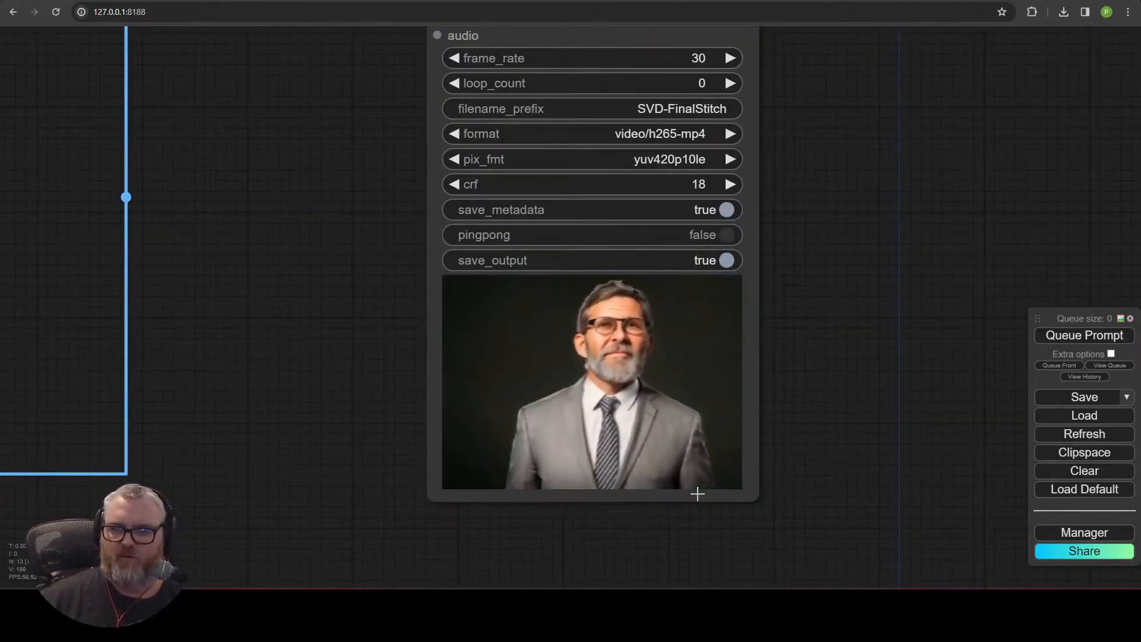
scroll(412, 358, "down", 4)
left_click_drag(412, 359, 1122, 282)
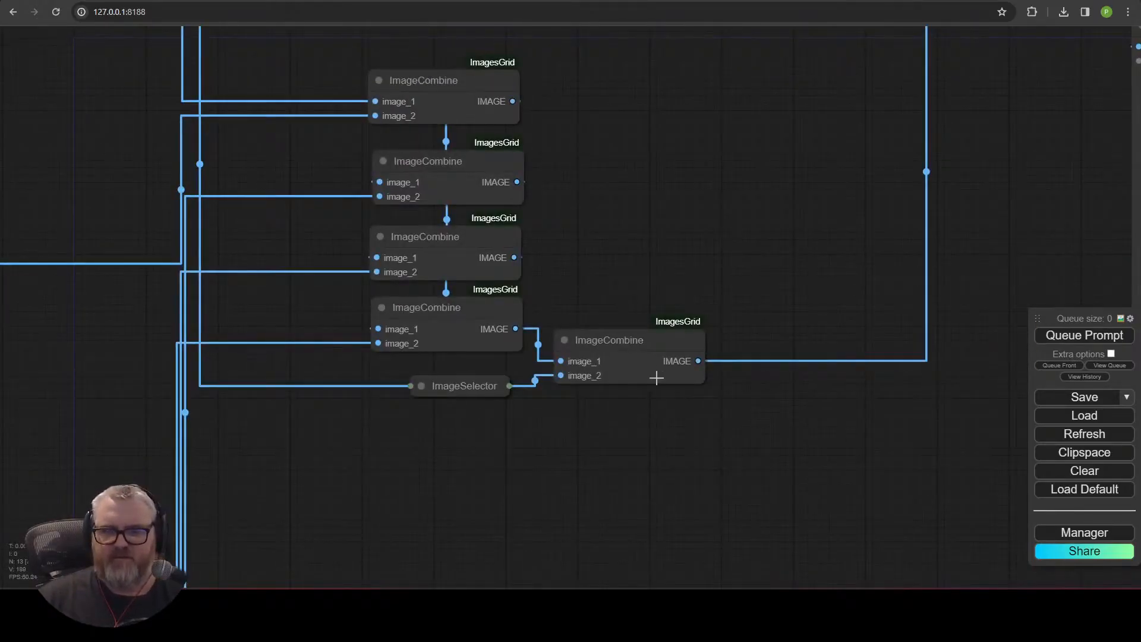
left_click_drag(638, 370, 644, 370)
left_click_drag(918, 488, 552, 581)
scroll(544, 577, "down", 1)
mouse_move(775, 121)
left_mouse_down()
mouse_move(530, 184)
mouse_move(687, 89)
mouse_move(772, 116)
left_mouse_up()
double_click(687, 186)
type("rife")
left_click(765, 202)
left_click_drag(767, 202, 495, 533)
left_click_drag(387, 524, 548, 356)
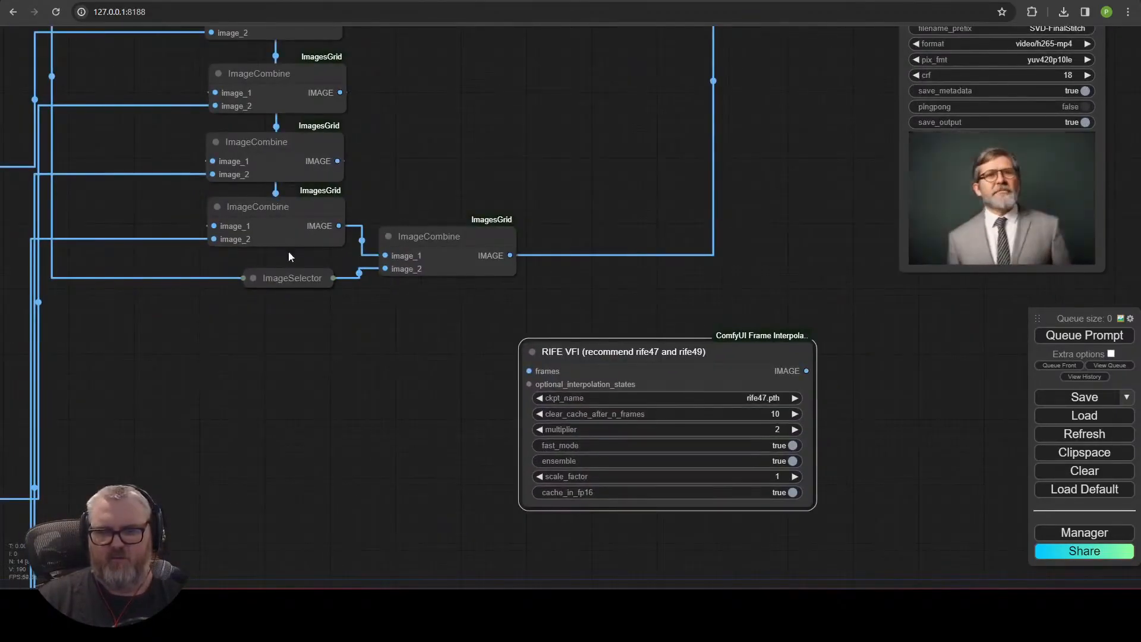
scroll(832, 275, "down", 1)
left_click_drag(832, 275, 662, 334)
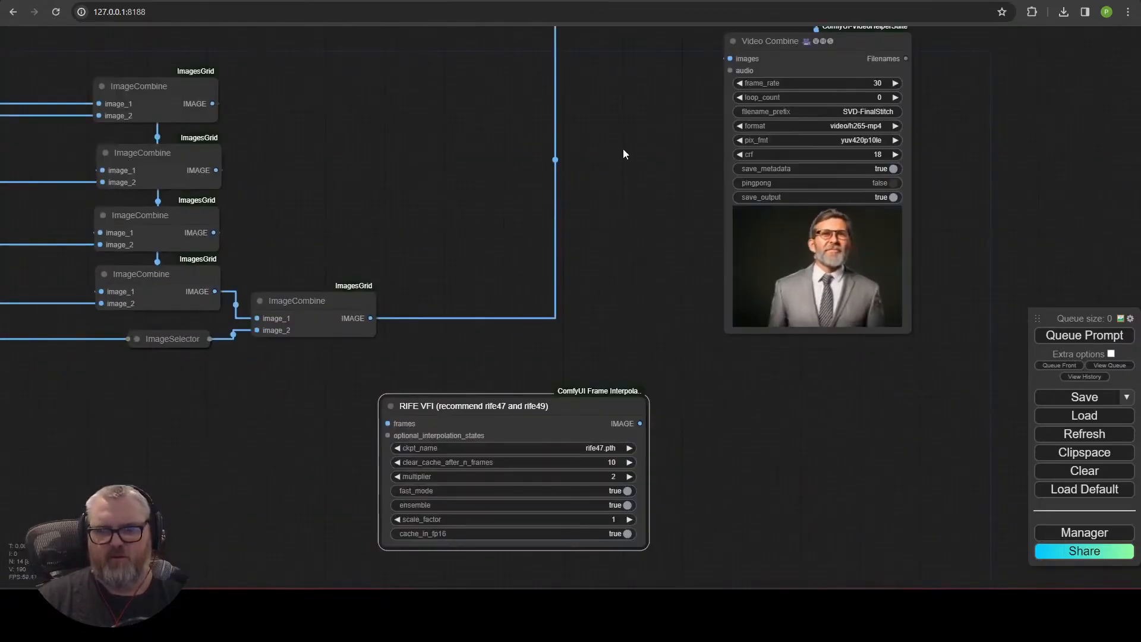
left_click_drag(544, 293, 412, 403)
left_click_drag(670, 110, 310, 130)
left_click_drag(485, 516, 502, 314)
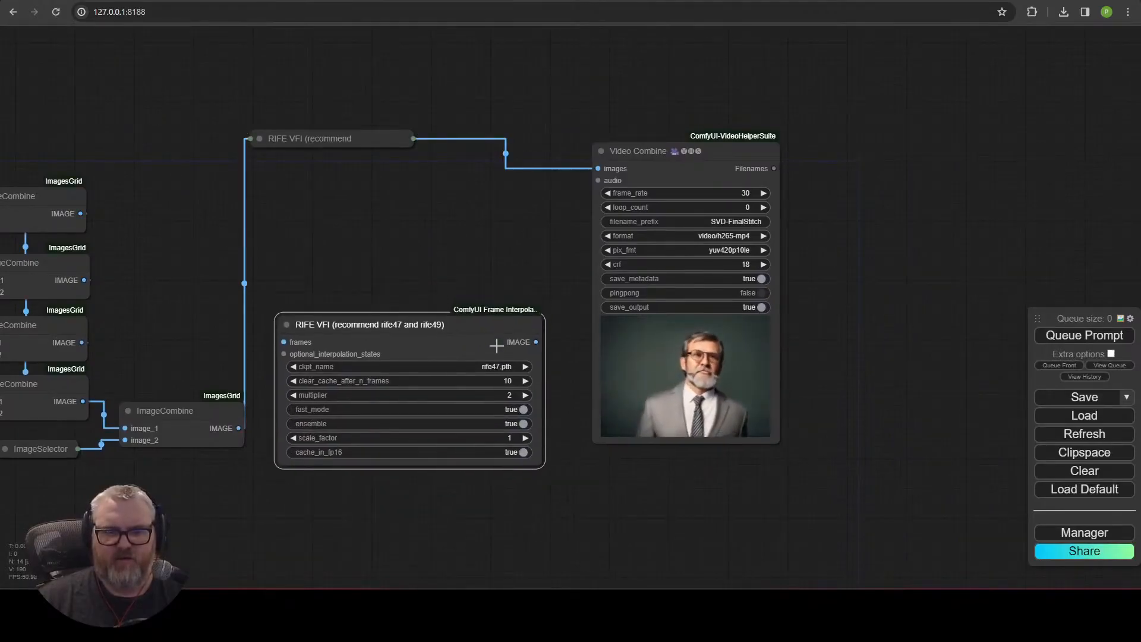
key("Delete")
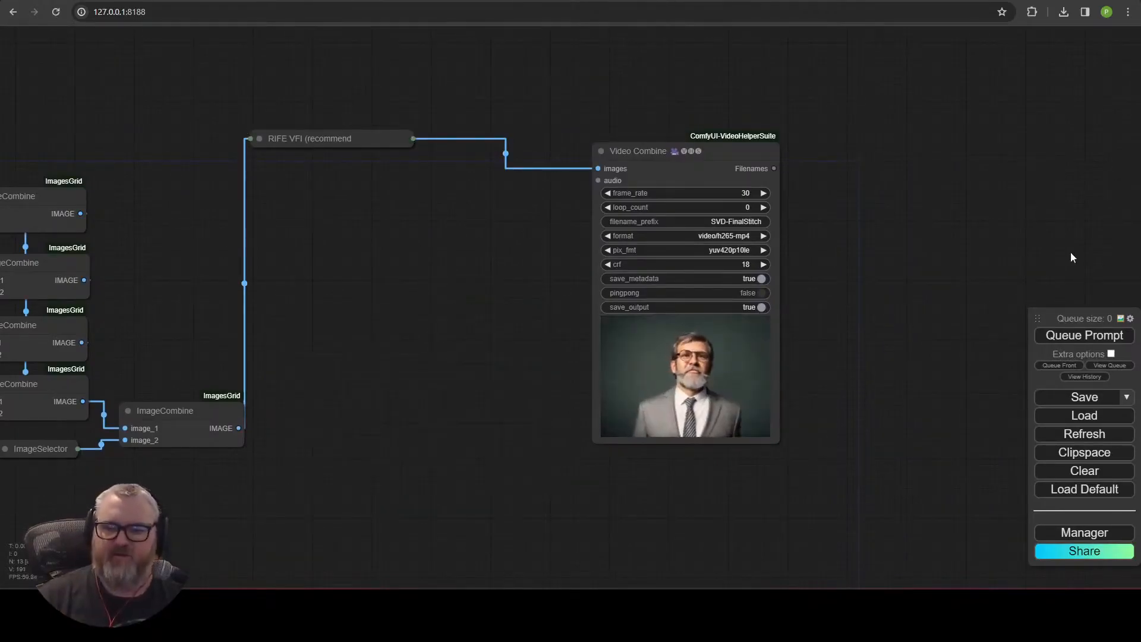
left_click_drag(1099, 259, 611, 574)
left_click(259, 266)
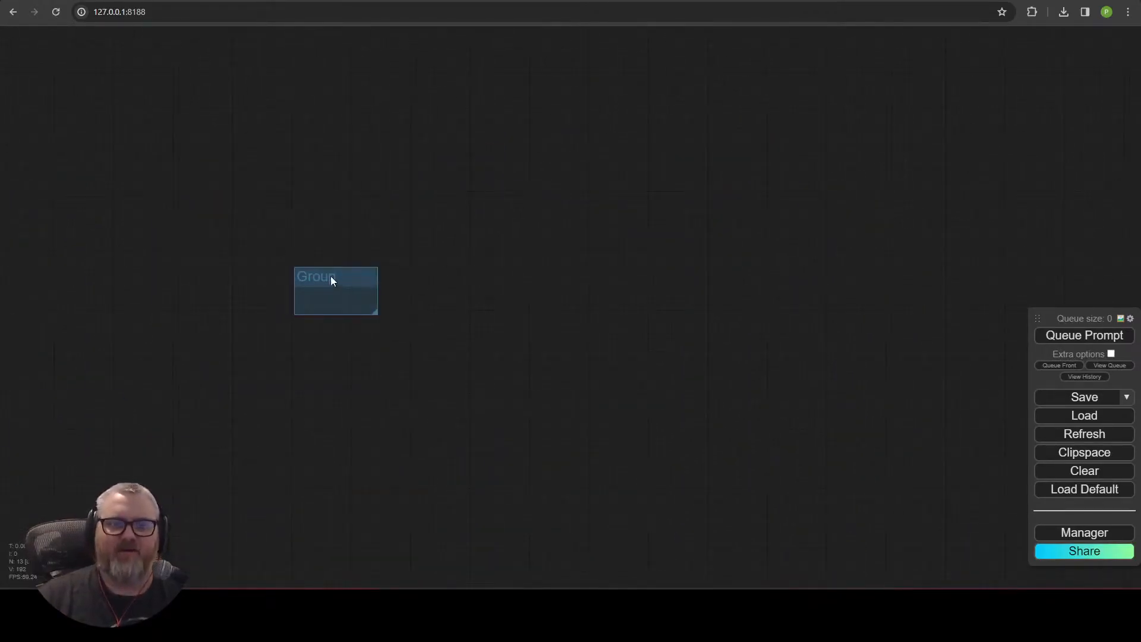
right_click(312, 283)
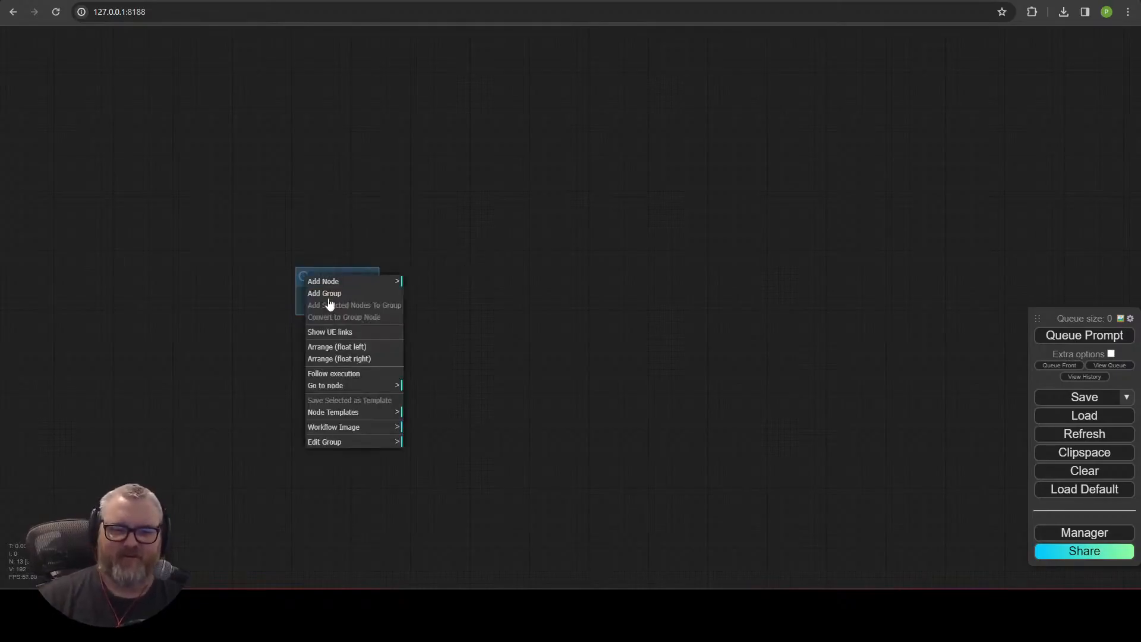
left_click(333, 441)
left_click(416, 493)
right_click(333, 233)
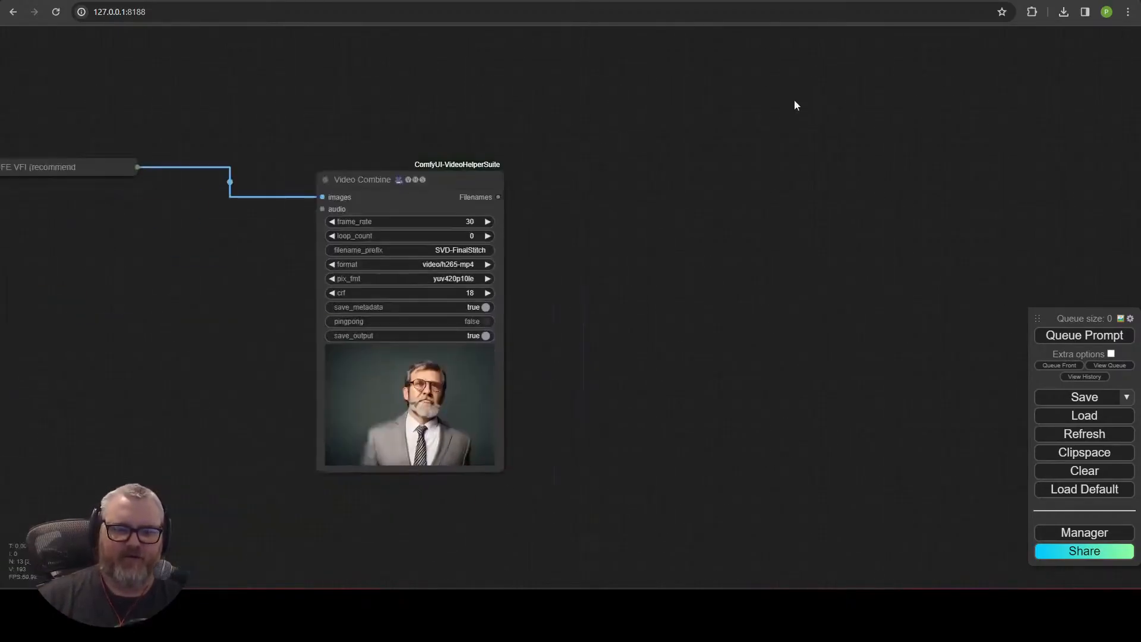
Pan across the workflow to review the generation and IPAdapter sections.
scroll(1011, 426, "down", 3)
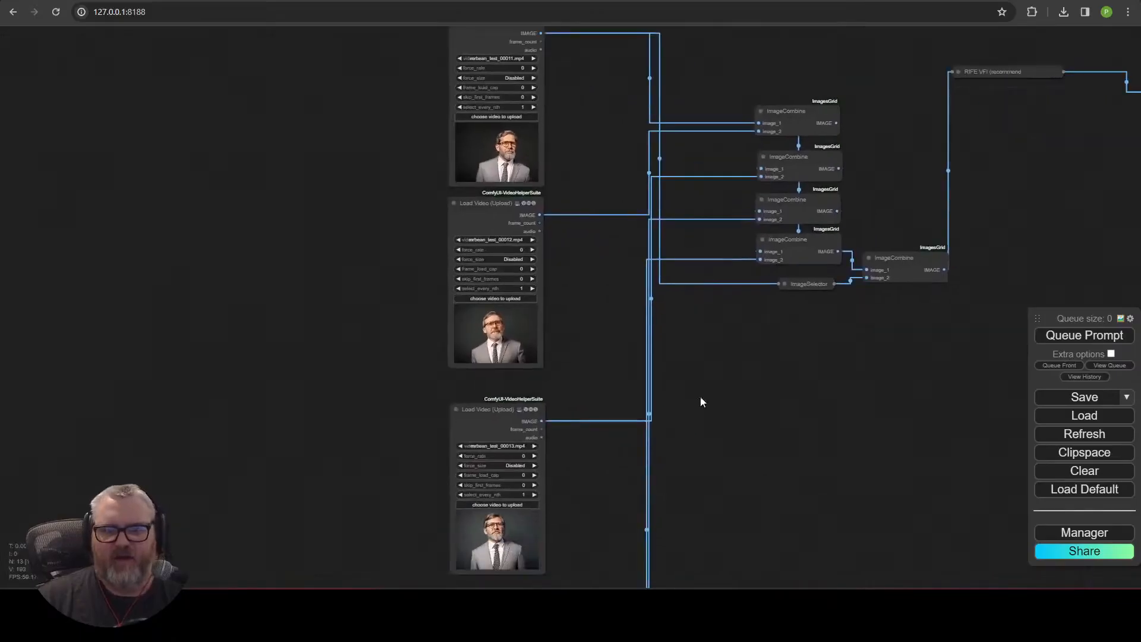
scroll(839, 416, "down", 2)
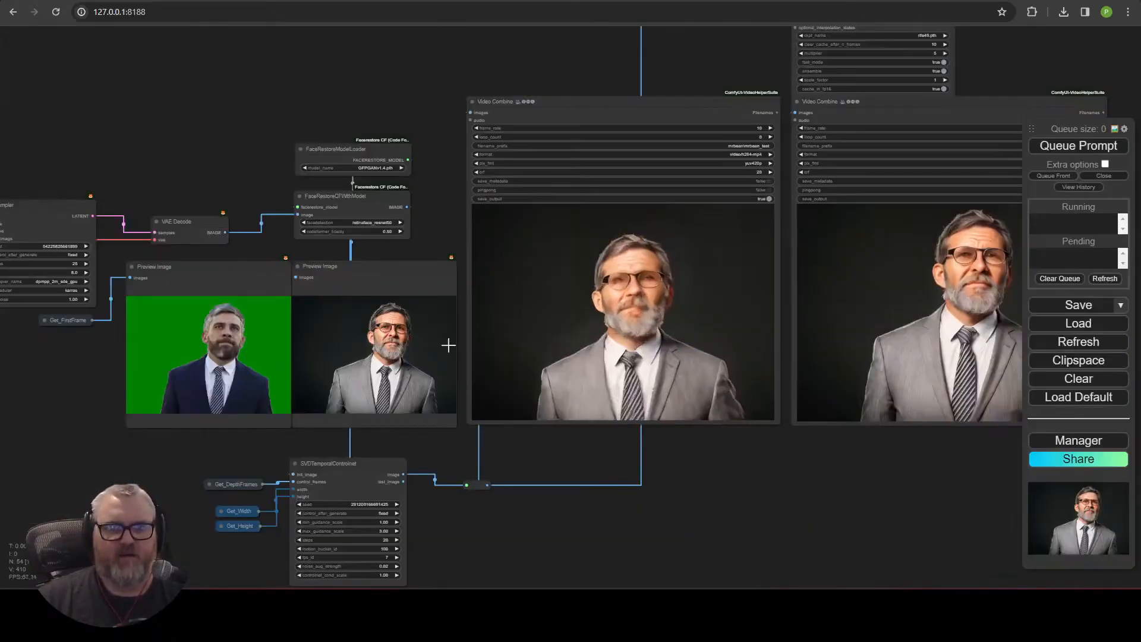
scroll(172, 130, "down", 2)
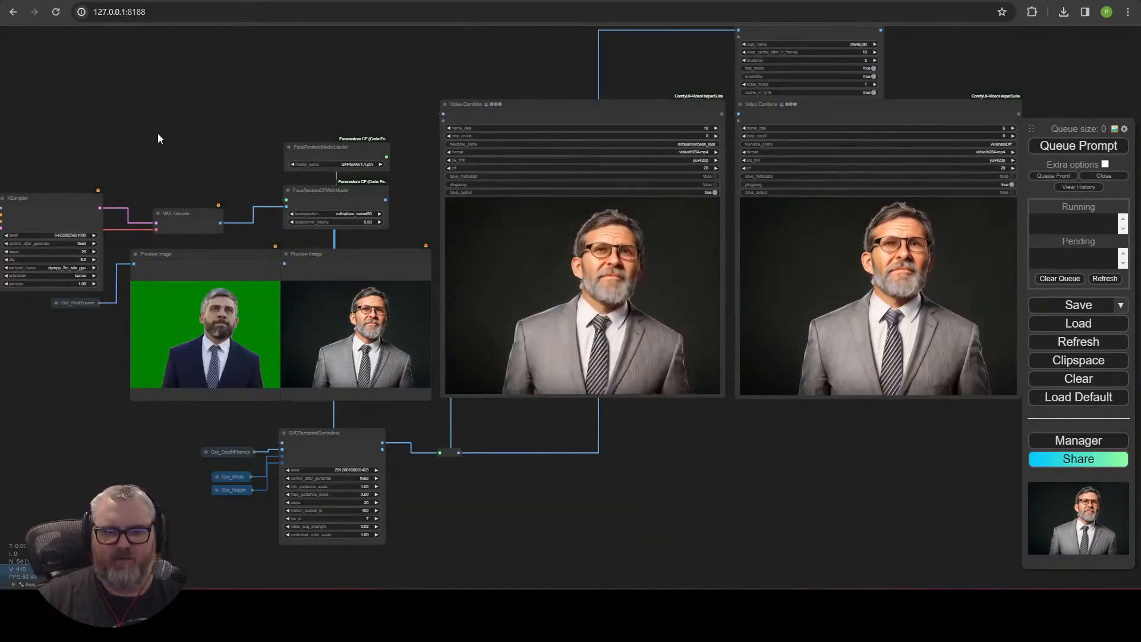
left_click_drag(48, 152, 593, 160)
left_click_drag(506, 102, 730, 318)
scroll(428, 323, "up", 10)
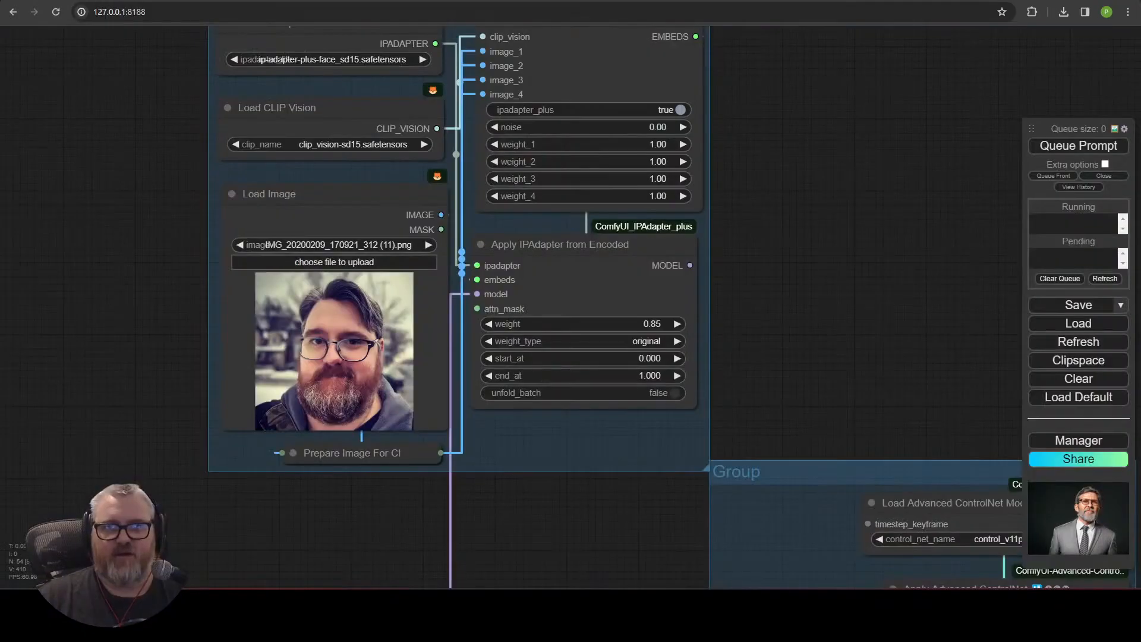
Open a new browser tab and search Google Images for kermit the frog.
key("ctrl+t")
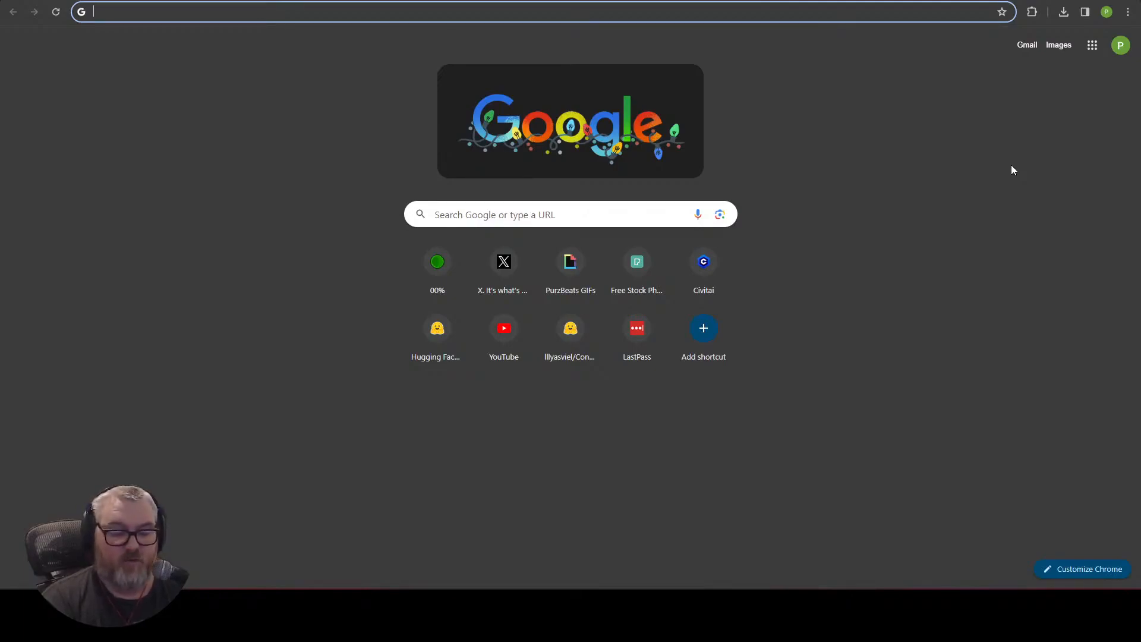
type("kermit th")
key("Return")
left_click(202, 90)
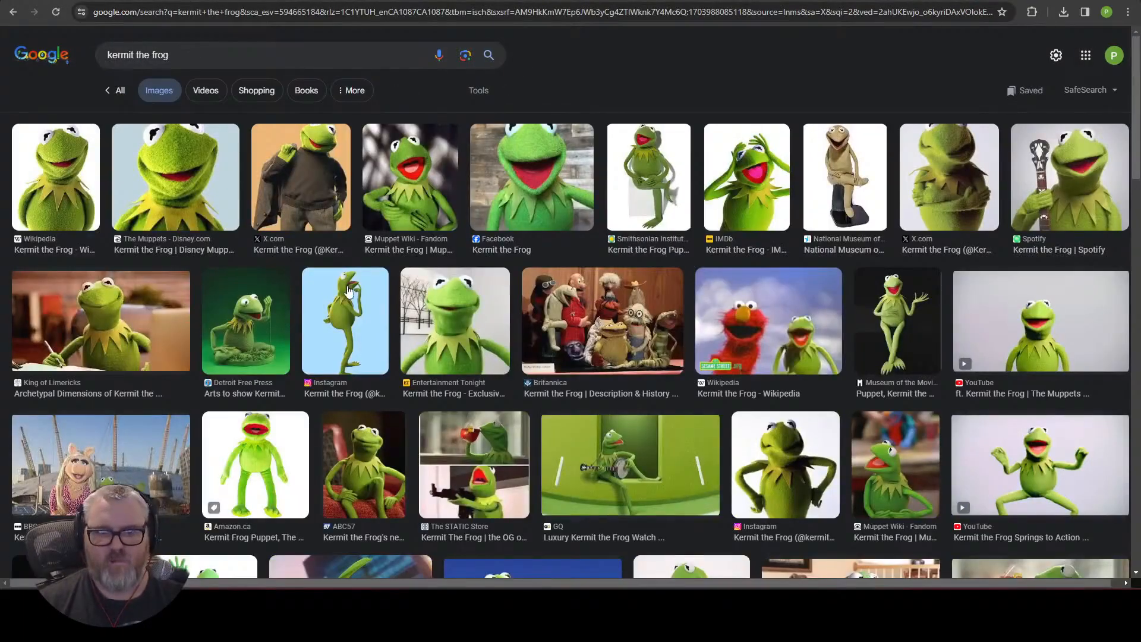
Refine the image search to "kermit the frog portrait head shot".
scroll(136, 399, "down", 5)
scroll(150, 383, "up", 5)
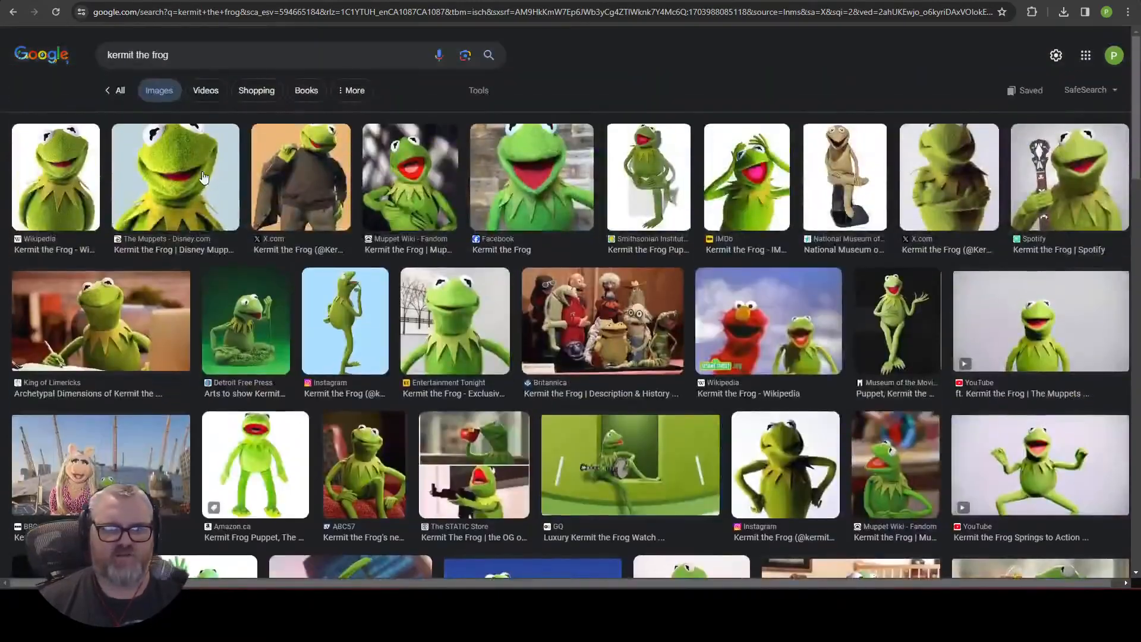
type("portrait head shot")
key("Return")
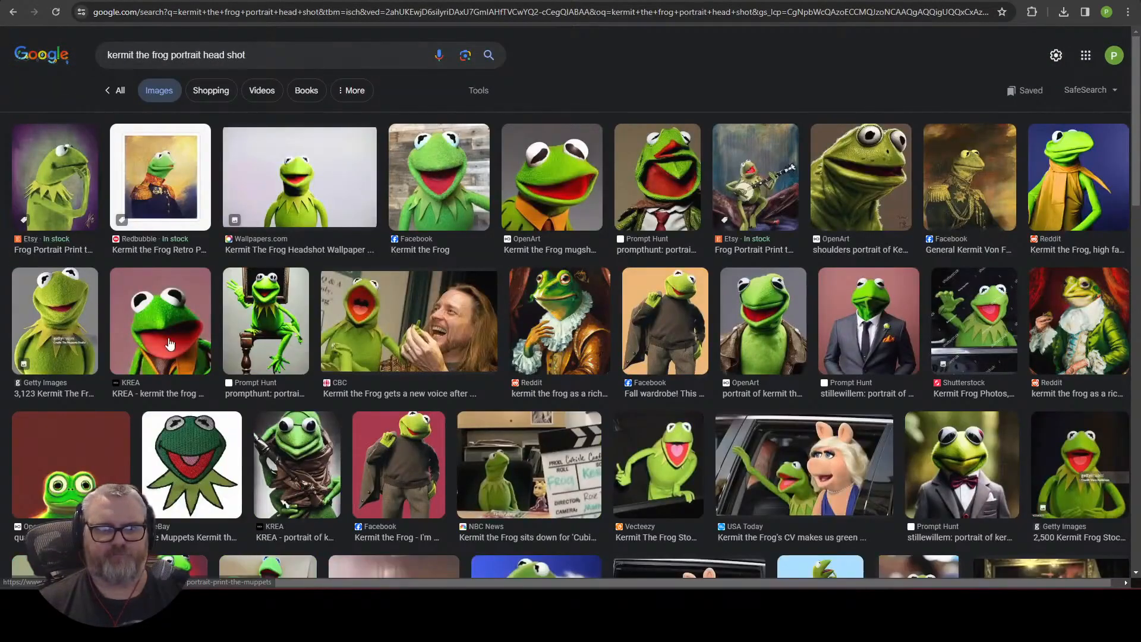
Drag a Kermit headshot image from the search results into the IPAdapter's Load Image node.
left_click(439, 179)
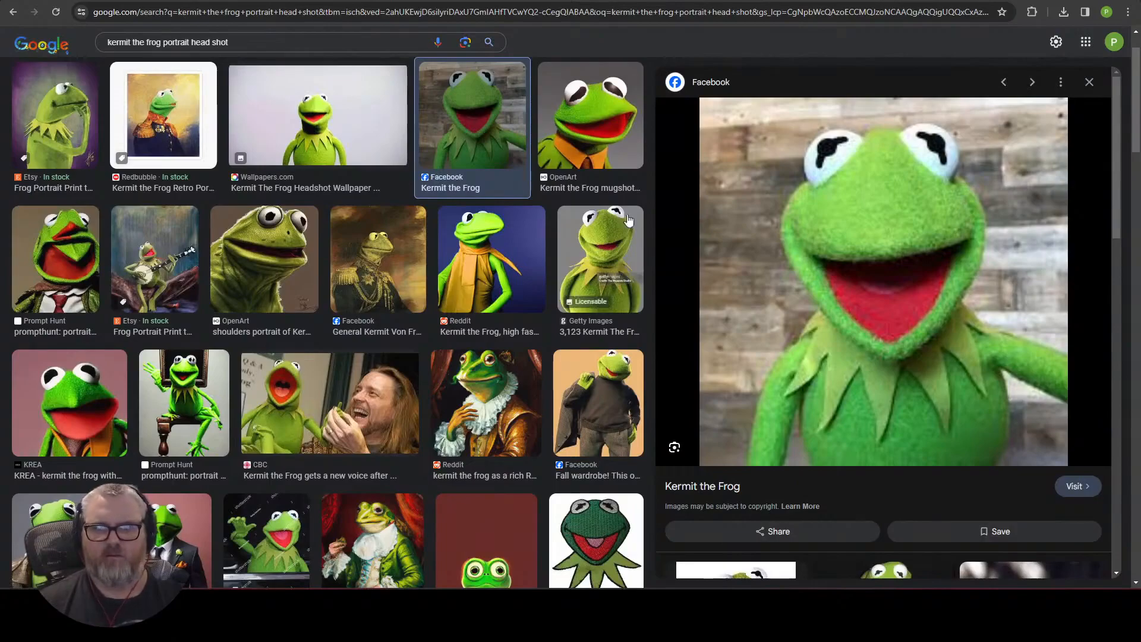
left_click(264, 144)
left_click_drag(904, 200, 580, 234)
key("super+d")
key("alt+Tab")
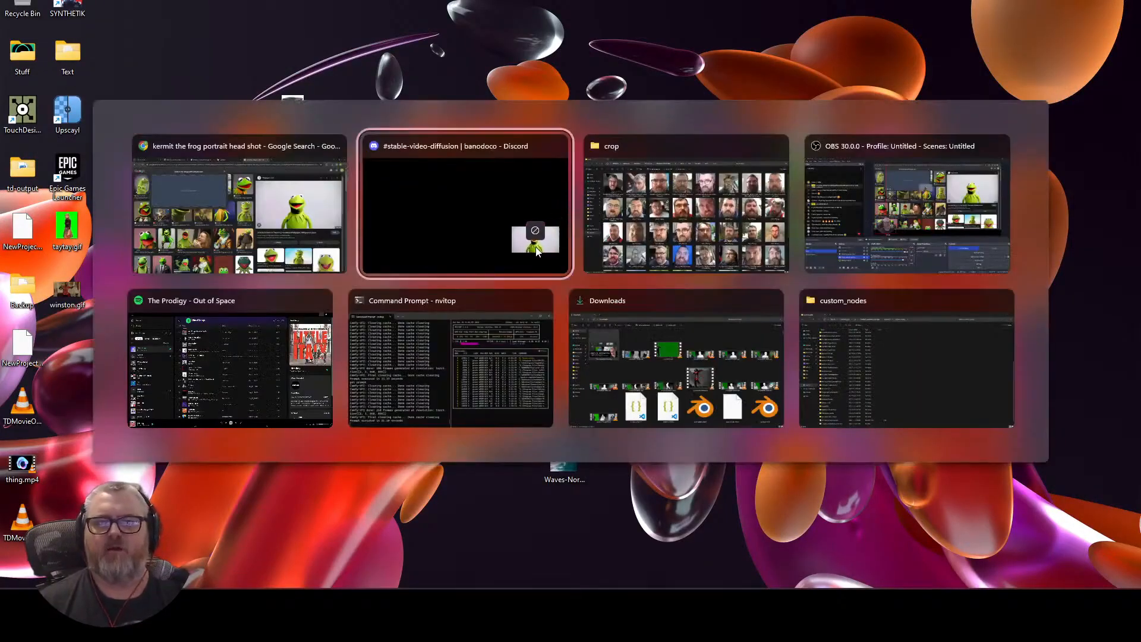
key("alt+shift+Tab")
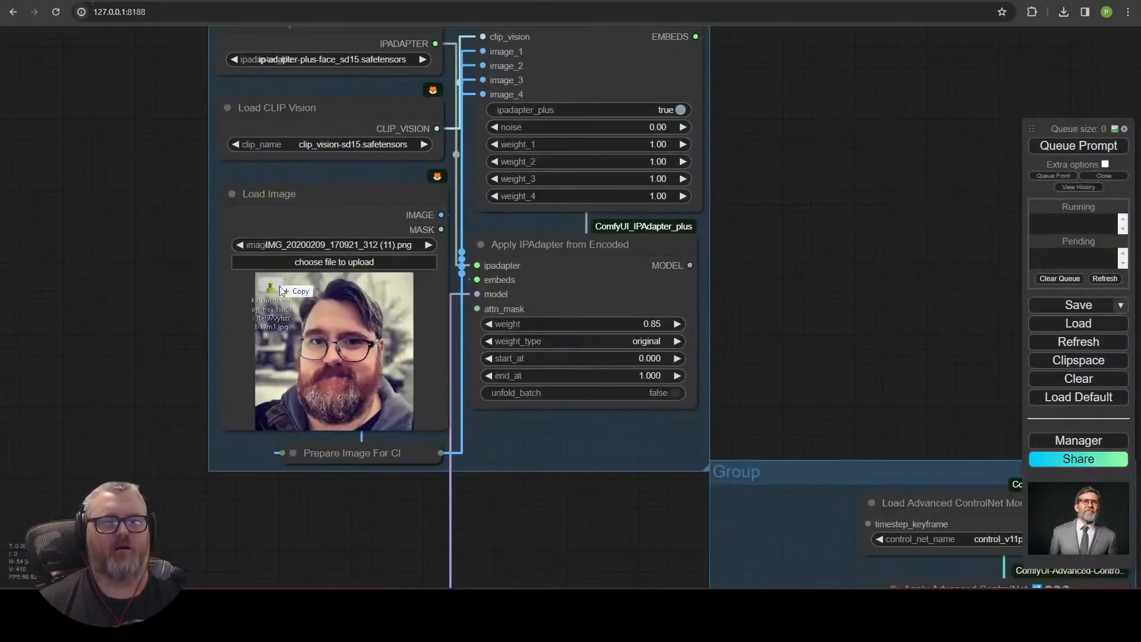
left_click_drag(293, 304, 296, 298)
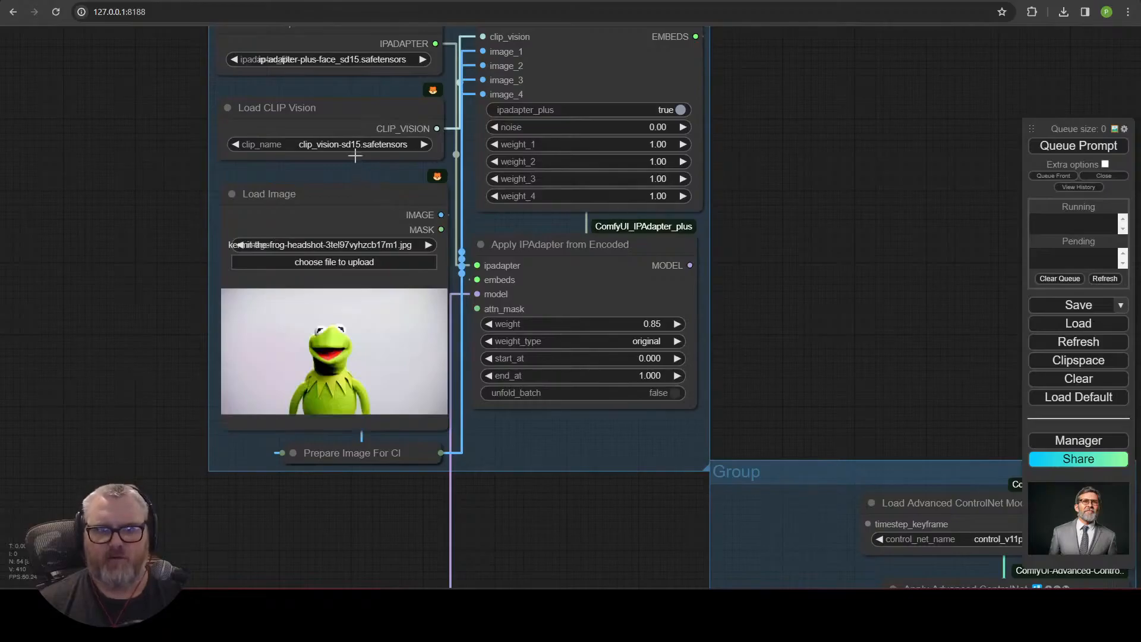
left_click(293, 453)
scroll(291, 458, "down", 4)
left_click_drag(1011, 401, 743, 48)
left_click_drag(80, 562, 476, 68)
left_click_drag(208, 291, 200, 132)
left_click(429, 217)
left_click(55, 152)
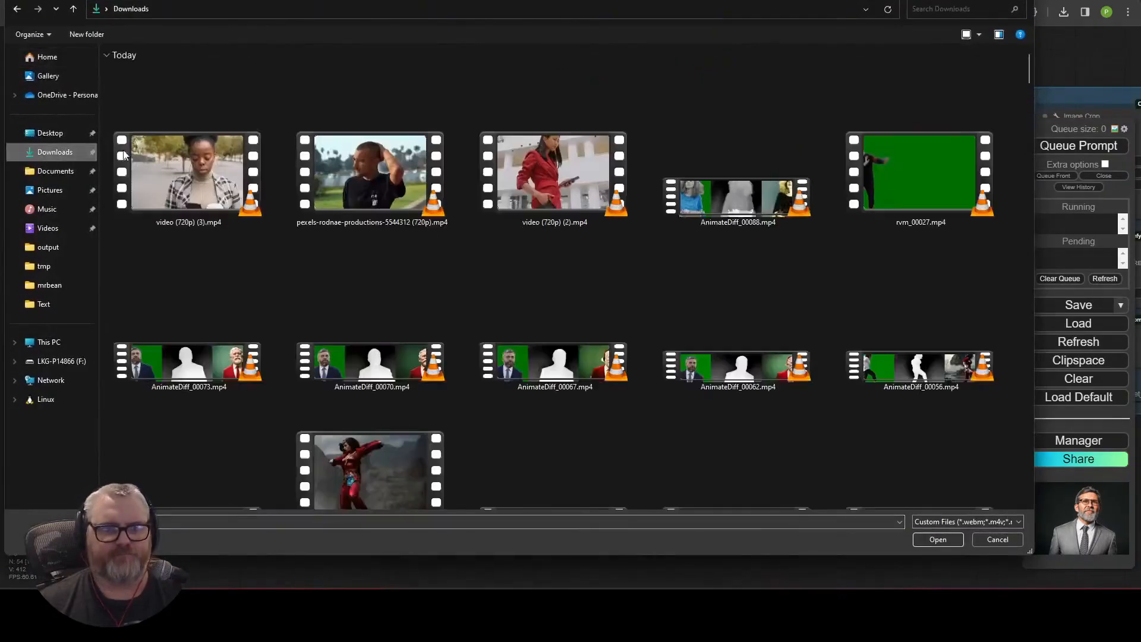
scroll(537, 406, "down", 5)
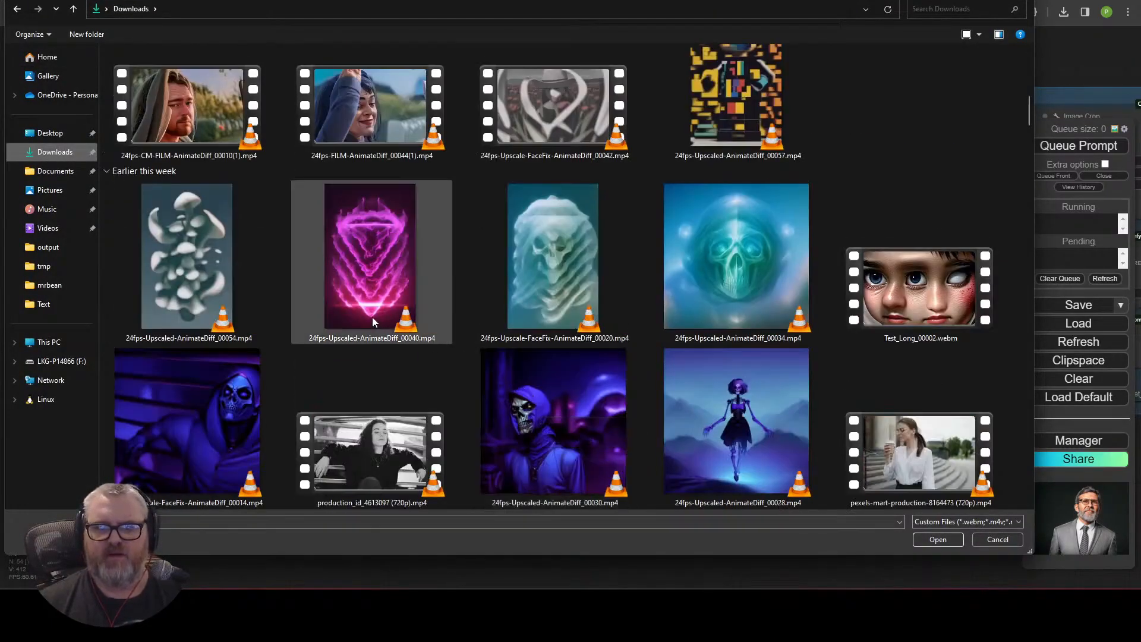
scroll(373, 317, "up", 5)
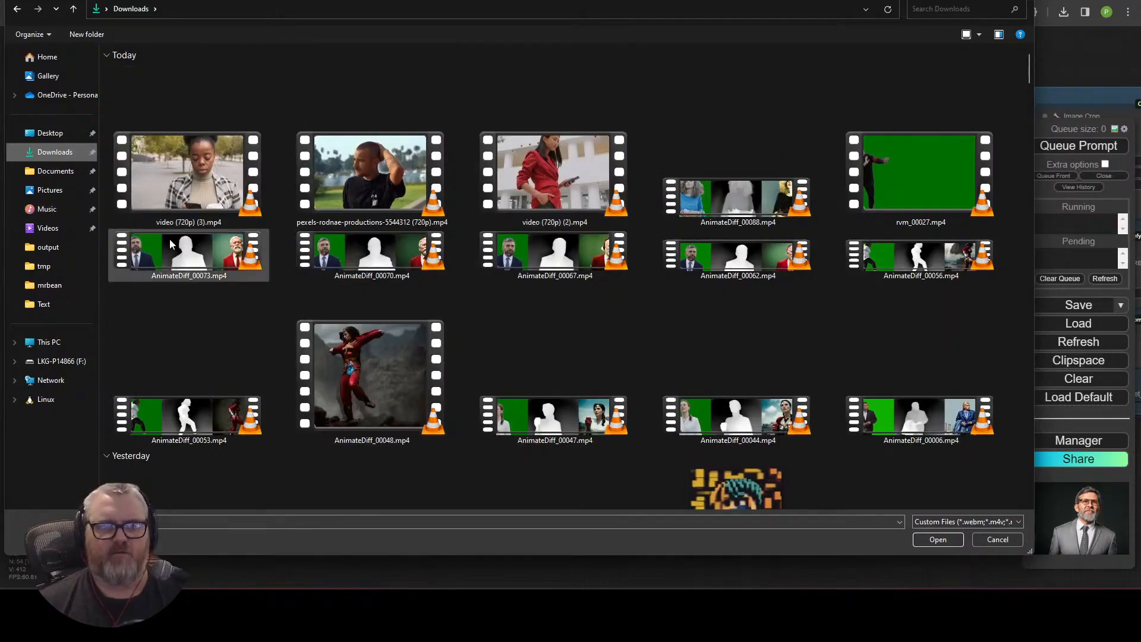
left_click(233, 526)
type("pexels*")
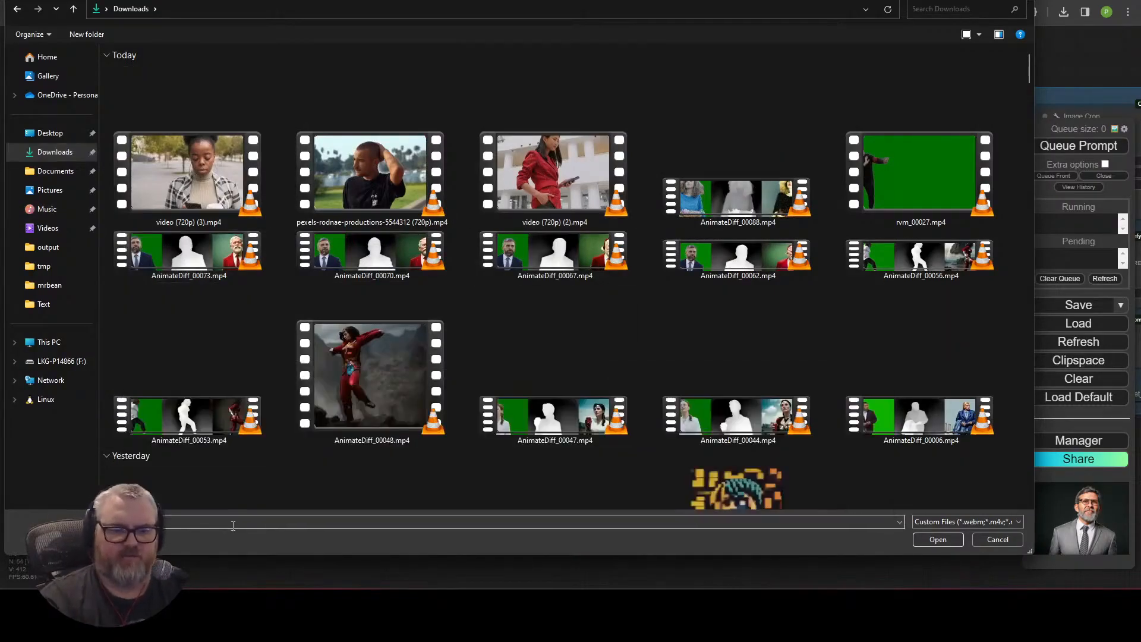
key("Return")
scroll(237, 357, "down", 5)
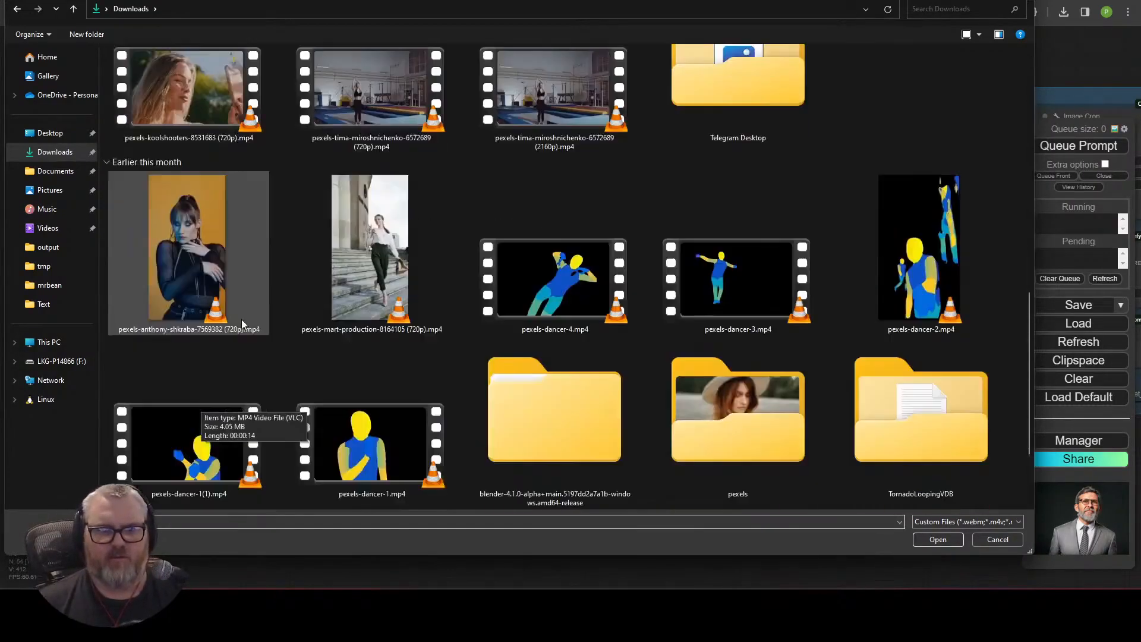
scroll(242, 324, "down", 3)
double_click(738, 256)
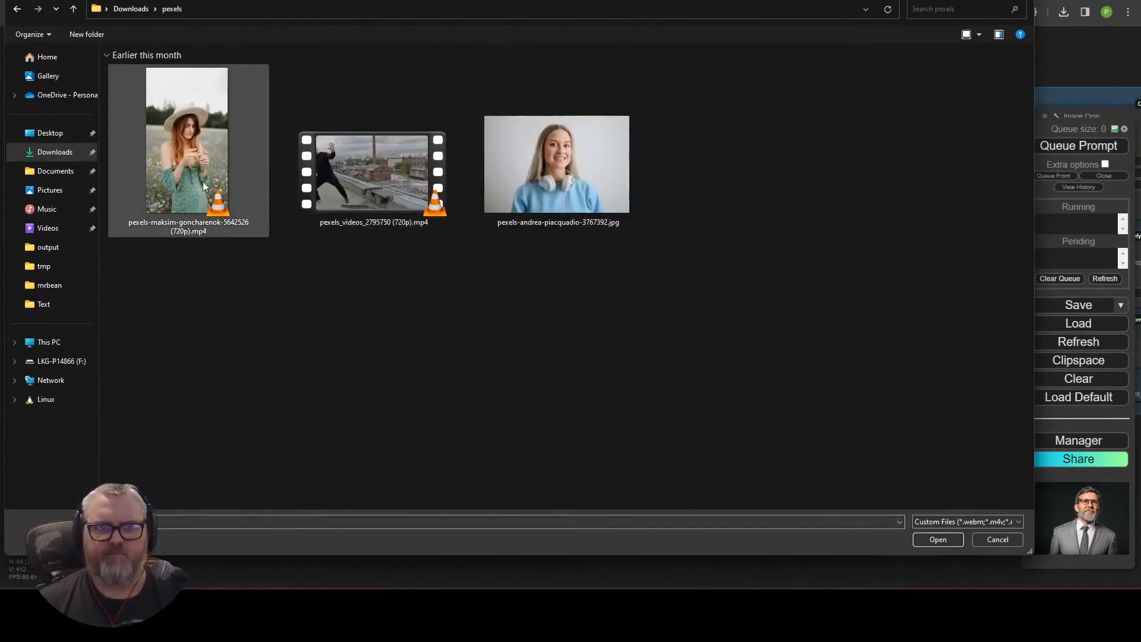
left_click(16, 9)
scroll(706, 265, "up", 10)
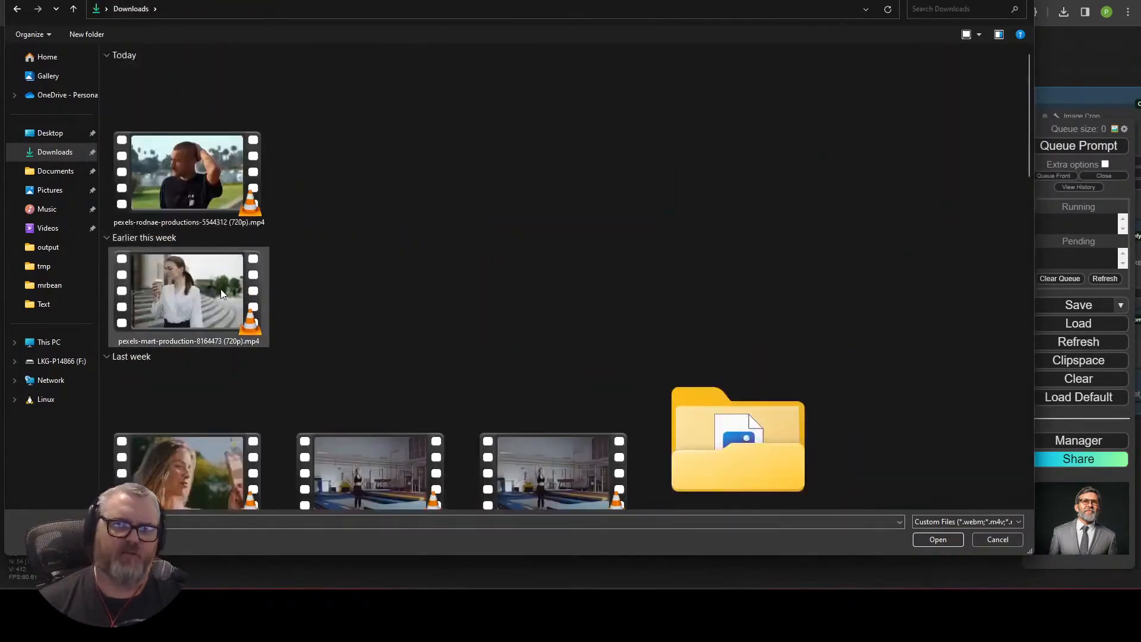
scroll(220, 289, "down", 3)
double_click(195, 262)
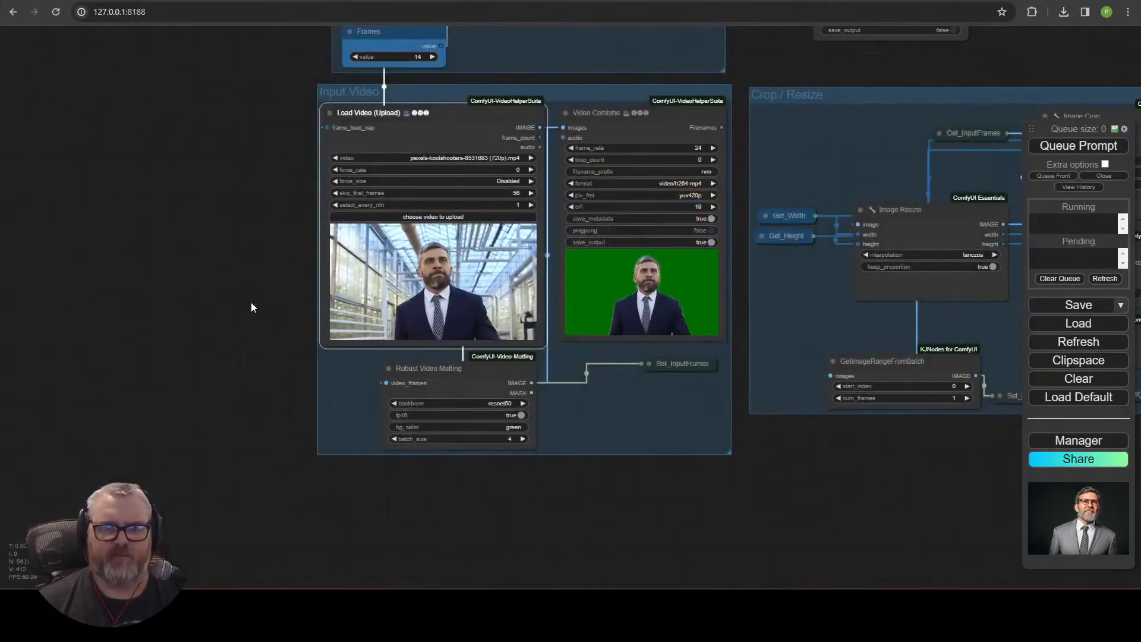
Set the positive prompt to "kermit the frog, brushing his hair".
left_click(234, 361)
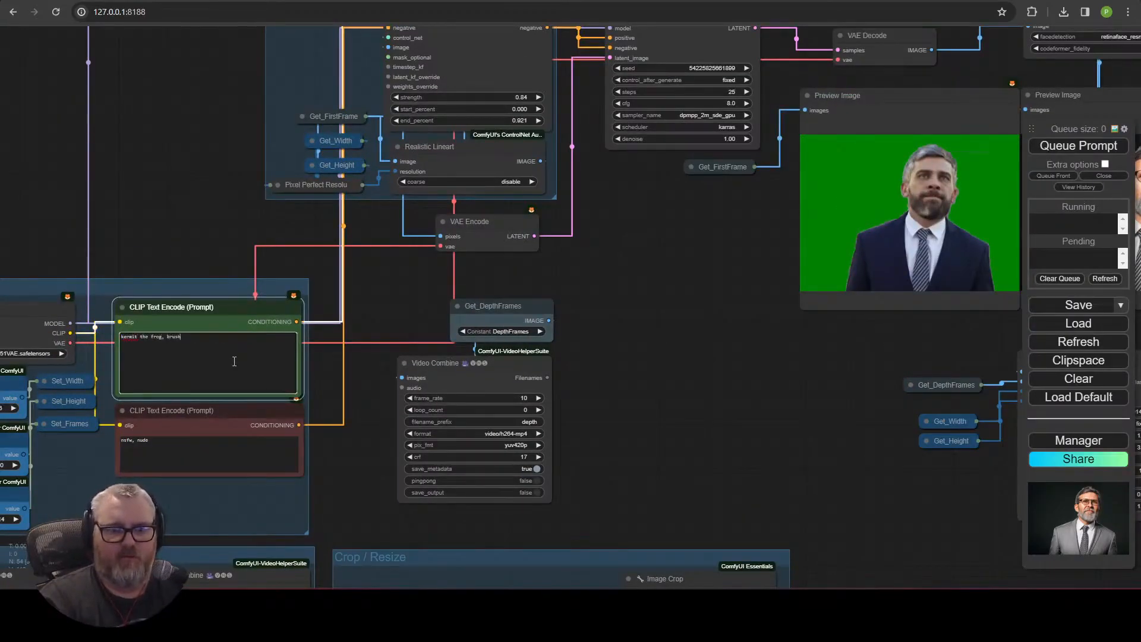
scroll(727, 230, "down", 4)
left_click_drag(728, 230, 626, 76)
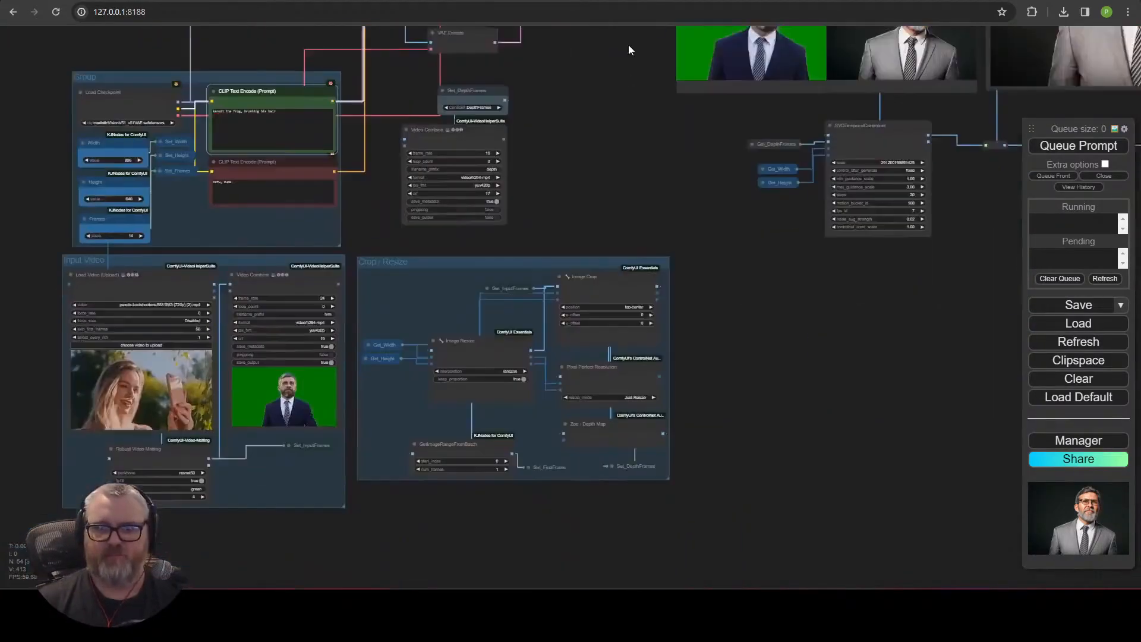
Set the Load Video node's skip_first_frames to 0.
scroll(484, 148, "down", 1)
left_click_drag(383, 226, 589, 149)
scroll(422, 258, "up", 9)
left_click(444, 277)
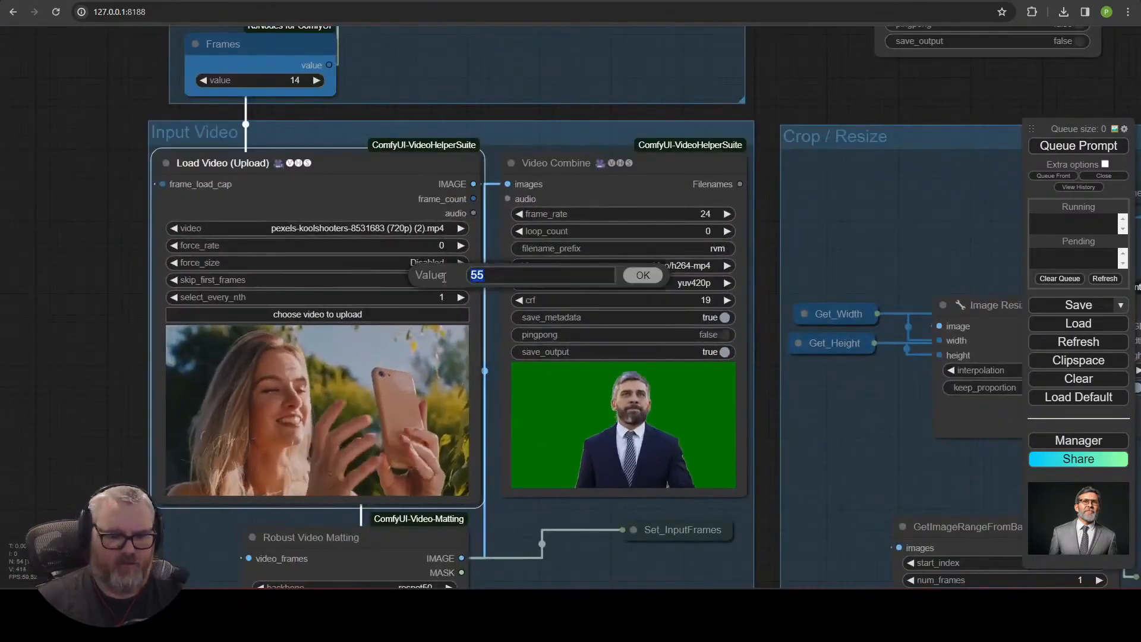
type("0")
key("Return")
Queue the prompt to render the workflow.
left_click(1101, 151)
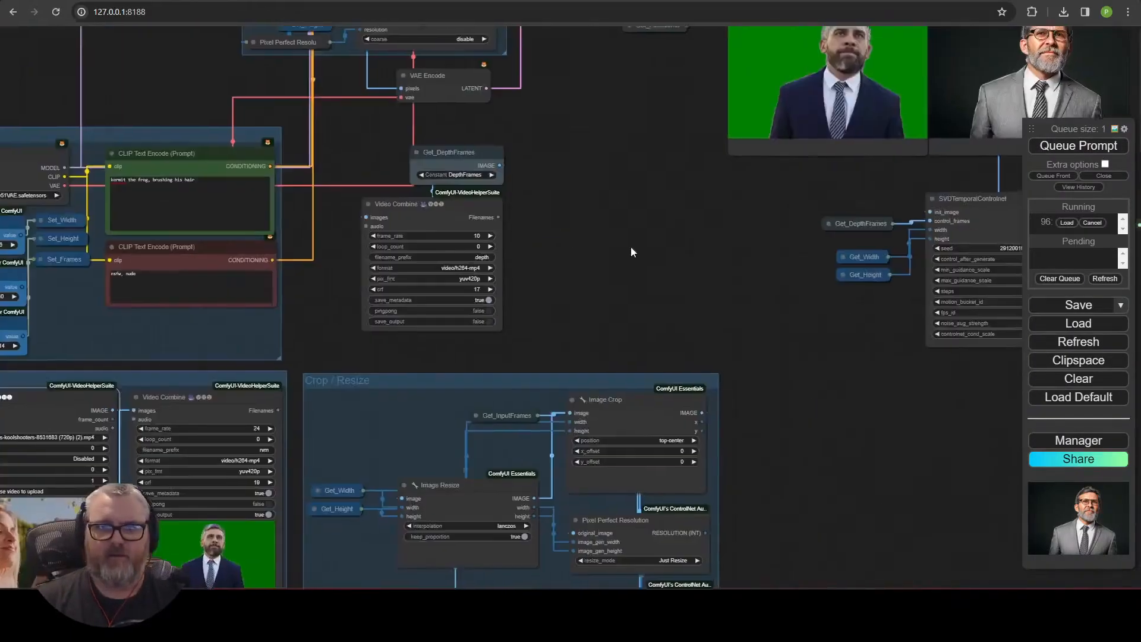
left_click_drag(630, 247, 714, 505)
scroll(558, 217, "down", 5)
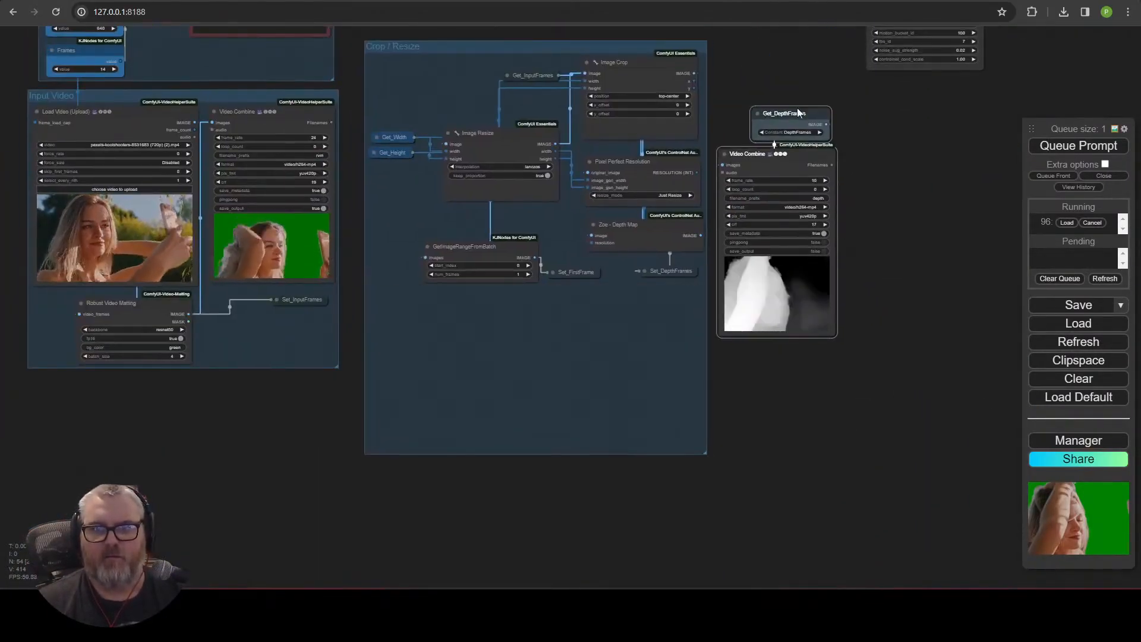
Examine the generated preview images and the SVD output while the render runs.
left_click_drag(798, 113, 520, 309)
left_click_drag(515, 36, 500, 126)
left_click_drag(894, 227, 693, 347)
left_click_drag(764, 274, 312, 334)
scroll(312, 334, "up", 7)
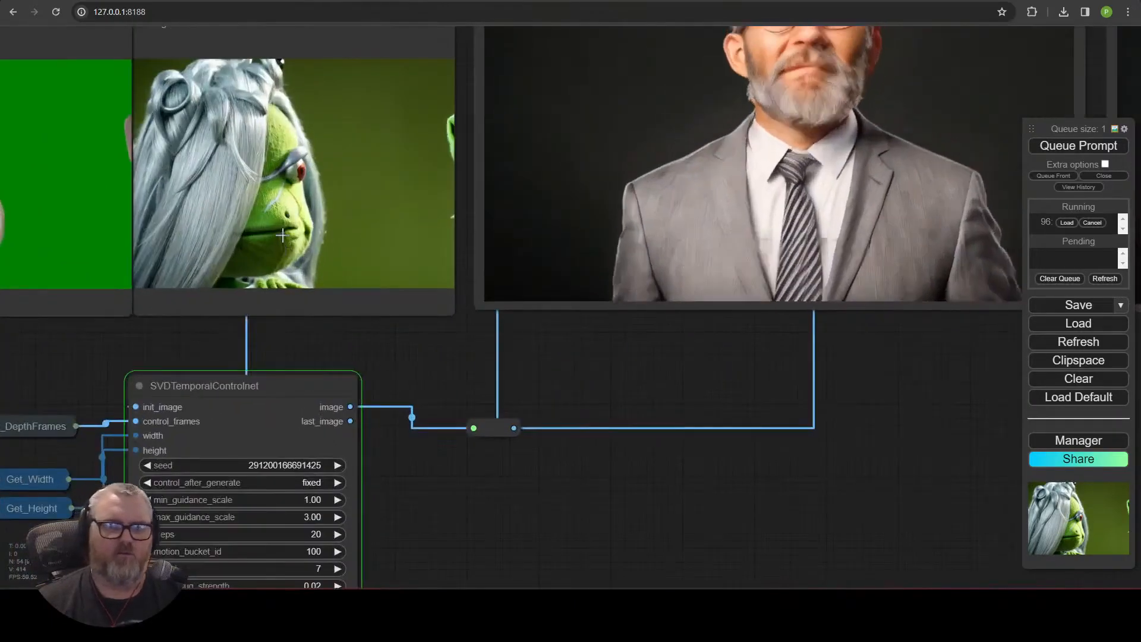
left_click_drag(424, 356, 723, 489)
scroll(724, 489, "down", 1)
scroll(724, 493, "down", 1)
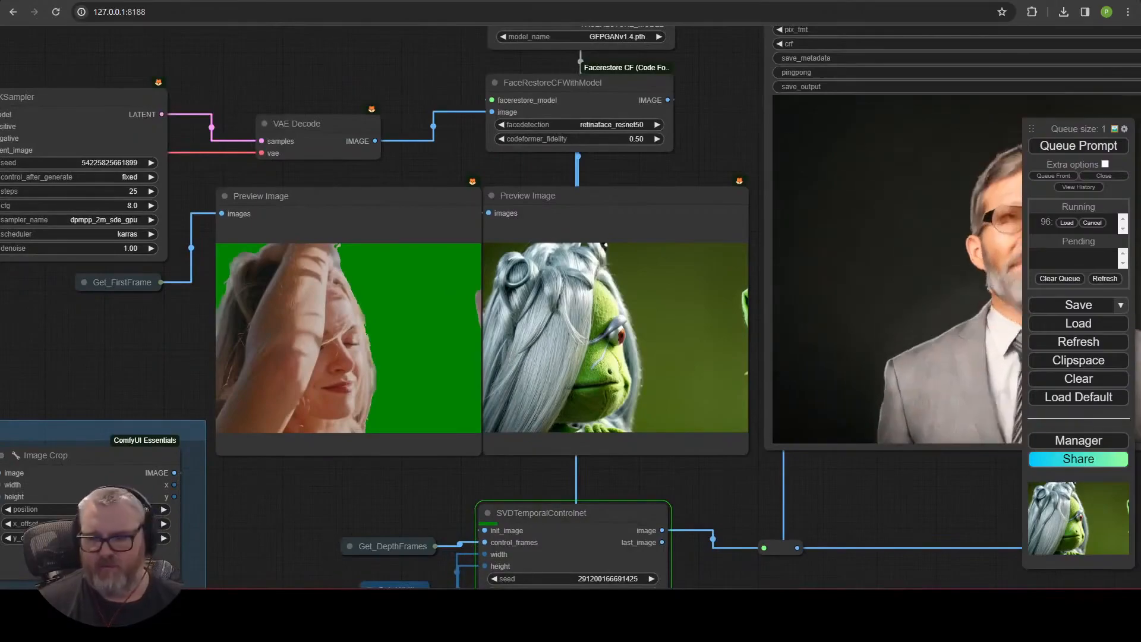
key("alt+Tab")
right_click(939, 567)
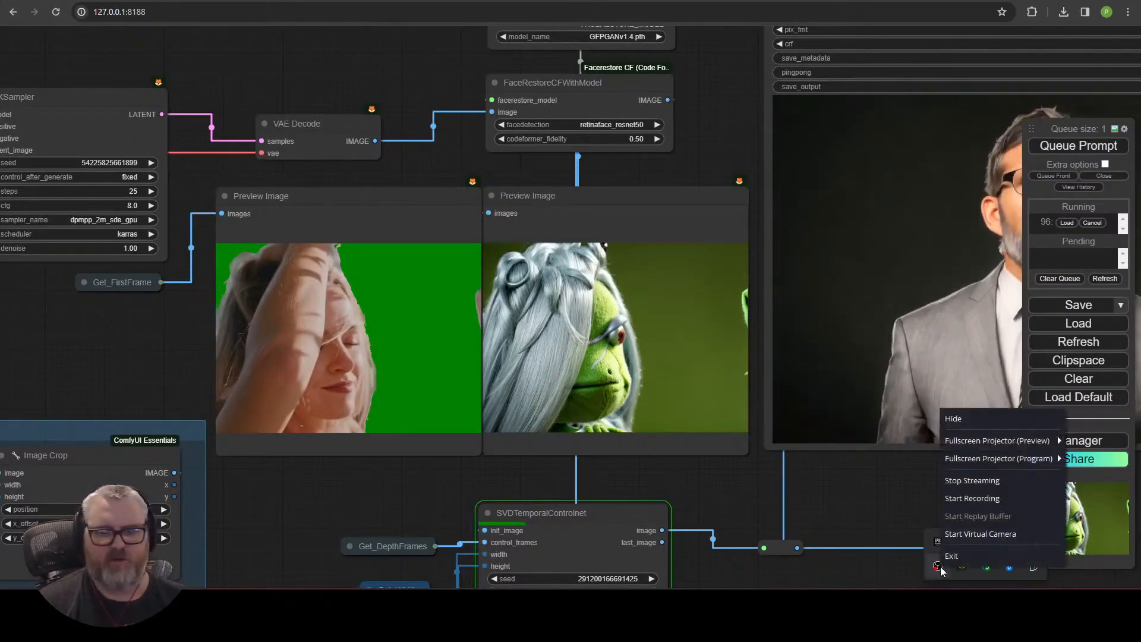
key("super+d")
key("super+d")
Rearrange the KSampler, preview and SVDTemporalControlnet nodes to make room for new groups.
scroll(762, 523, "down", 5)
left_click_drag(762, 522, 568, 458)
left_click_drag(298, 468, 834, 578)
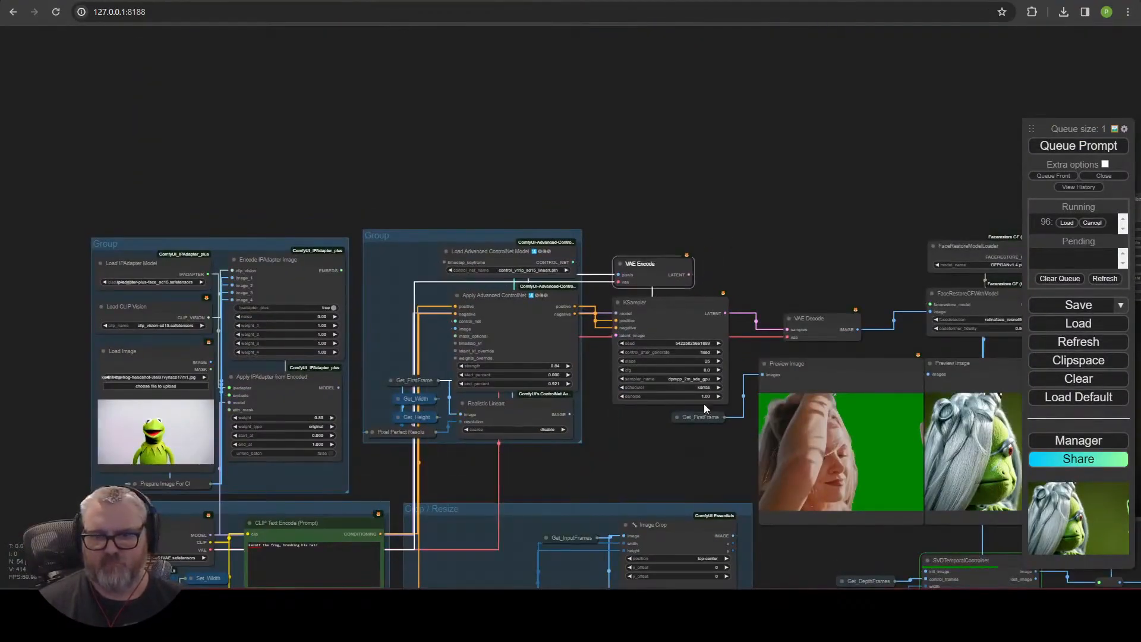
scroll(694, 433, "up", 4)
left_click_drag(862, 279, 589, 276)
scroll(560, 215, "down", 1)
left_click_drag(560, 215, 428, 170)
scroll(521, 141, "down", 5)
left_click_drag(521, 141, 608, 133)
left_click_drag(511, 116, 680, 158, "ctrl")
left_click_drag(438, 48, 774, 299, "ctrl")
Add a new group and resize it around the SVDTemporalControlnet nodes.
right_click(726, 314)
left_click(756, 363)
left_click_drag(595, 89, 595, 107)
scroll(637, 355, "up", 5)
left_click_drag(637, 355, 446, 248)
left_click_drag(364, 252, 732, 519, "ctrl")
left_click_drag(707, 321, 644, 294)
left_click_drag(699, 535, 387, 250, "ctrl")
Title the new group "SVD".
right_click(408, 242)
left_click(443, 293)
left_click_drag(547, 270, 452, 223)
right_click(450, 223)
left_click(569, 458)
type("SVD")
key("Return")
Rename the group holding the KSampler and previews as "Initial Image Diffusion".
left_click_drag(621, 285, 686, 536)
right_click(343, 71)
left_click(471, 303)
type("Initial Image Diffusio")
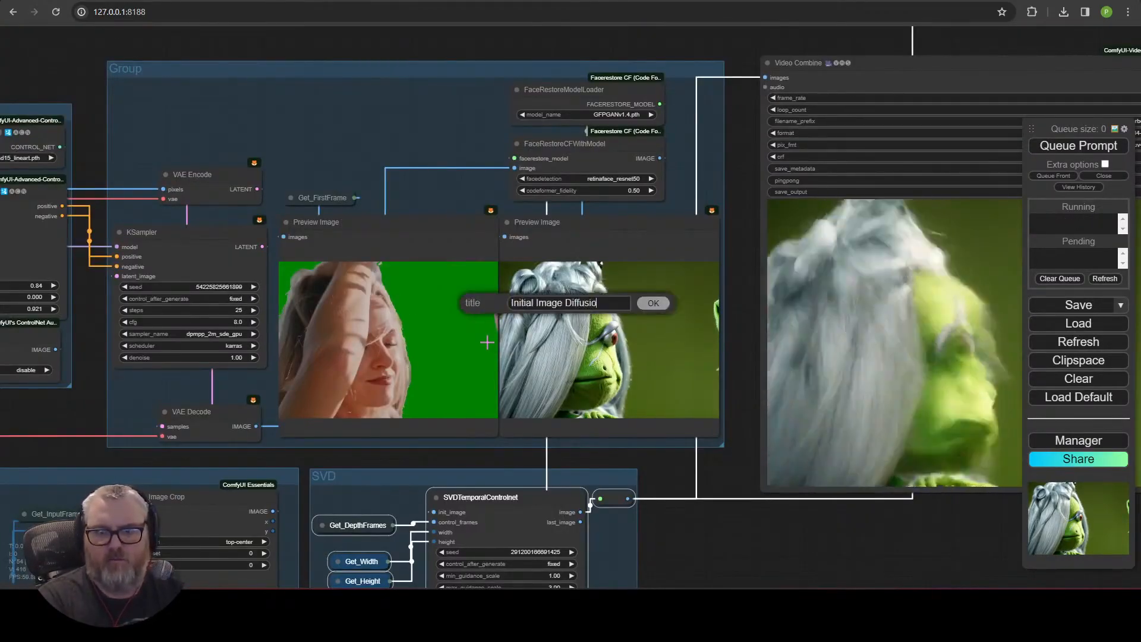
type("n")
key("Return")
Add a group around the Video Combine output nodes and title it "Outputs".
right_click(769, 272)
left_click(828, 323)
right_click(495, 238)
left_click(529, 463)
left_click(614, 478)
type("Outputs")
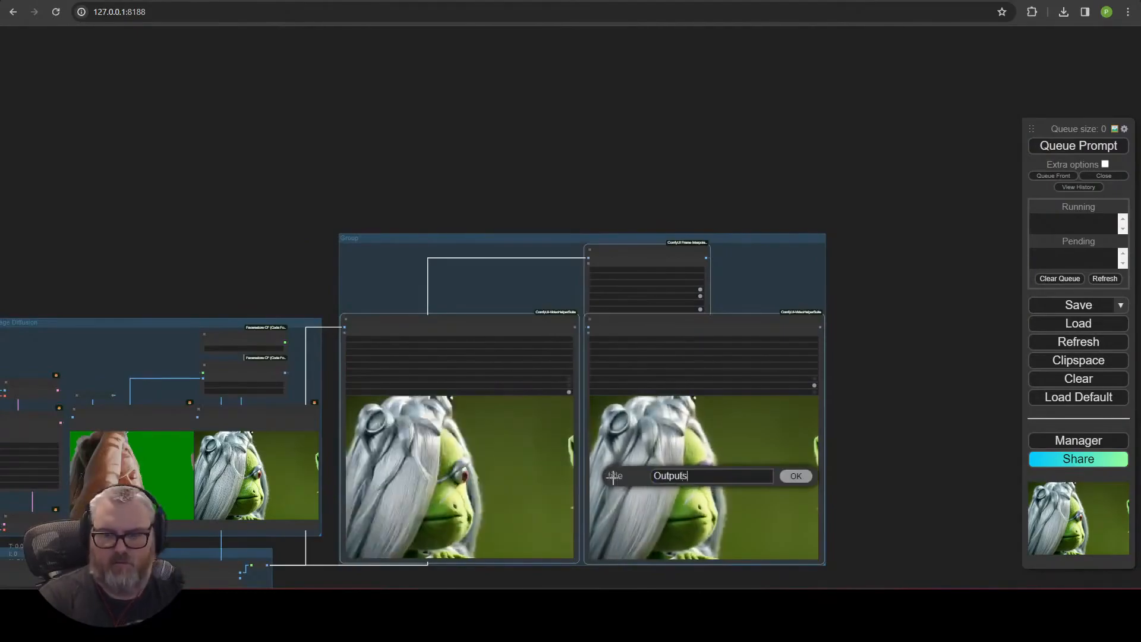
key("Return")
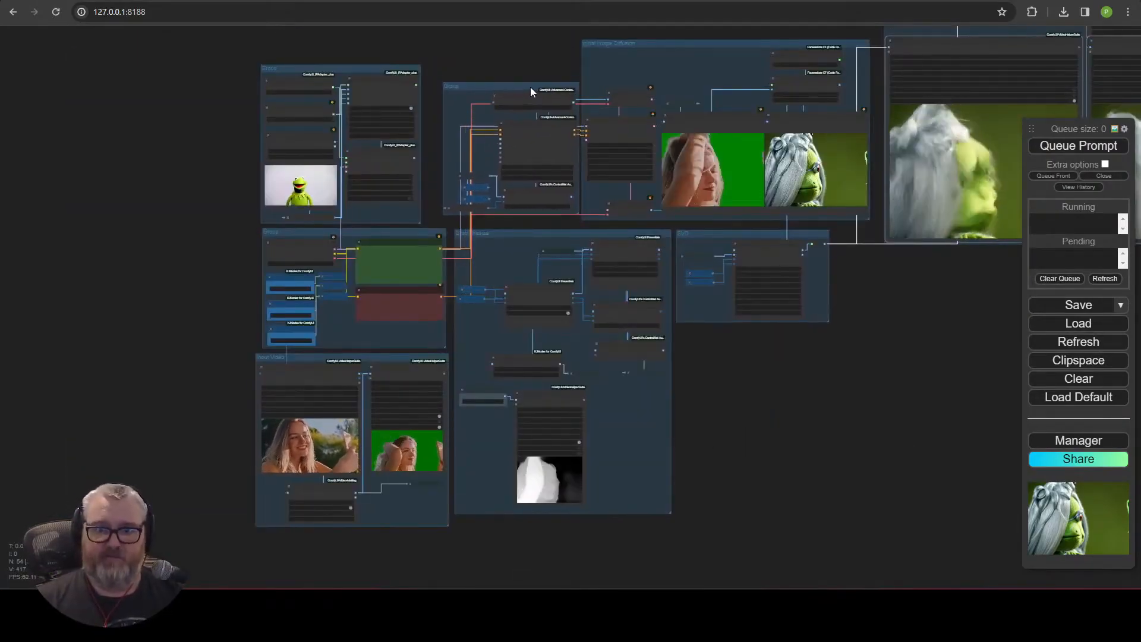
left_click_drag(530, 86, 513, 95)
left_click_drag(650, 42, 635, 45)
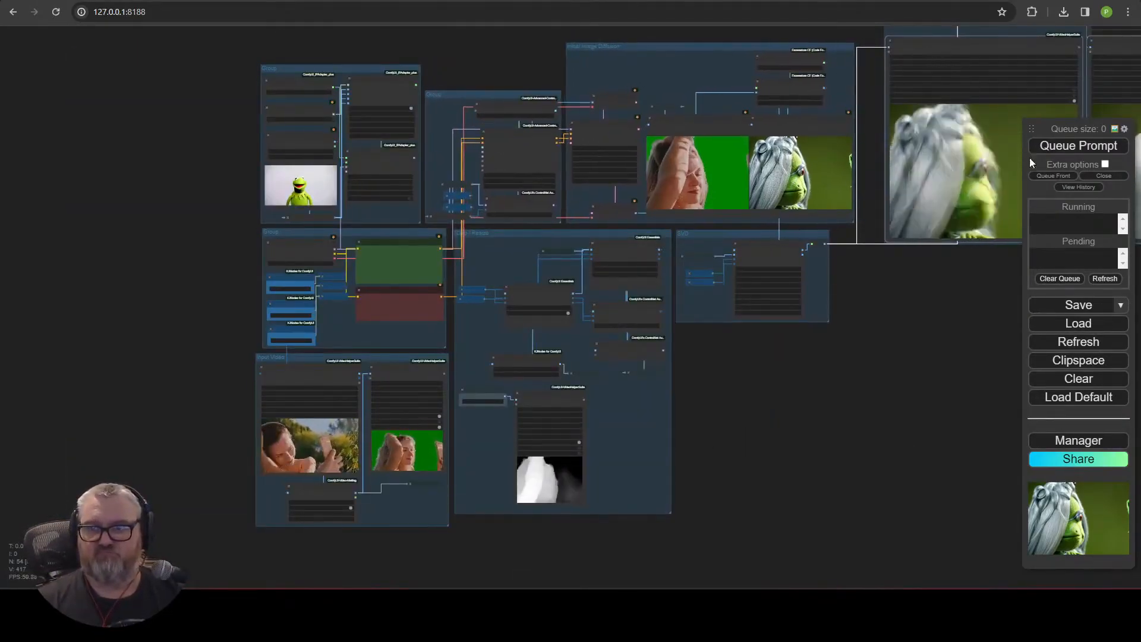
Move the Outputs group into place below the SVD and Initial Image Diffusion groups.
left_click_drag(957, 286, 677, 399)
left_click_drag(712, 100, 666, 339)
scroll(636, 280, "up", 7)
left_click_drag(481, 434, 494, 516)
scroll(636, 281, "down", 3)
left_click_drag(485, 363, 752, 220)
left_click_drag(708, 364, 474, 365)
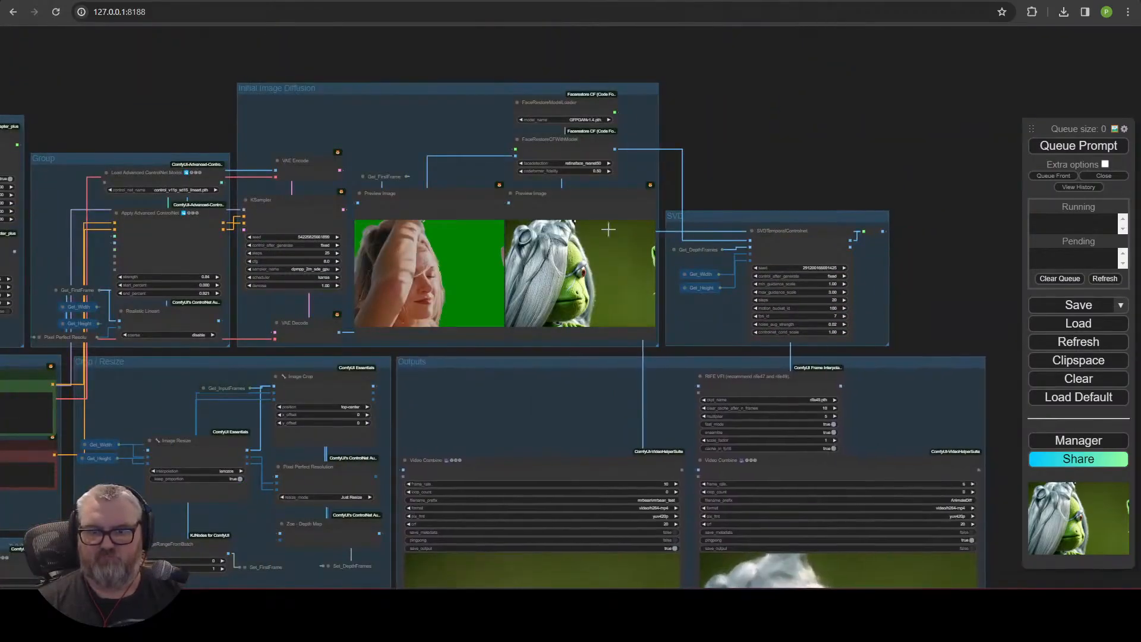
left_click_drag(780, 170, 834, 138)
Arrange the two Video Combine nodes side by side within the Outputs group.
scroll(833, 138, "down", 4)
scroll(492, 451, "up", 8)
left_click(324, 402)
left_click_drag(535, 511, 529, 348)
left_click_drag(650, 496, 546, 211)
left_click(317, 239)
scroll(594, 284, "down", 8)
scroll(423, 209, "up", 13)
left_click(411, 138)
scroll(858, 395, "down", 8)
left_click_drag(642, 370, 107, 421)
left_click_drag(247, 104, 244, 145)
scroll(626, 248, "down", 2)
scroll(521, 118, "up", 8)
left_click(521, 118)
left_click_drag(641, 130, 1019, 248)
scroll(900, 296, "down", 4)
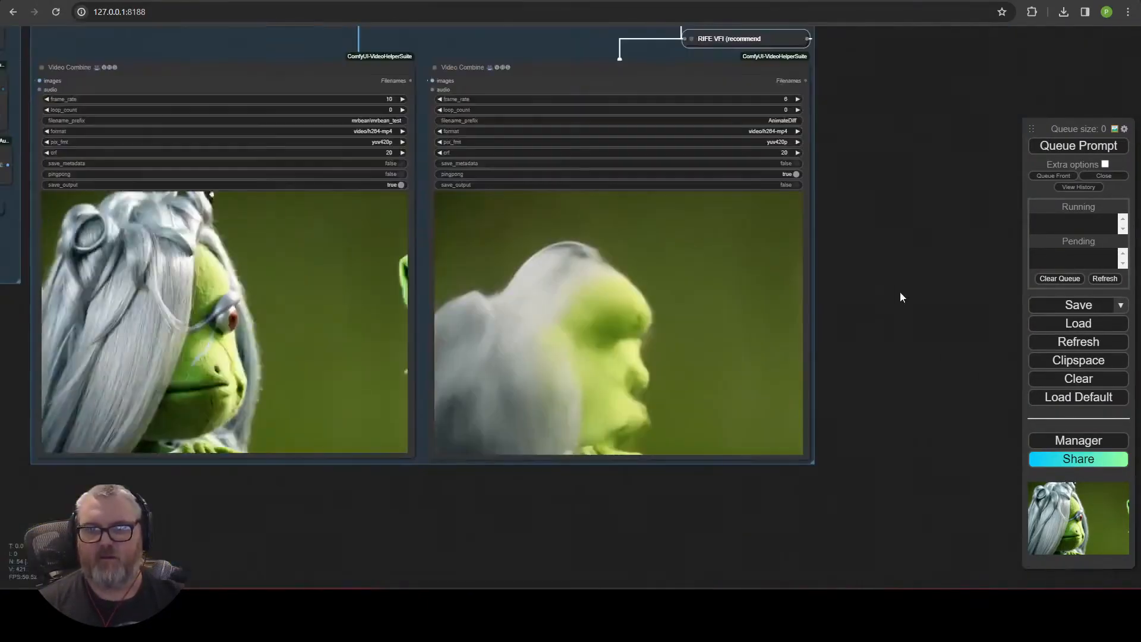
Adjust the Outputs group's size and position around its nodes.
left_click_drag(900, 295, 986, 508)
left_click_drag(951, 235, 238, 380, "ctrl")
left_click_drag(451, 279, 450, 198)
left_click_drag(939, 499, 945, 277)
left_click_drag(908, 457, 908, 383)
scroll(595, 530, "down", 5)
left_click_drag(736, 73, 685, 172)
scroll(688, 172, "up", 8)
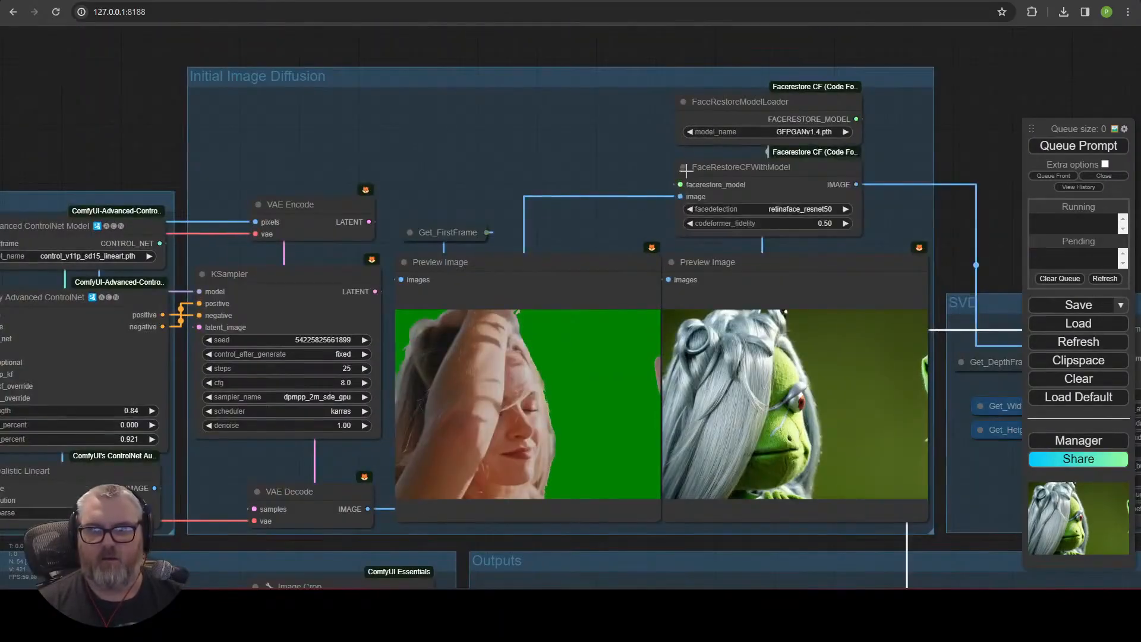
Reposition the face-restore and preview nodes inside the Initial Image Diffusion group.
scroll(600, 37, "down", 4)
left_click_drag(301, 87, 785, 288, "ctrl")
left_click_drag(831, 371, 836, 309)
left_click_drag(609, 80, 608, 140)
left_click_drag(256, 119, 542, 71)
scroll(566, 195, "down", 2)
scroll(538, 357, "up", 3)
left_click_drag(228, 278, 96, 403)
left_click_drag(773, 451, 536, 303)
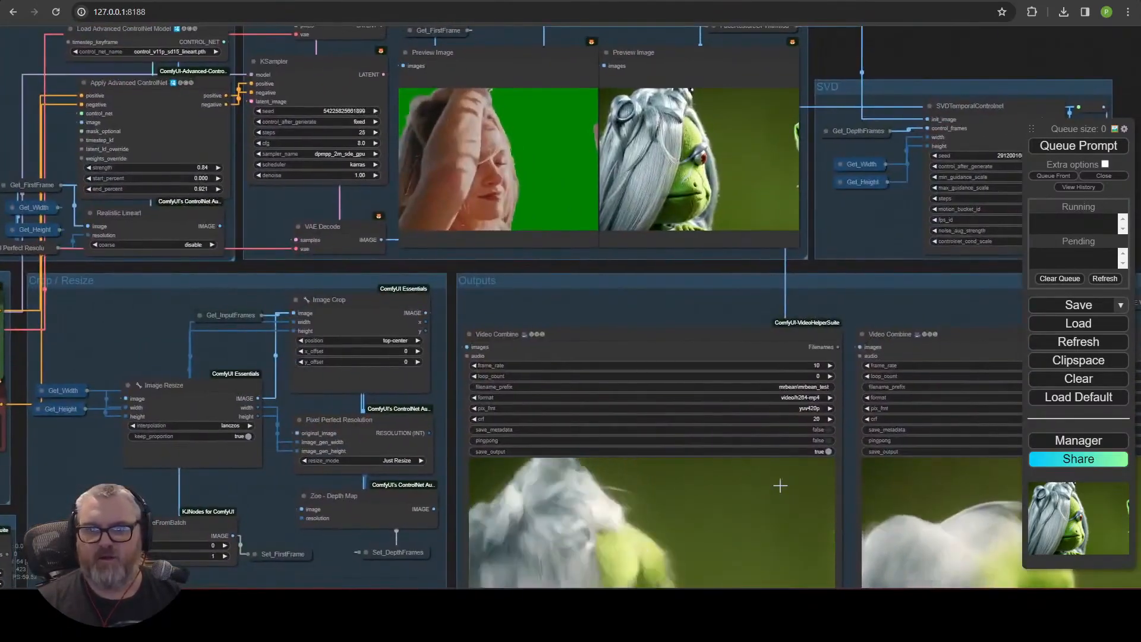
Zoom out to review the tidied workflow layout.
scroll(743, 498, "down", 7)
scroll(557, 548, "up", 6)
scroll(229, 369, "down", 3)
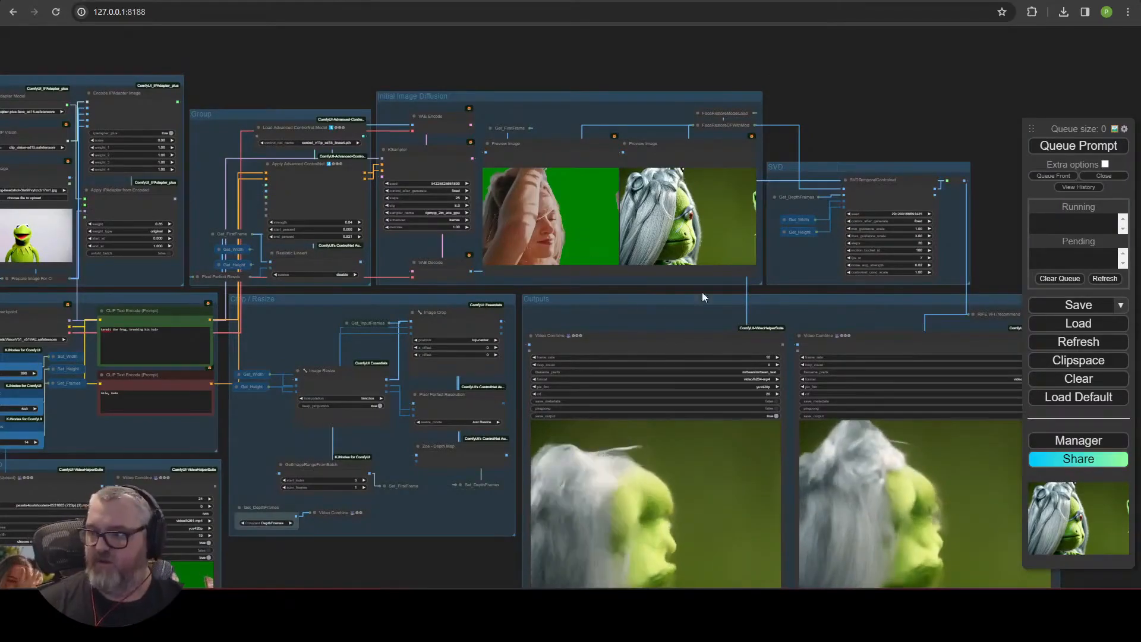
scroll(281, 80, "up", 3)
left_click_drag(280, 80, 533, 45)
scroll(514, 63, "down", 6)
scroll(870, 176, "up", 6)
scroll(369, 252, "down", 5)
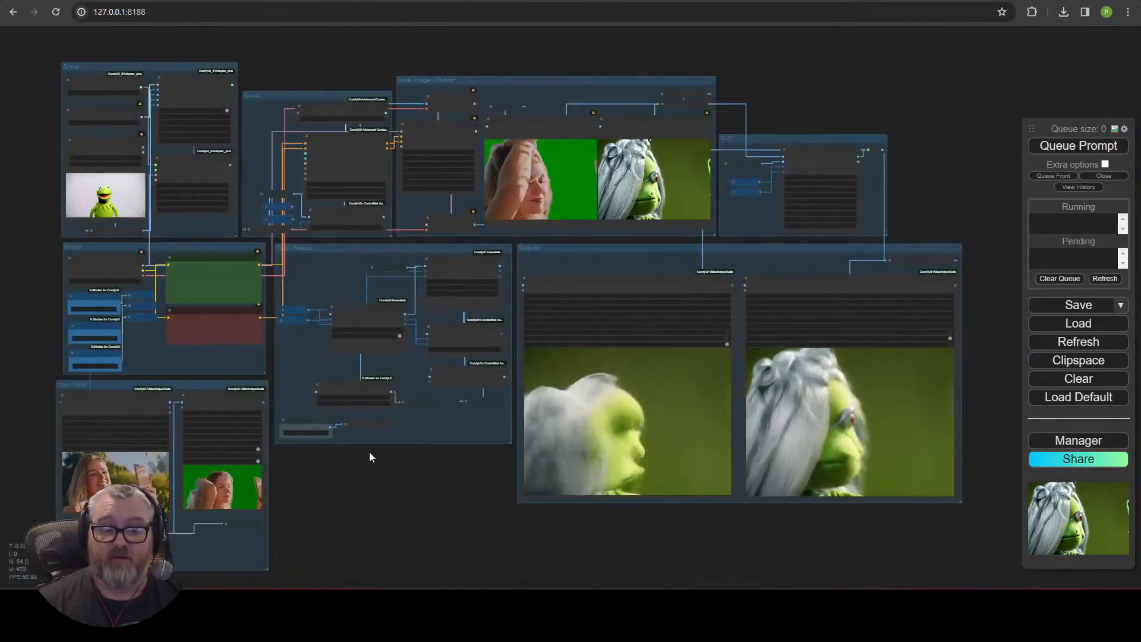
scroll(453, 525, "up", 4)
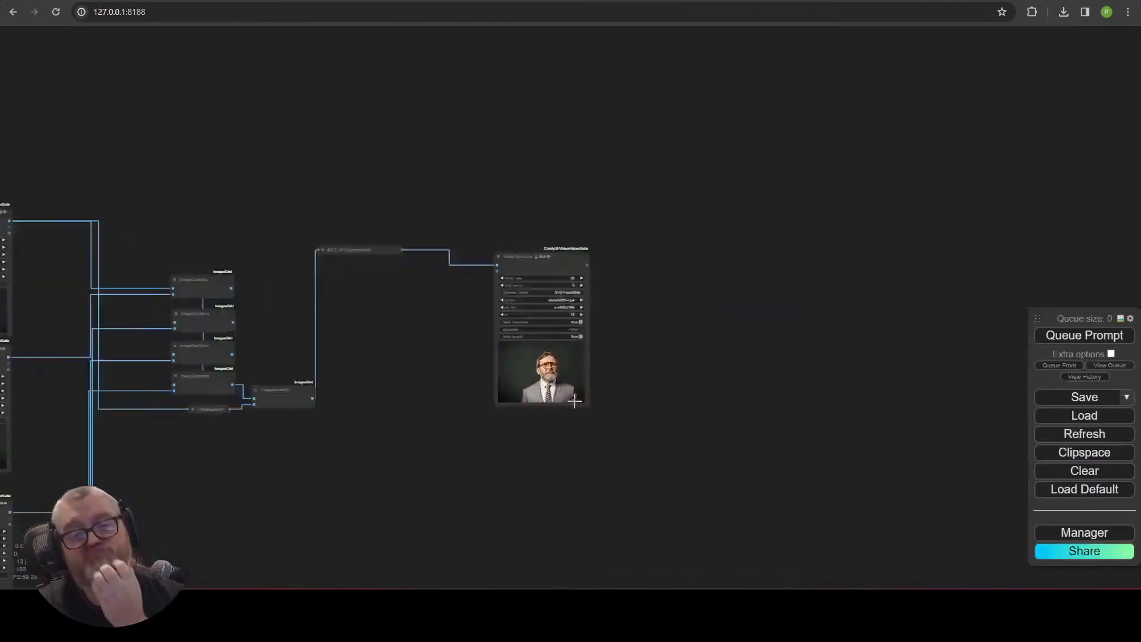
scroll(574, 402, "up", 15)
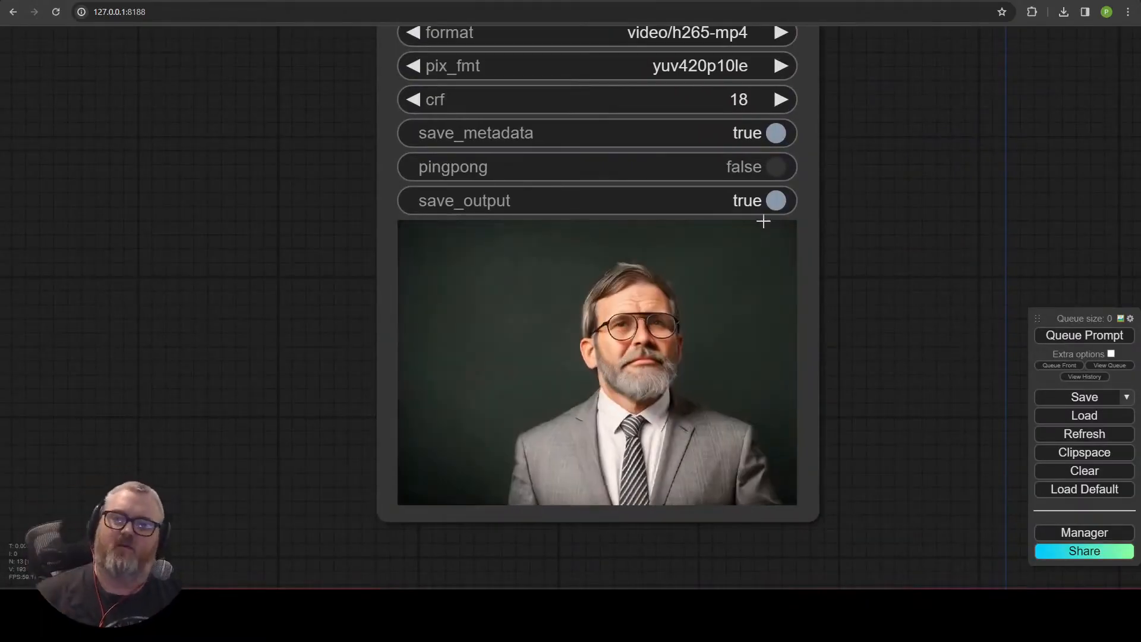
Review the final Video Combine preview video.
left_click_drag(878, 101, 823, 319)
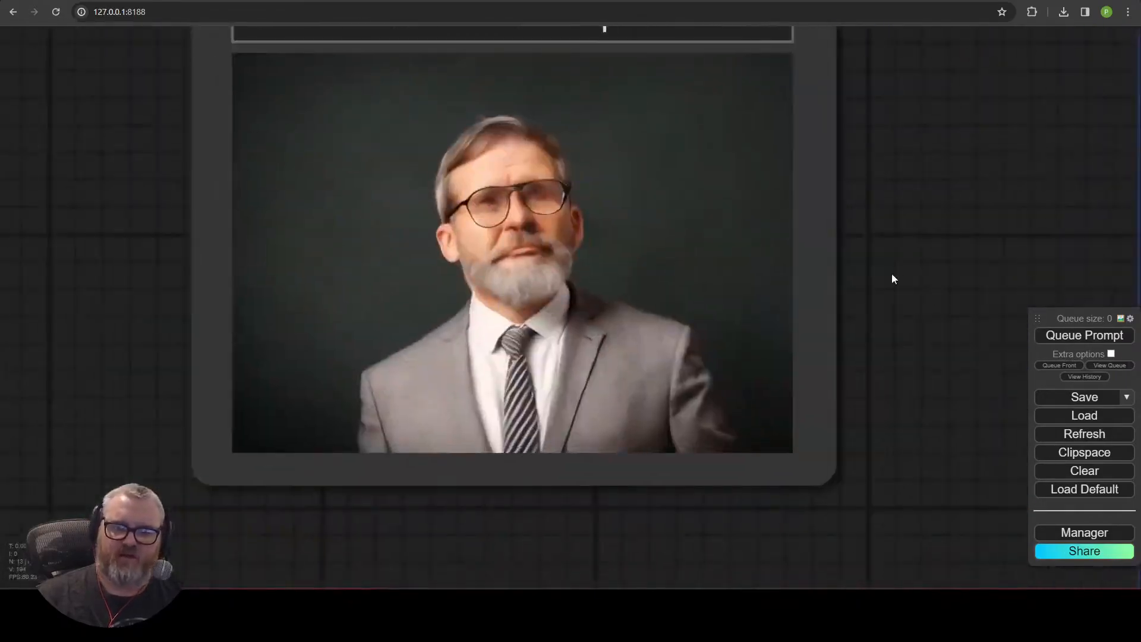
scroll(856, 301, "up", 6)
scroll(856, 302, "down", 18)
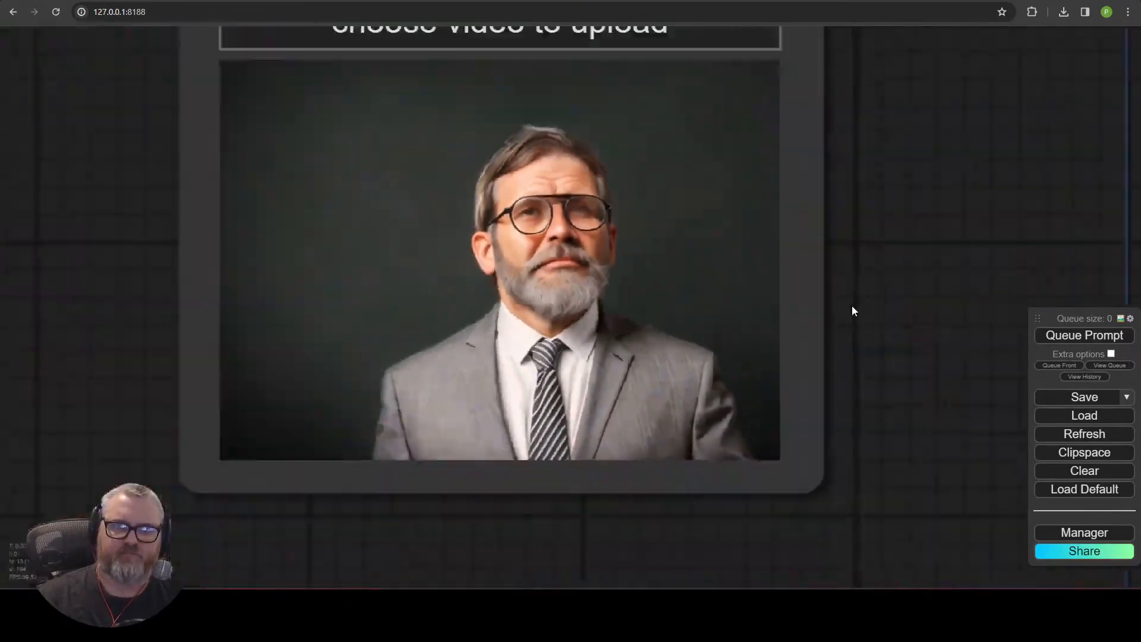
Examine the stitching workflow's Video Combine output and its overall node layout.
left_click_drag(880, 253, 293, 305)
left_click_drag(977, 293, 592, 413)
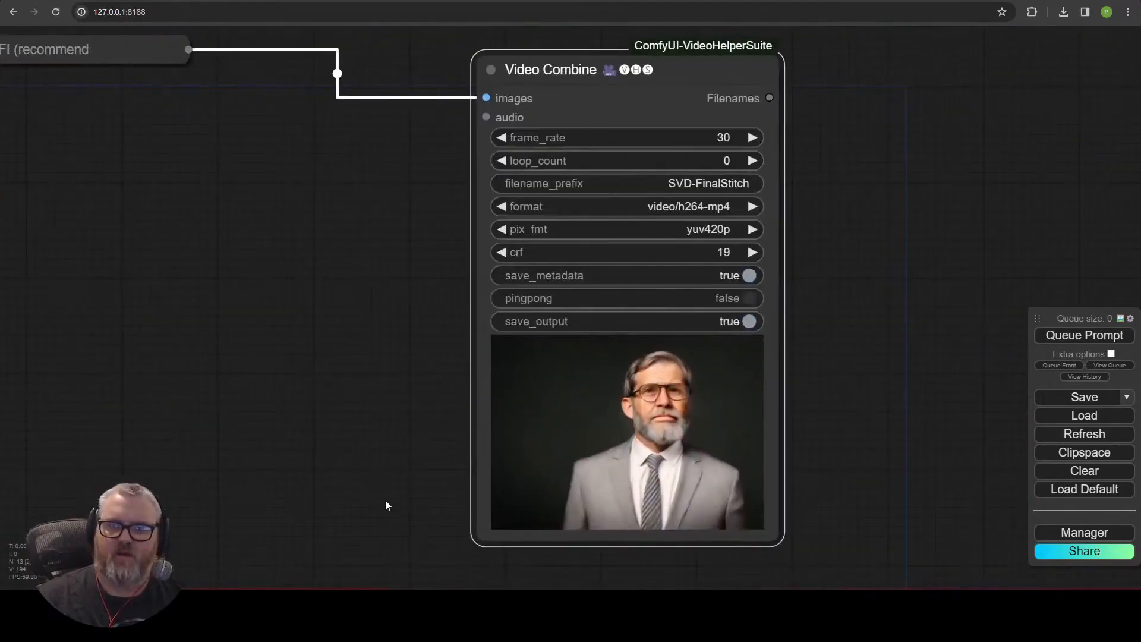
scroll(467, 435, "up", 10)
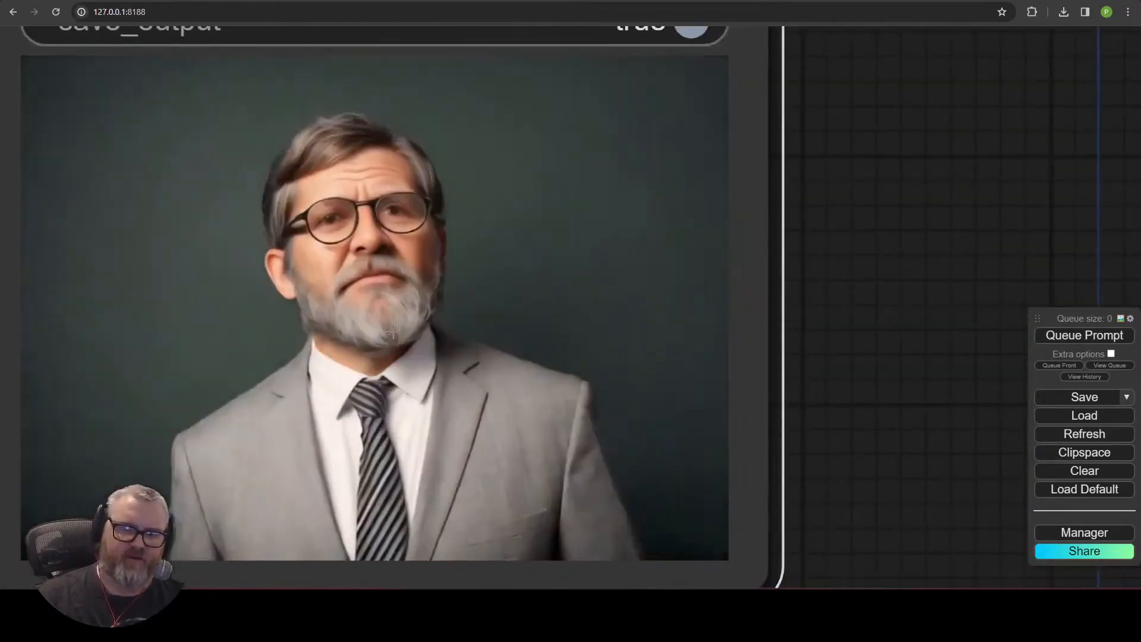
scroll(381, 351, "down", 14)
left_click_drag(719, 152, 768, 306)
left_click_drag(599, 265, 1105, 148)
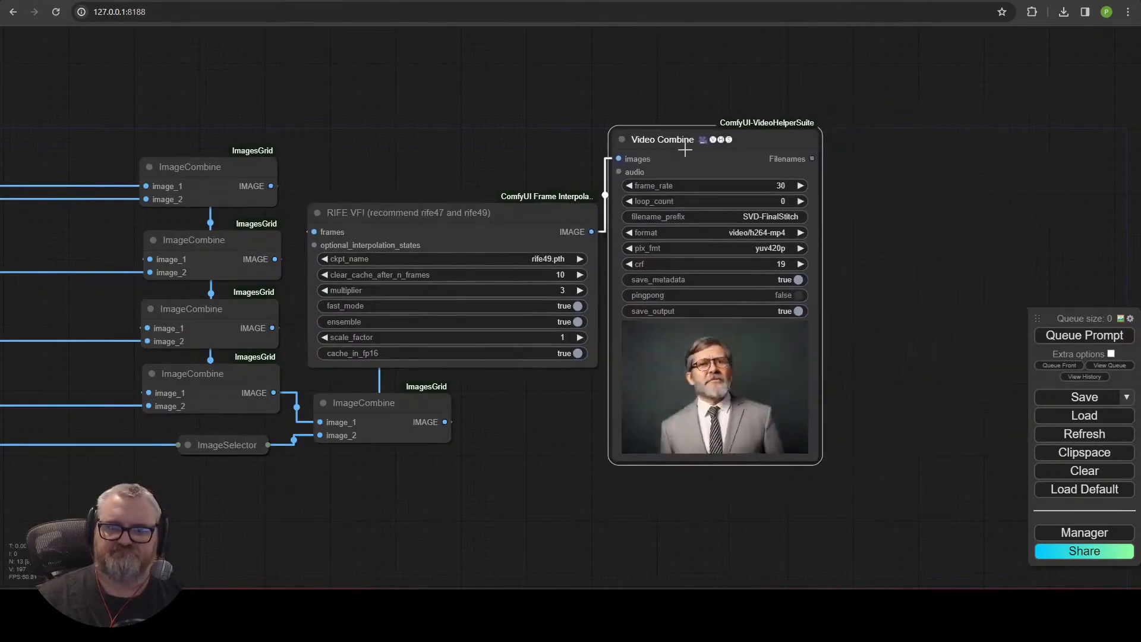
scroll(670, 353, "down", 10)
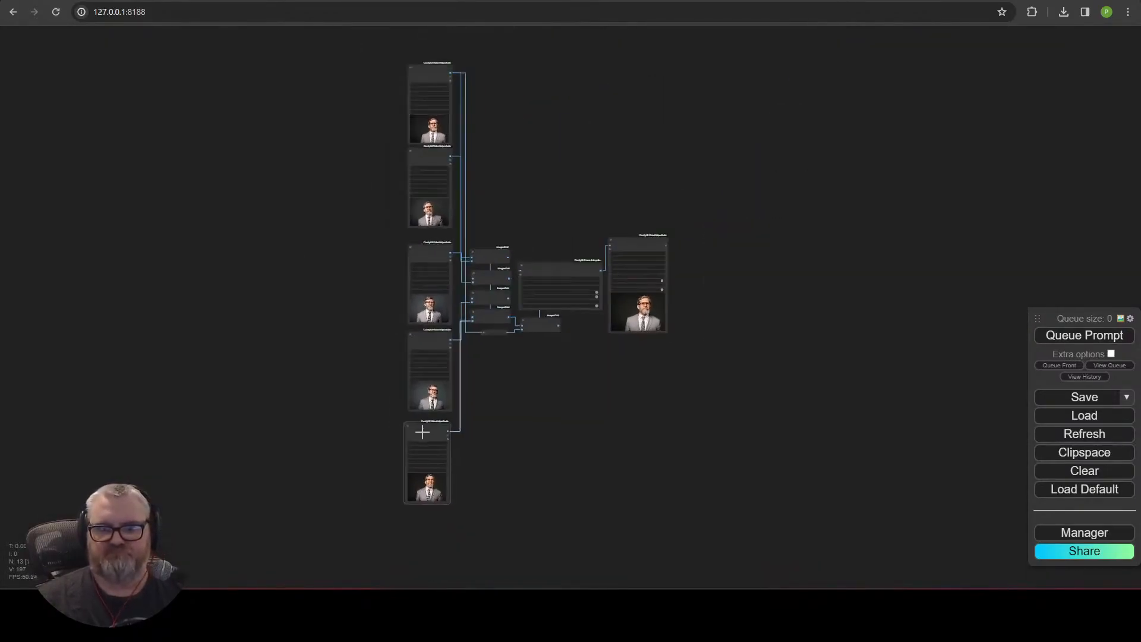
scroll(583, 356, "up", 3)
scroll(584, 356, "down", 3)
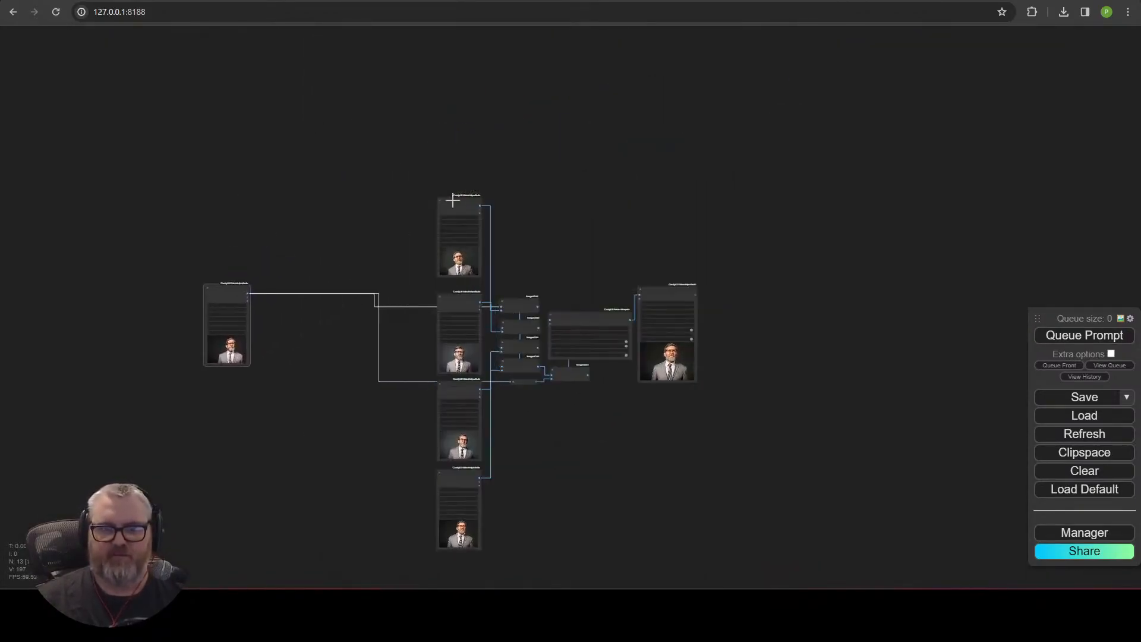
Arrange the five Load Video nodes side by side in a horizontal row.
left_click_drag(420, 214, 314, 269)
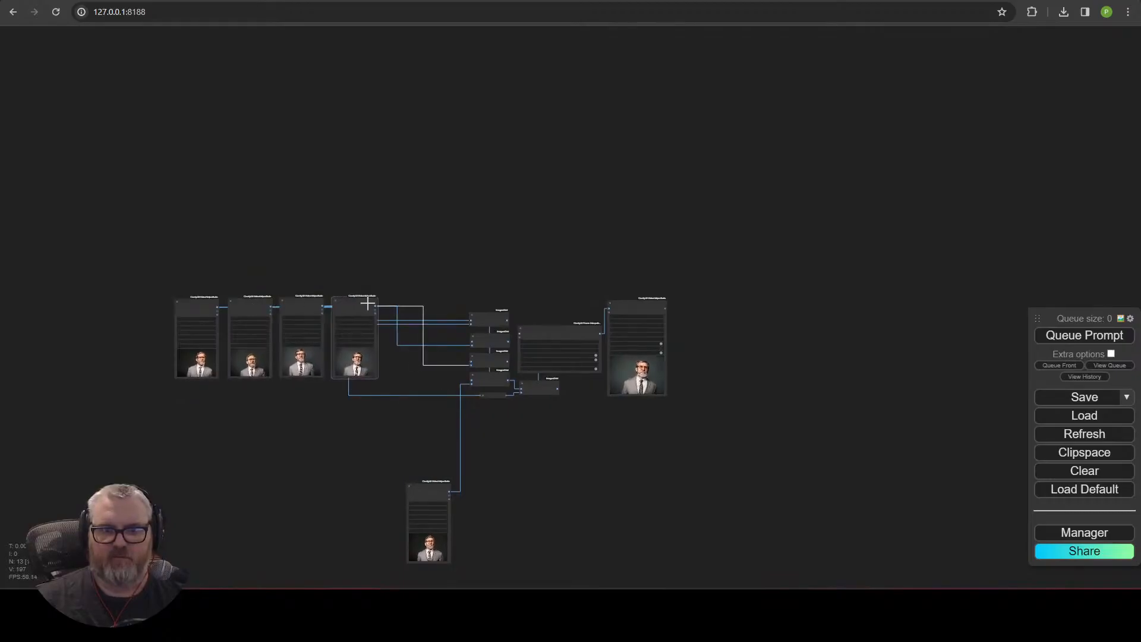
scroll(143, 403, "up", 6)
left_click_drag(173, 404, 660, 199)
left_click_drag(247, 229, 294, 262)
scroll(687, 159, "up", 5)
left_click_drag(696, 220, 466, 56)
left_click_drag(491, 104, 630, 386)
left_click_drag(588, 362, 576, 361)
left_click(597, 458)
scroll(597, 458, "down", 3)
left_click_drag(597, 458, 660, 471)
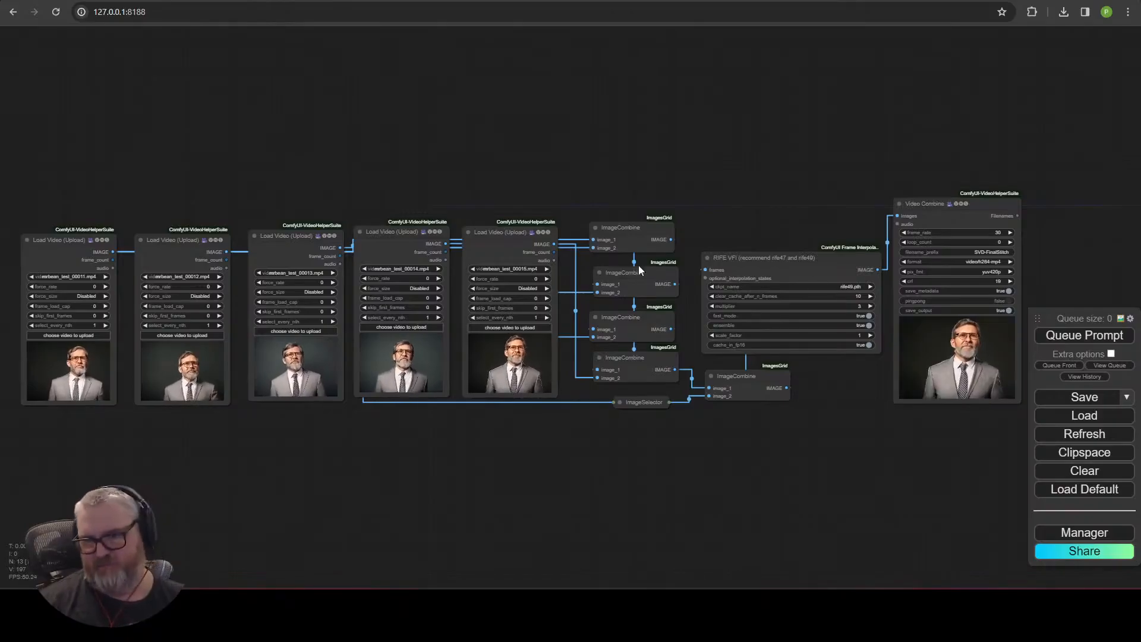
Reposition the ImageCombine, RIFE VFI and Video Combine nodes to the right of the Load Video row.
left_click(707, 258)
left_click_drag(746, 379, 627, 430)
left_click_drag(743, 258, 601, 466)
left_click_drag(928, 204, 724, 228)
left_click_drag(815, 425, 871, 460)
scroll(894, 221, "up", 1)
left_click_drag(894, 221, 997, 155)
left_click_drag(23, 121, 922, 510)
scroll(891, 380, "down", 4)
left_click_drag(886, 267, 858, 209)
scroll(713, 416, "up", 4)
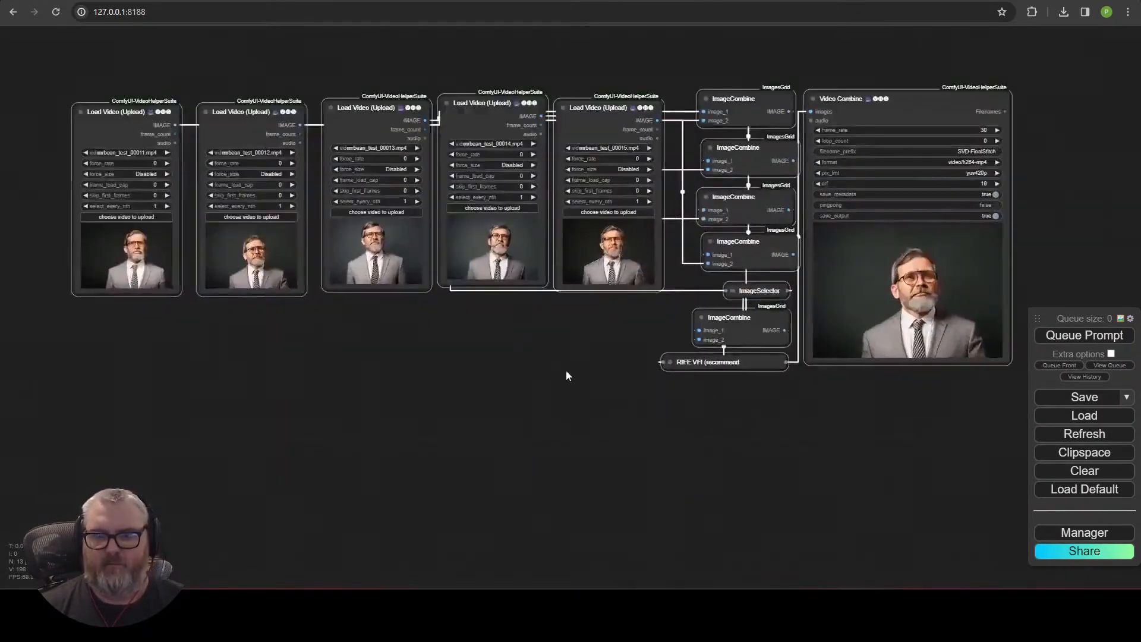
Align the Load Video nodes to a common height and tidy the spacing of the row.
left_click_drag(599, 393, 602, 454)
left_click_drag(238, 174, 232, 173)
left_click_drag(371, 169, 356, 172)
left_click_drag(482, 166, 466, 172)
left_click_drag(615, 169, 596, 170)
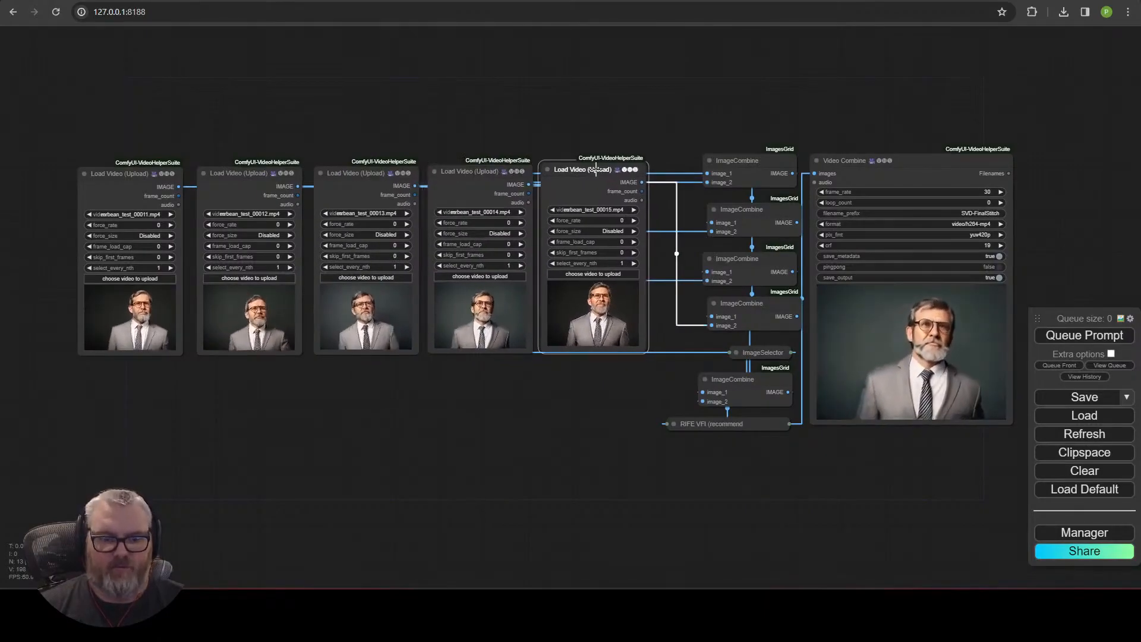
left_click(415, 123)
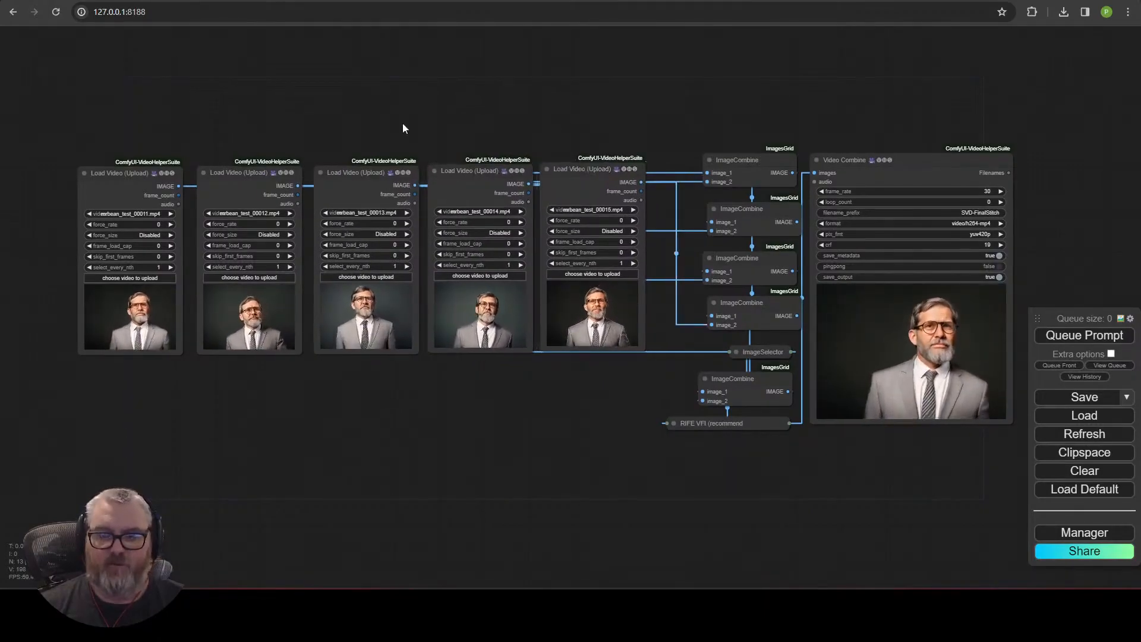
left_click_drag(80, 126, 665, 368)
left_click_drag(601, 169, 628, 165)
left_click(645, 100)
left_click_drag(680, 94, 501, 110)
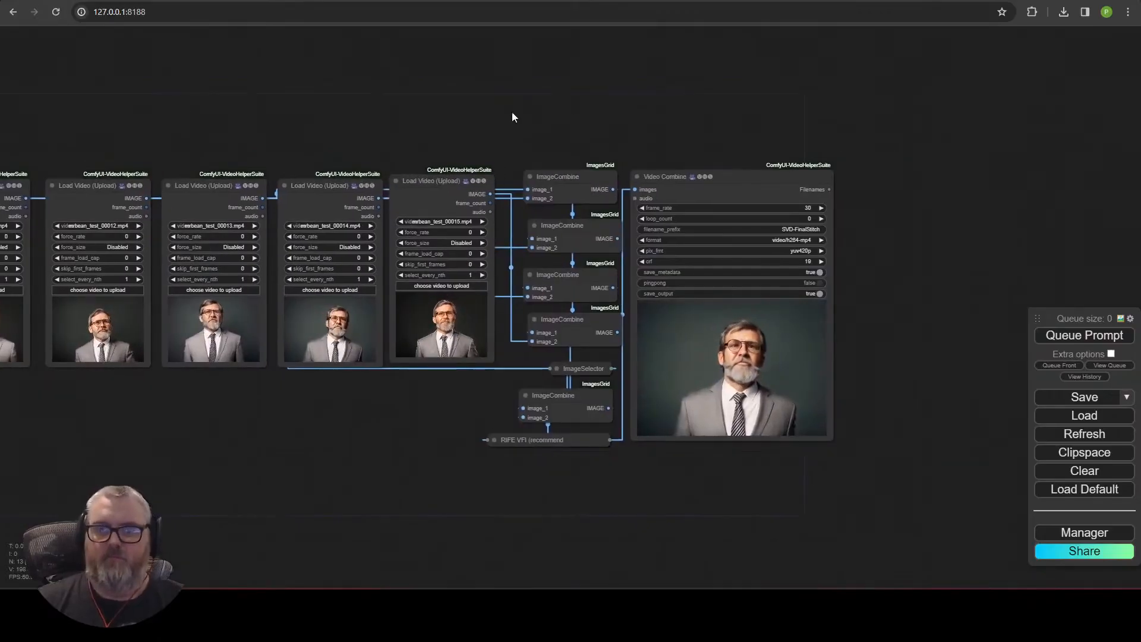
Review the tidied stitching layout from ImageCombine nodes to Video Combine.
left_click_drag(477, 450, 541, 456)
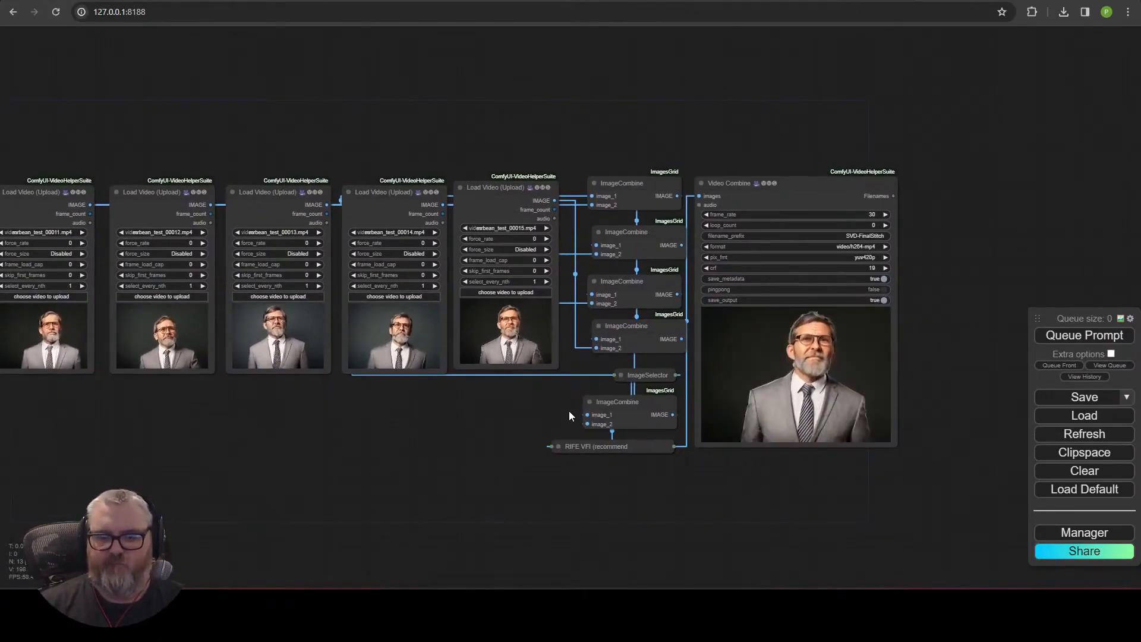
left_click(625, 412)
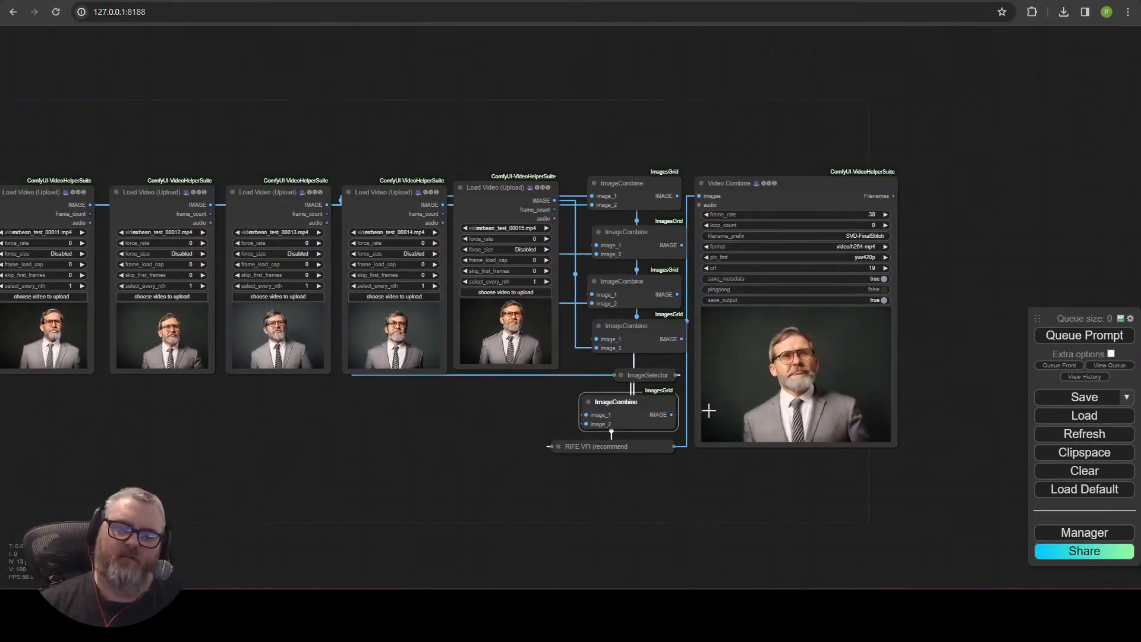
scroll(708, 410, "up", 3)
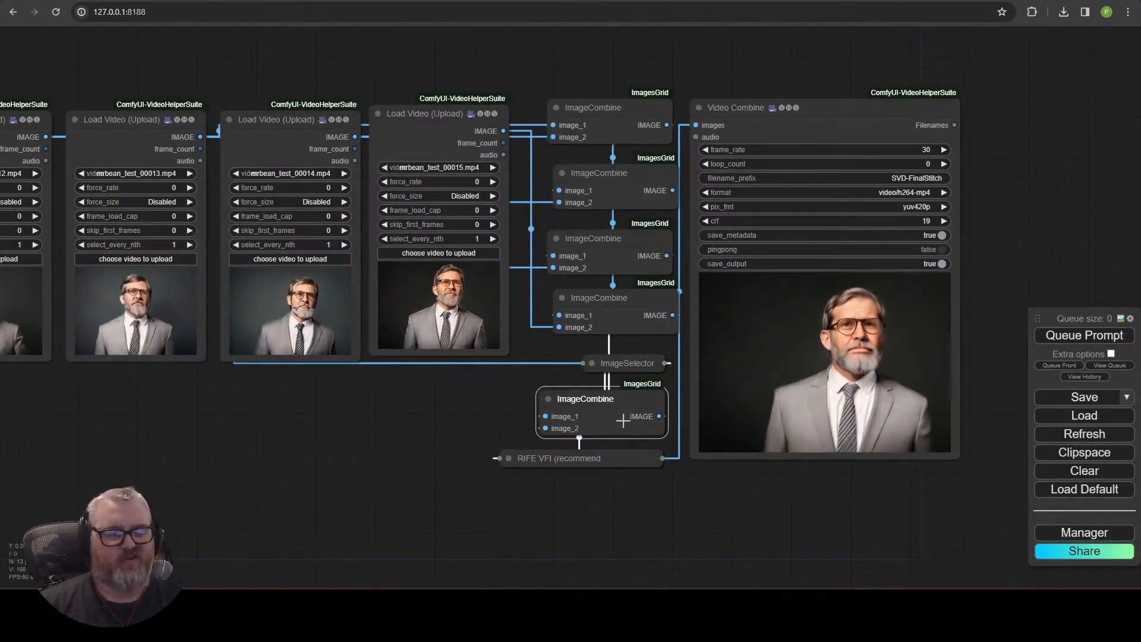
scroll(624, 419, "down", 5)
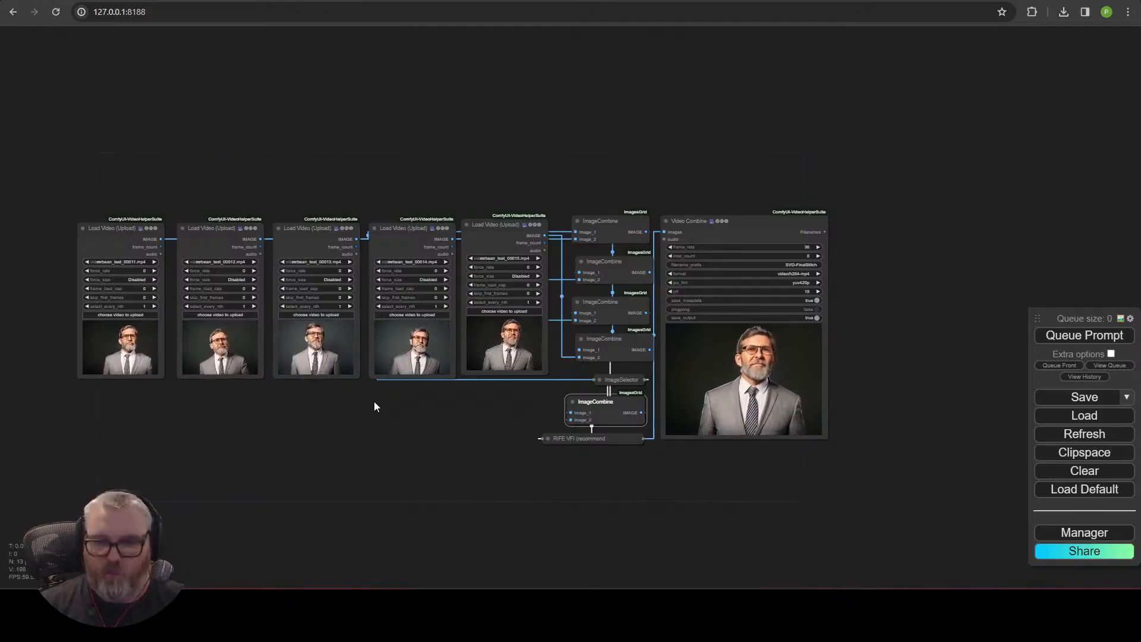
scroll(391, 416, "up", 4)
scroll(392, 416, "down", 2)
left_click_drag(391, 416, 442, 433)
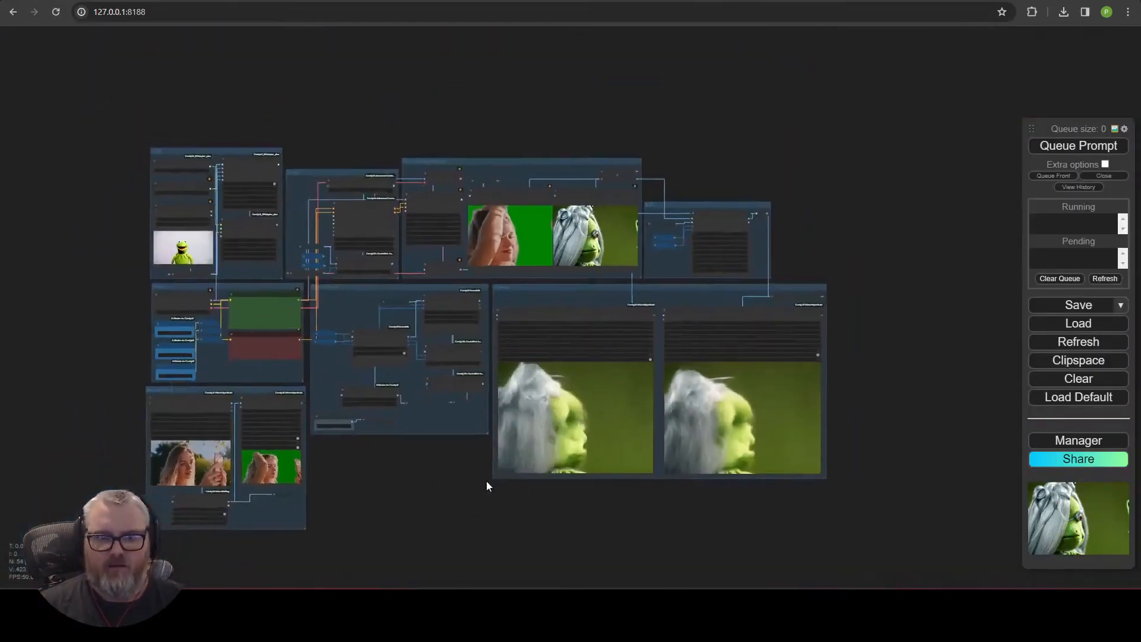
scroll(149, 257, "up", 4)
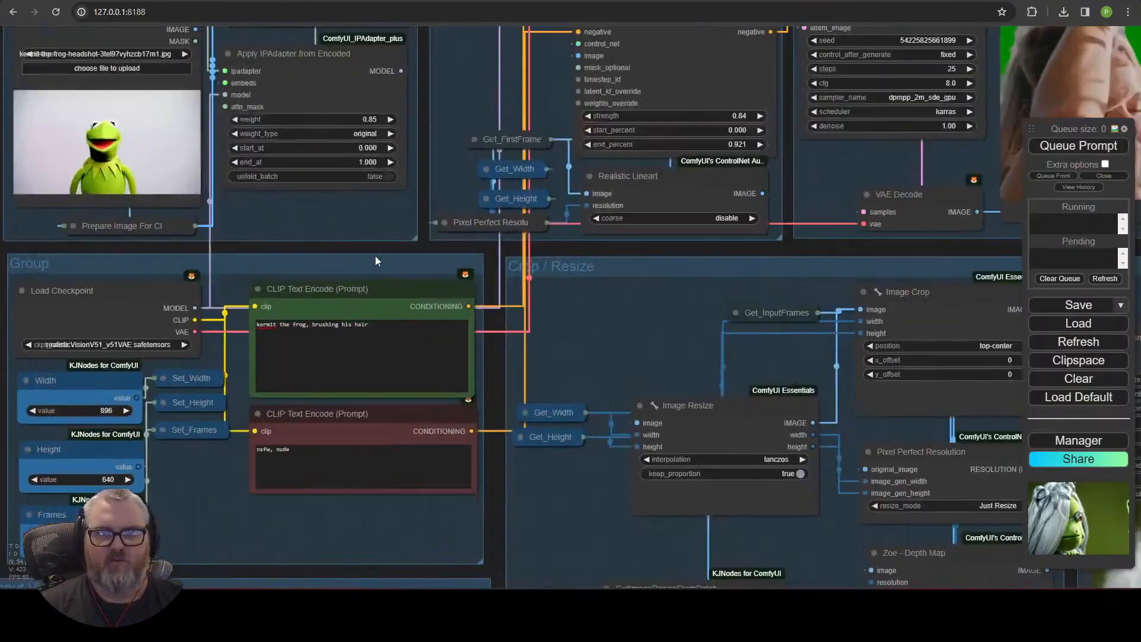
Browse reference pages of walking videos and RoboCop head images.
scroll(376, 256, "down", 5)
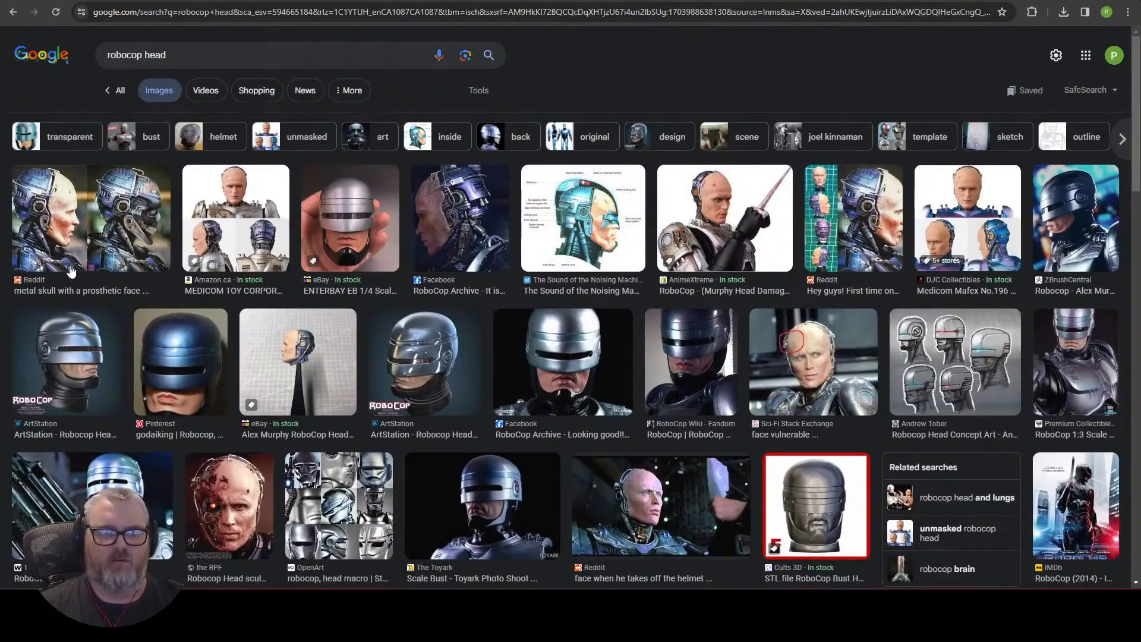
scroll(50, 252, "down", 3)
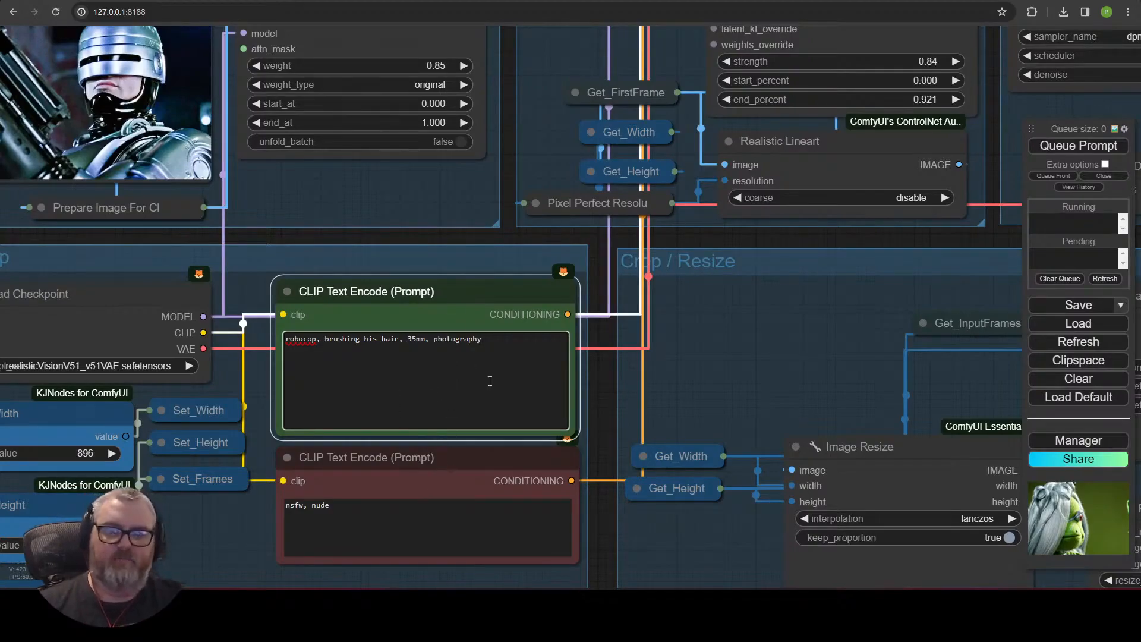
Queue the main workflow using the RoboCop reference image and prompt.
scroll(693, 393, "down", 6)
left_click_drag(683, 402, 416, 251)
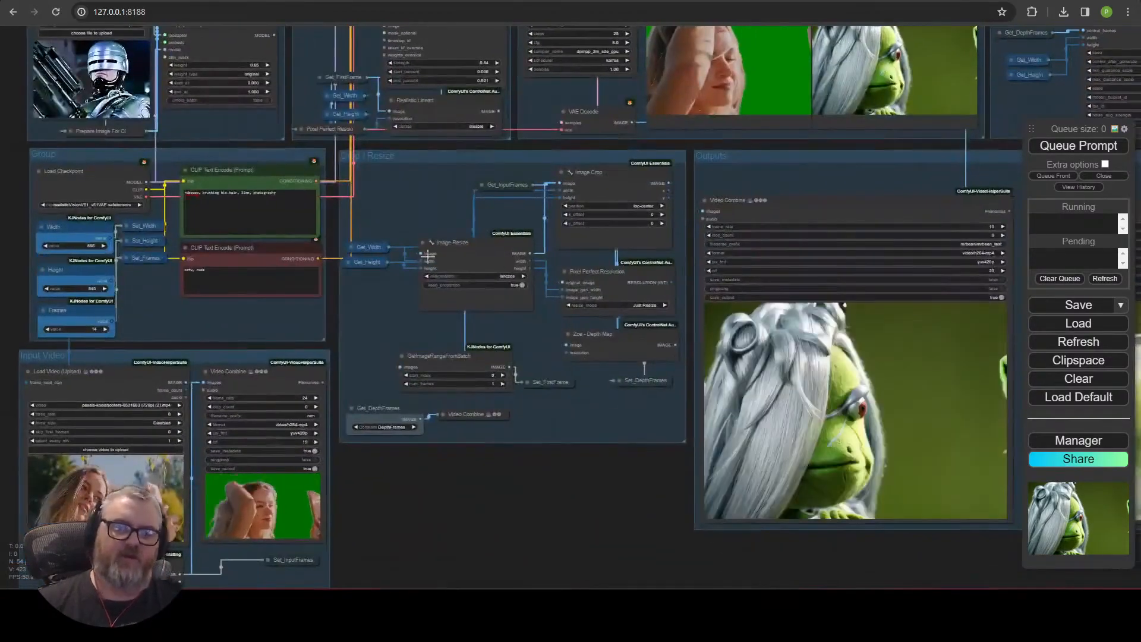
left_click_drag(338, 530, 502, 421)
scroll(504, 324, "up", 4)
left_click_drag(504, 324, 586, 523)
scroll(491, 402, "down", 4)
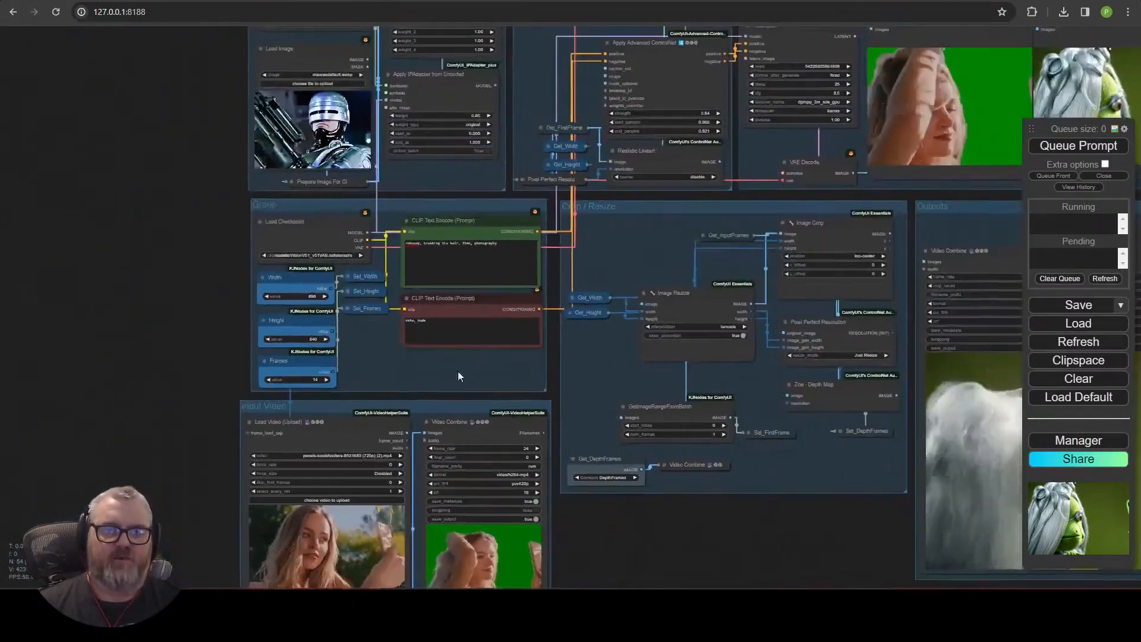
left_click_drag(447, 171, 413, 291)
left_click_drag(564, 484, 367, 223)
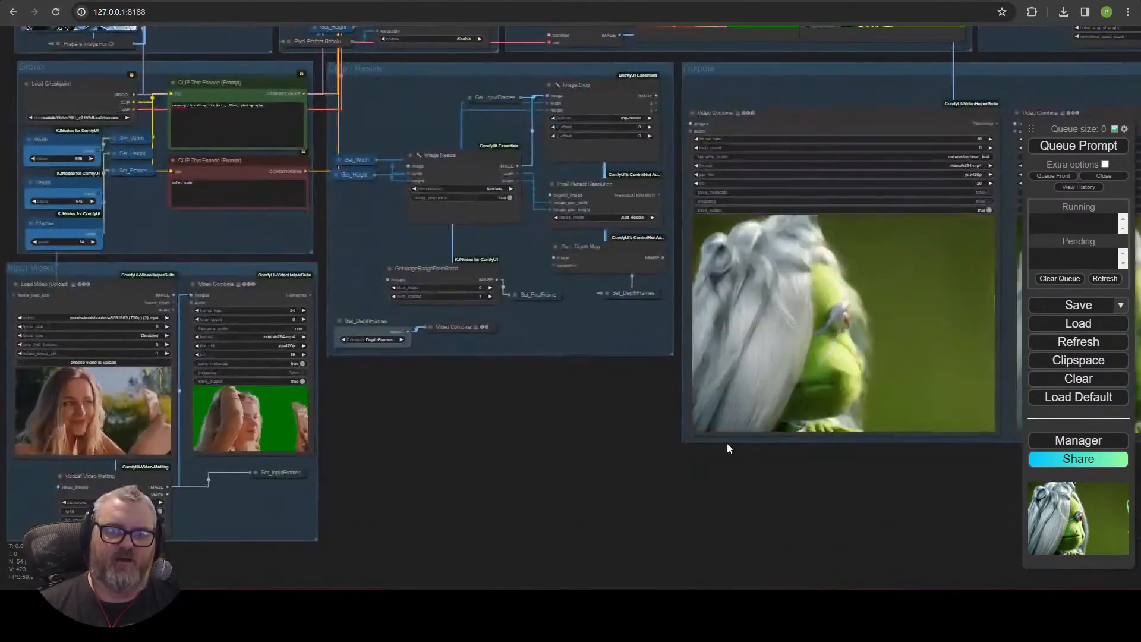
left_click_drag(377, 462, 639, 465)
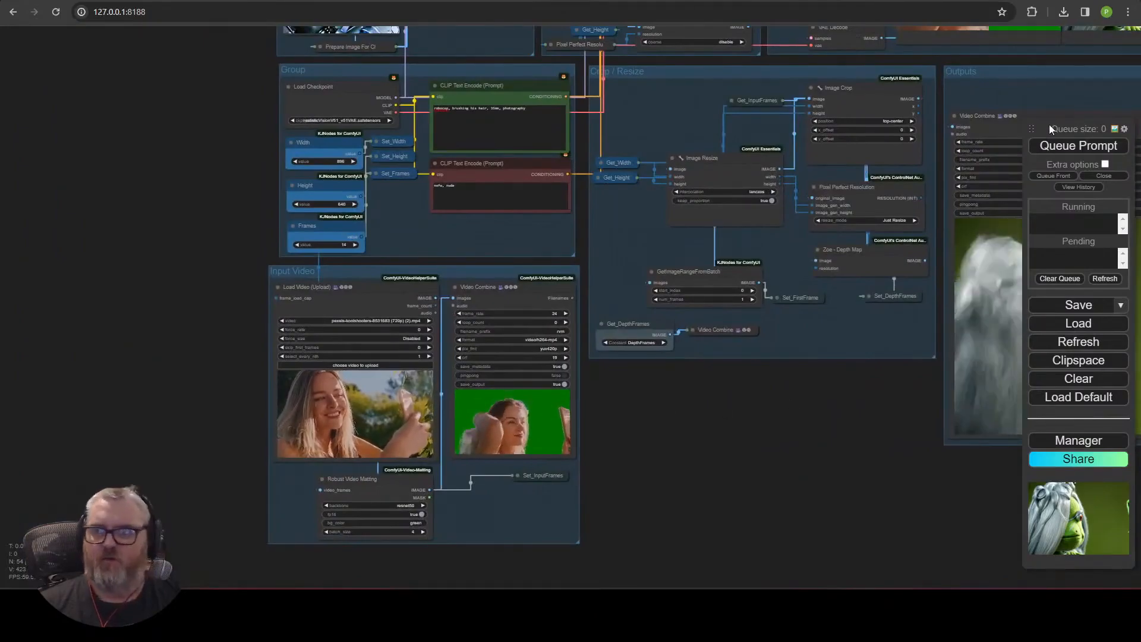
left_click(1065, 147)
scroll(820, 467, "down", 3)
left_click_drag(821, 467, 431, 547)
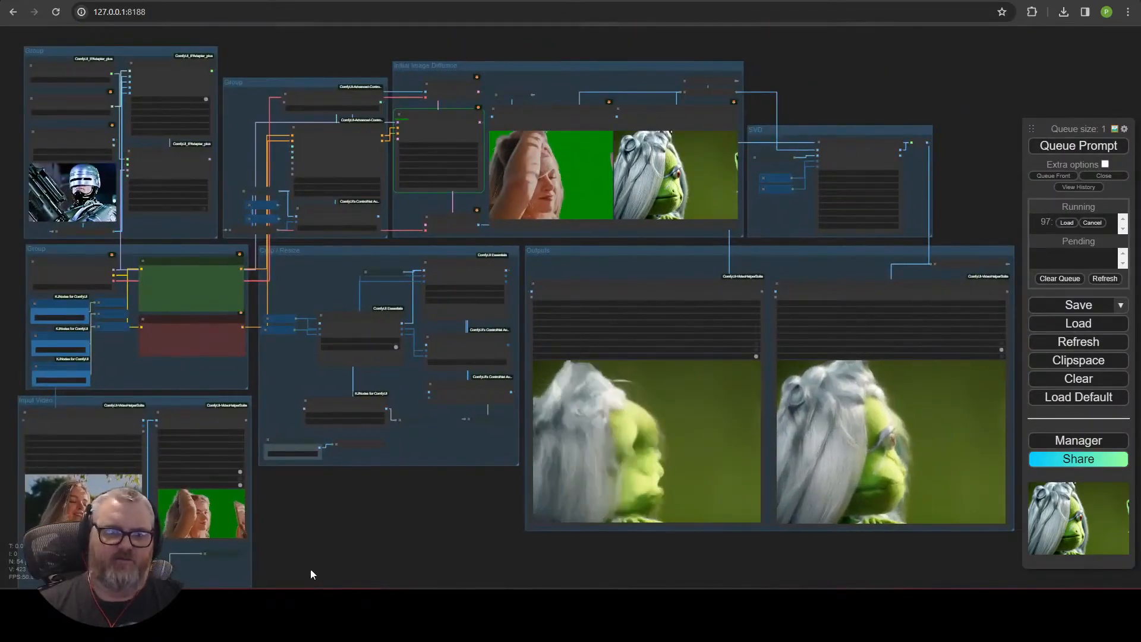
Watch the Initial Image Diffusion previews, Outputs videos and console progress while the render runs.
scroll(687, 194, "up", 12)
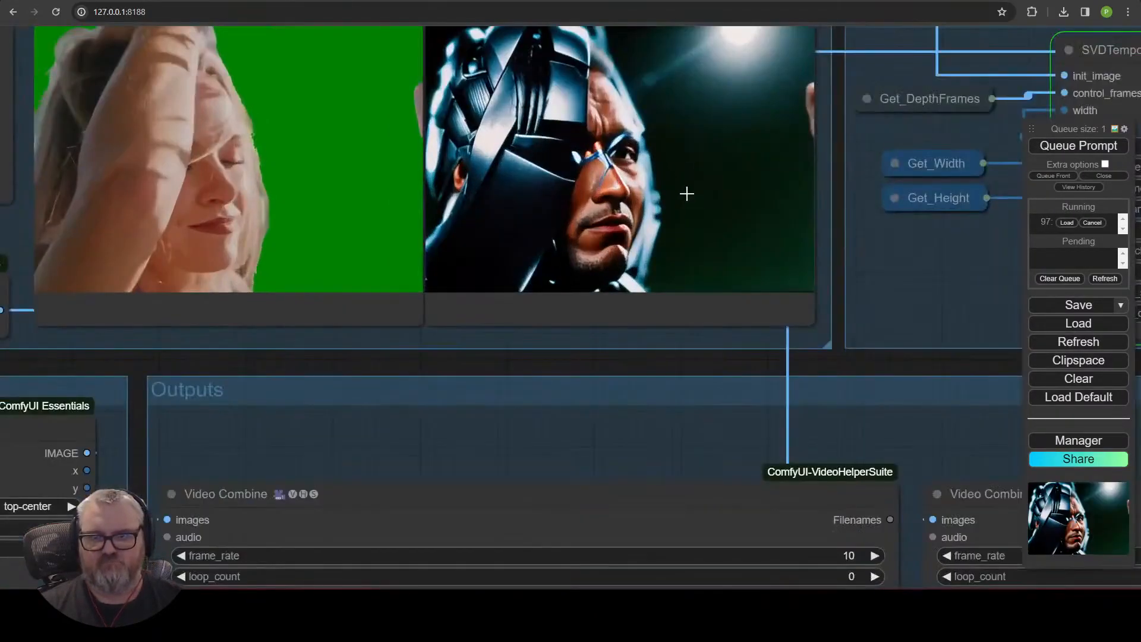
scroll(686, 193, "down", 12)
left_click_drag(628, 38, 739, 109)
scroll(740, 110, "up", 10)
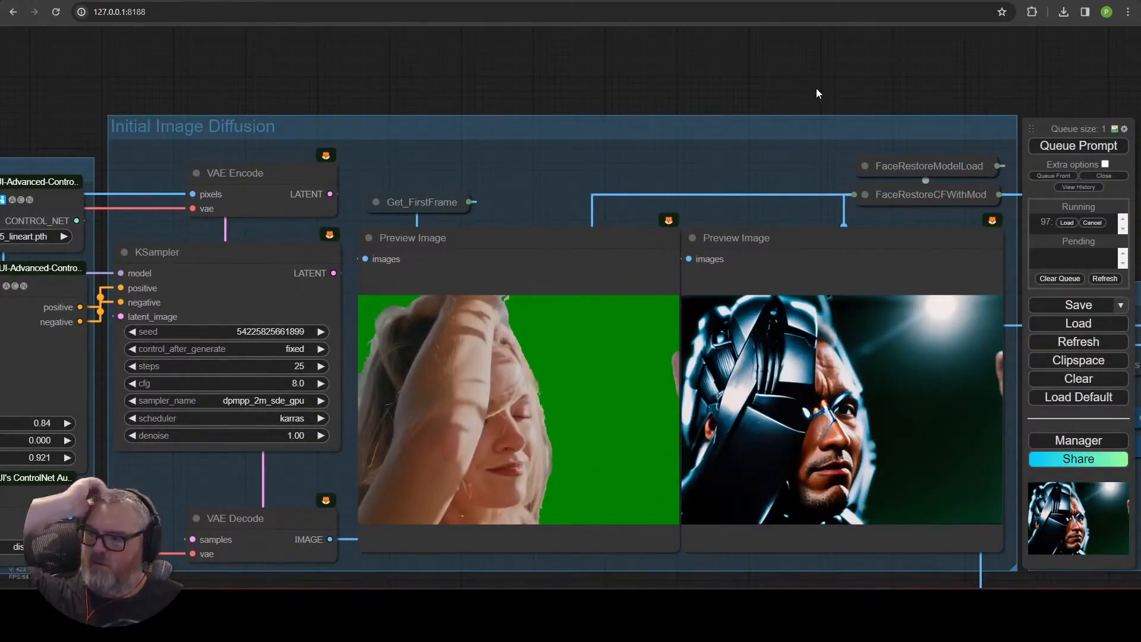
scroll(815, 88, "down", 3)
scroll(794, 95, "down", 2)
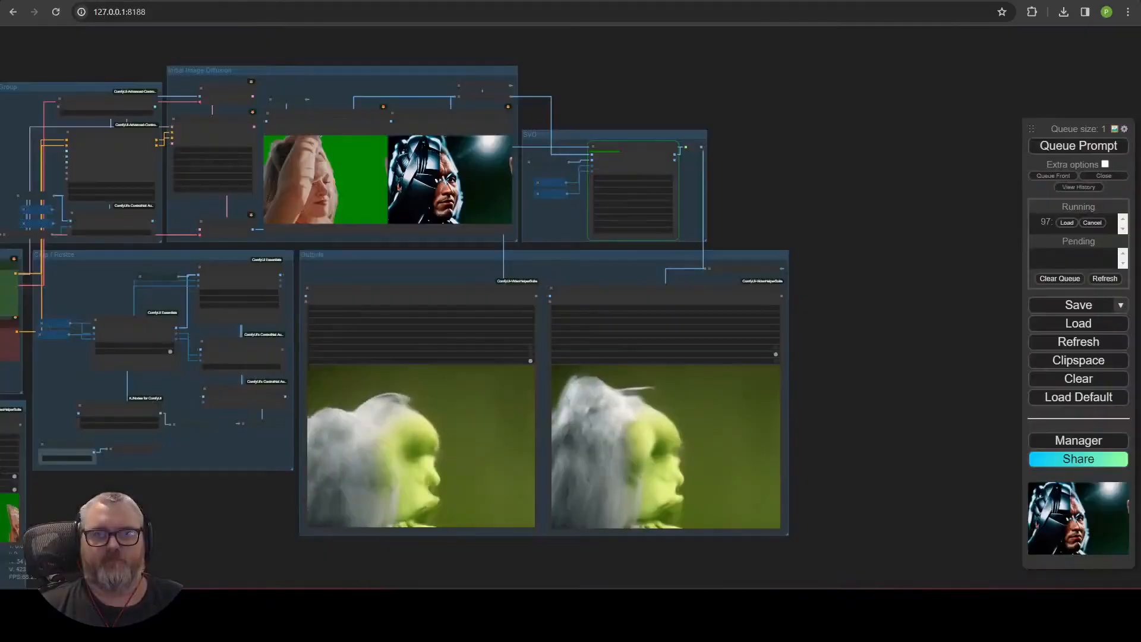
left_click_drag(148, 488, 522, 395)
scroll(522, 395, "up", 3)
scroll(393, 401, "up", 2)
left_click_drag(374, 101, 430, 246)
left_click_drag(748, 225, 179, 323)
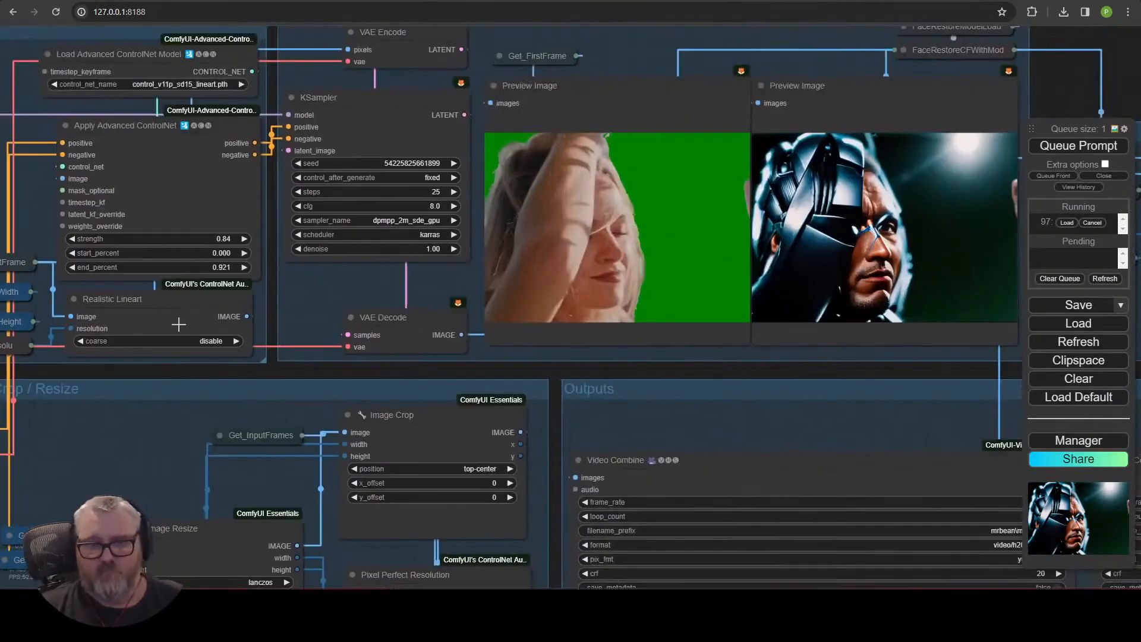
scroll(309, 365, "down", 4)
scroll(548, 320, "up", 1)
left_click_drag(578, 398, 264, 191)
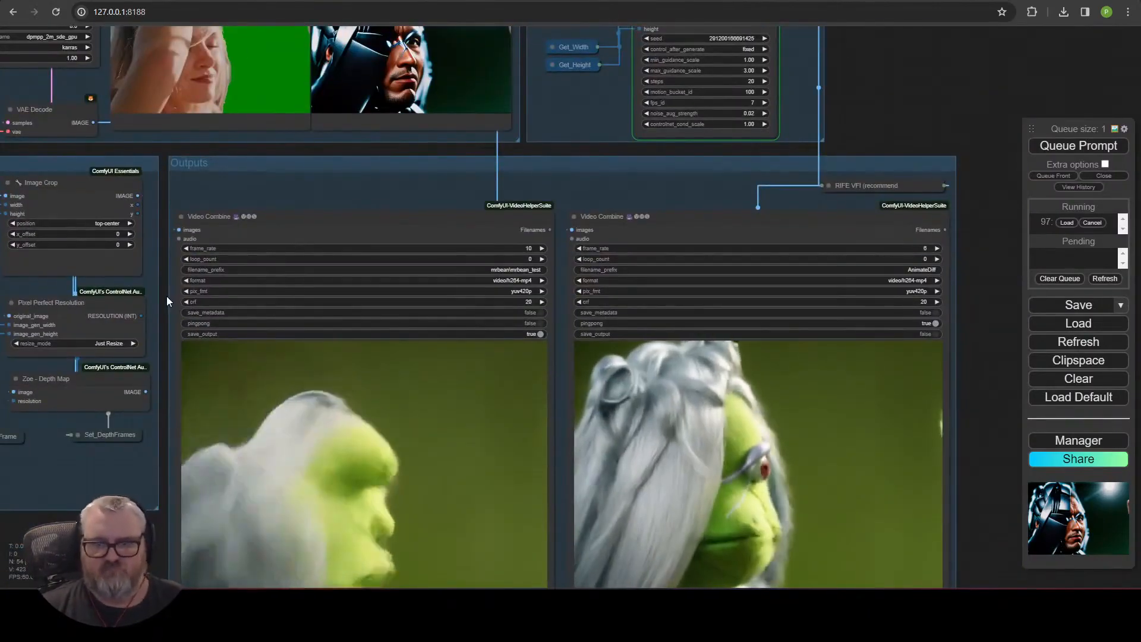
scroll(166, 296, "down", 4)
left_click_drag(166, 296, 393, 306)
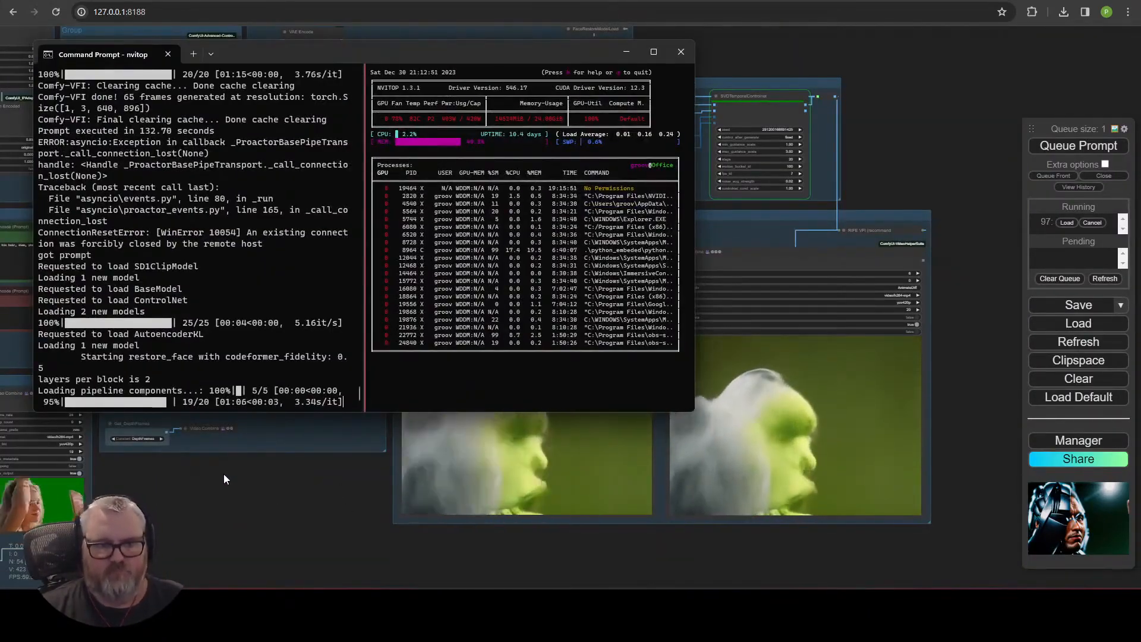
scroll(440, 538, "up", 1)
scroll(428, 529, "up", 2)
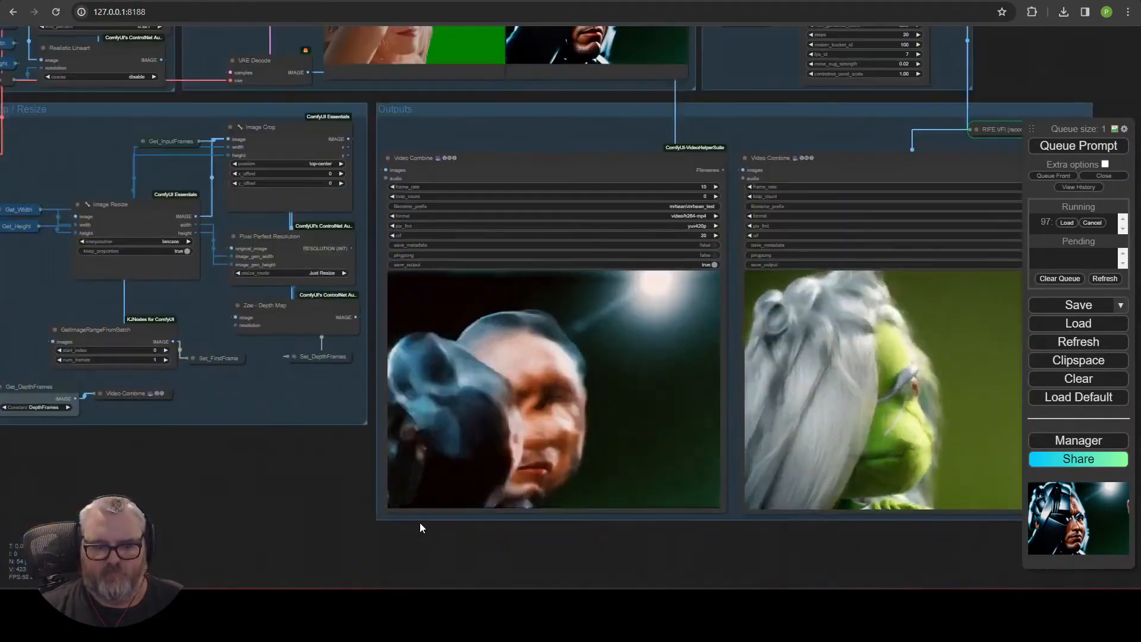
scroll(420, 528, "down", 2)
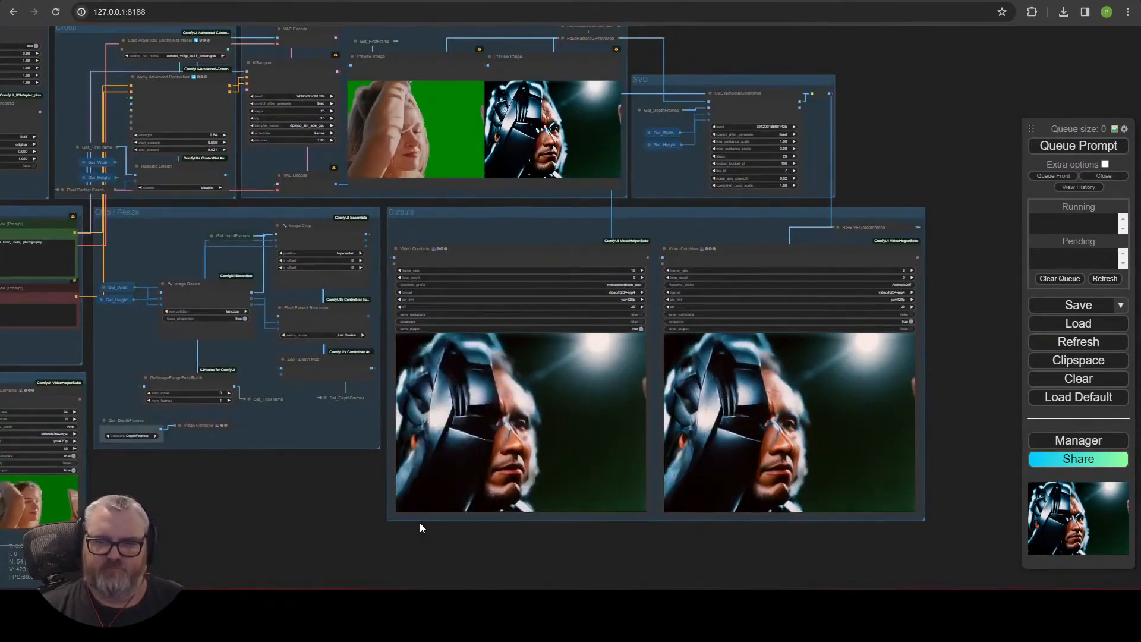
Set the second Video Combine node's frame rate to 30.
scroll(746, 484, "up", 2)
scroll(748, 486, "up", 1)
scroll(811, 443, "down", 2)
left_click(979, 215)
type("30")
key("Return")
Change the positive prompt to "margot robbie, 30 years old, brushing her hair".
scroll(984, 214, "down", 1)
scroll(175, 451, "up", 8)
left_click_drag(176, 451, 849, 415)
scroll(715, 460, "down", 5)
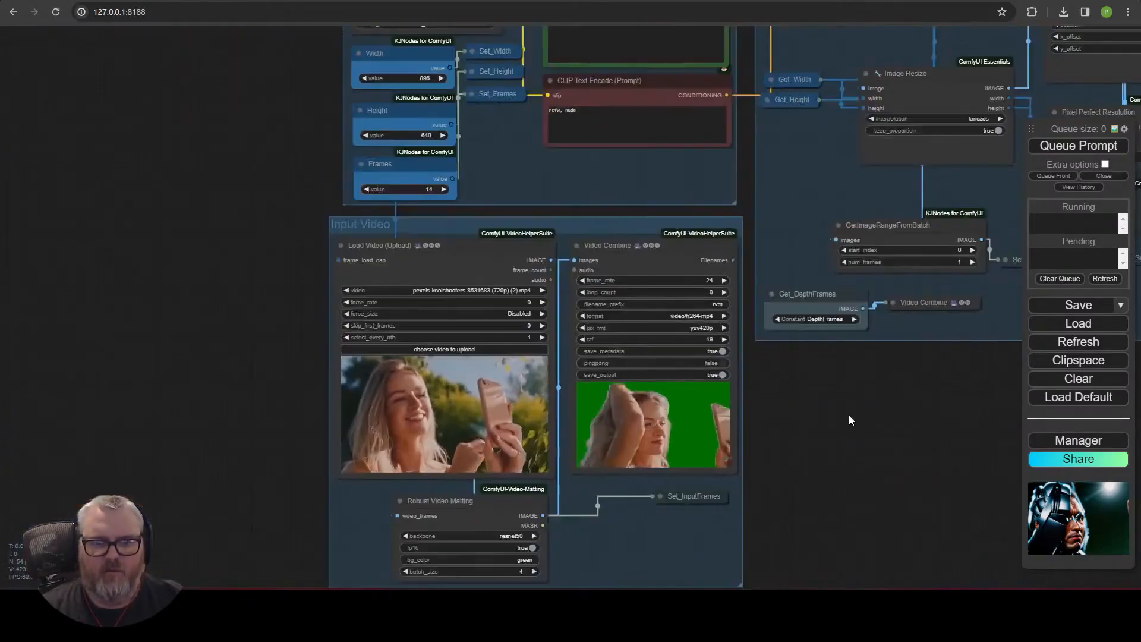
scroll(848, 415, "down", 5)
left_click_drag(711, 101, 354, 520)
scroll(355, 520, "up", 5)
left_click_drag(519, 374, 455, 195)
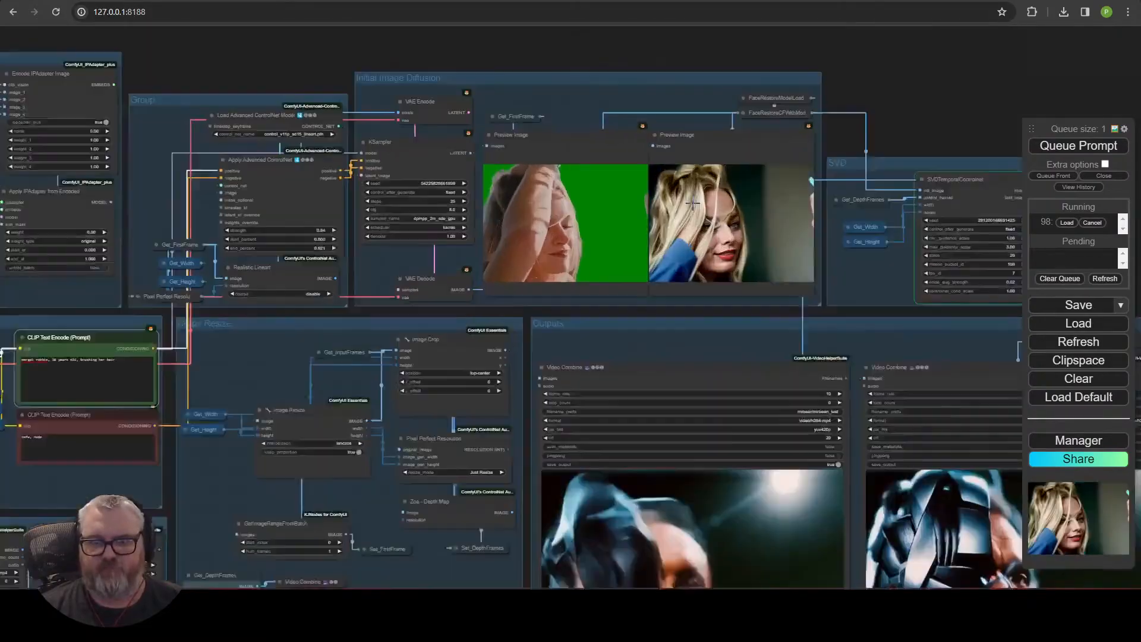
Review the Initial Image Diffusion previews and Outputs videos of the new render.
scroll(581, 255, "up", 10)
scroll(664, 258, "down", 12)
scroll(413, 553, "up", 4)
left_click_drag(414, 553, 290, 543)
scroll(199, 551, "down", 2)
left_click_drag(199, 551, 309, 528)
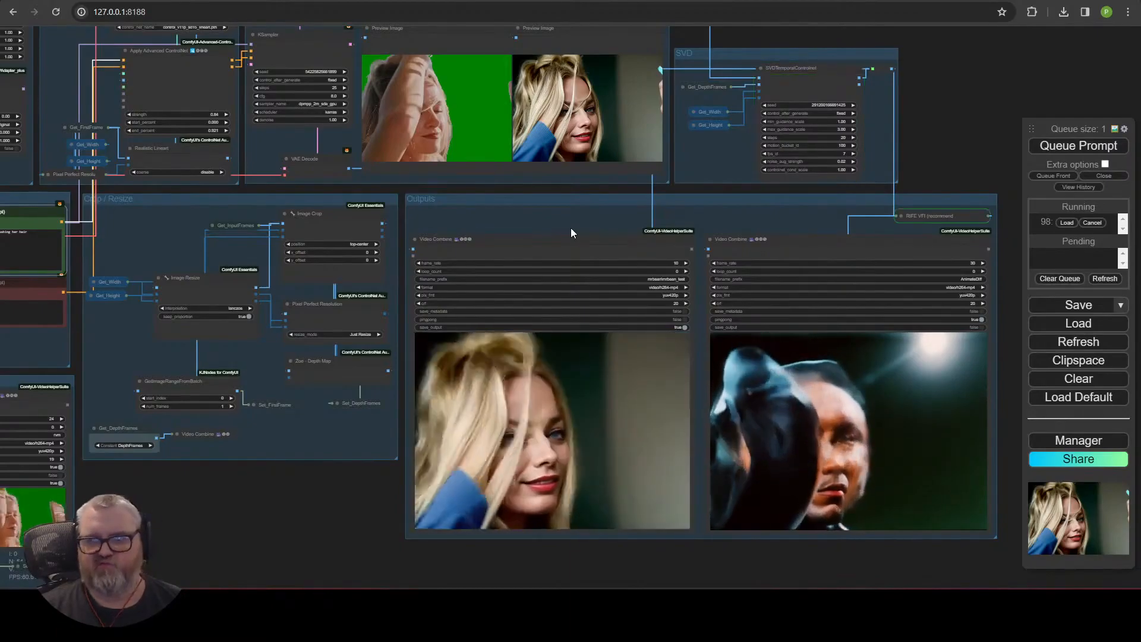
Toggle bypass on the Robust Video Matting node in the Input Video group.
scroll(580, 459, "up", 5)
scroll(577, 458, "down", 10)
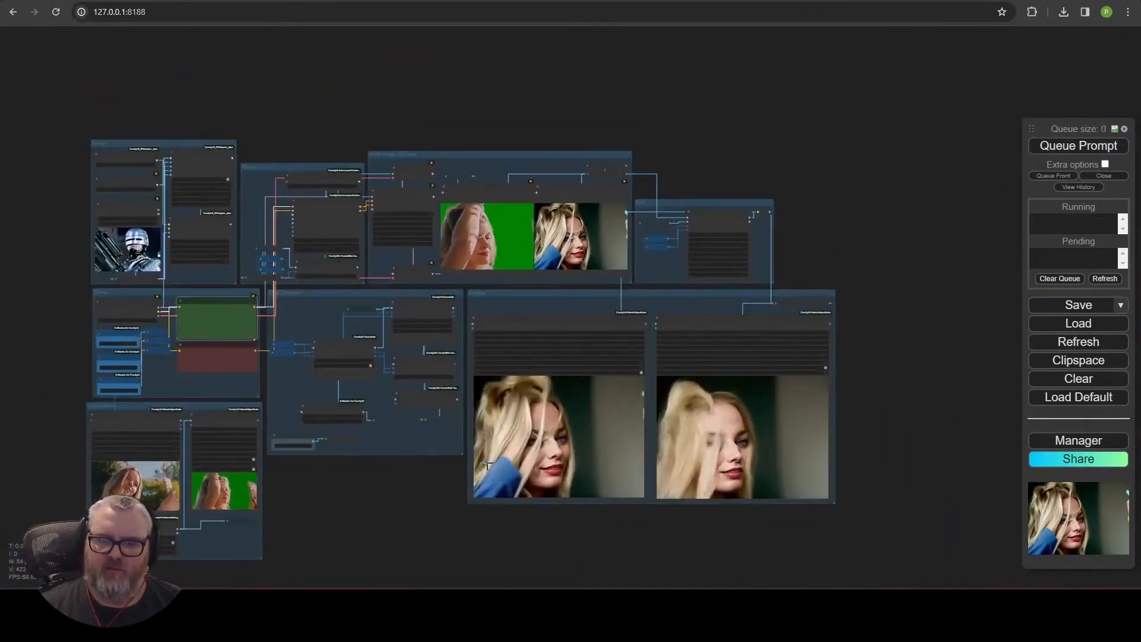
scroll(288, 516, "up", 5)
left_click_drag(288, 516, 756, 434)
scroll(752, 443, "up", 6)
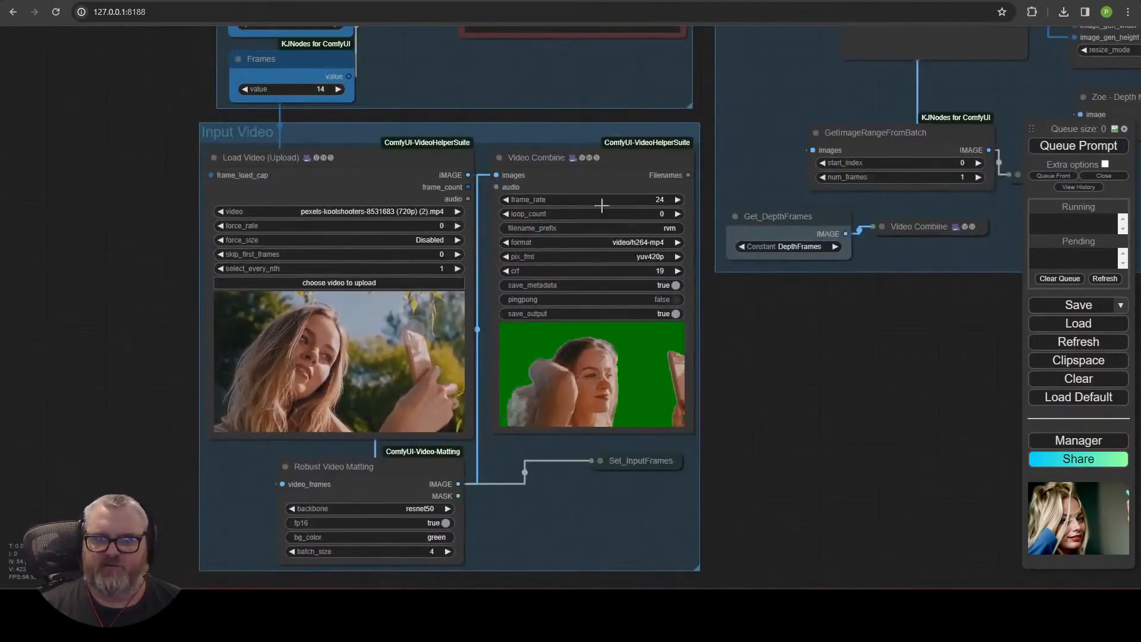
left_click(405, 469)
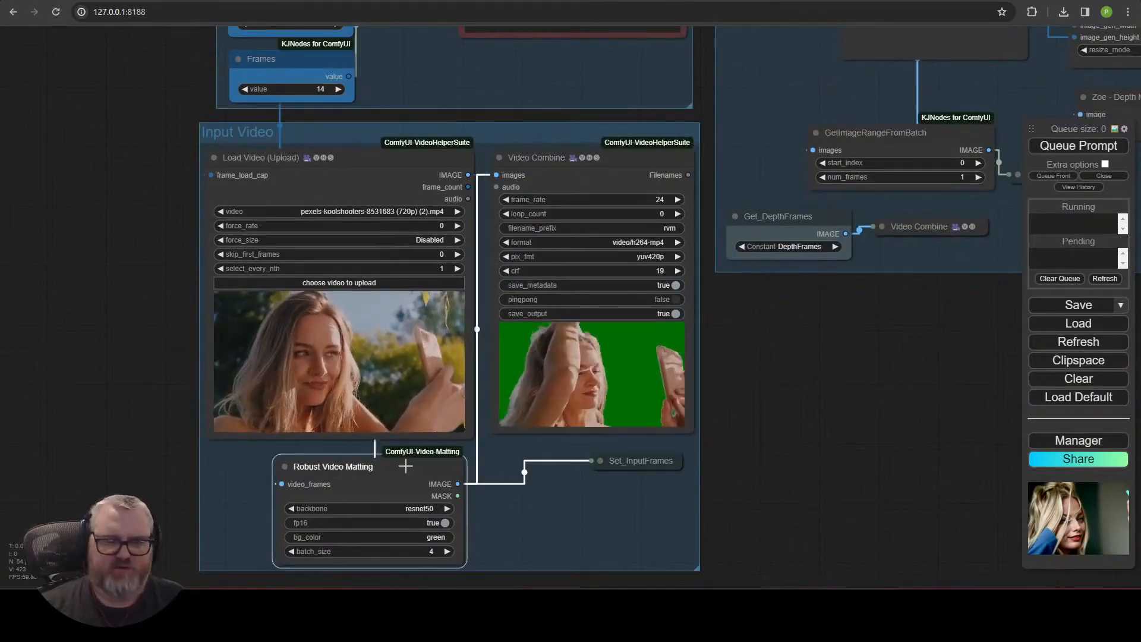
key("ctrl+b")
Set the input video's skip_first_frames to 64 and select_every_nth to 2, then queue the render.
scroll(794, 408, "down", 3)
left_click(543, 304)
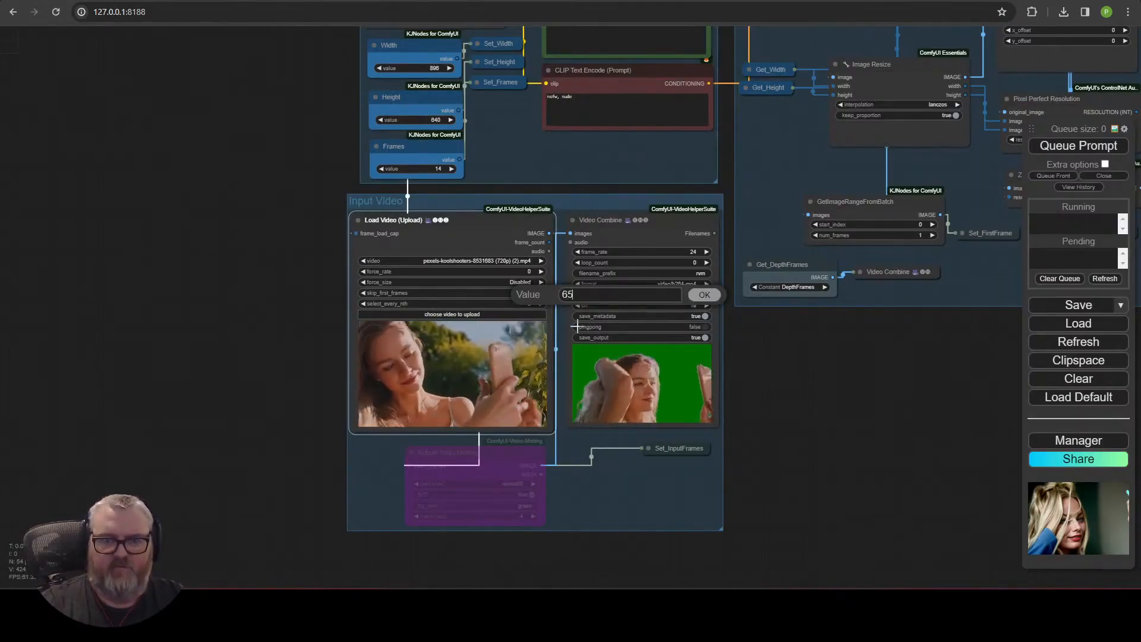
left_click(1067, 149)
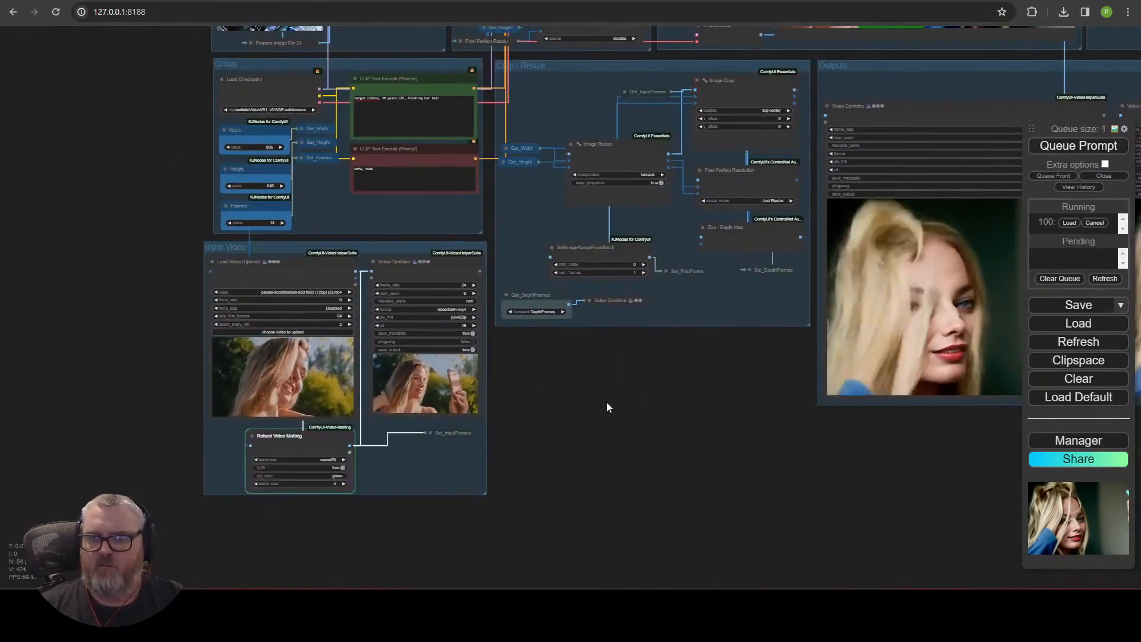
Watch the Initial Image Diffusion previews, depth map and Outputs videos while the new render runs.
scroll(273, 441, "up", 4)
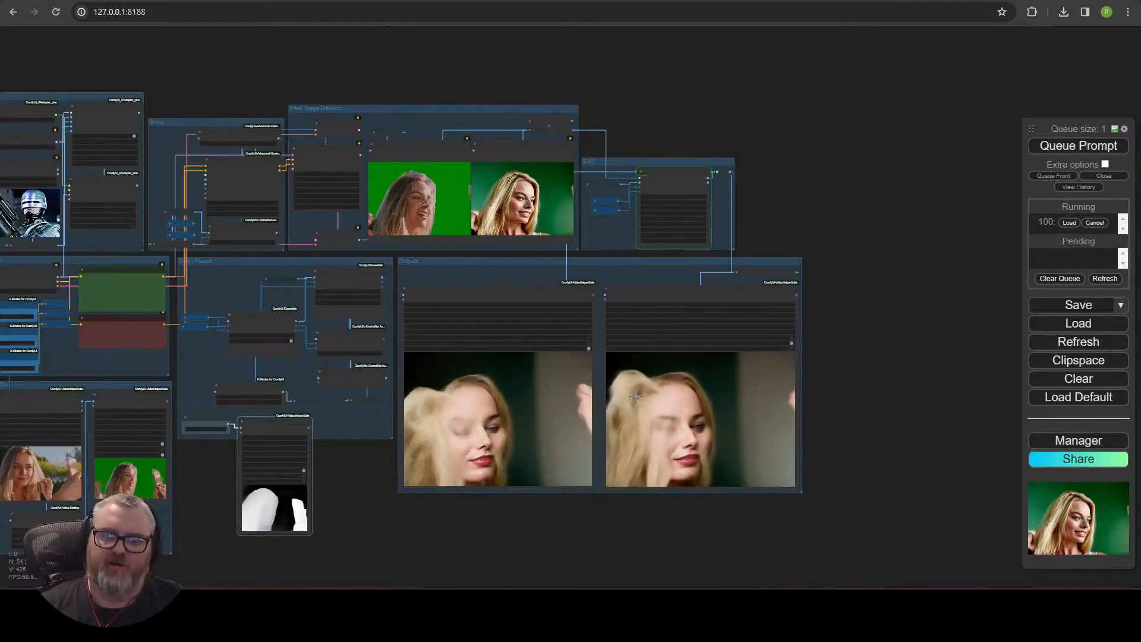
scroll(684, 270, "up", 8)
scroll(723, 231, "down", 10)
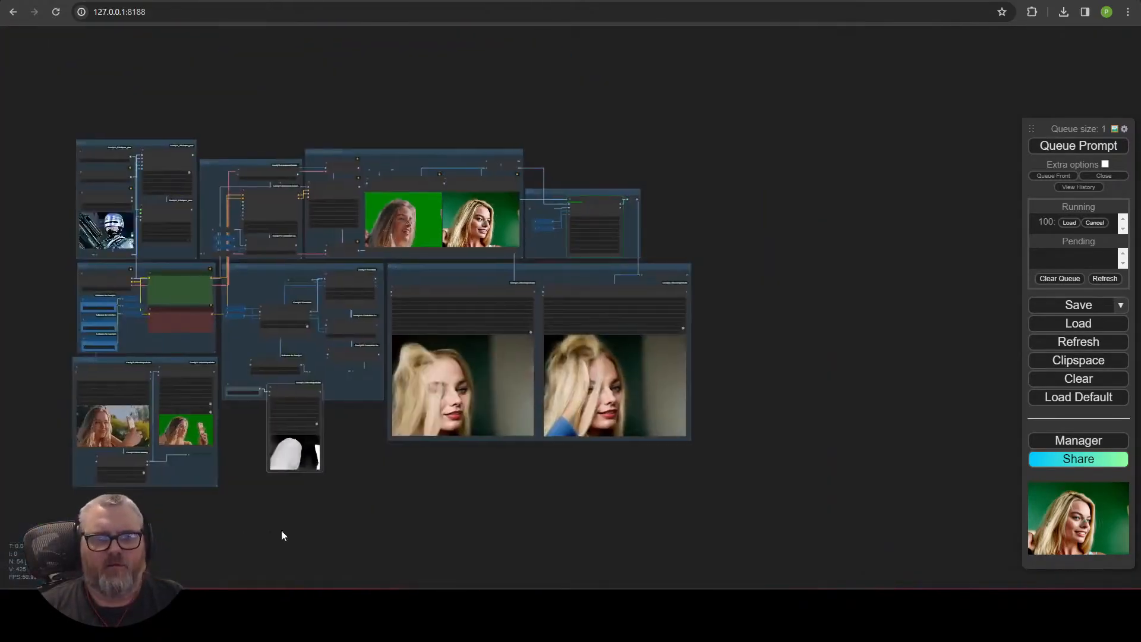
scroll(559, 424, "up", 4)
scroll(476, 387, "up", 1)
left_click_drag(250, 137, 255, 568)
scroll(369, 364, "up", 6)
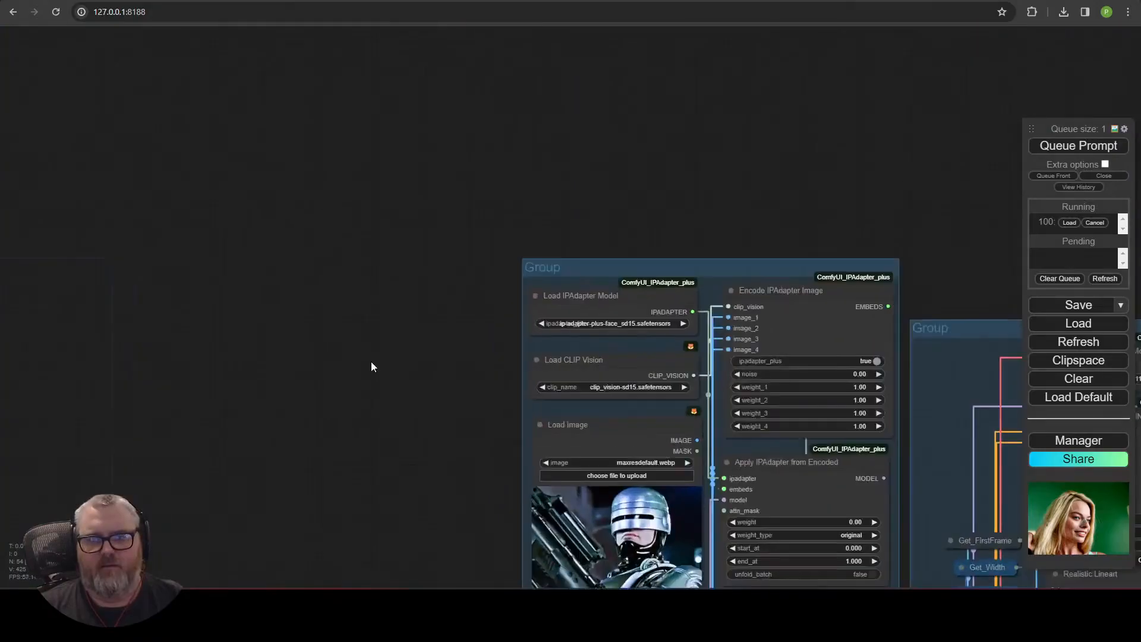
left_click_drag(772, 517, 238, 184)
scroll(237, 184, "down", 5)
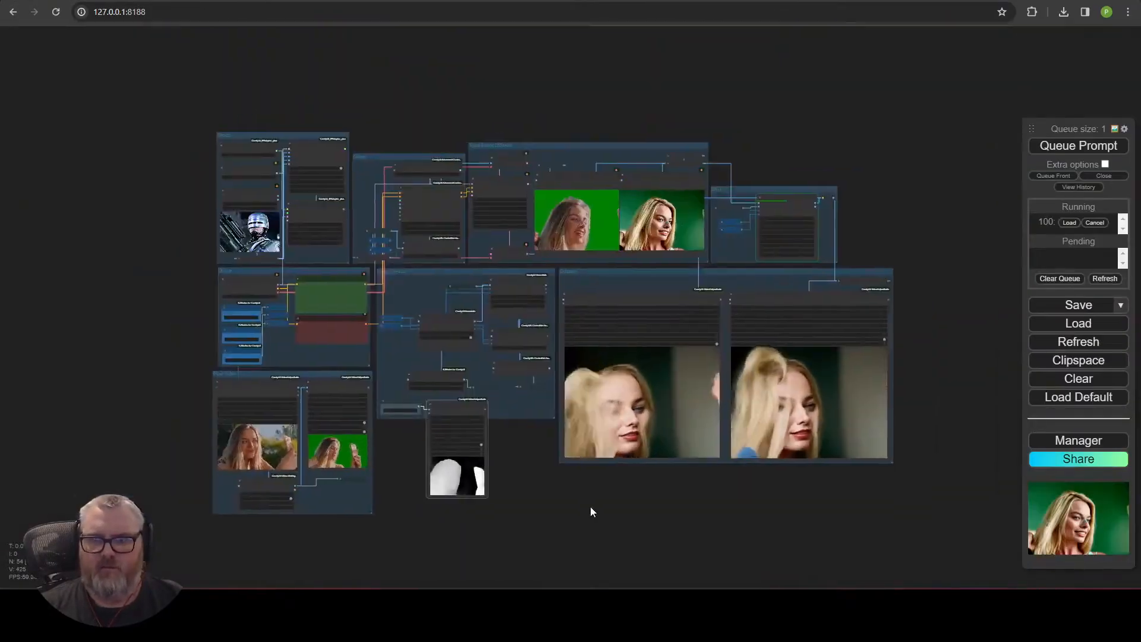
scroll(606, 494, "up", 4)
left_click_drag(434, 437, 553, 459)
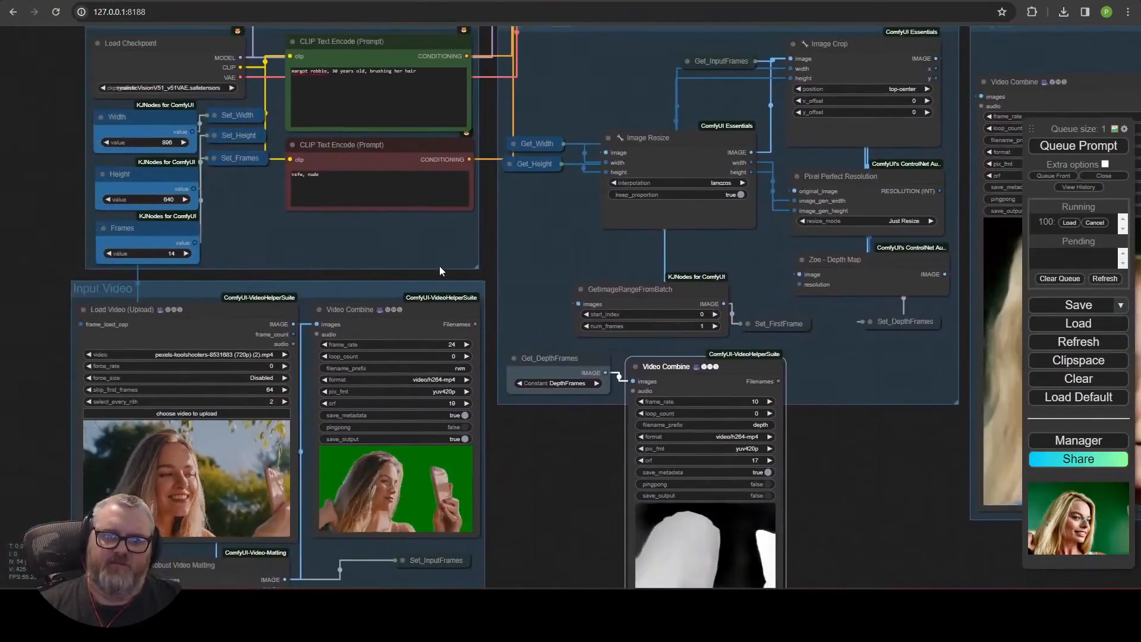
left_click_drag(434, 269, 473, 529)
left_click_drag(473, 229, 92, 467)
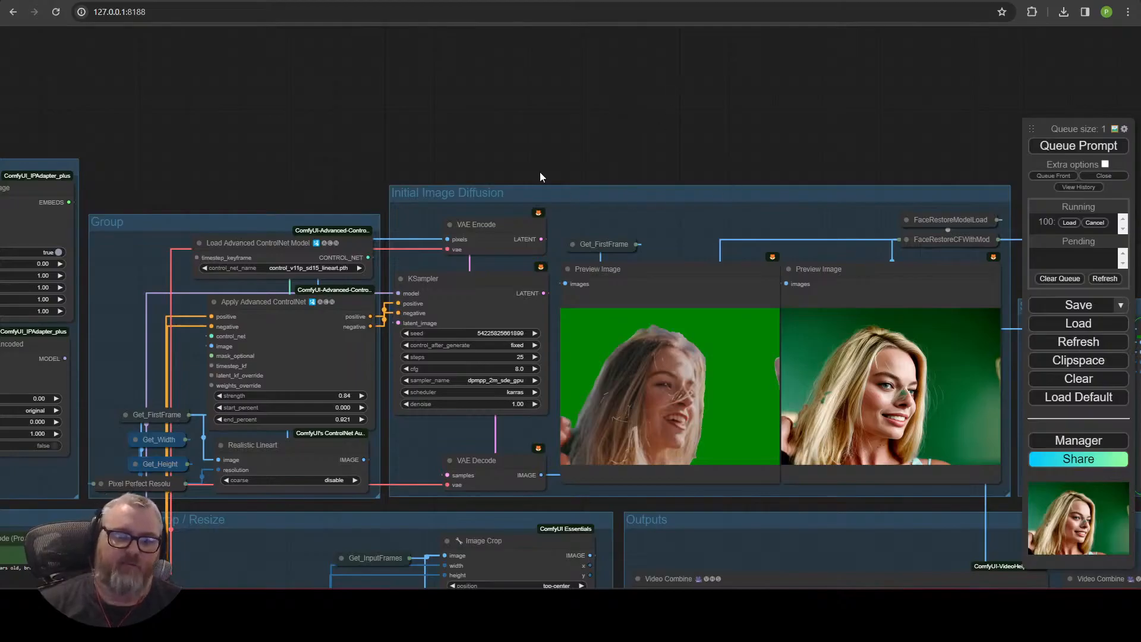
left_click_drag(258, 157, 337, 86)
scroll(346, 302, "down", 5)
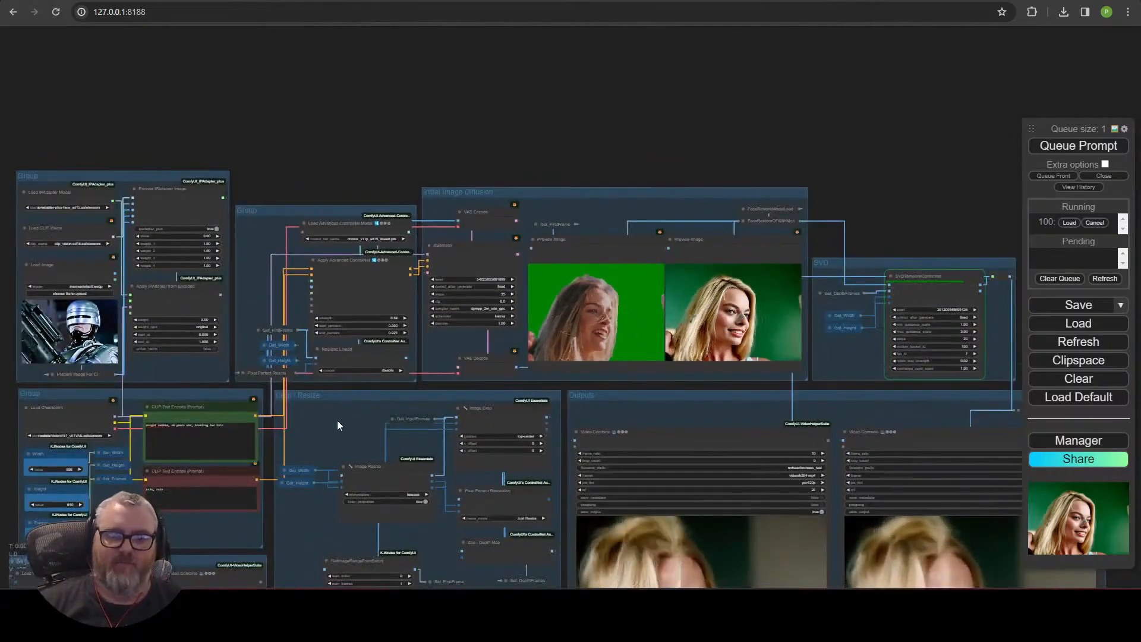
left_click_drag(337, 420, 376, 196)
left_click_drag(322, 545, 506, 267)
scroll(505, 267, "up", 10)
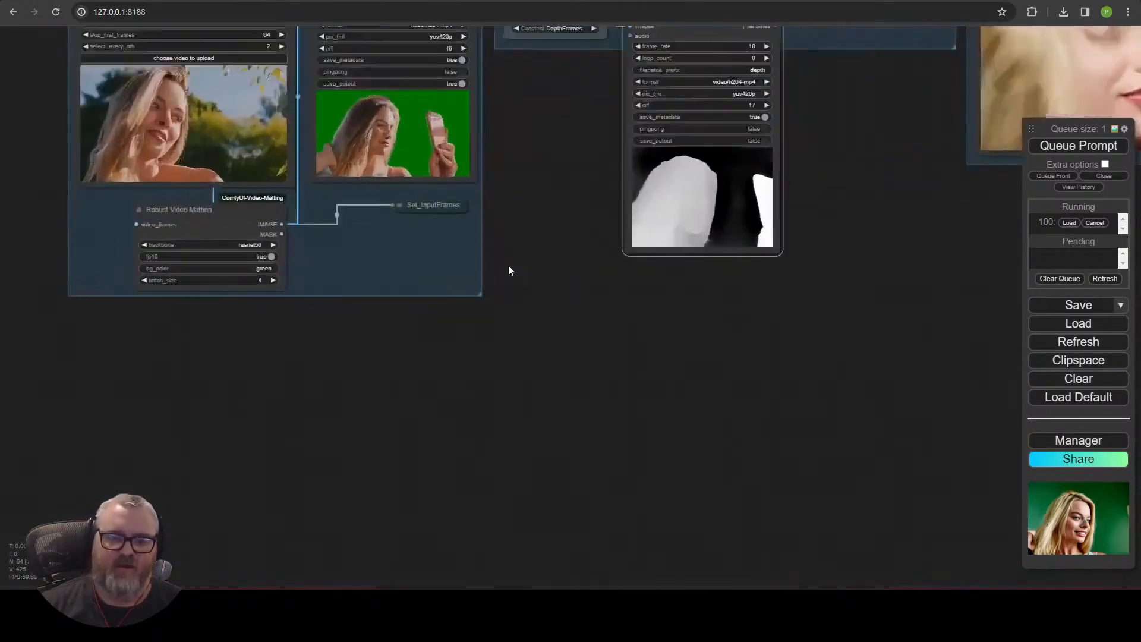
left_click_drag(498, 60, 533, 436)
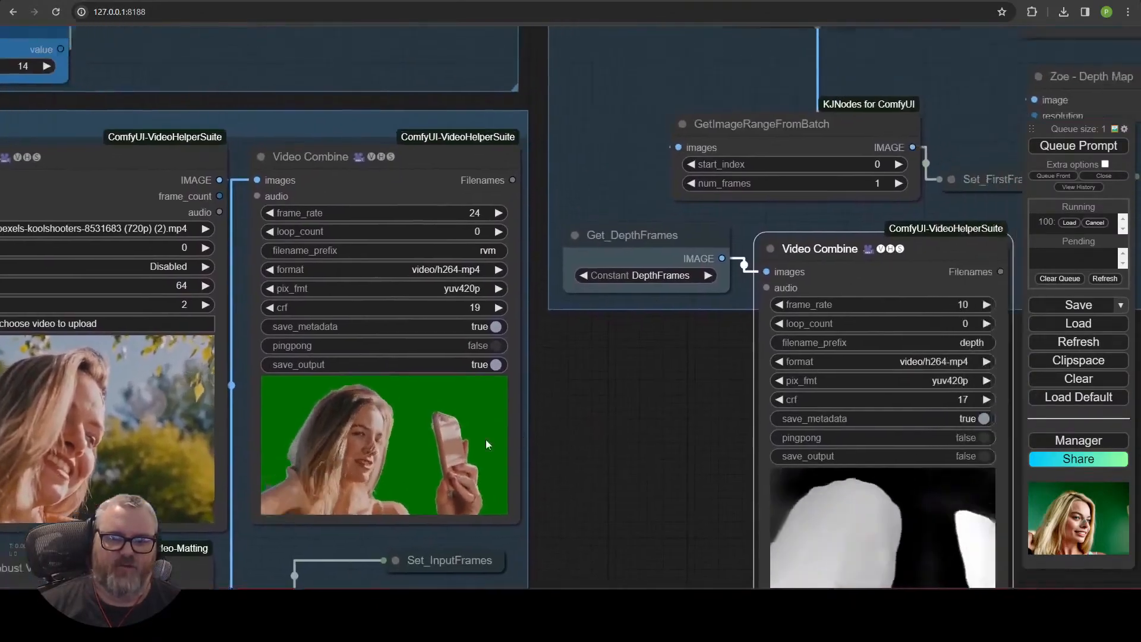
left_click_drag(713, 357, 137, 432)
scroll(600, 423, "down", 6)
left_click_drag(600, 423, 262, 441)
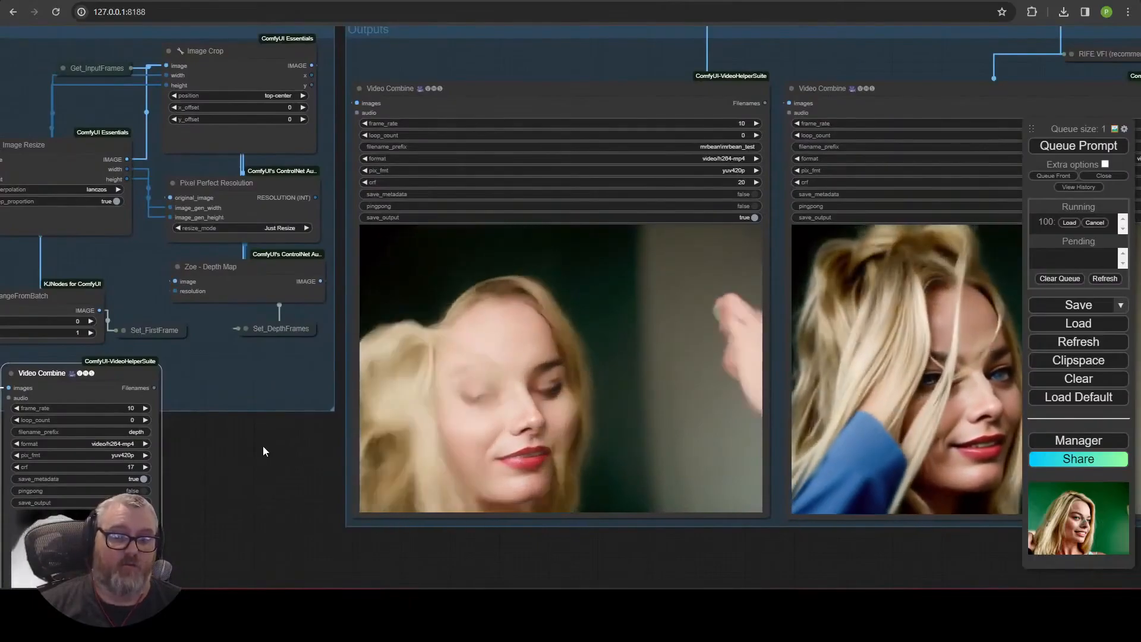
scroll(266, 442, "down", 3)
scroll(265, 441, "down", 5)
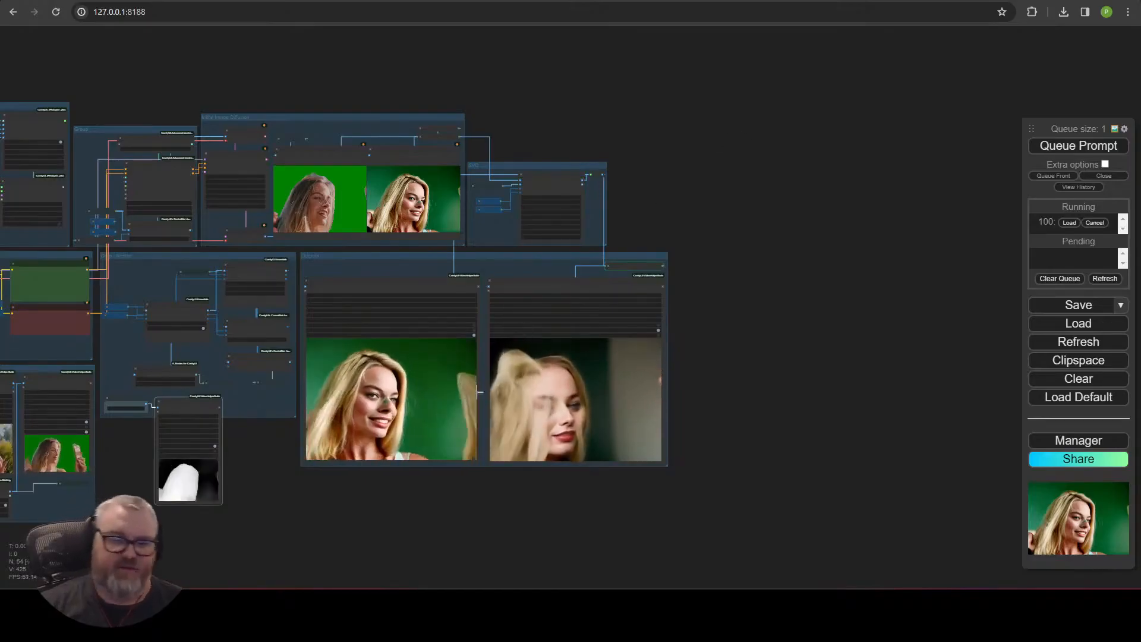
scroll(355, 460, "up", 3)
scroll(355, 461, "up", 5)
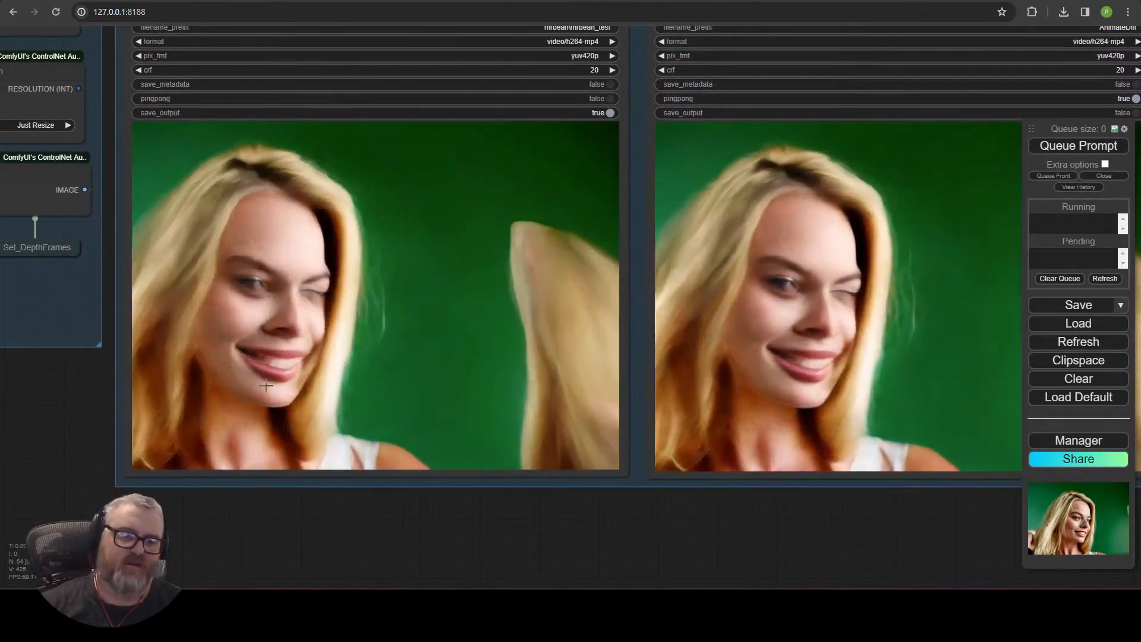
scroll(387, 484, "down", 5)
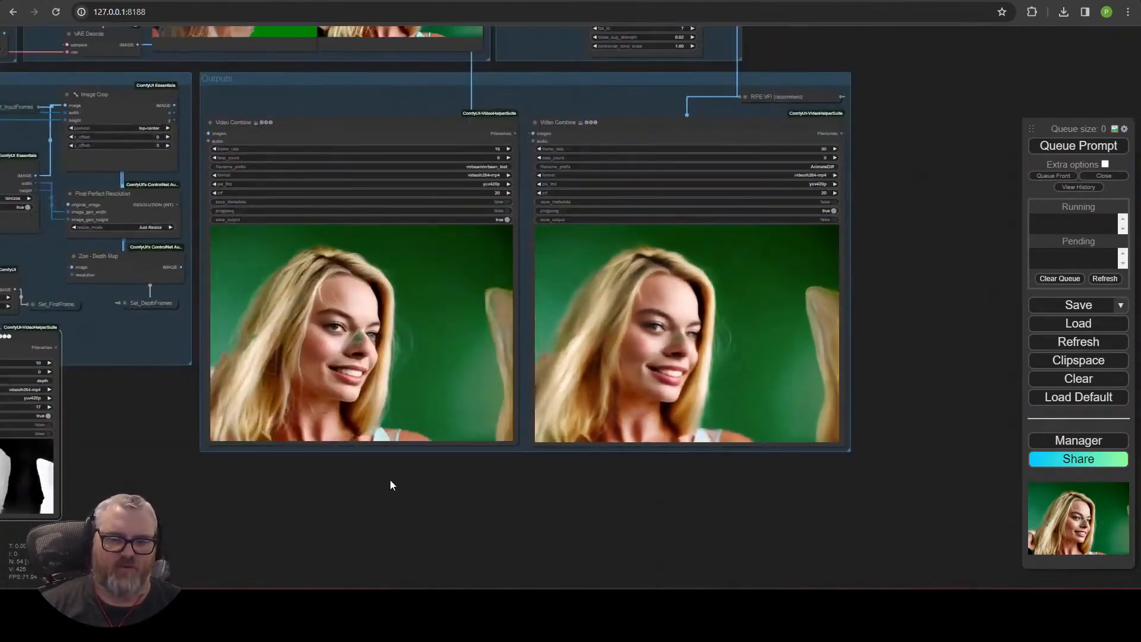
Zoom in on the Outputs video previews to inspect the rendered face and background details.
left_click_drag(387, 484, 663, 467)
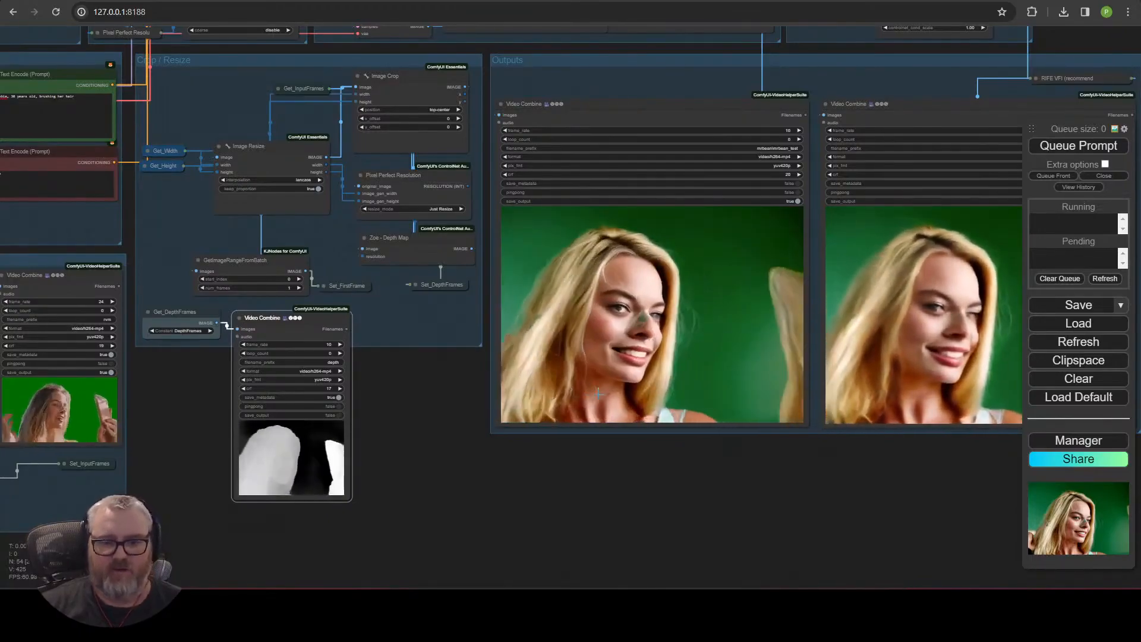
scroll(552, 458, "down", 10)
scroll(535, 546, "up", 7)
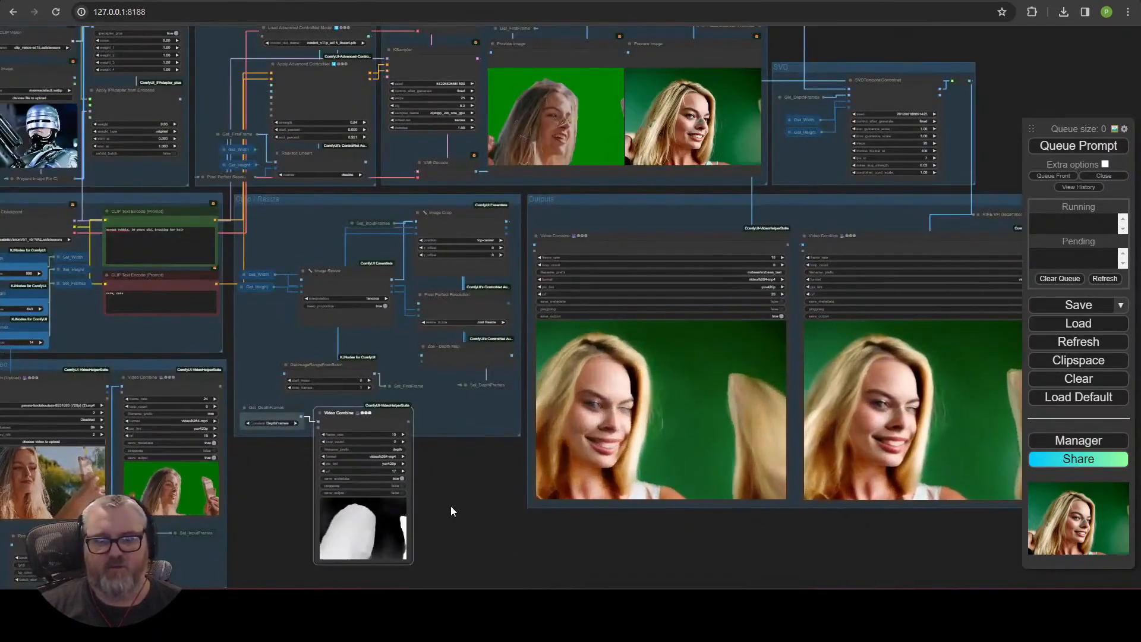
left_click_drag(448, 517, 622, 340)
scroll(672, 321, "up", 8)
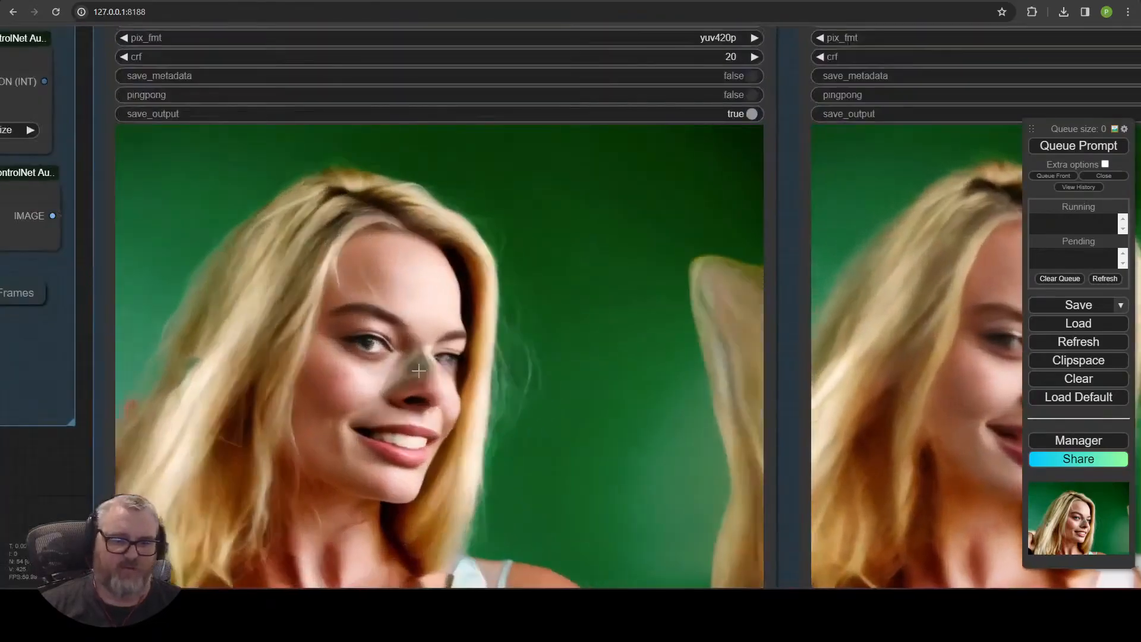
scroll(158, 433, "up", 5)
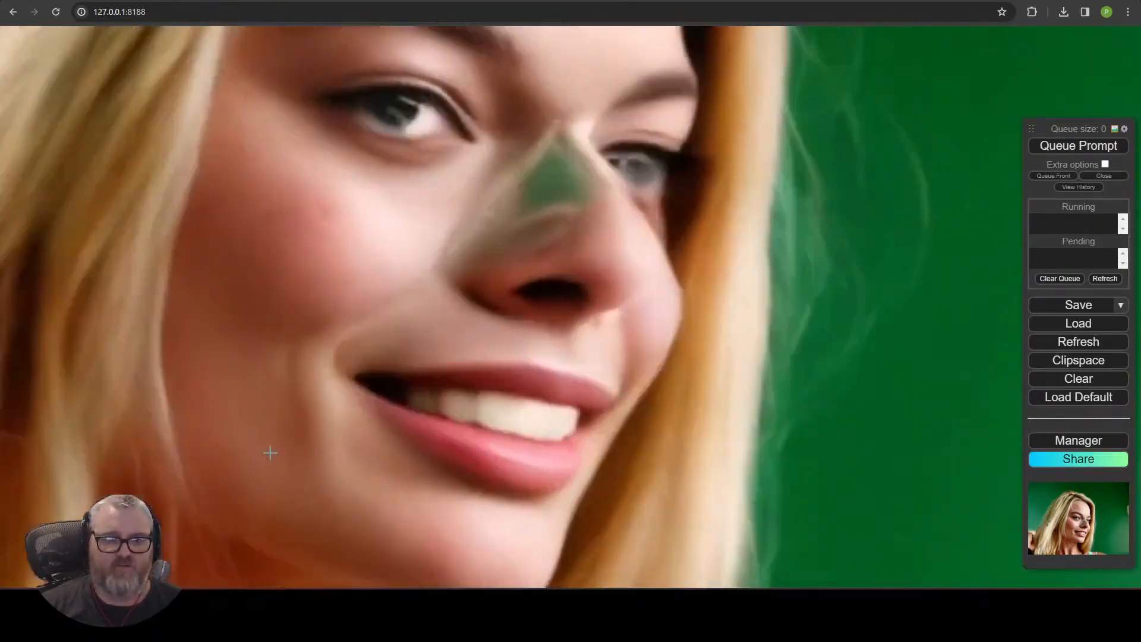
scroll(270, 453, "down", 4)
right_click(108, 452)
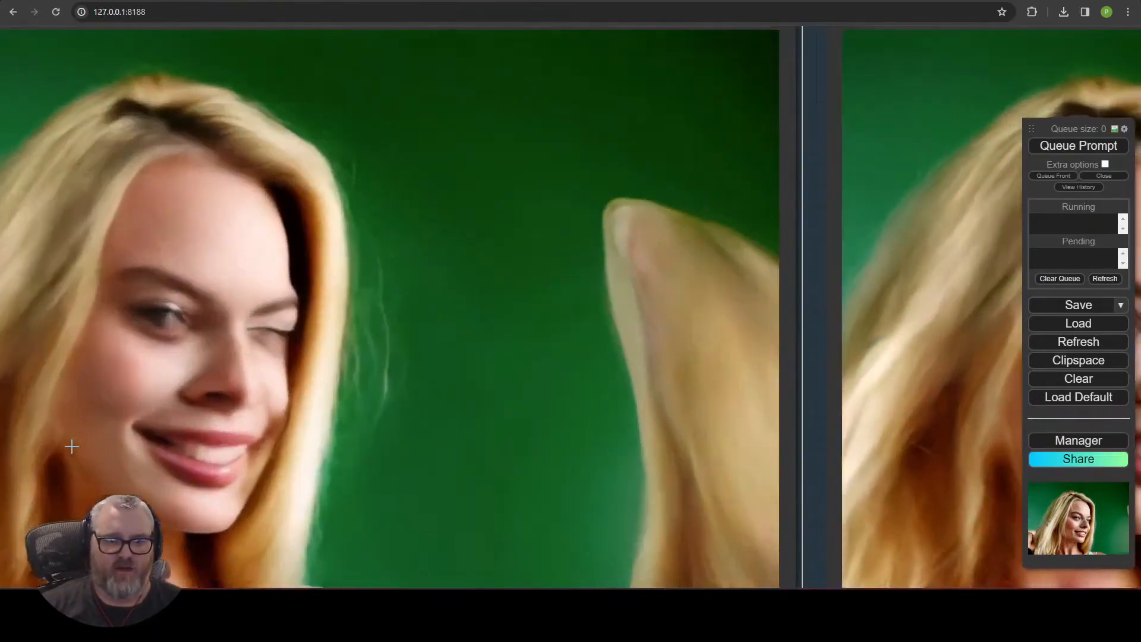
scroll(72, 446, "down", 8)
left_click_drag(27, 575, 440, 496)
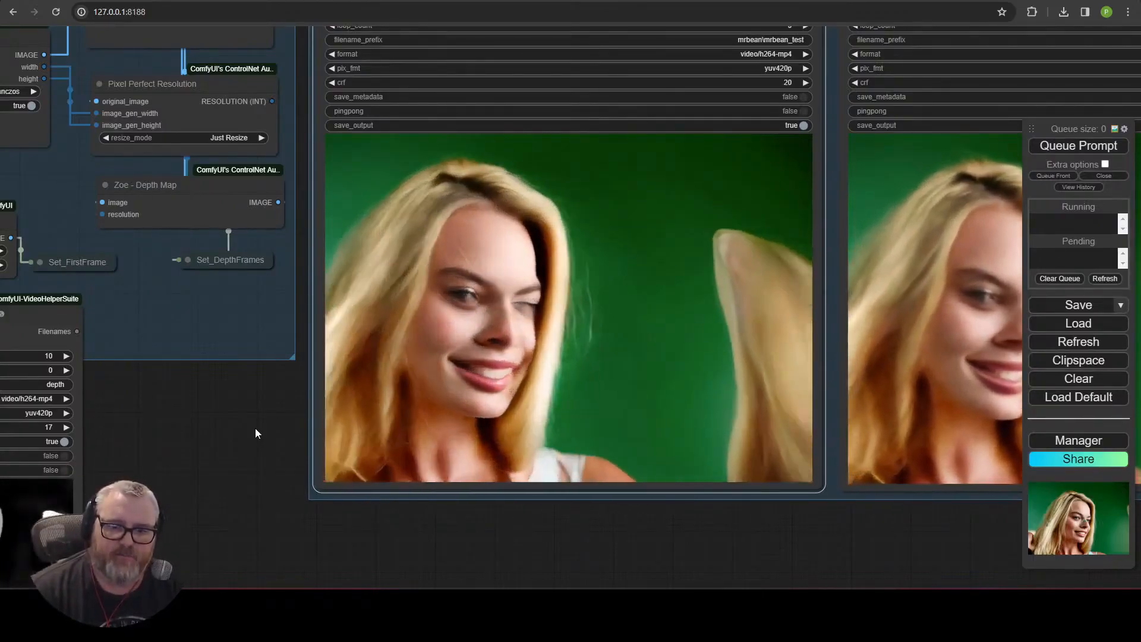
scroll(329, 300, "up", 6)
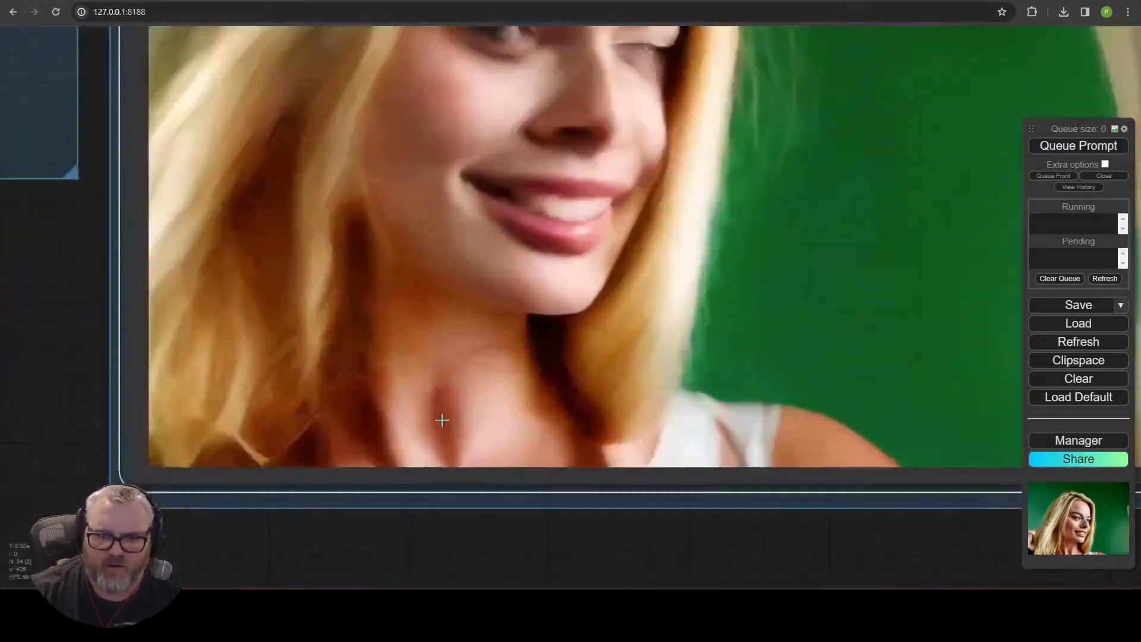
scroll(316, 344, "up", 3)
scroll(581, 390, "down", 4)
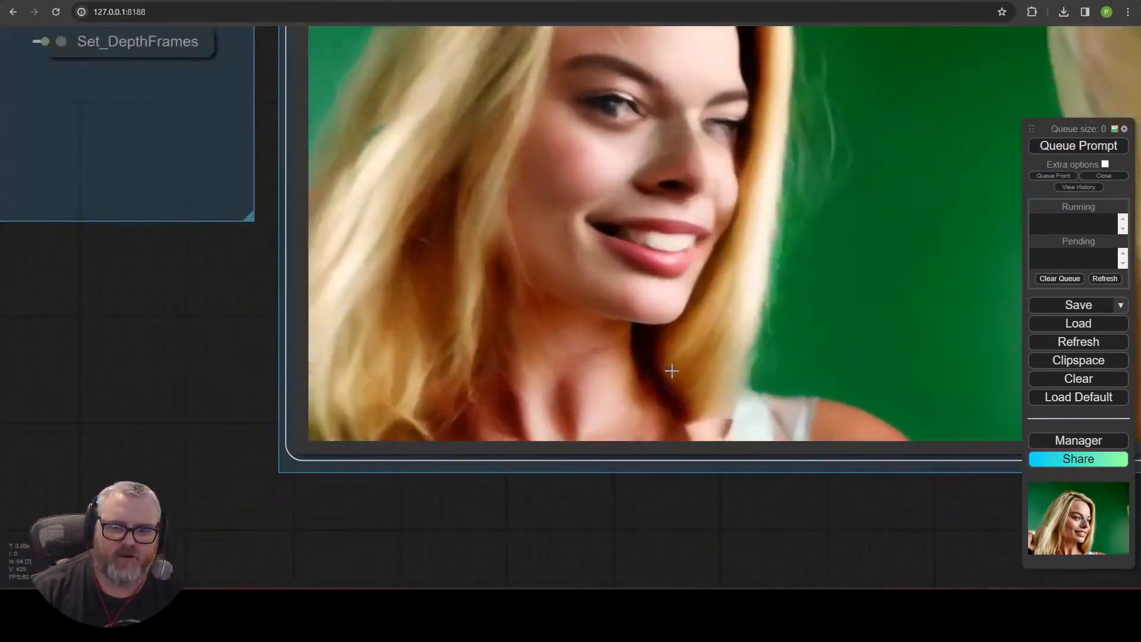
scroll(668, 374, "down", 3)
scroll(342, 451, "up", 6)
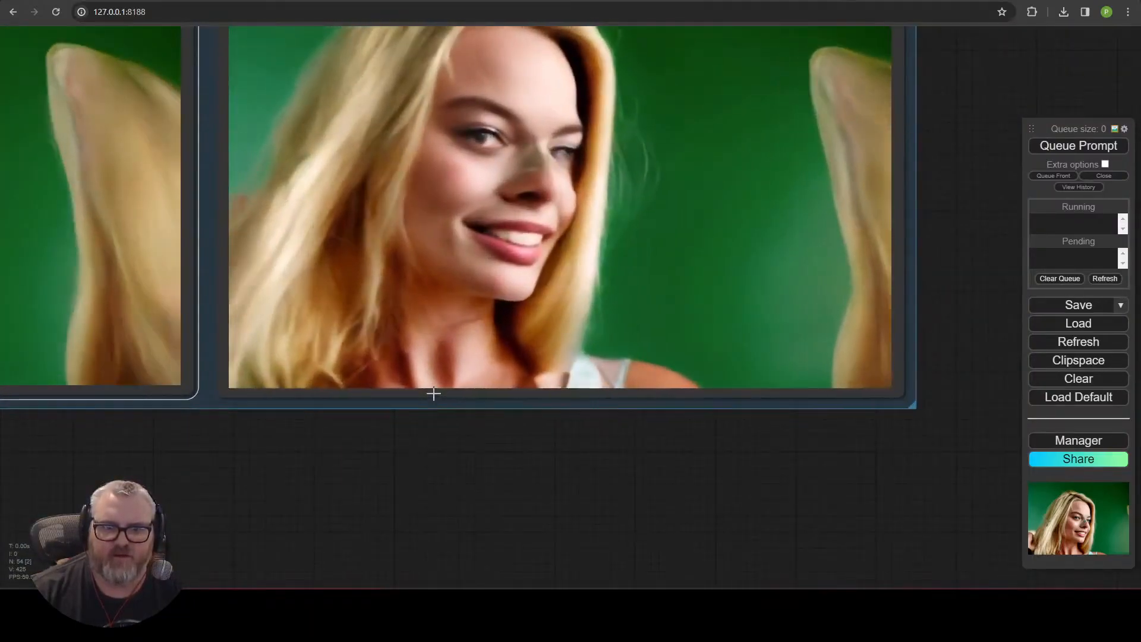
scroll(561, 471, "down", 10)
scroll(561, 466, "up", 1)
left_click_drag(561, 466, 708, 458)
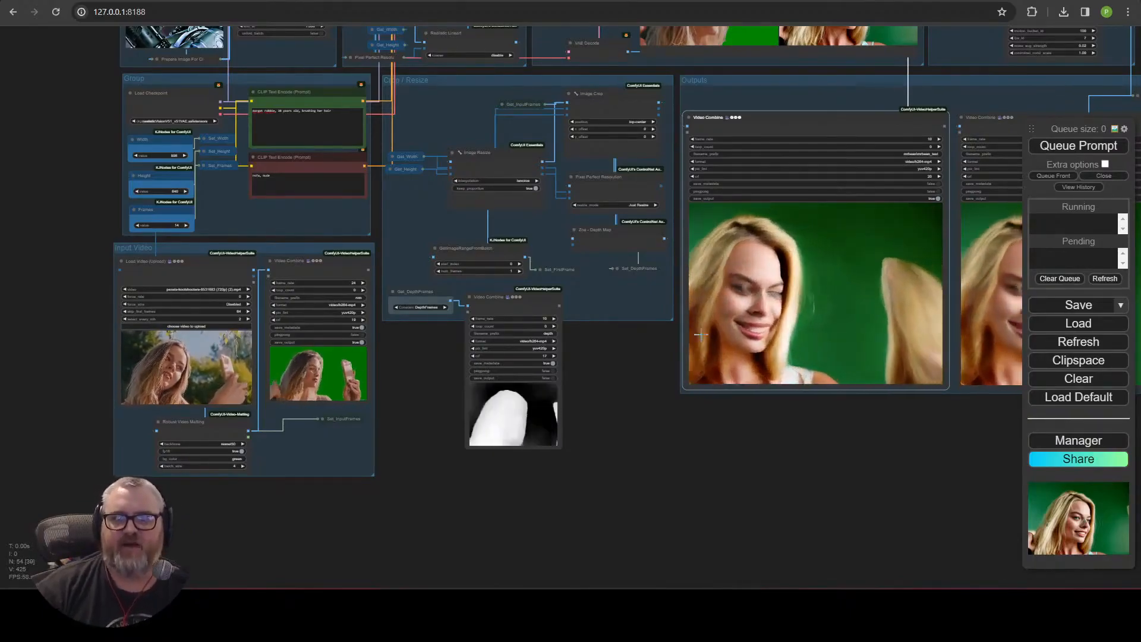
Pan across the workflow groups to review the prompt, input video and output nodes.
scroll(629, 355, "down", 5)
left_click_drag(628, 355, 466, 488)
scroll(437, 449, "up", 5)
left_click_drag(315, 268, 50, 472)
scroll(76, 450, "up", 7)
left_click_drag(174, 42, 532, 0)
left_click_drag(423, 400, 455, 281)
left_click_drag(579, 259, 549, 187)
scroll(689, 171, "down", 5)
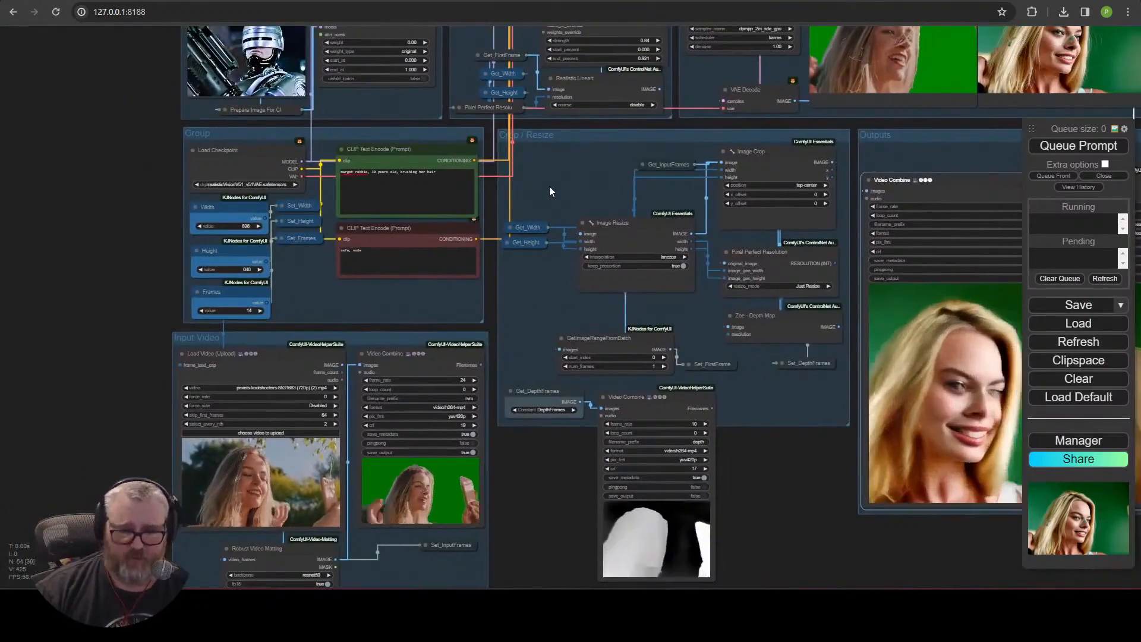